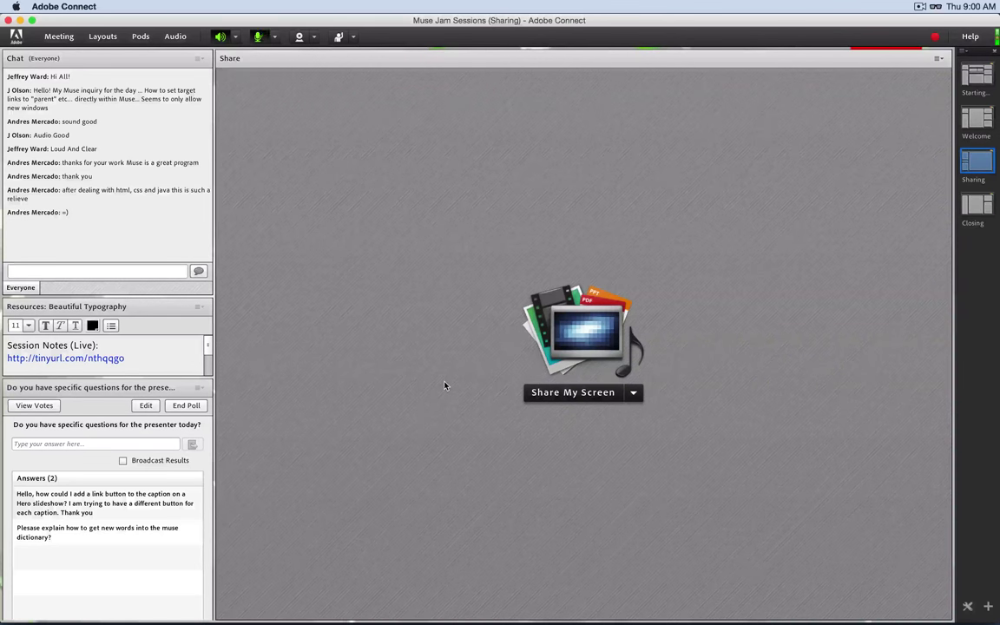
Start sharing the entire desktop with the meeting attendees.
{"action": "left_click", "coordinate": [581, 395]}
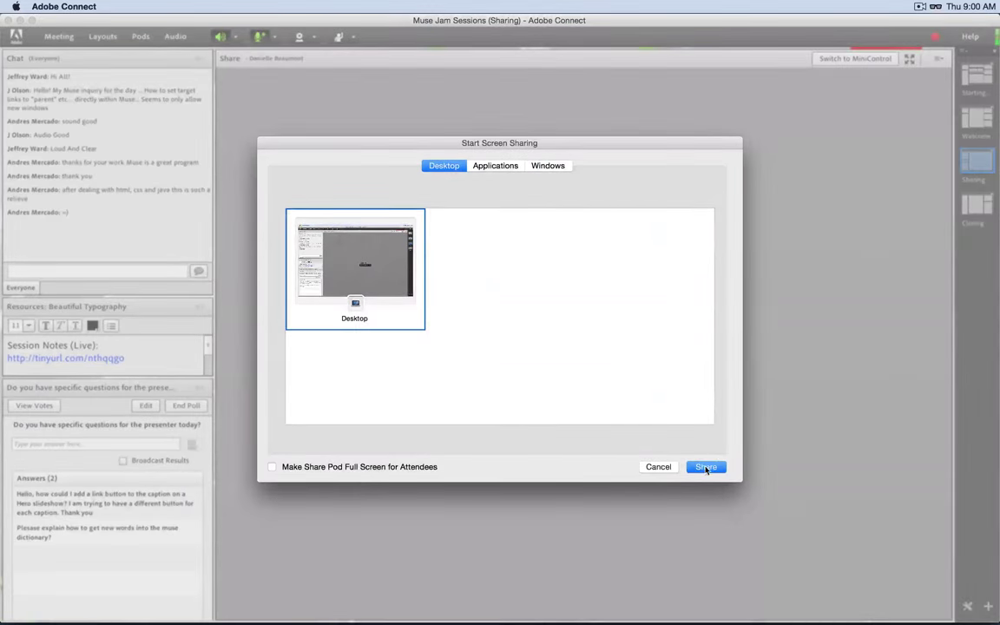
{"action": "left_click", "coordinate": [706, 469]}
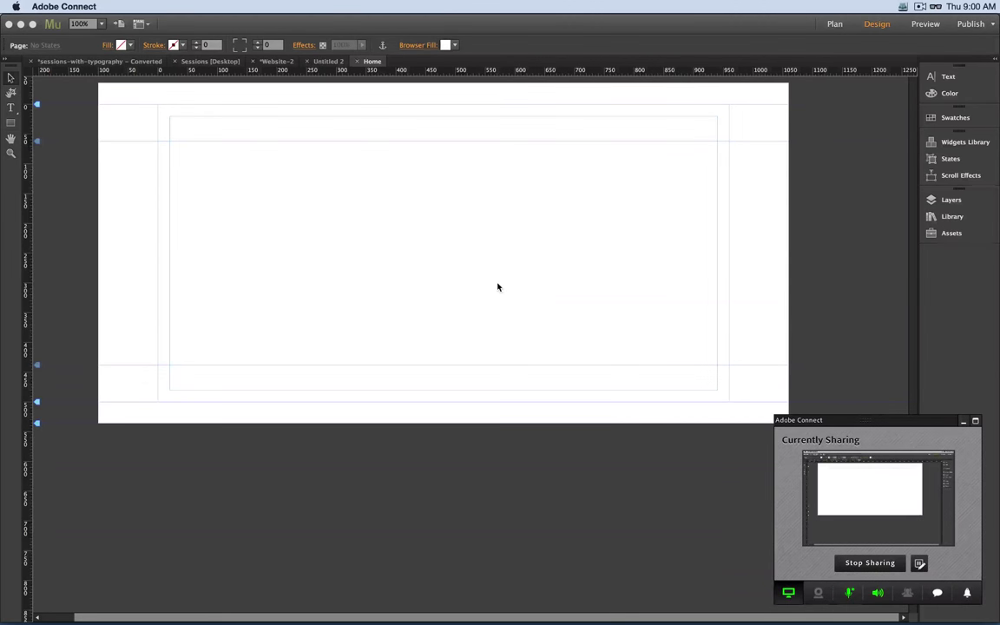
Switch to the Evernote note on beautiful typography and minimize the Adobe Connect meeting window.
{"action": "key", "text": "super+Tab"}
{"action": "key", "text": "super+Tab"}
{"action": "key", "text": "super+Tab"}
{"action": "key", "text": "super+Tab"}
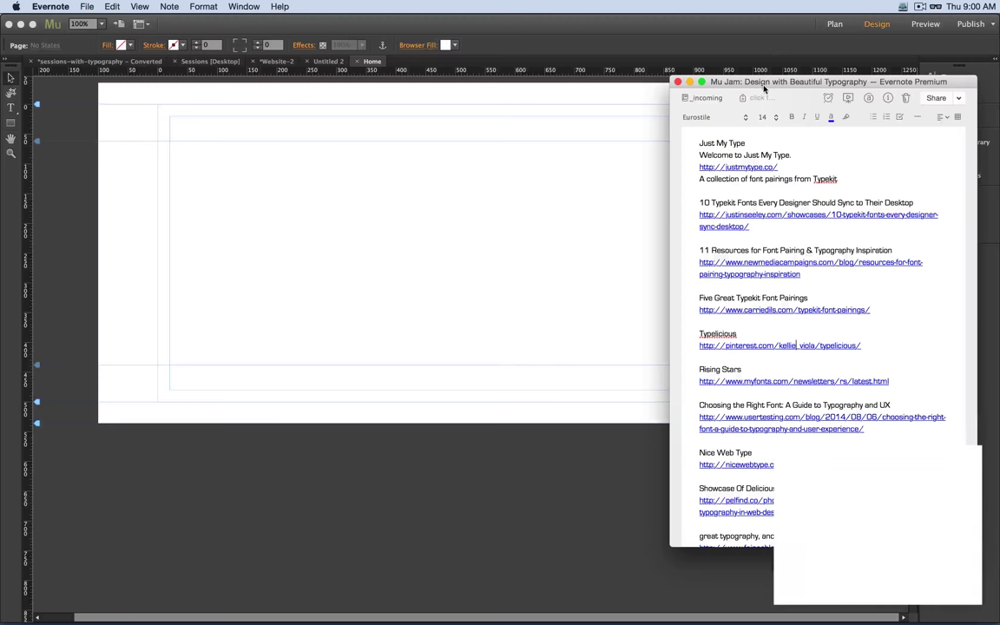
{"action": "left_click", "coordinate": [976, 579]}
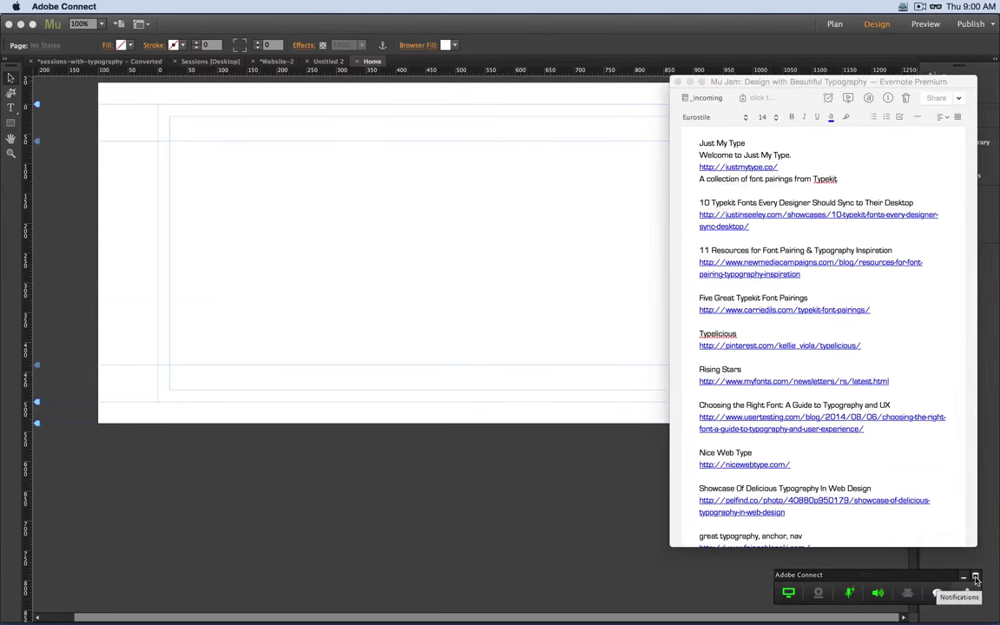
{"action": "left_click", "coordinate": [976, 579]}
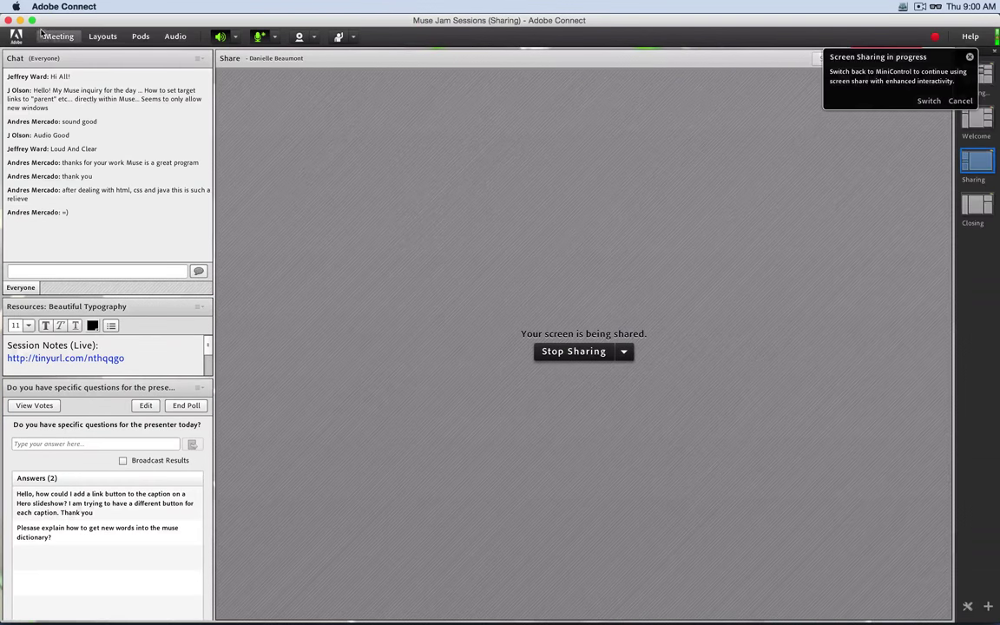
{"action": "left_click", "coordinate": [20, 20]}
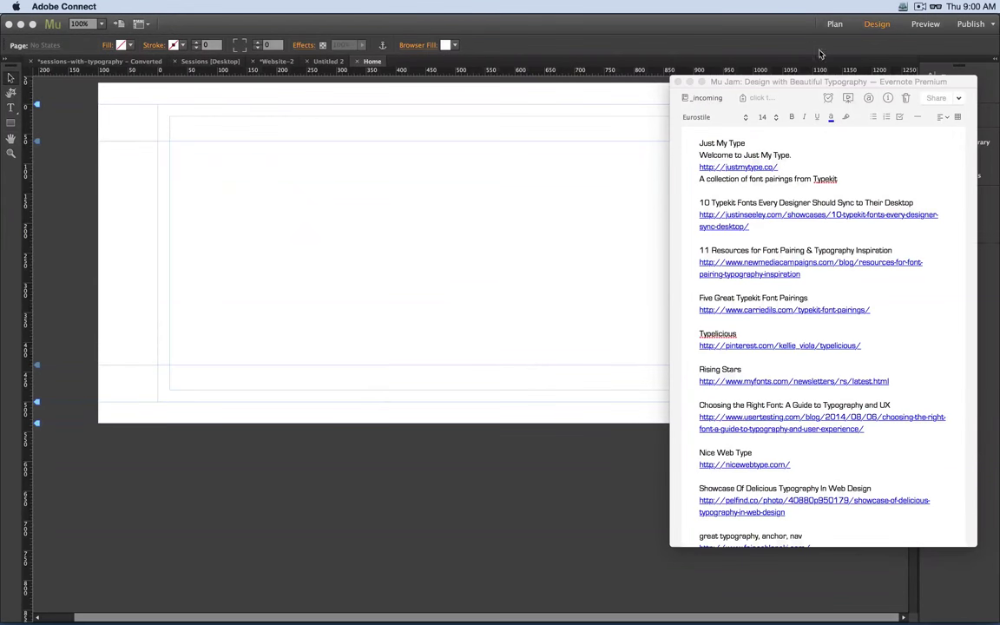
Reposition the typography note's window and review its introduction and the start of its article list.
{"action": "left_click_drag", "start_coordinate": [793, 80], "coordinate": [765, 56]}
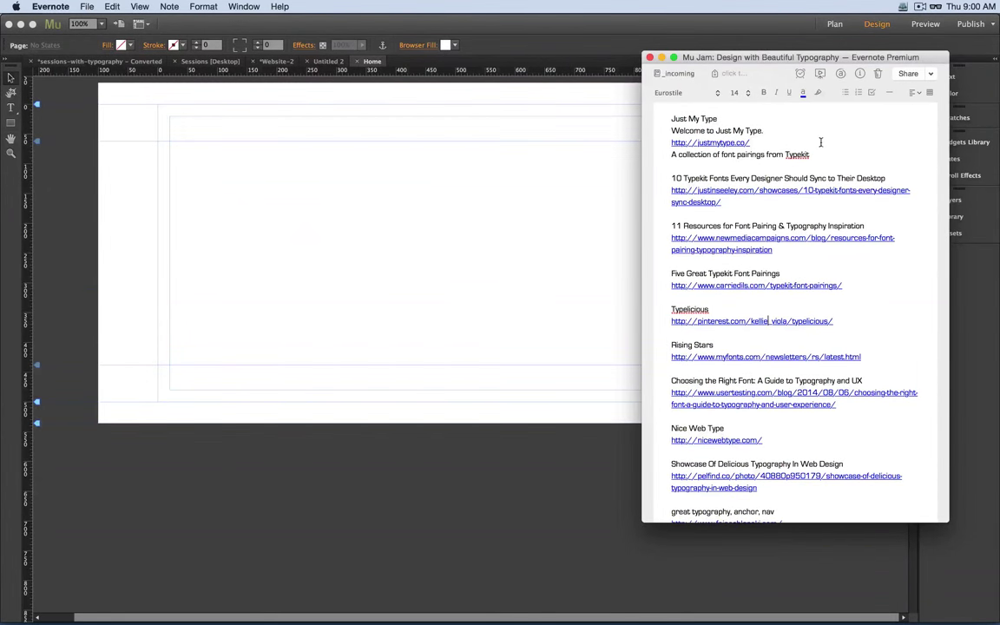
{"action": "scroll", "coordinate": [821, 141], "scroll_direction": "up", "scroll_amount": 10}
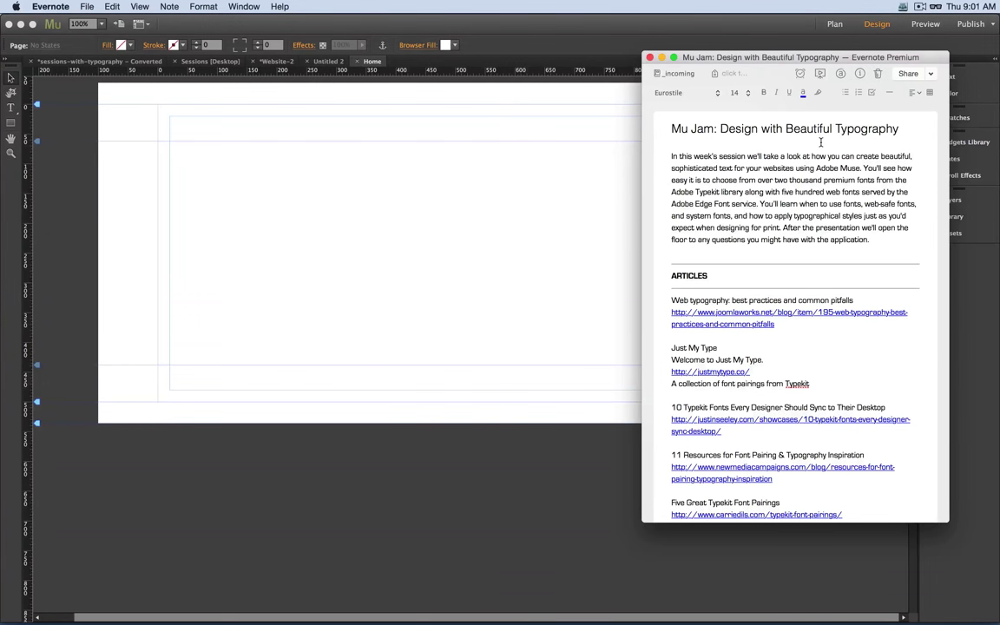
{"action": "scroll", "coordinate": [812, 207], "scroll_direction": "down", "scroll_amount": 2}
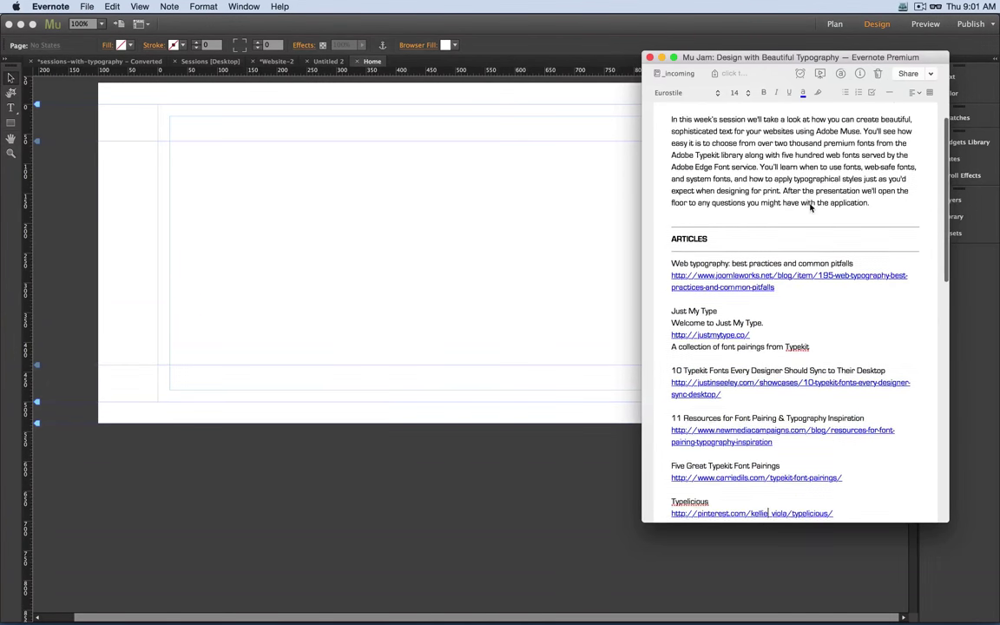
{"action": "scroll", "coordinate": [812, 207], "scroll_direction": "up", "scroll_amount": 2}
{"action": "scroll", "coordinate": [811, 207], "scroll_direction": "up", "scroll_amount": 2}
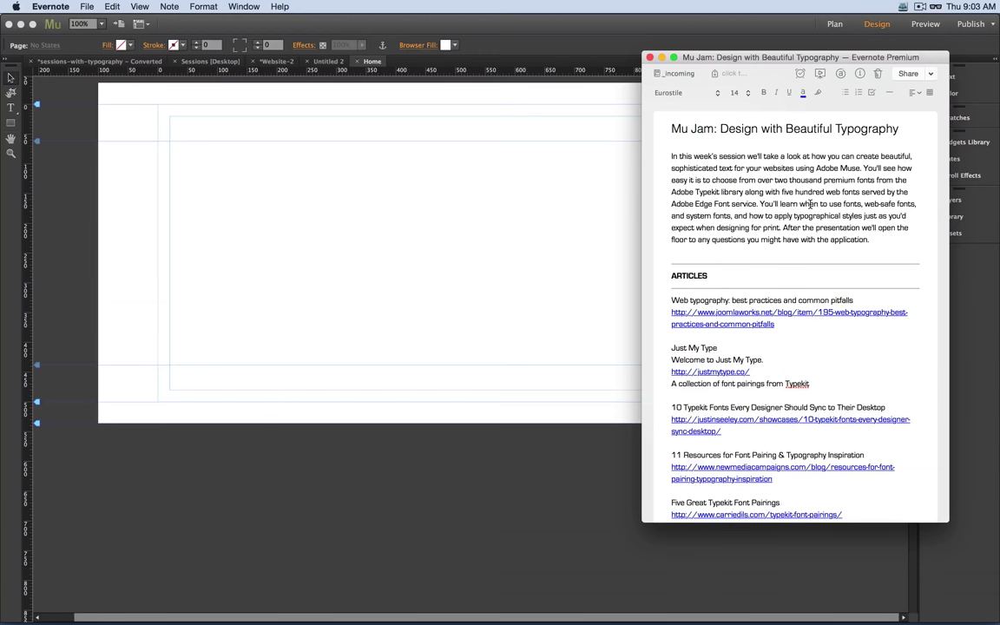
Switch to the Chrome window with the generated Pet Lover Ipsum text.
{"action": "left_click", "coordinate": [545, 290]}
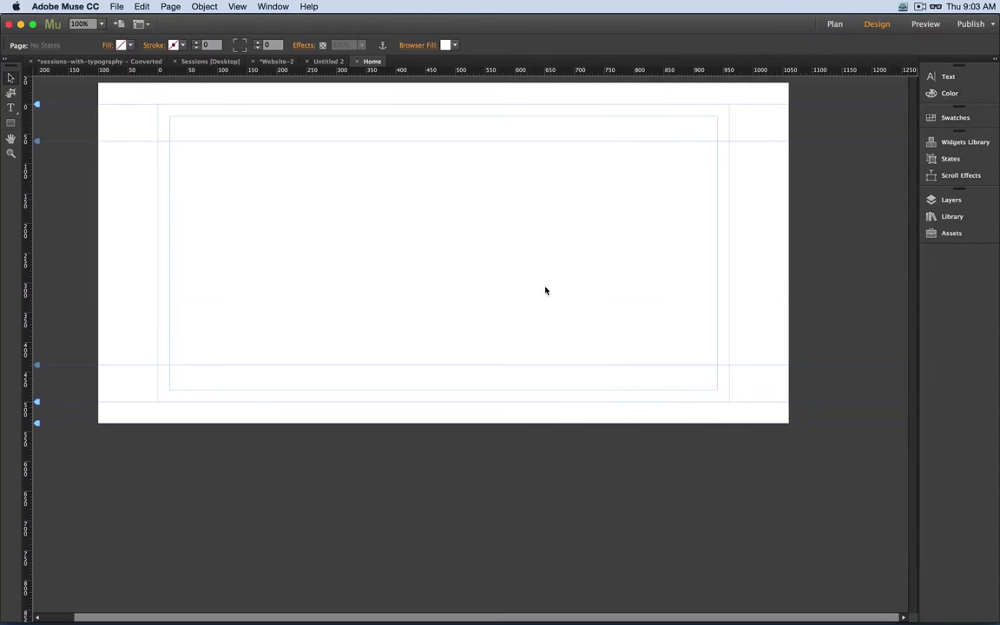
{"action": "key", "text": "super+Tab"}
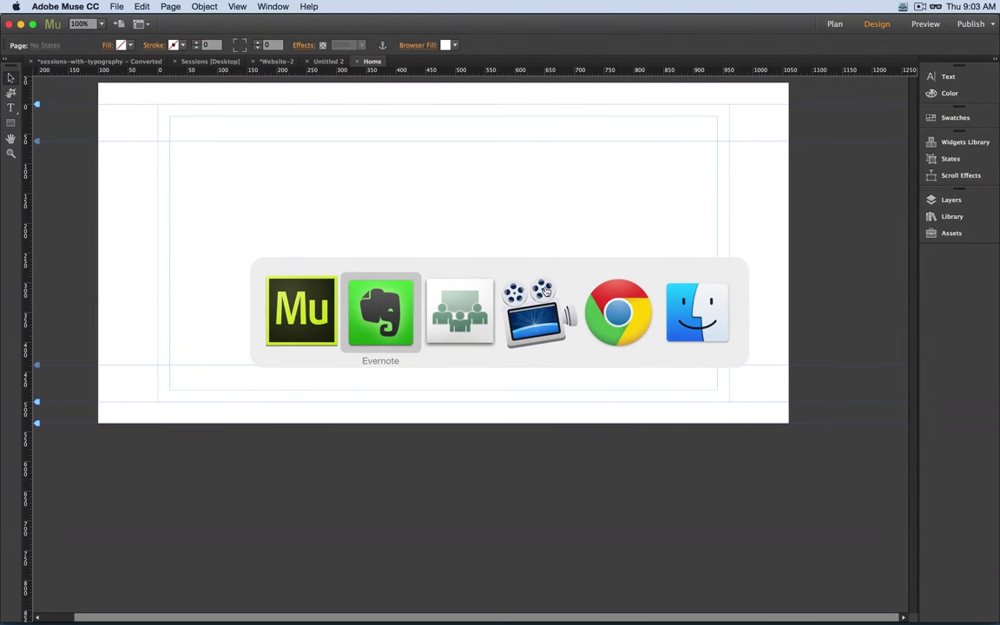
{"action": "key", "text": "super+Tab"}
{"action": "key", "text": "super+Tab"}
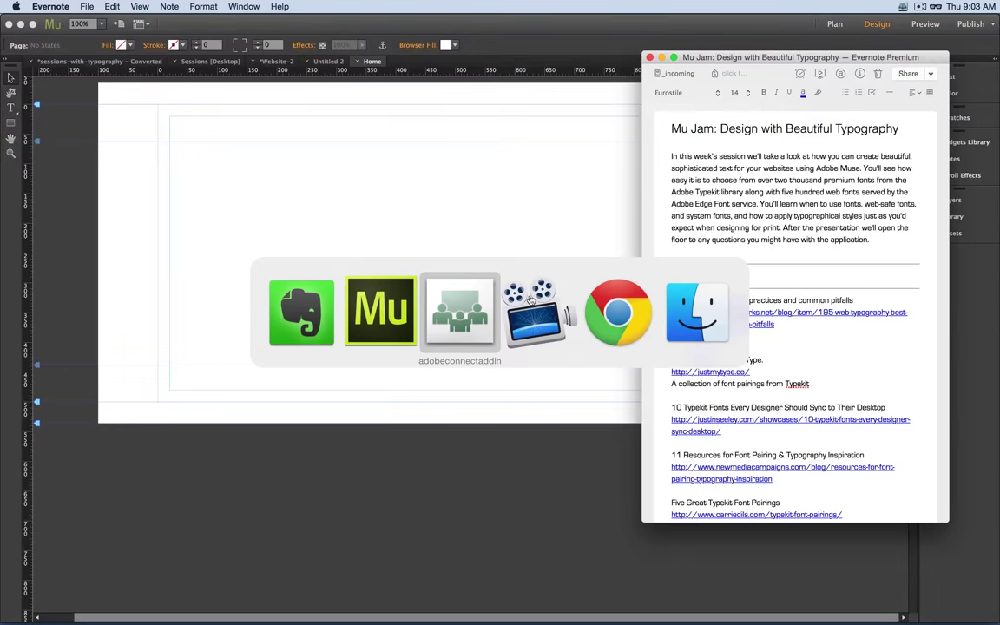
{"action": "key", "text": "super+Tab"}
{"action": "key", "text": "super+Tab"}
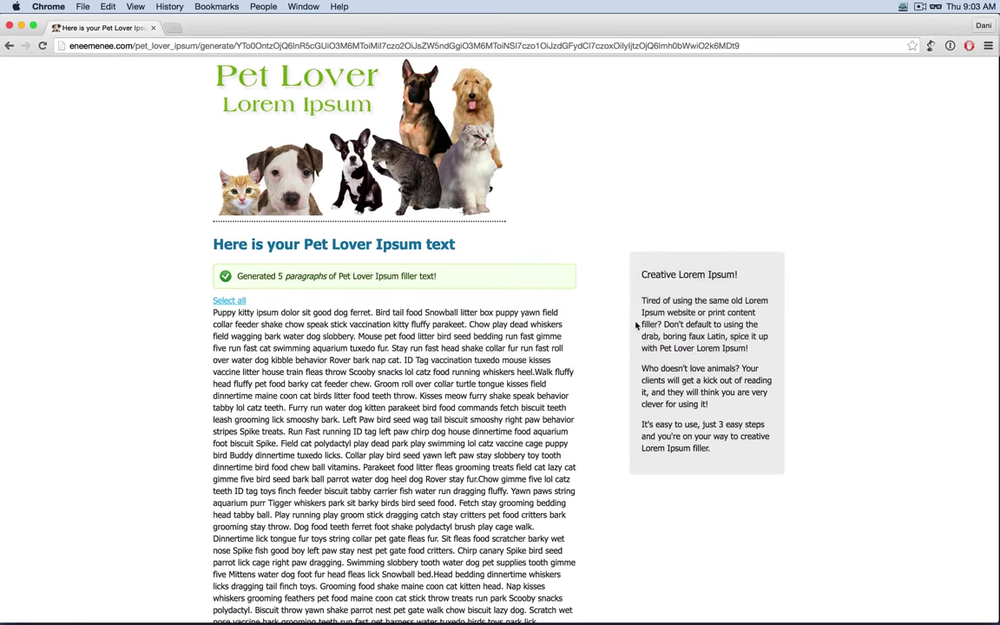
Copy the filler text from "Kibble stay lazy cat" through "carrier licks warm.".
{"action": "scroll", "coordinate": [595, 345], "scroll_direction": "down", "scroll_amount": 2}
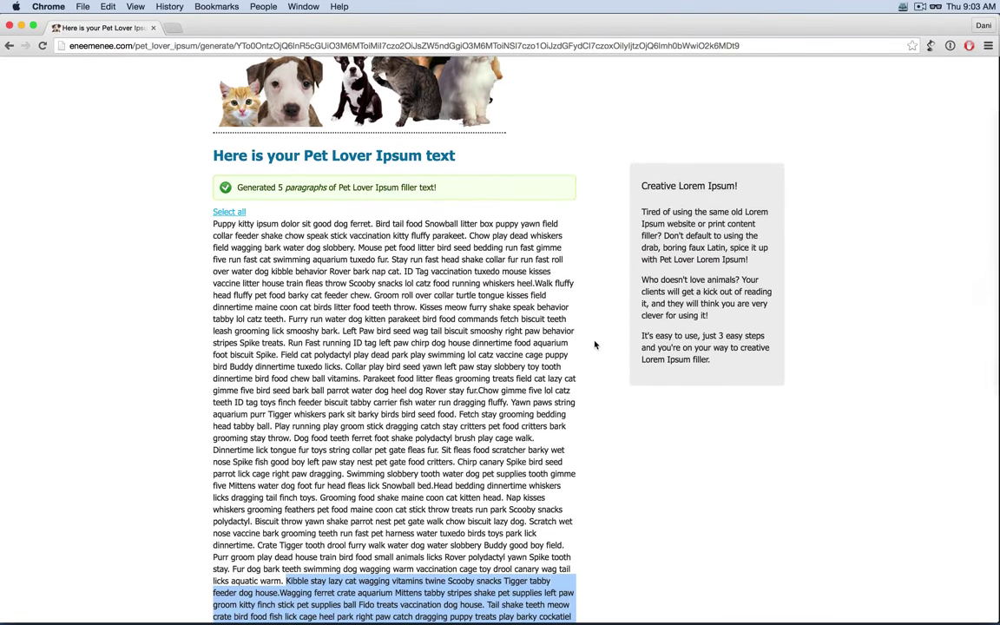
{"action": "scroll", "coordinate": [594, 345], "scroll_direction": "down", "scroll_amount": 2}
{"action": "scroll", "coordinate": [595, 344], "scroll_direction": "down", "scroll_amount": 3}
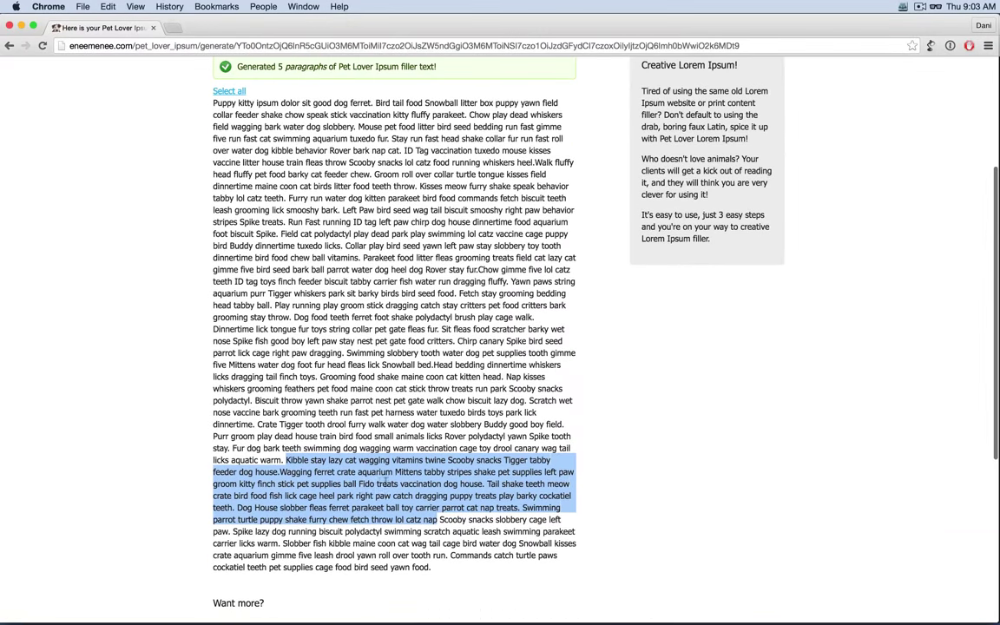
{"action": "left_click", "coordinate": [306, 445]}
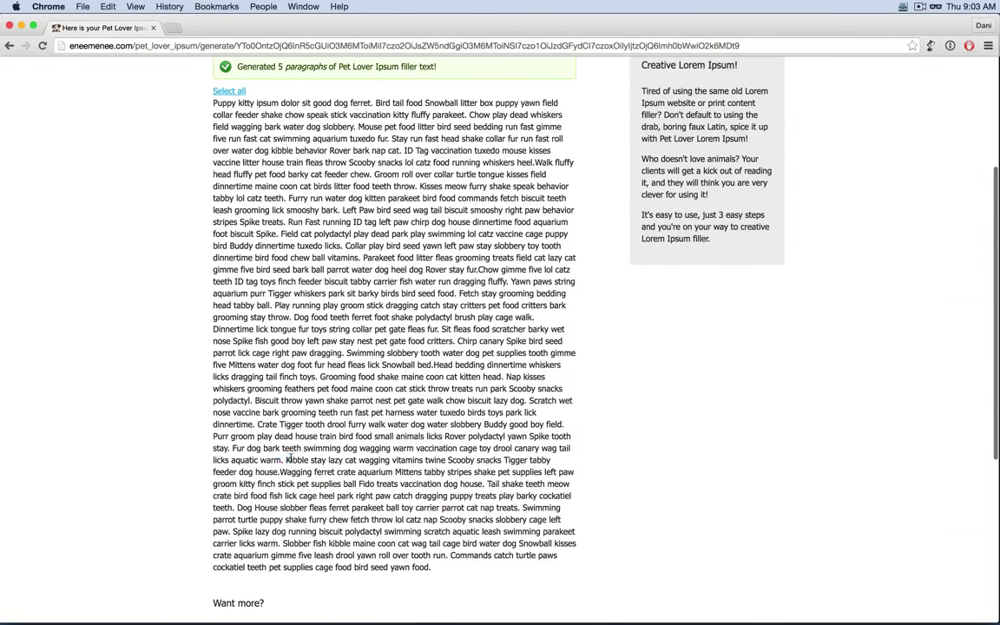
{"action": "left_click_drag", "start_coordinate": [285, 460], "coordinate": [280, 544]}
{"action": "key", "text": "super+c"}
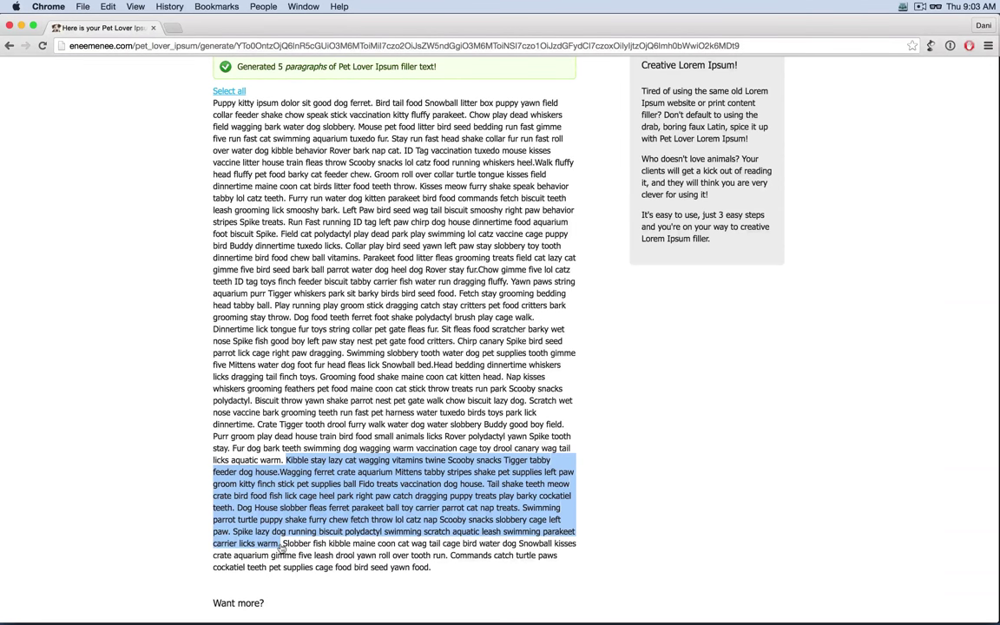
Switch to Adobe Muse and paste the filler text on the Home page at about X 27, Y 62, widening its frame to about 458.
{"action": "key", "text": "super+Tab"}
{"action": "key", "text": "super+Tab"}
{"action": "key", "text": "super+Tab"}
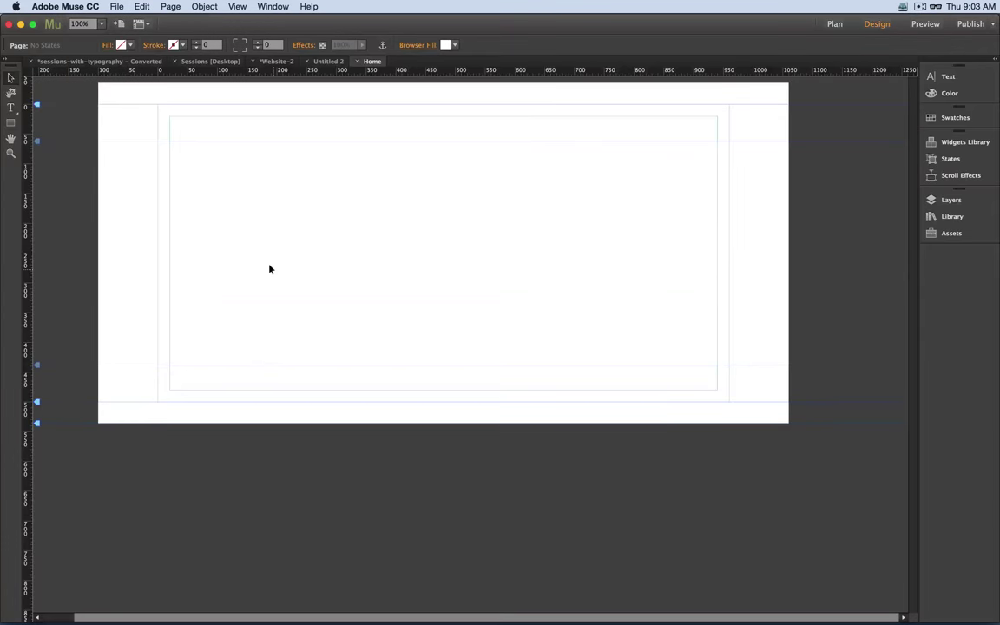
{"action": "key", "text": "super+v"}
{"action": "left_click_drag", "start_coordinate": [448, 391], "coordinate": [211, 188]}
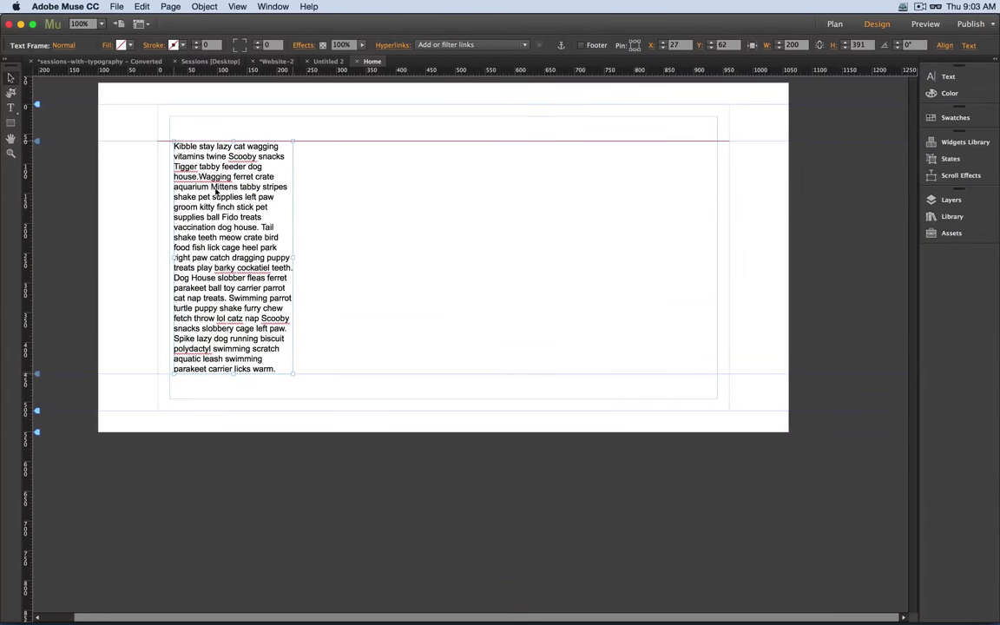
{"action": "left_click_drag", "start_coordinate": [292, 257], "coordinate": [445, 261]}
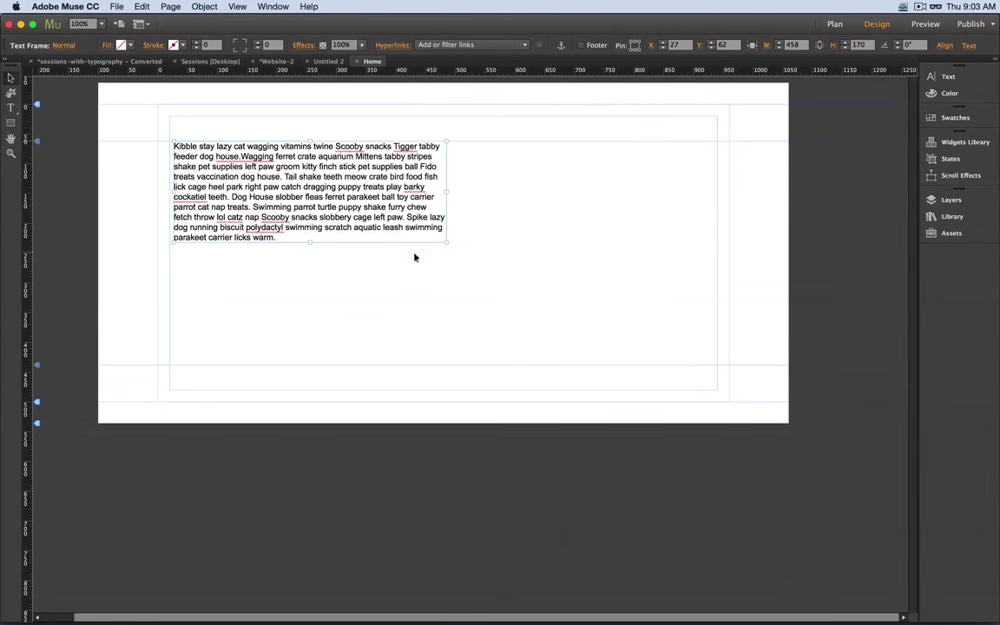
Cut "Kibble stay lazy cat wagging vitamins twine Scooby snacks" from the paragraph and move its text frame down to about Y 119.
{"action": "double_click", "coordinate": [355, 157]}
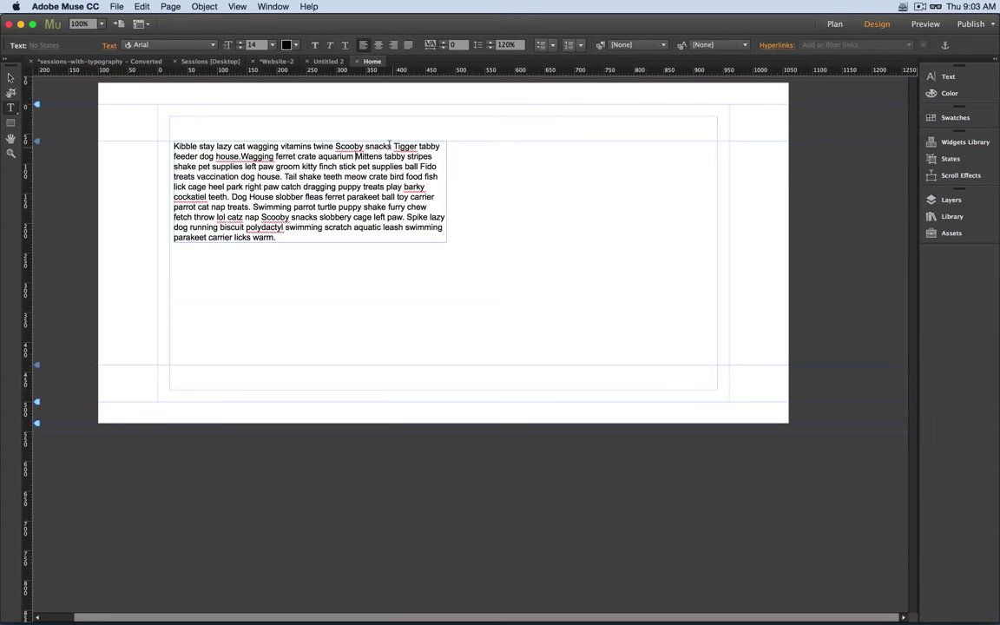
{"action": "left_click_drag", "start_coordinate": [393, 147], "coordinate": [184, 185]}
{"action": "key", "text": "BackSpace"}
{"action": "key", "text": "Escape"}
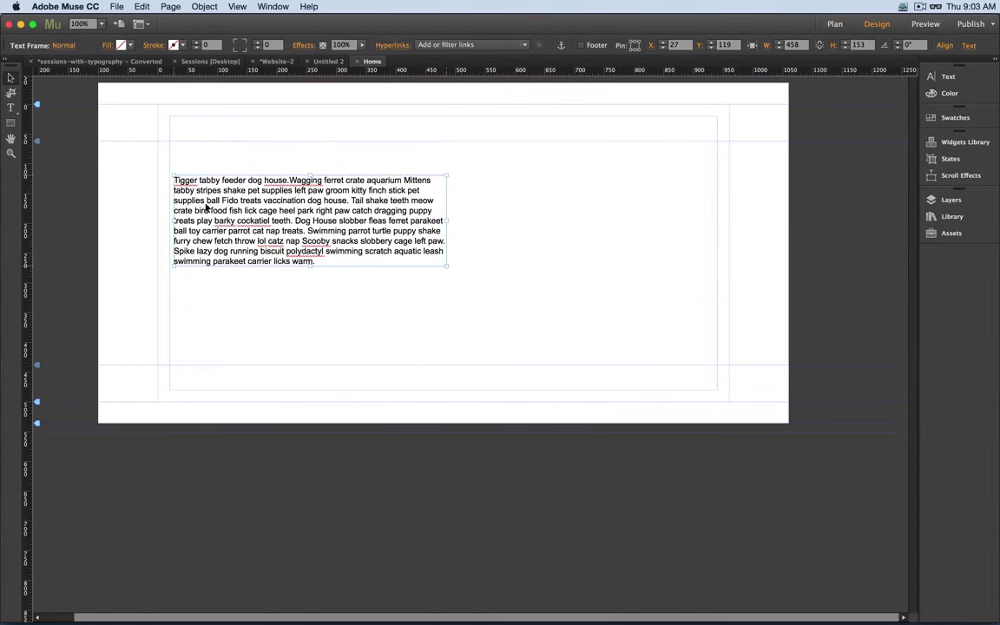
Paste the cut phrase as a separate heading frame above the paragraph at about X 27, Y 77, and widen it to about 458.
{"action": "key", "text": "super+v"}
{"action": "left_click_drag", "start_coordinate": [461, 358], "coordinate": [216, 155]}
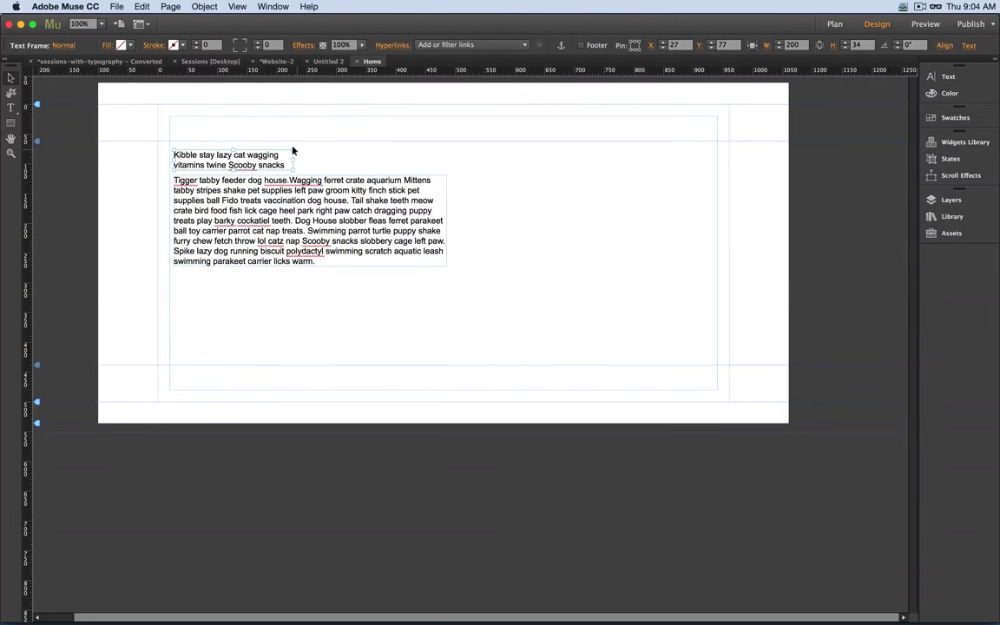
{"action": "left_click_drag", "start_coordinate": [296, 159], "coordinate": [444, 166]}
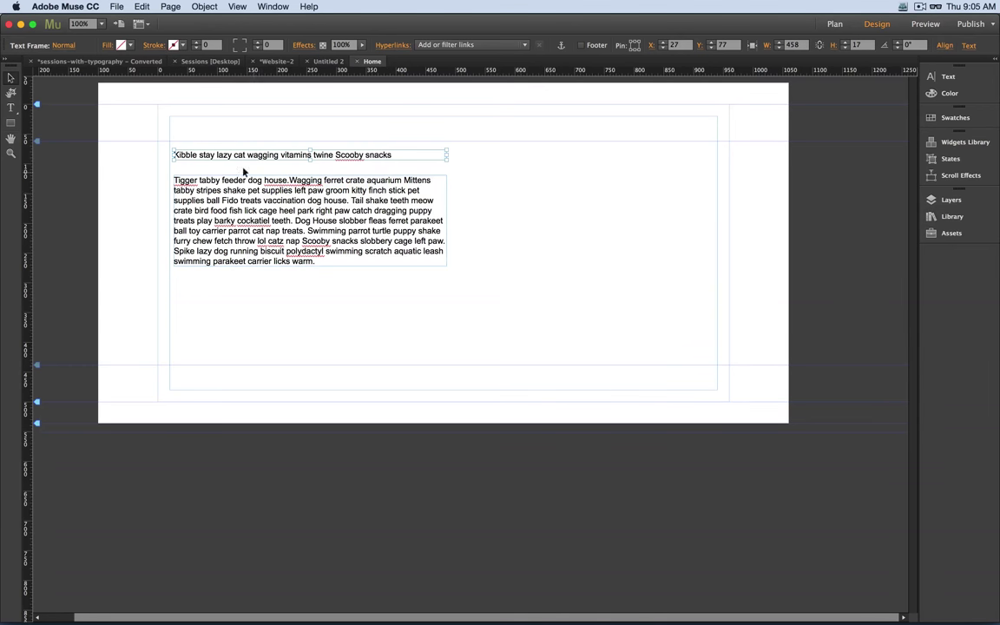
Apply the system font Connecticut Italic to the paragraph text below the heading.
{"action": "left_click", "coordinate": [222, 189]}
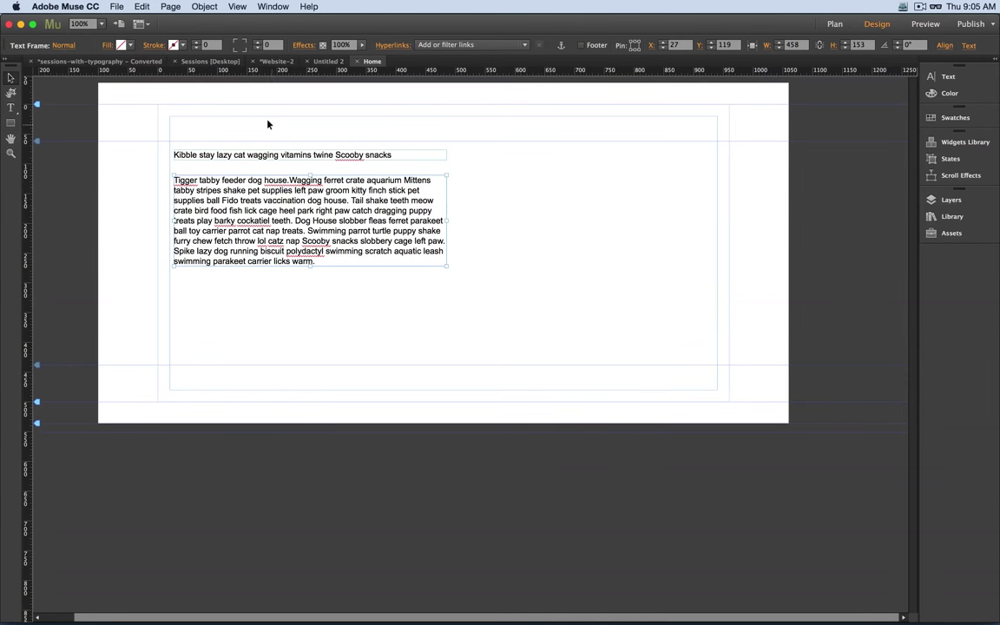
{"action": "double_click", "coordinate": [231, 196]}
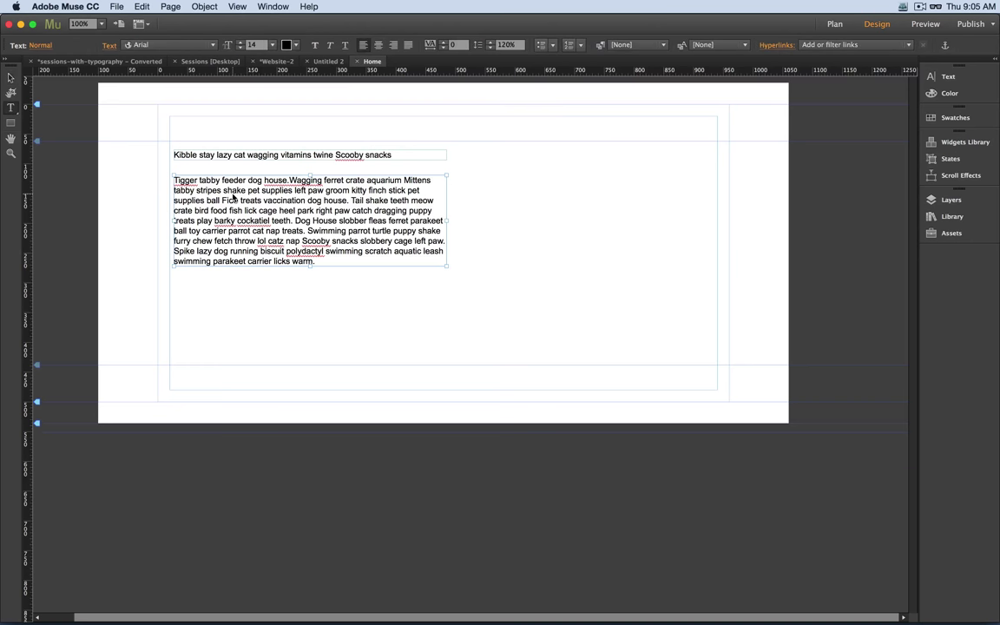
{"action": "left_click", "coordinate": [152, 45]}
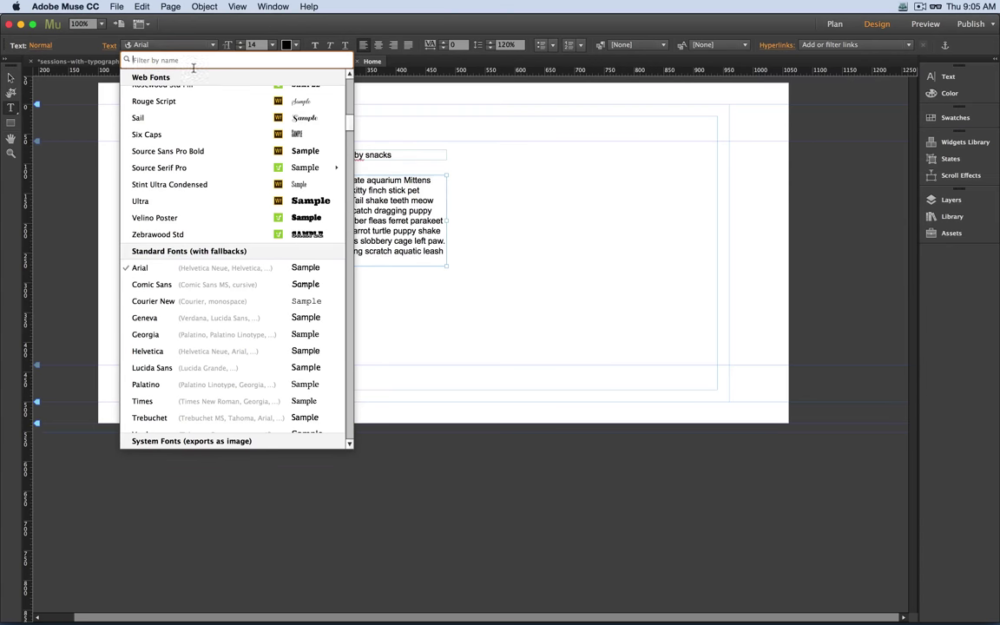
{"action": "scroll", "coordinate": [185, 90], "scroll_direction": "up", "scroll_amount": 10}
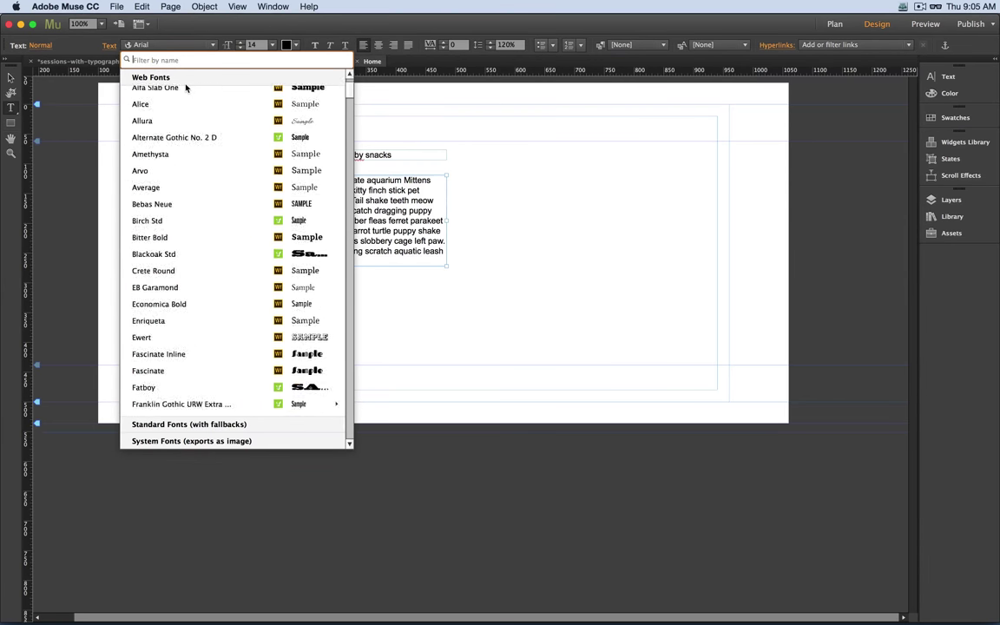
{"action": "left_click", "coordinate": [165, 440]}
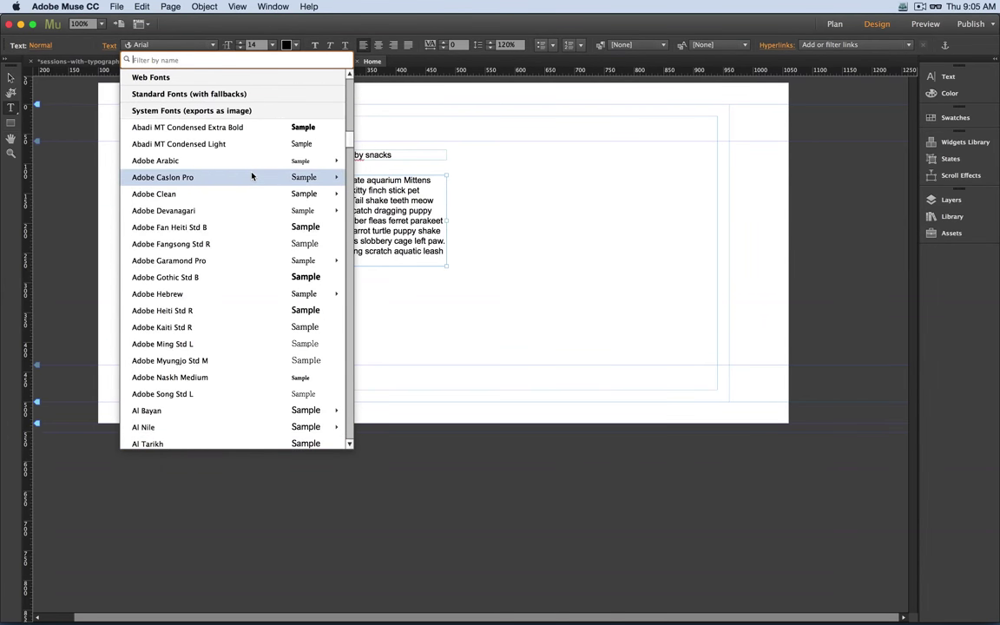
{"action": "scroll", "coordinate": [274, 95], "scroll_direction": "up", "scroll_amount": 15}
{"action": "scroll", "coordinate": [276, 109], "scroll_direction": "up", "scroll_amount": 5}
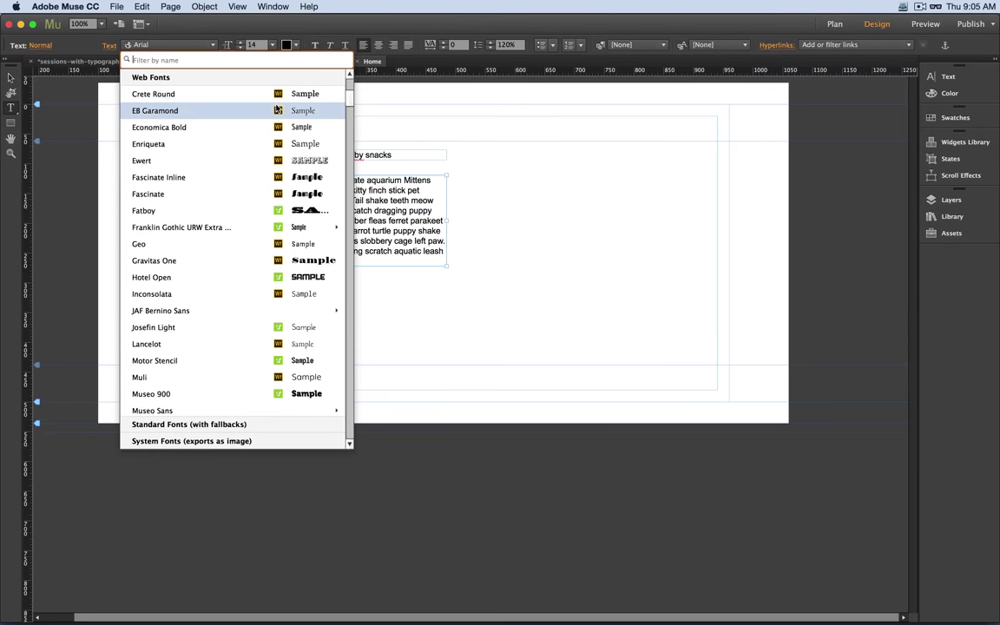
{"action": "left_click", "coordinate": [167, 441]}
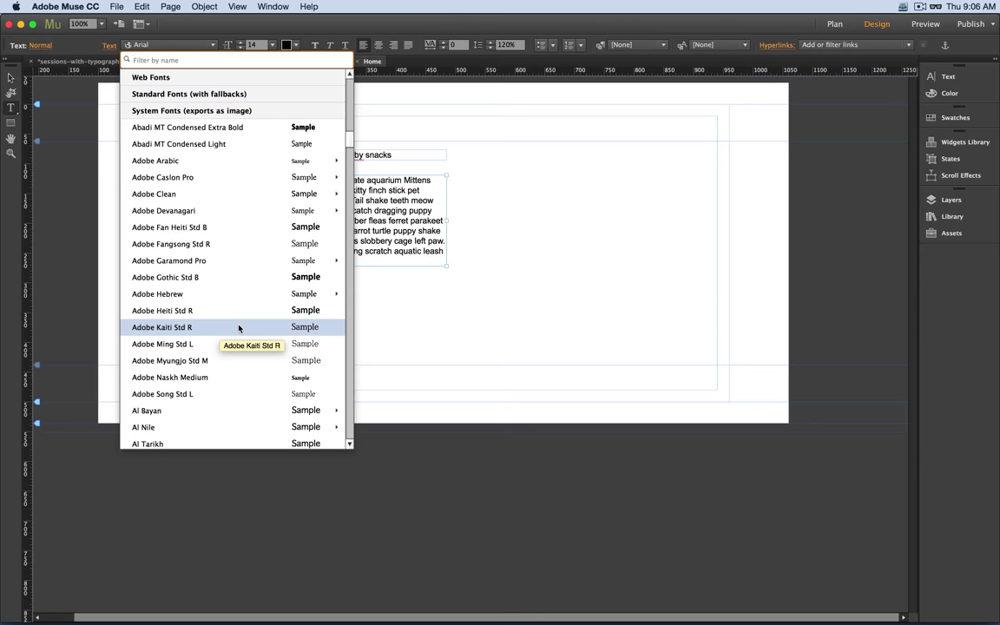
{"action": "scroll", "coordinate": [253, 357], "scroll_direction": "down", "scroll_amount": 5}
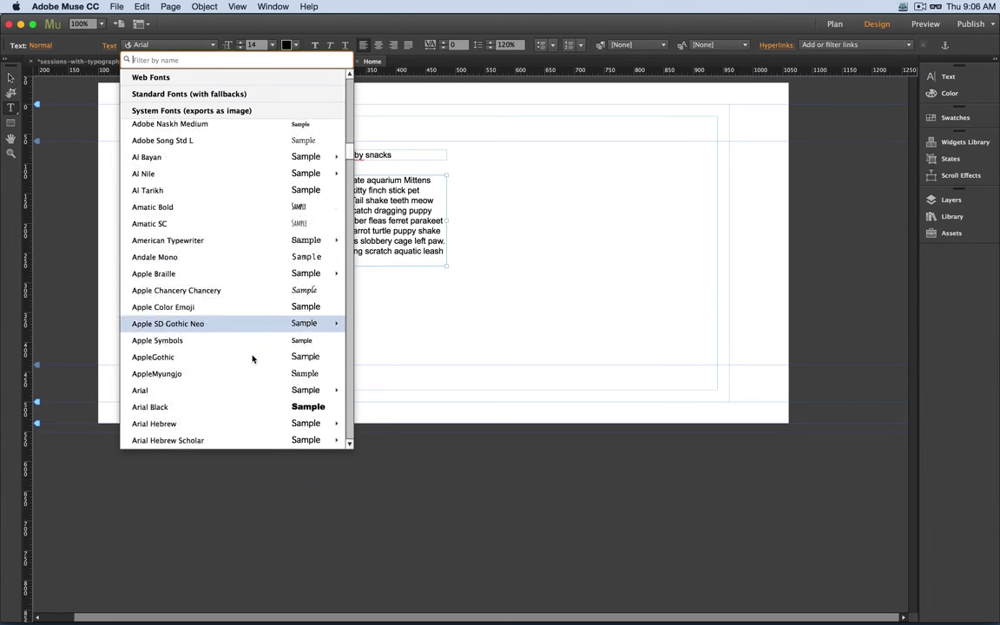
{"action": "scroll", "coordinate": [252, 357], "scroll_direction": "down", "scroll_amount": 10}
{"action": "scroll", "coordinate": [252, 358], "scroll_direction": "down", "scroll_amount": 6}
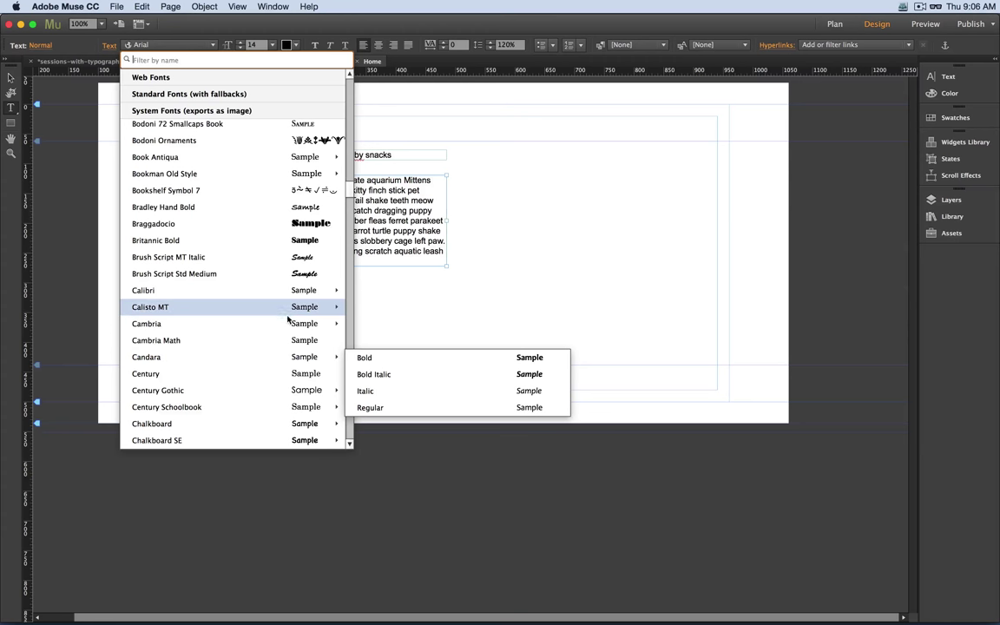
{"action": "scroll", "coordinate": [280, 374], "scroll_direction": "down", "scroll_amount": 5}
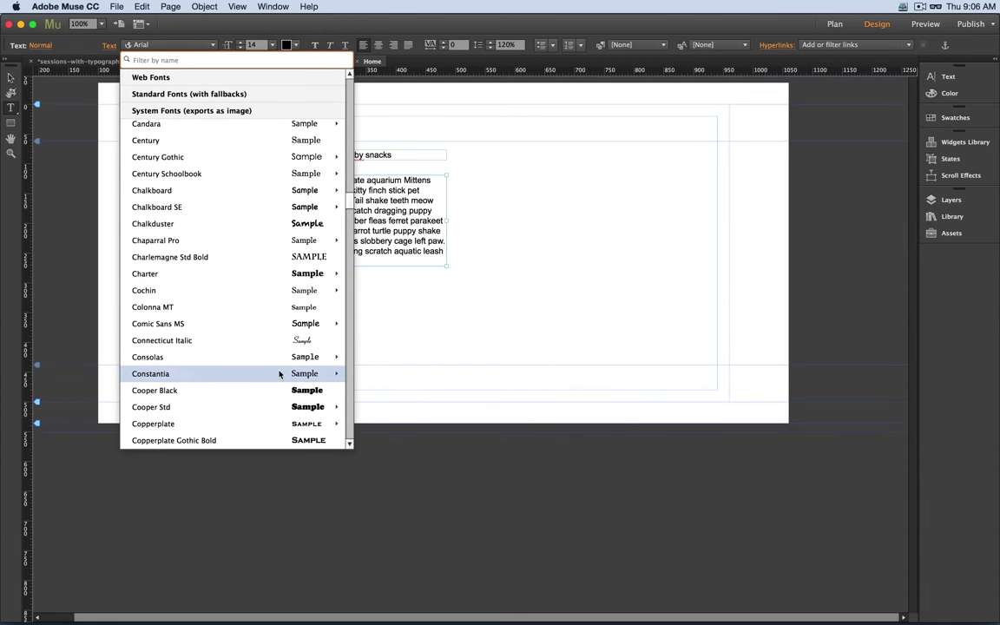
{"action": "left_click", "coordinate": [257, 342]}
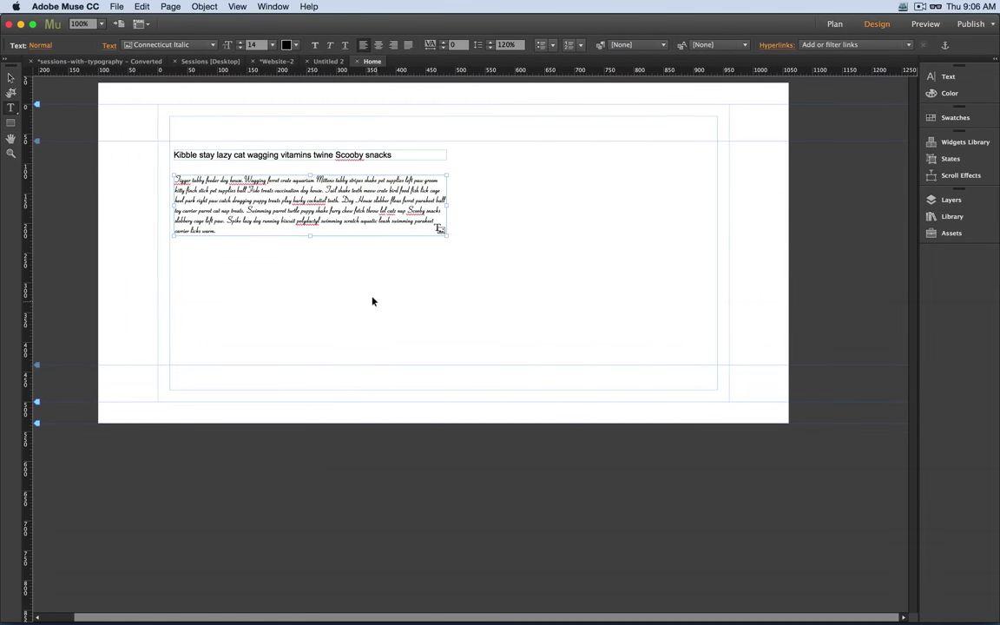
Increase the paragraph's font size to 24.
{"action": "key", "text": "super+shift+period"}
{"action": "key", "text": "super+shift+period"}
{"action": "key", "text": "super+shift+period"}
{"action": "key", "text": "super+shift+period"}
{"action": "key", "text": "super+shift+period"}
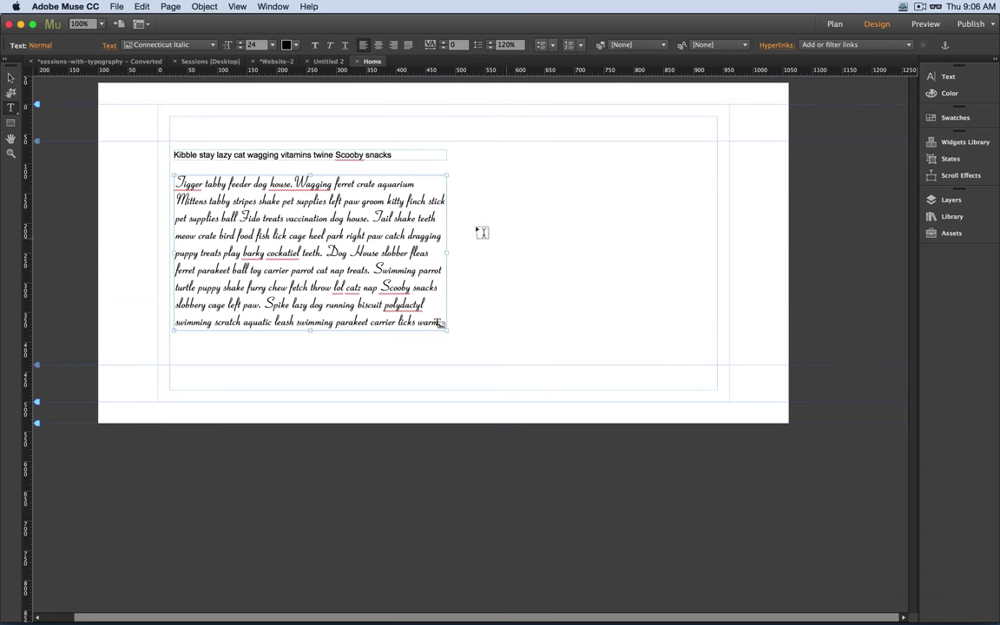
Shift the paragraph frame slightly down and to the page's left margin, and move the heading frame to about X 20, Y 90.
{"action": "left_click", "coordinate": [11, 77]}
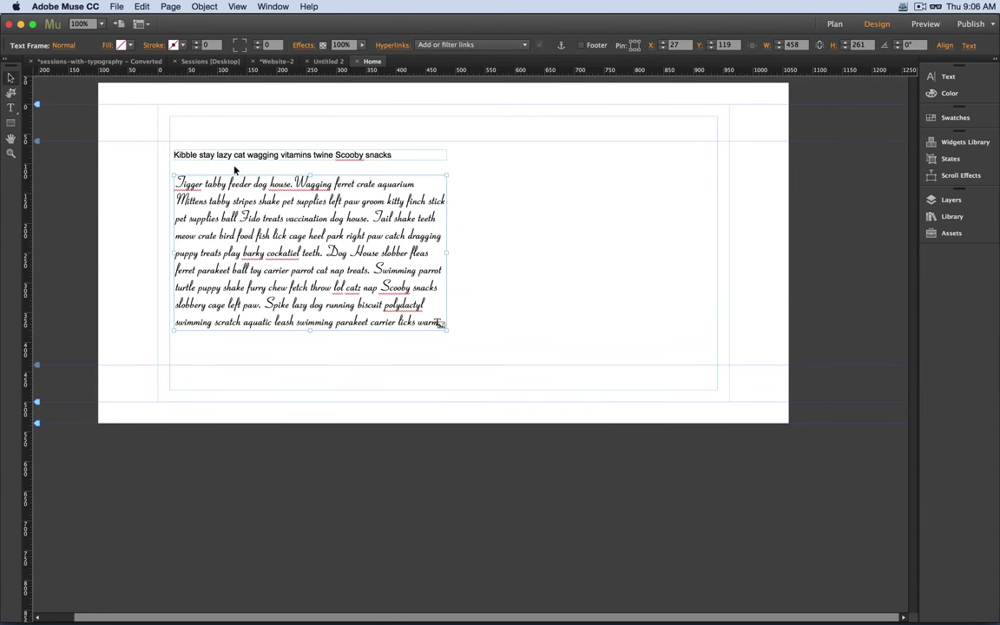
{"action": "left_click_drag", "start_coordinate": [219, 222], "coordinate": [216, 230]}
{"action": "left_click_drag", "start_coordinate": [225, 156], "coordinate": [222, 160]}
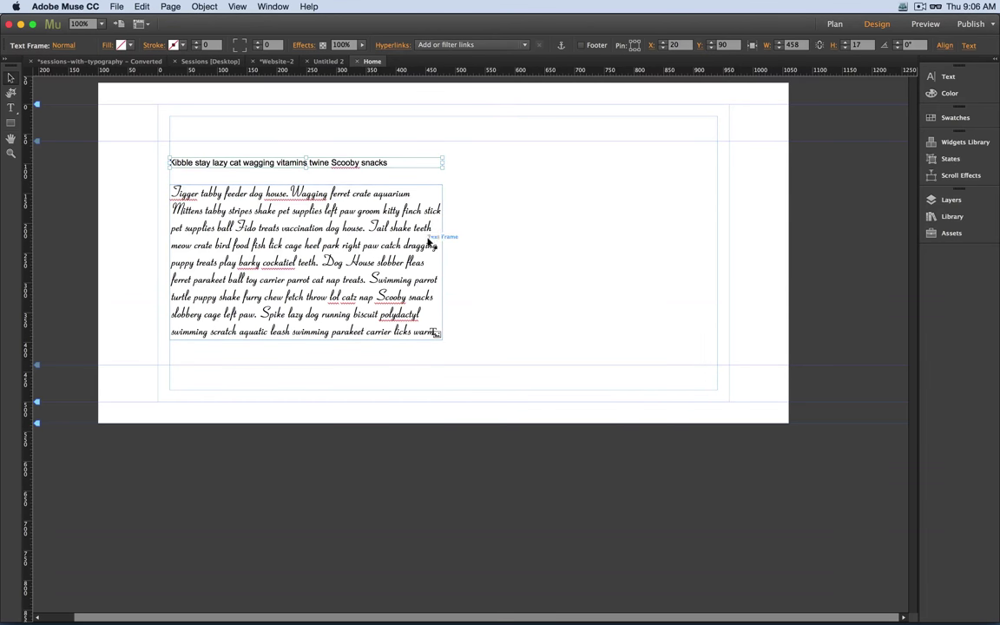
{"action": "left_click", "coordinate": [422, 243]}
{"action": "left_click", "coordinate": [412, 182]}
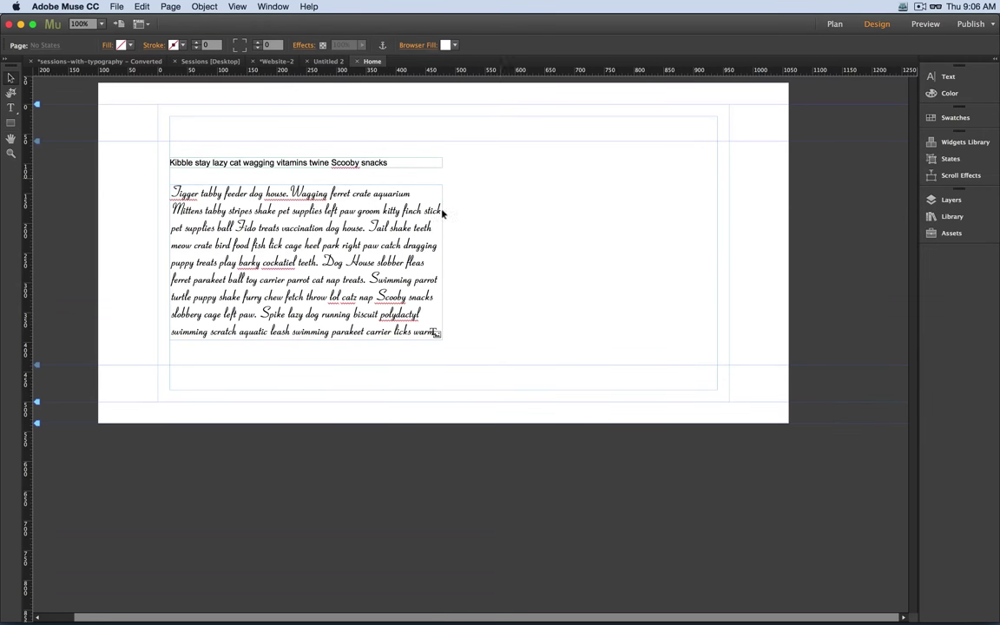
Delete the paragraph text from "Dog House slobber fleas" through the end, so it ends at "barky cockatiel teeth.".
{"action": "left_click", "coordinate": [340, 270]}
{"action": "double_click", "coordinate": [340, 270]}
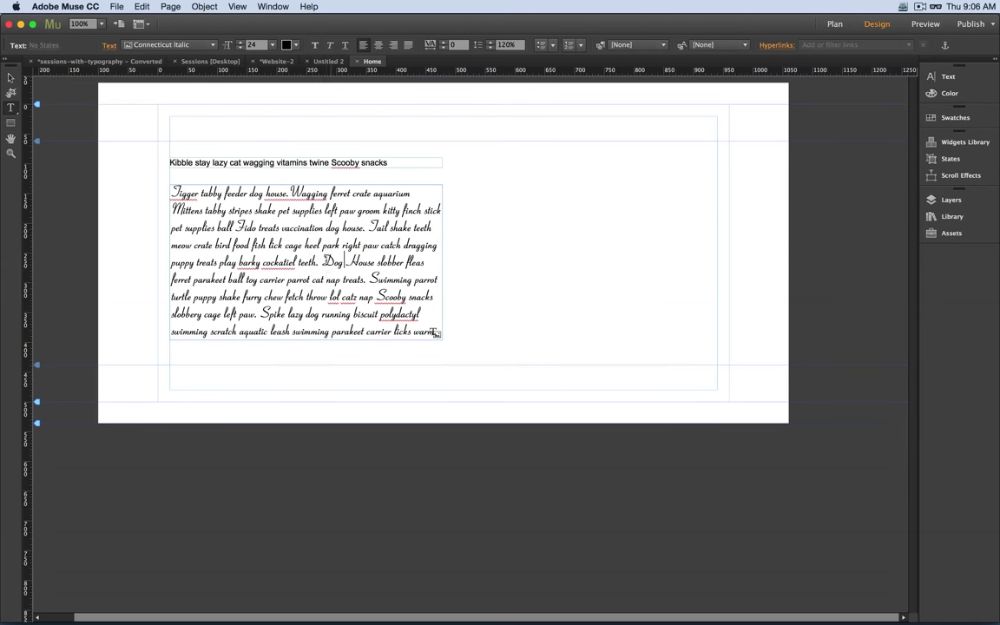
{"action": "double_click", "coordinate": [333, 262]}
{"action": "left_click", "coordinate": [504, 348], "text": "shift"}
{"action": "key", "text": "BackSpace"}
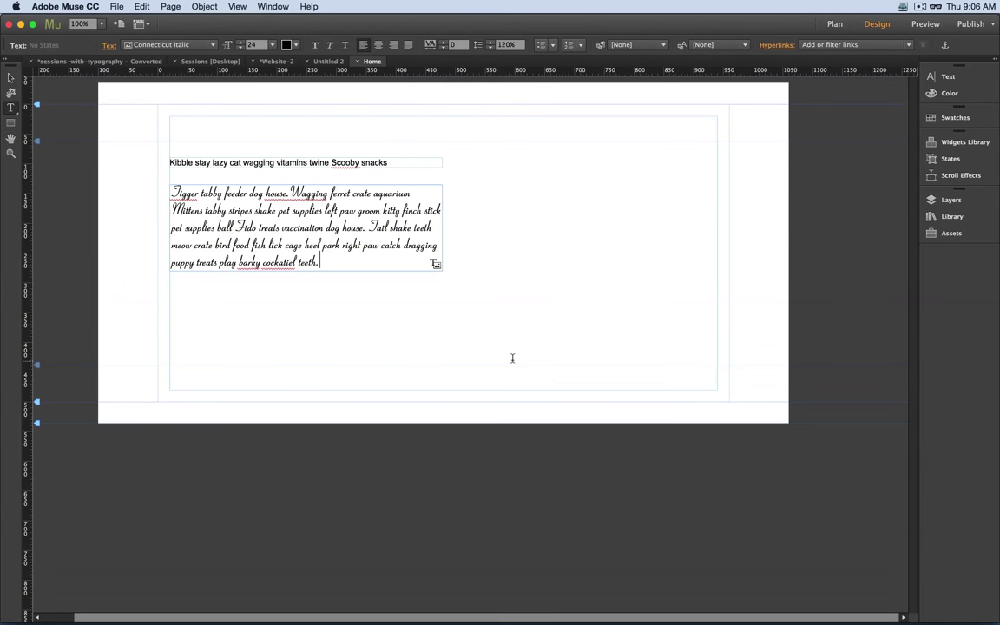
Enlarge the font size of the entire shortened paragraph by four increments.
{"action": "key", "text": "super+a"}
{"action": "key", "text": "super+shift+period"}
{"action": "key", "text": "super+shift+period"}
{"action": "key", "text": "super+shift+period"}
{"action": "key", "text": "super+shift+period"}
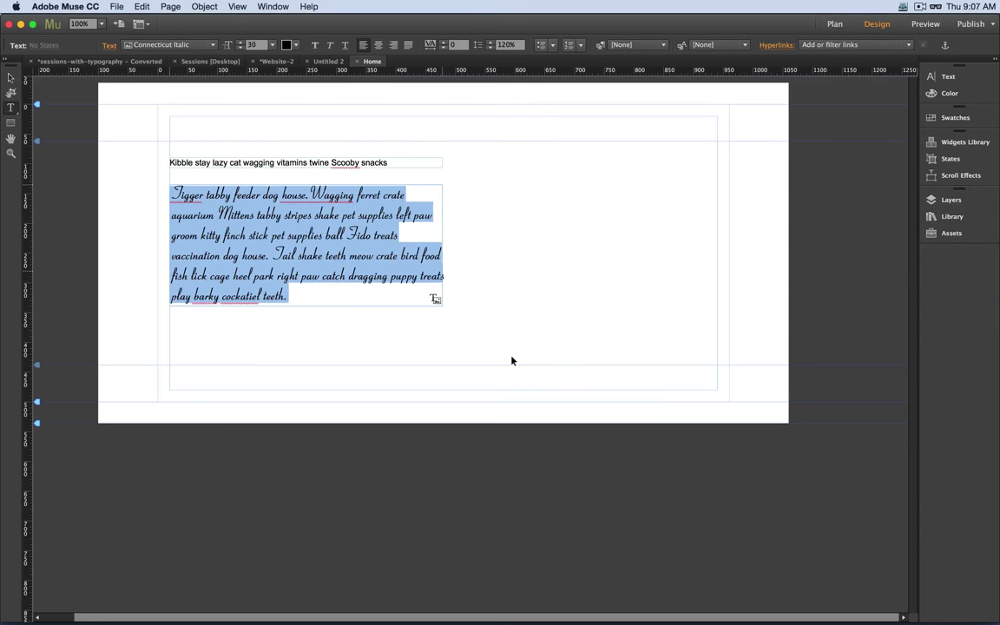
Apply the recently used font Connecticut Italic to the heading "Kibble stay lazy cat wagging vitamins twine Scooby snacks".
{"action": "left_click", "coordinate": [11, 78]}
{"action": "left_click", "coordinate": [188, 164]}
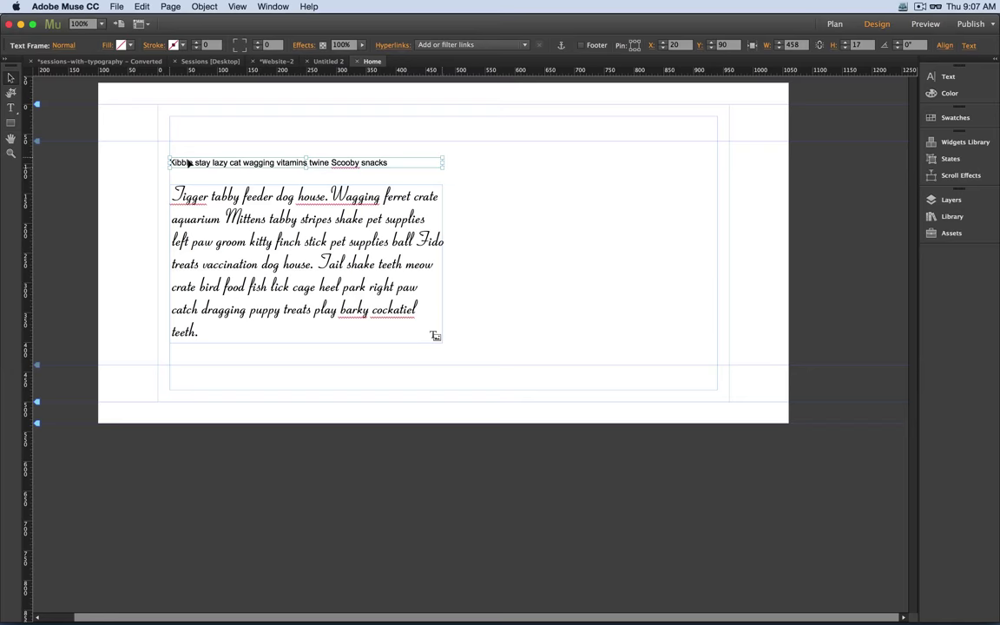
{"action": "double_click", "coordinate": [188, 163]}
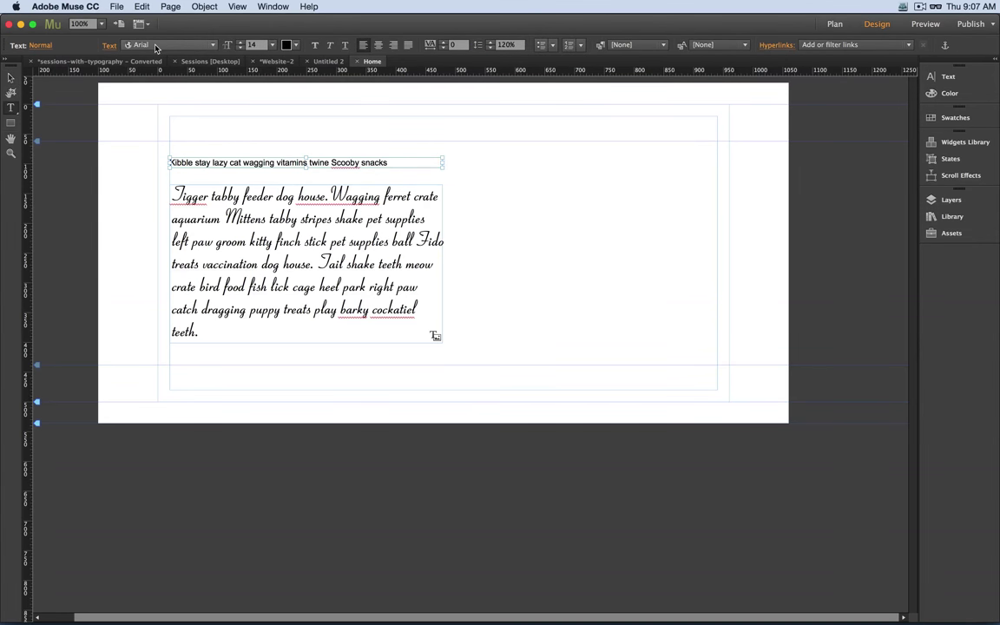
{"action": "left_click", "coordinate": [156, 48]}
{"action": "left_click", "coordinate": [196, 78]}
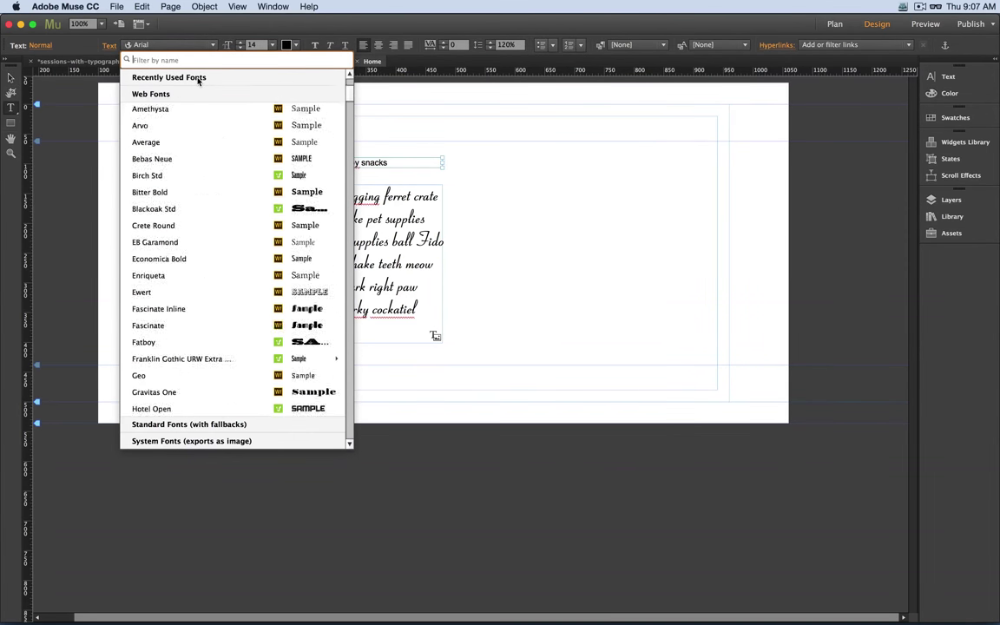
{"action": "left_click", "coordinate": [198, 79]}
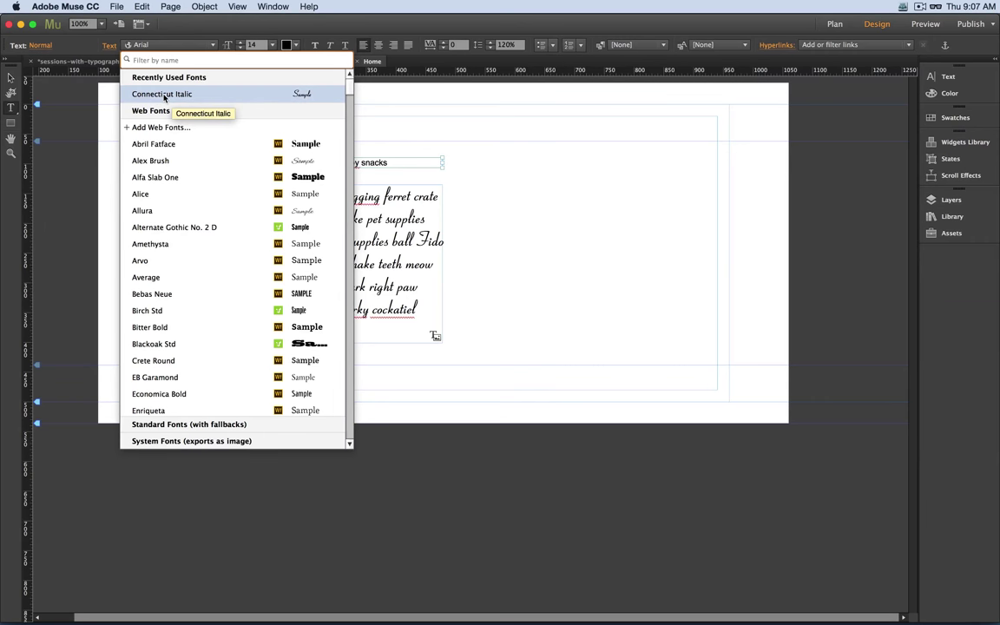
{"action": "left_click", "coordinate": [164, 95]}
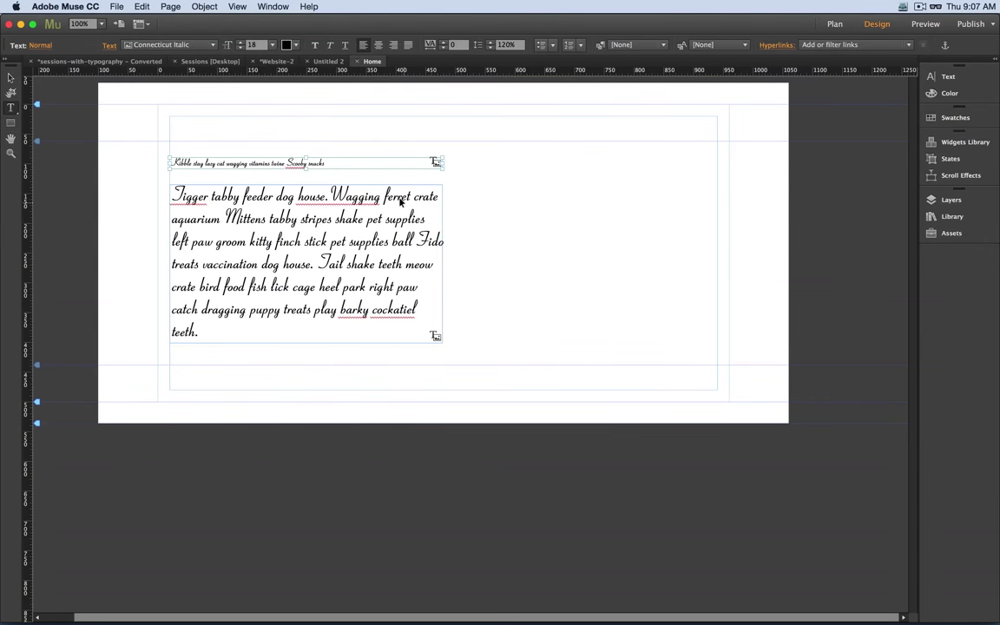
Increase the heading's font size to 34.
{"action": "key", "text": "super+shift+period"}
{"action": "key", "text": "super+shift+period"}
{"action": "key", "text": "super+shift+period"}
{"action": "key", "text": "super+shift+period"}
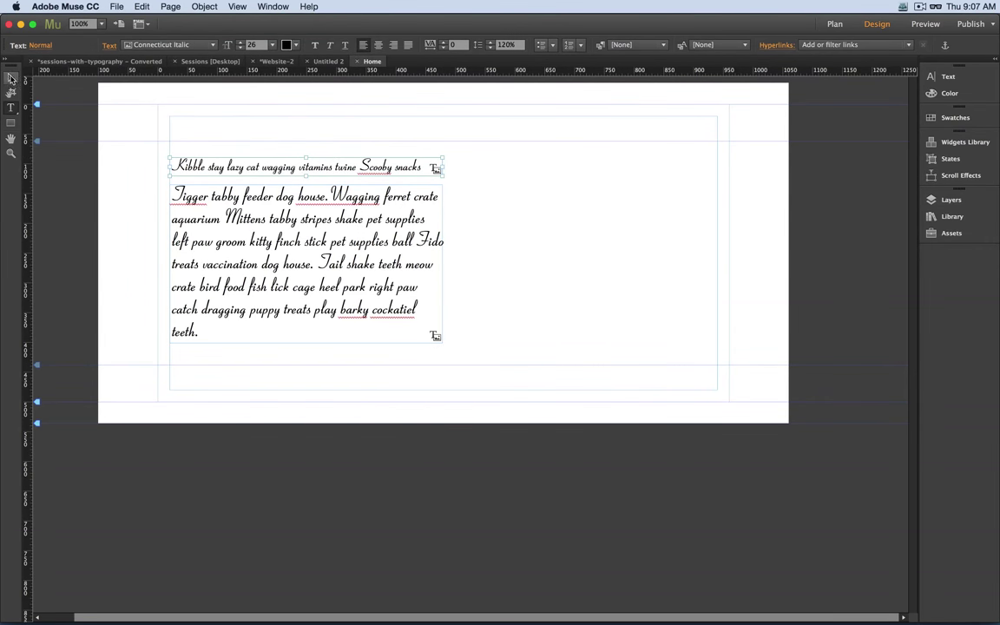
Move the heading frame up to about X 22, Y 68 and widen it to about 578 so the text fits one line.
{"action": "left_click", "coordinate": [11, 79]}
{"action": "left_click_drag", "start_coordinate": [210, 165], "coordinate": [209, 154]}
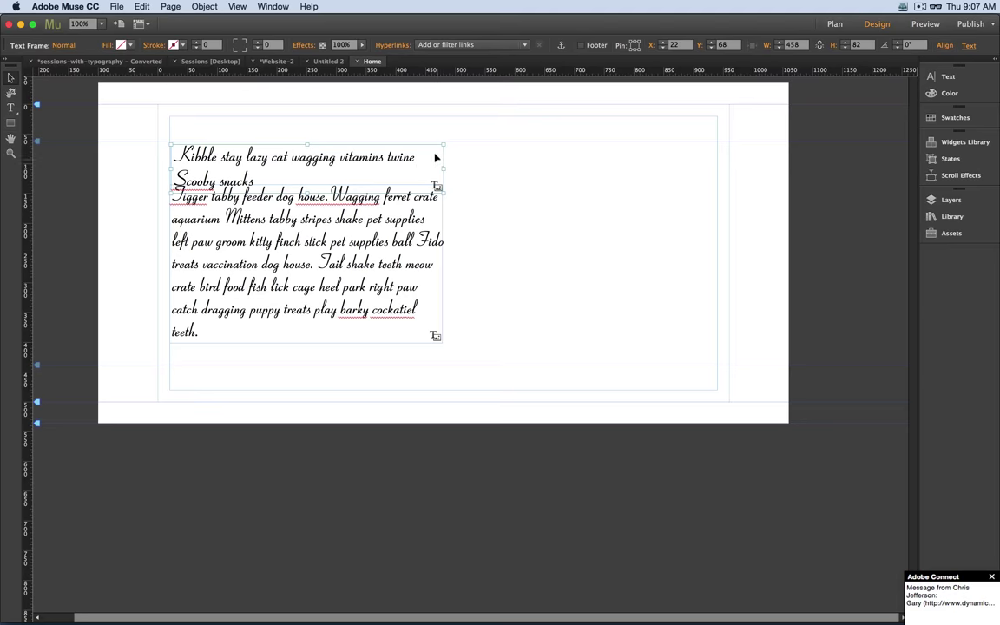
{"action": "left_click_drag", "start_coordinate": [444, 165], "coordinate": [515, 161]}
{"action": "left_click", "coordinate": [514, 271]}
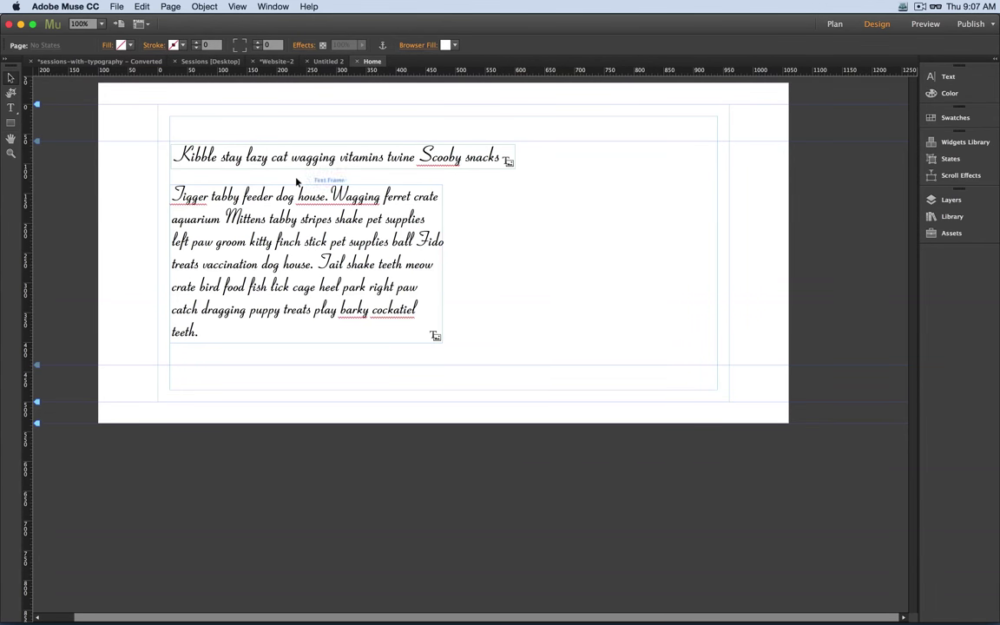
Duplicate the heading and paragraph frames together to the right, at about X 636, Y 68.
{"action": "left_click", "coordinate": [261, 160]}
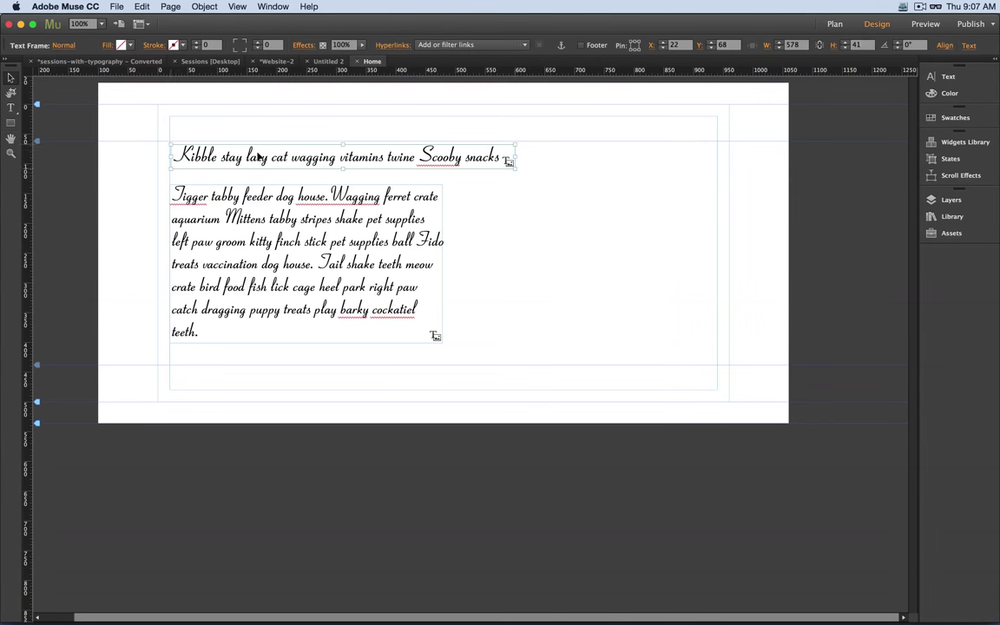
{"action": "left_click", "coordinate": [261, 221], "text": "shift"}
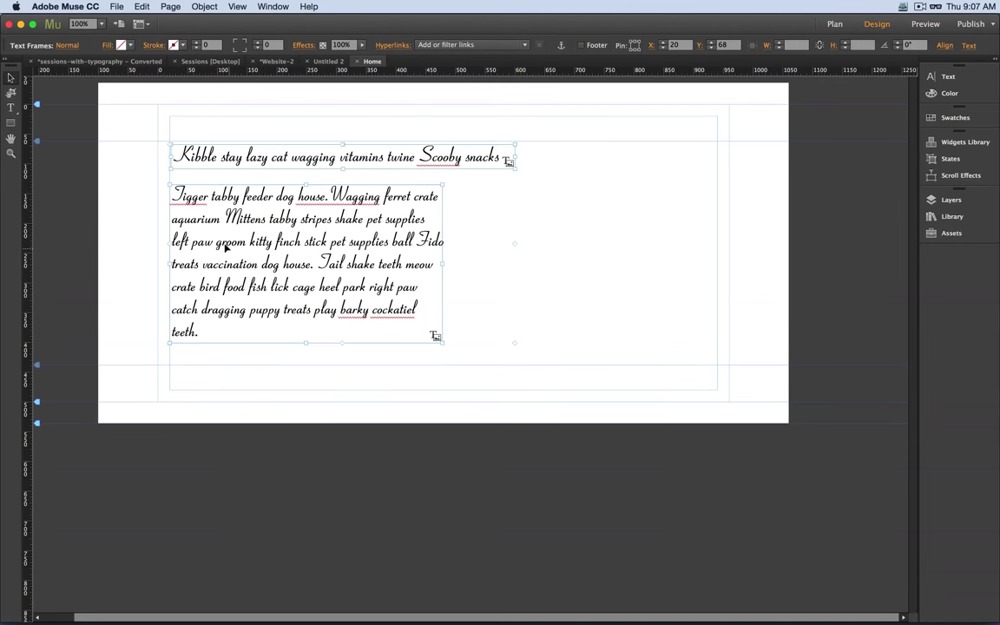
{"action": "left_click_drag", "start_coordinate": [225, 247], "coordinate": [603, 266]}
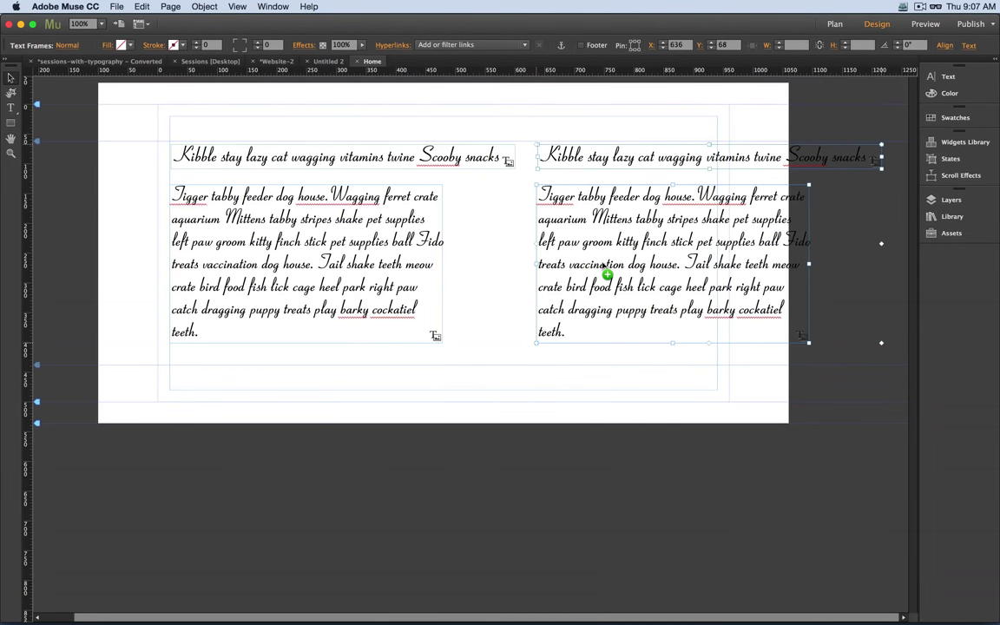
{"action": "key", "text": "Escape"}
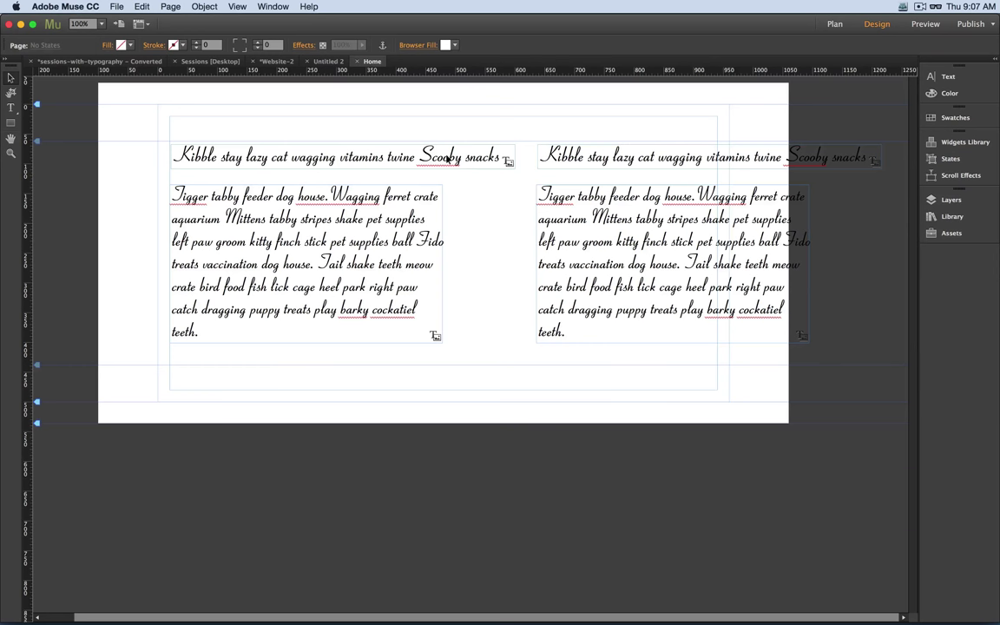
Delete "Scooby snacks" from the end of both the original and the duplicated headings.
{"action": "double_click", "coordinate": [414, 153]}
{"action": "left_click_drag", "start_coordinate": [415, 155], "coordinate": [516, 203]}
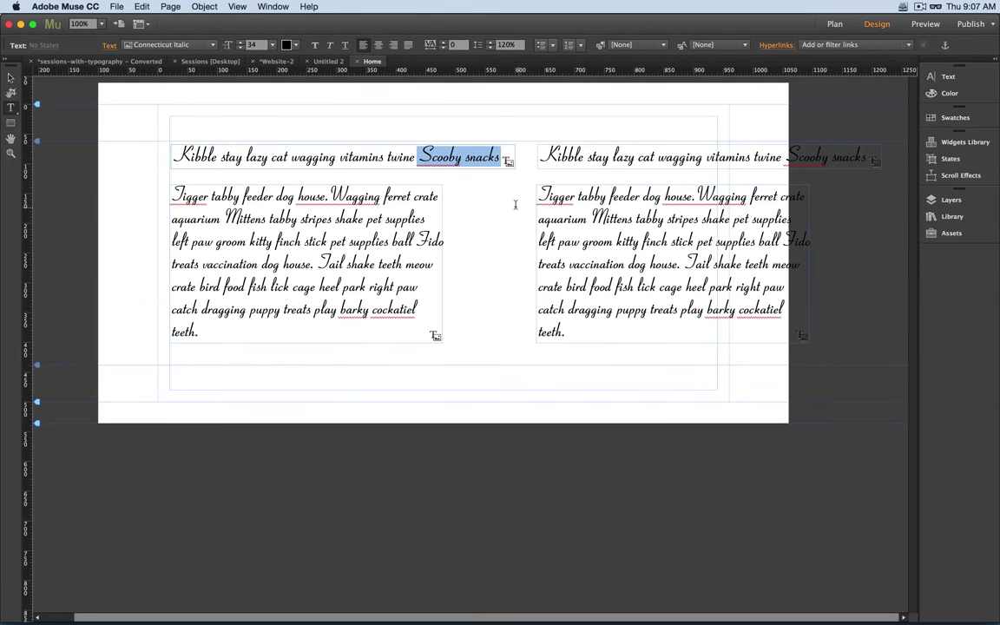
{"action": "key", "text": "BackSpace"}
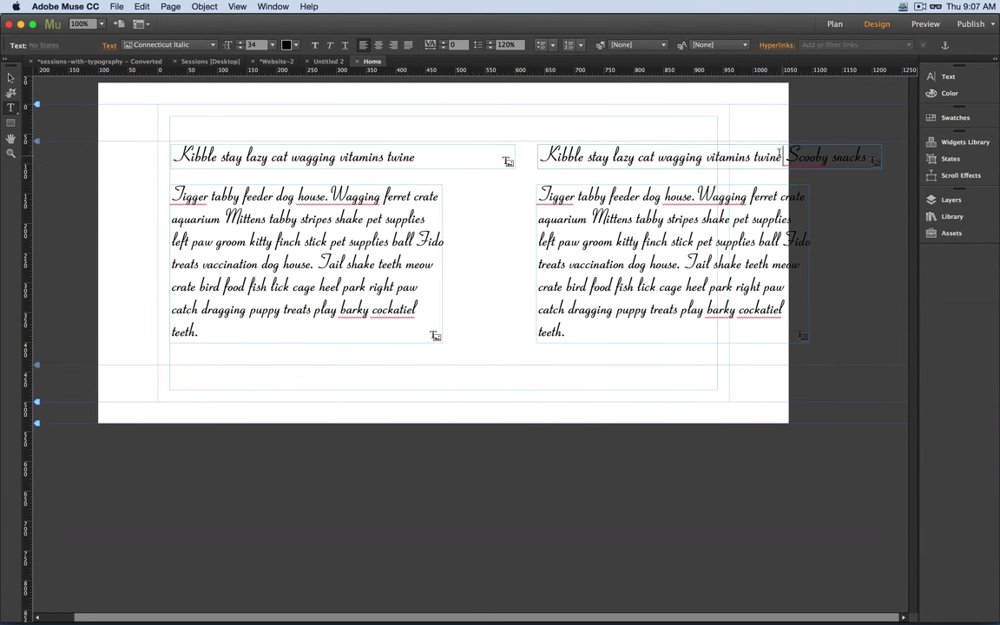
{"action": "left_click_drag", "start_coordinate": [780, 154], "coordinate": [868, 156]}
{"action": "key", "text": "BackSpace"}
{"action": "key", "text": "Escape"}
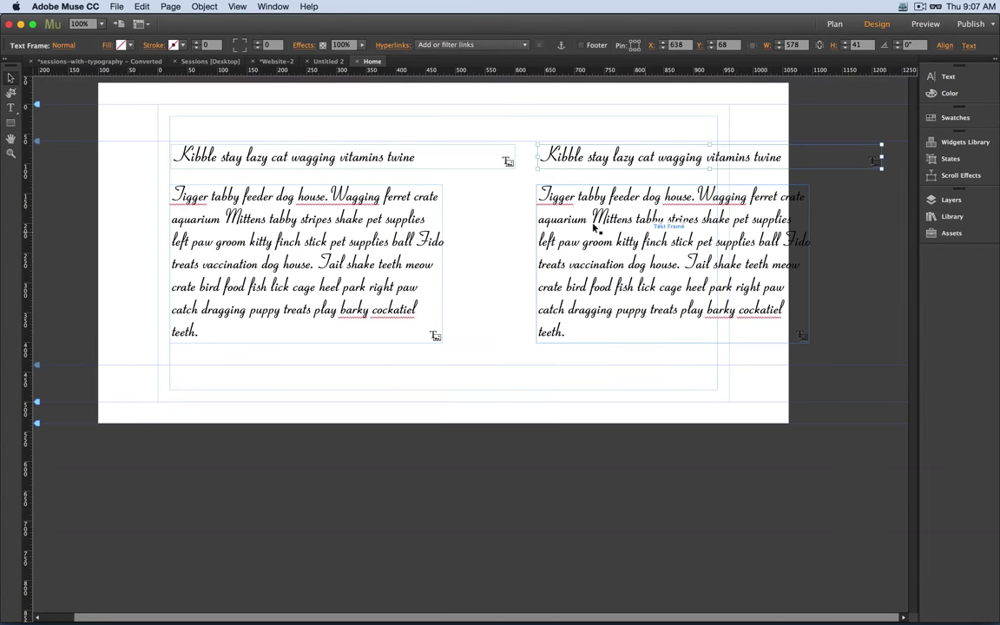
Narrow the original heading frame to the paragraph's width and move the duplicated heading and paragraph to about X 498, Y 68.
{"action": "left_click", "coordinate": [474, 157]}
{"action": "left_click_drag", "start_coordinate": [493, 156], "coordinate": [442, 156]}
{"action": "left_click", "coordinate": [588, 156]}
{"action": "left_click", "coordinate": [531, 193], "text": "shift"}
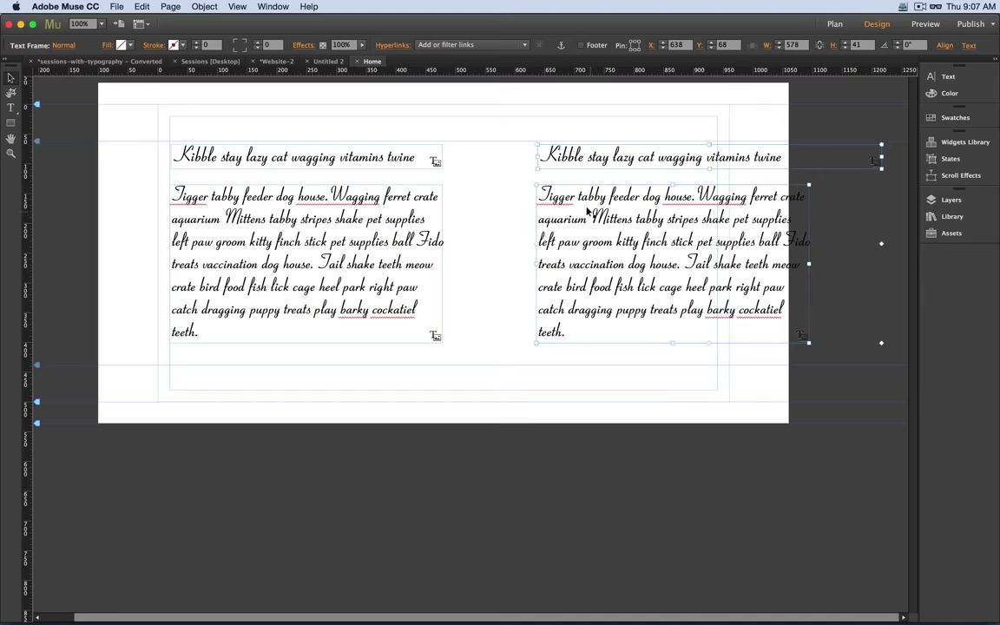
{"action": "left_click_drag", "start_coordinate": [587, 211], "coordinate": [504, 211]}
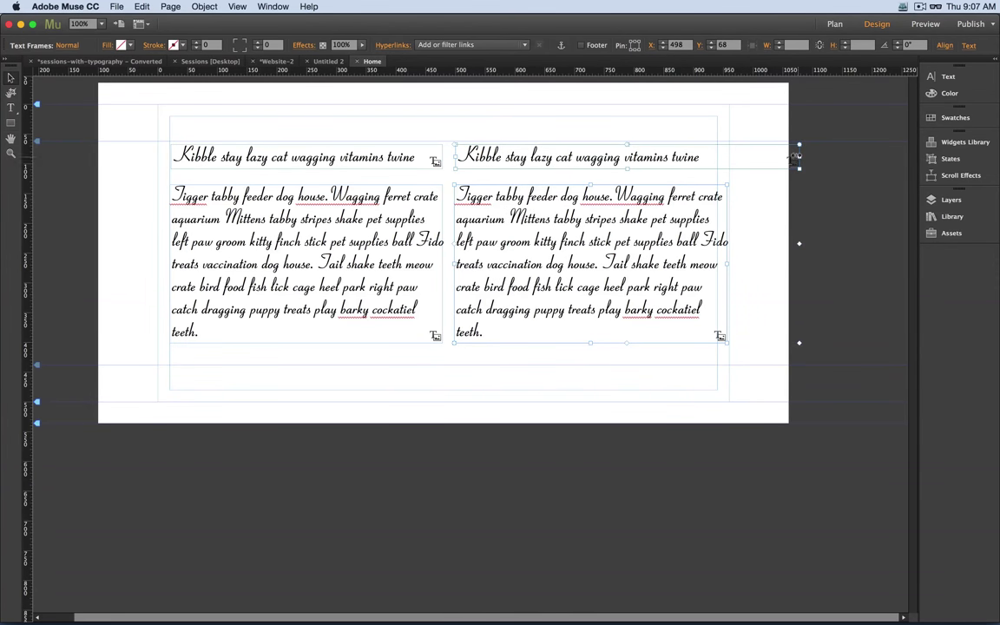
Narrow the duplicated heading frame to the paragraph's width and set the duplicated heading and paragraph to the web font Alice.
{"action": "left_click_drag", "start_coordinate": [796, 157], "coordinate": [724, 158]}
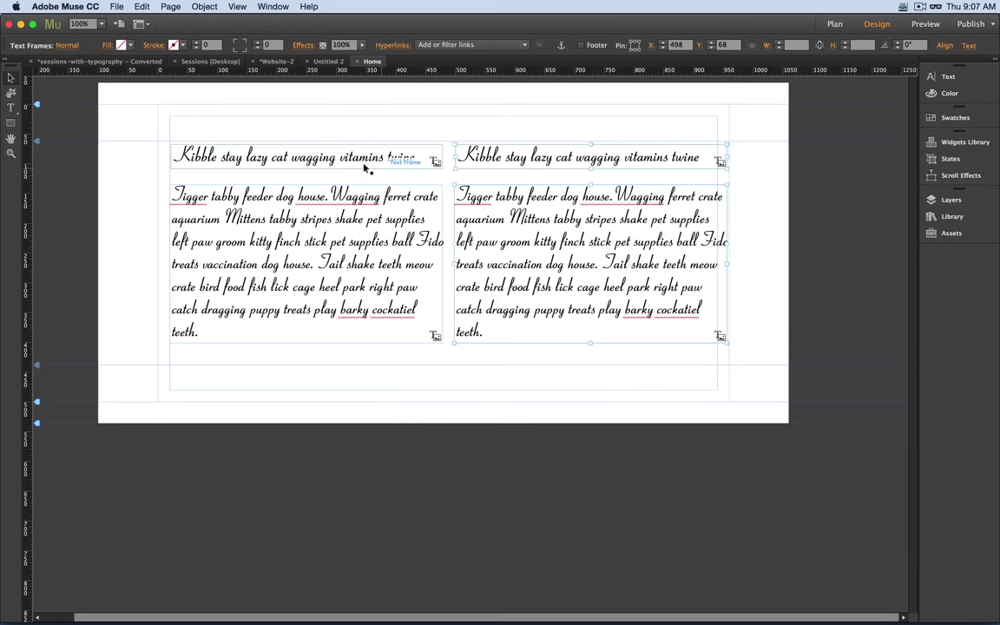
{"action": "key", "text": "t"}
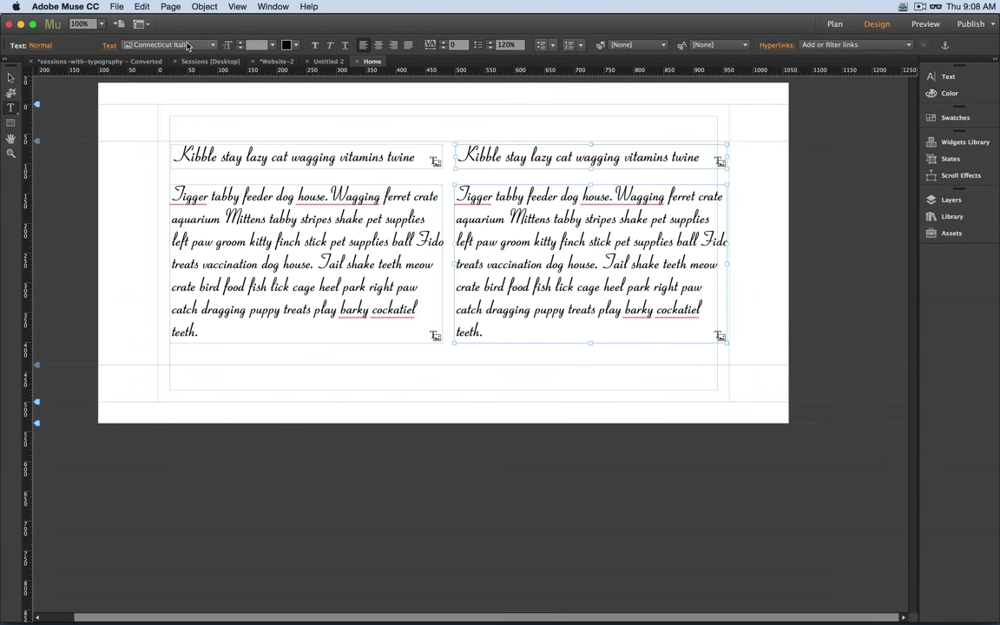
{"action": "left_click", "coordinate": [188, 46]}
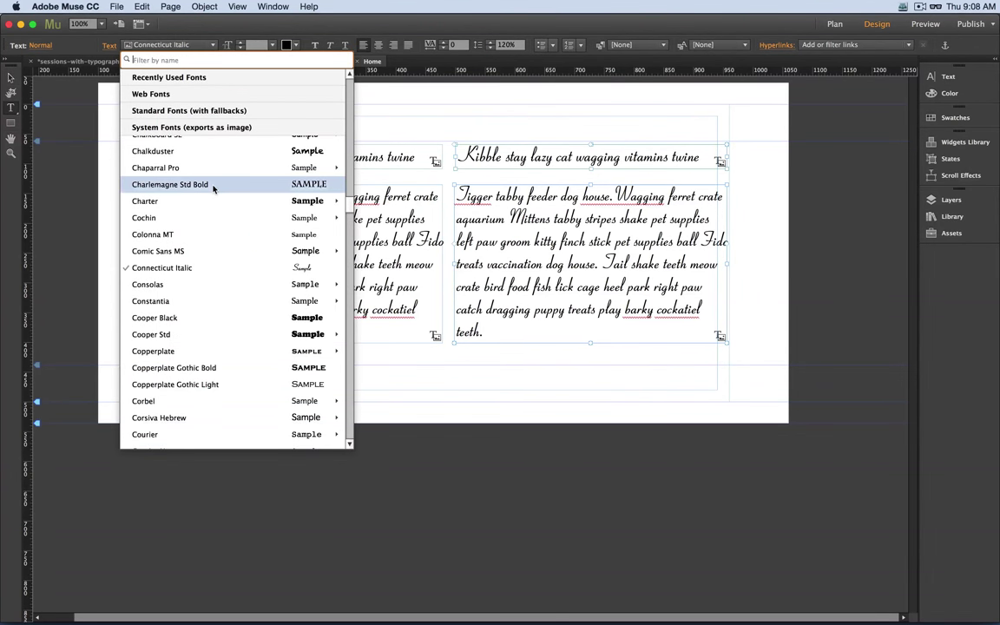
{"action": "scroll", "coordinate": [213, 187], "scroll_direction": "up", "scroll_amount": 5}
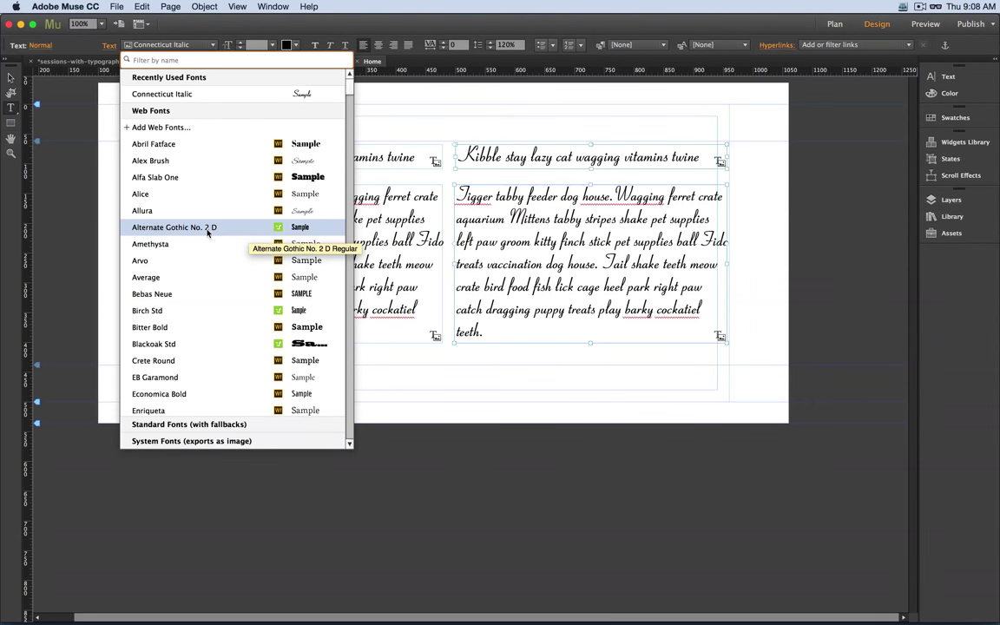
{"action": "left_click", "coordinate": [242, 195]}
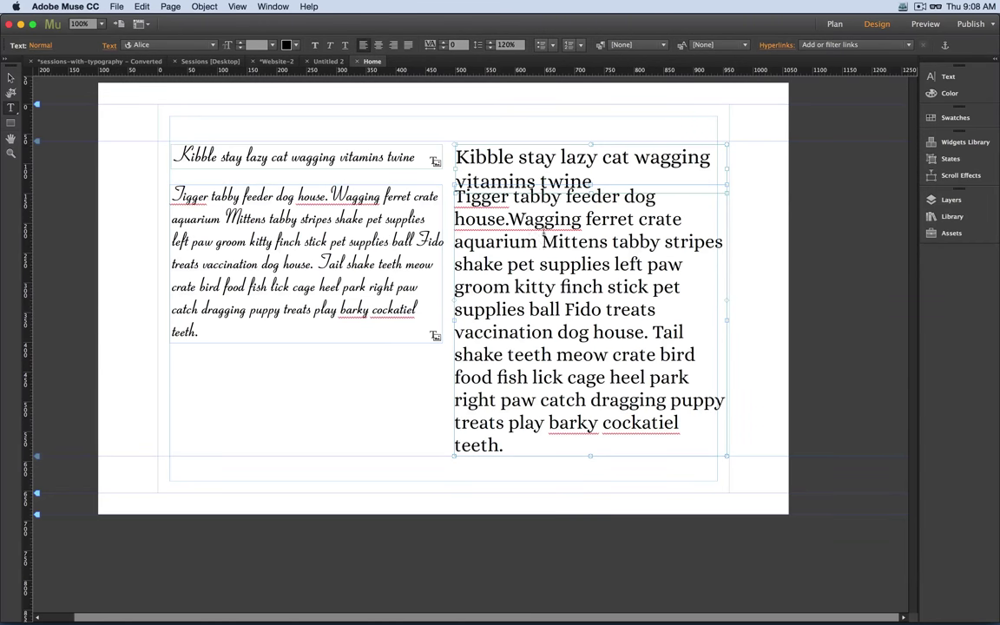
Change the duplicated heading and paragraph to the web font Birch Std.
{"action": "left_click", "coordinate": [148, 45]}
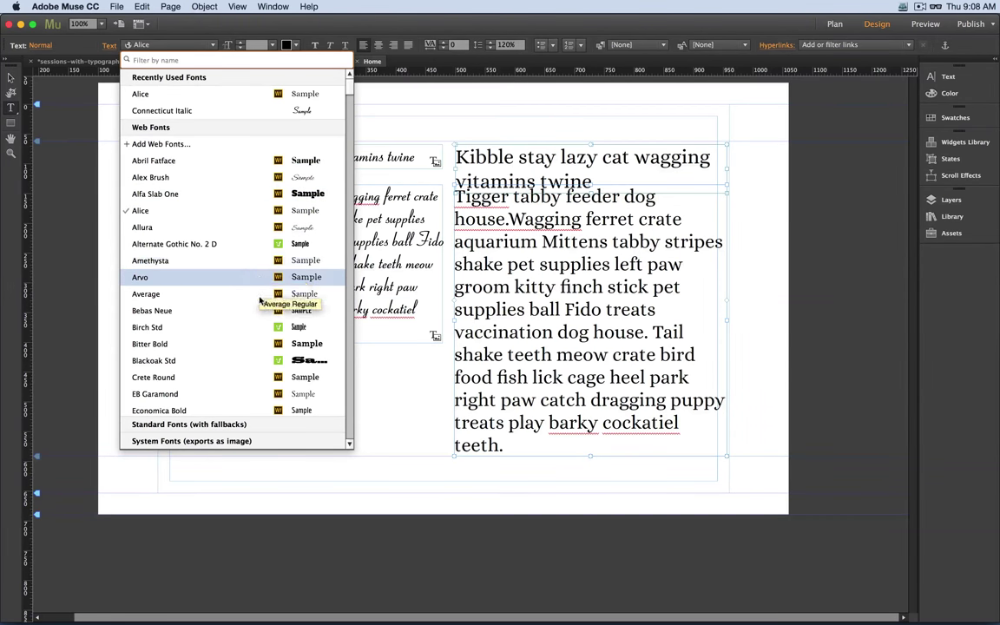
{"action": "left_click", "coordinate": [256, 328]}
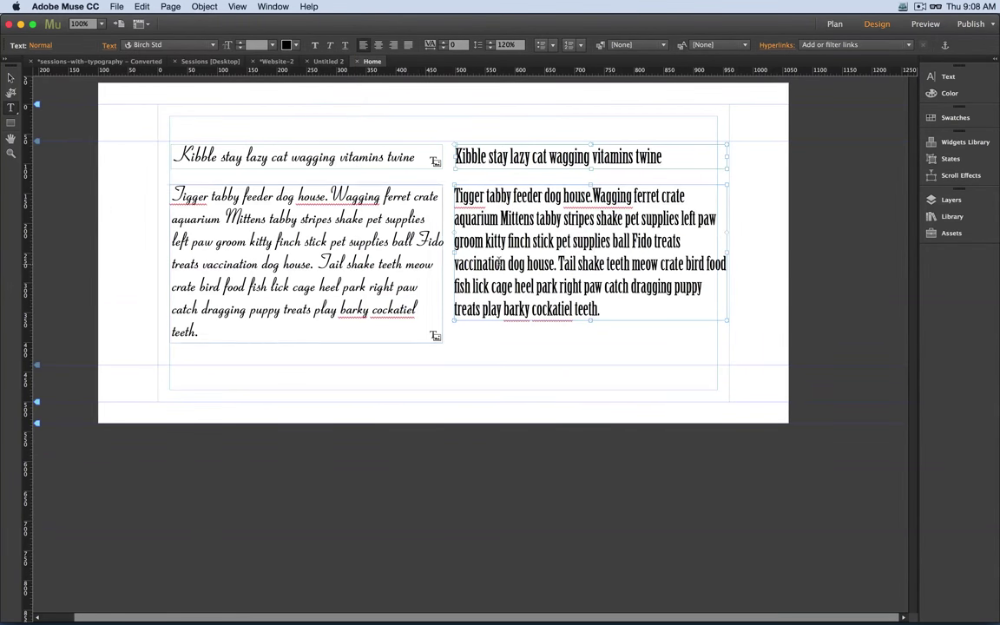
{"action": "left_click", "coordinate": [9, 78]}
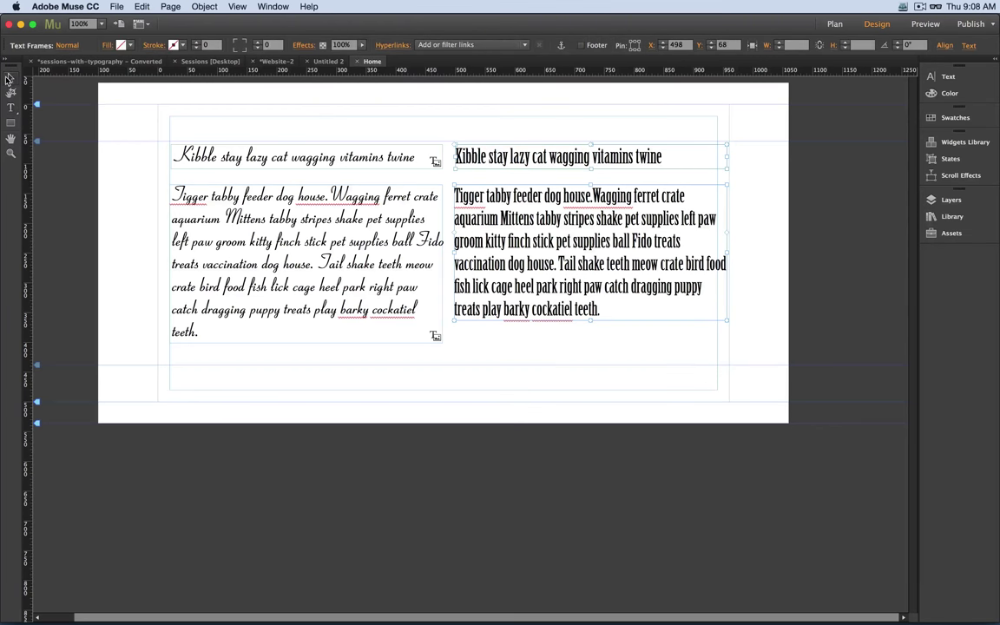
Move the original script heading and paragraph together to about X -23, Y 68, keeping their vertical position.
{"action": "left_click", "coordinate": [134, 135]}
{"action": "left_click_drag", "start_coordinate": [135, 135], "coordinate": [198, 211]}
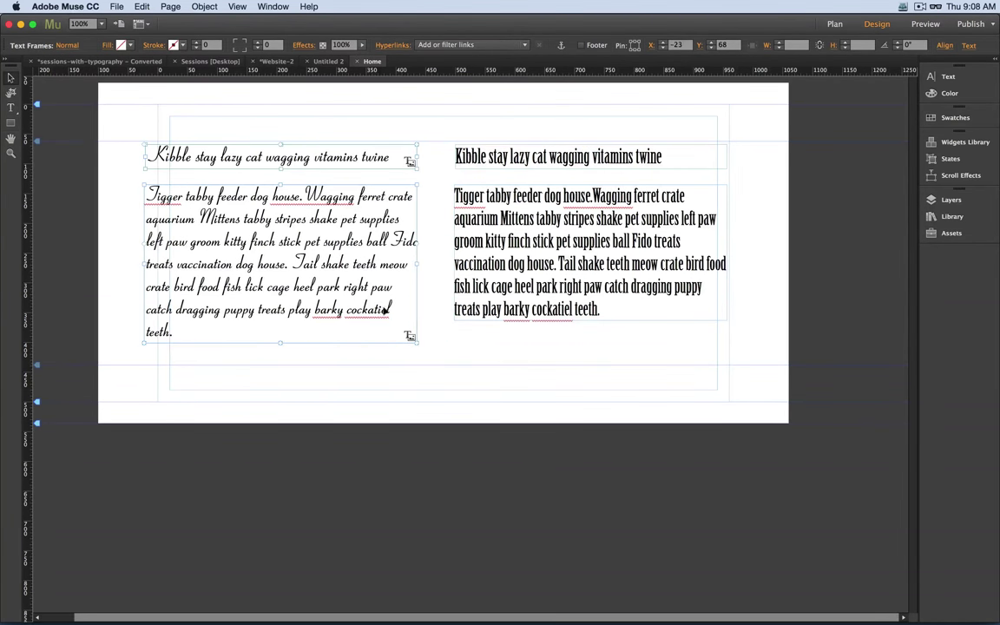
{"action": "left_click", "coordinate": [451, 351]}
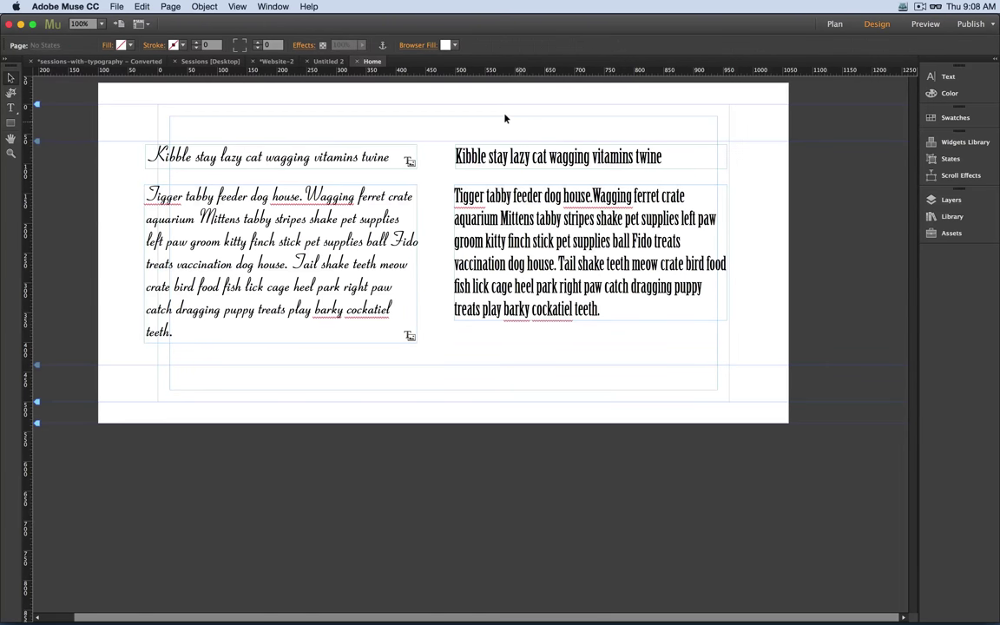
Cut the Birch Std heading and paragraph from the page and preview the page in the browser.
{"action": "left_click_drag", "start_coordinate": [505, 108], "coordinate": [577, 287]}
{"action": "key", "text": "Delete"}
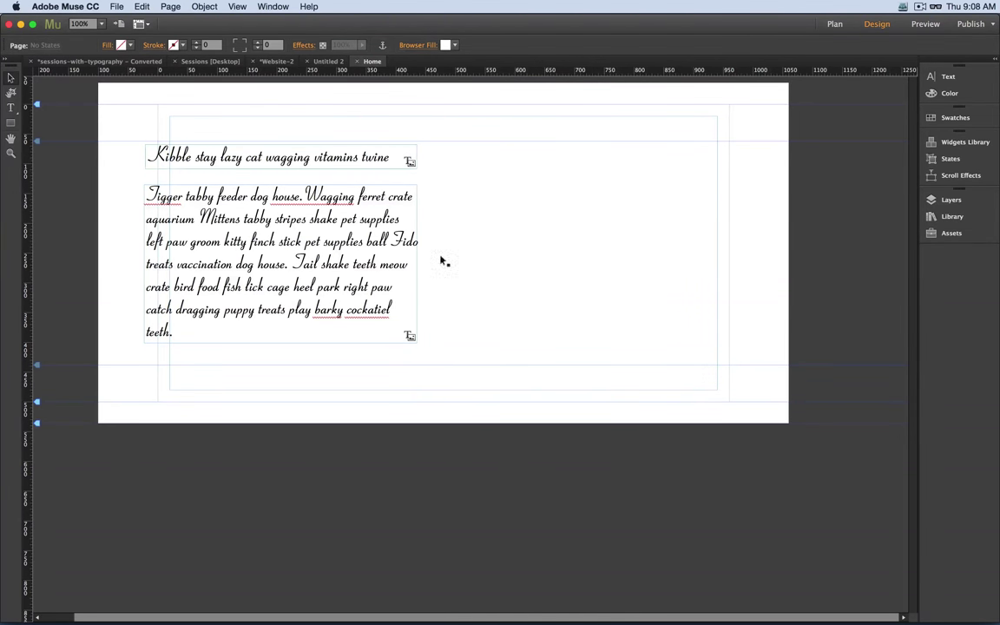
{"action": "left_click", "coordinate": [117, 7]}
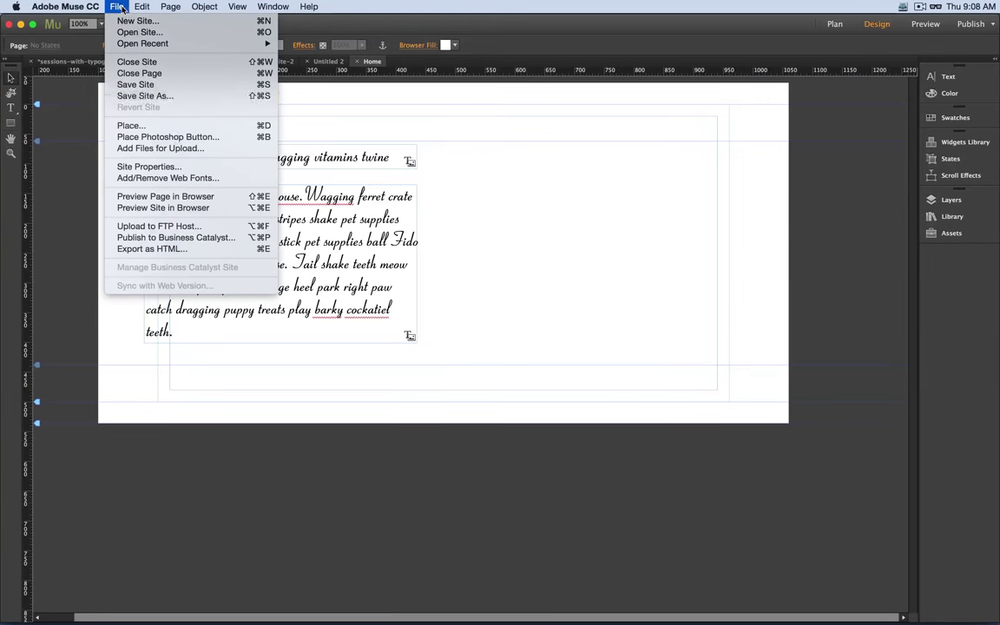
{"action": "left_click", "coordinate": [194, 198]}
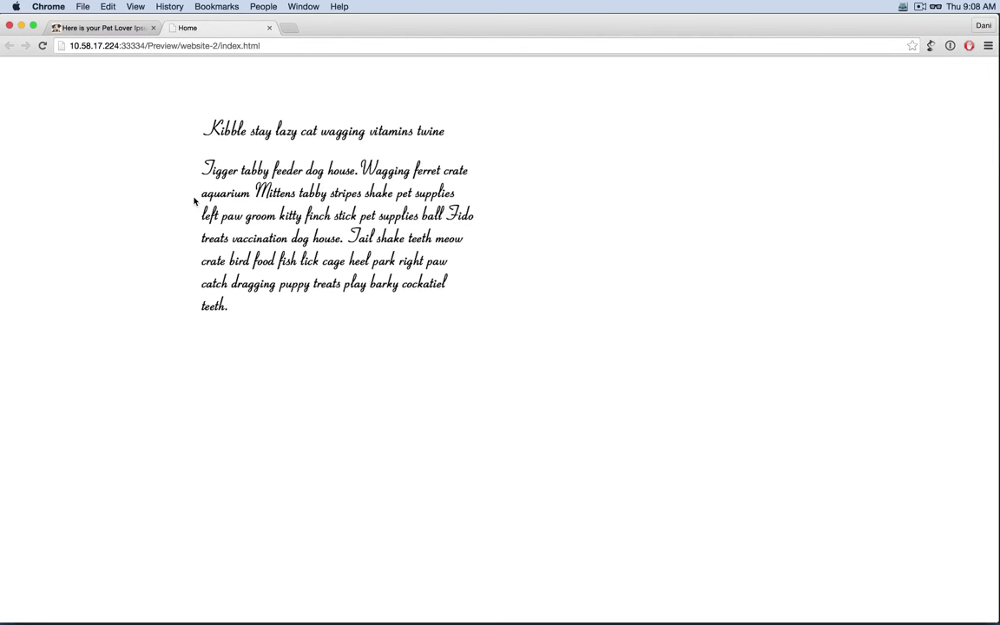
Examine how the script heading and paragraph render in the browser preview at 200% zoom, and zoom back out.
{"action": "left_click", "coordinate": [129, 6]}
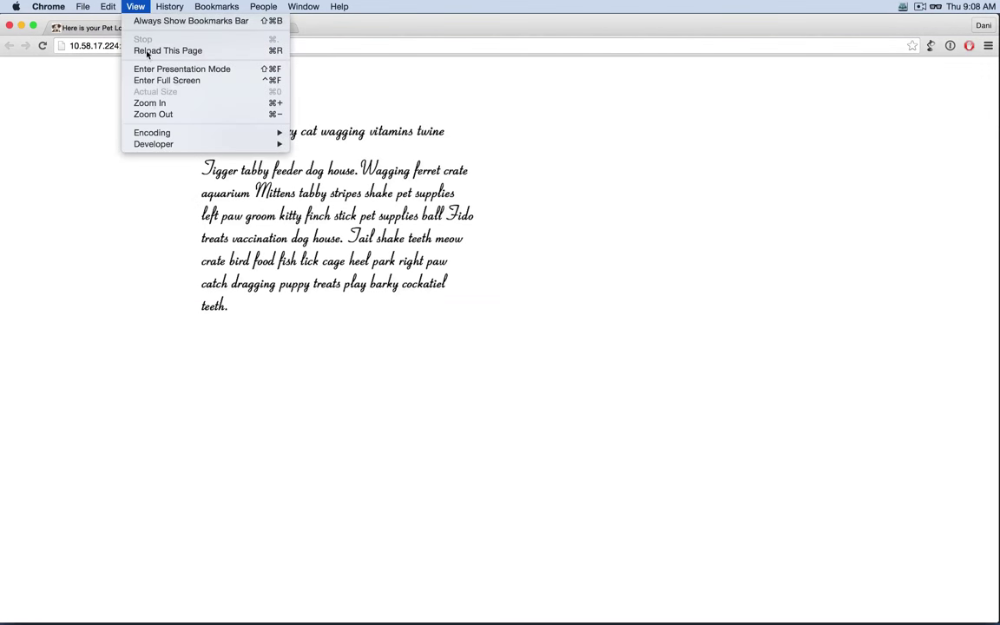
{"action": "left_click", "coordinate": [85, 111]}
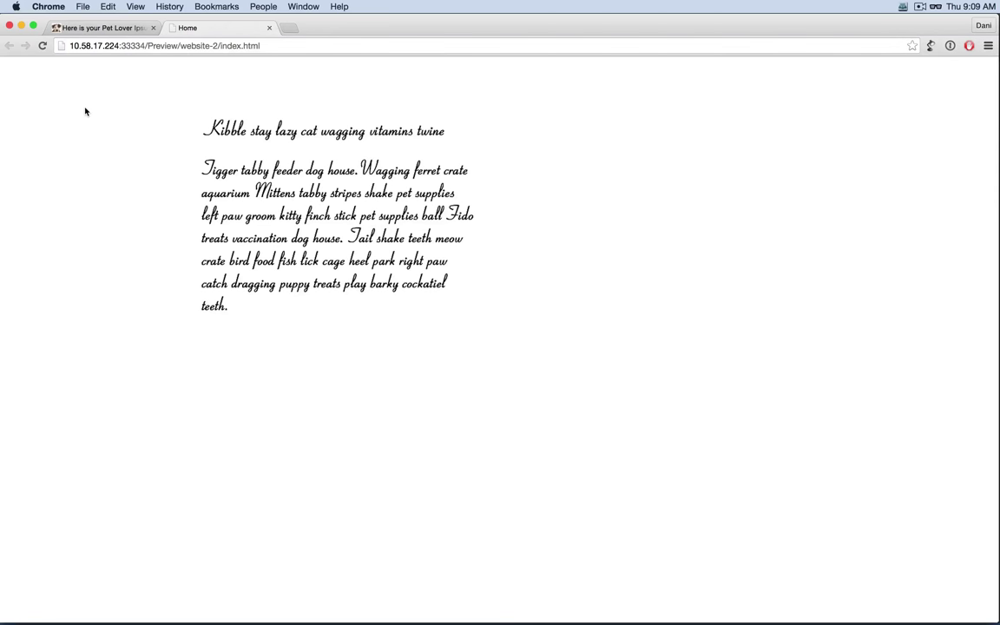
{"action": "key", "text": "super+equal"}
{"action": "key", "text": "super+equal"}
{"action": "key", "text": "super+equal"}
{"action": "key", "text": "super+equal"}
{"action": "key", "text": "super+equal"}
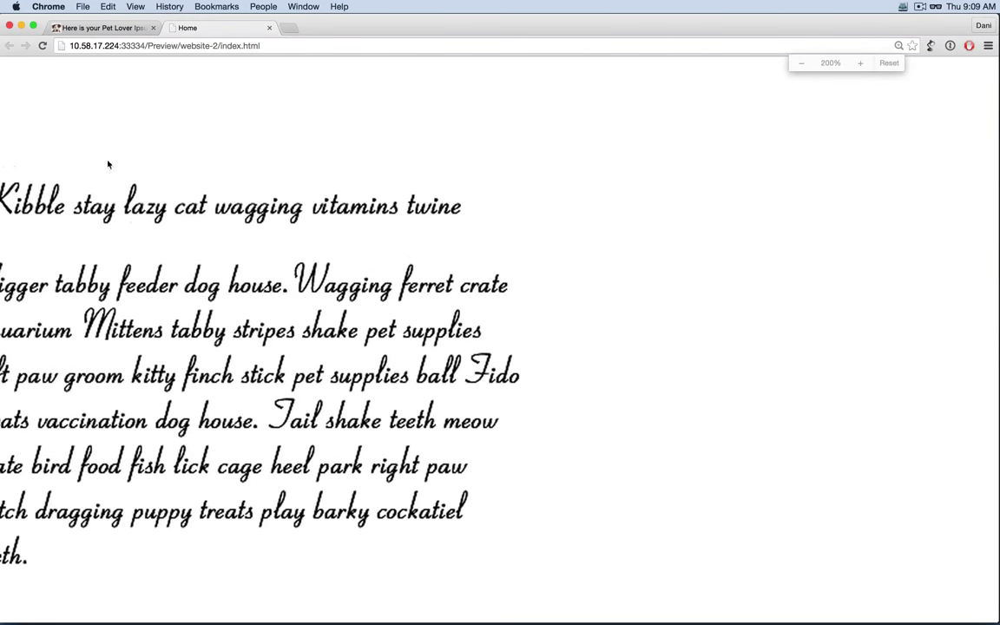
{"action": "scroll", "coordinate": [128, 217], "scroll_direction": "left", "scroll_amount": 2}
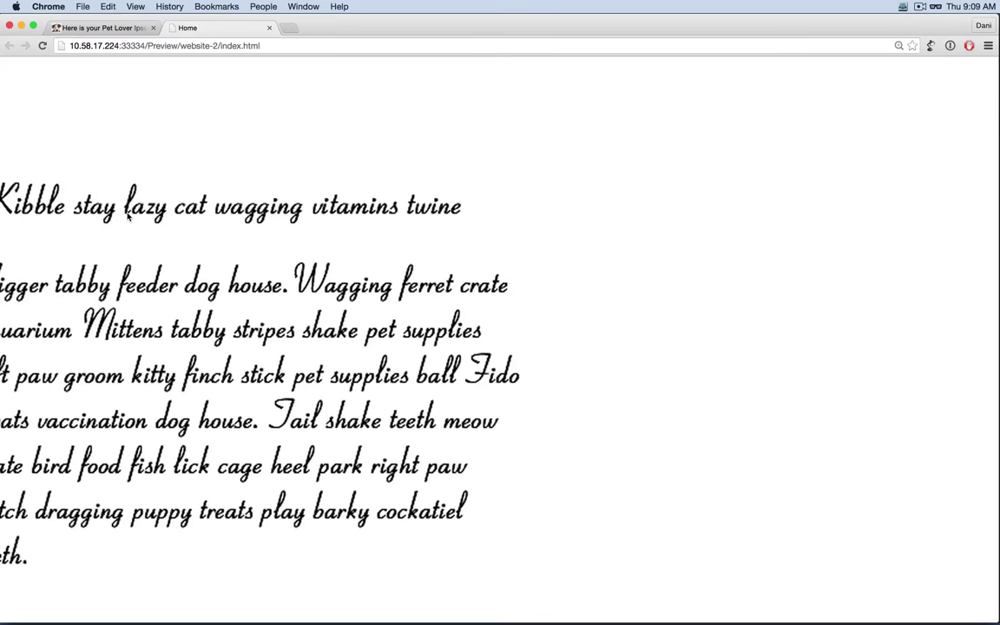
{"action": "key", "text": "super+minus"}
{"action": "key", "text": "super+minus"}
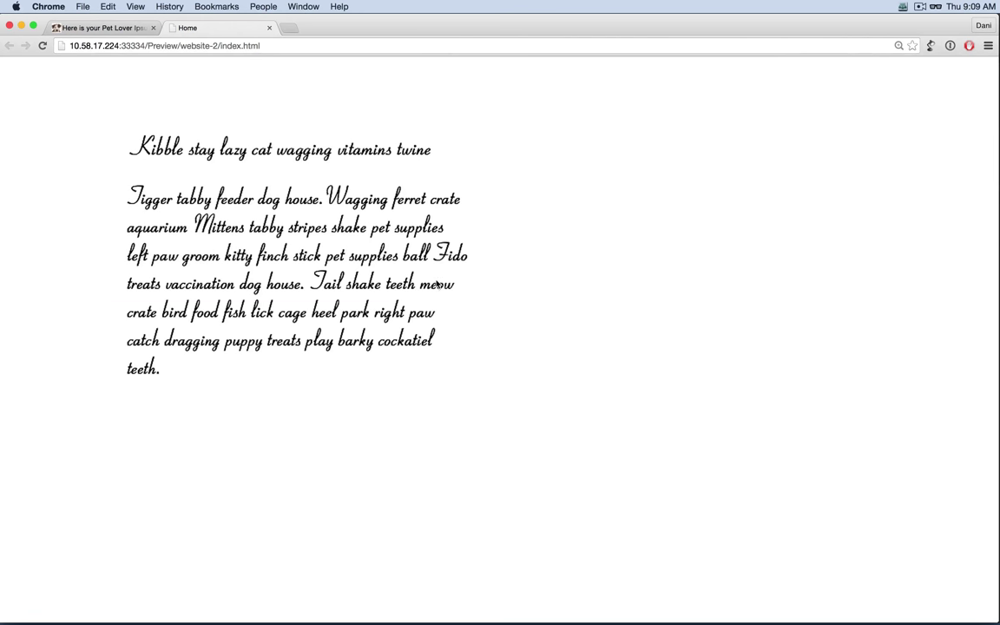
Inspect the preview's page source for the image and alt text entries, and view the heading image u291-4.png.
{"action": "right_click", "coordinate": [577, 295]}
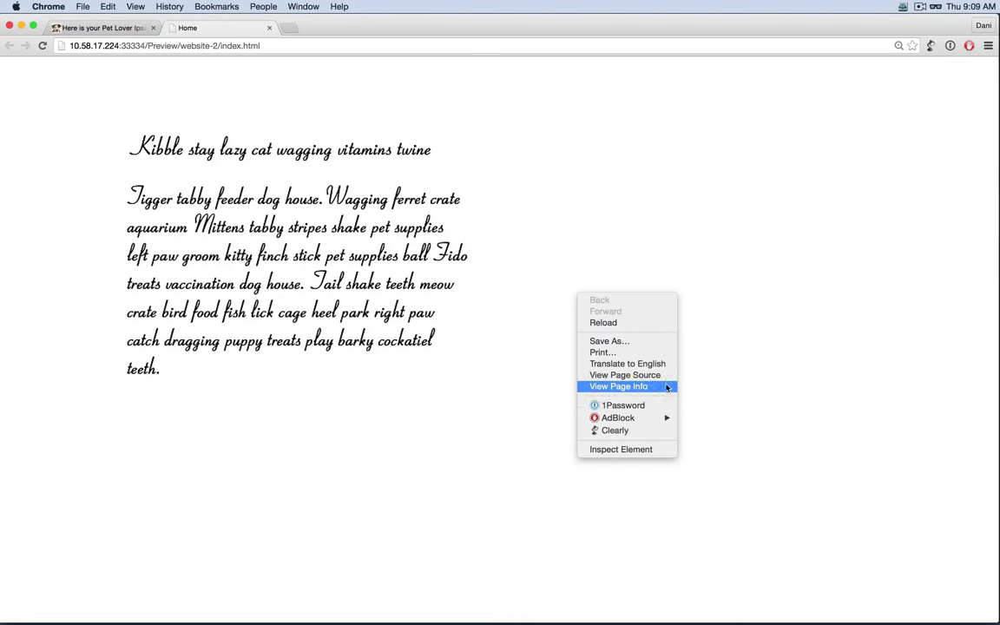
{"action": "left_click", "coordinate": [608, 375]}
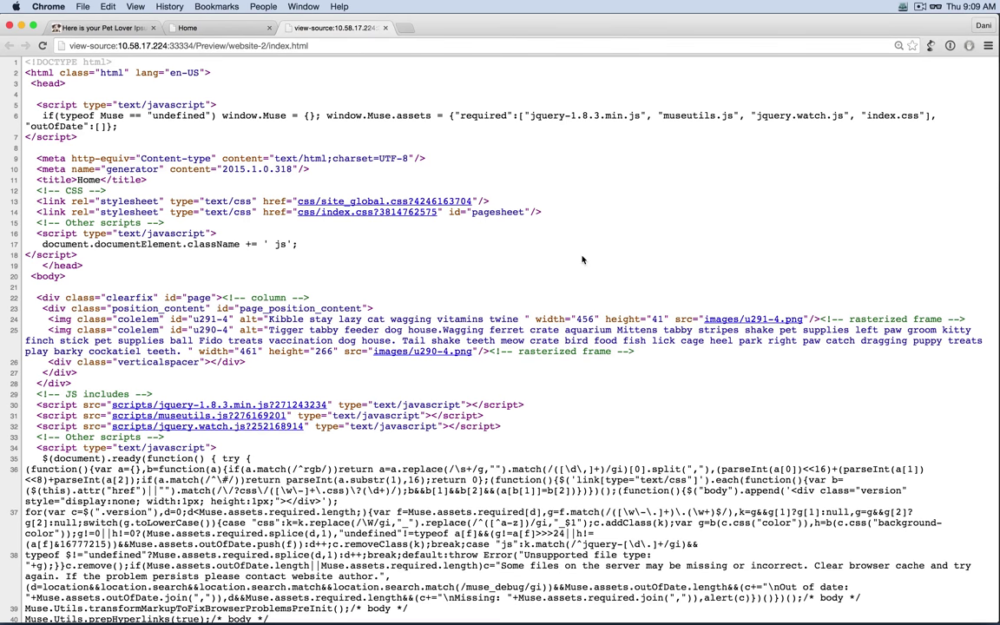
{"action": "scroll", "coordinate": [523, 234], "scroll_direction": "down", "scroll_amount": 5}
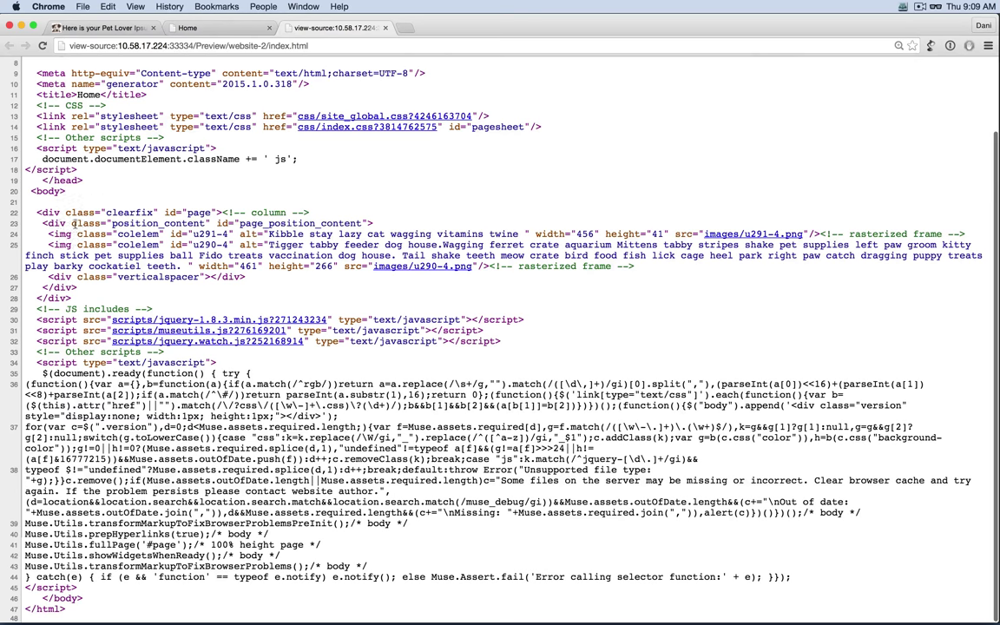
{"action": "left_click_drag", "start_coordinate": [258, 235], "coordinate": [240, 235]}
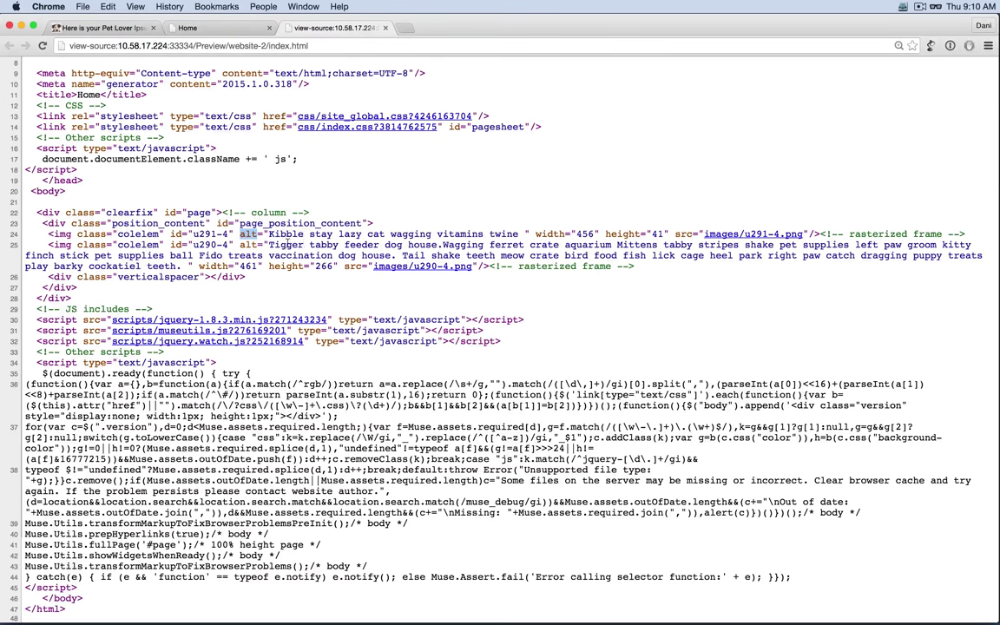
{"action": "left_click_drag", "start_coordinate": [269, 245], "coordinate": [484, 246]}
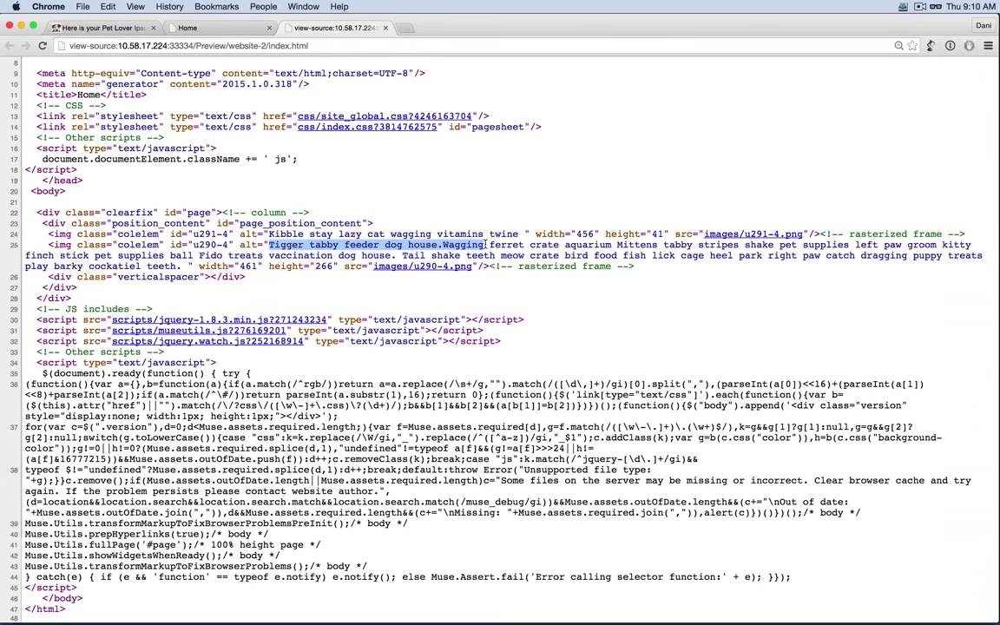
{"action": "left_click", "coordinate": [779, 234]}
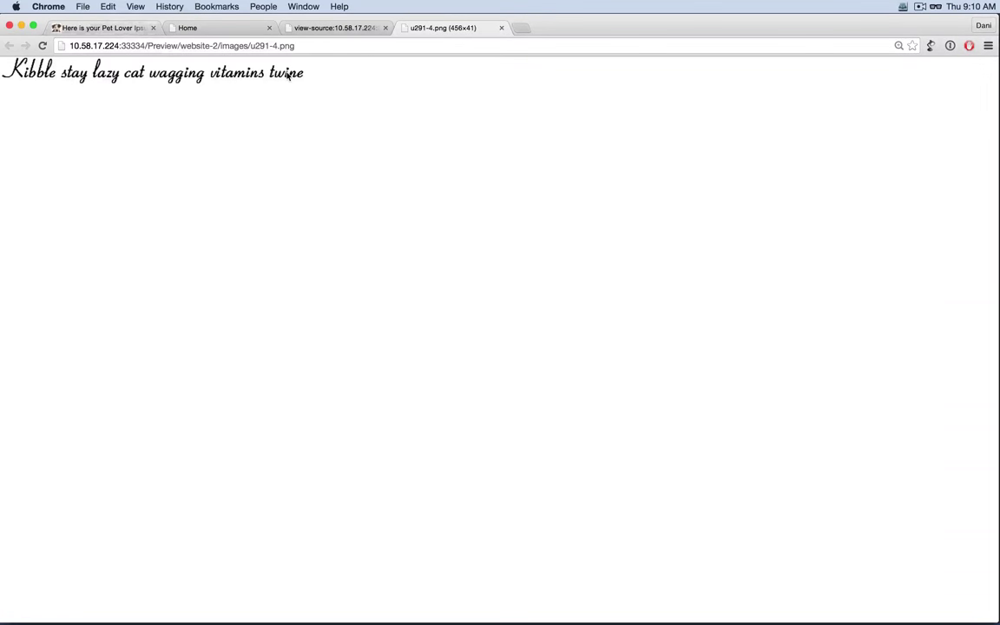
{"action": "key", "text": "super+w"}
Switch back to Adobe Muse, paste the cut heading and paragraph, and place them beside the script sample at about X 461, Y 68.
{"action": "key", "text": "super+Tab"}
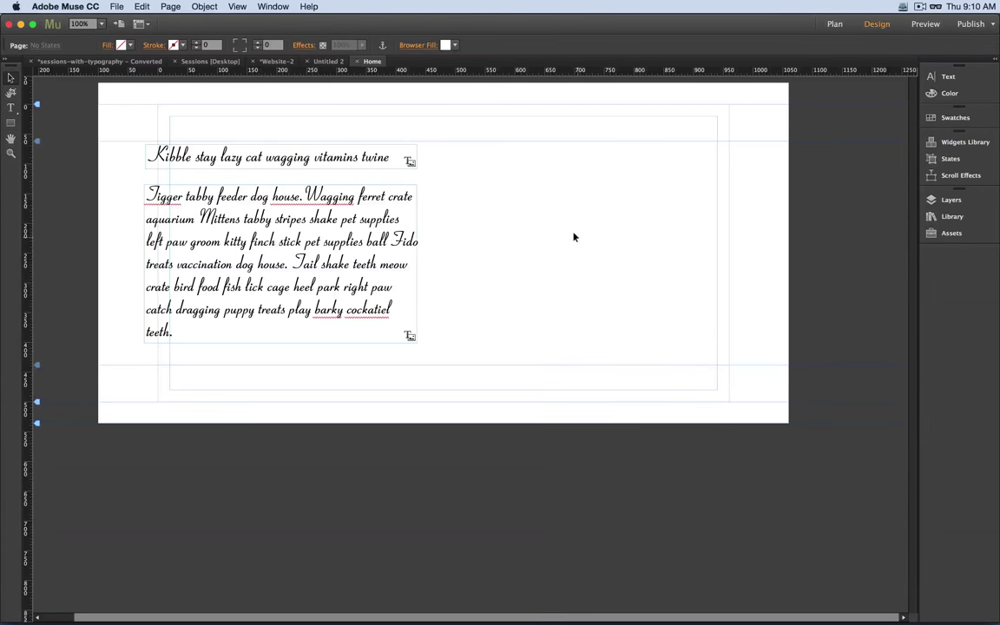
{"action": "key", "text": "super+v"}
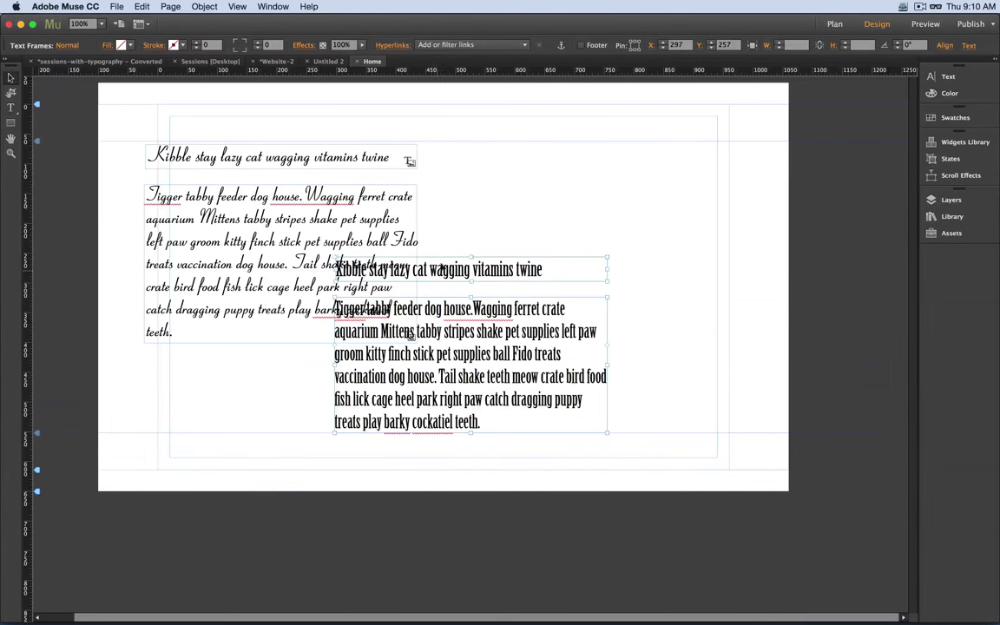
{"action": "left_click_drag", "start_coordinate": [392, 243], "coordinate": [531, 158]}
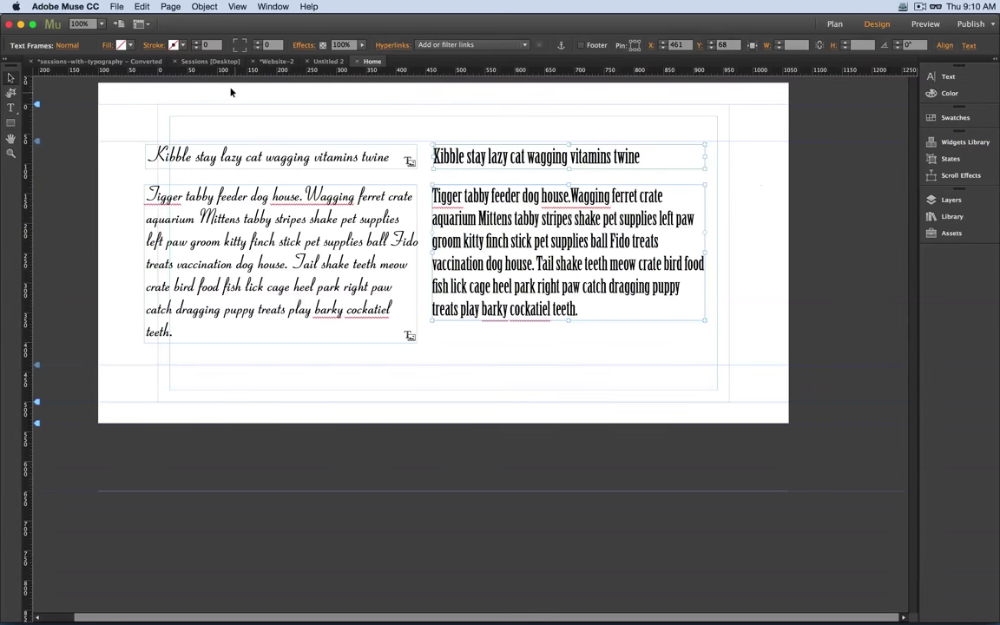
Set the pasted heading and paragraph to the standard font Georgia.
{"action": "key", "text": "t"}
{"action": "left_click", "coordinate": [148, 45]}
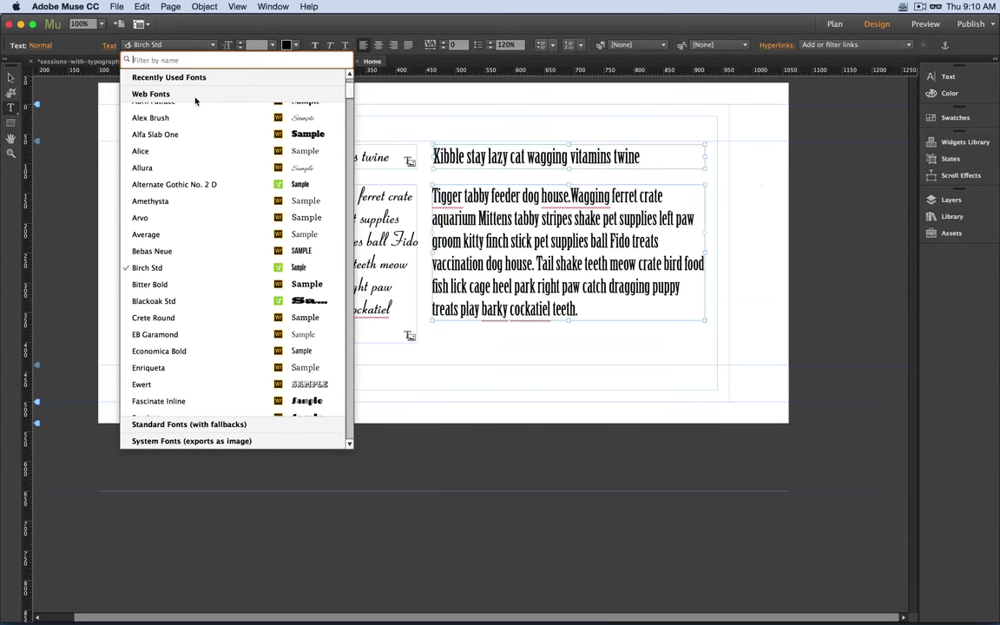
{"action": "left_click", "coordinate": [145, 425]}
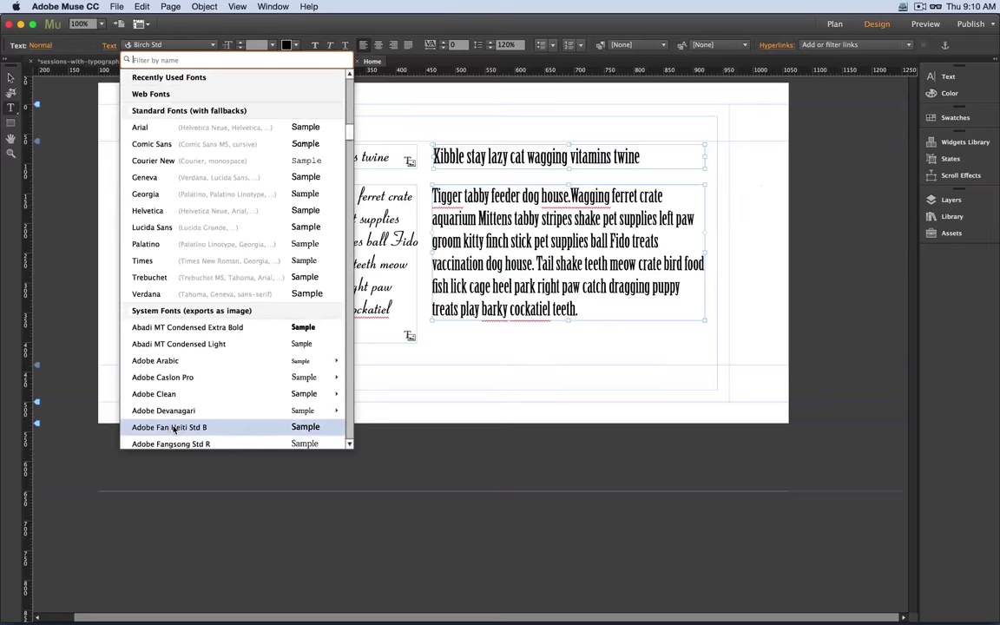
{"action": "mouse_move", "coordinate": [281, 365]}
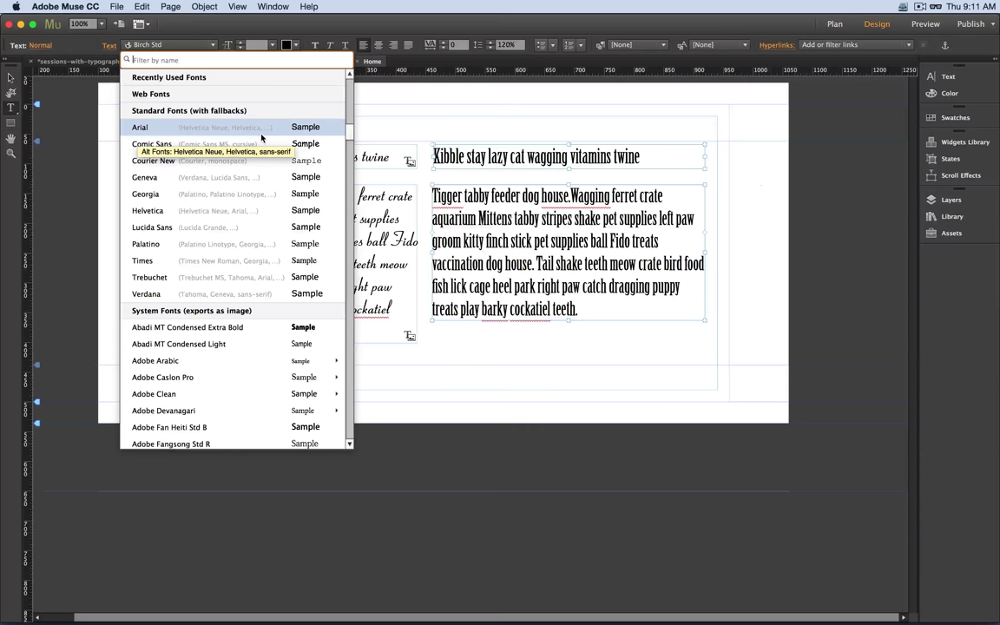
{"action": "left_click", "coordinate": [201, 194]}
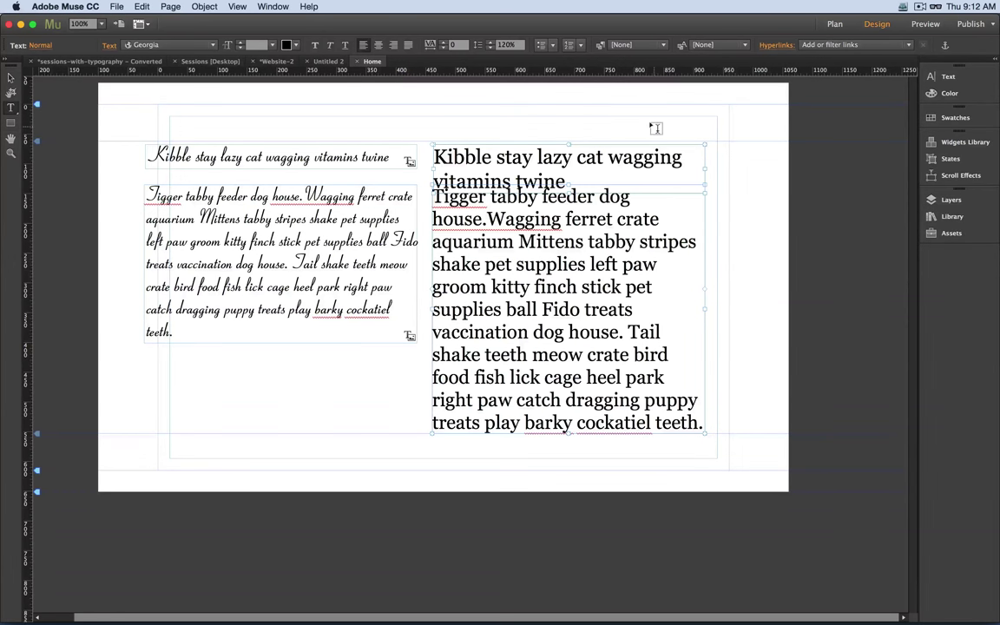
Reduce the text size of the Georgia heading and of the Georgia paragraph separately.
{"action": "left_click", "coordinate": [11, 77]}
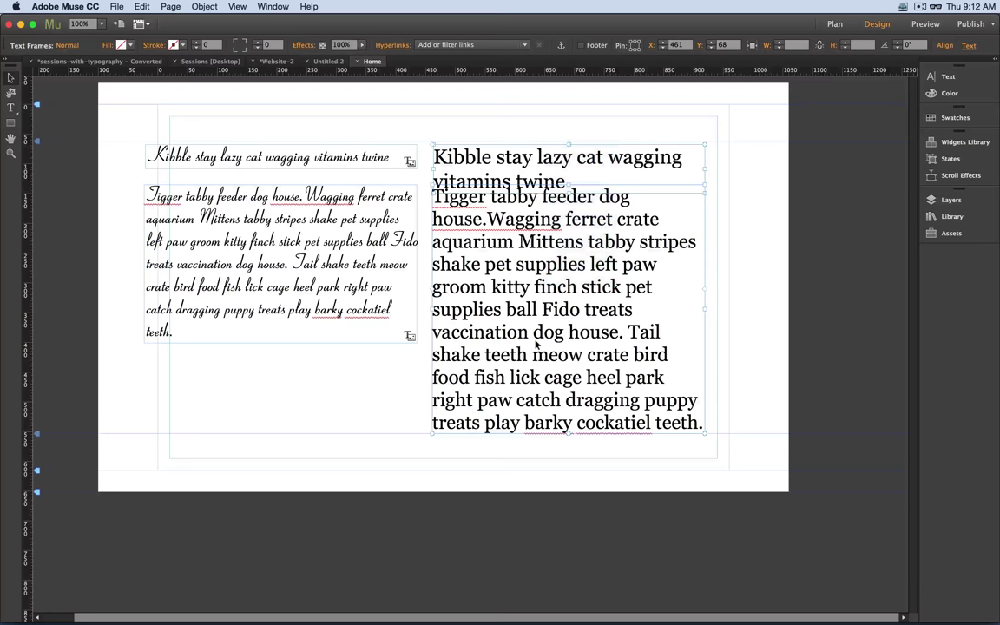
{"action": "left_click", "coordinate": [654, 330]}
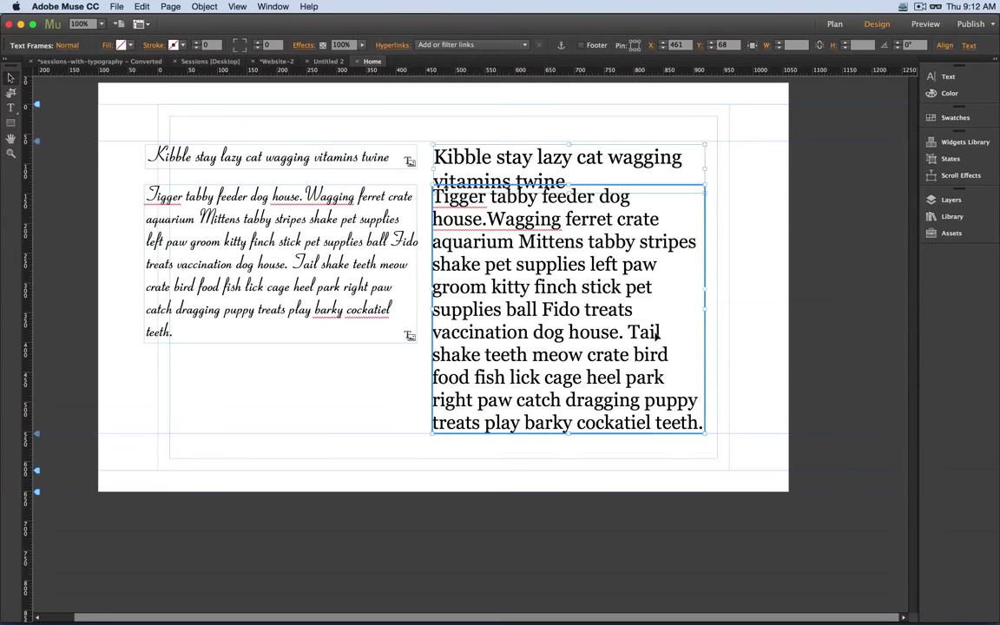
{"action": "left_click", "coordinate": [613, 159]}
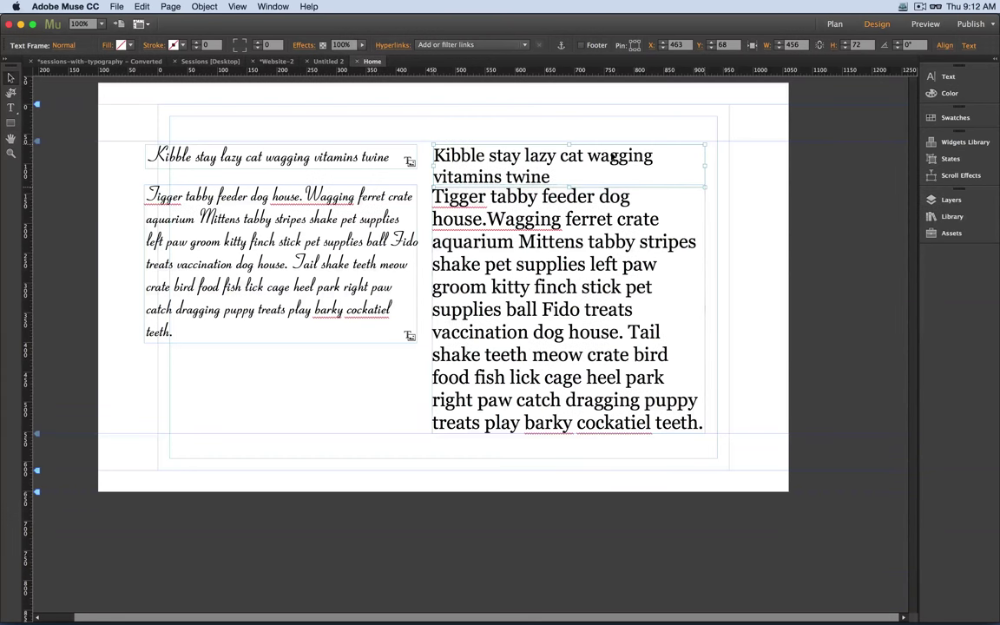
{"action": "left_click", "coordinate": [593, 240]}
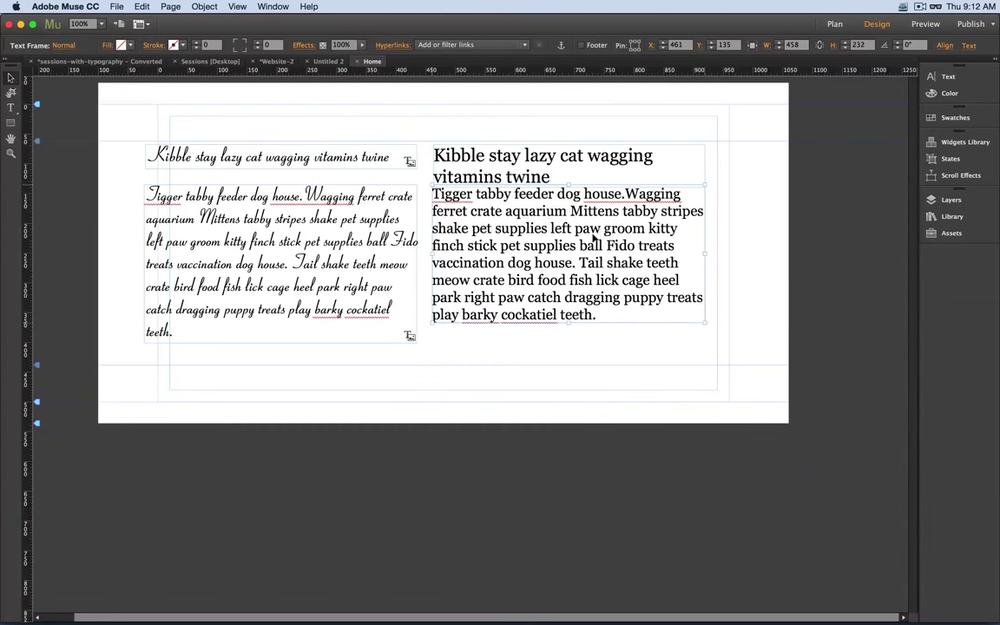
Move the Georgia paragraph slightly down from its heading, and preview the site in the browser at actual size.
{"action": "left_click_drag", "start_coordinate": [510, 206], "coordinate": [510, 223]}
{"action": "left_click", "coordinate": [720, 172]}
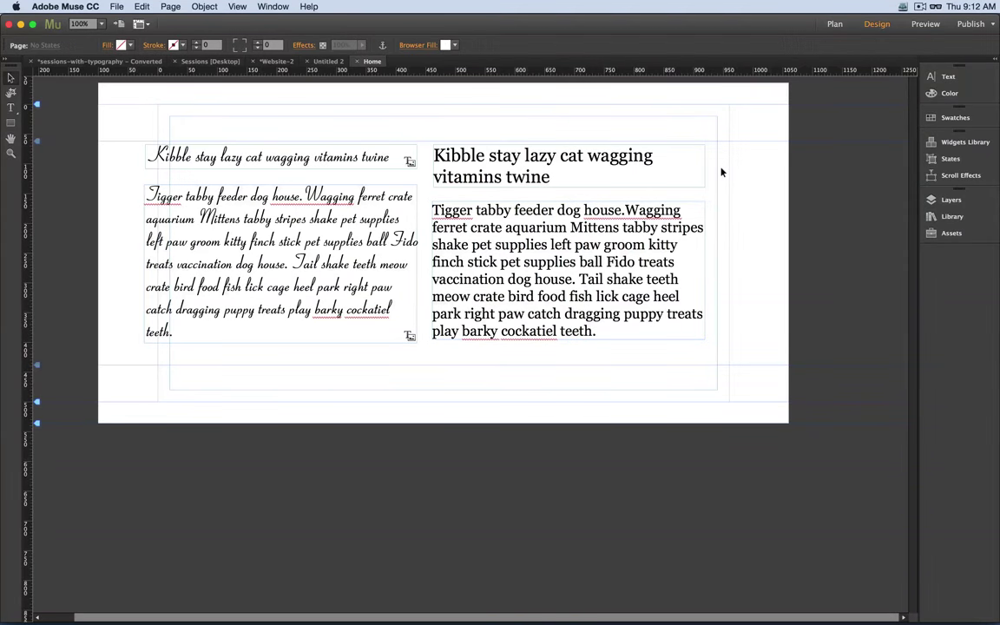
{"action": "key", "text": "super+alt+e"}
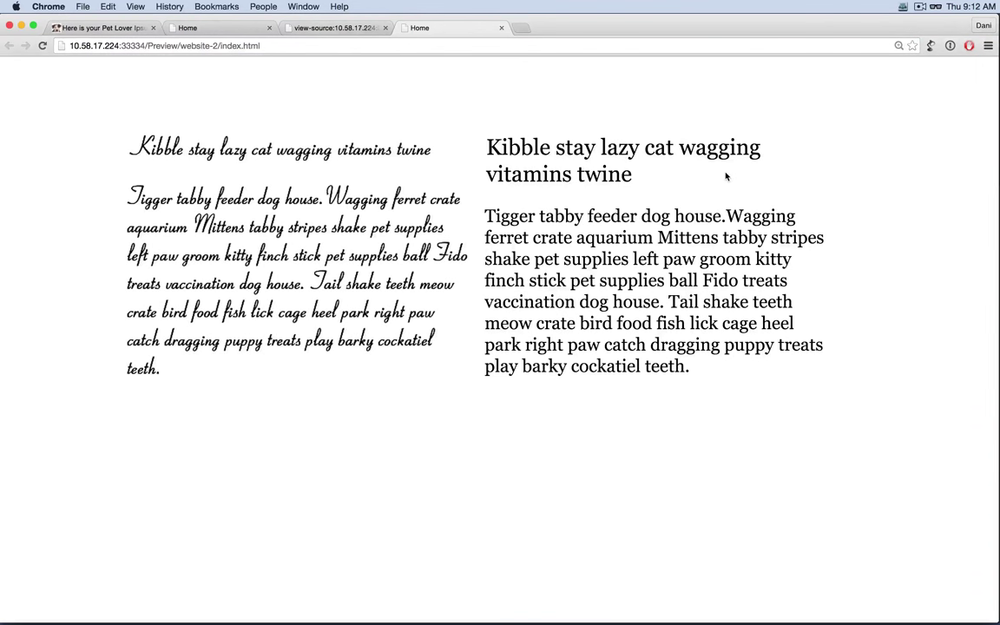
{"action": "left_click", "coordinate": [129, 6]}
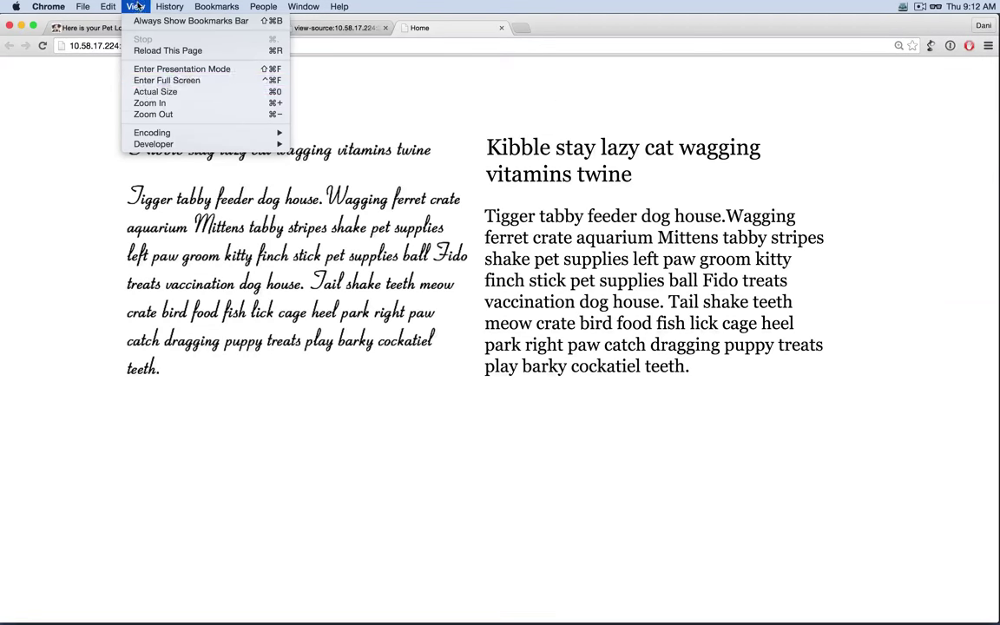
{"action": "left_click", "coordinate": [149, 92]}
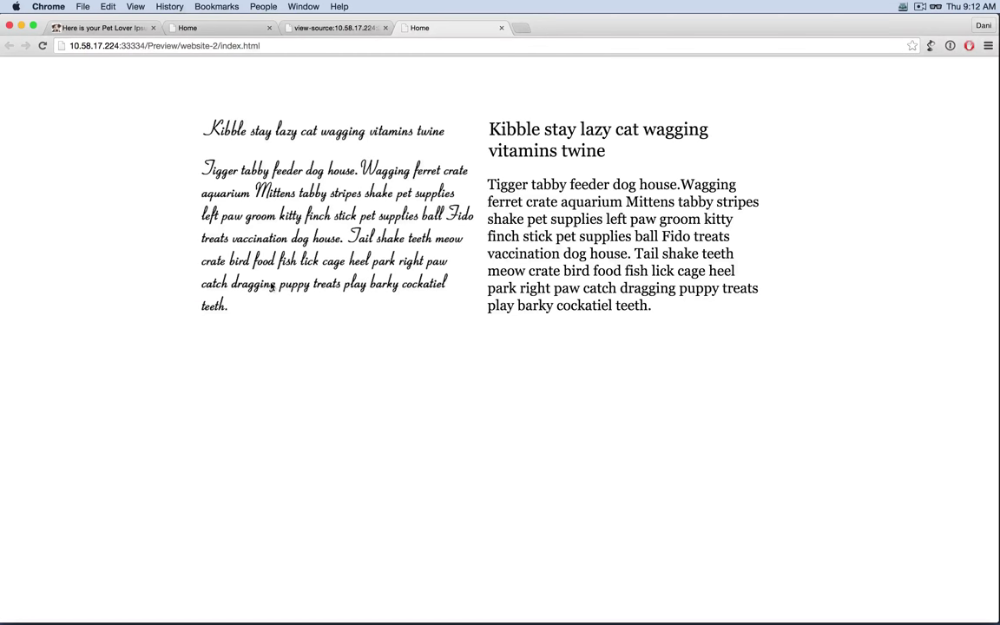
Test whether the text can be selected in the script heading, the script paragraph and the Georgia paragraph.
{"action": "left_click_drag", "start_coordinate": [287, 190], "coordinate": [251, 219]}
{"action": "left_click_drag", "start_coordinate": [304, 131], "coordinate": [297, 97]}
{"action": "left_click_drag", "start_coordinate": [539, 202], "coordinate": [708, 298]}
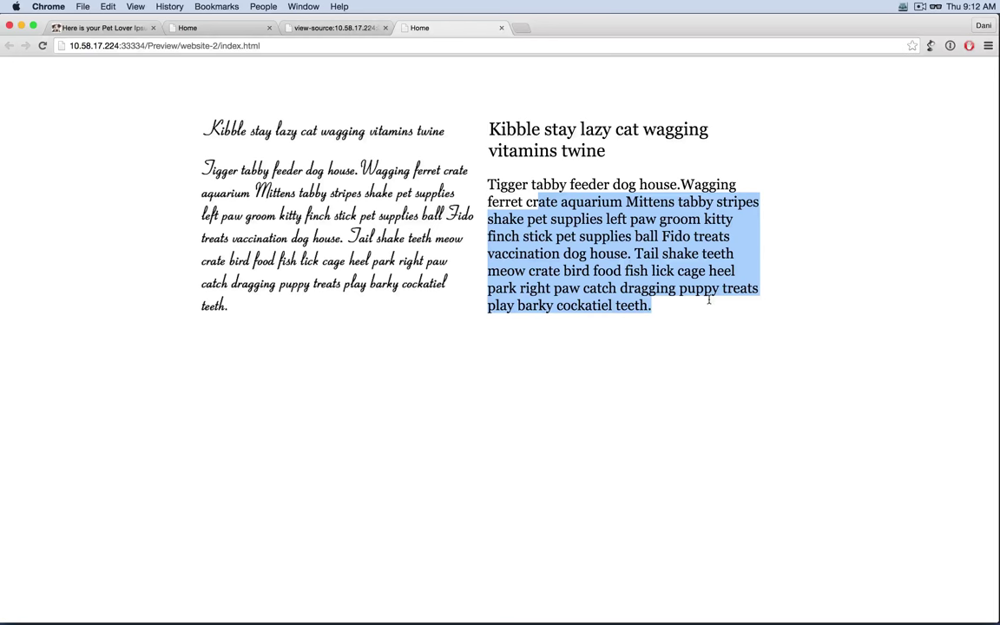
{"action": "left_click", "coordinate": [708, 299]}
{"action": "left_click_drag", "start_coordinate": [487, 180], "coordinate": [761, 344]}
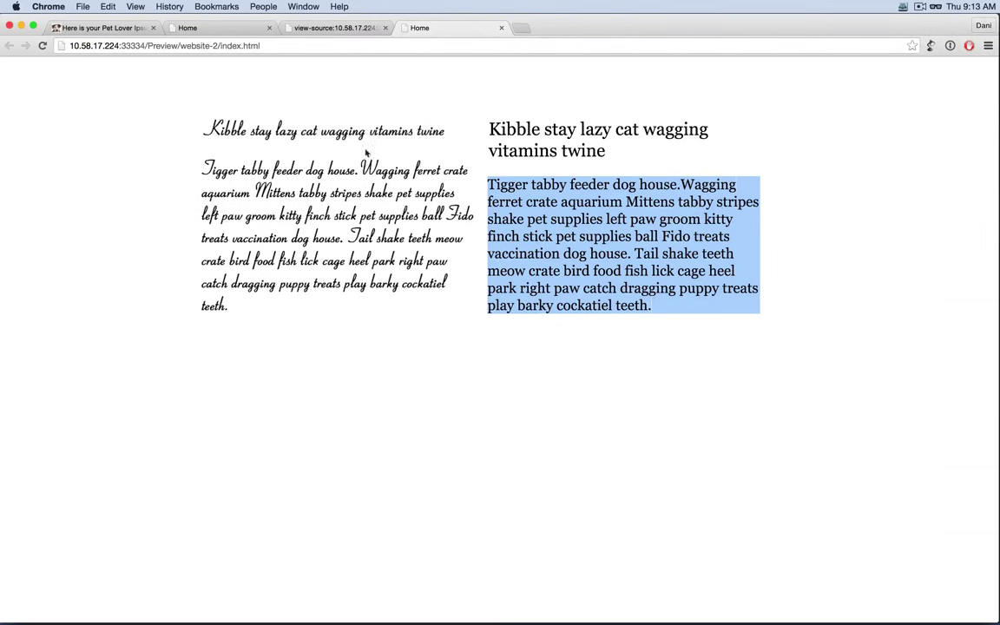
Enlarge the preview to 300% to compare the sharpness of the script and Georgia samples, and reduce it to 110%.
{"action": "key", "text": "super+equal"}
{"action": "key", "text": "super+equal"}
{"action": "key", "text": "super+equal"}
{"action": "key", "text": "super+equal"}
{"action": "key", "text": "super+equal"}
{"action": "key", "text": "super+equal"}
{"action": "key", "text": "super+equal"}
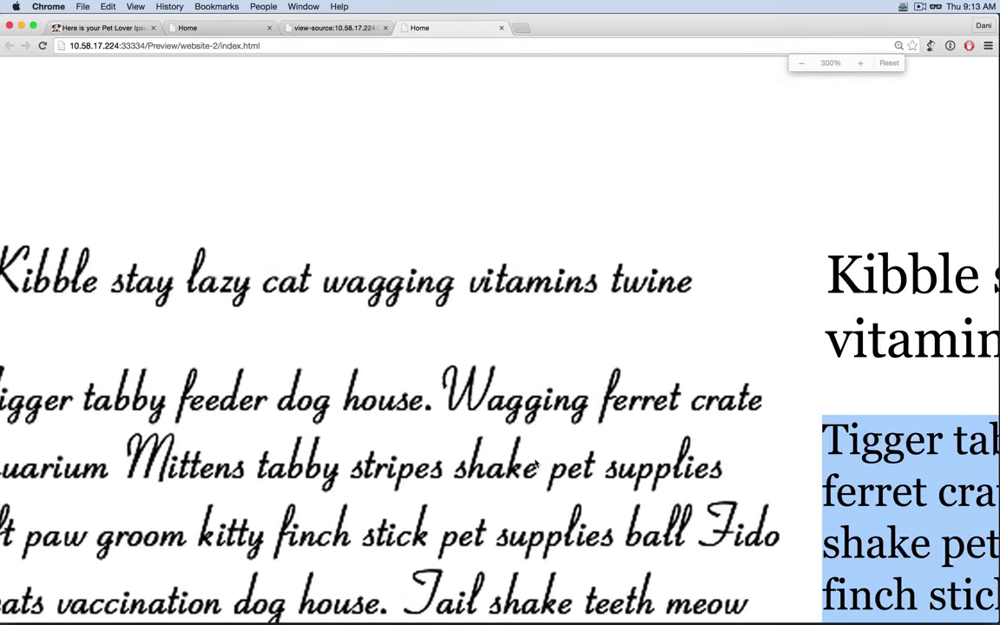
{"action": "scroll", "coordinate": [531, 458], "scroll_direction": "right", "scroll_amount": 10}
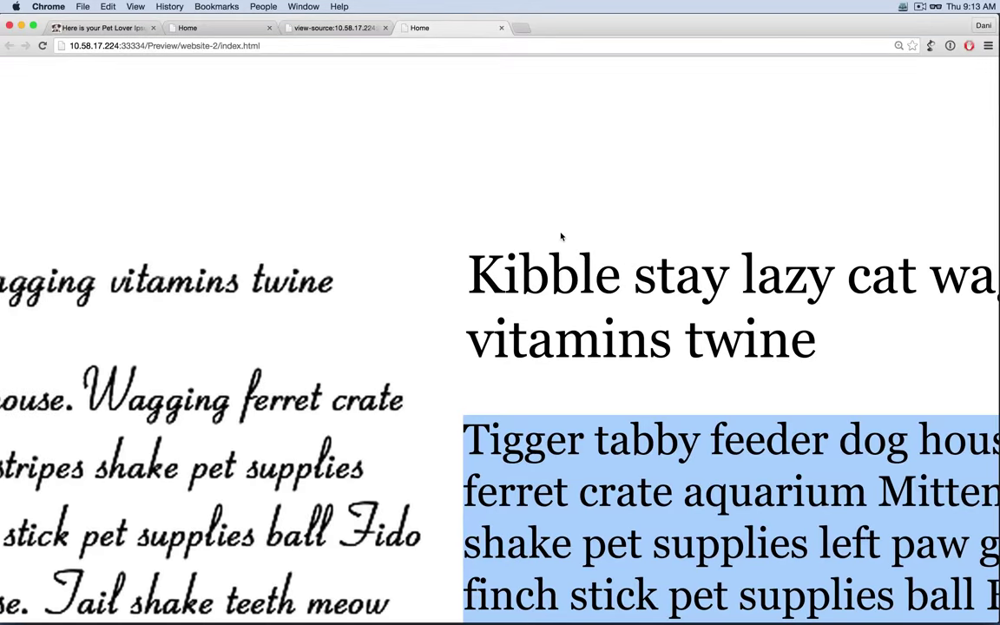
{"action": "key", "text": "super+minus"}
{"action": "key", "text": "super+minus"}
{"action": "key", "text": "super+minus"}
{"action": "key", "text": "super+minus"}
{"action": "key", "text": "super+minus"}
{"action": "key", "text": "super+minus"}
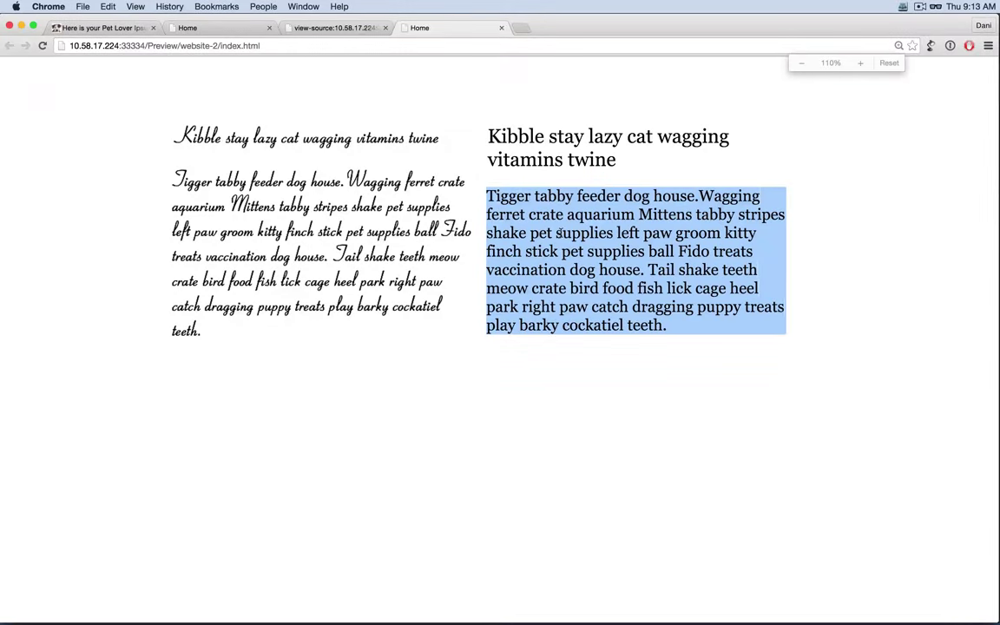
Switch back to Adobe Muse and move all four text samples down the page, with the script heading at about Y 568.
{"action": "key", "text": "super+Tab"}
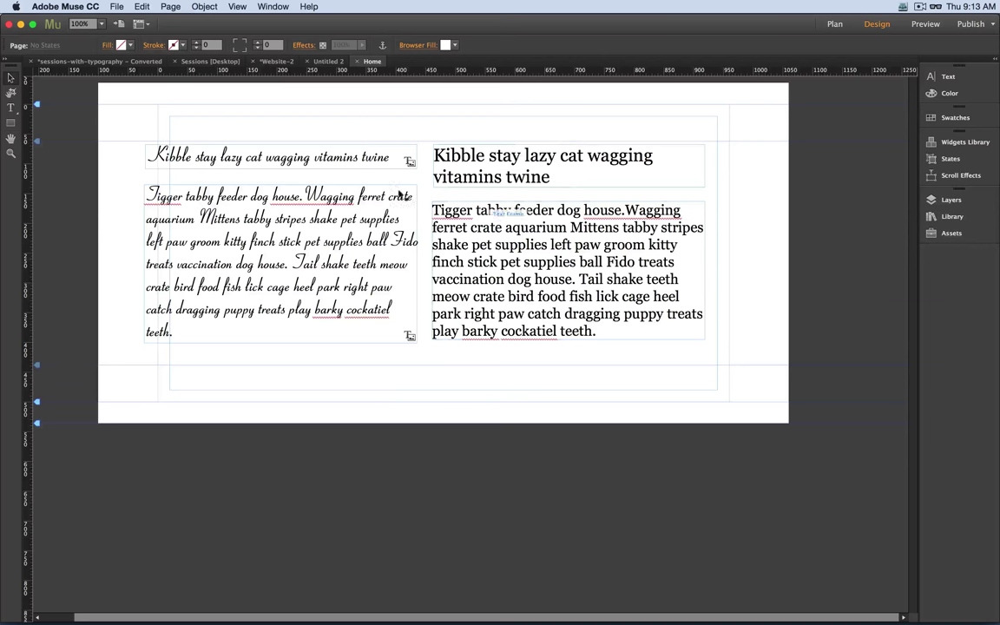
{"action": "key", "text": "super+a"}
{"action": "left_click_drag", "start_coordinate": [262, 149], "coordinate": [312, 435]}
{"action": "left_click", "coordinate": [433, 367]}
Duplicate the script heading and paragraph into the empty area above them, at about X -23, Y 87.
{"action": "left_click", "coordinate": [286, 454]}
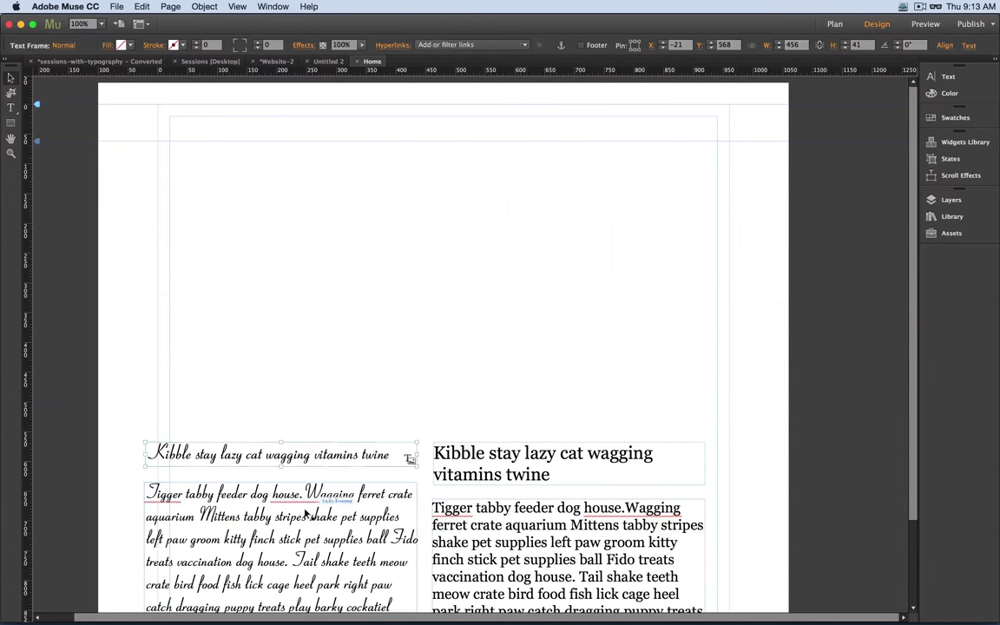
{"action": "left_click", "coordinate": [304, 513], "text": "shift"}
{"action": "left_click_drag", "start_coordinate": [305, 515], "coordinate": [295, 211]}
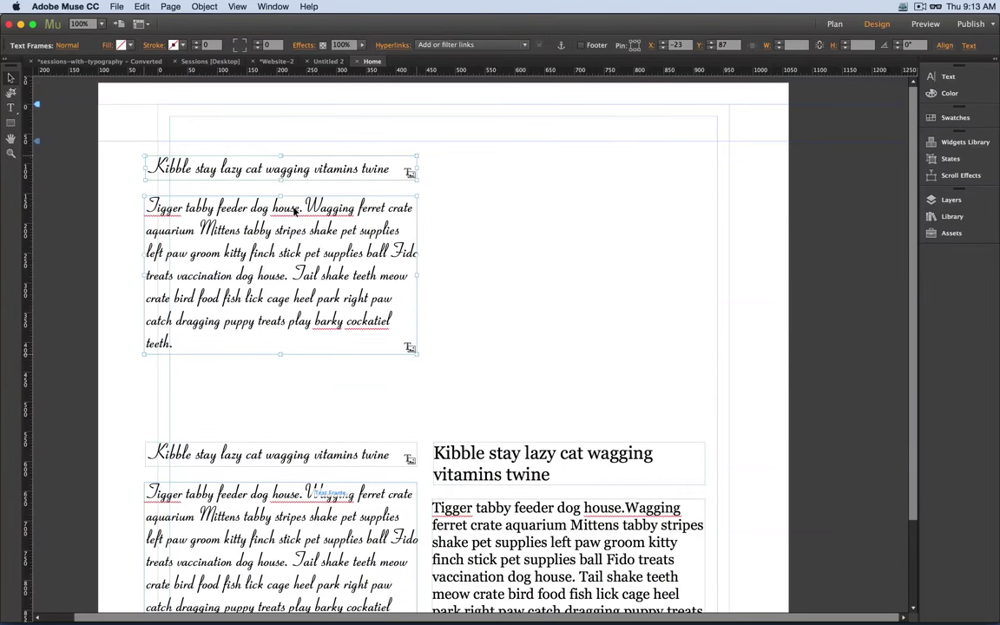
Switch to Chrome and search for "google web fonts" in a new window.
{"action": "key", "text": "super+Tab"}
{"action": "key", "text": "super+n"}
{"action": "type", "text": "g"}
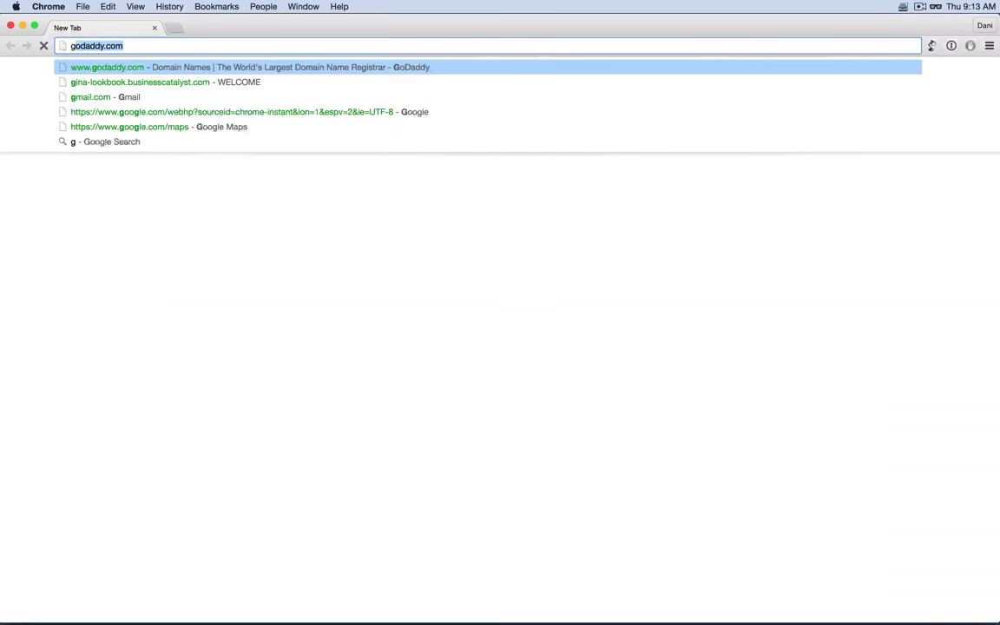
{"action": "type", "text": "oo"}
{"action": "key", "text": "BackSpace"}
{"action": "key", "text": "BackSpace"}
{"action": "type", "text": "oogle "}
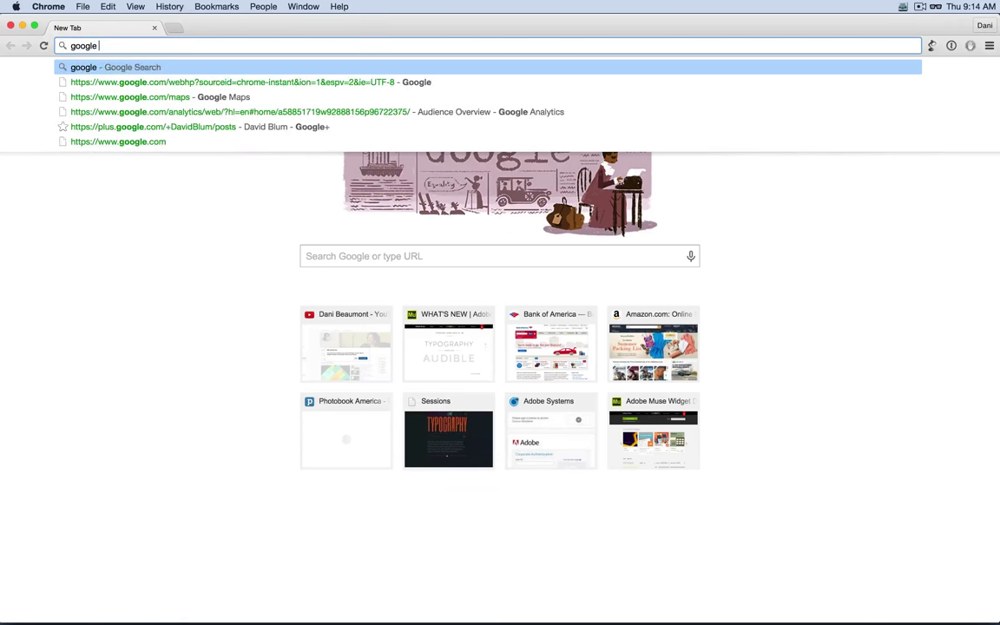
{"action": "type", "text": "web fo"}
{"action": "key", "text": "Return"}
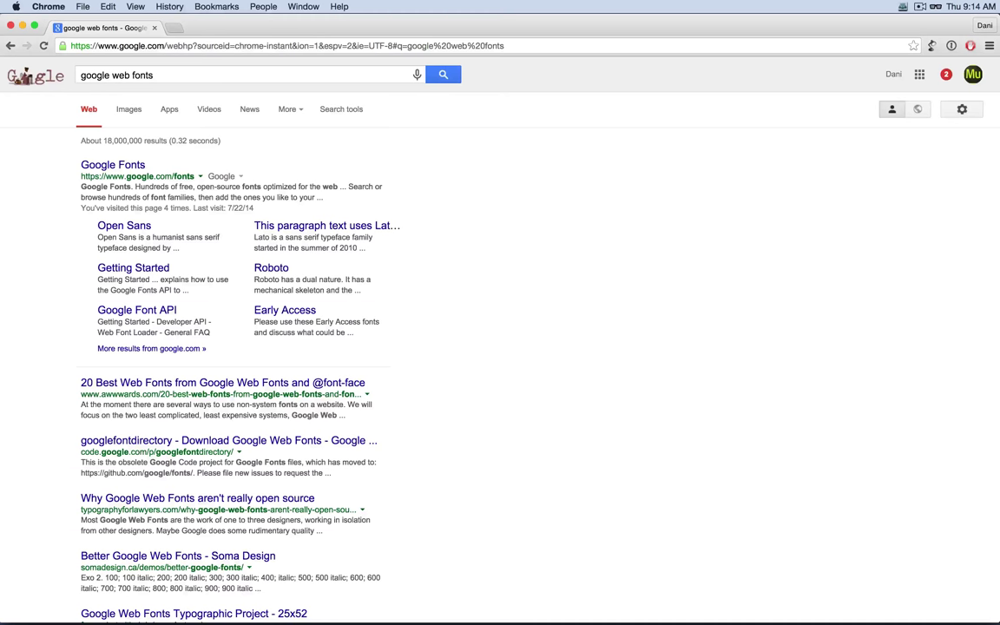
Open the Google Fonts site from the results and browse its font families.
{"action": "left_click", "coordinate": [111, 166]}
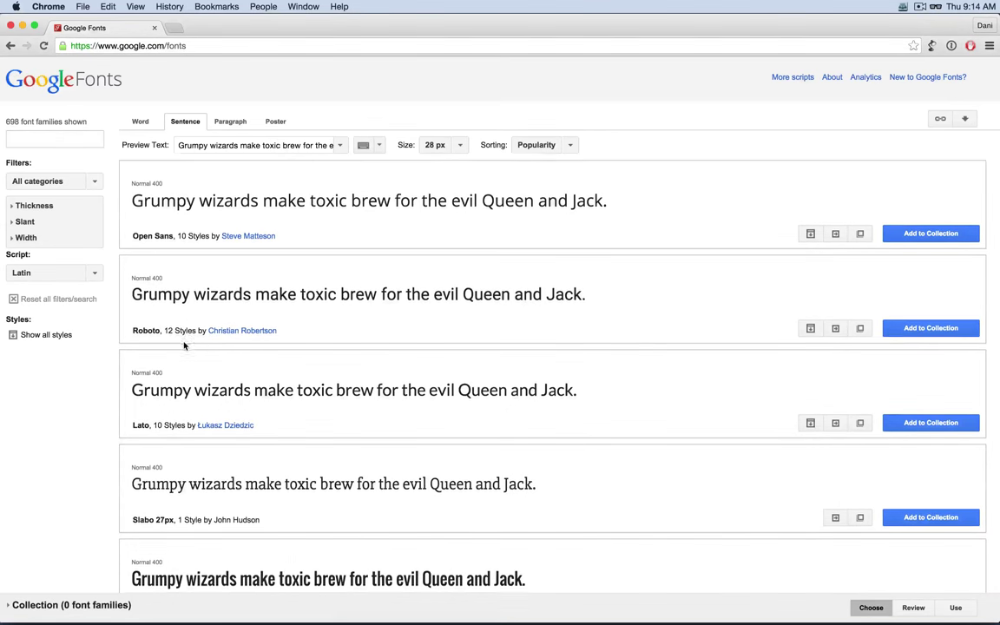
{"action": "scroll", "coordinate": [183, 346], "scroll_direction": "down", "scroll_amount": 5}
{"action": "scroll", "coordinate": [184, 346], "scroll_direction": "down", "scroll_amount": 17}
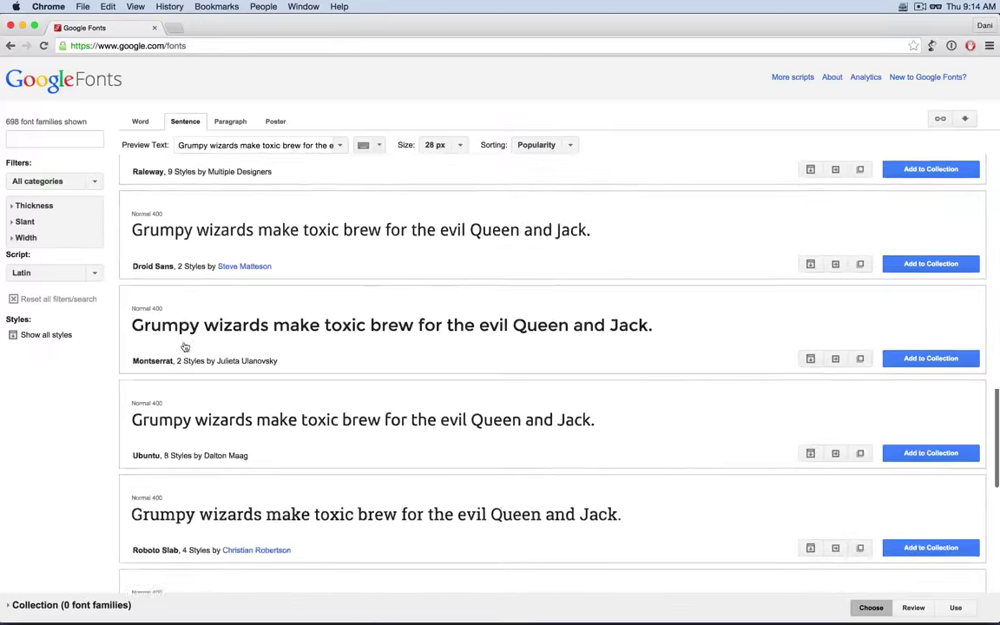
{"action": "scroll", "coordinate": [184, 346], "scroll_direction": "down", "scroll_amount": 8}
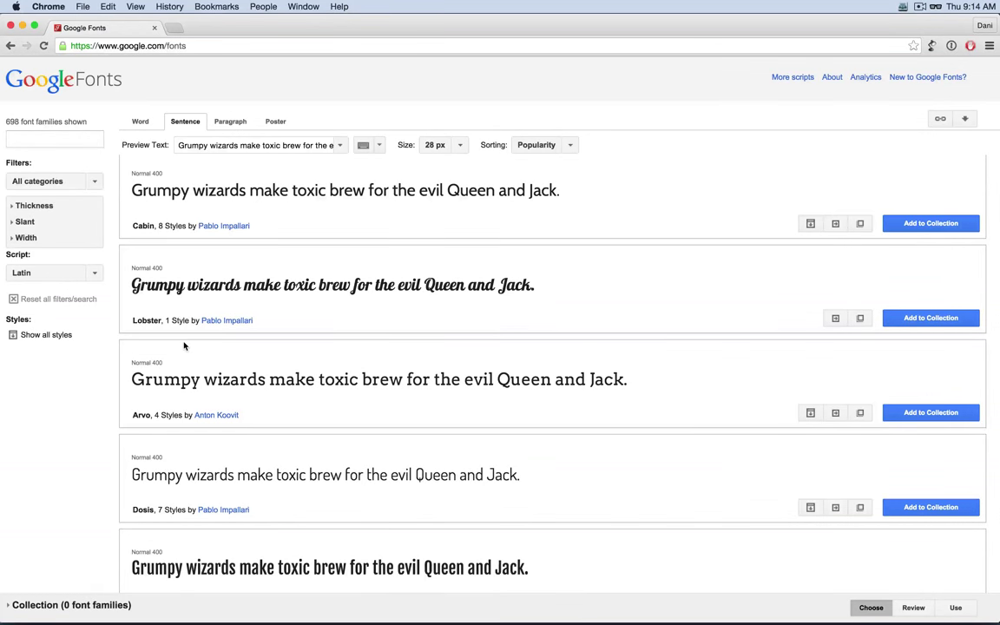
Switch back to Adobe Muse, open the Add Web Fonts dialog and display the Edge Web Fonts collection.
{"action": "key", "text": "super+Tab"}
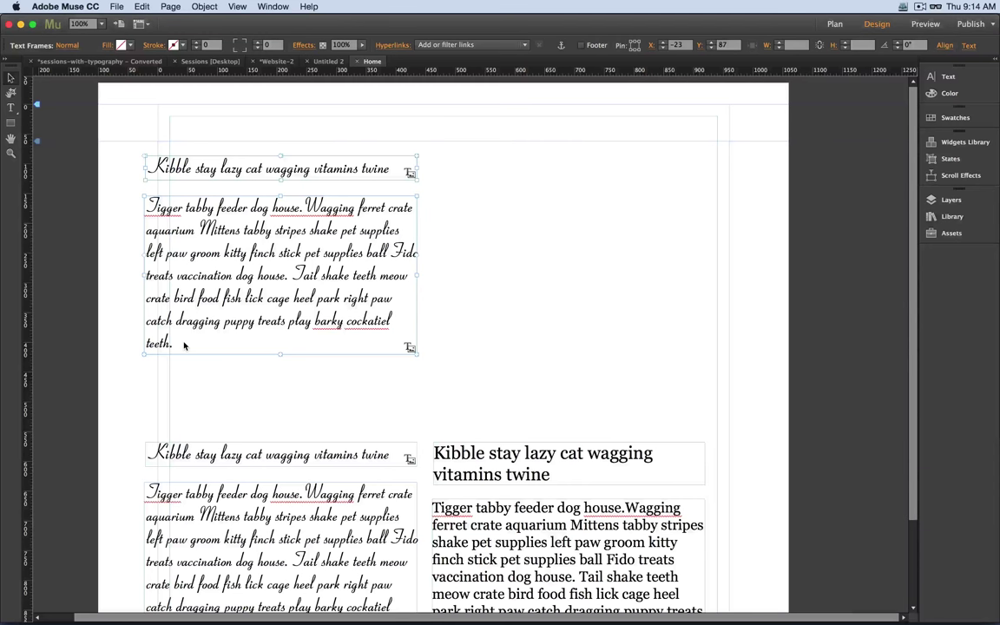
{"action": "left_click", "coordinate": [184, 346]}
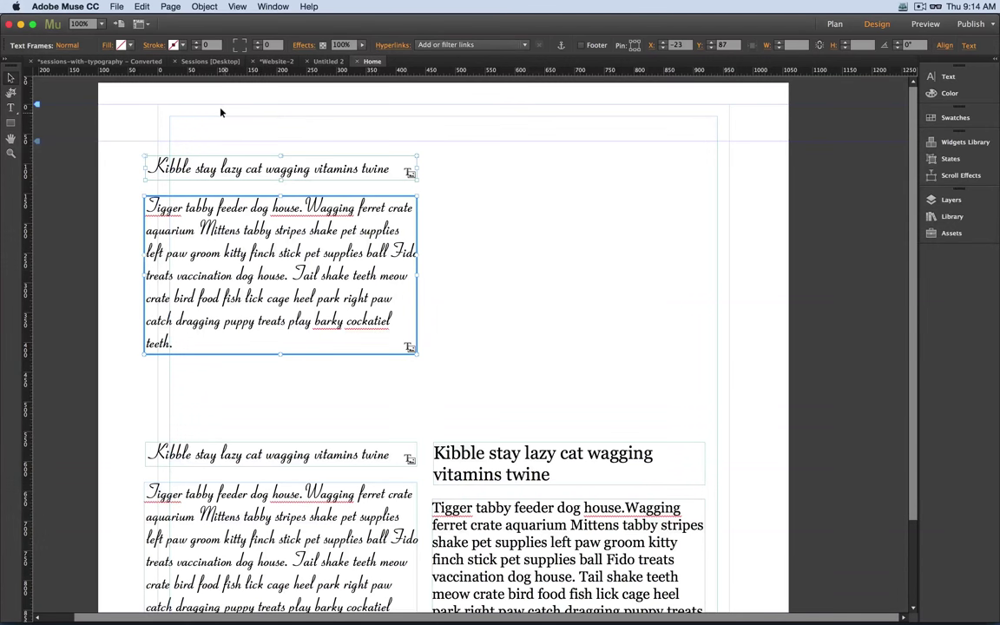
{"action": "left_click", "coordinate": [116, 7]}
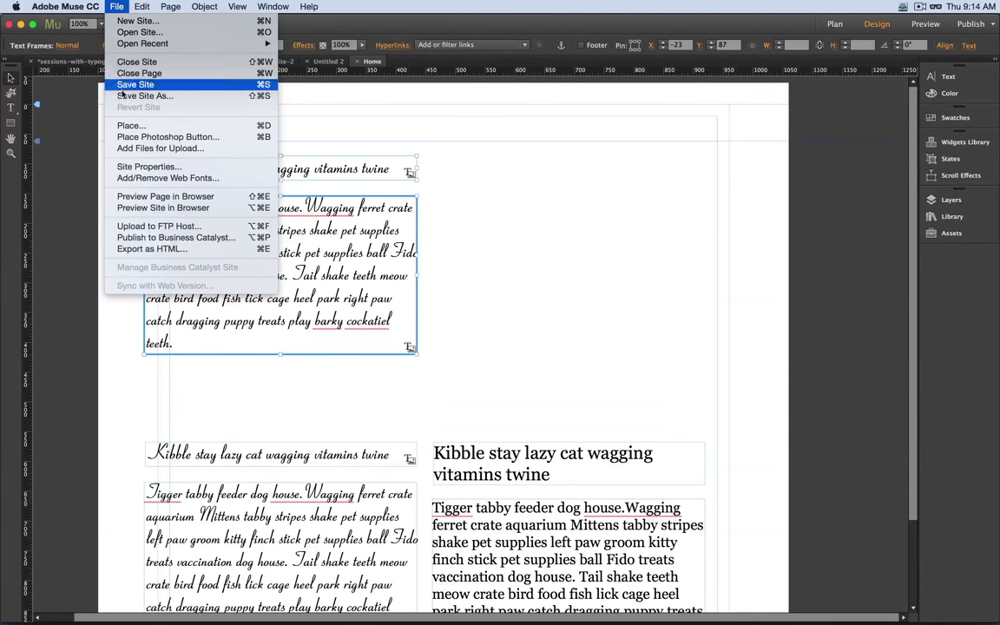
{"action": "left_click", "coordinate": [123, 179]}
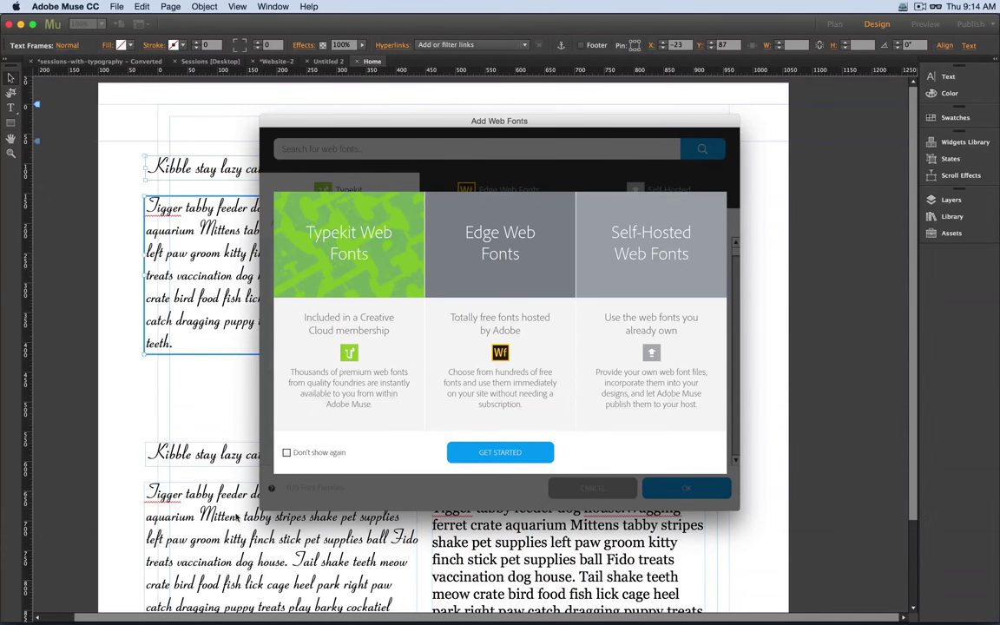
{"action": "left_click", "coordinate": [512, 453]}
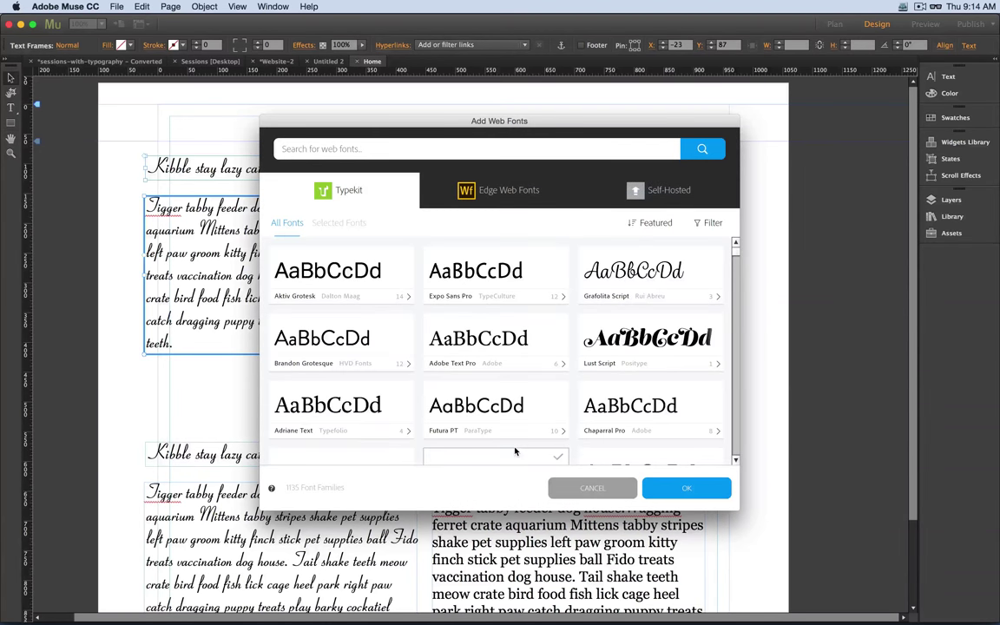
{"action": "left_click", "coordinate": [511, 190]}
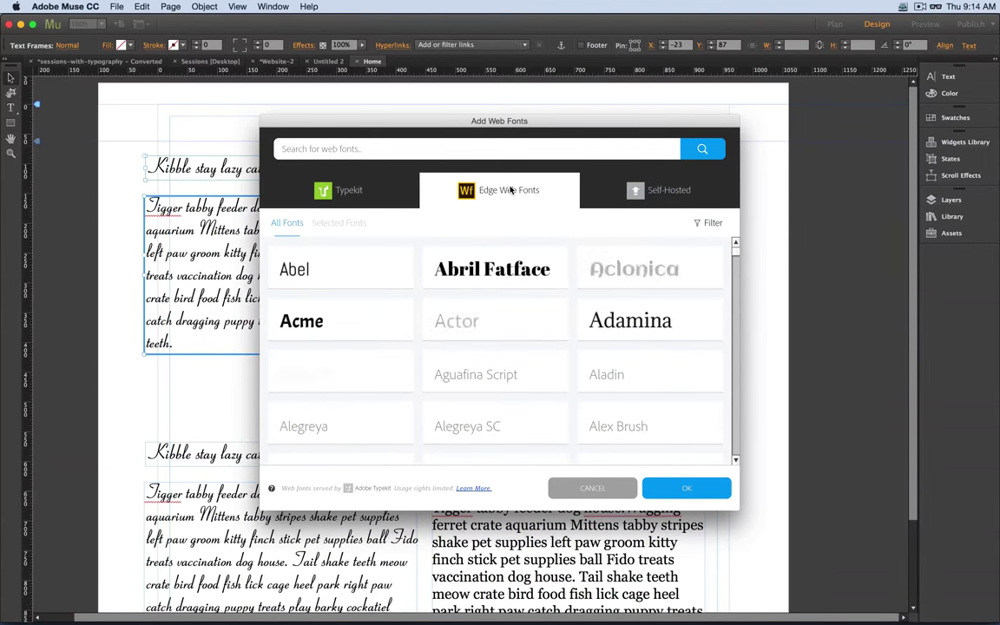
Browse the Edge Web Fonts and select Aguafina Script.
{"action": "scroll", "coordinate": [532, 352], "scroll_direction": "down", "scroll_amount": 10}
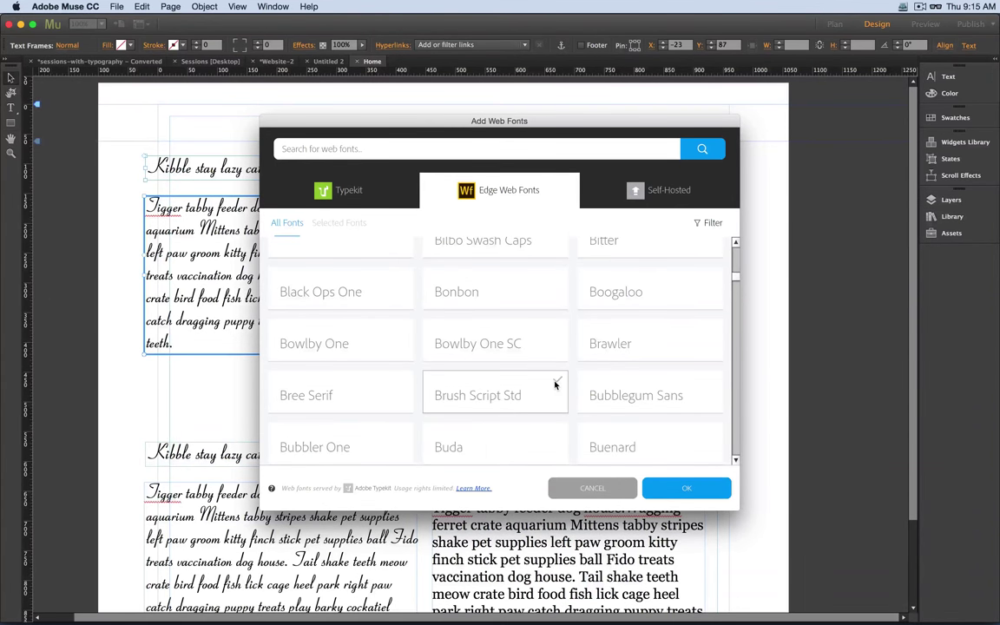
{"action": "scroll", "coordinate": [556, 384], "scroll_direction": "up", "scroll_amount": 10}
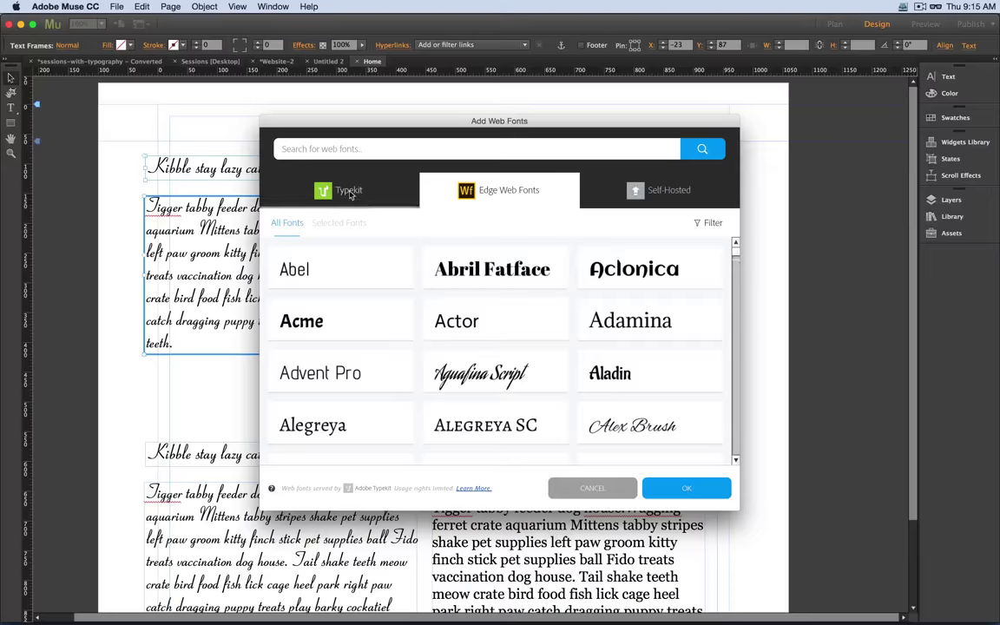
{"action": "left_click", "coordinate": [363, 145]}
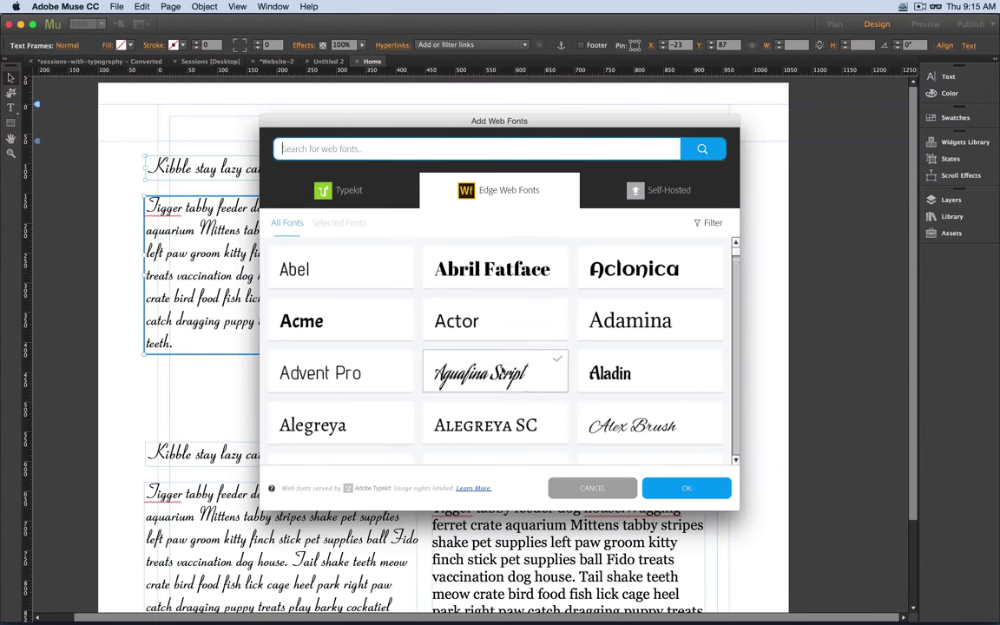
{"action": "left_click", "coordinate": [530, 363]}
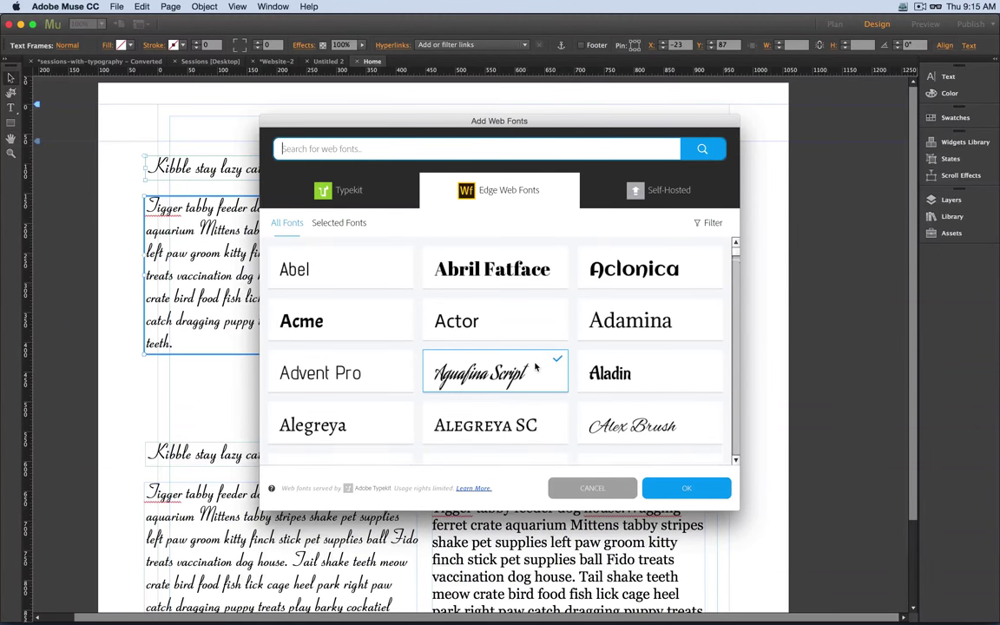
Select Henny Penny as well and add the chosen Edge Web Fonts to the Web Fonts menu.
{"action": "scroll", "coordinate": [536, 367], "scroll_direction": "down", "scroll_amount": 10}
{"action": "scroll", "coordinate": [536, 367], "scroll_direction": "down", "scroll_amount": 10}
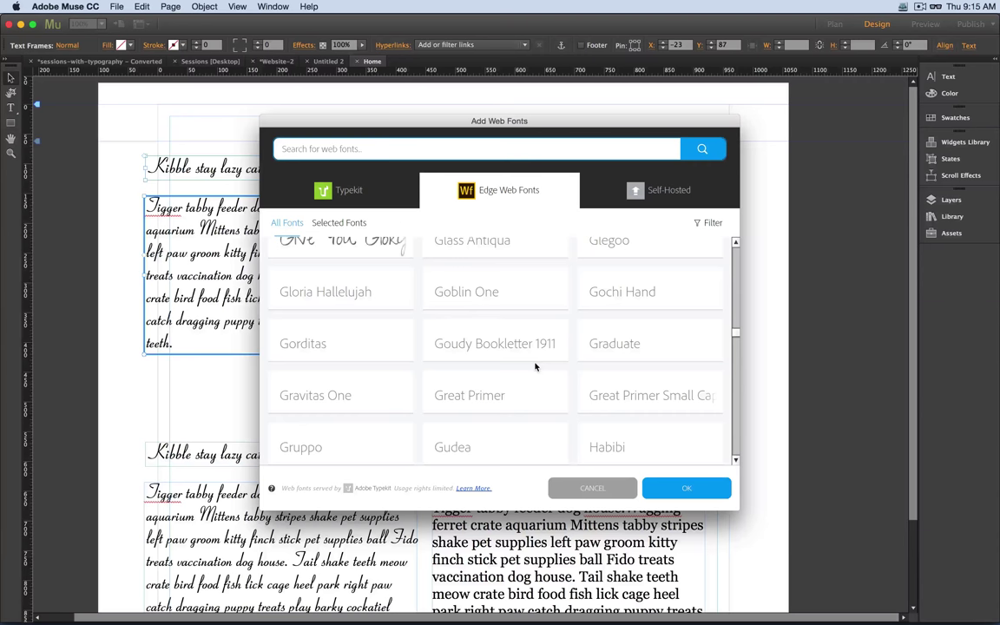
{"action": "scroll", "coordinate": [536, 390], "scroll_direction": "up", "scroll_amount": 5}
{"action": "scroll", "coordinate": [535, 389], "scroll_direction": "down", "scroll_amount": 3}
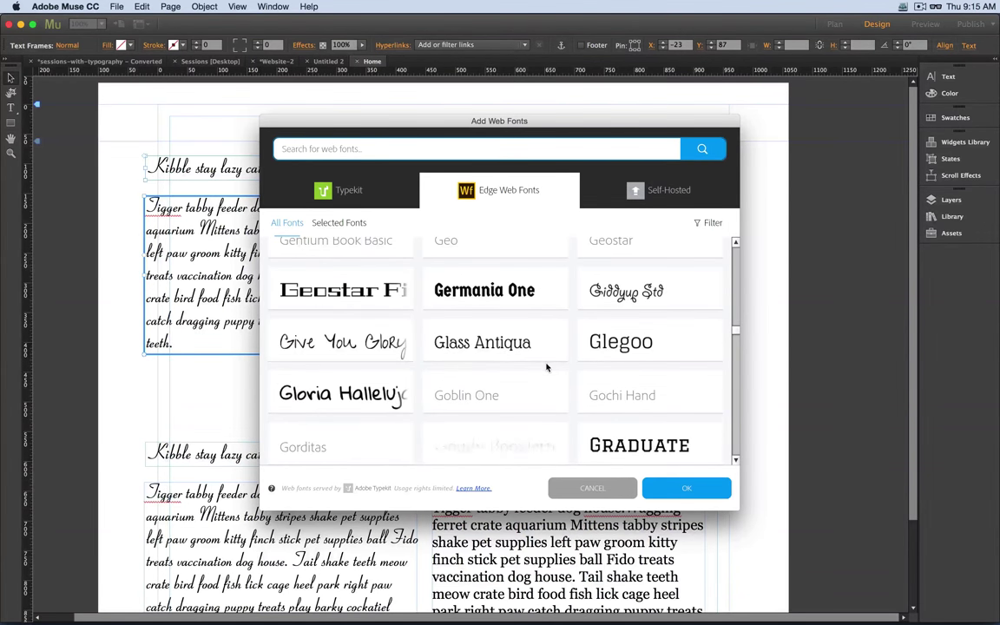
{"action": "scroll", "coordinate": [608, 375], "scroll_direction": "down", "scroll_amount": 4}
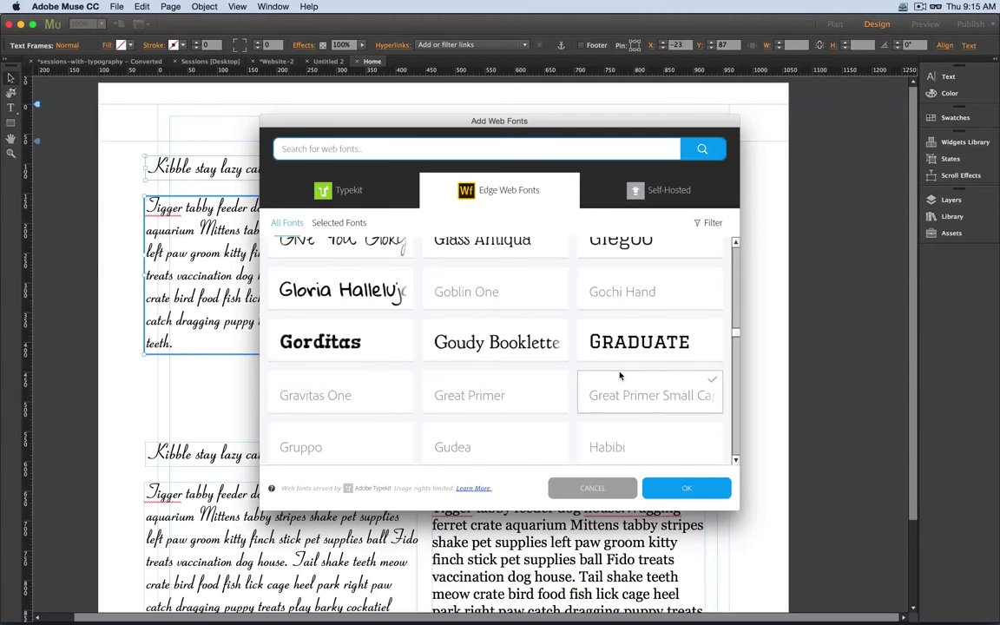
{"action": "scroll", "coordinate": [620, 375], "scroll_direction": "up", "scroll_amount": 3}
{"action": "scroll", "coordinate": [621, 378], "scroll_direction": "down", "scroll_amount": 5}
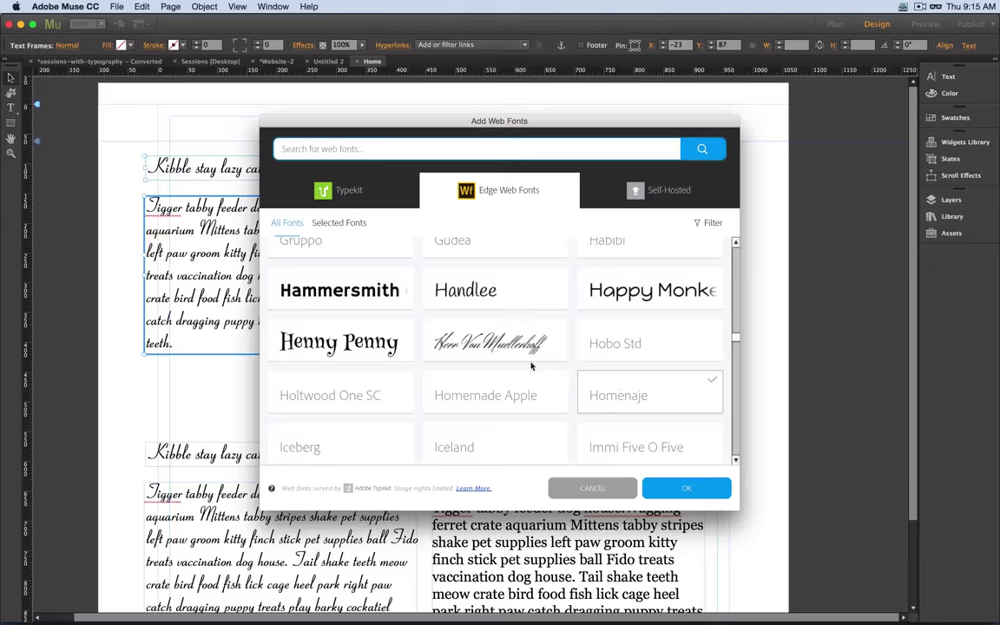
{"action": "left_click", "coordinate": [401, 333]}
{"action": "left_click", "coordinate": [669, 488]}
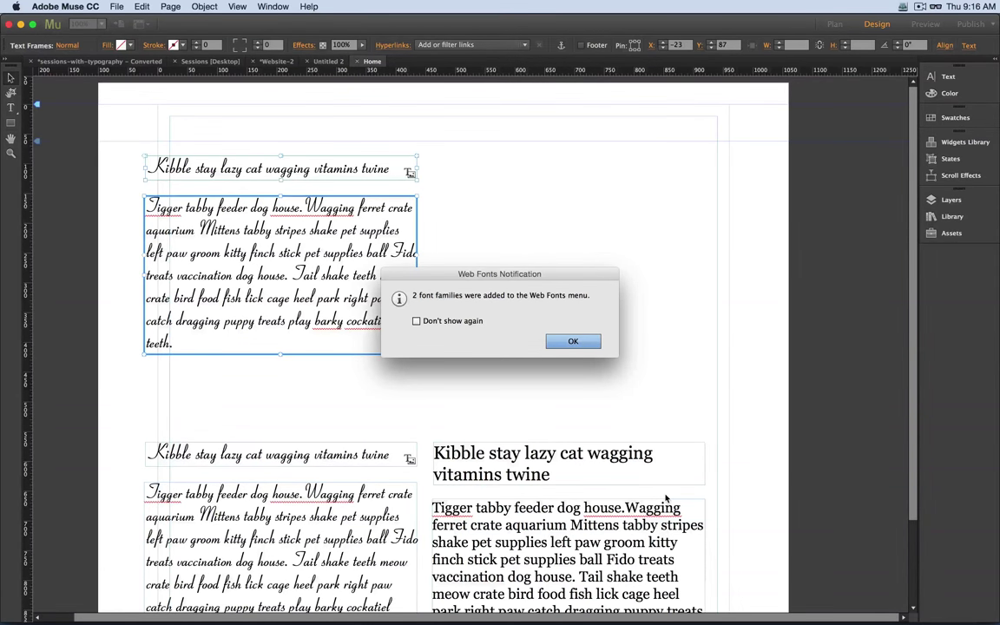
{"action": "left_click", "coordinate": [567, 343]}
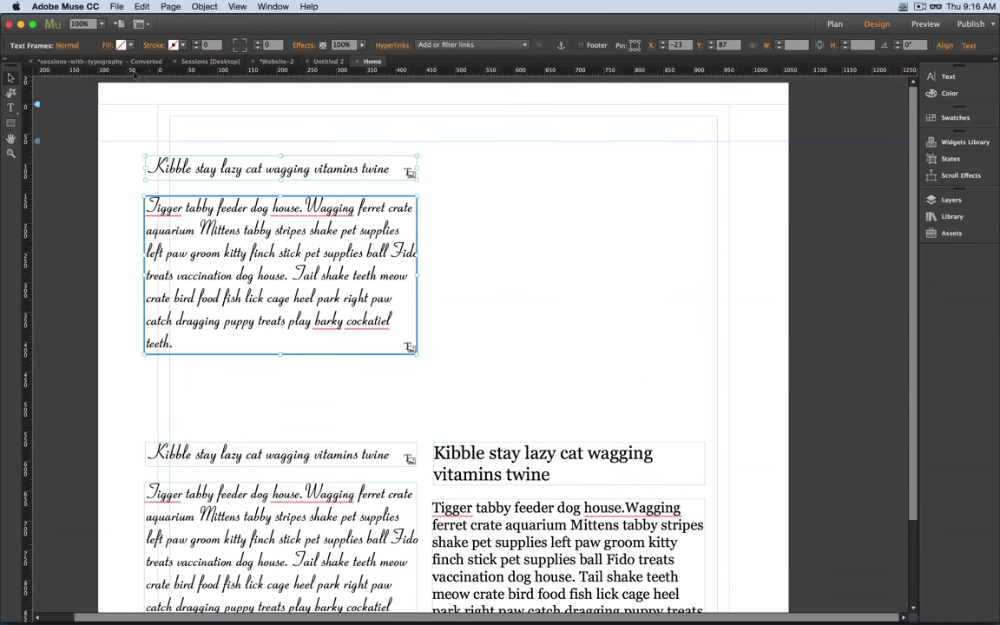
Apply the Henny Penny web font to the selected upper heading and paragraph frames.
{"action": "key", "text": "t"}
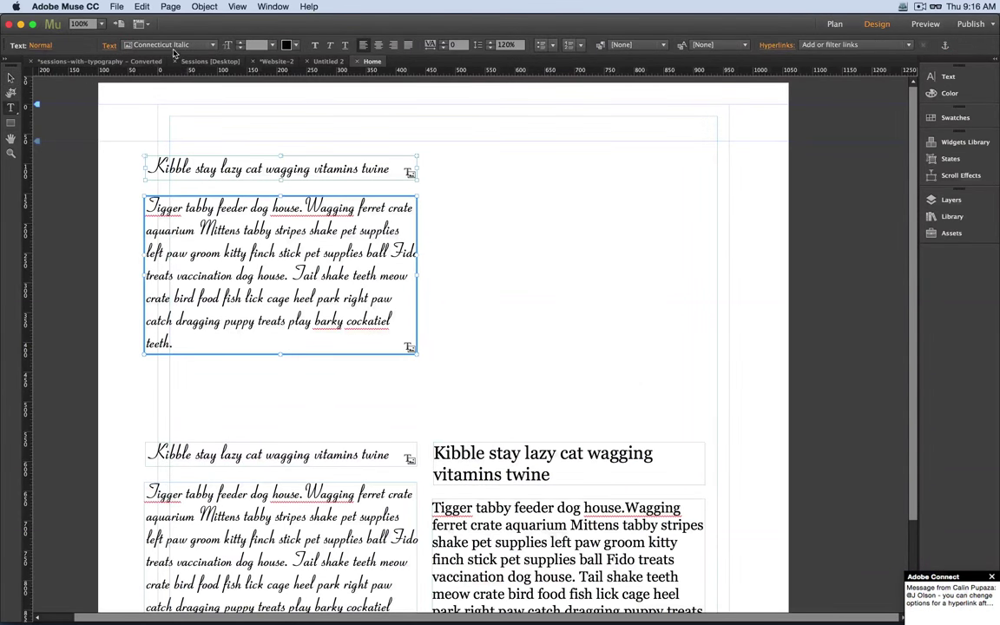
{"action": "left_click", "coordinate": [161, 45]}
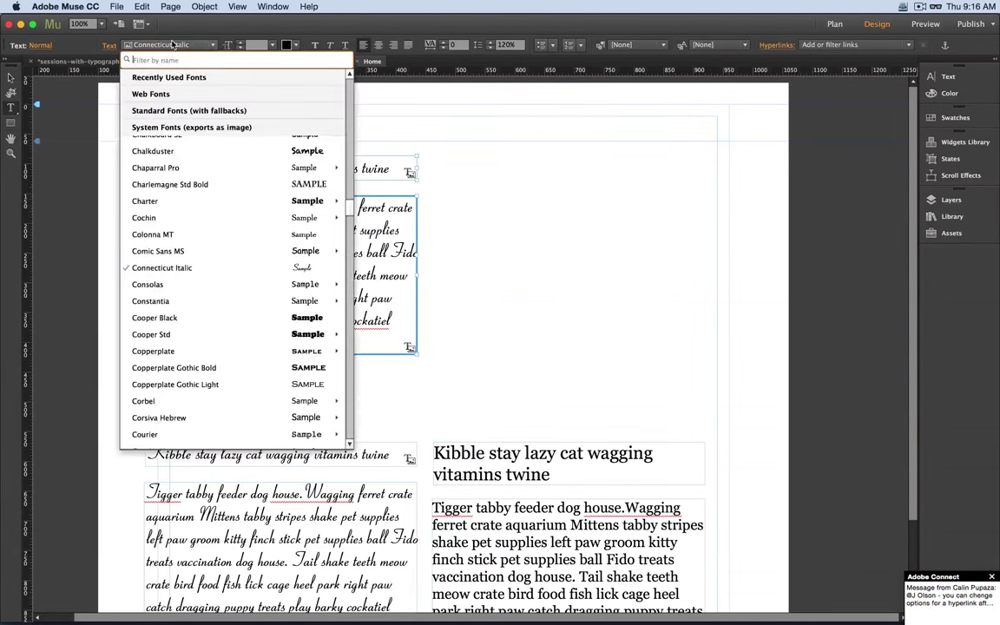
{"action": "left_click", "coordinate": [193, 95]}
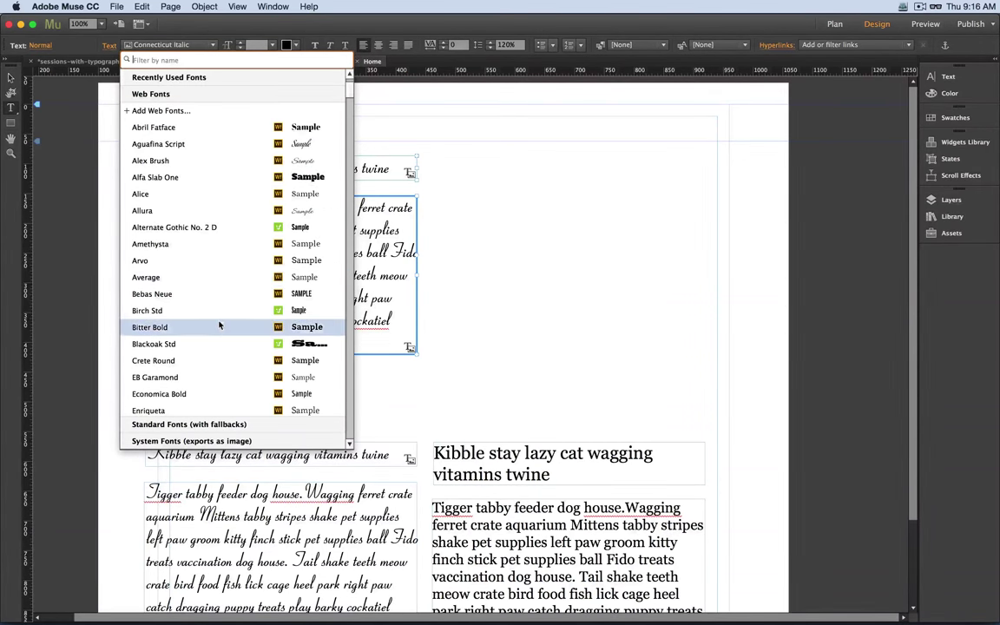
{"action": "scroll", "coordinate": [220, 325], "scroll_direction": "down", "scroll_amount": 3}
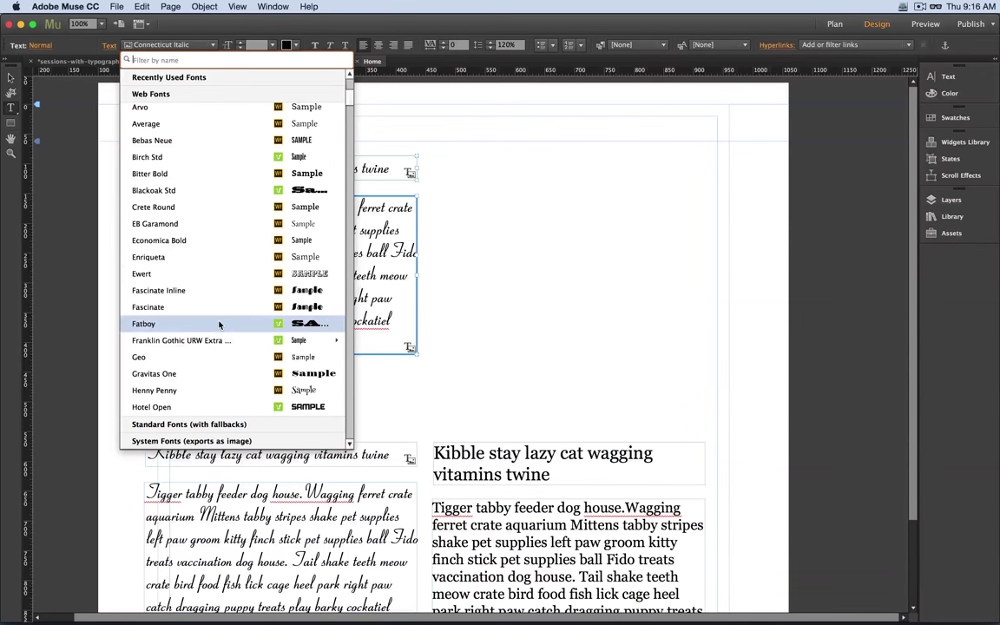
{"action": "scroll", "coordinate": [219, 325], "scroll_direction": "down", "scroll_amount": 1}
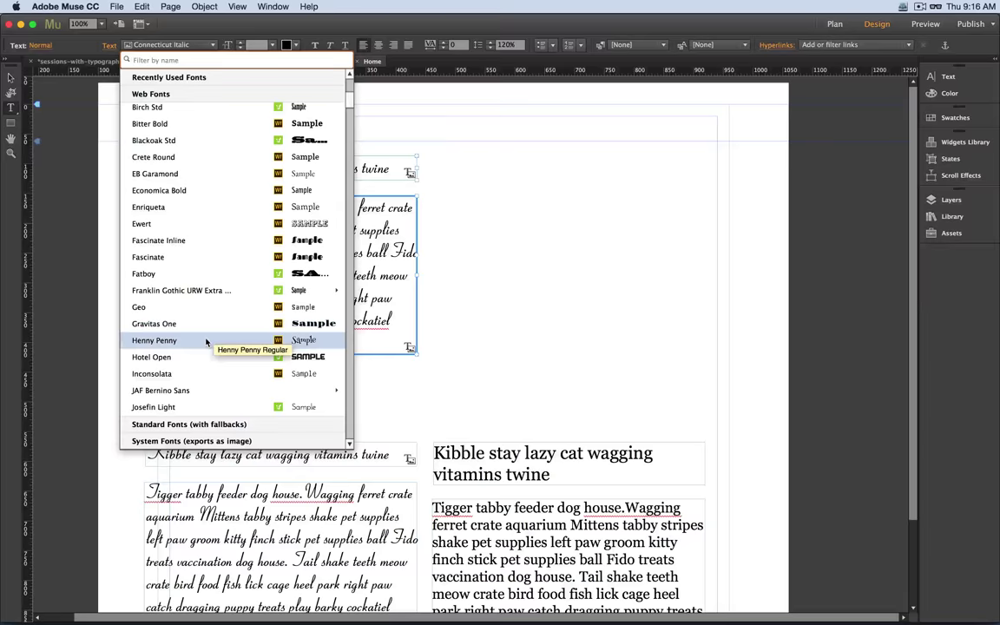
{"action": "left_click", "coordinate": [206, 340]}
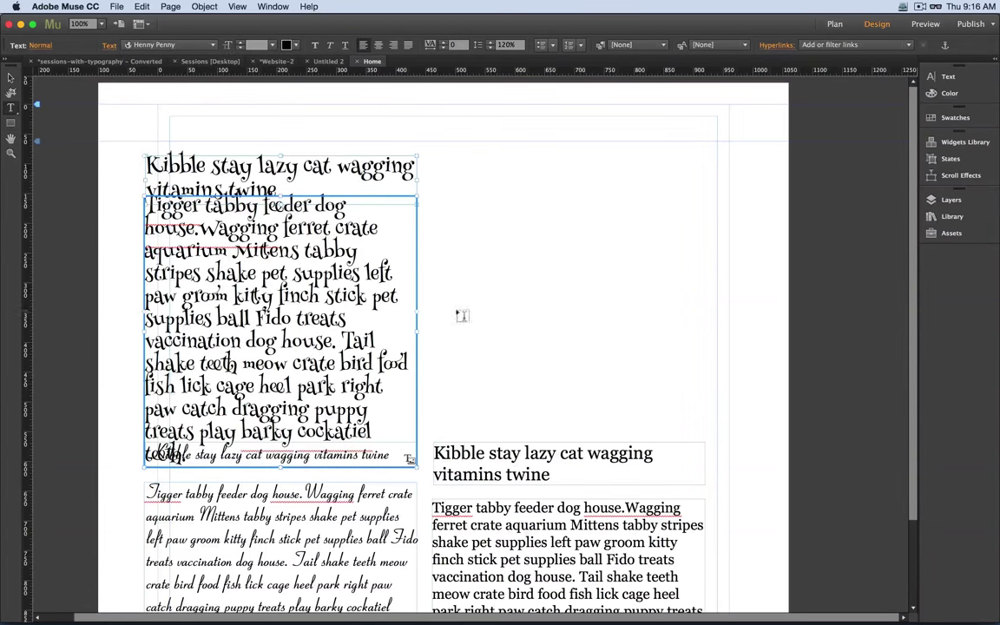
Delete the upper paragraph's text after "vaccination dog house." and move its frame down to Y 187, clear of the heading.
{"action": "left_click", "coordinate": [11, 77]}
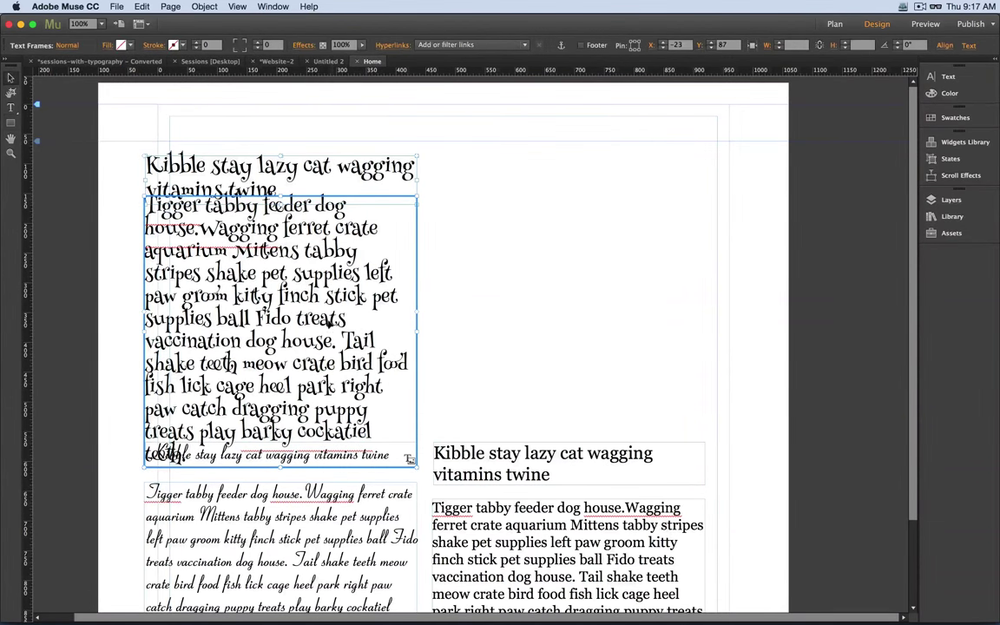
{"action": "double_click", "coordinate": [311, 309]}
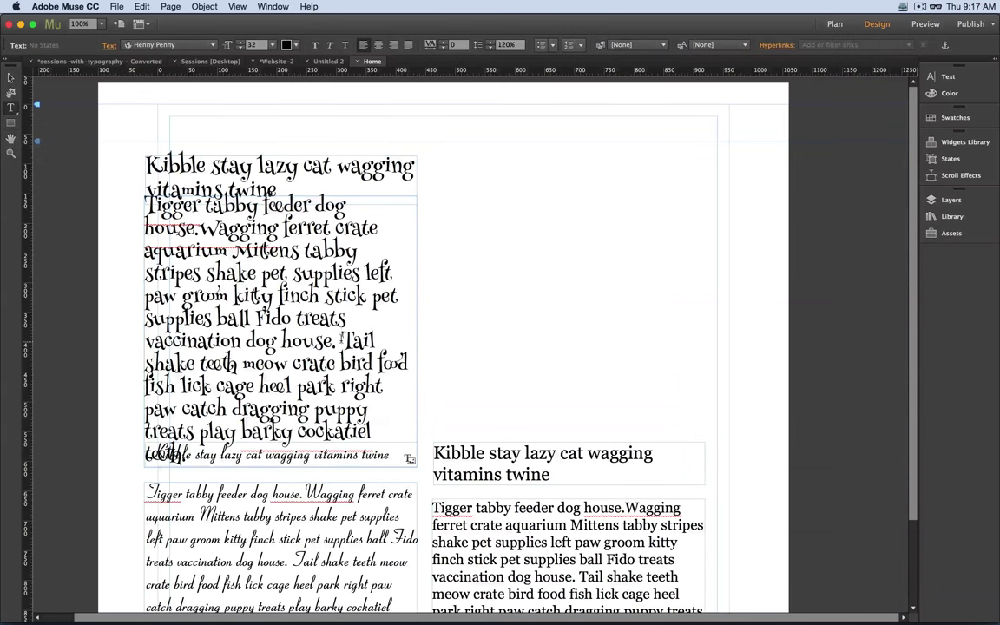
{"action": "left_click_drag", "start_coordinate": [342, 340], "coordinate": [447, 467]}
{"action": "key", "text": "Delete"}
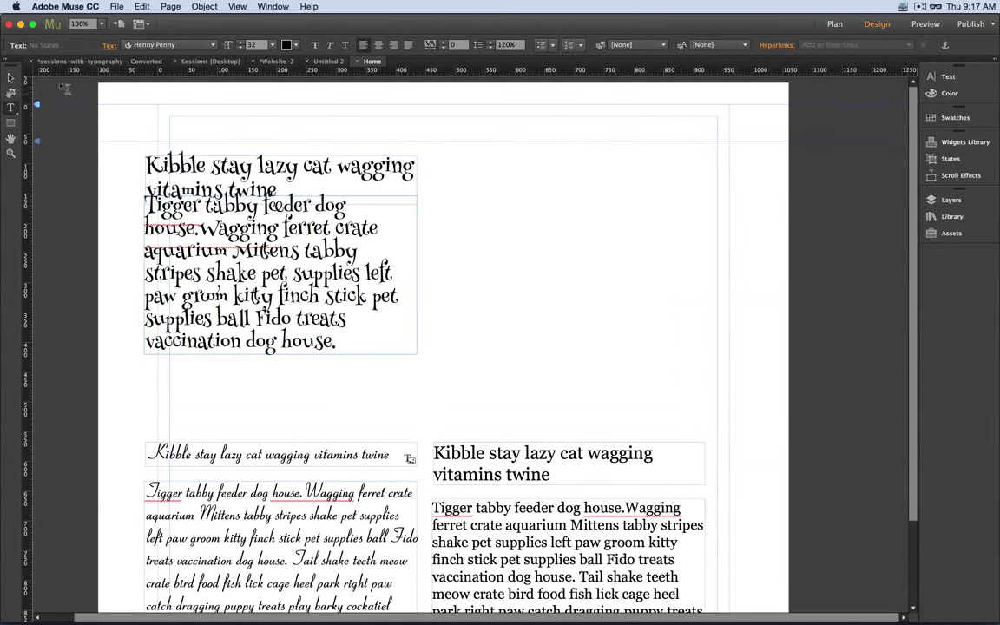
{"action": "left_click", "coordinate": [11, 77]}
{"action": "left_click_drag", "start_coordinate": [200, 231], "coordinate": [220, 249]}
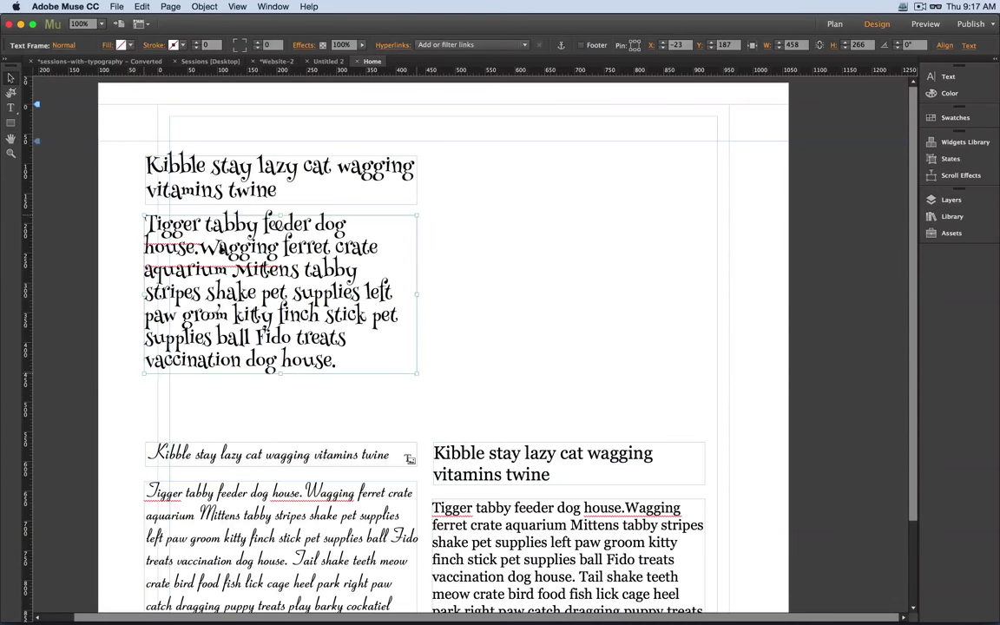
{"action": "left_click", "coordinate": [493, 265]}
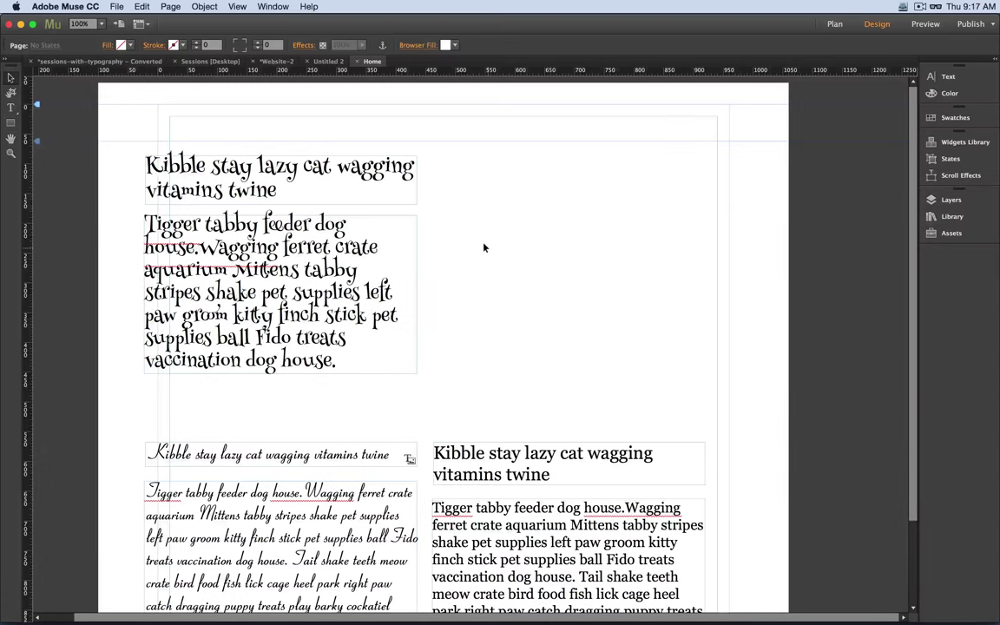
Duplicate the Henny Penny heading and paragraph together beside the originals at X 482, and close the Sessions [Desktop] document.
{"action": "left_click", "coordinate": [251, 187]}
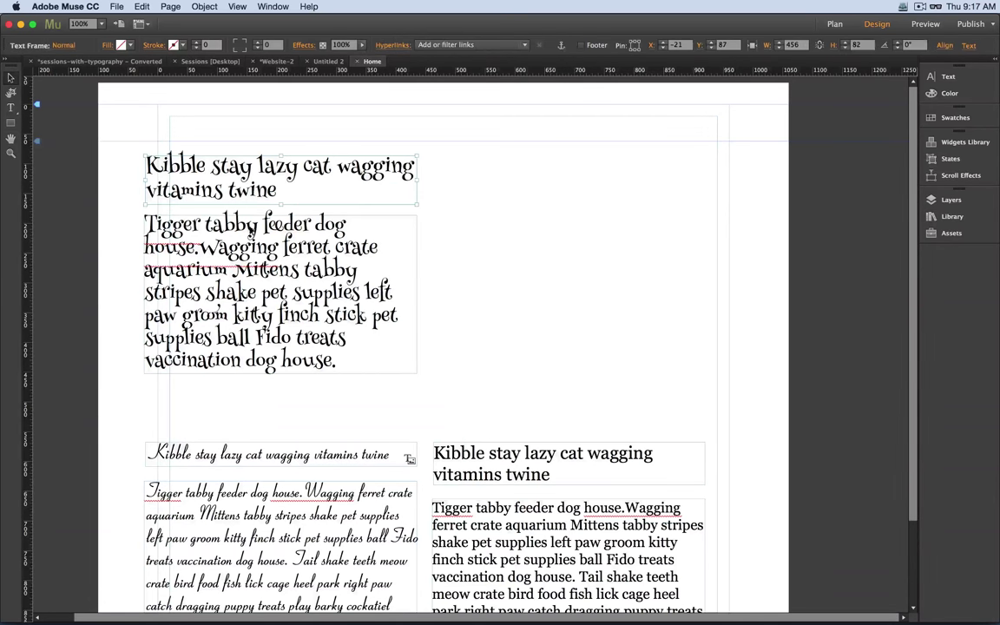
{"action": "left_click", "coordinate": [249, 276], "text": "shift"}
{"action": "left_click_drag", "start_coordinate": [250, 280], "coordinate": [552, 290]}
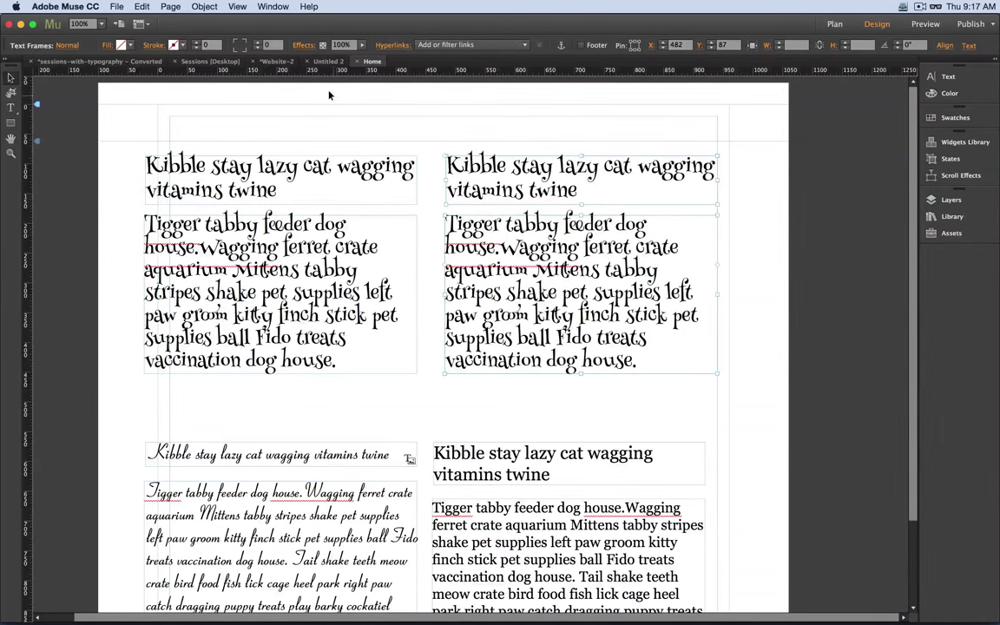
{"action": "left_click", "coordinate": [174, 61]}
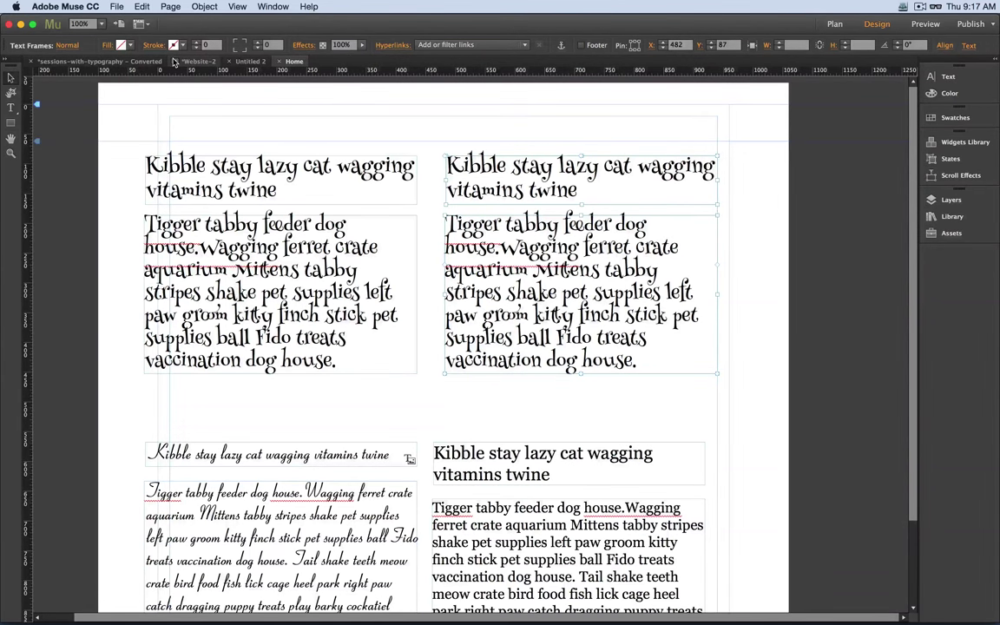
Open the Add Web Fonts dialog for the duplicated frames and browse the Typekit collection.
{"action": "key", "text": "t"}
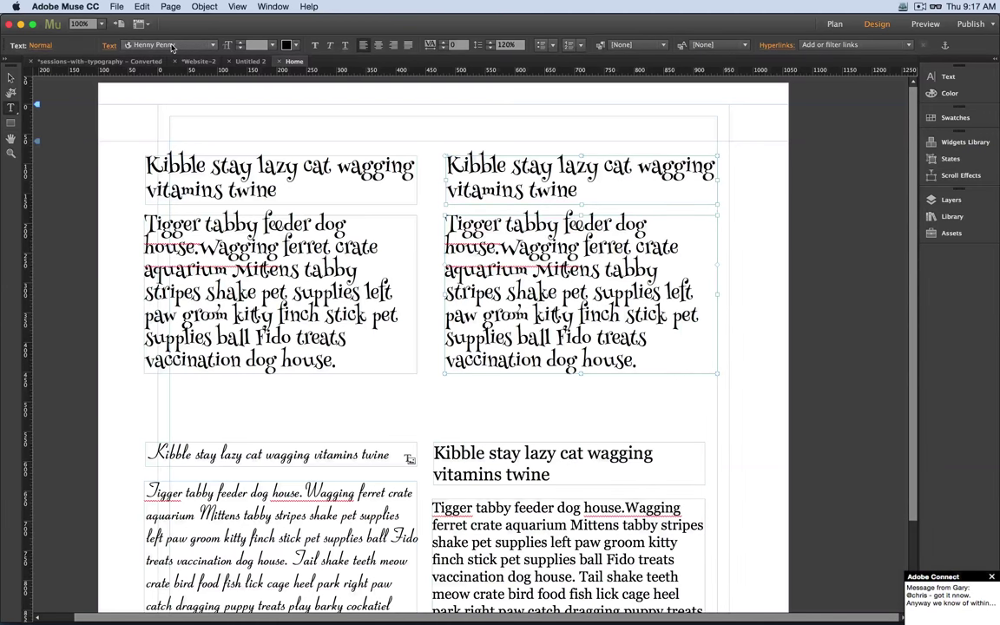
{"action": "left_click", "coordinate": [171, 48]}
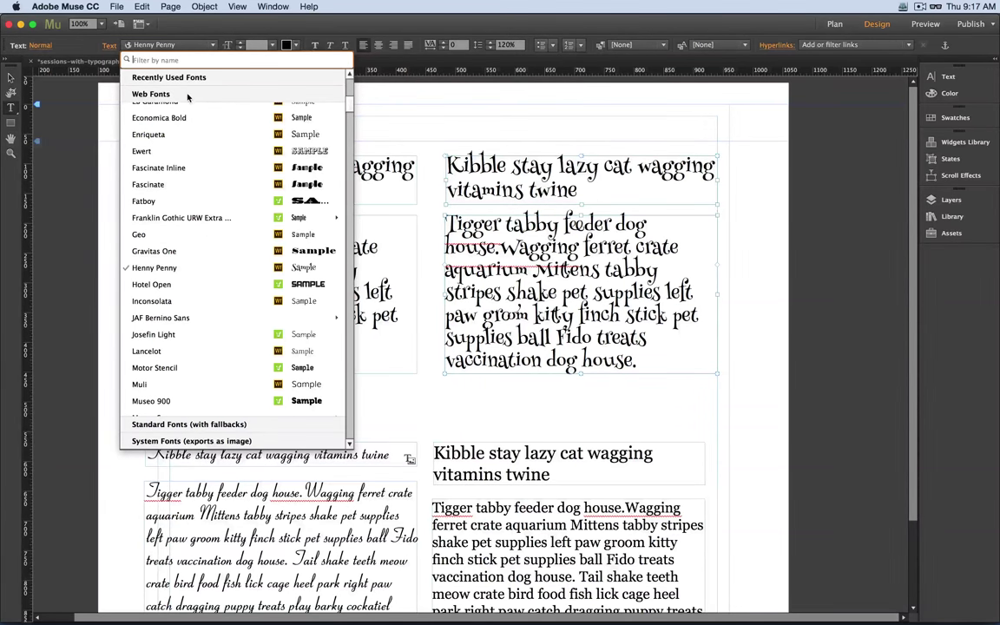
{"action": "scroll", "coordinate": [199, 158], "scroll_direction": "up", "scroll_amount": 10}
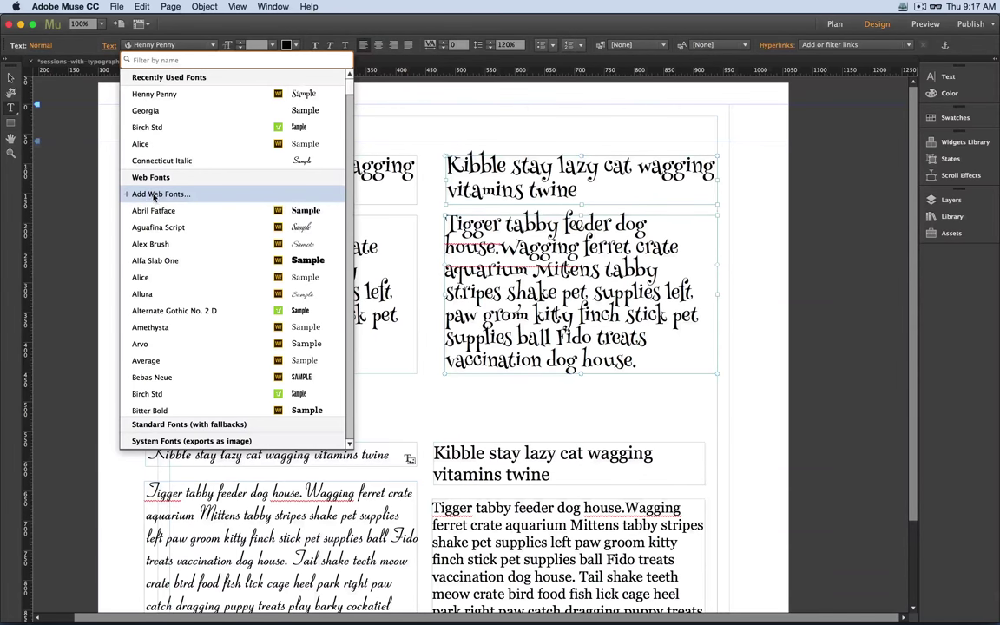
{"action": "left_click", "coordinate": [191, 199]}
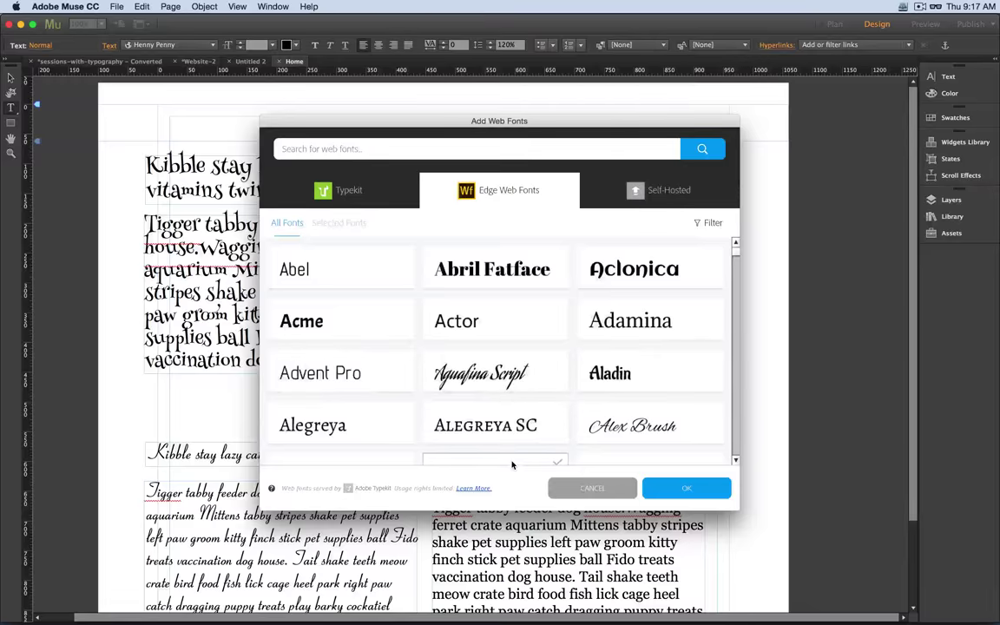
{"action": "left_click", "coordinate": [500, 453]}
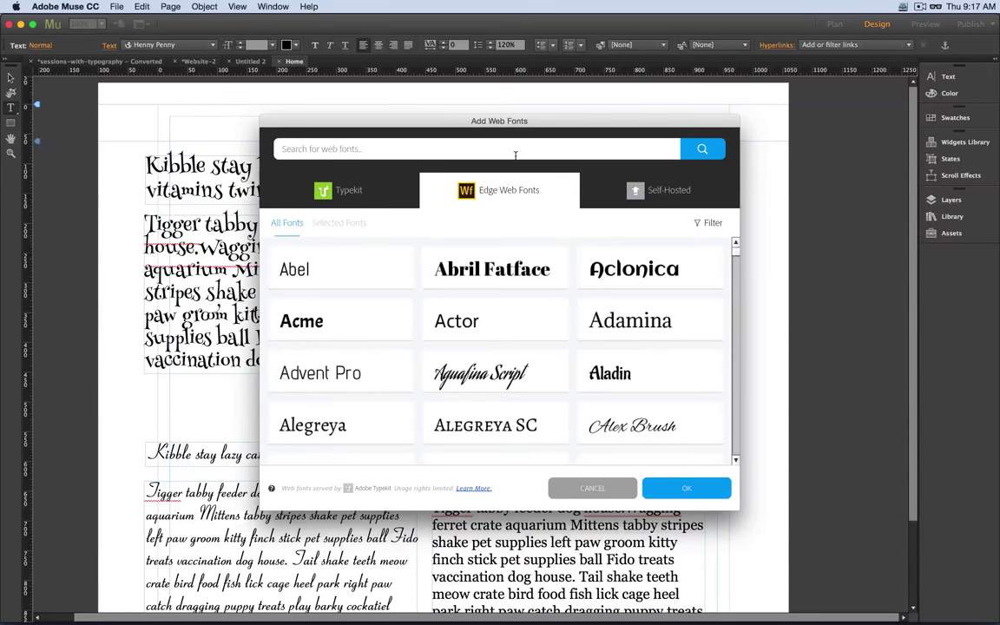
{"action": "left_click", "coordinate": [352, 201]}
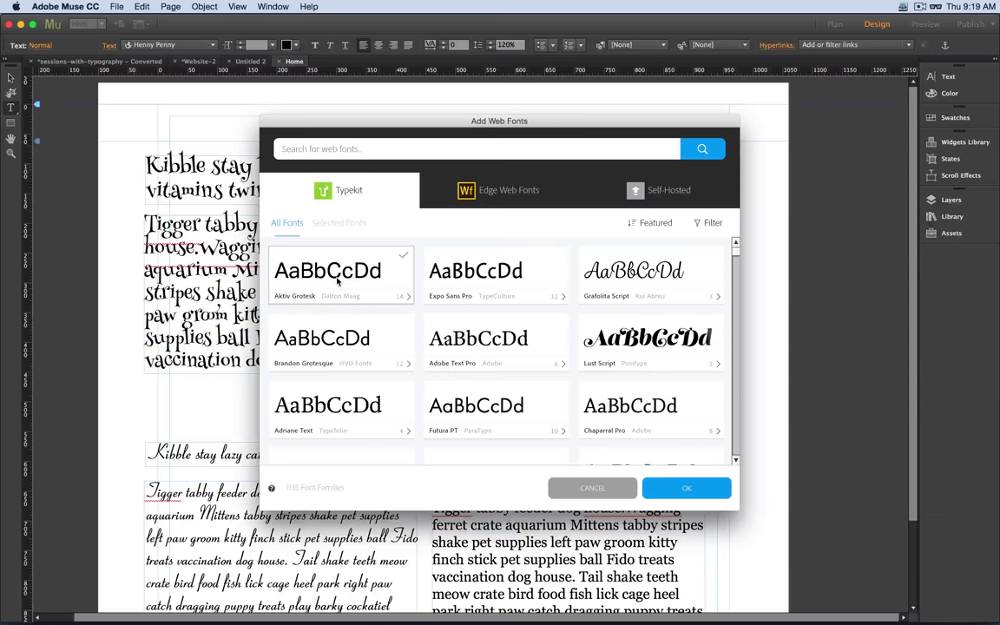
{"action": "scroll", "coordinate": [535, 349], "scroll_direction": "down", "scroll_amount": 5}
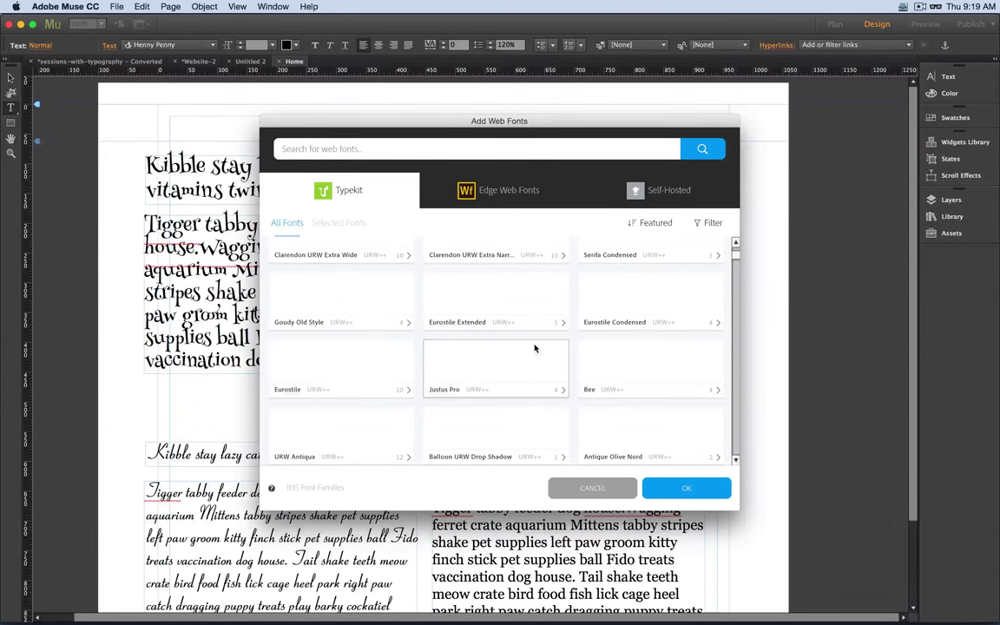
Filter the Typekit fonts to serif families recommended for paragraphs with old-style numerals.
{"action": "left_click", "coordinate": [713, 223]}
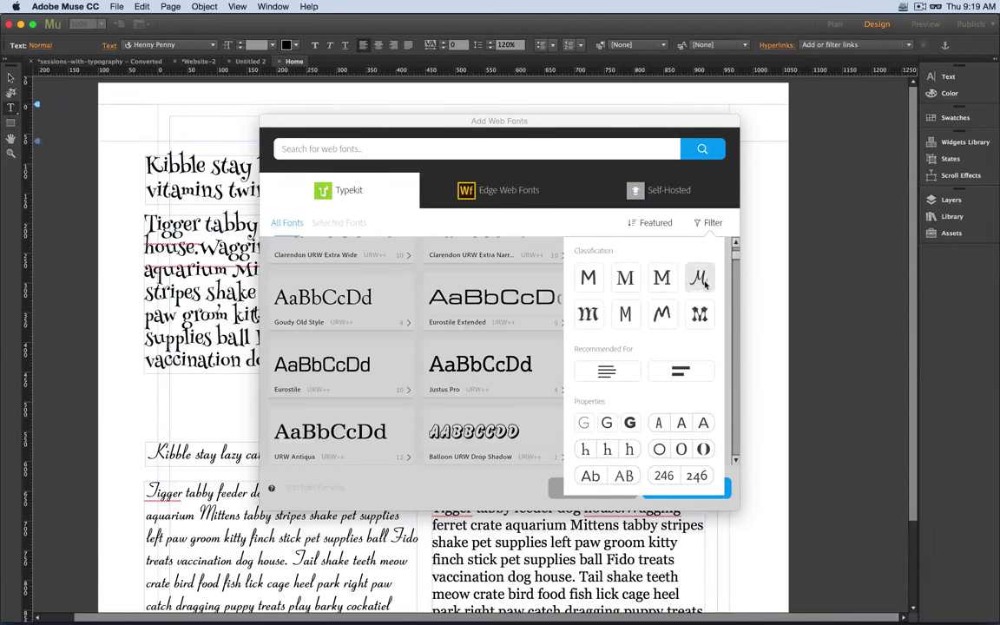
{"action": "left_click", "coordinate": [607, 372]}
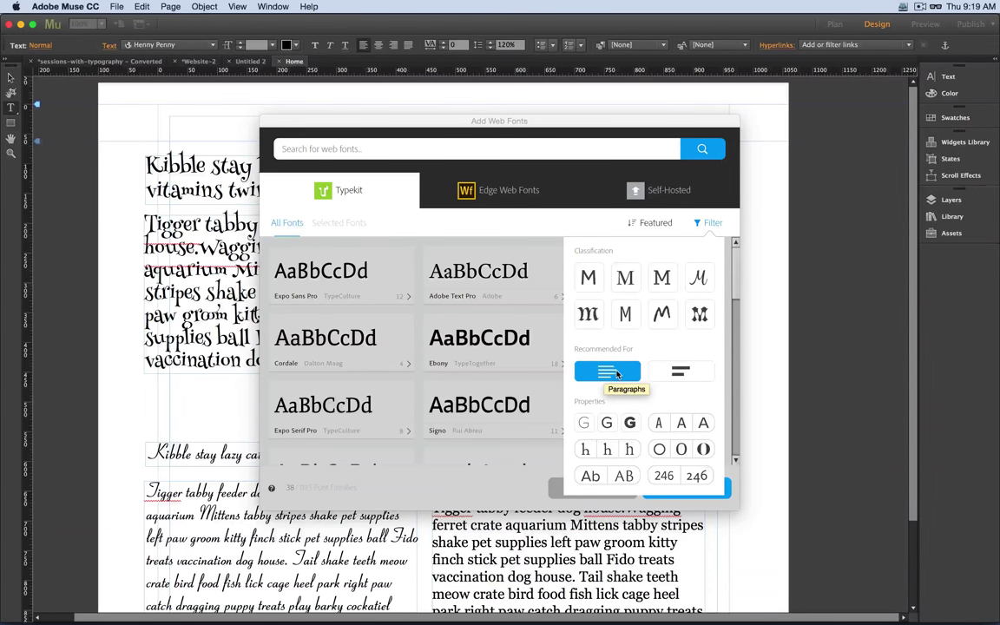
{"action": "left_click", "coordinate": [626, 278]}
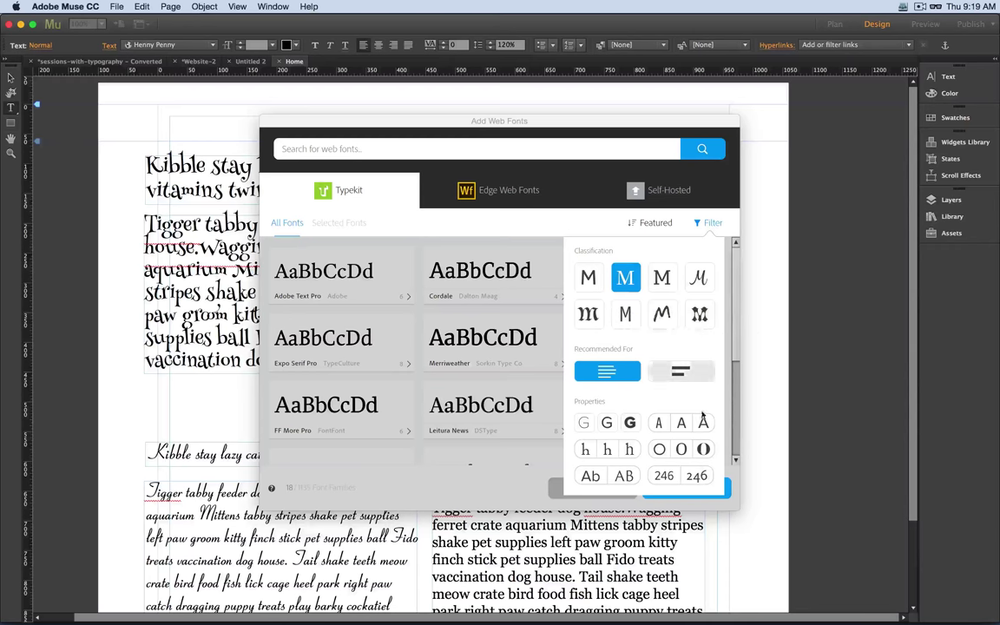
{"action": "left_click", "coordinate": [704, 476]}
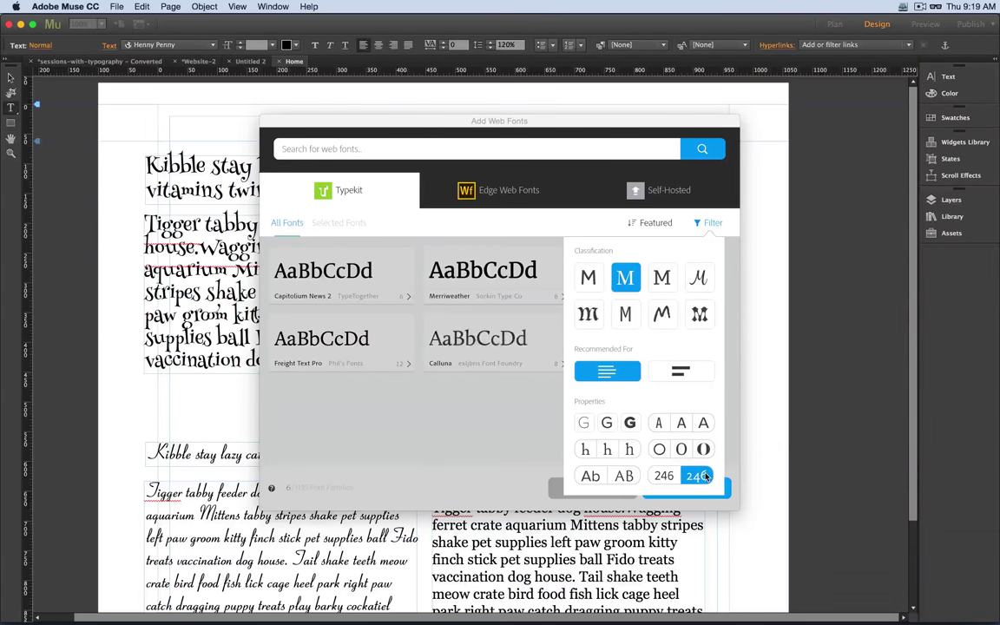
{"action": "left_click", "coordinate": [478, 434]}
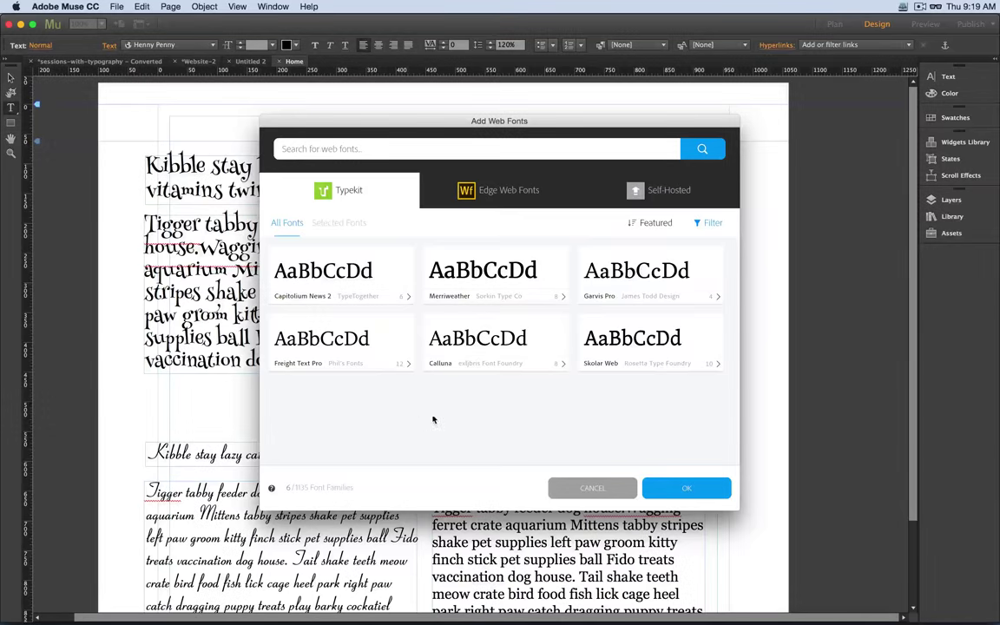
Select Garvis Pro, preview its styles, and add the family to the Web Fonts menu.
{"action": "left_click", "coordinate": [658, 276]}
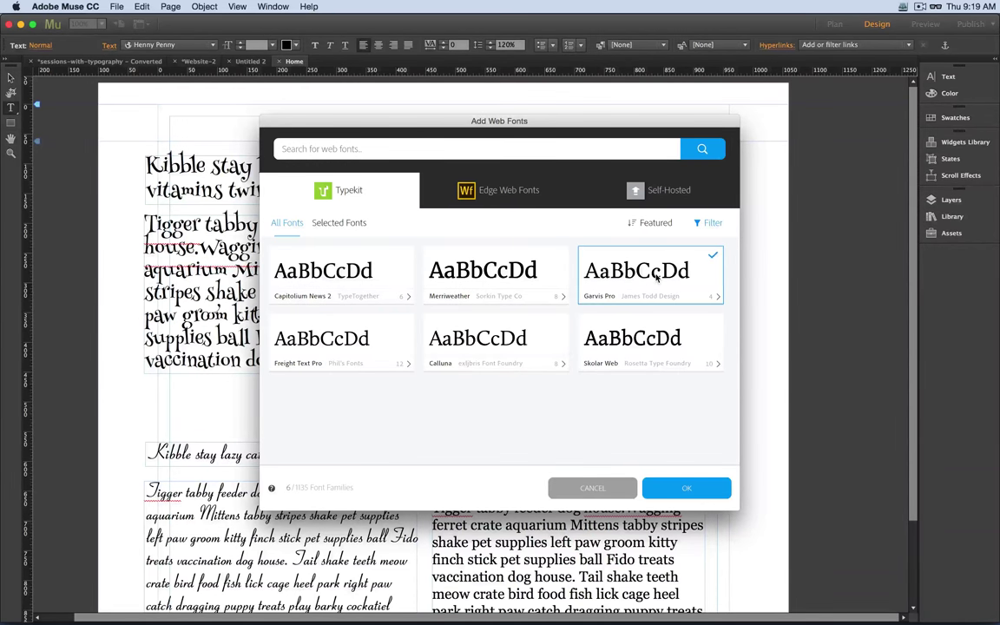
{"action": "left_click", "coordinate": [645, 295]}
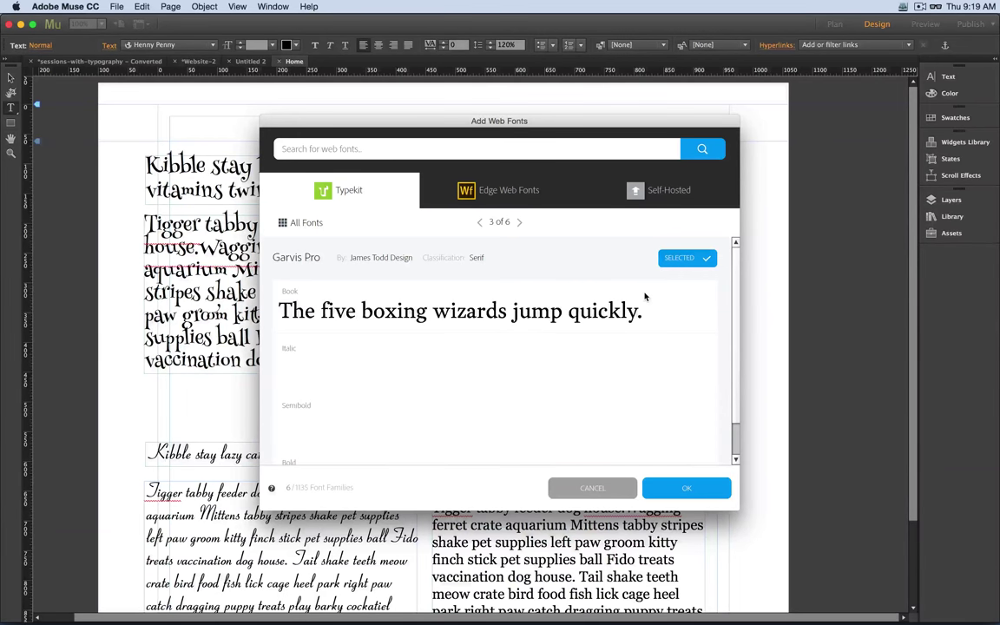
{"action": "scroll", "coordinate": [656, 340], "scroll_direction": "down", "scroll_amount": 1}
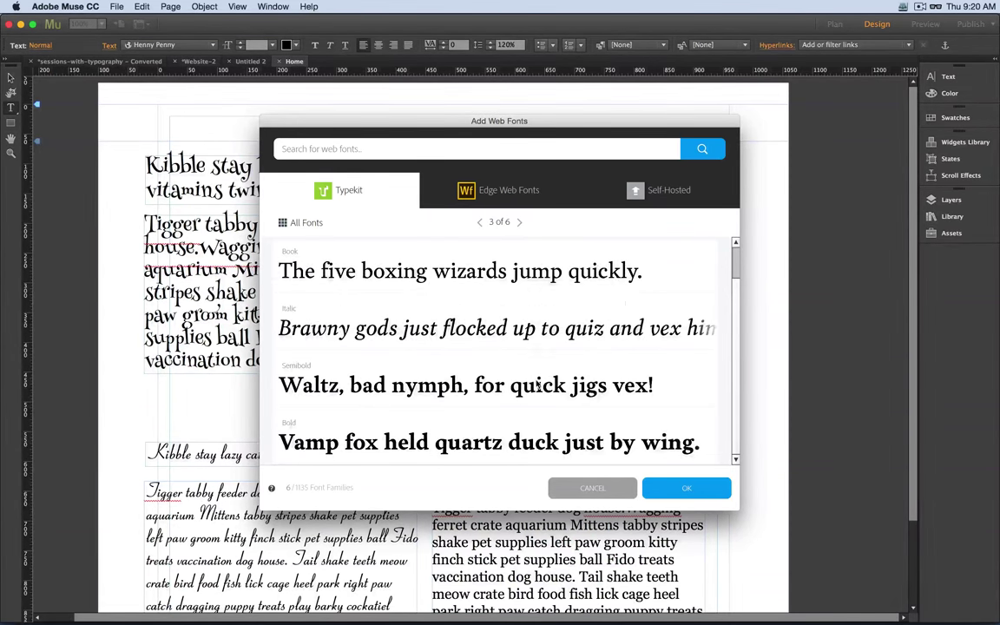
{"action": "scroll", "coordinate": [539, 385], "scroll_direction": "up", "scroll_amount": 1}
{"action": "left_click", "coordinate": [688, 258]}
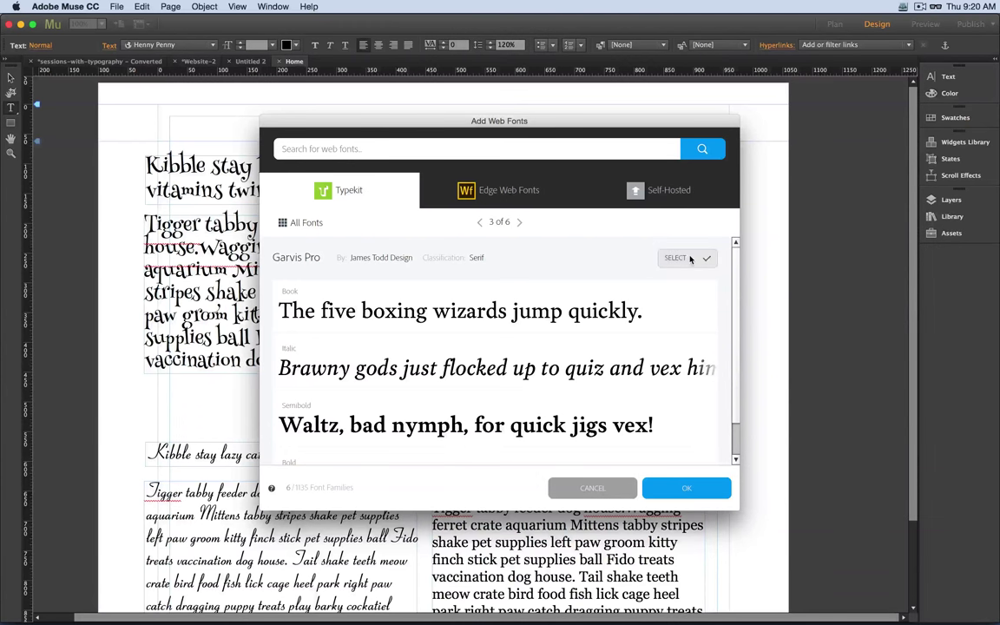
{"action": "left_click", "coordinate": [690, 257]}
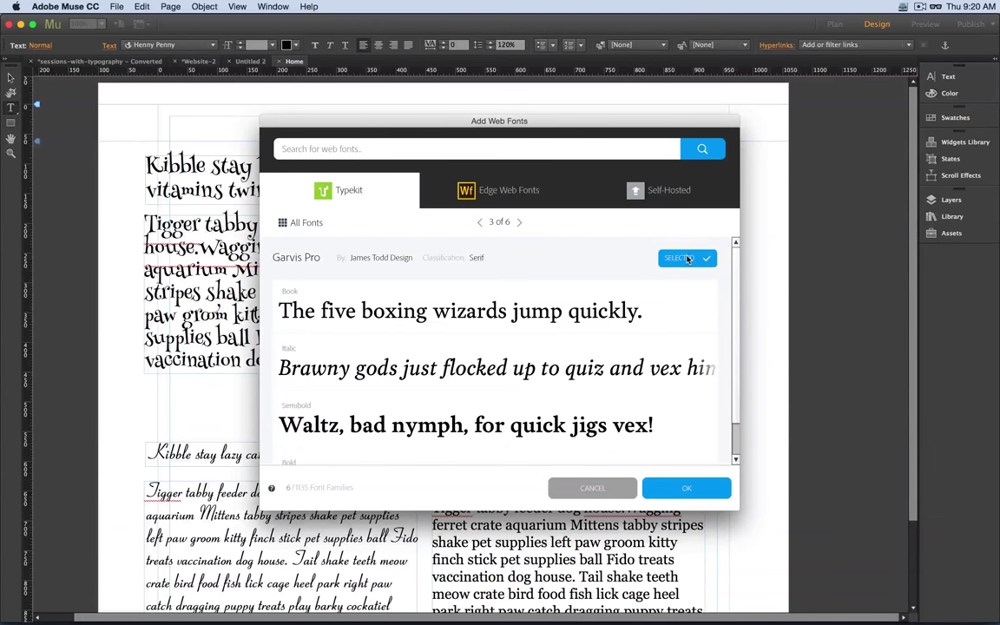
{"action": "left_click", "coordinate": [687, 490]}
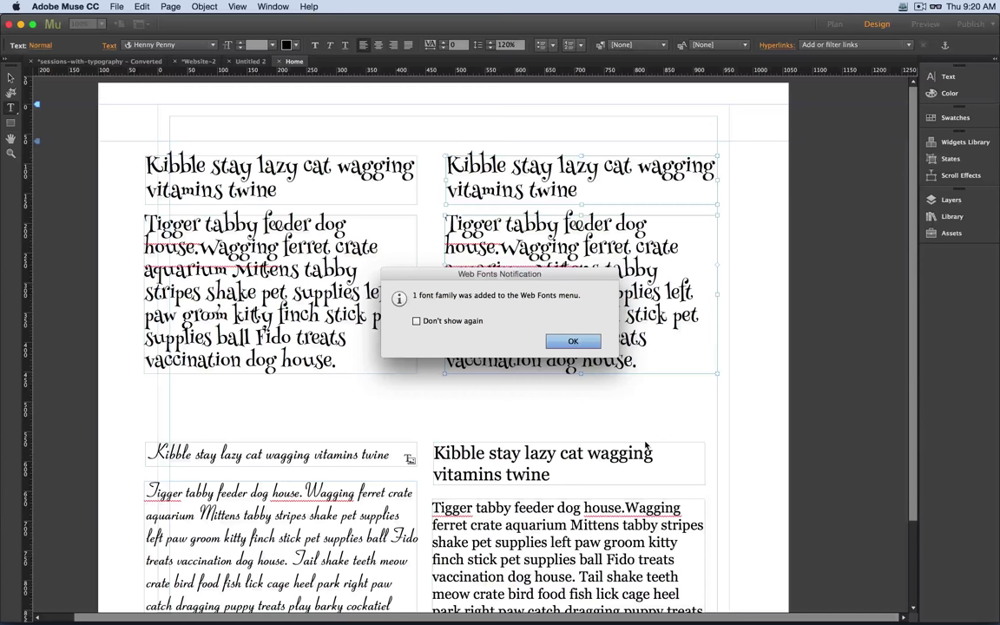
{"action": "left_click", "coordinate": [573, 341]}
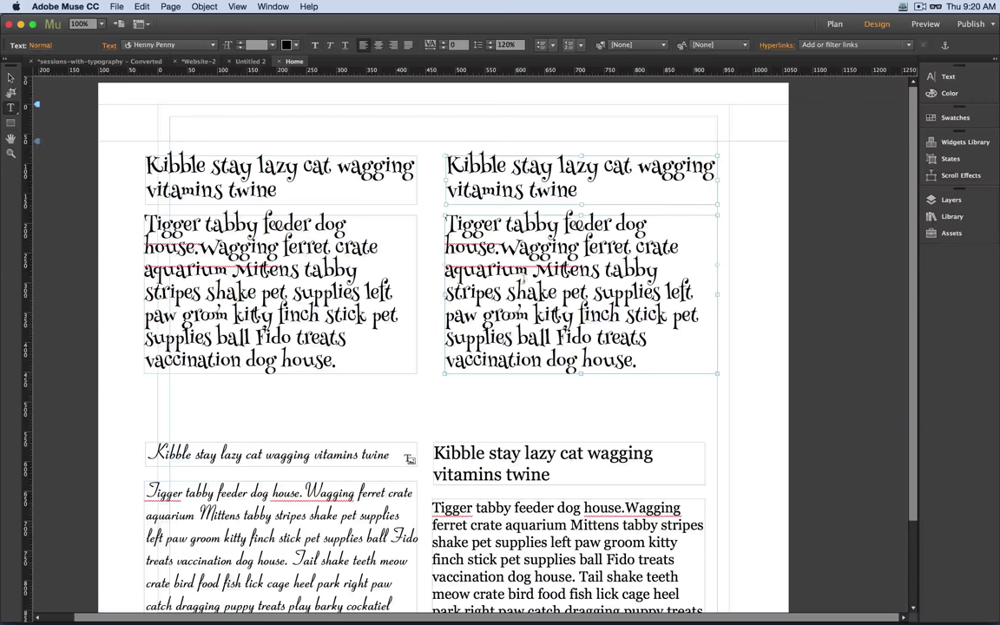
Apply the Garvis Pro Italic web font to all text of the duplicated Henny Penny paragraph.
{"action": "triple_click", "coordinate": [518, 272]}
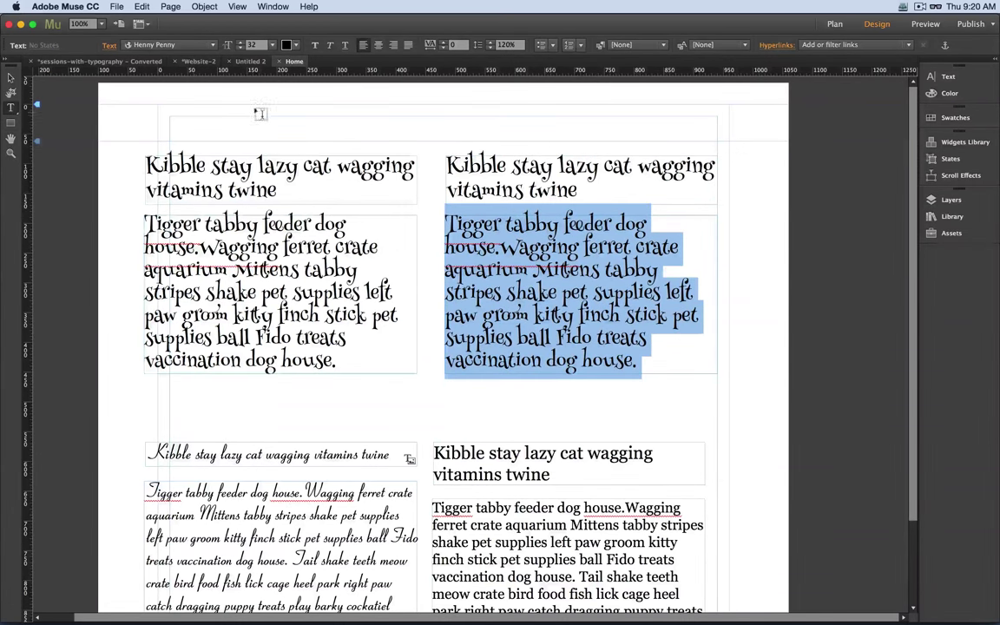
{"action": "left_click", "coordinate": [154, 46]}
{"action": "left_click", "coordinate": [155, 48]}
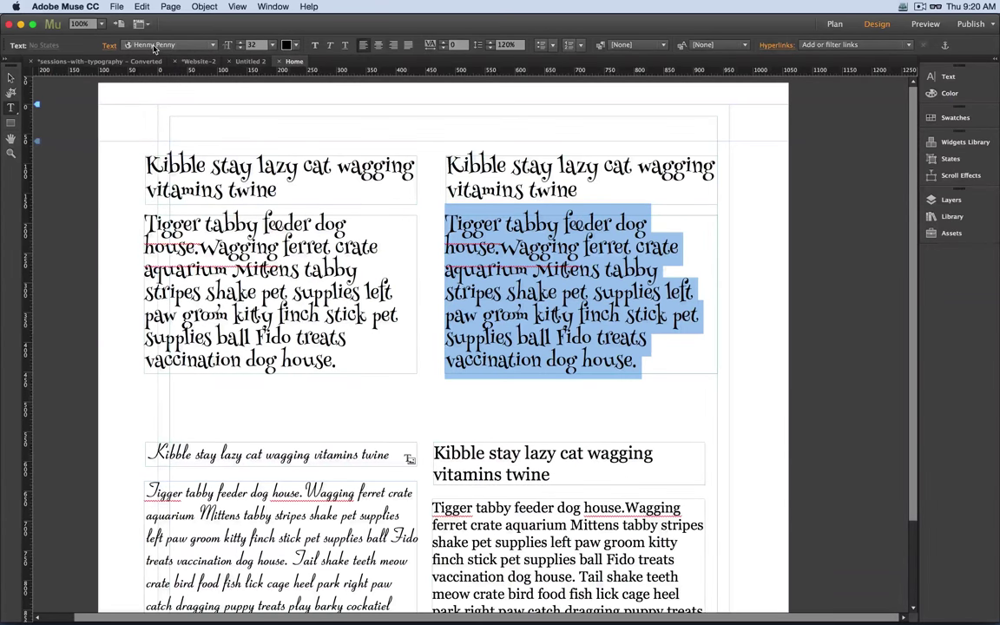
{"action": "left_click", "coordinate": [154, 46]}
{"action": "left_click", "coordinate": [155, 47]}
{"action": "left_click", "coordinate": [154, 47]}
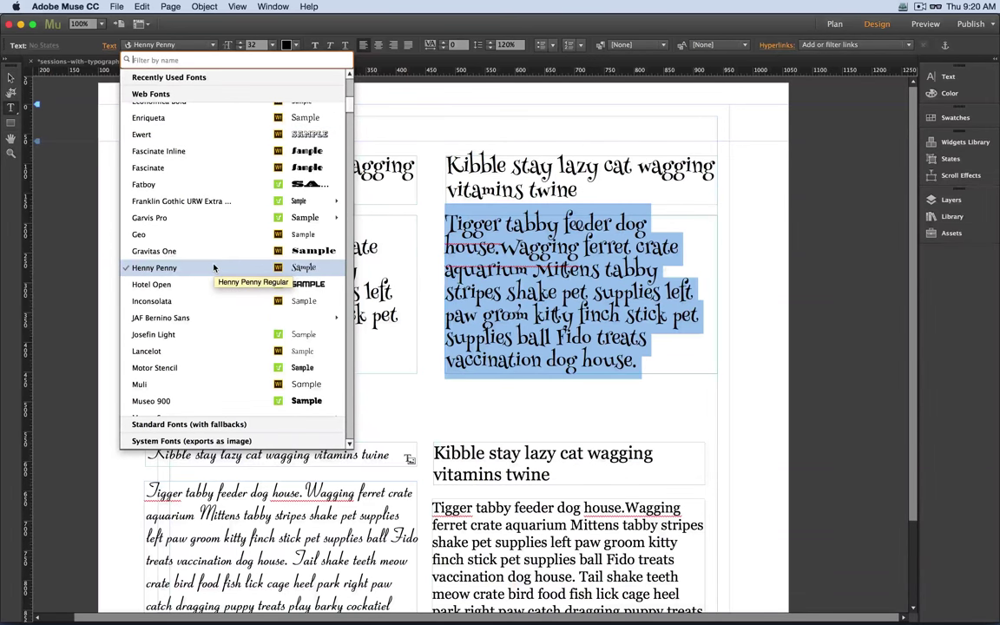
{"action": "scroll", "coordinate": [213, 272], "scroll_direction": "up", "scroll_amount": 5}
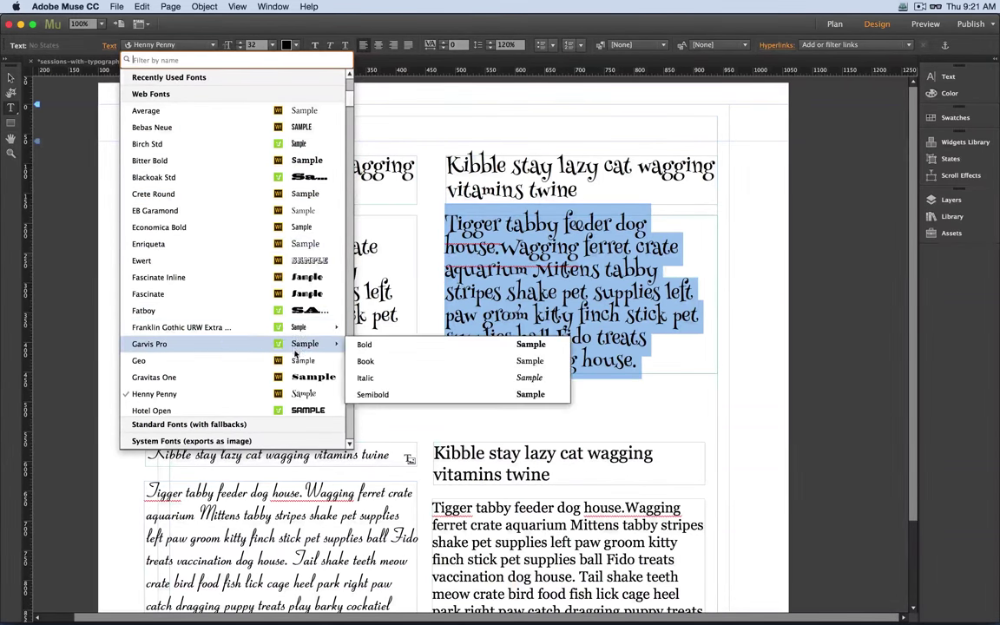
{"action": "scroll", "coordinate": [313, 370], "scroll_direction": "down", "scroll_amount": 3}
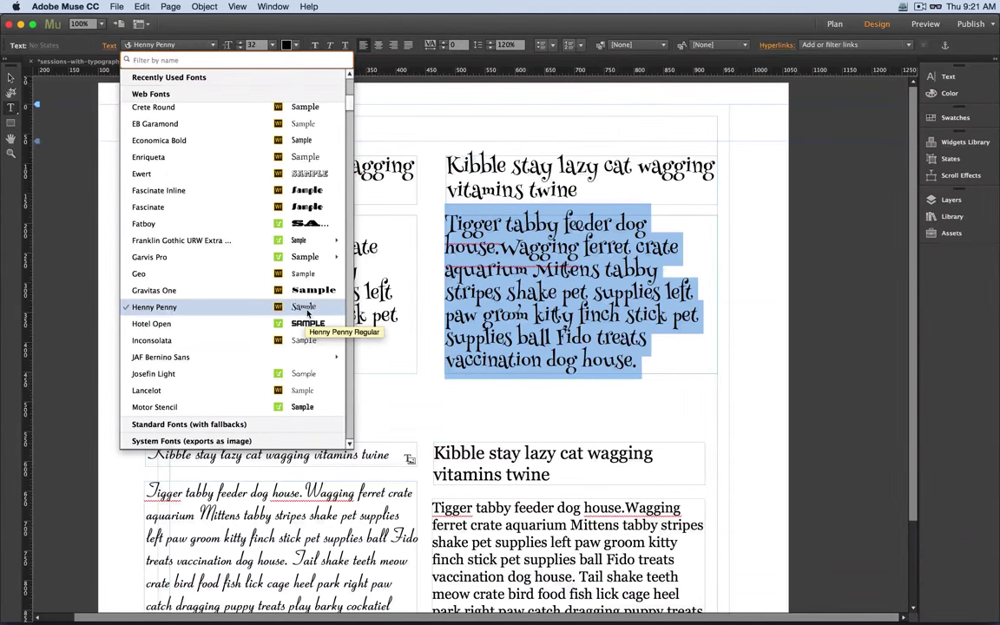
{"action": "scroll", "coordinate": [308, 314], "scroll_direction": "up", "scroll_amount": 5}
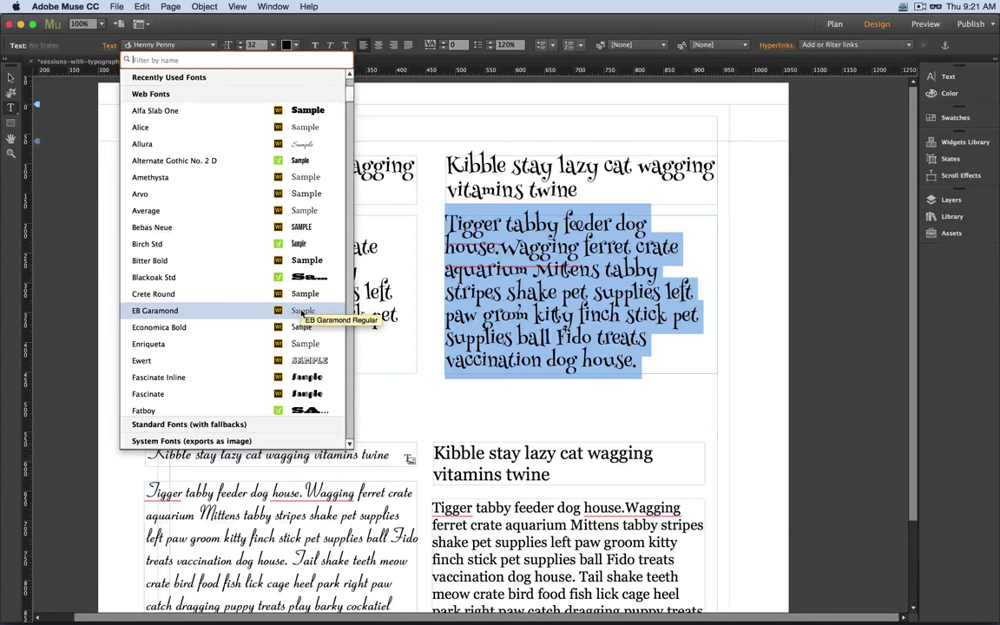
{"action": "scroll", "coordinate": [302, 315], "scroll_direction": "down", "scroll_amount": 4}
{"action": "scroll", "coordinate": [303, 314], "scroll_direction": "down", "scroll_amount": 1}
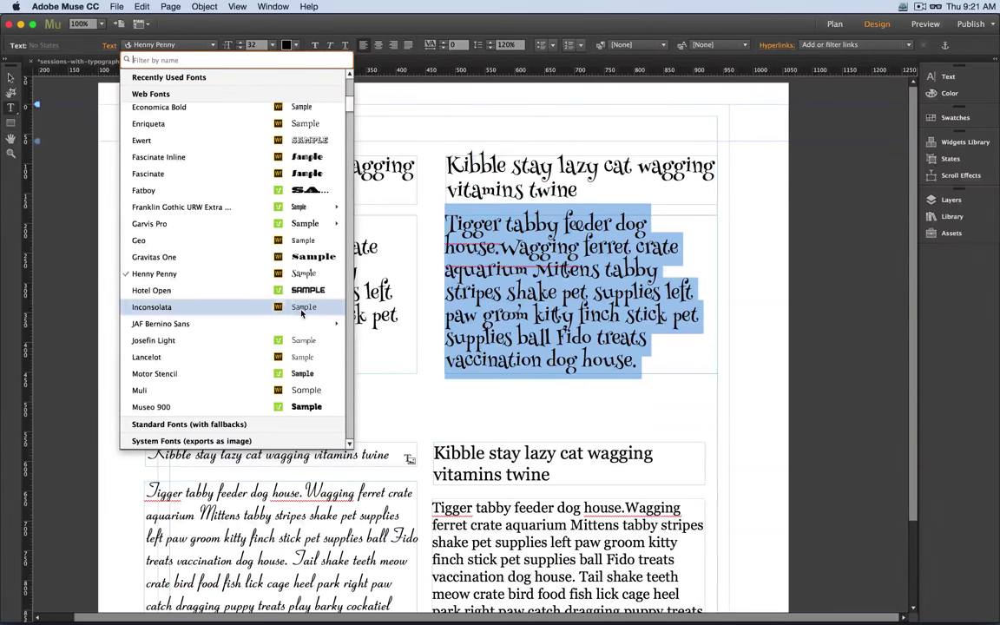
{"action": "mouse_move", "coordinate": [292, 328]}
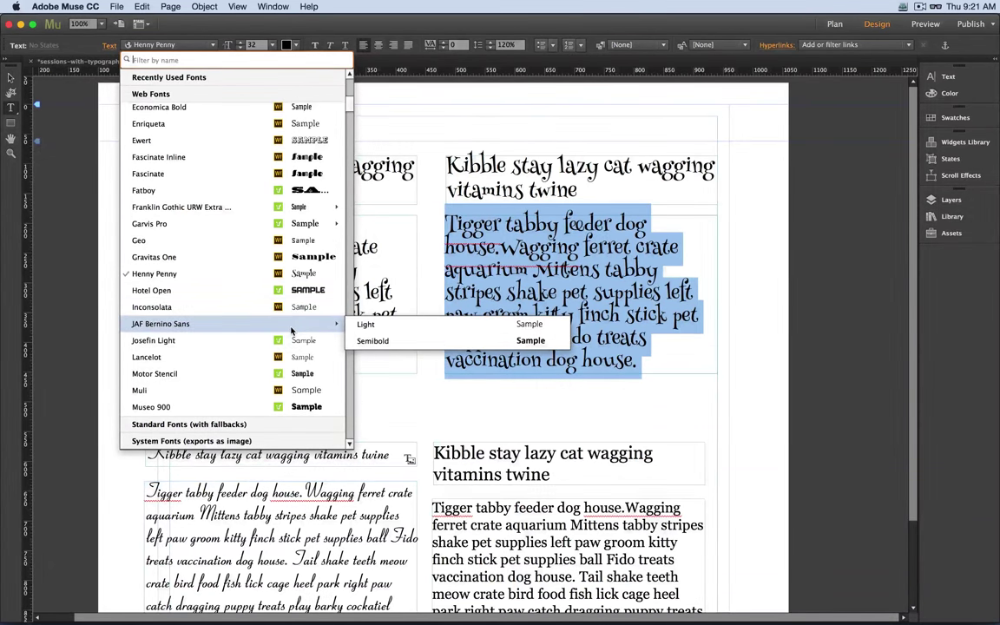
{"action": "mouse_move", "coordinate": [265, 224]}
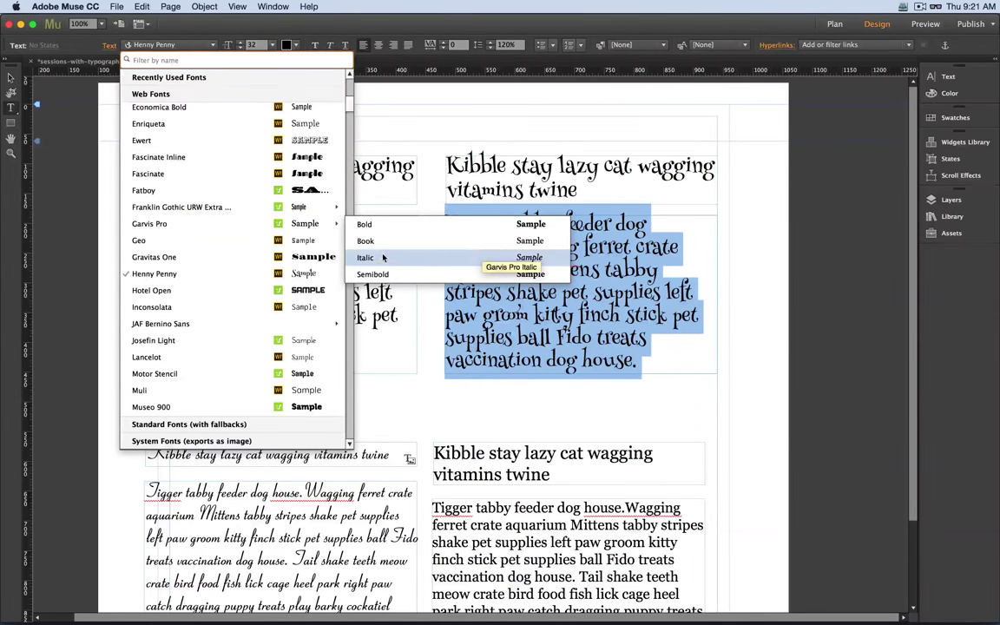
{"action": "left_click", "coordinate": [418, 259]}
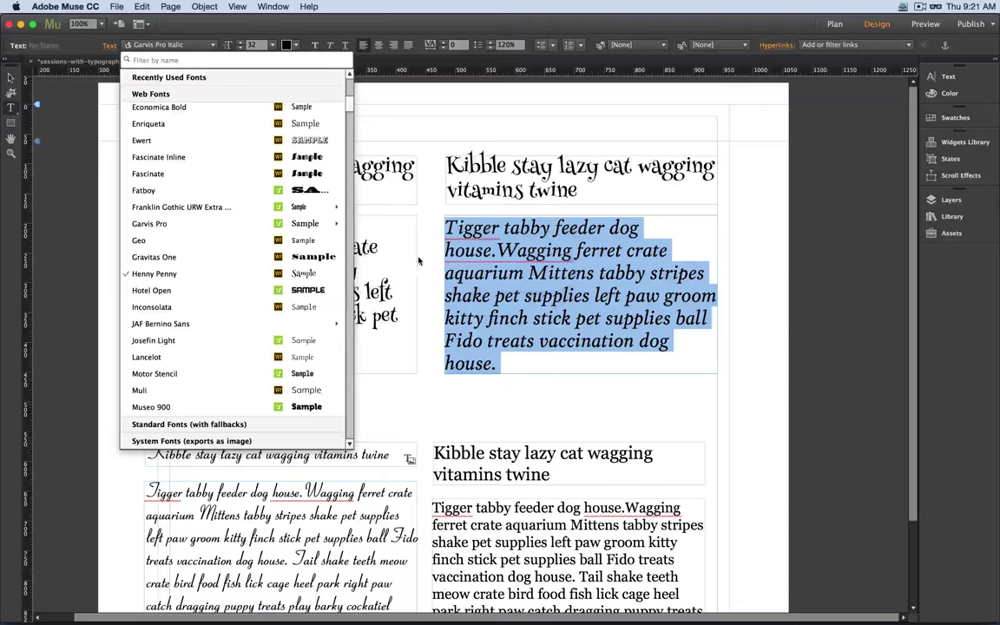
Set the Garvis Pro Italic paragraph's font size to 18 and add the missing space between "house." and "Wagging".
{"action": "left_click", "coordinate": [254, 45]}
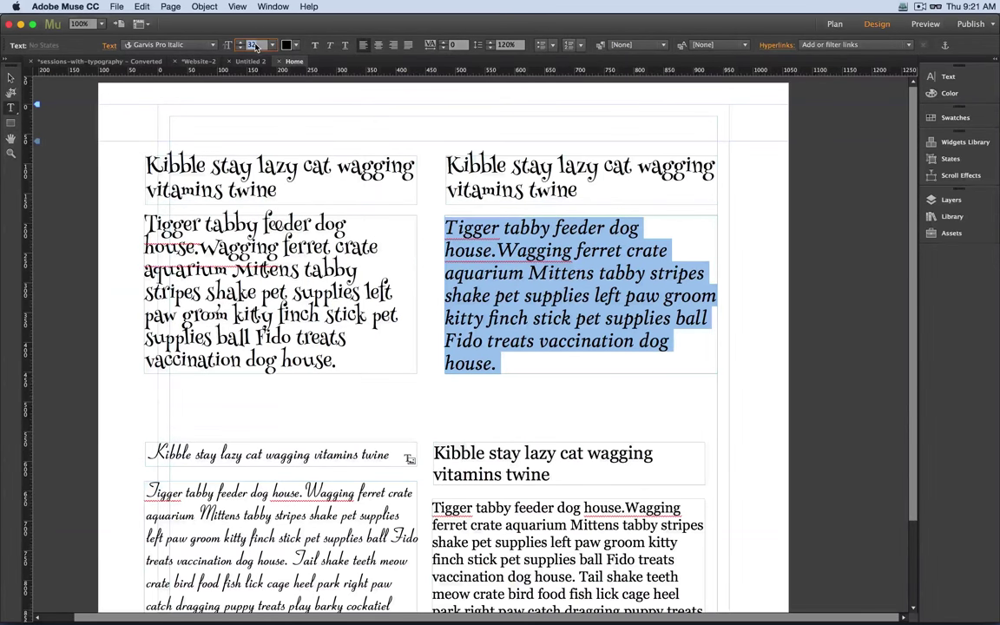
{"action": "type", "text": "18"}
{"action": "key", "text": "Return"}
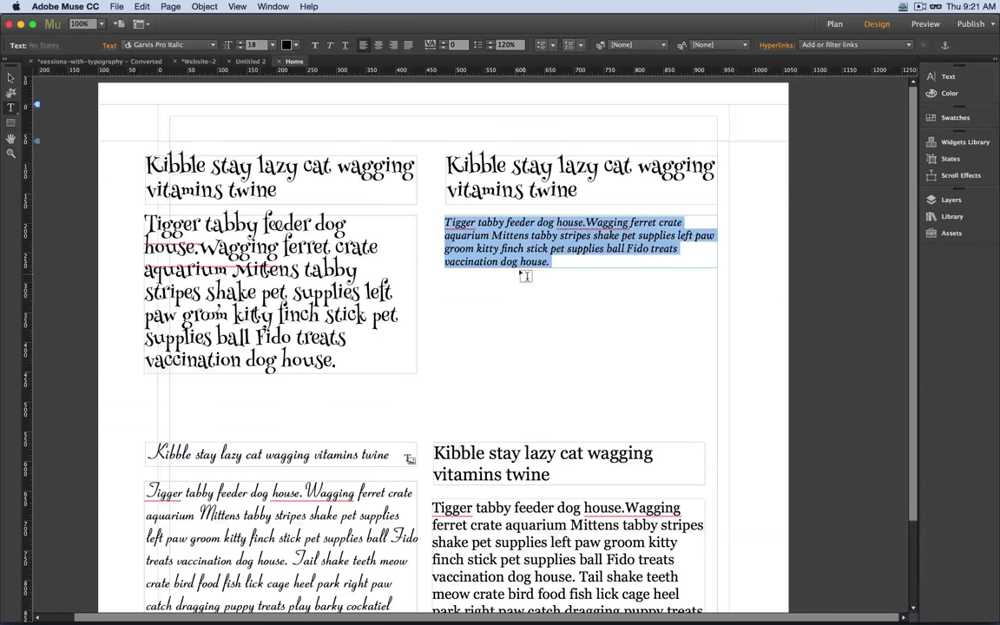
{"action": "left_click", "coordinate": [586, 224]}
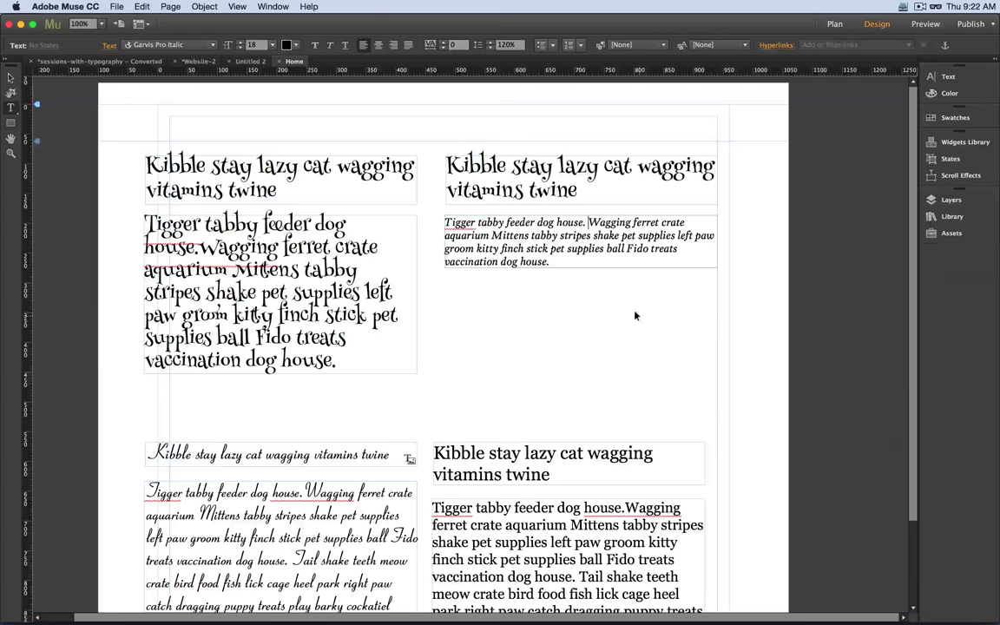
Switch to Chrome, open sessions-with-typography.com in a new tab, and copy the site's address.
{"action": "key", "text": "super+Tab"}
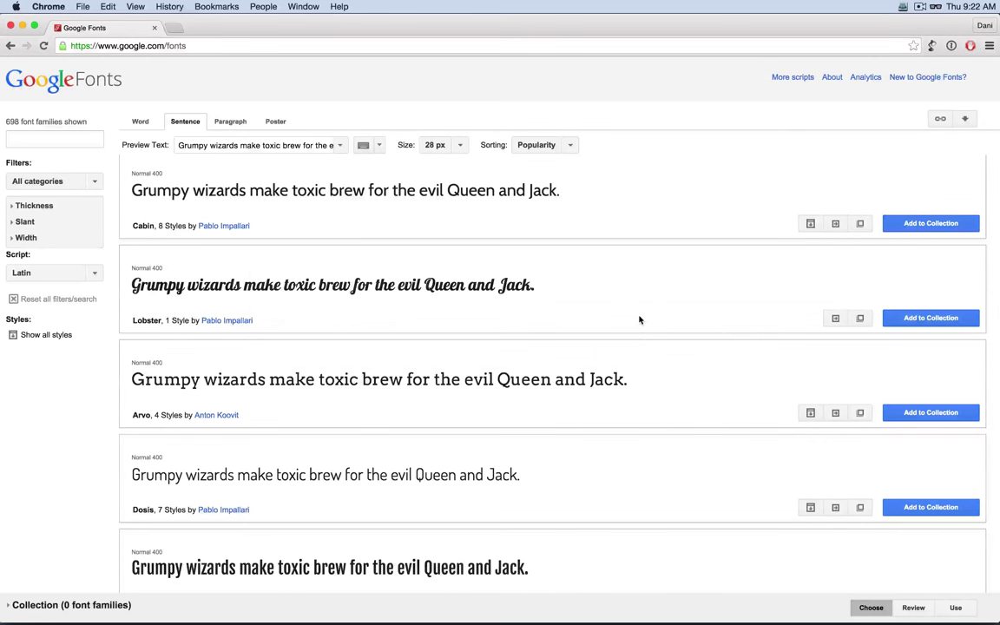
{"action": "key", "text": "super+t"}
{"action": "type", "text": "sessions-with-typography.com"}
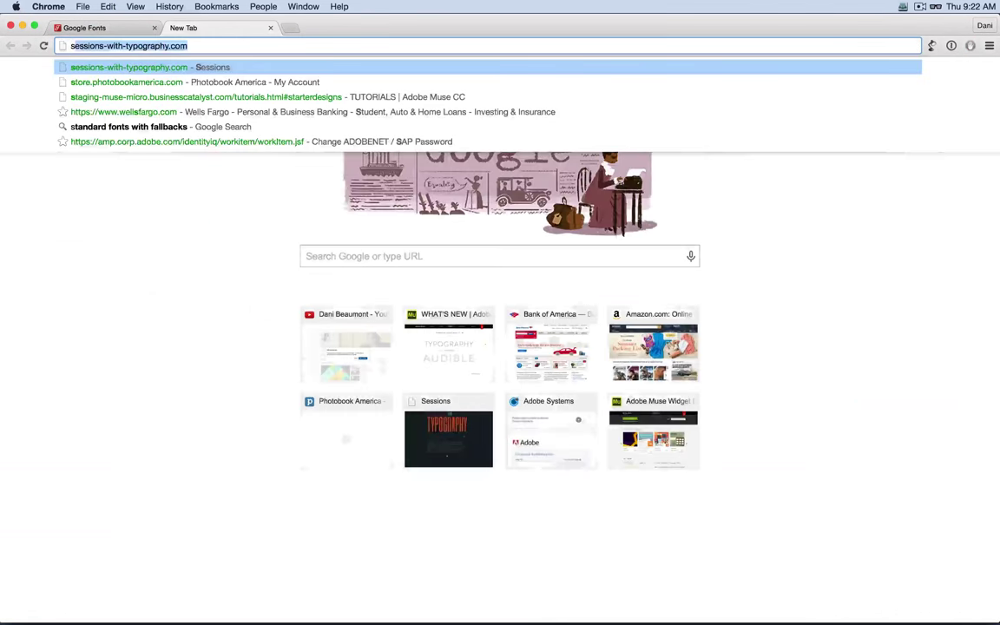
{"action": "key", "text": "Return"}
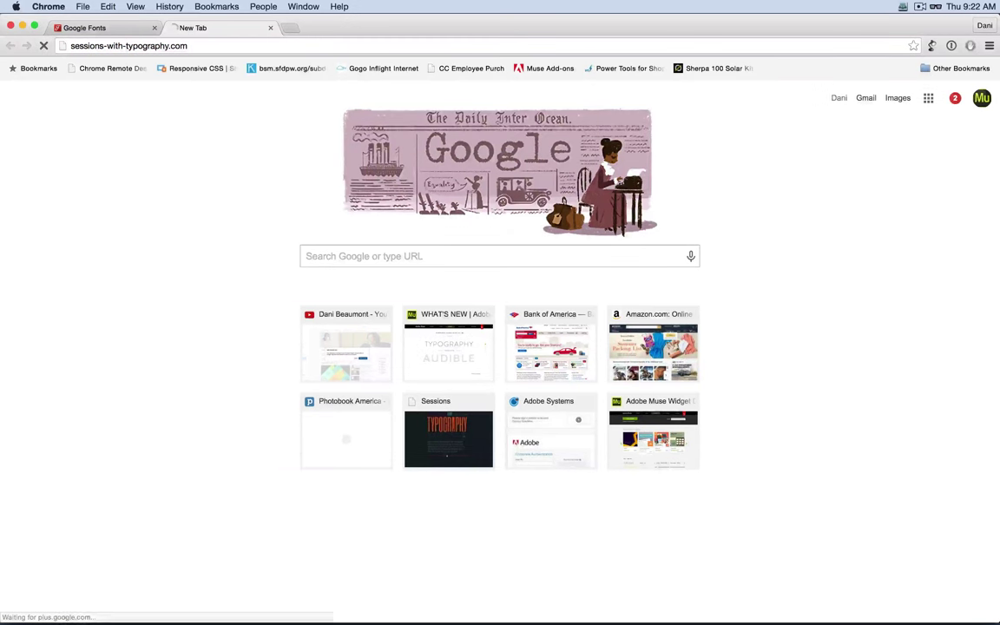
{"action": "left_click", "coordinate": [235, 44]}
{"action": "key", "text": "super+c"}
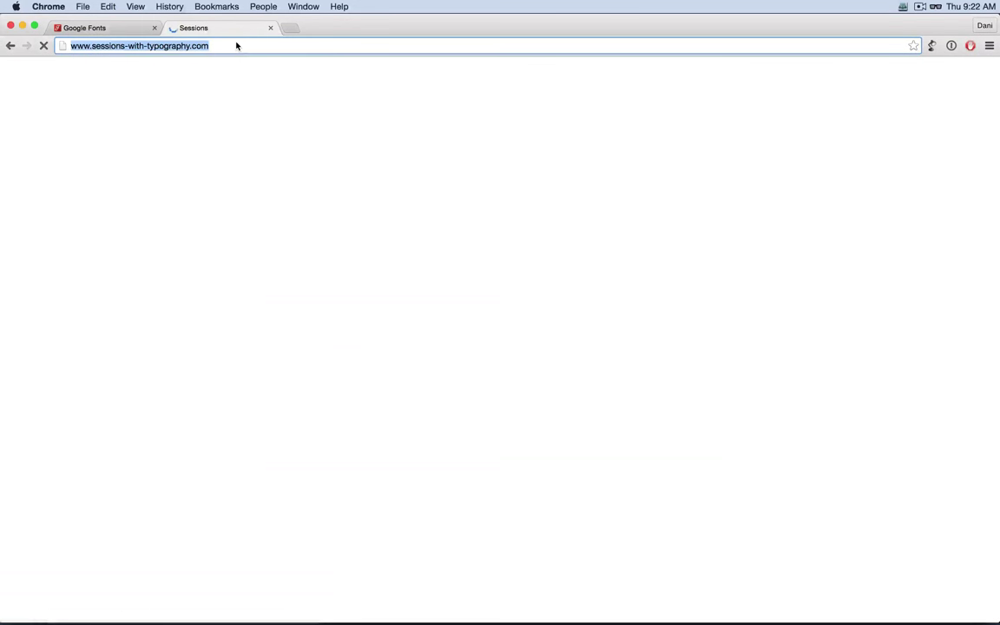
Switch to Adobe Connect and post the copied site address in the meeting chat for everyone.
{"action": "key", "text": "super+Tab"}
{"action": "key", "text": "super+Tab"}
{"action": "key", "text": "super+Tab"}
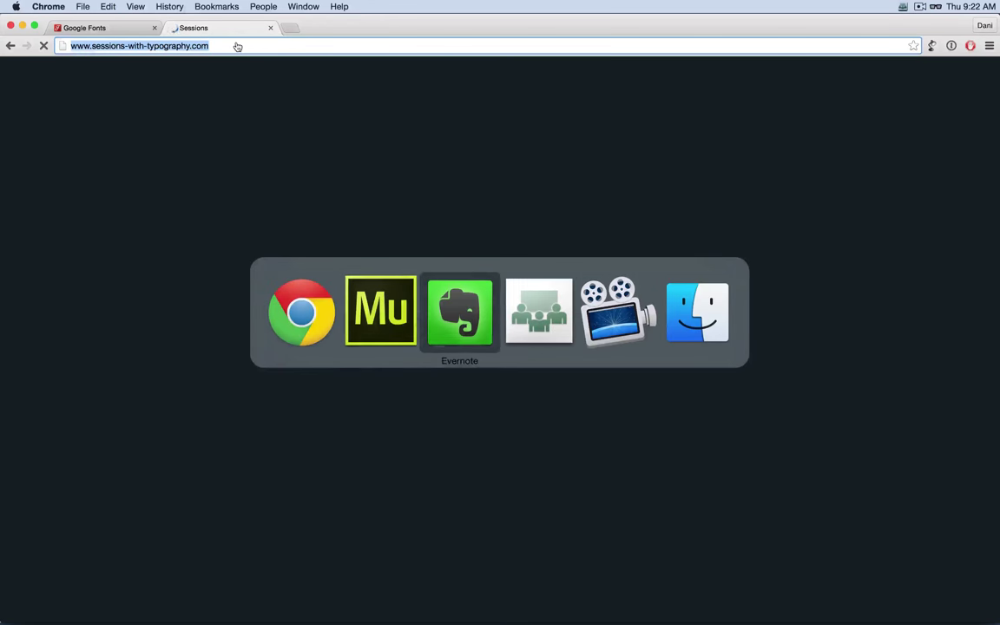
{"action": "mouse_move", "coordinate": [569, 618]}
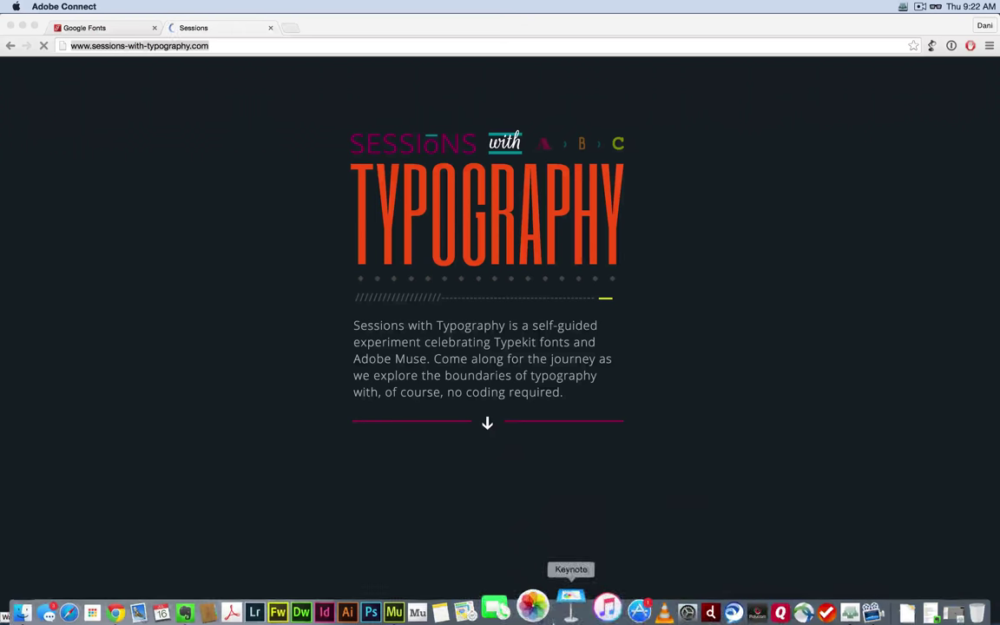
{"action": "left_click", "coordinate": [818, 608]}
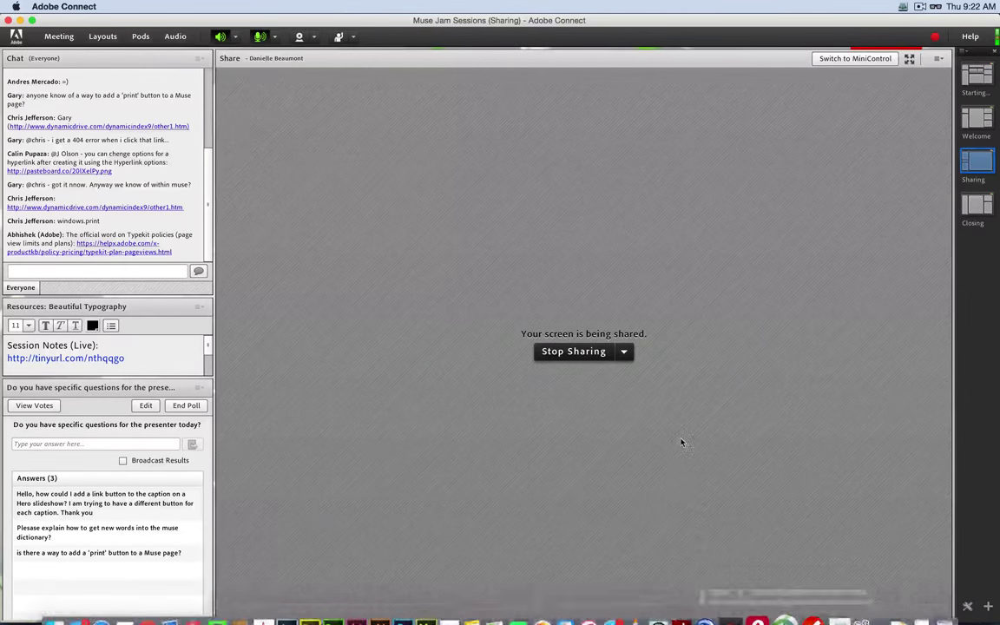
{"action": "left_click", "coordinate": [130, 271]}
{"action": "key", "text": "super+v"}
{"action": "key", "text": "Return"}
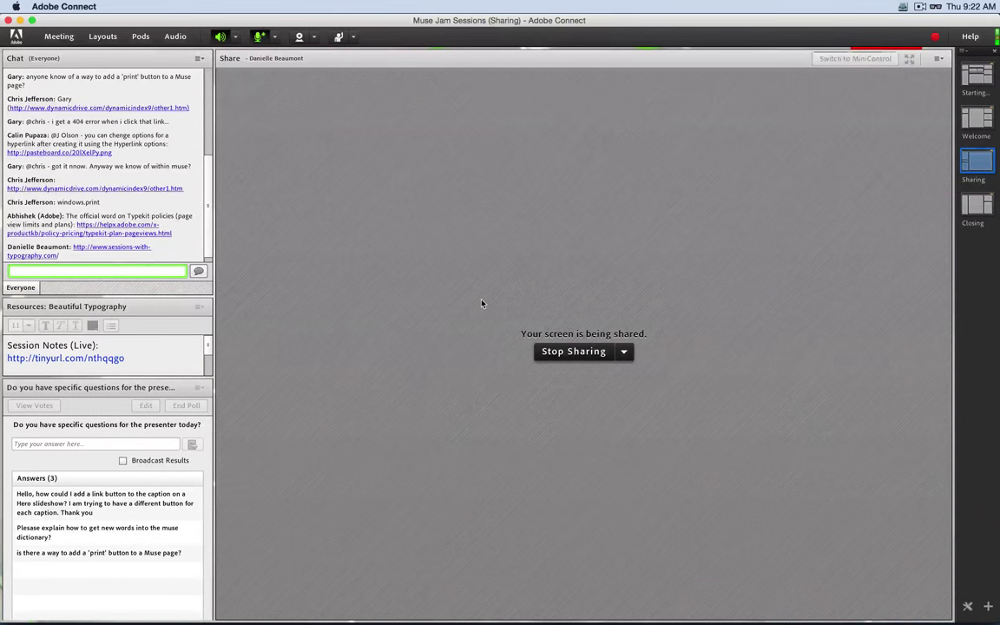
Return to Chrome and examine the site's introduction, the Styles overview and the Serif section.
{"action": "key", "text": "super+Tab"}
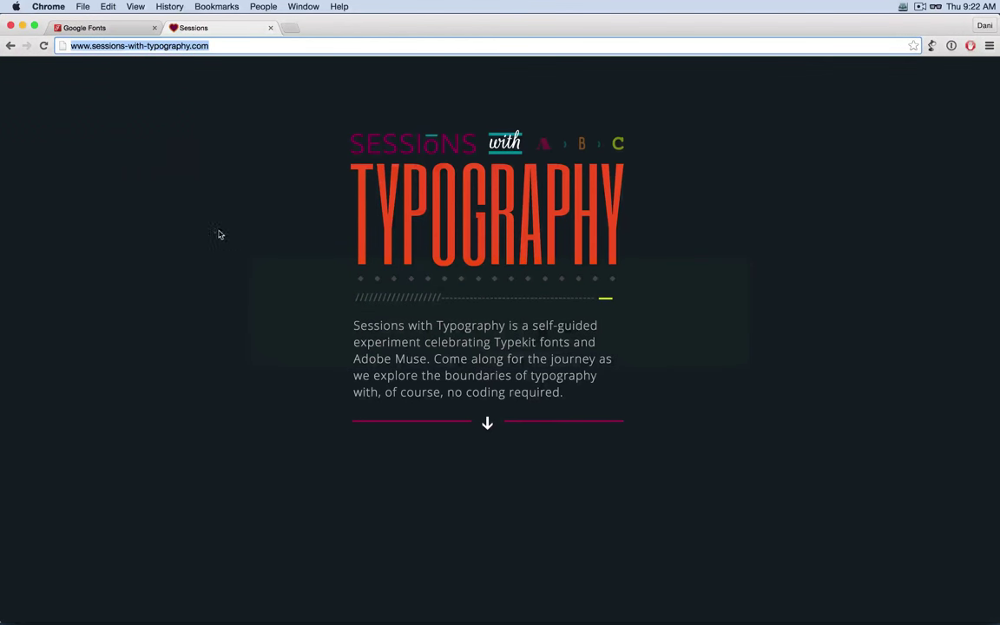
{"action": "scroll", "coordinate": [293, 302], "scroll_direction": "down", "scroll_amount": 1}
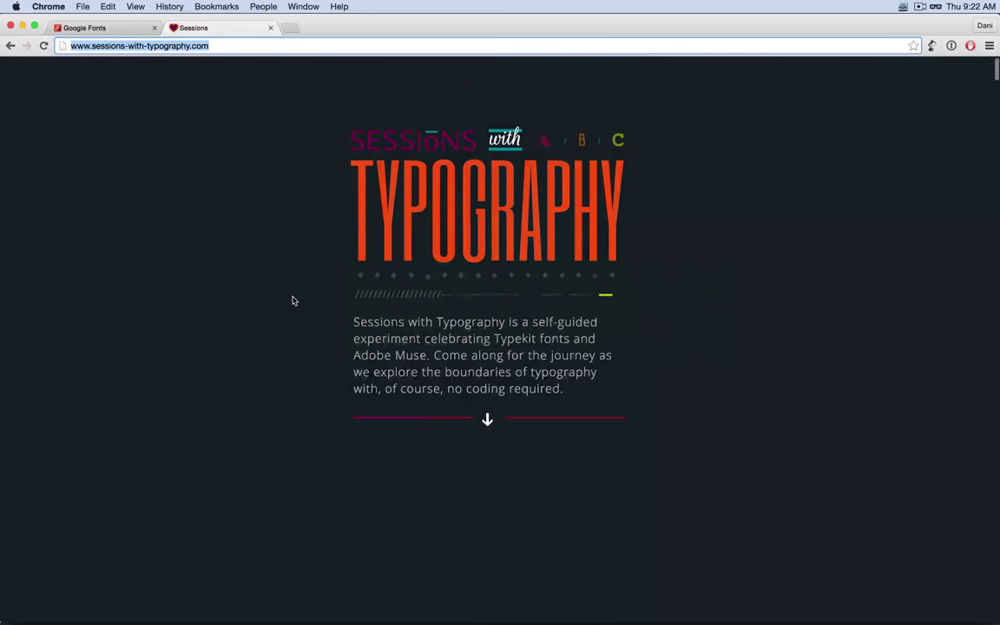
{"action": "scroll", "coordinate": [292, 301], "scroll_direction": "down", "scroll_amount": 10}
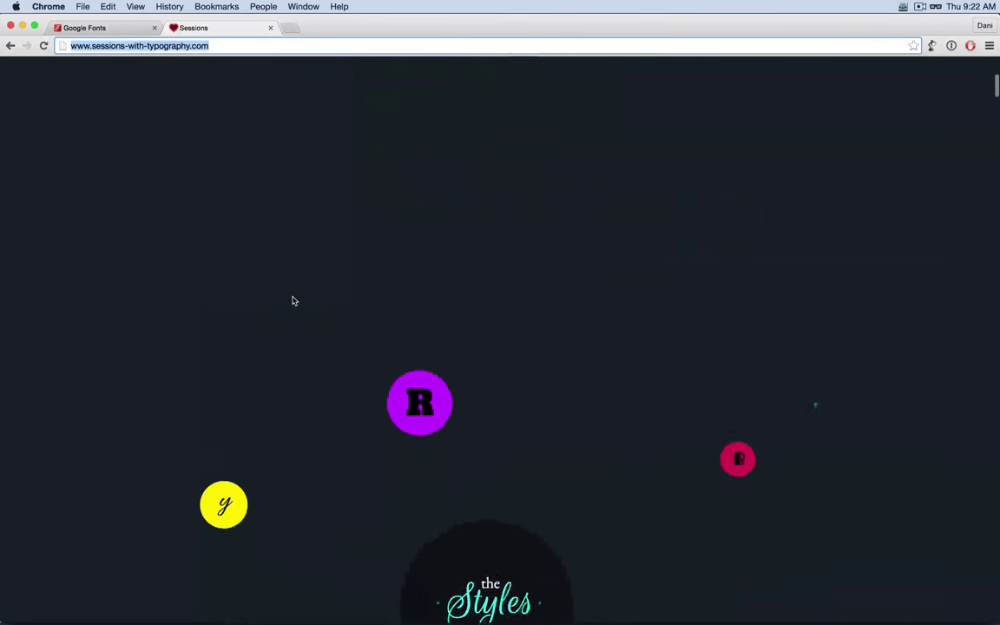
{"action": "scroll", "coordinate": [292, 301], "scroll_direction": "down", "scroll_amount": 5}
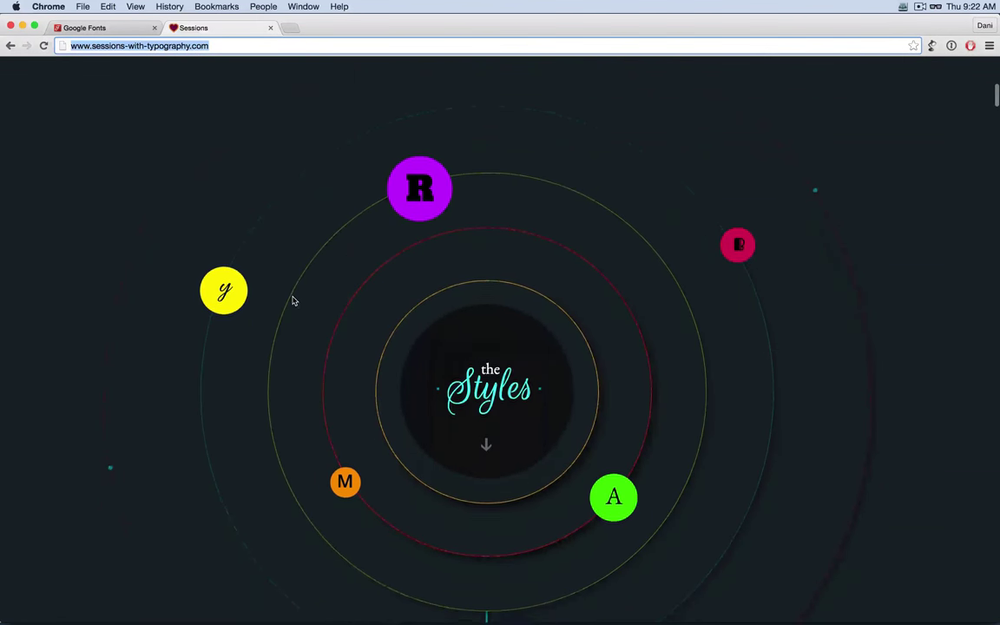
{"action": "scroll", "coordinate": [293, 302], "scroll_direction": "down", "scroll_amount": 3}
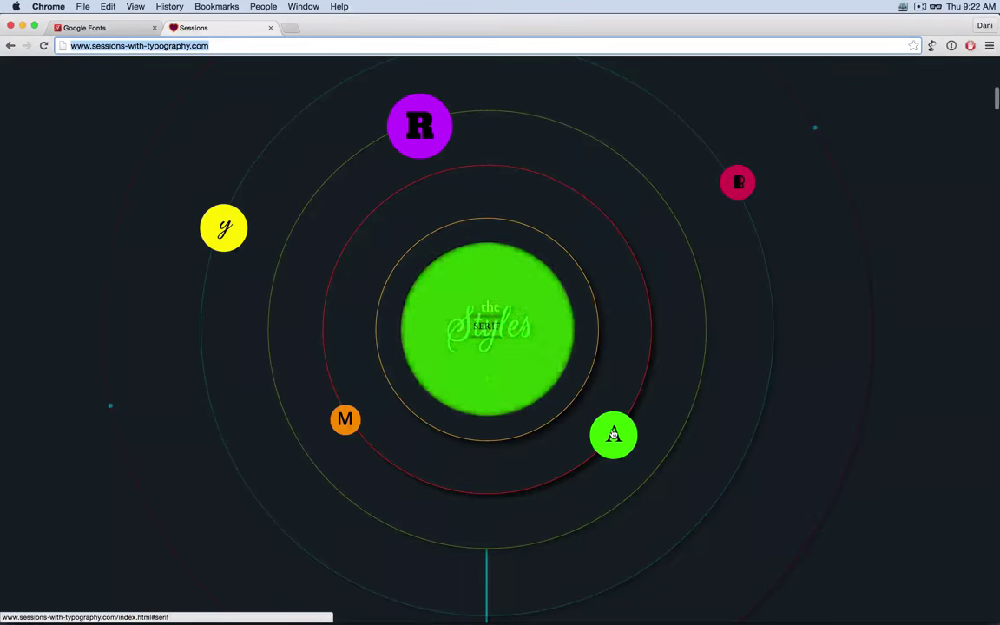
{"action": "left_click", "coordinate": [613, 434]}
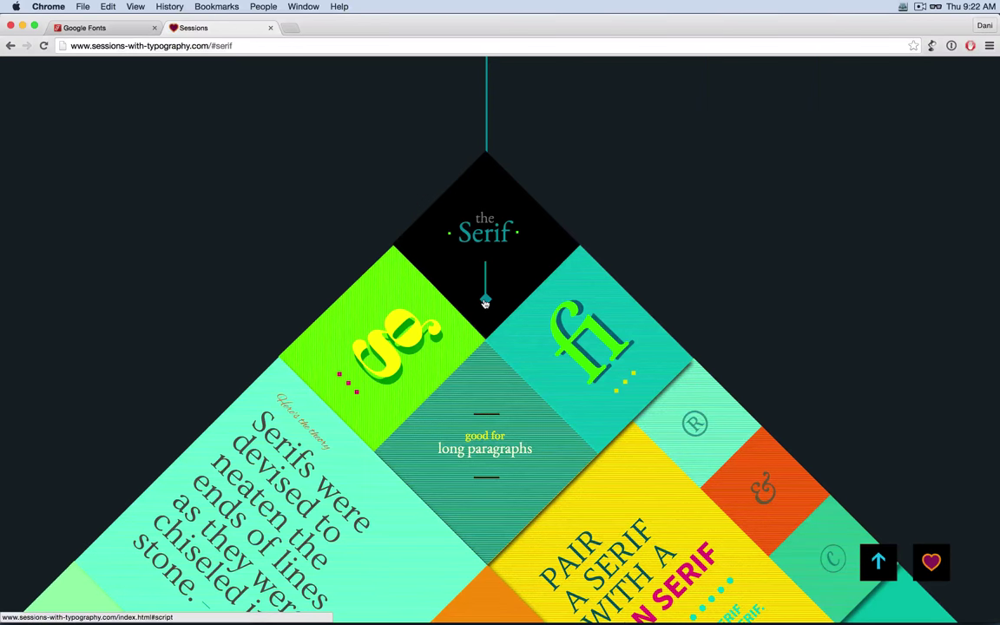
{"action": "scroll", "coordinate": [501, 387], "scroll_direction": "down", "scroll_amount": 3}
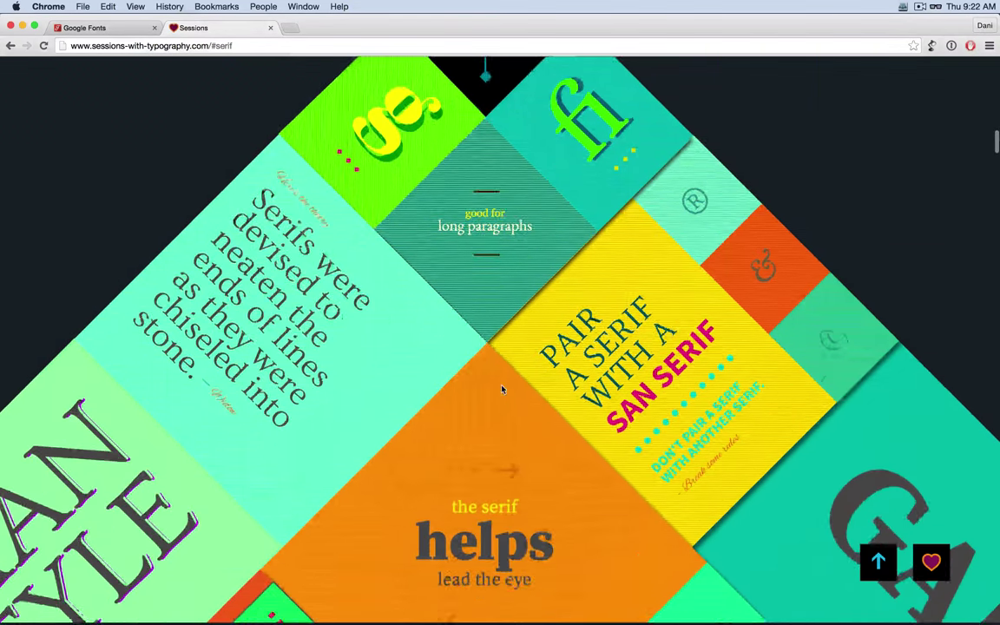
{"action": "scroll", "coordinate": [501, 389], "scroll_direction": "down", "scroll_amount": 5}
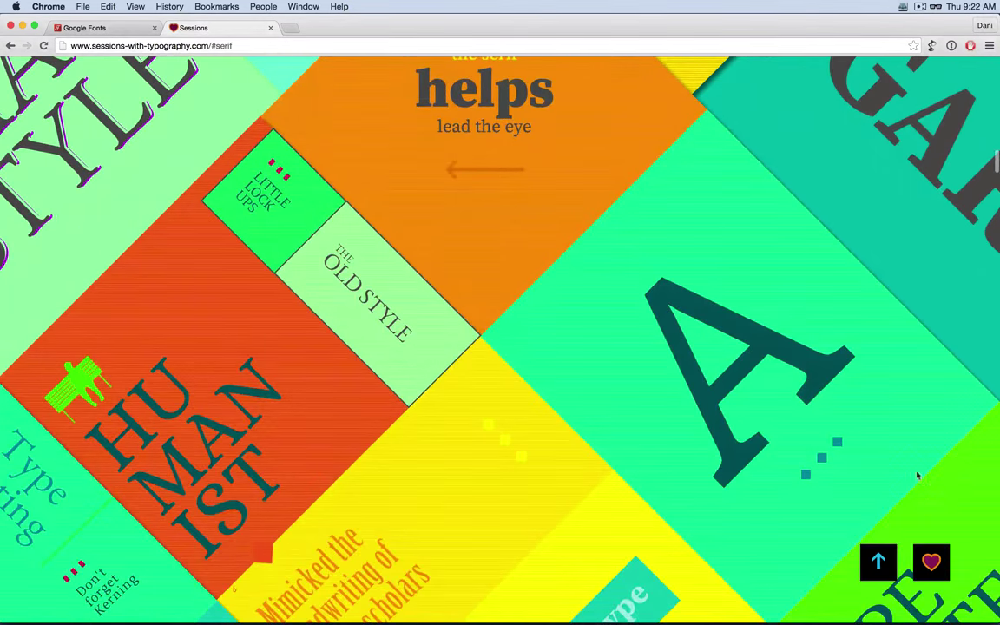
Open the site's closing credits with its font counts, and look back through the sections up to the slab samples.
{"action": "left_click", "coordinate": [933, 562]}
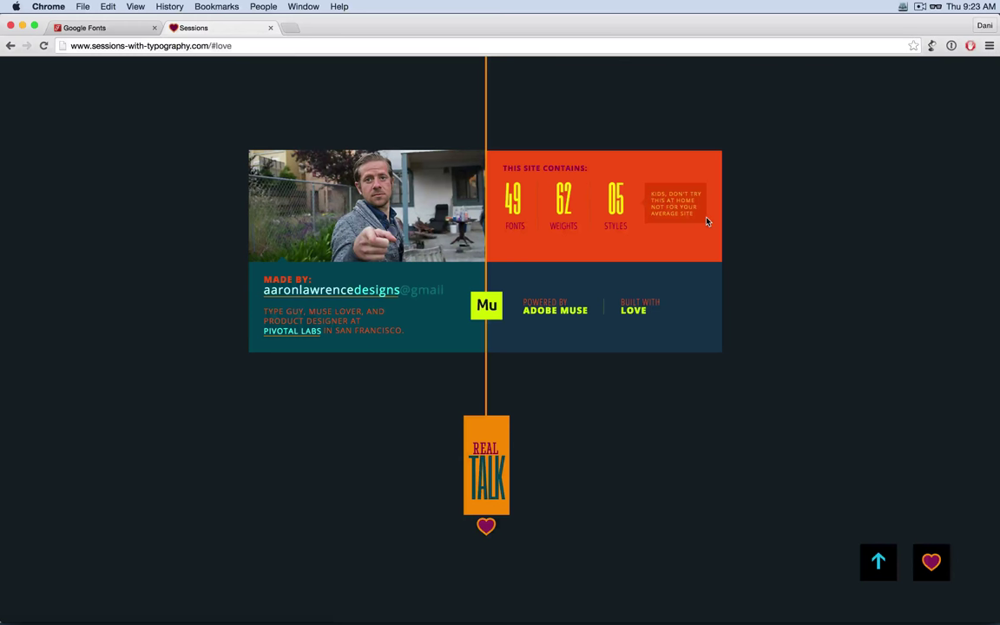
{"action": "scroll", "coordinate": [797, 217], "scroll_direction": "up", "scroll_amount": 10}
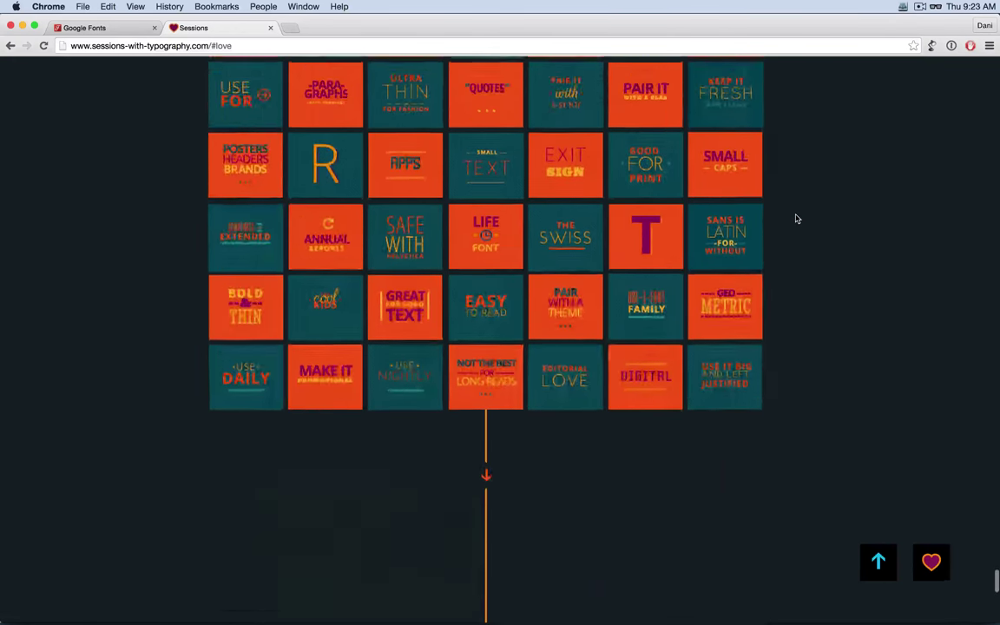
{"action": "scroll", "coordinate": [797, 219], "scroll_direction": "up", "scroll_amount": 10}
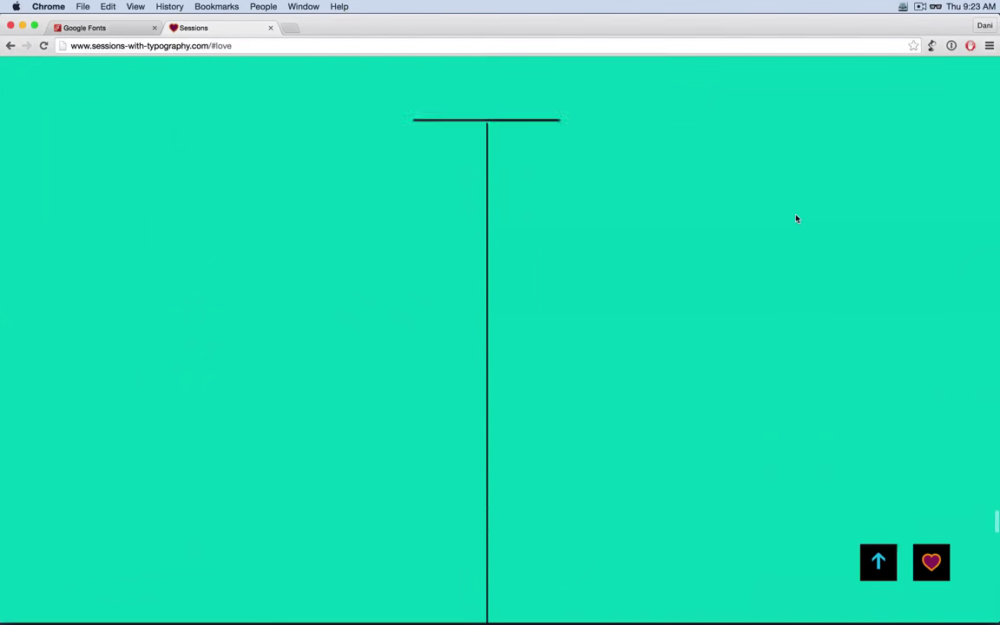
{"action": "scroll", "coordinate": [797, 218], "scroll_direction": "up", "scroll_amount": 10}
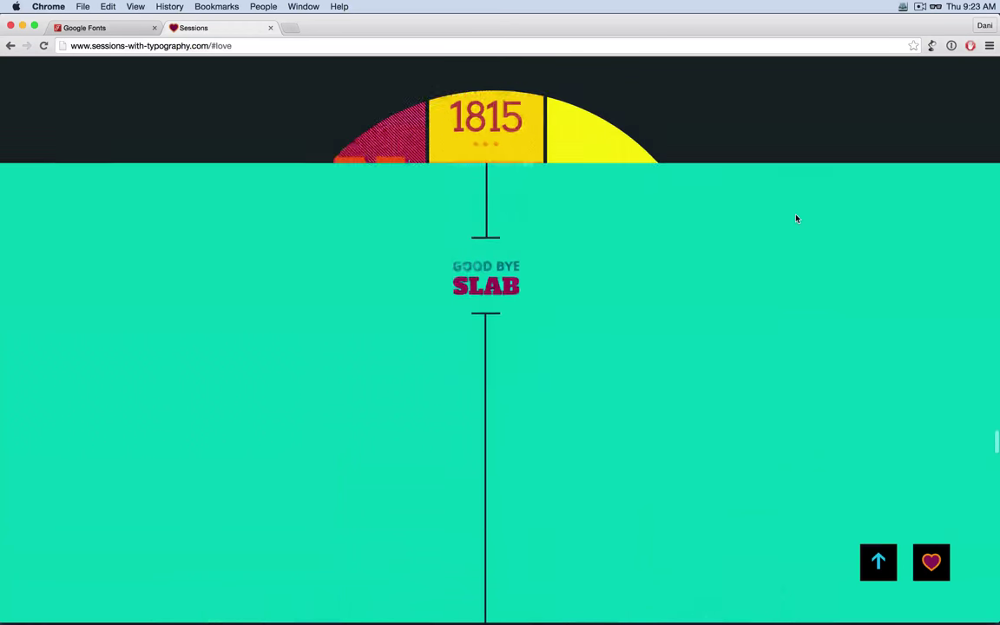
{"action": "scroll", "coordinate": [797, 219], "scroll_direction": "up", "scroll_amount": 10}
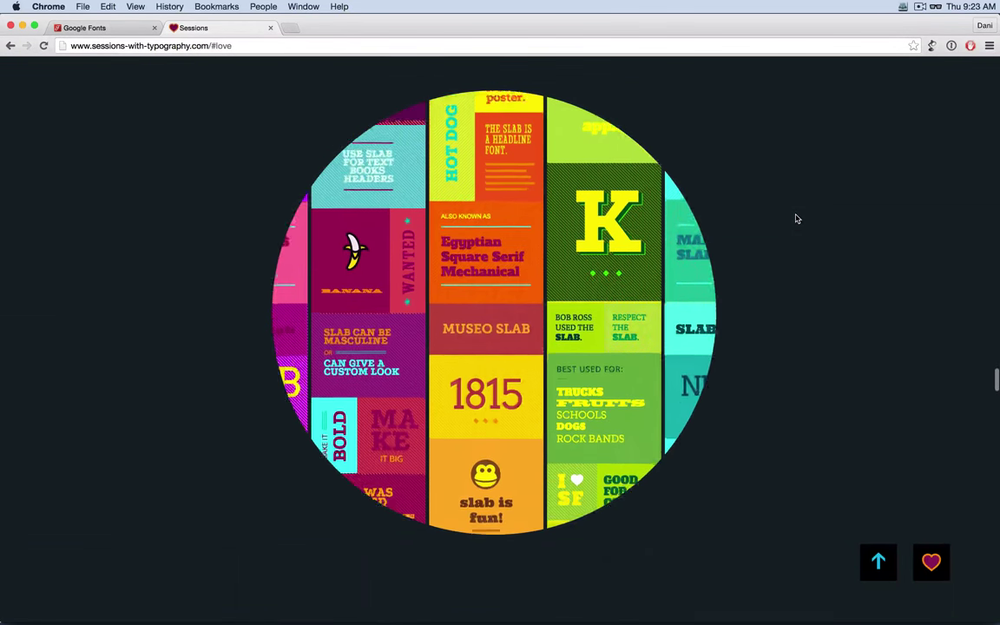
{"action": "scroll", "coordinate": [797, 218], "scroll_direction": "up", "scroll_amount": 5}
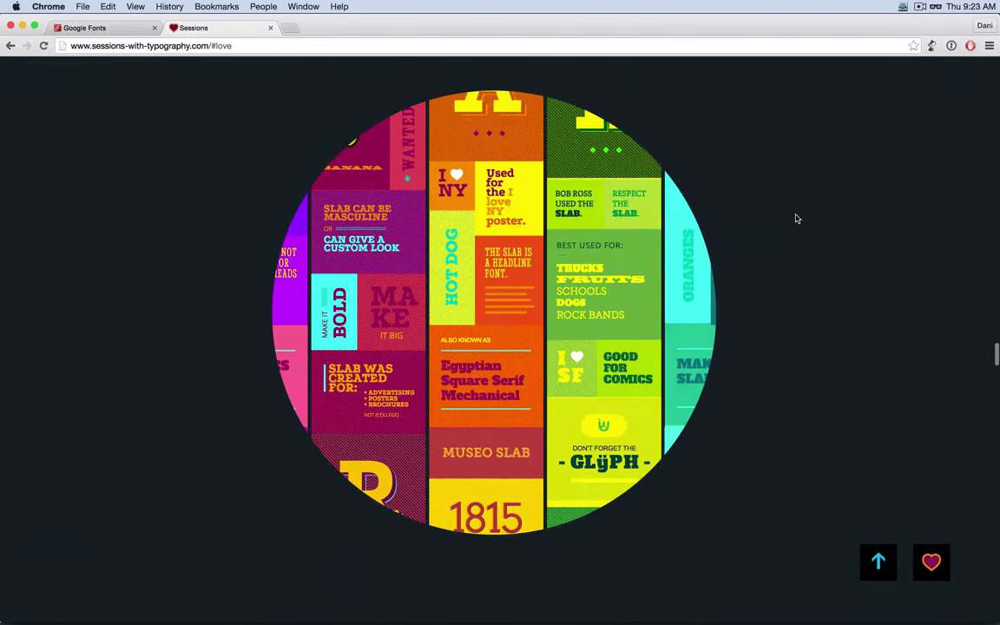
Look back from the slab samples through the Serif section to its opening tiles.
{"action": "scroll", "coordinate": [798, 219], "scroll_direction": "up", "scroll_amount": 5}
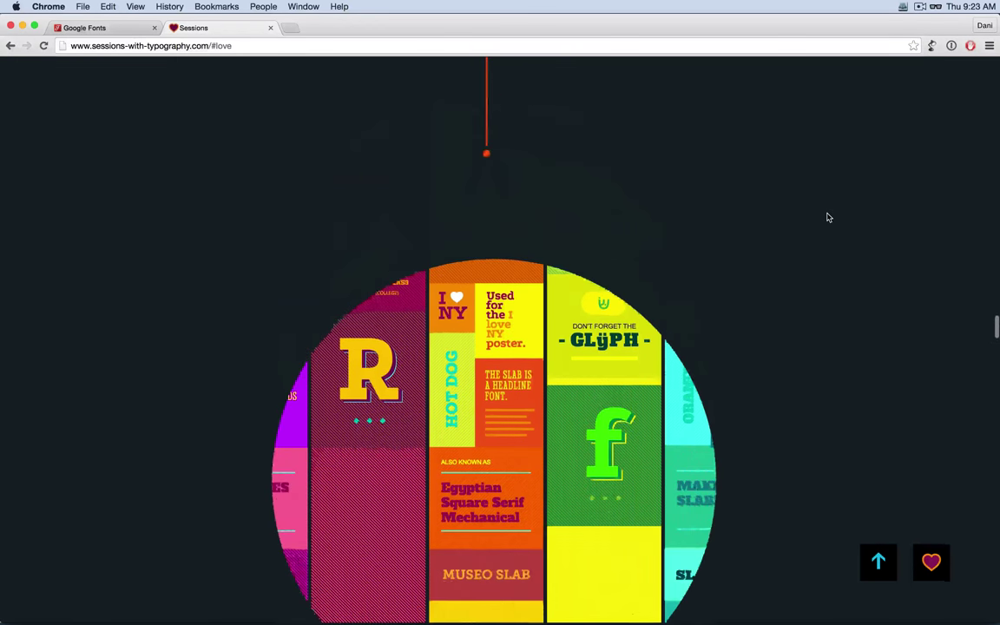
{"action": "scroll", "coordinate": [828, 218], "scroll_direction": "up", "scroll_amount": 10}
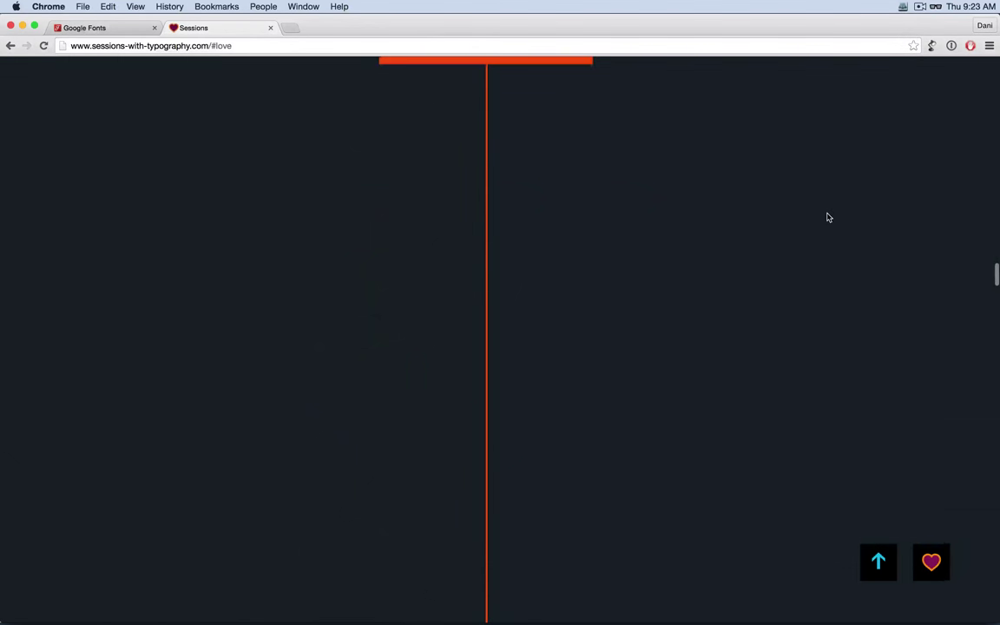
{"action": "scroll", "coordinate": [828, 217], "scroll_direction": "up", "scroll_amount": 10}
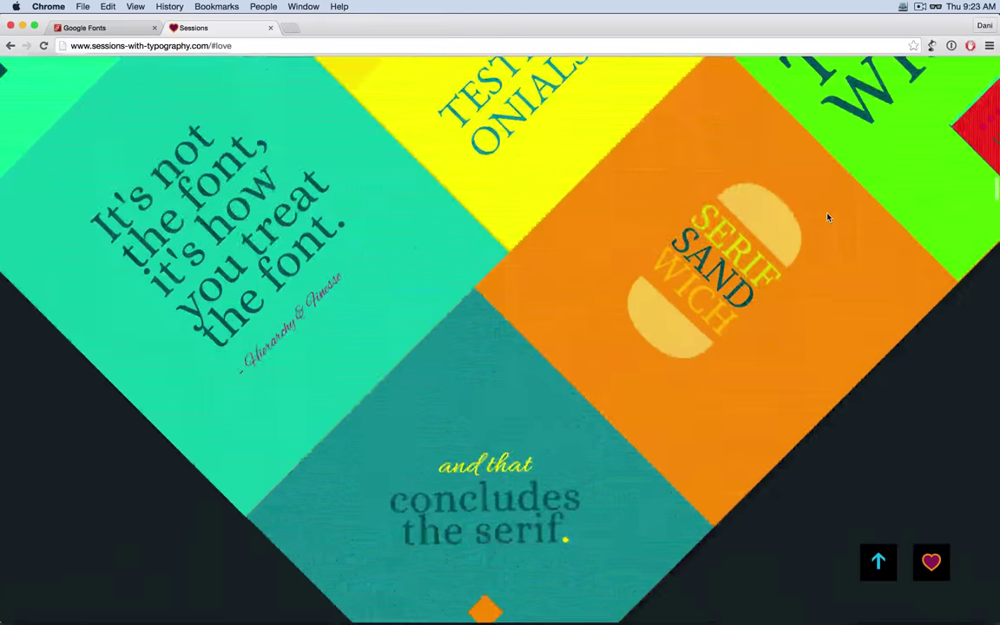
{"action": "scroll", "coordinate": [829, 217], "scroll_direction": "up", "scroll_amount": 10}
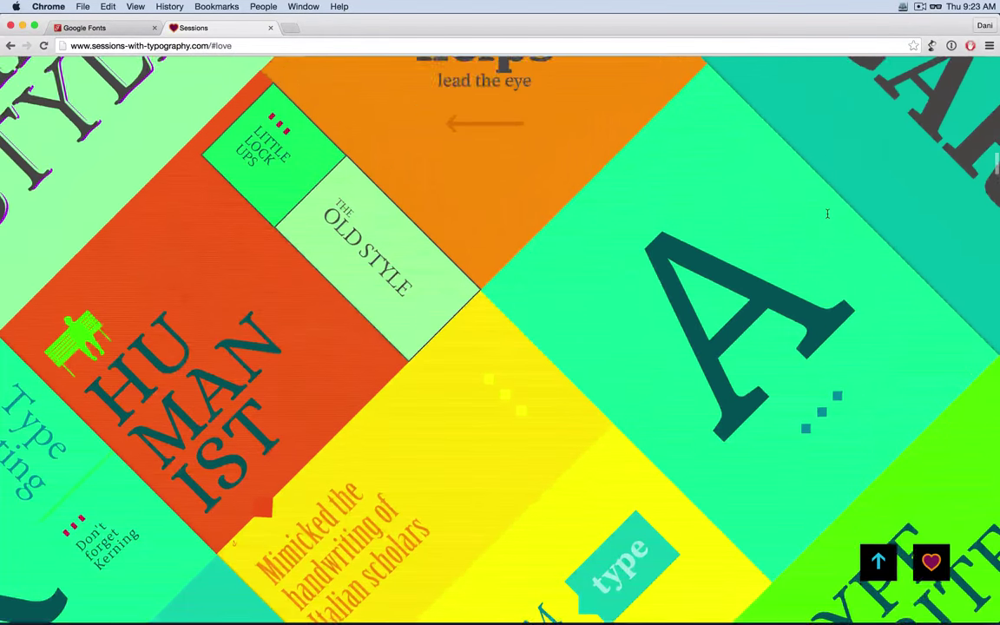
{"action": "scroll", "coordinate": [828, 214], "scroll_direction": "up", "scroll_amount": 10}
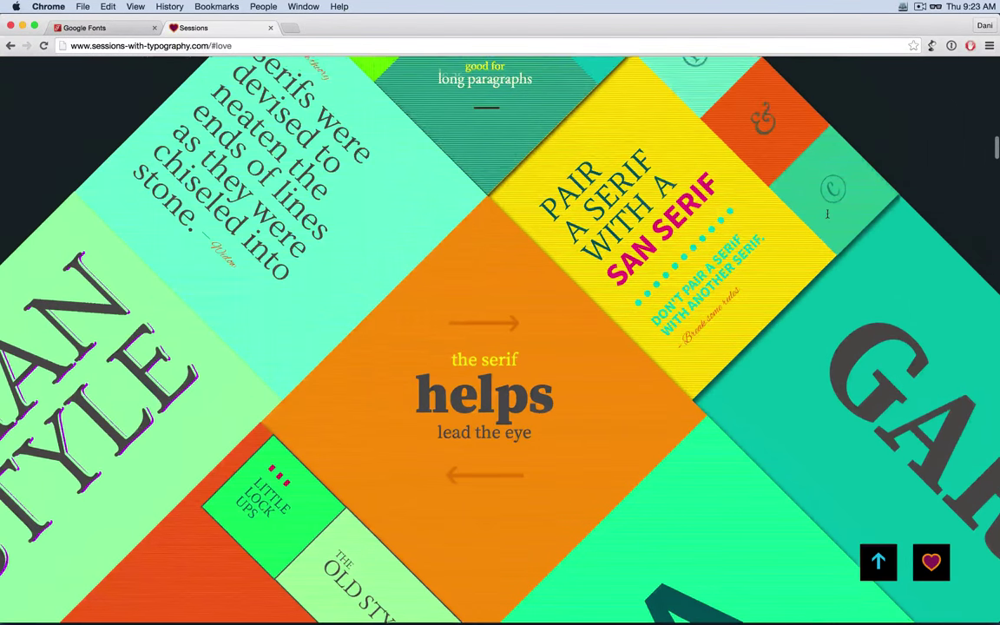
{"action": "scroll", "coordinate": [828, 214], "scroll_direction": "up", "scroll_amount": 8}
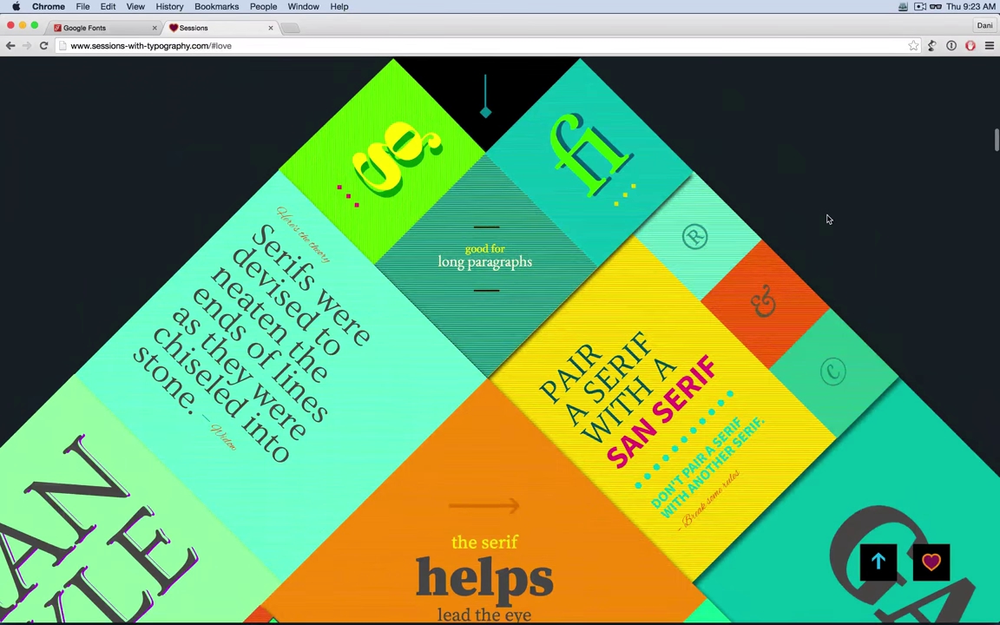
{"action": "scroll", "coordinate": [829, 218], "scroll_direction": "down", "scroll_amount": 1}
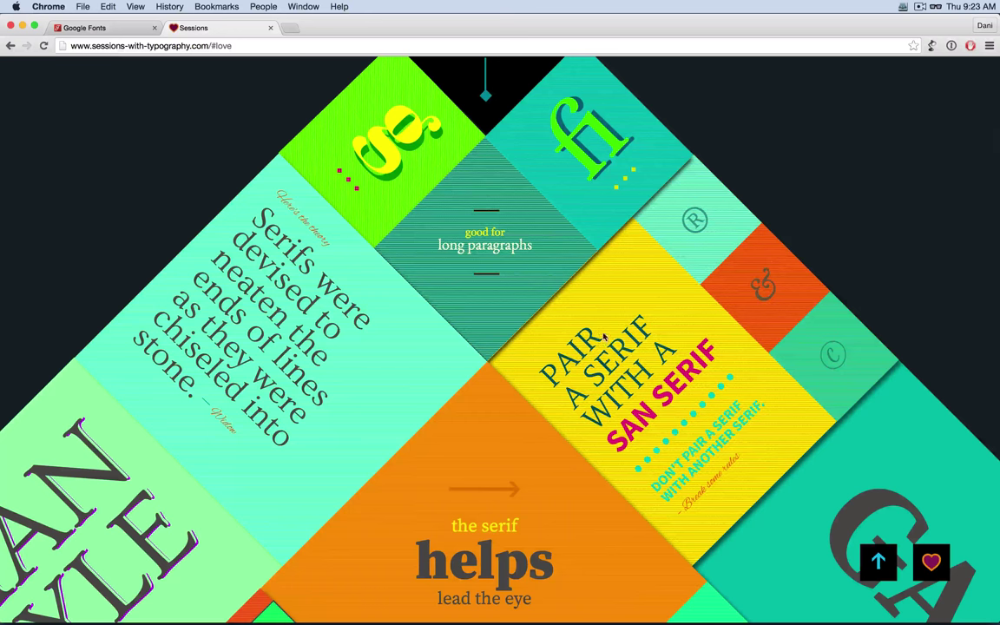
Highlight the advice on pairing a serif with a sans serif, and look over the surrounding serif samples.
{"action": "left_click_drag", "start_coordinate": [603, 337], "coordinate": [699, 377]}
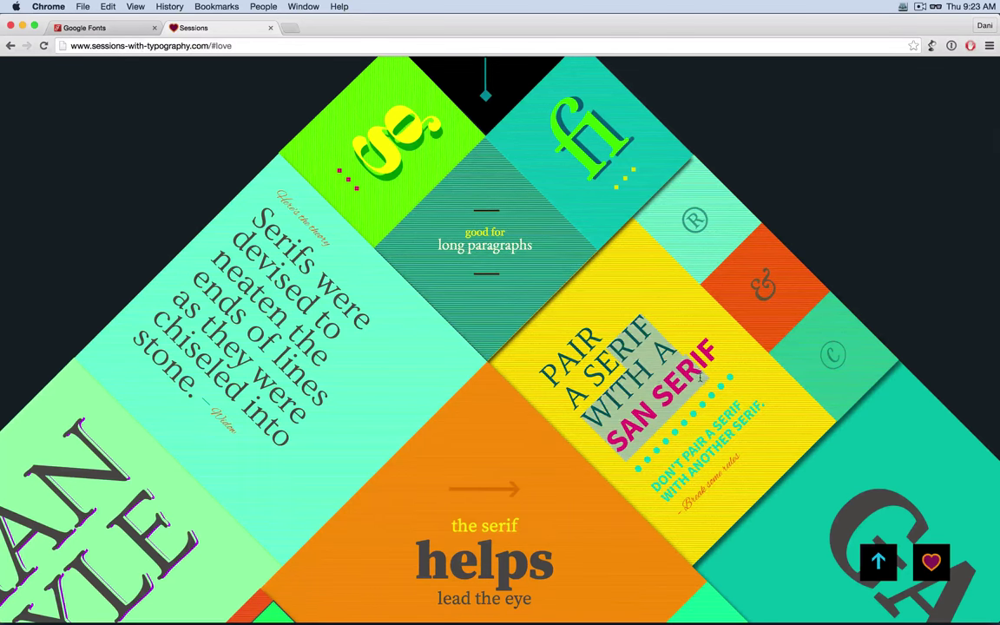
{"action": "triple_click", "coordinate": [689, 455]}
{"action": "scroll", "coordinate": [353, 488], "scroll_direction": "down", "scroll_amount": 3}
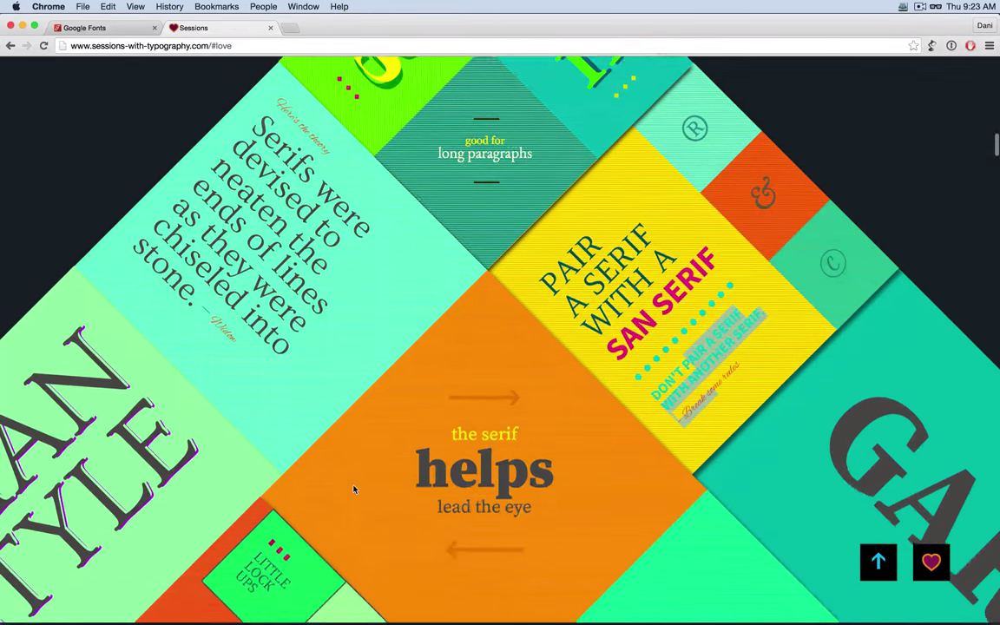
{"action": "scroll", "coordinate": [353, 490], "scroll_direction": "down", "scroll_amount": 10}
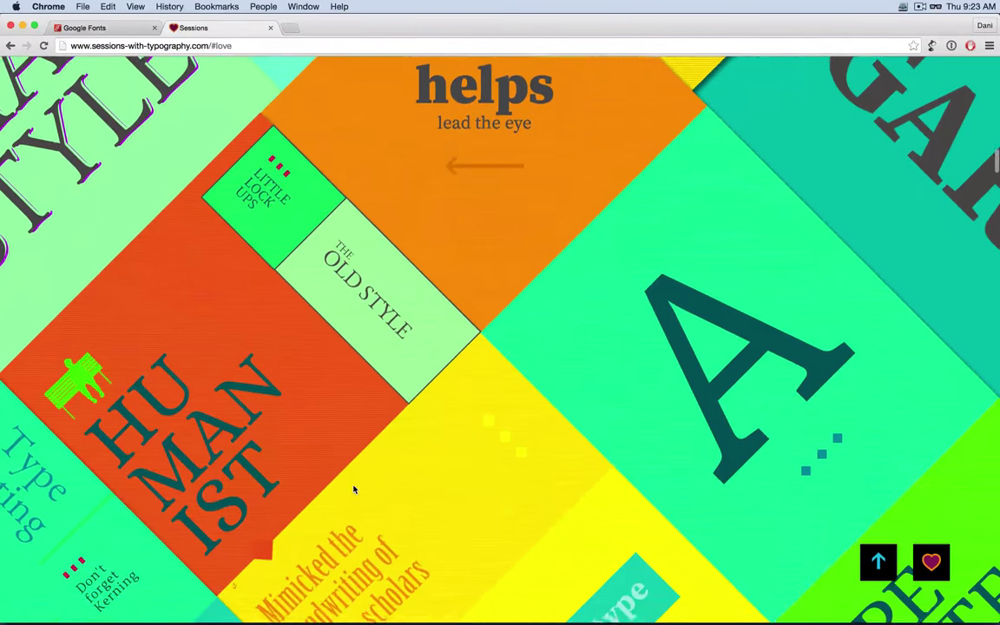
{"action": "scroll", "coordinate": [354, 490], "scroll_direction": "down", "scroll_amount": 2}
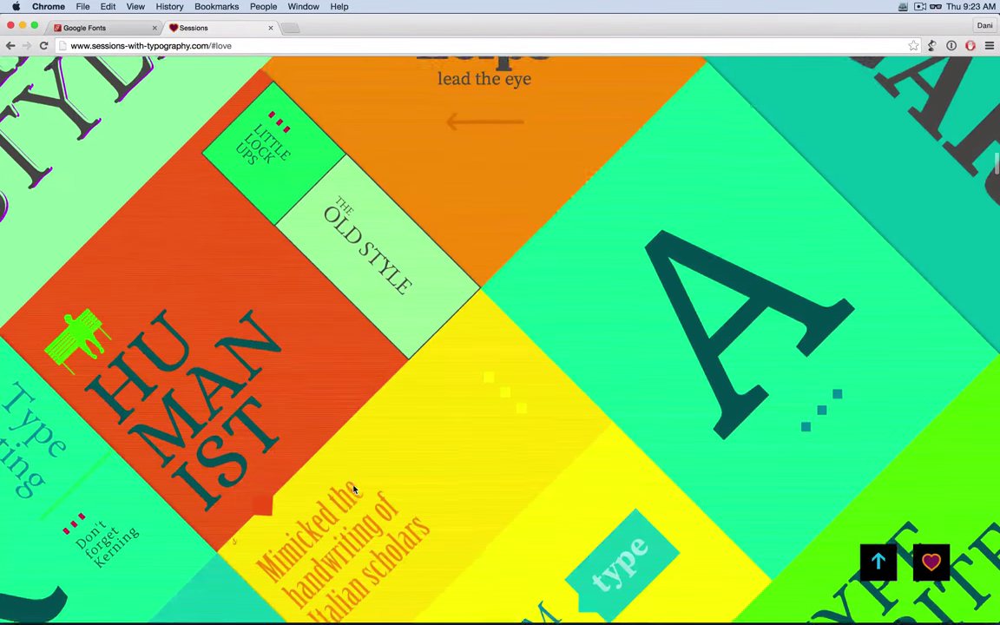
{"action": "scroll", "coordinate": [353, 491], "scroll_direction": "up", "scroll_amount": 10}
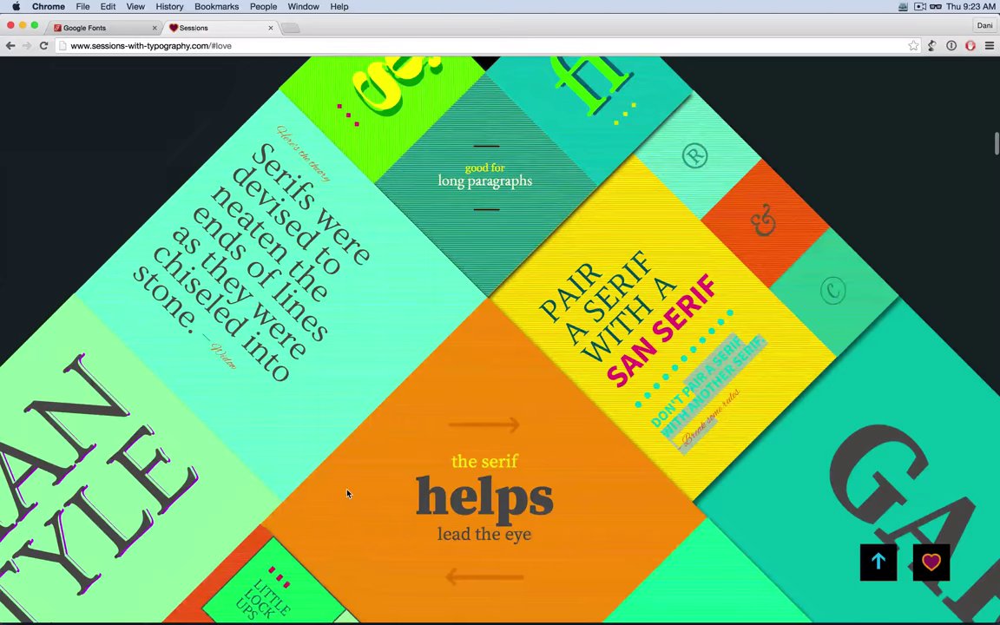
{"action": "scroll", "coordinate": [348, 494], "scroll_direction": "up", "scroll_amount": 3}
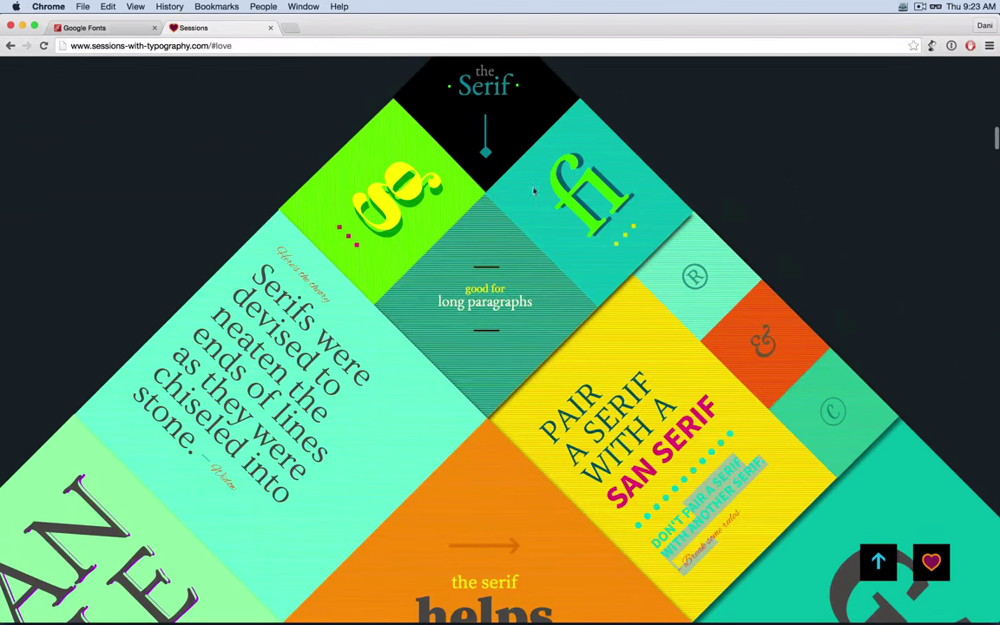
Switch to Adobe Connect, read the poll question about link buttons in slideshow captions, and return to Adobe Muse.
{"action": "key", "text": "super+Tab"}
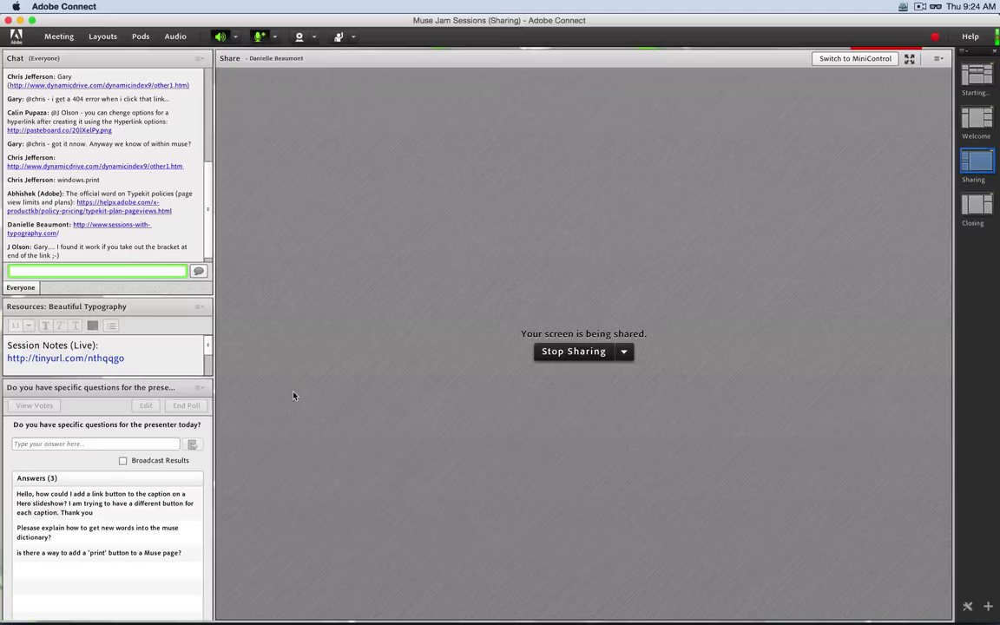
{"action": "left_click", "coordinate": [179, 519]}
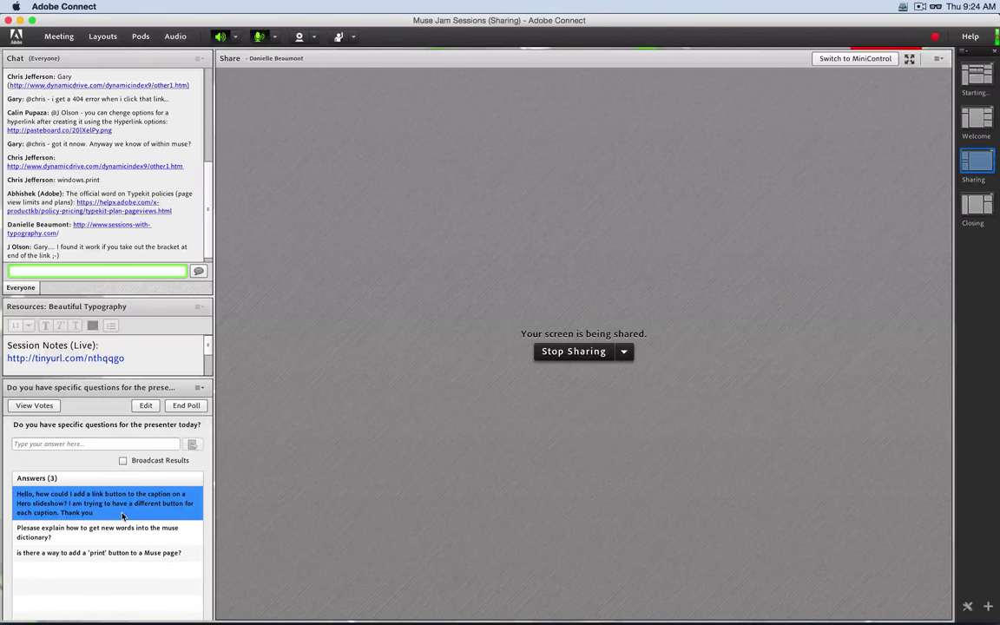
{"action": "key", "text": "super+Tab"}
{"action": "key", "text": "super+Tab"}
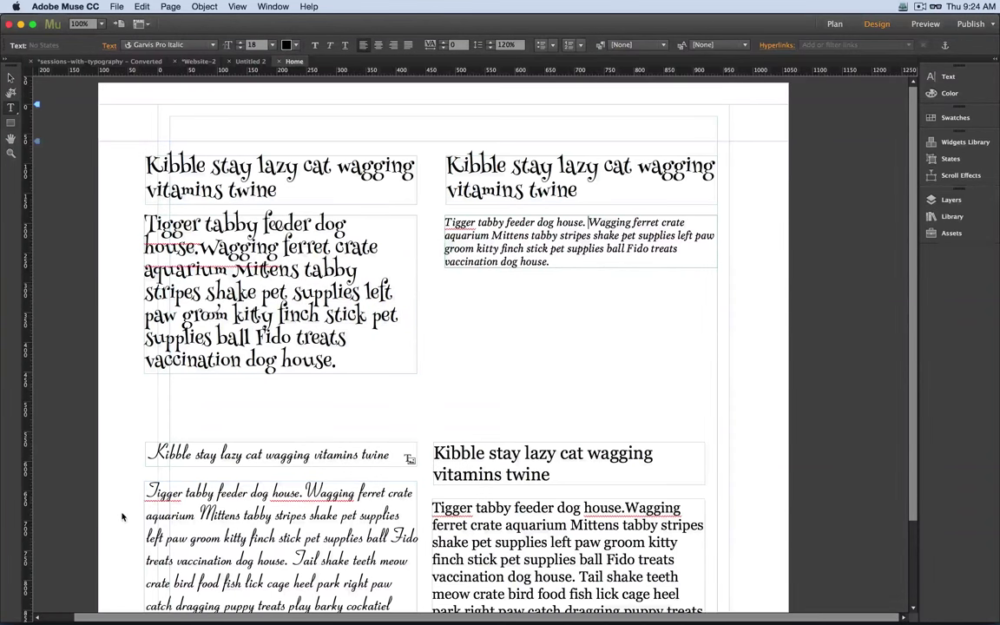
Add a new page after Untitled 2 in the site plan and open it for design.
{"action": "key", "text": "super+m"}
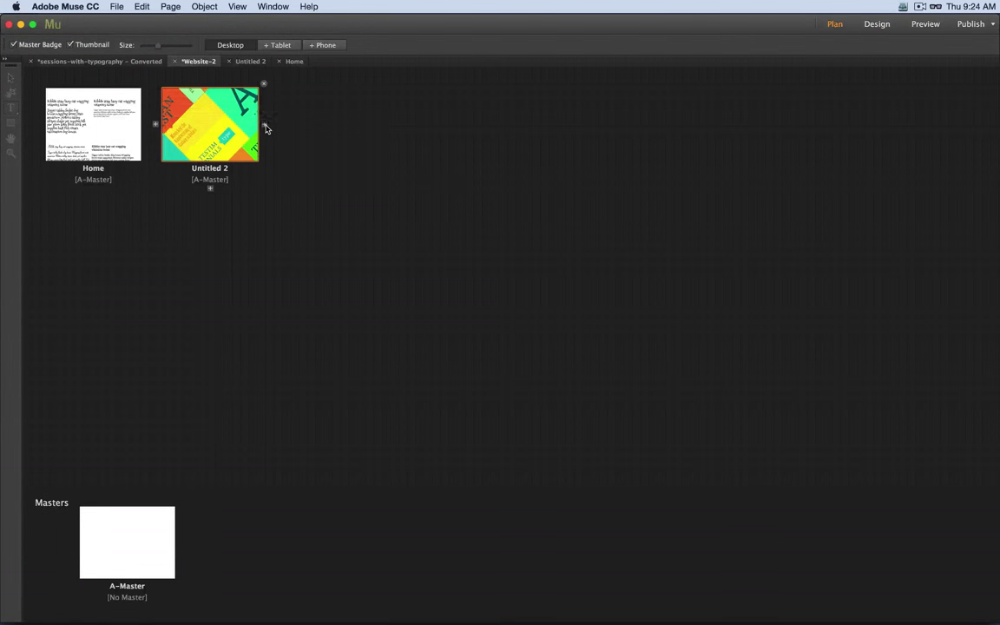
{"action": "left_click", "coordinate": [265, 125]}
{"action": "double_click", "coordinate": [330, 128]}
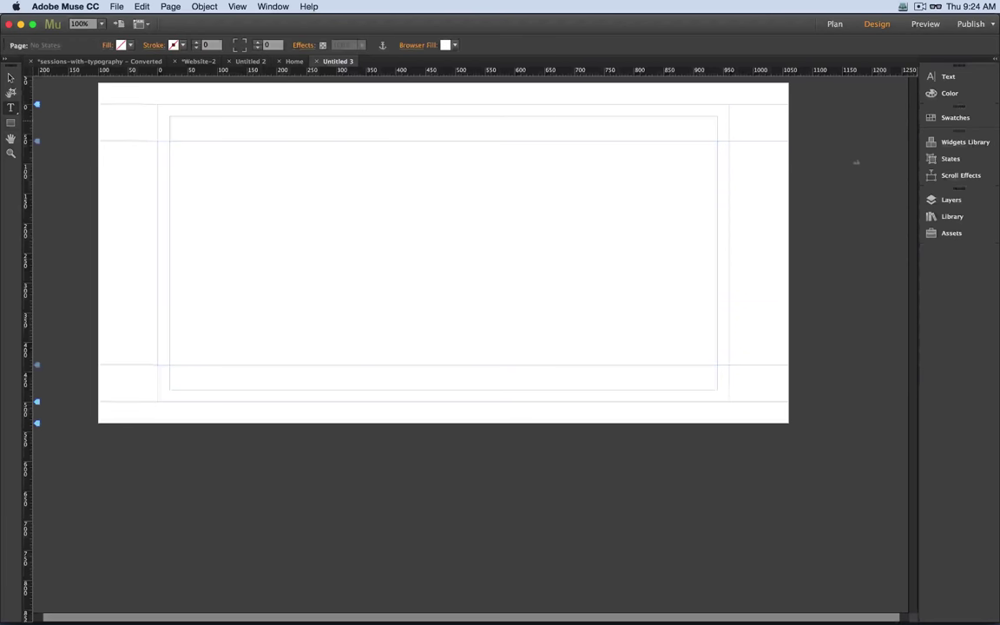
Place a Basic slideshow widget from the widgets library in the middle of the blank page.
{"action": "left_click", "coordinate": [964, 142]}
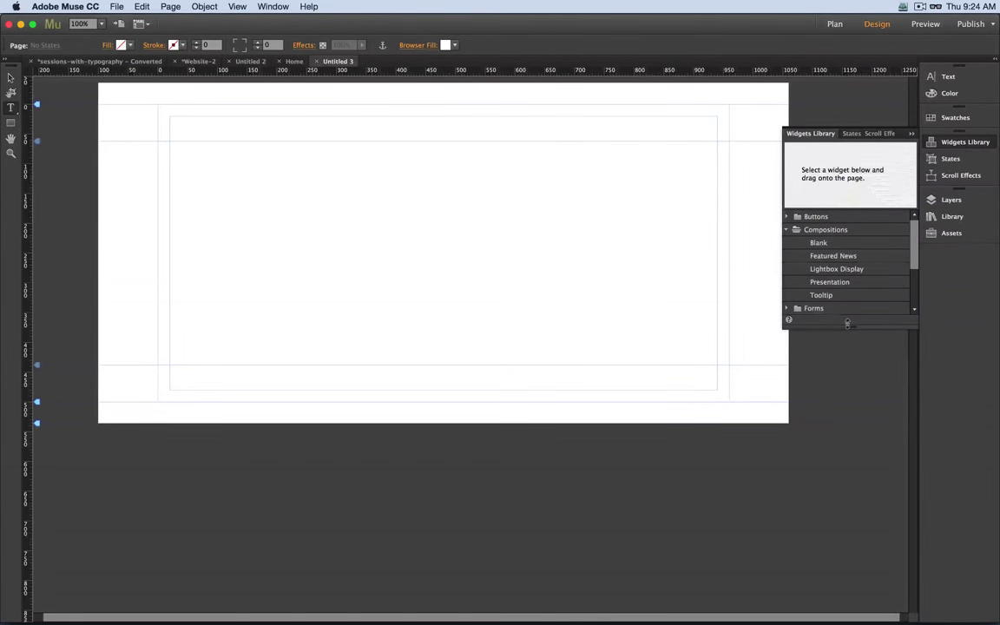
{"action": "left_click_drag", "start_coordinate": [849, 325], "coordinate": [850, 458]}
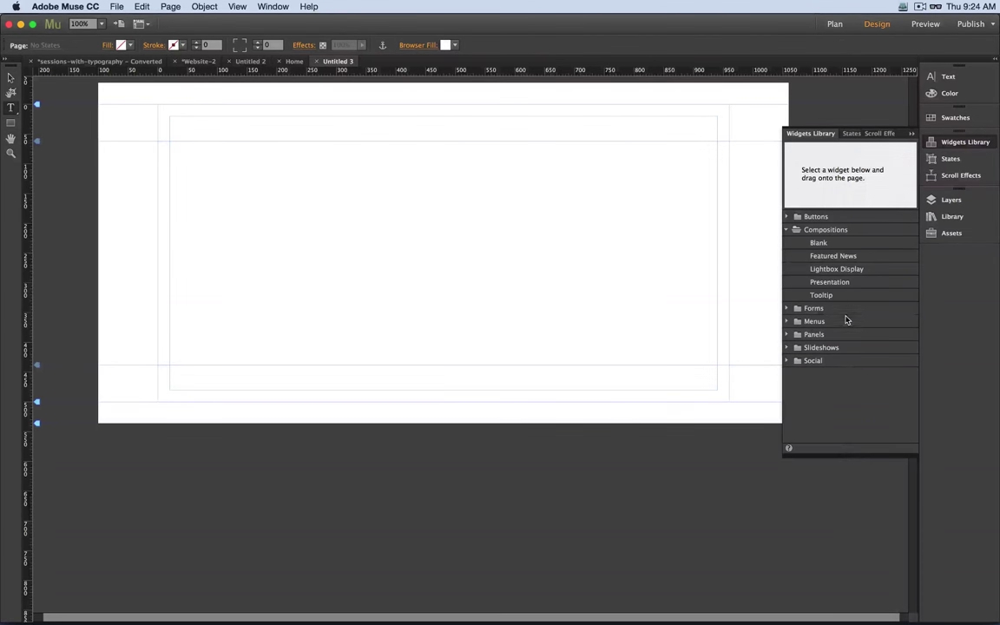
{"action": "left_click", "coordinate": [786, 347]}
{"action": "left_click_drag", "start_coordinate": [833, 364], "coordinate": [469, 201]}
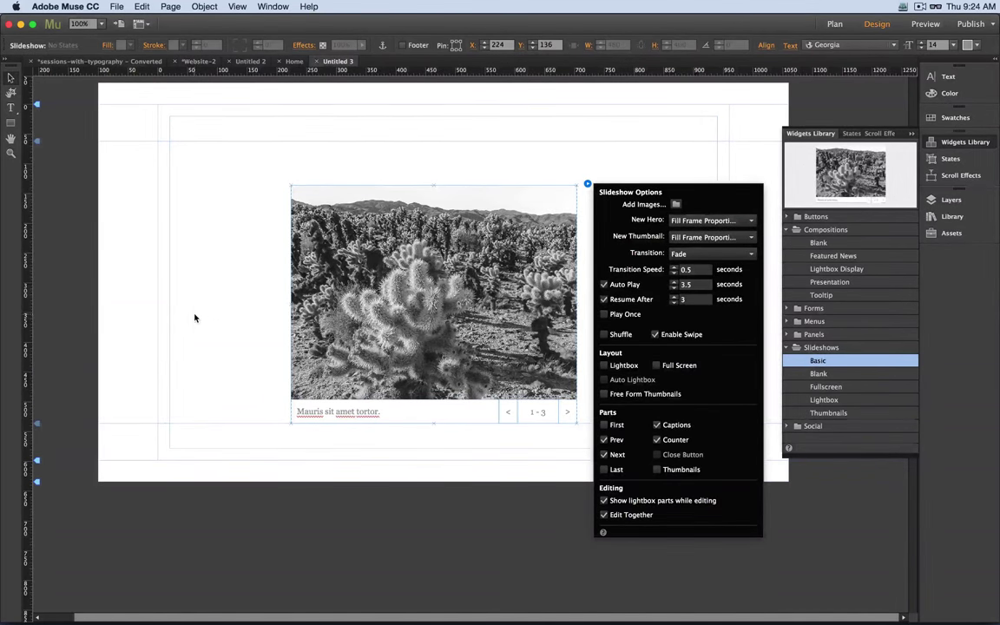
{"action": "left_click", "coordinate": [180, 288]}
Replace the slideshow's placeholder caption with "Tulips on Tuesday".
{"action": "left_click", "coordinate": [532, 365]}
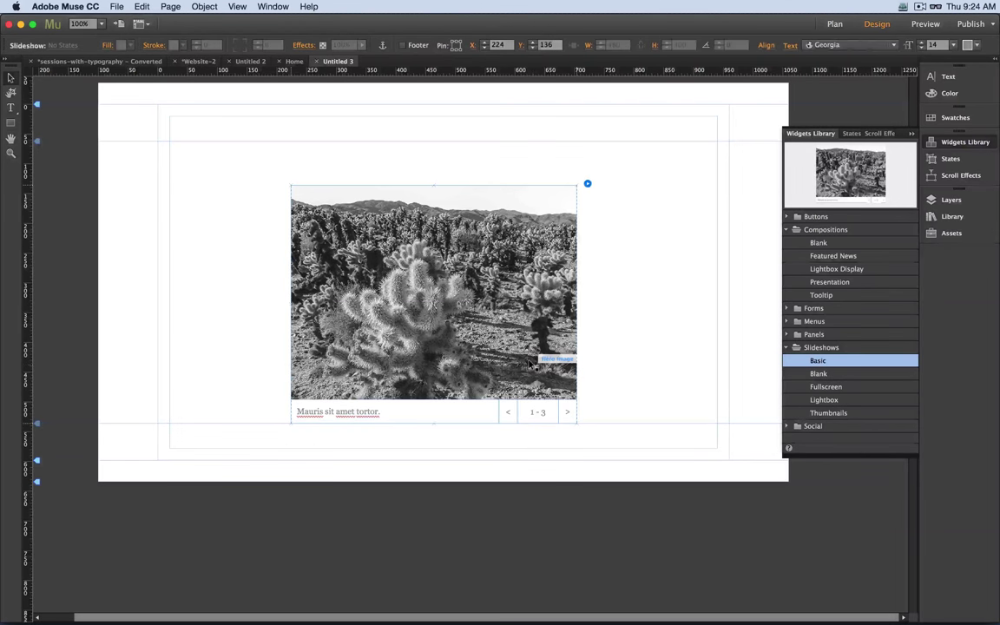
{"action": "triple_click", "coordinate": [341, 411]}
{"action": "type", "text": "Tu"}
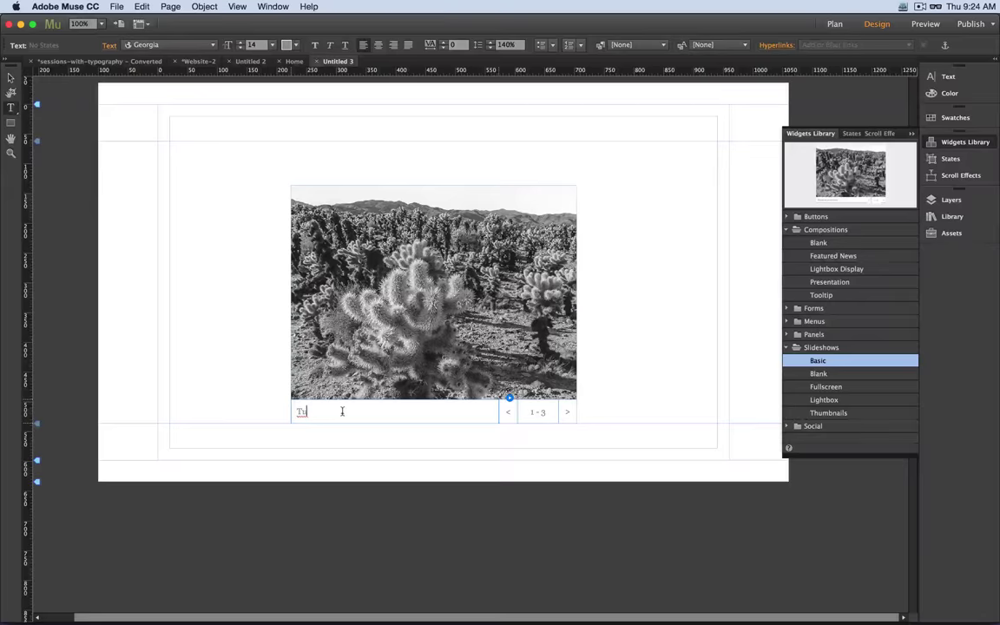
{"action": "type", "text": "lips on Tuesday"}
{"action": "triple_click", "coordinate": [343, 411]}
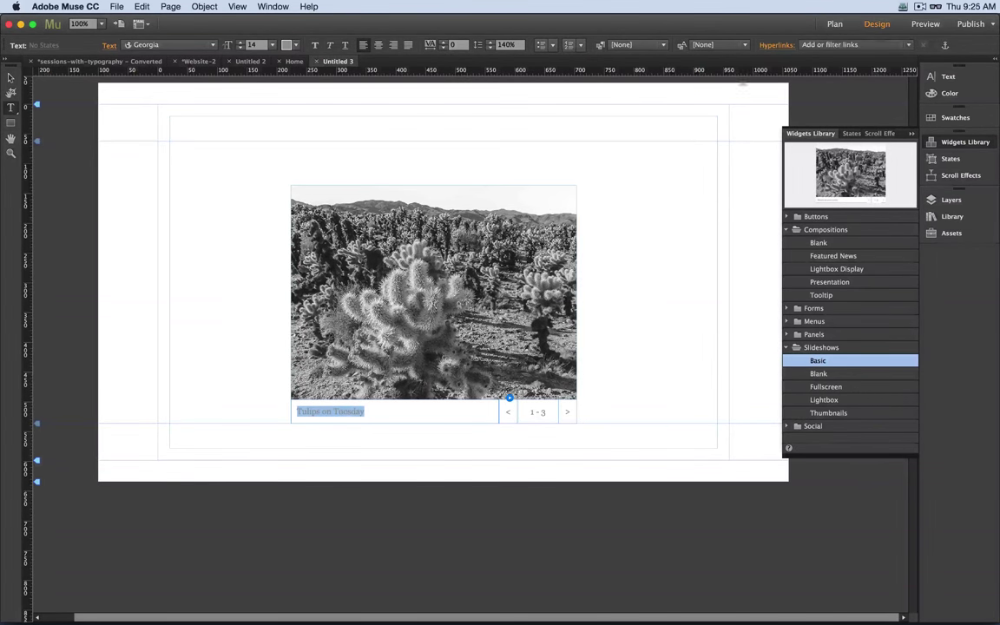
{"action": "left_click", "coordinate": [841, 45]}
{"action": "type", "text": "www"}
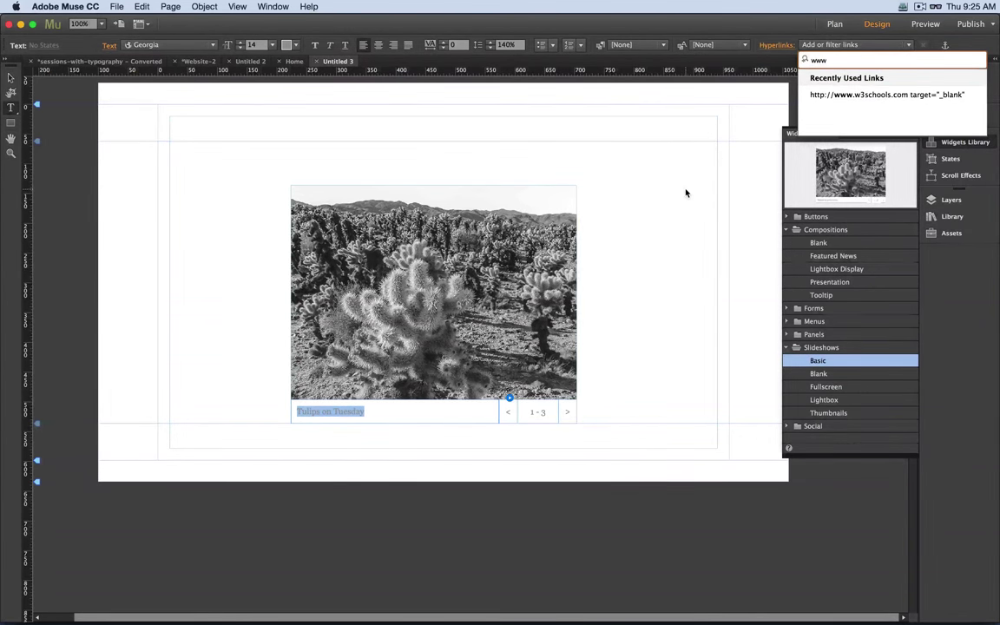
{"action": "type", "text": ".nothing"}
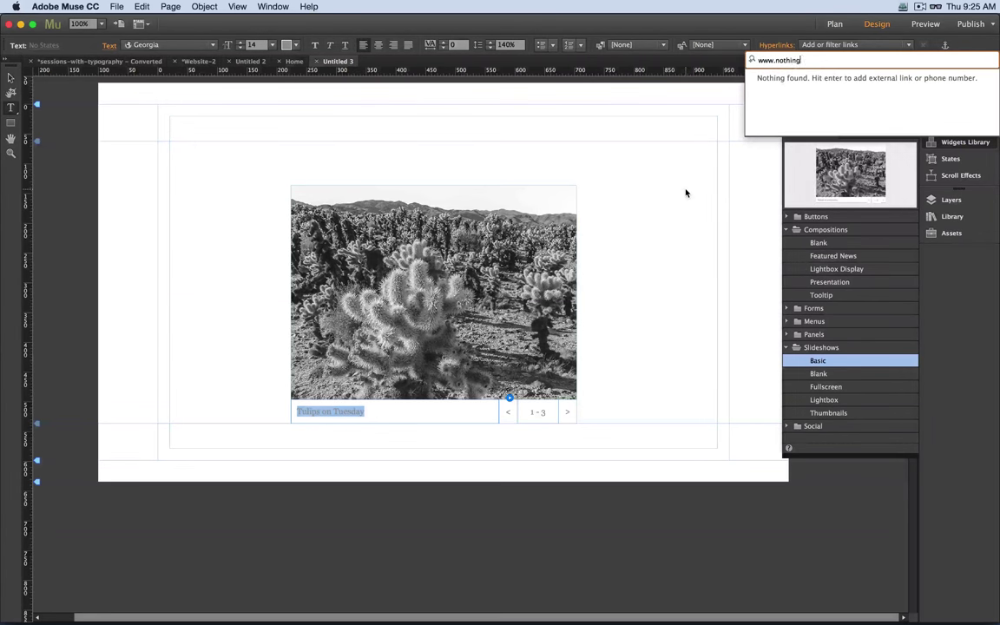
{"action": "type", "text": ".com"}
{"action": "key", "text": "Return"}
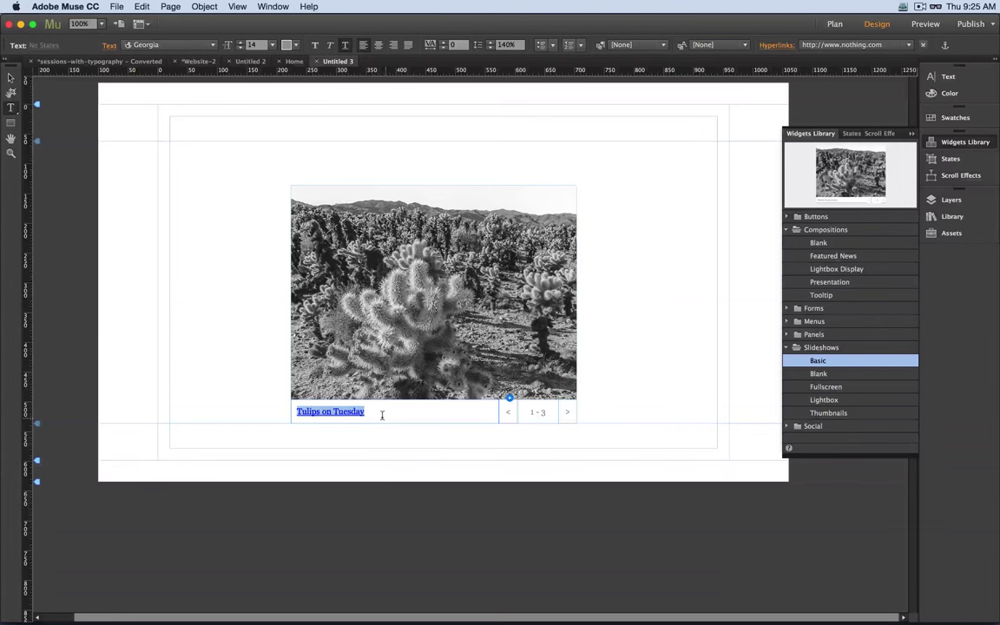
{"action": "left_click", "coordinate": [382, 415]}
Check the poll questions in Adobe Connect, then return to Adobe Muse and select the linked caption text.
{"action": "key", "text": "super+Tab"}
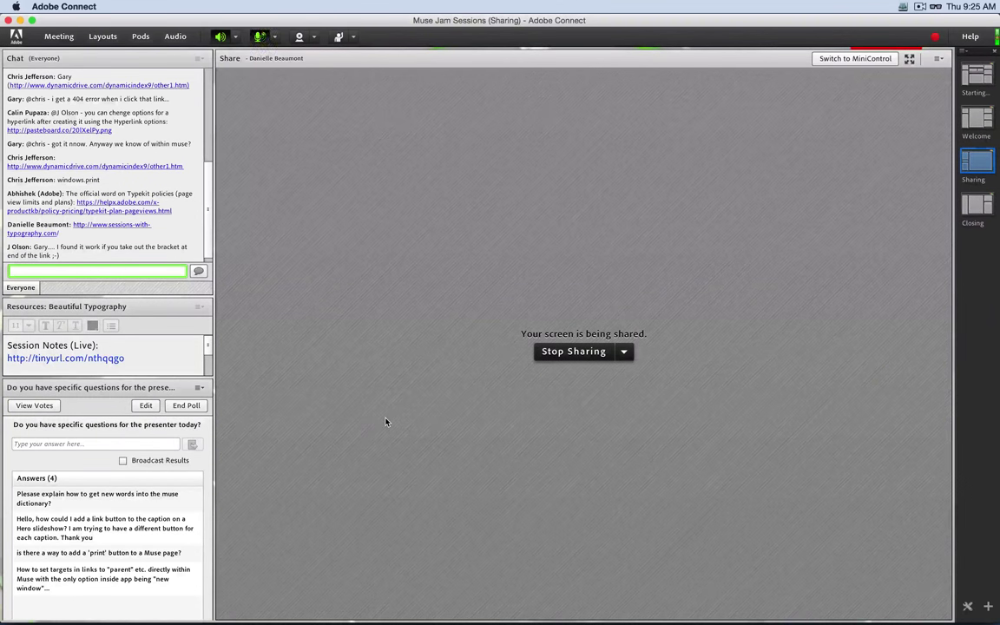
{"action": "key", "text": "super+Tab"}
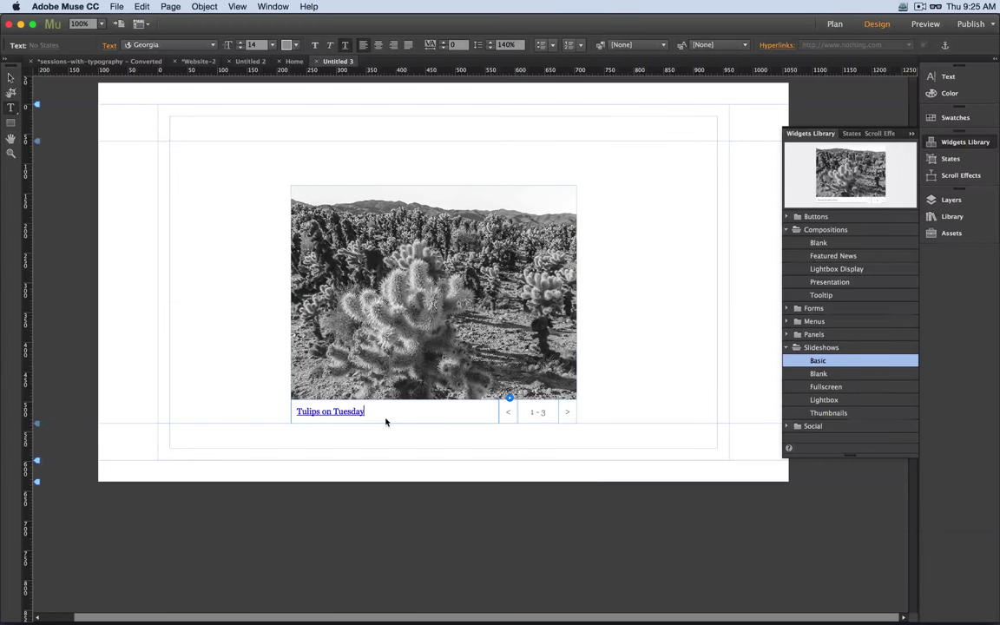
{"action": "left_click_drag", "start_coordinate": [375, 410], "coordinate": [282, 411]}
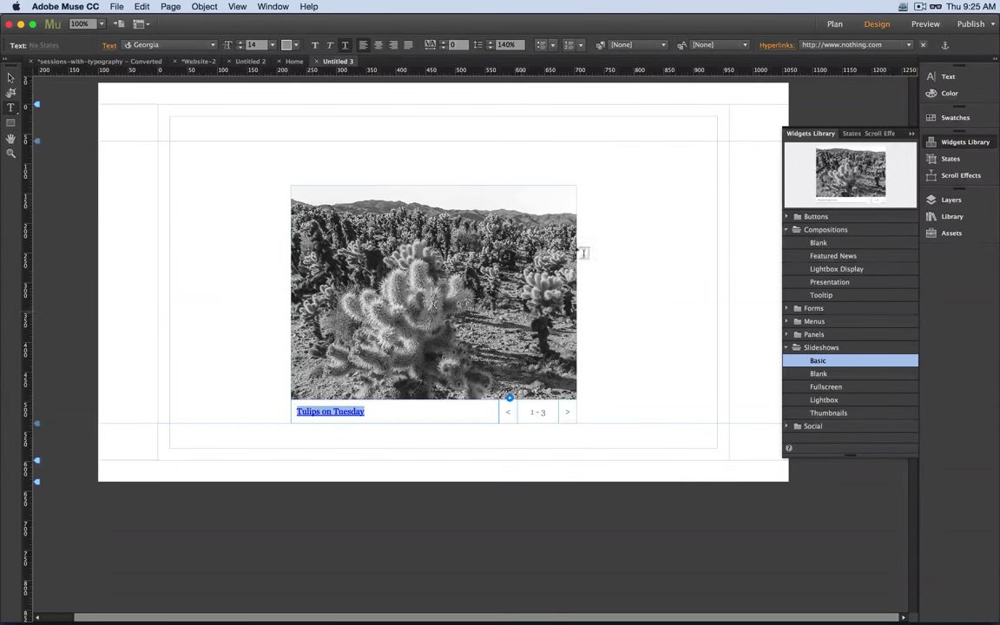
Enable thumbnails for the slideshow through its hero image's options.
{"action": "left_click", "coordinate": [11, 77]}
{"action": "left_click", "coordinate": [359, 224]}
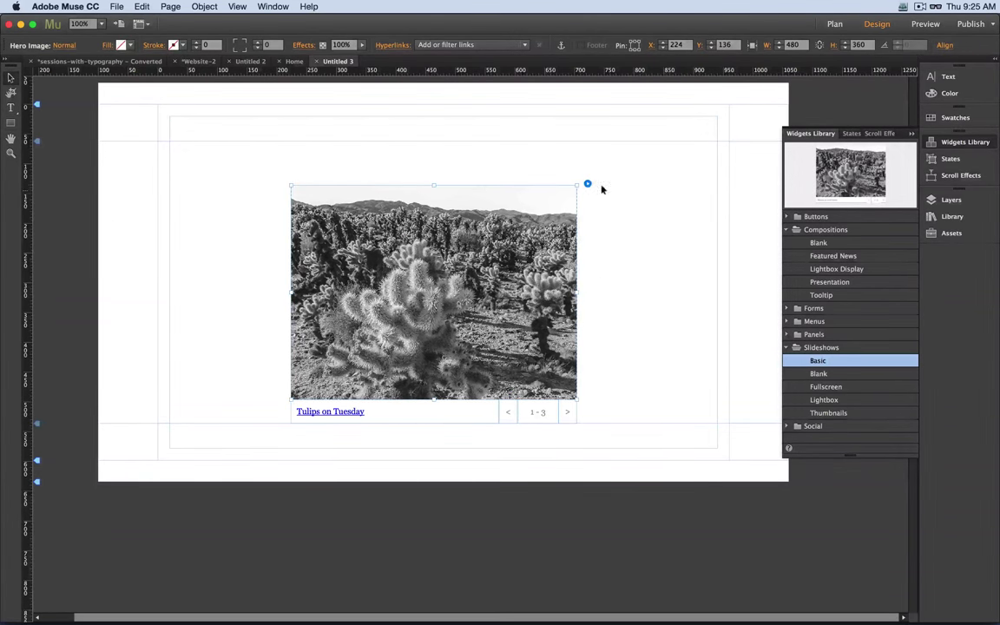
{"action": "left_click", "coordinate": [587, 183]}
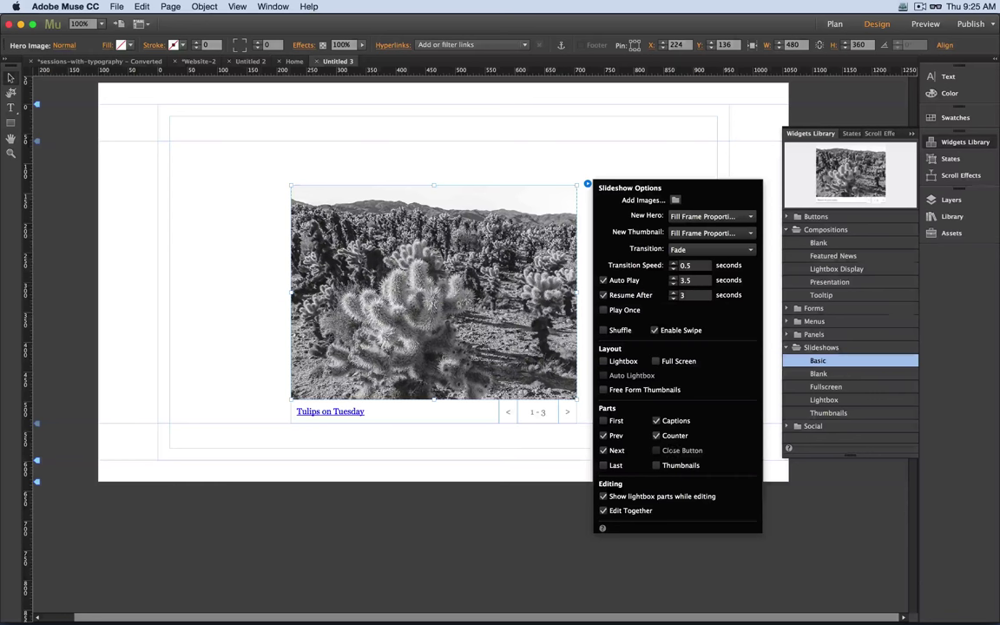
{"action": "left_click", "coordinate": [656, 465]}
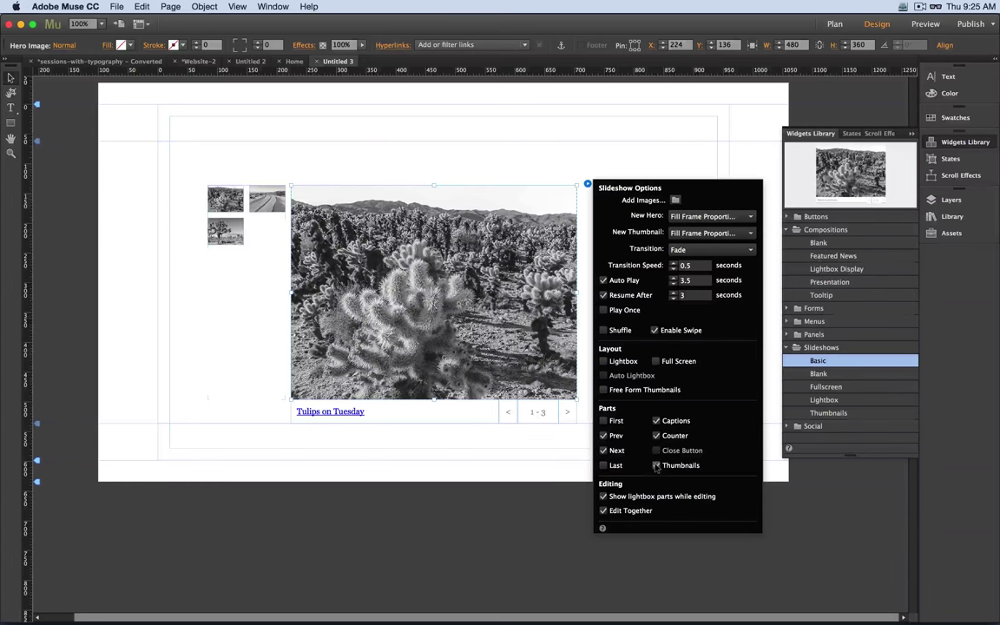
Move the whole slideshow, including its thumbnails, farther down the page to free the space above it.
{"action": "left_click", "coordinate": [174, 234]}
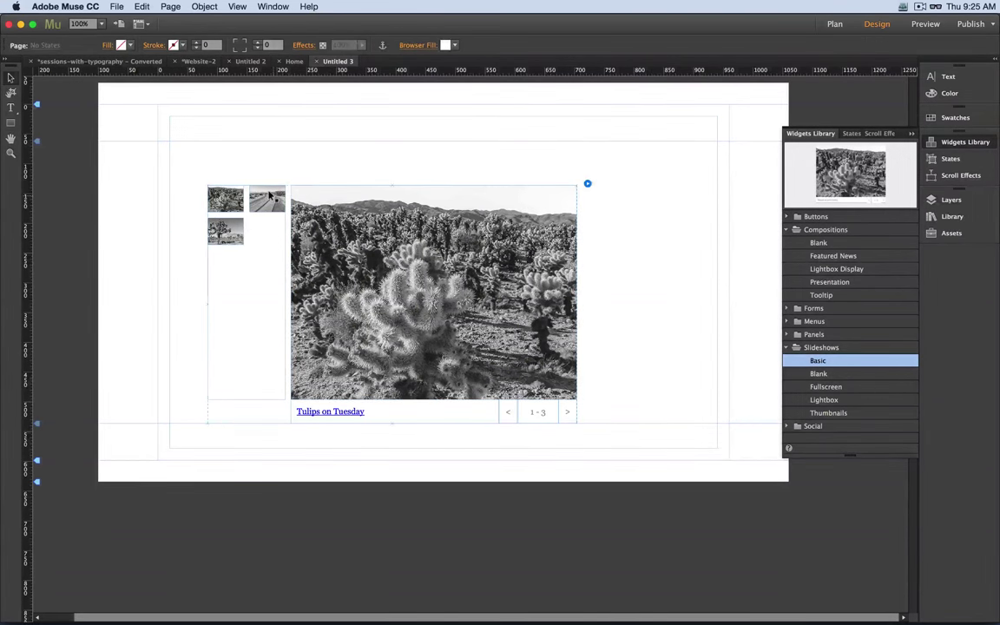
{"action": "left_click", "coordinate": [202, 202]}
{"action": "left_click", "coordinate": [212, 201]}
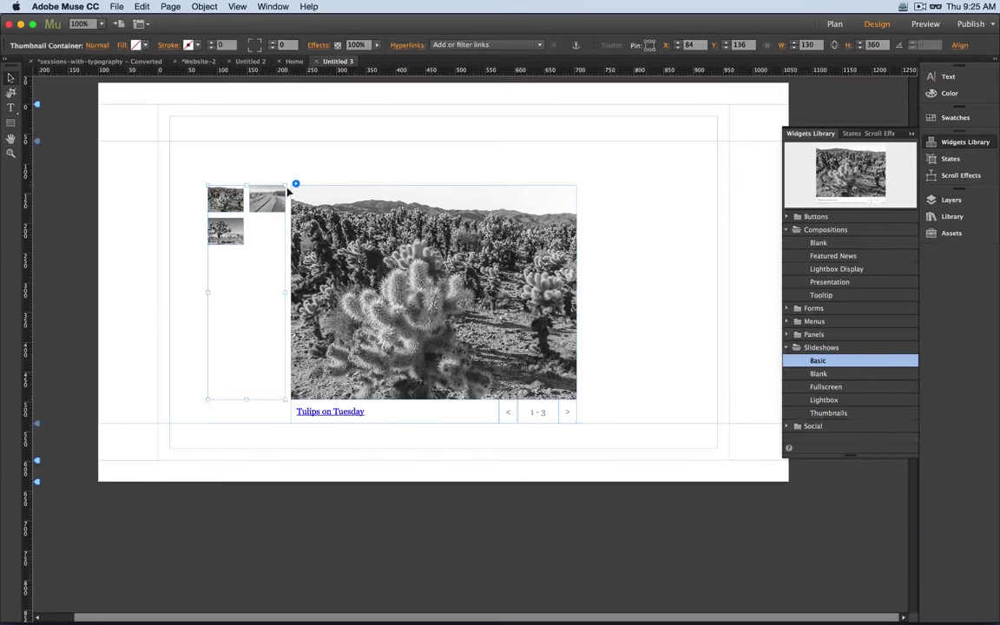
{"action": "left_click", "coordinate": [330, 146]}
{"action": "left_click", "coordinate": [395, 229]}
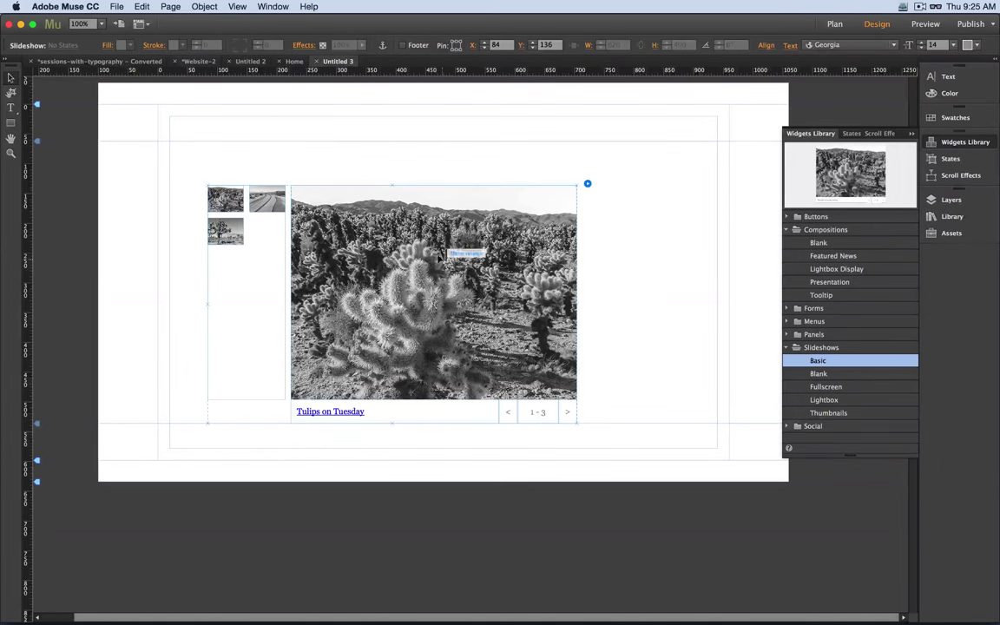
{"action": "left_click_drag", "start_coordinate": [431, 292], "coordinate": [487, 494]}
{"action": "left_click", "coordinate": [556, 377]}
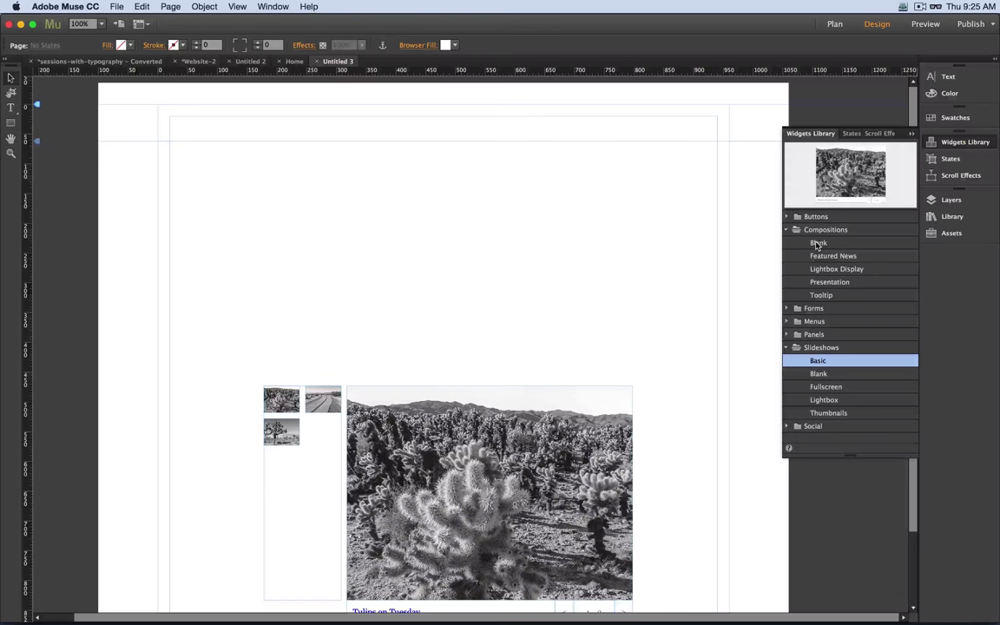
Place a Blank composition widget above the slideshow, at about X 50, Y 26.
{"action": "left_click_drag", "start_coordinate": [816, 246], "coordinate": [187, 124]}
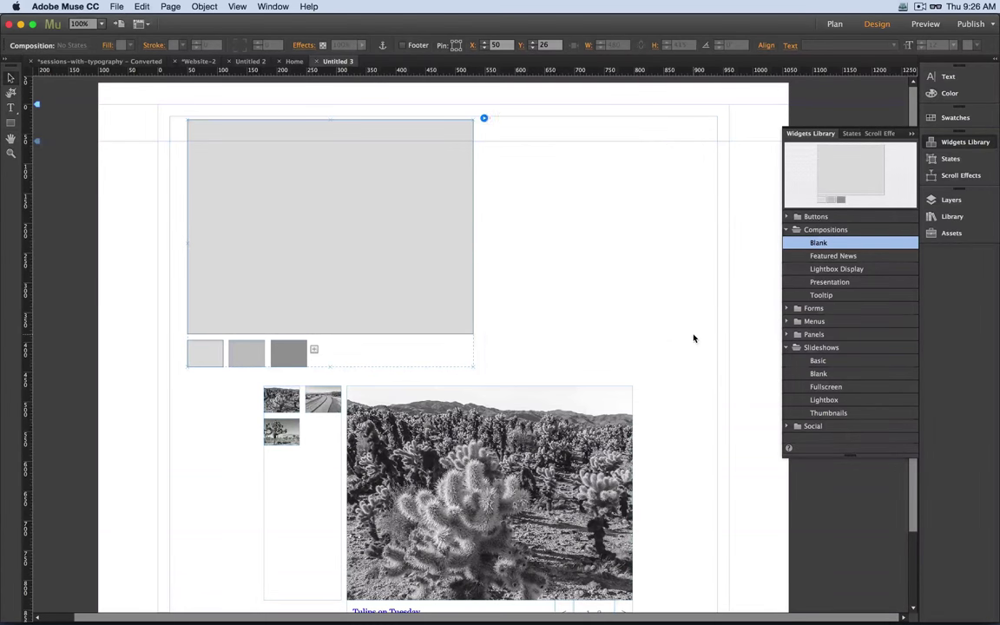
{"action": "left_click", "coordinate": [669, 367]}
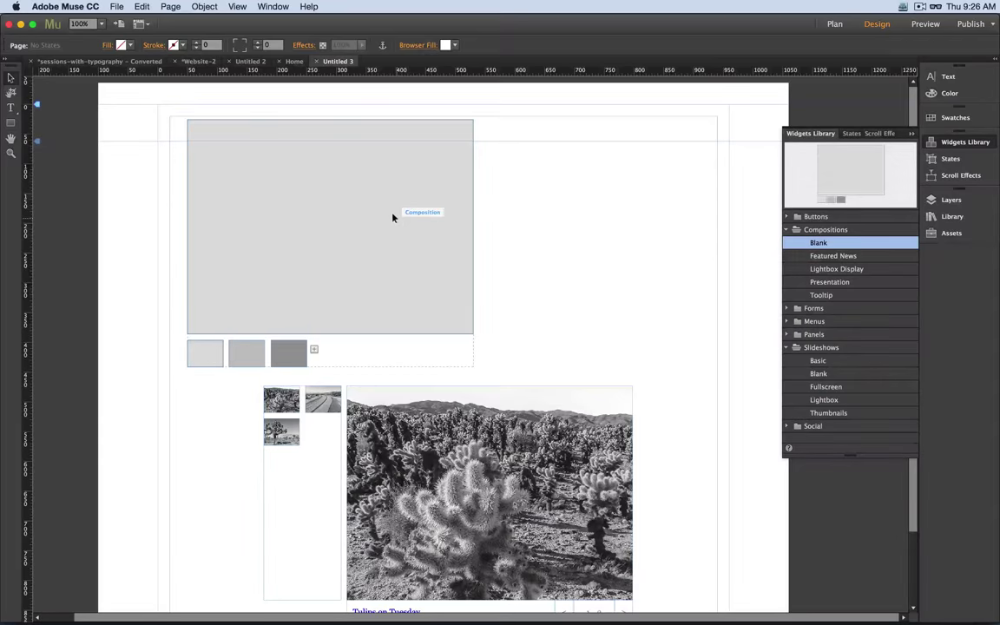
Start importing an image and browse the assets folder of Ike's Website for suitable files.
{"action": "key", "text": "super+d"}
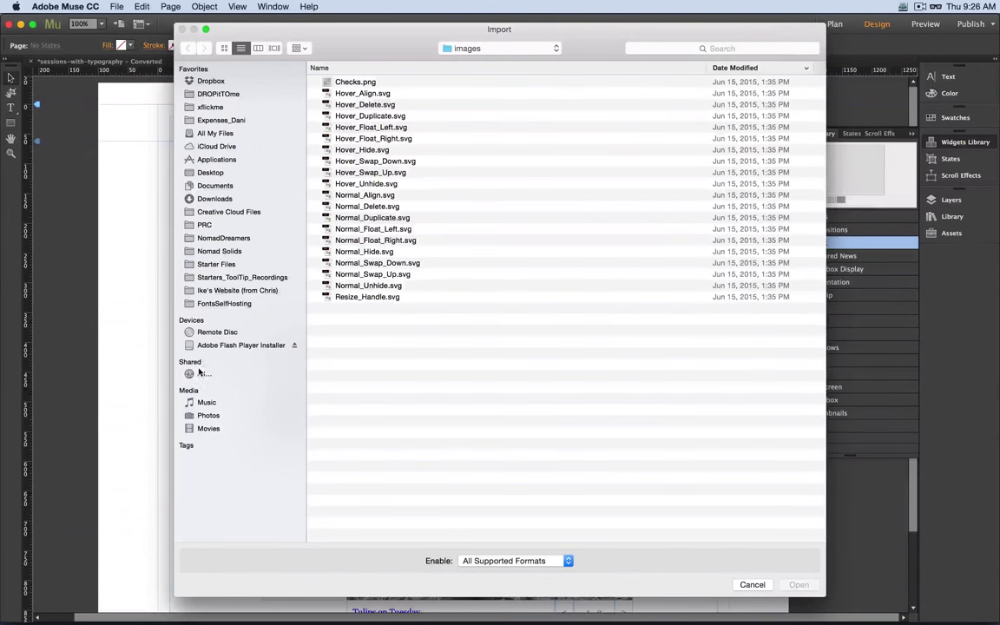
{"action": "left_click", "coordinate": [222, 291]}
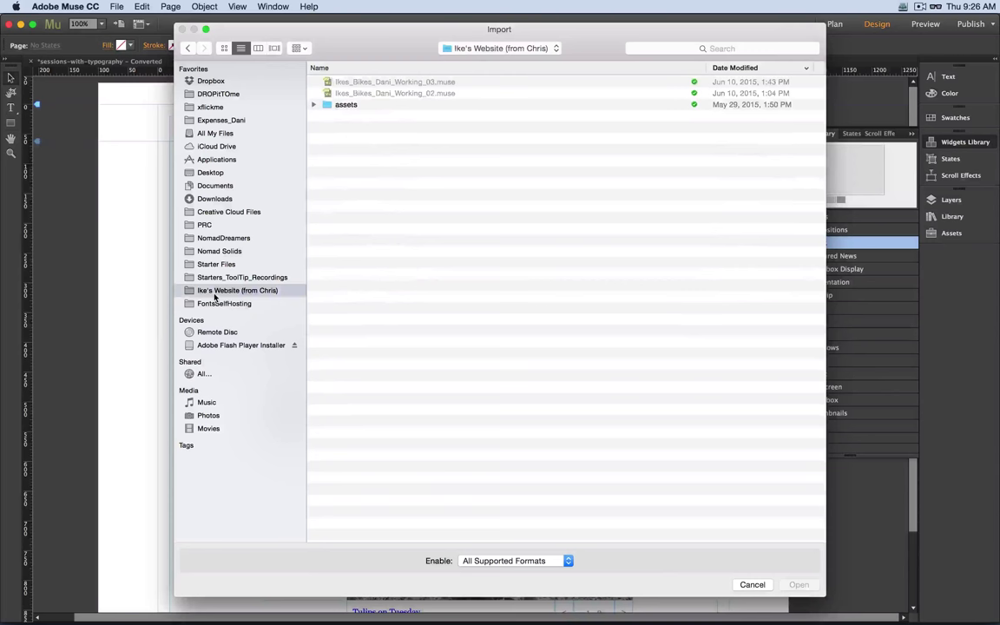
{"action": "left_click", "coordinate": [347, 106]}
{"action": "double_click", "coordinate": [346, 105]}
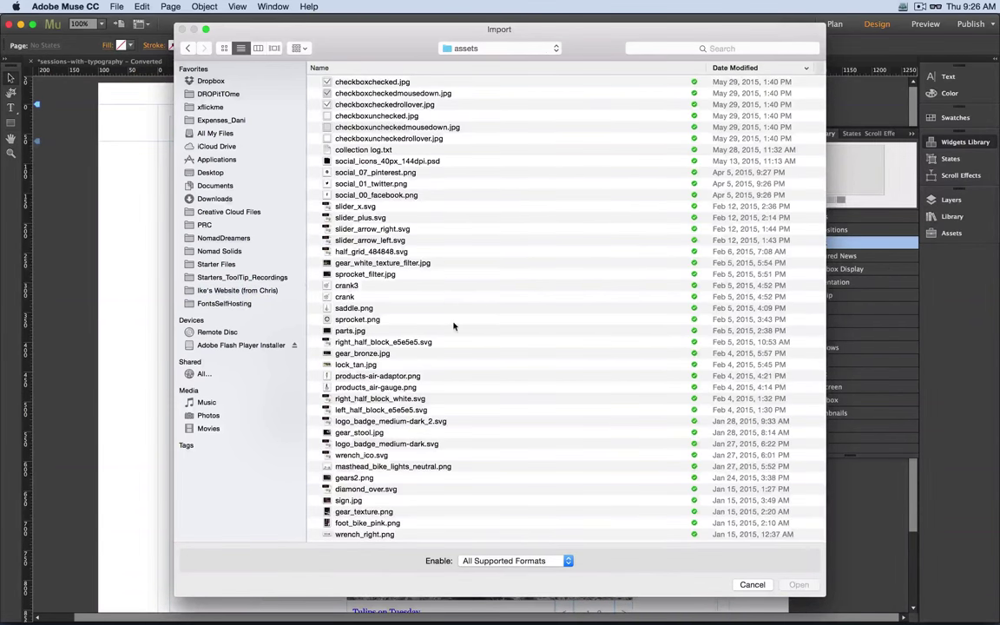
{"action": "scroll", "coordinate": [495, 399], "scroll_direction": "down", "scroll_amount": 5}
{"action": "scroll", "coordinate": [495, 399], "scroll_direction": "up", "scroll_amount": 5}
{"action": "left_click", "coordinate": [489, 47]}
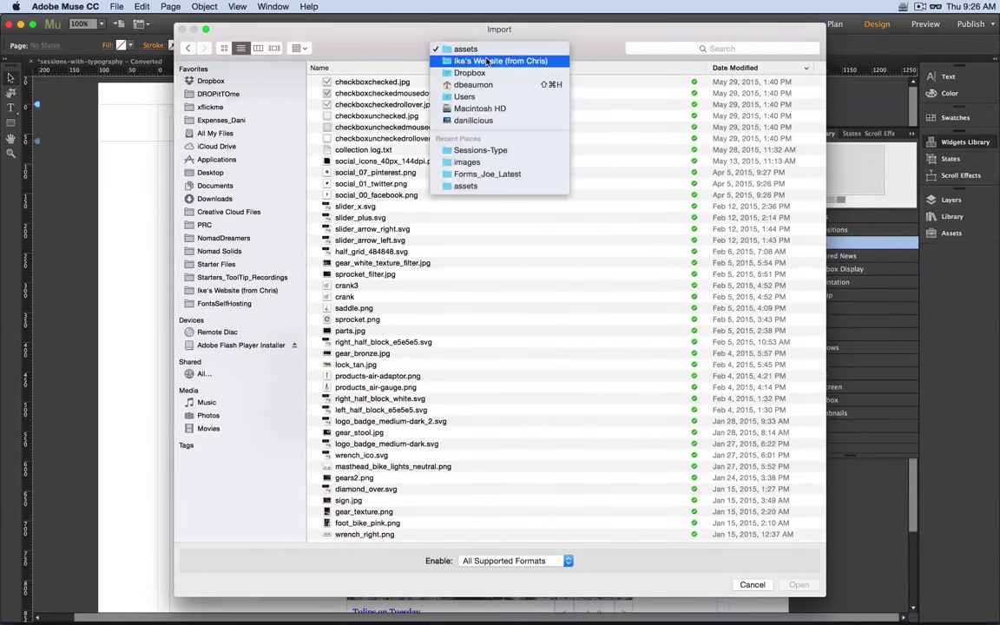
{"action": "left_click", "coordinate": [488, 60]}
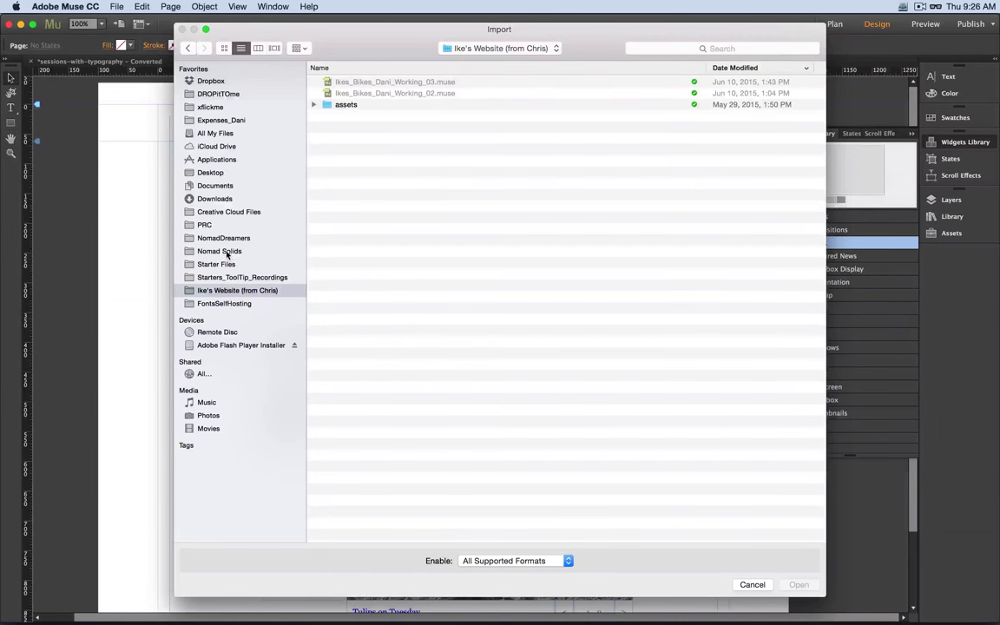
Import bkg_04.jpg, bkg_07.jpg and bkg_06.jpg from the Kahve starter's Backgrounds folder and place the first image in the composition's target.
{"action": "left_click", "coordinate": [219, 265]}
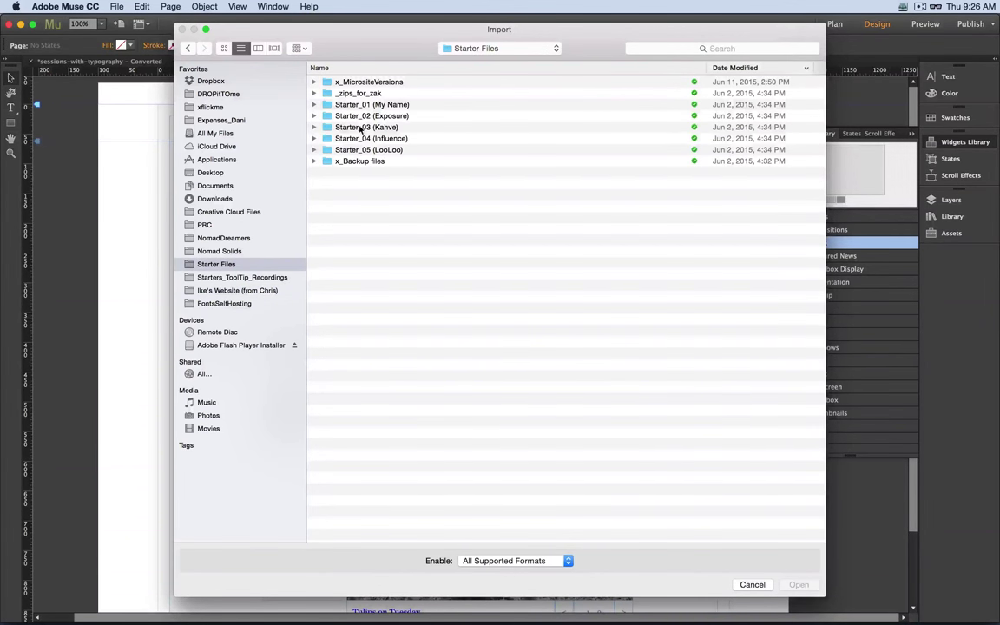
{"action": "double_click", "coordinate": [361, 128]}
{"action": "double_click", "coordinate": [346, 82]}
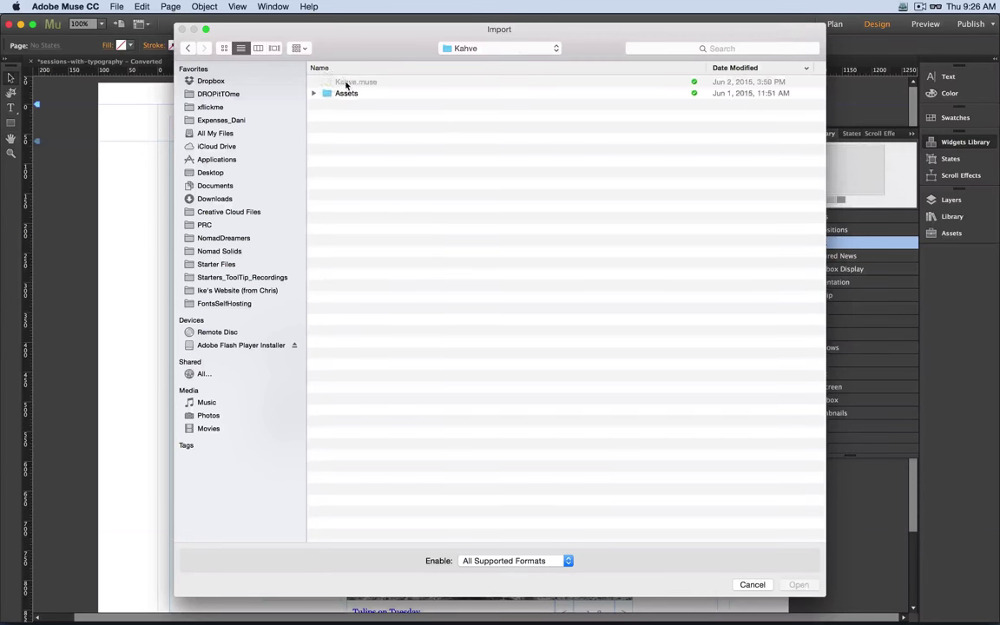
{"action": "double_click", "coordinate": [346, 94]}
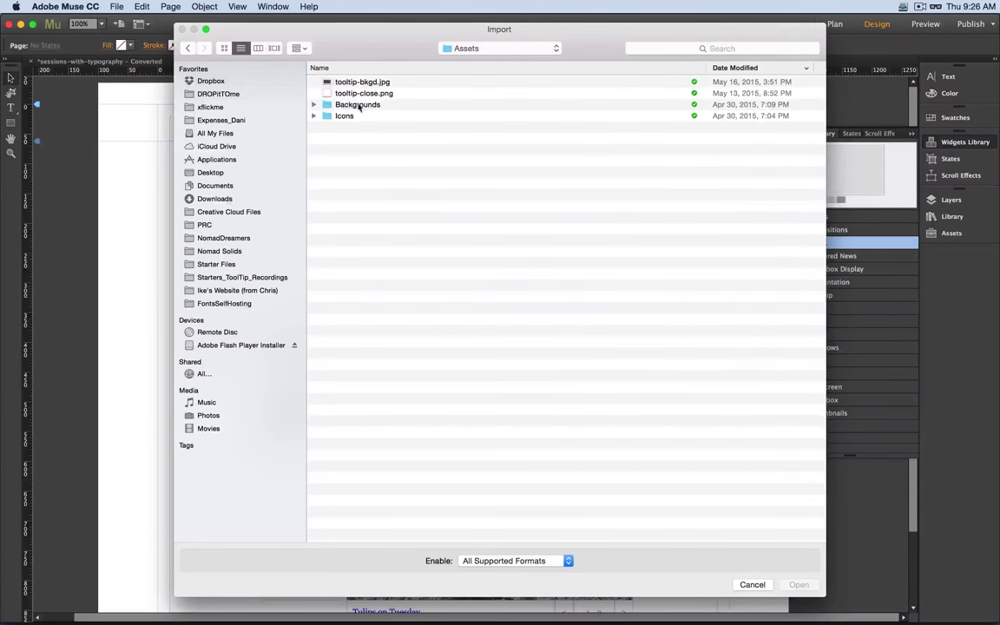
{"action": "double_click", "coordinate": [357, 106]}
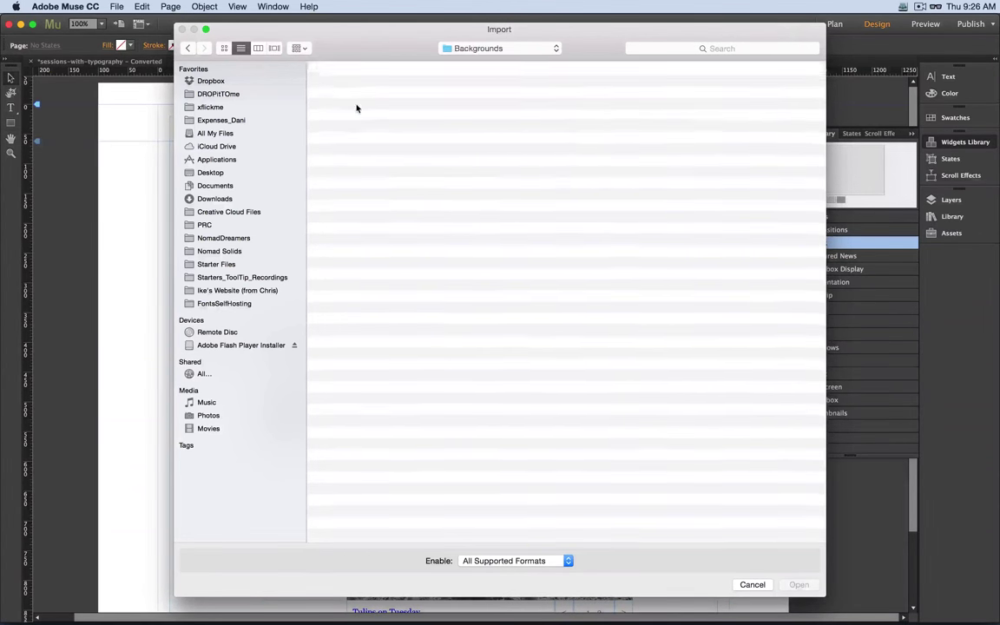
{"action": "left_click", "coordinate": [347, 128]}
{"action": "left_click", "coordinate": [346, 151], "text": "shift"}
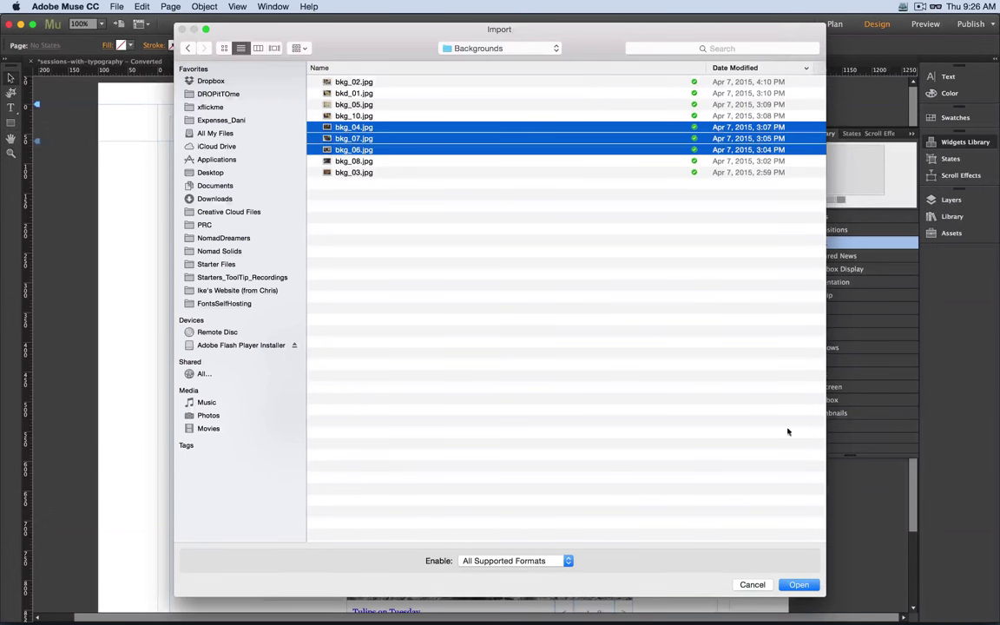
{"action": "left_click", "coordinate": [799, 584]}
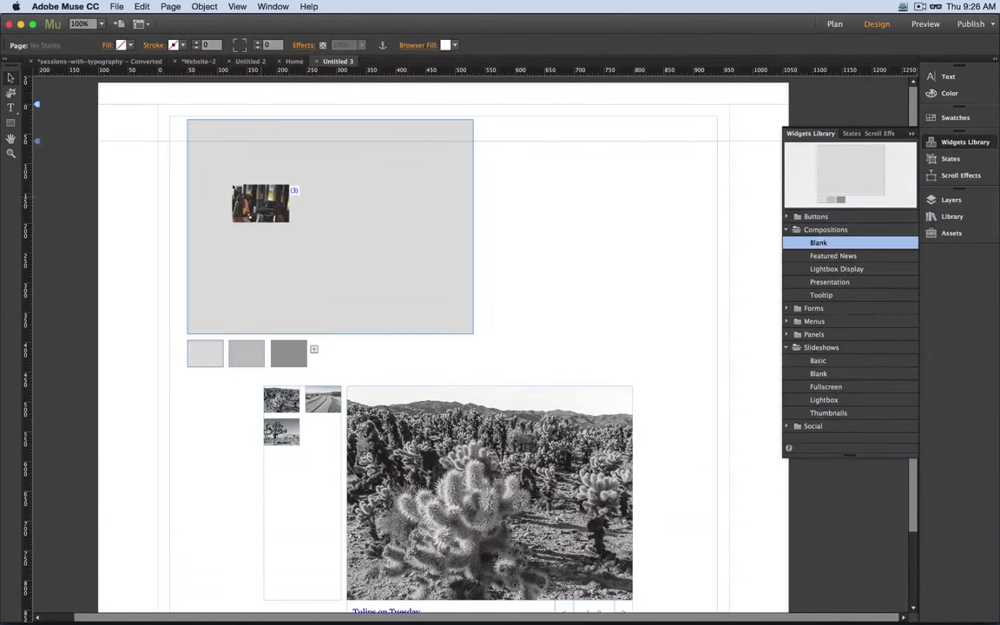
{"action": "left_click", "coordinate": [218, 153]}
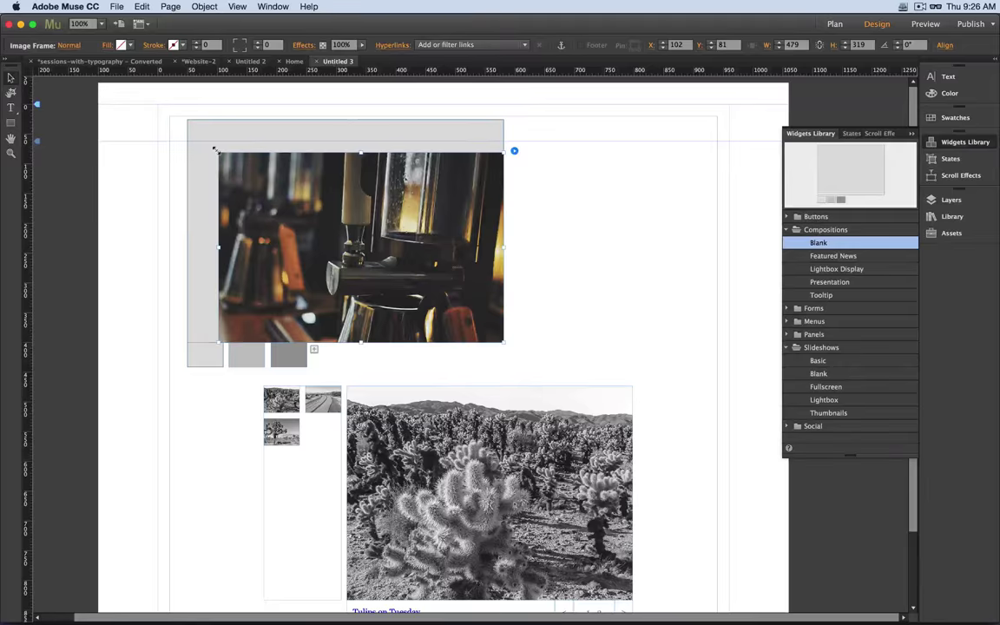
Move the placed image to about X 42, Y 20, try enlarging it beyond the target, and undo the enlargement.
{"action": "left_click", "coordinate": [246, 216]}
{"action": "left_click_drag", "start_coordinate": [258, 218], "coordinate": [223, 181]}
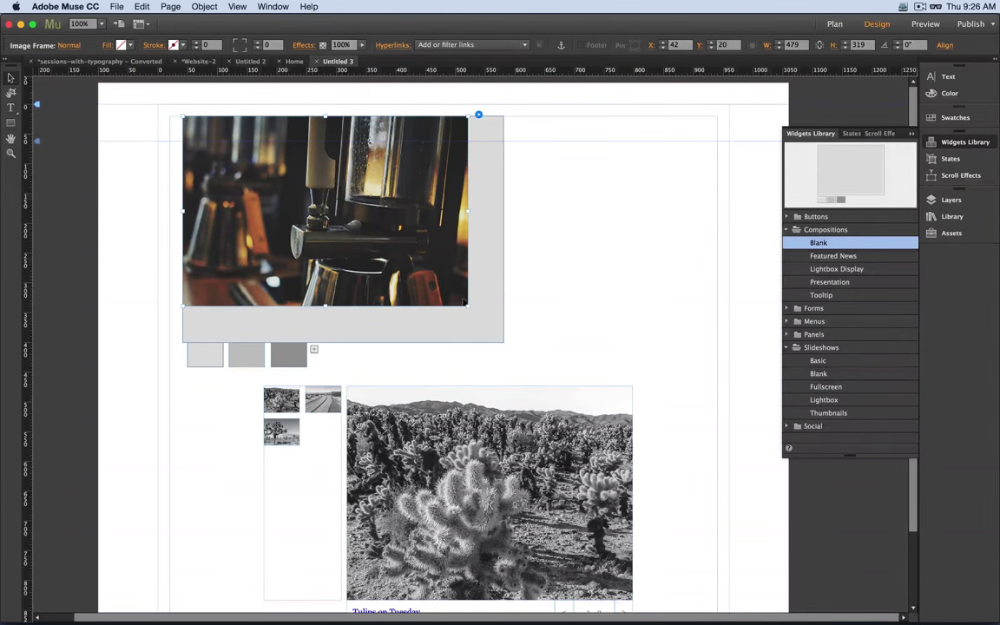
{"action": "left_click_drag", "start_coordinate": [468, 305], "coordinate": [559, 366]}
{"action": "left_click", "coordinate": [207, 405]}
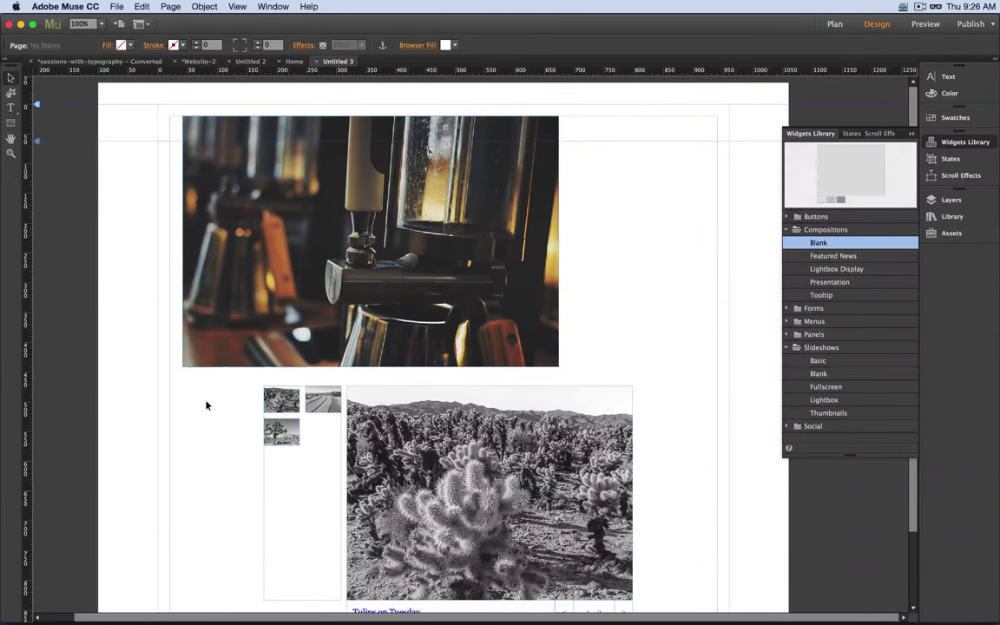
{"action": "key", "text": "super+z"}
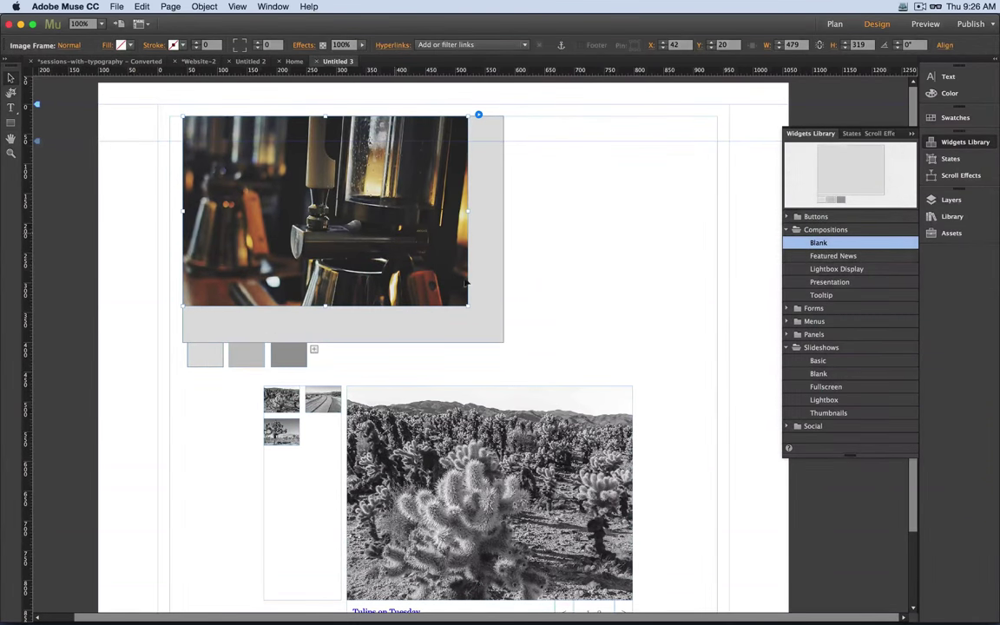
Shift the placed image to about X 38, Y 15 and enlarge it to about 542 by 361.
{"action": "mouse_move", "coordinate": [412, 273]}
{"action": "left_mouse_down"}
{"action": "mouse_move", "coordinate": [435, 296]}
{"action": "mouse_move", "coordinate": [413, 292]}
{"action": "mouse_move", "coordinate": [410, 271]}
{"action": "left_mouse_up"}
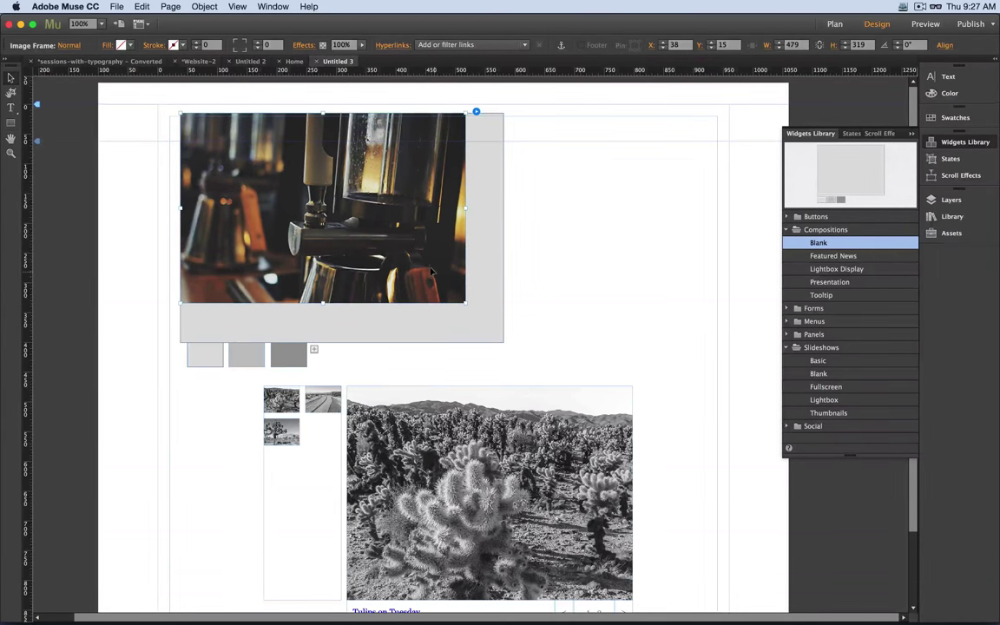
{"action": "left_click_drag", "start_coordinate": [462, 299], "coordinate": [480, 326]}
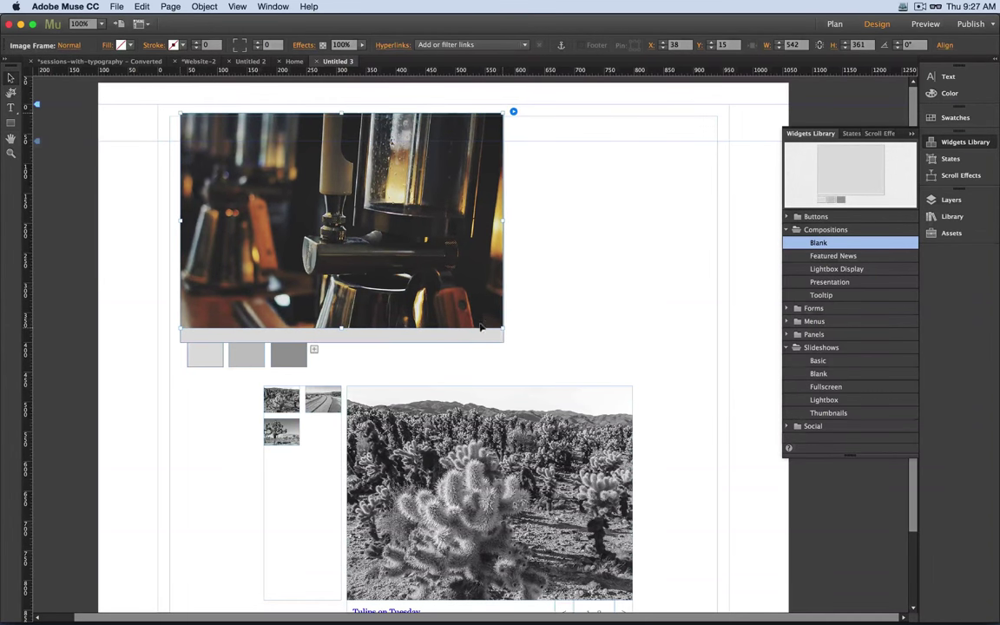
{"action": "left_click", "coordinate": [146, 319]}
Reselect the image frame inside the composition's target, shift it to about X 31, Y -20, and delete it.
{"action": "left_click", "coordinate": [282, 230]}
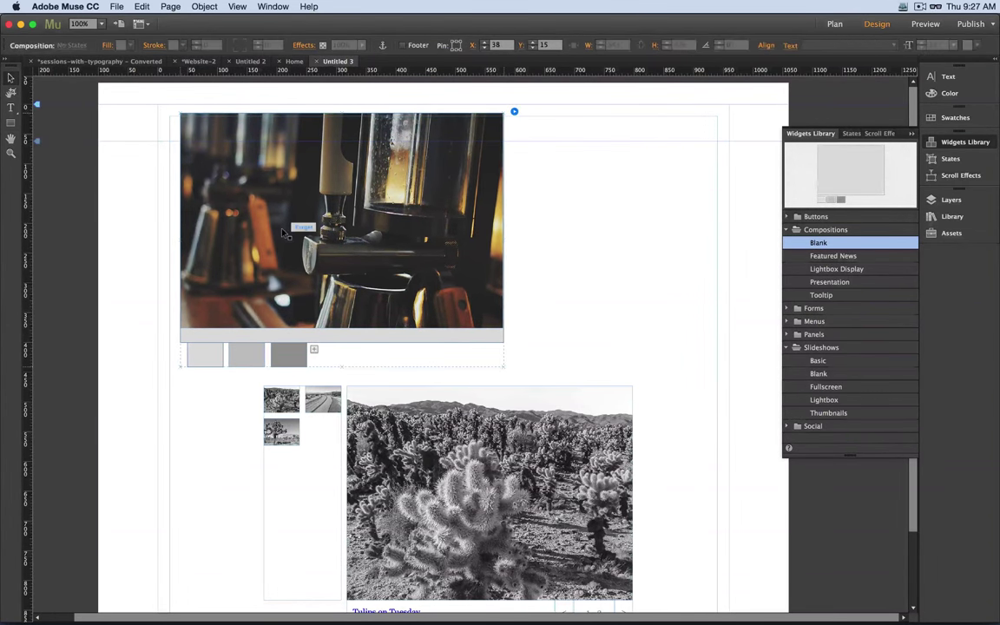
{"action": "left_click", "coordinate": [282, 231]}
{"action": "left_click", "coordinate": [282, 231]}
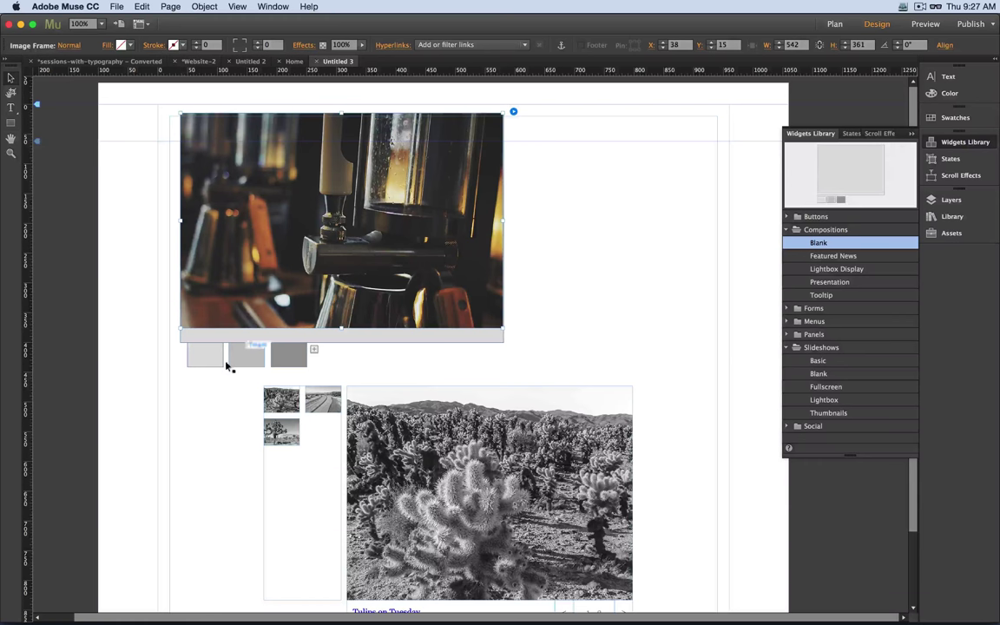
{"action": "left_click_drag", "start_coordinate": [387, 230], "coordinate": [410, 242]}
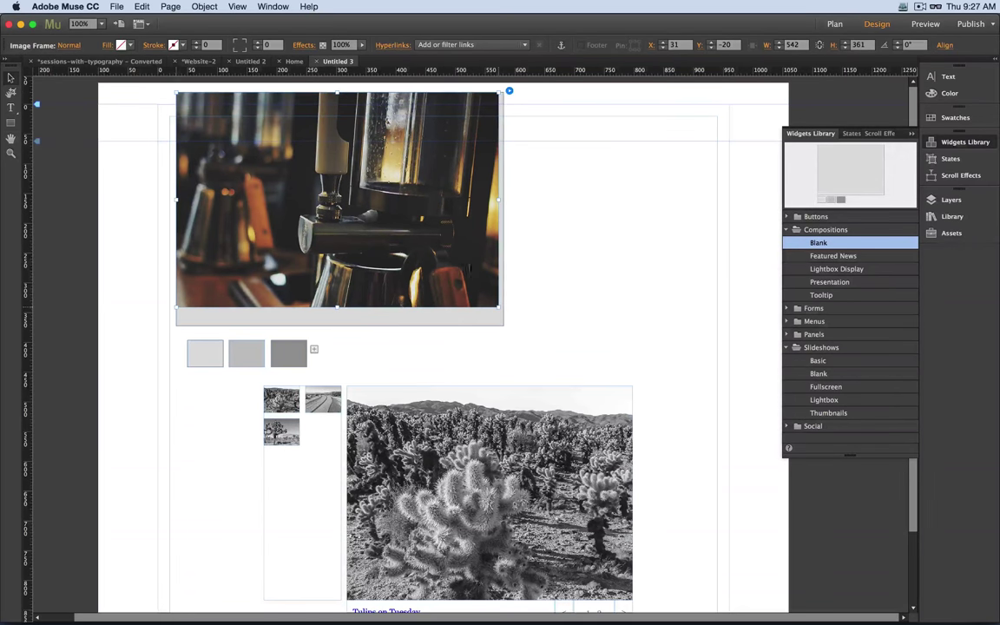
{"action": "key", "text": "Delete"}
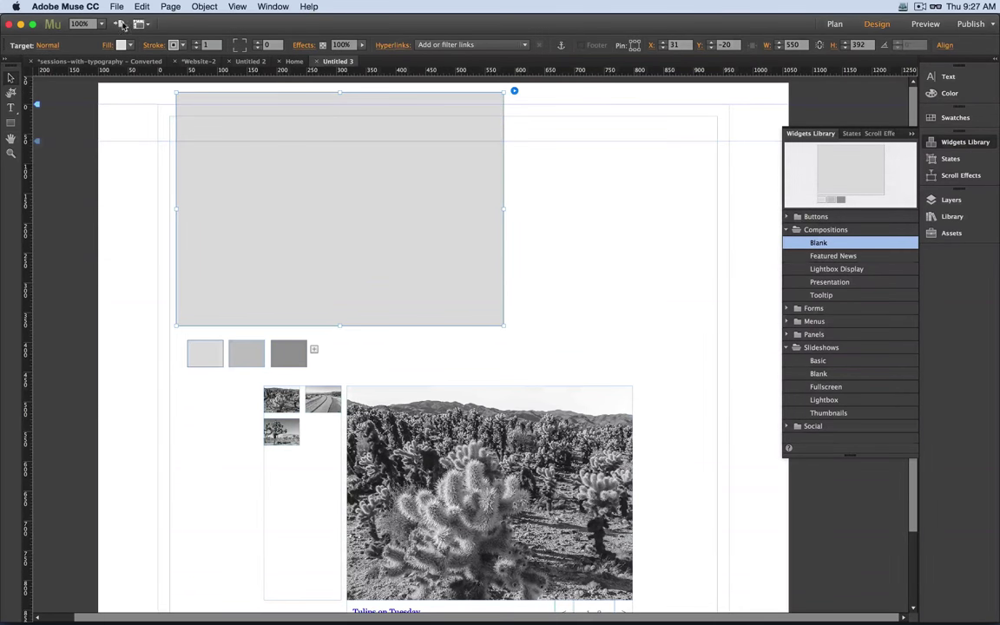
Fill the composition's target with the image bkg_04.jpg and set its fitting to Scale To Fill.
{"action": "left_click", "coordinate": [106, 44]}
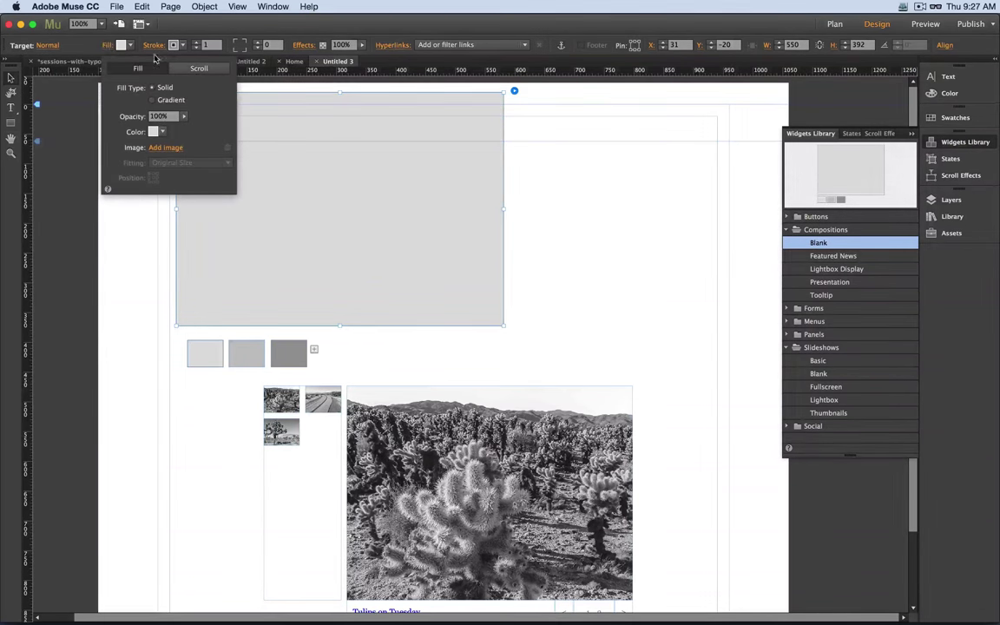
{"action": "left_click", "coordinate": [162, 147]}
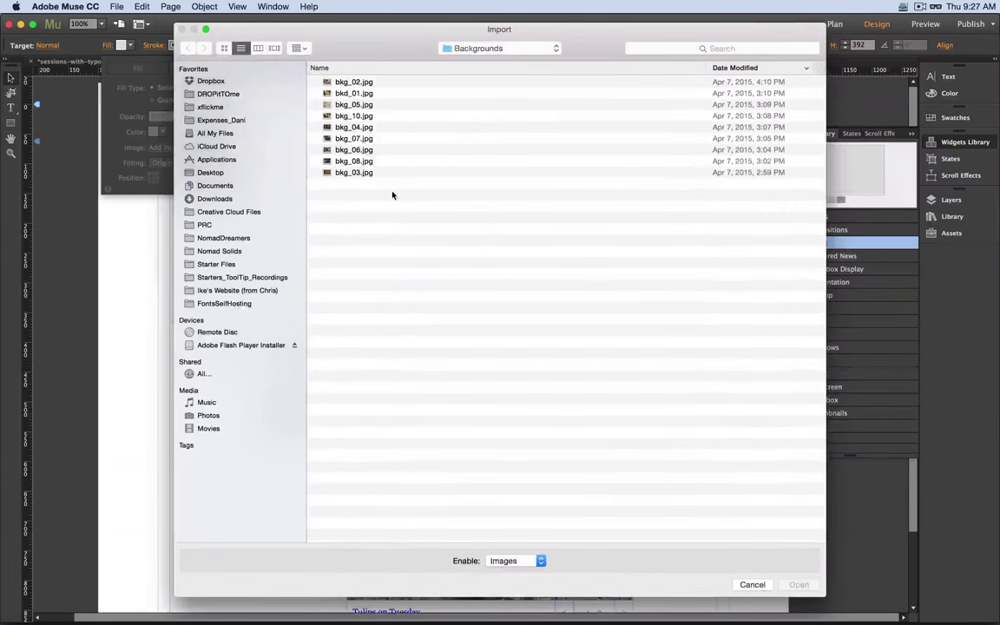
{"action": "double_click", "coordinate": [352, 128]}
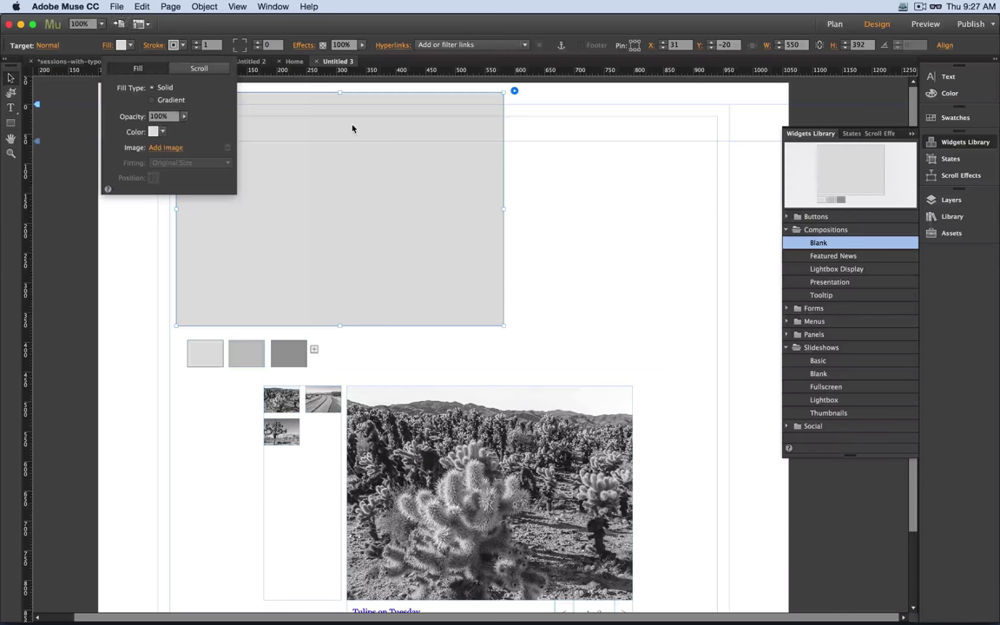
{"action": "left_click", "coordinate": [170, 162]}
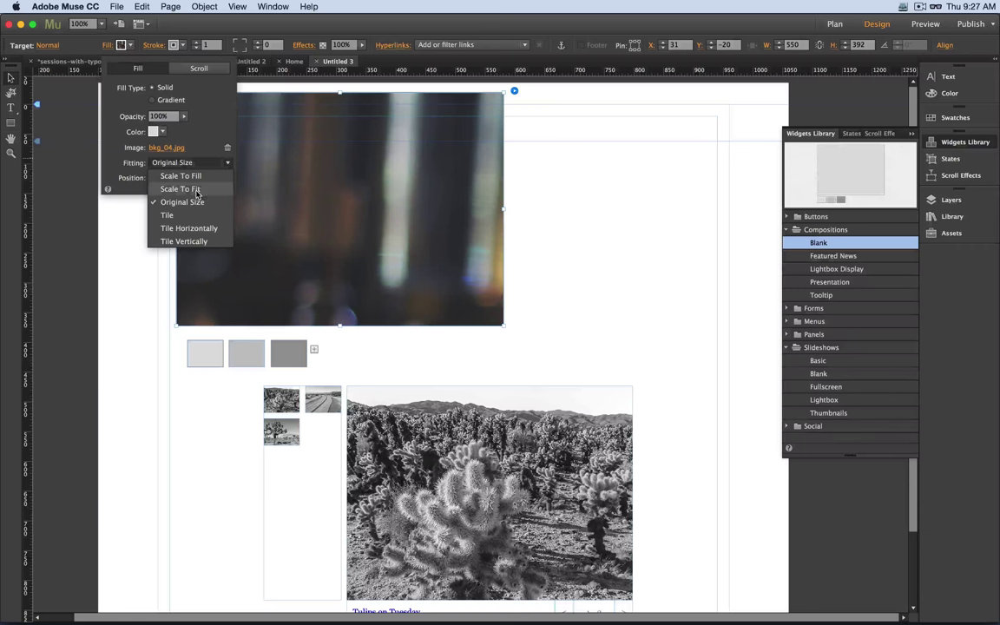
{"action": "left_click", "coordinate": [196, 176]}
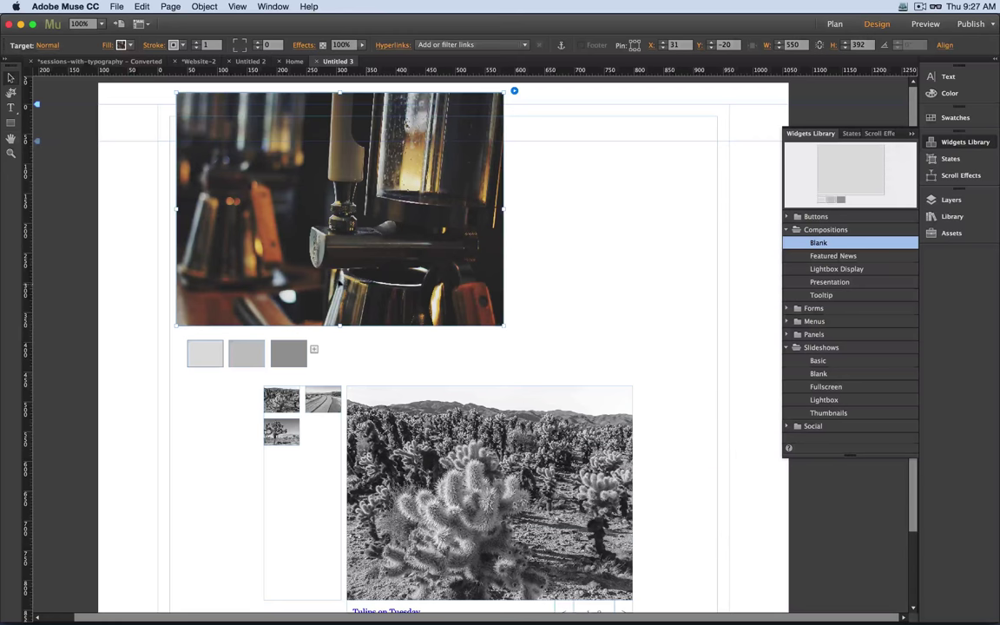
Activate the Text tool, then switch to the sessions-with-typography.com page in Chrome.
{"action": "left_click", "coordinate": [12, 124]}
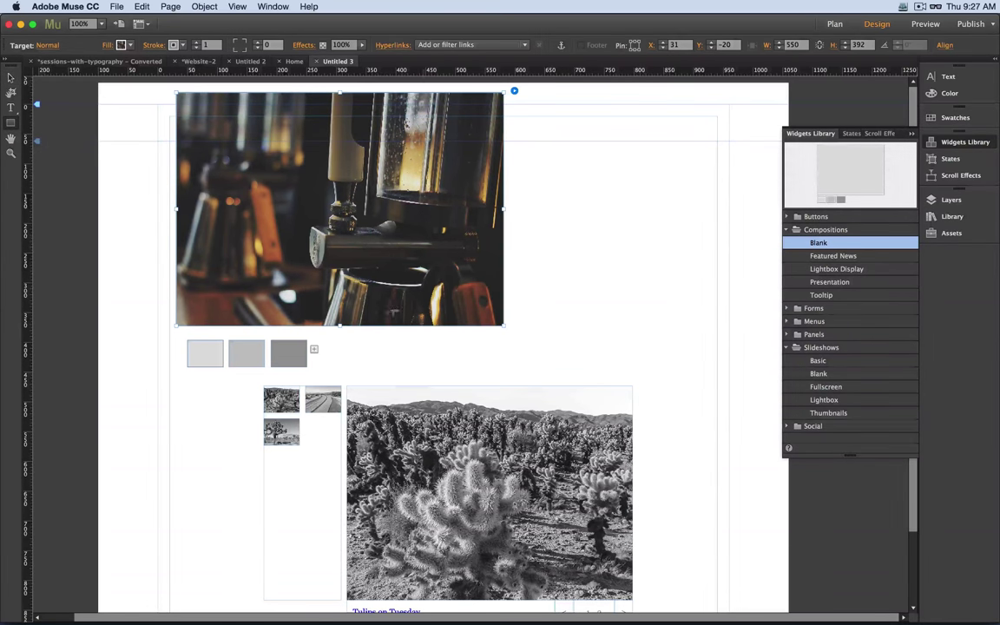
{"action": "left_click", "coordinate": [11, 107]}
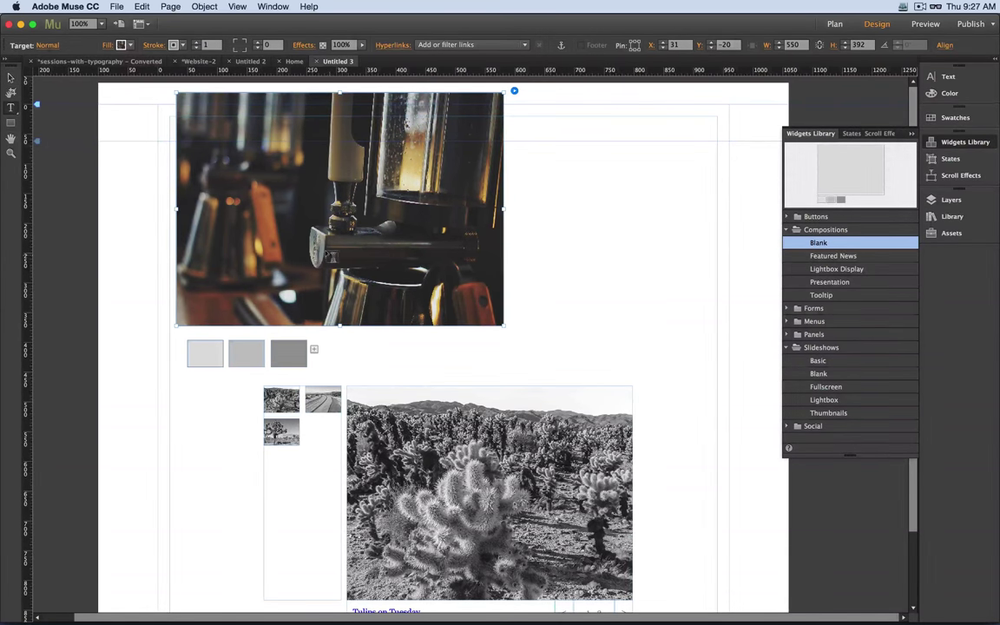
{"action": "left_click", "coordinate": [493, 311]}
{"action": "key", "text": "super+Tab"}
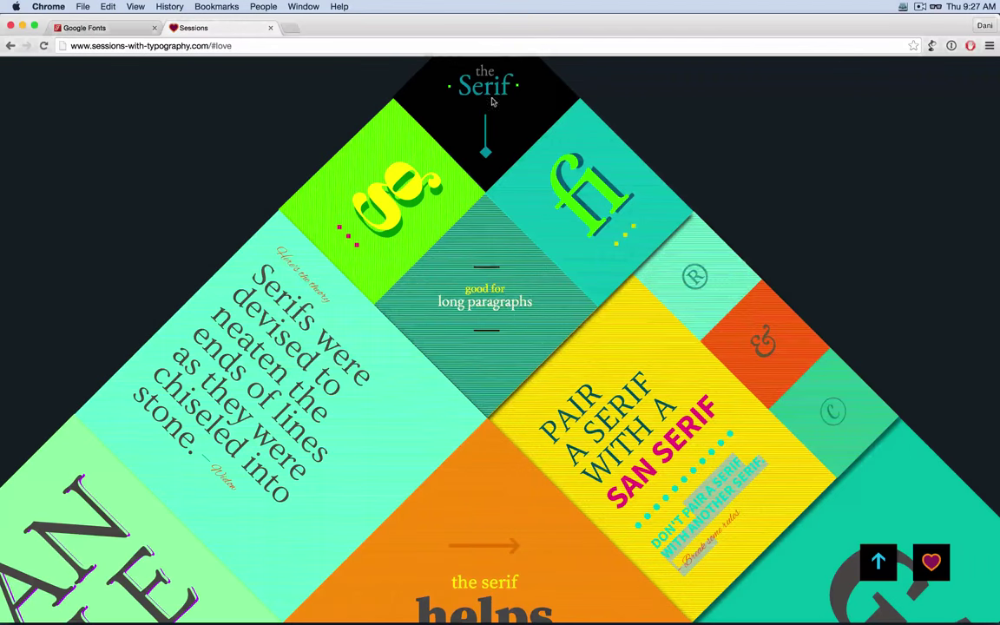
Copy the text "Wagging ferret crate a" from the right-hand paragraph of the website-2 Home preview page in Chrome.
{"action": "left_click", "coordinate": [128, 32]}
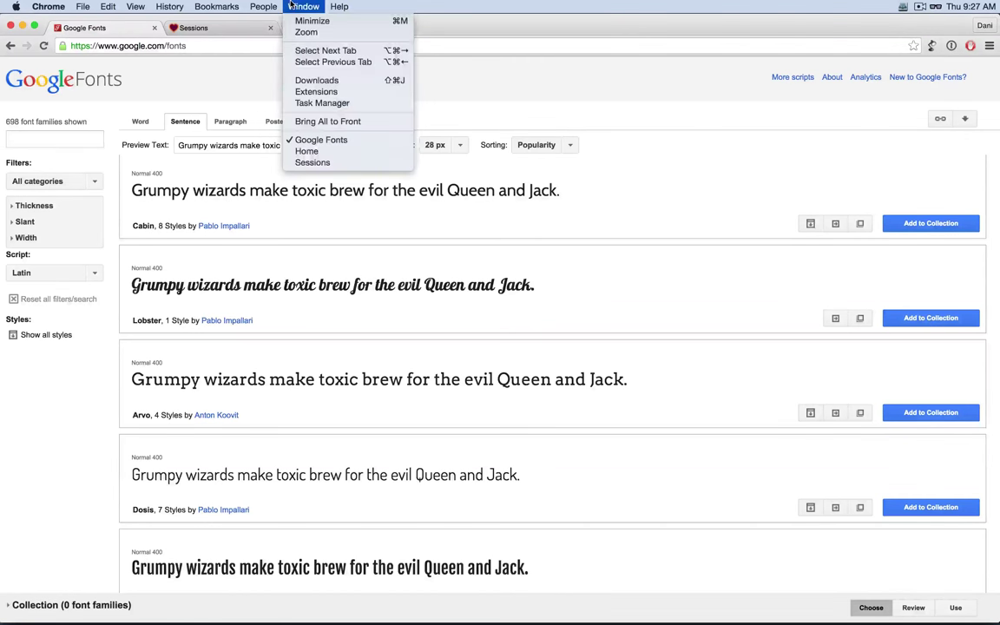
{"action": "left_click", "coordinate": [303, 7]}
{"action": "left_click", "coordinate": [333, 153]}
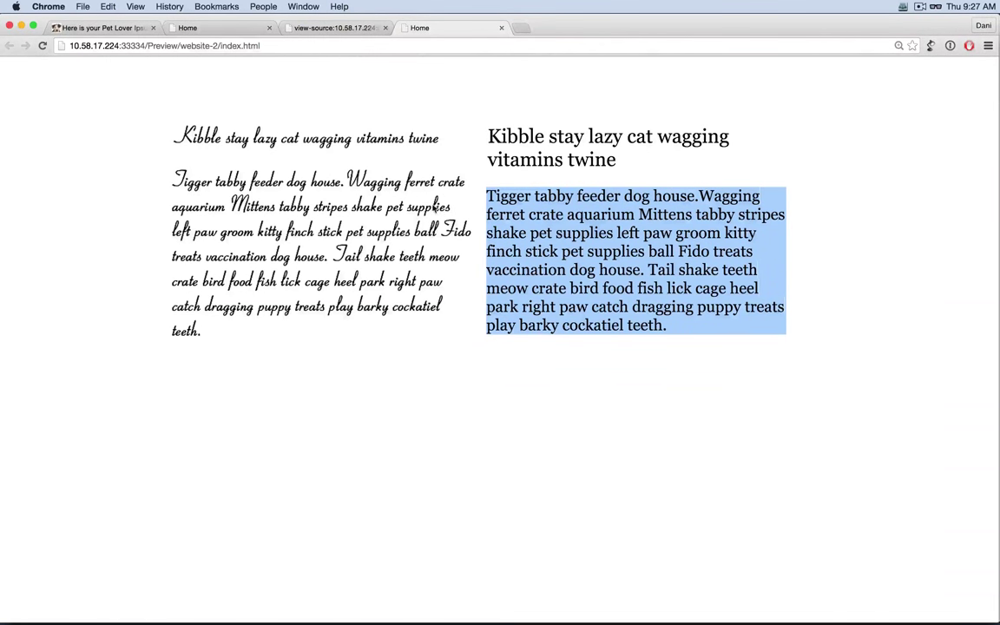
{"action": "left_click", "coordinate": [620, 217]}
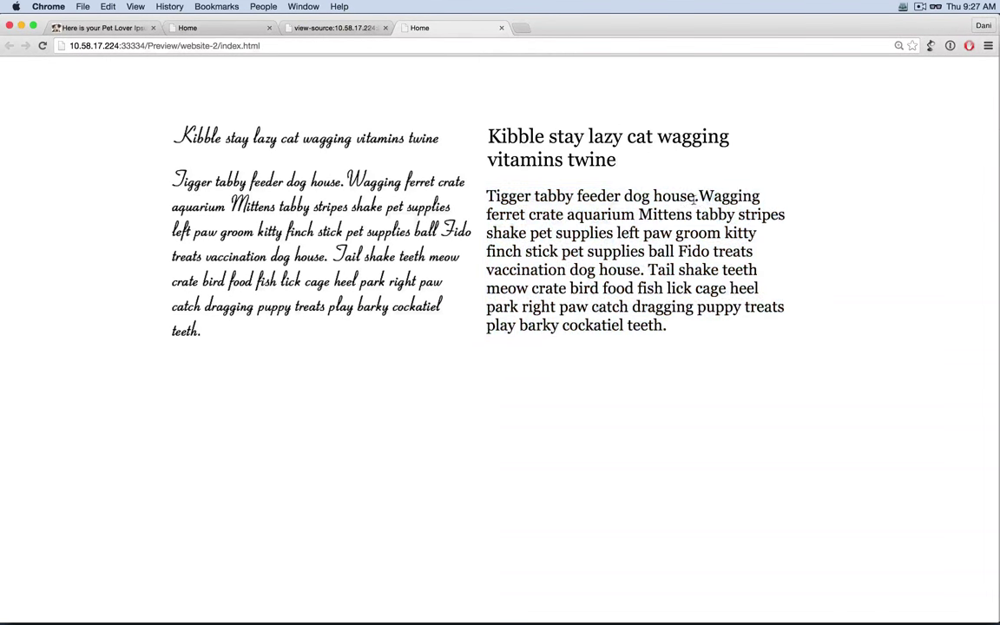
{"action": "left_click_drag", "start_coordinate": [697, 198], "coordinate": [573, 215]}
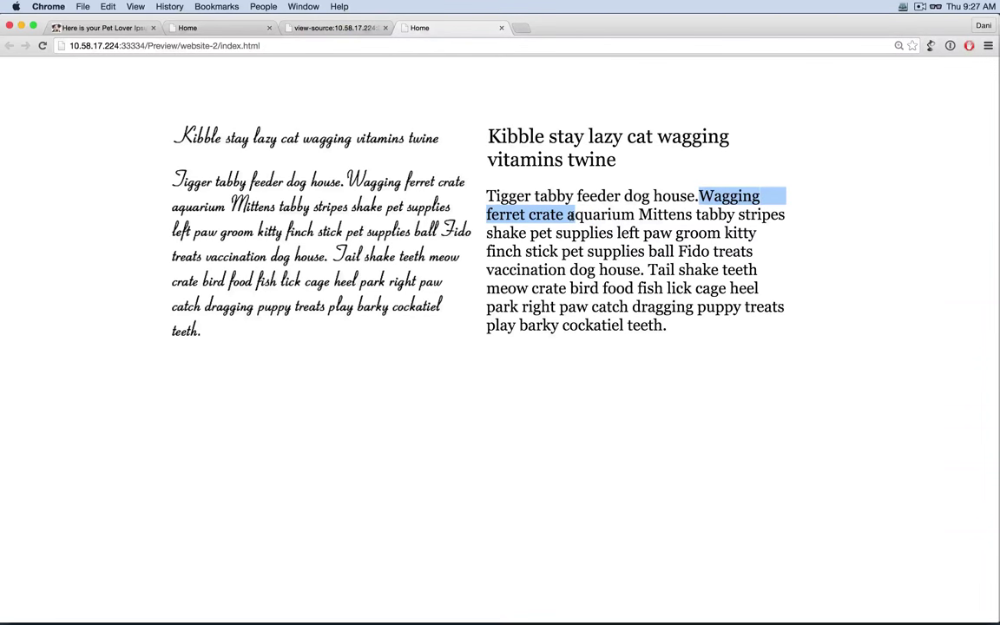
{"action": "key", "text": "super+c"}
Switch to Adobe Muse, paste the copied text into the composition's caption frame, and enlarge it to size 24.
{"action": "key", "text": "super+Tab"}
{"action": "key", "text": "super+v"}
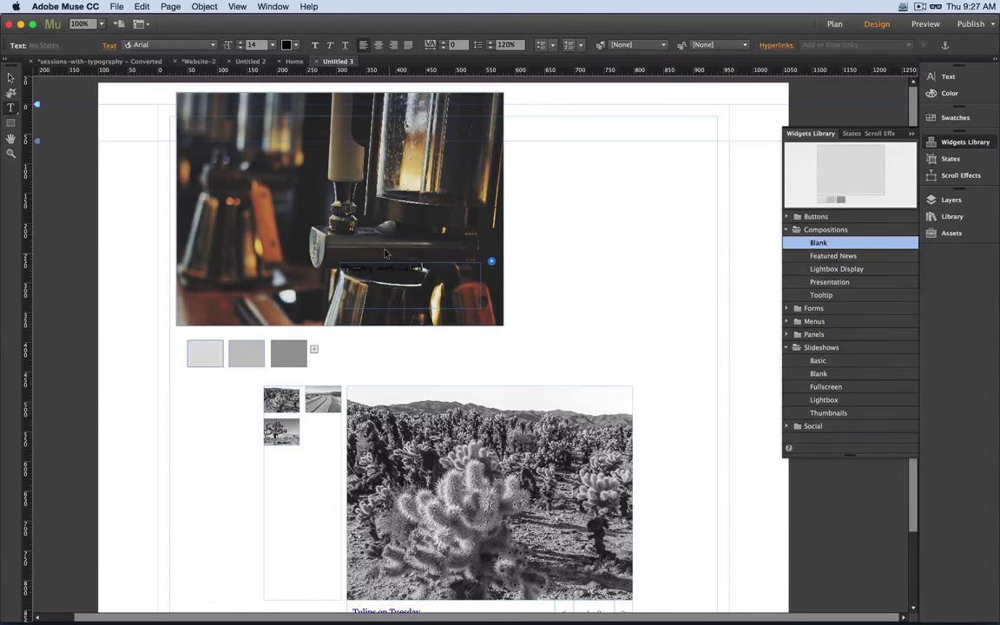
{"action": "key", "text": "super+shift+period"}
{"action": "key", "text": "super+shift+period"}
{"action": "key", "text": "super+shift+period"}
{"action": "key", "text": "super+shift+period"}
{"action": "key", "text": "super+shift+period"}
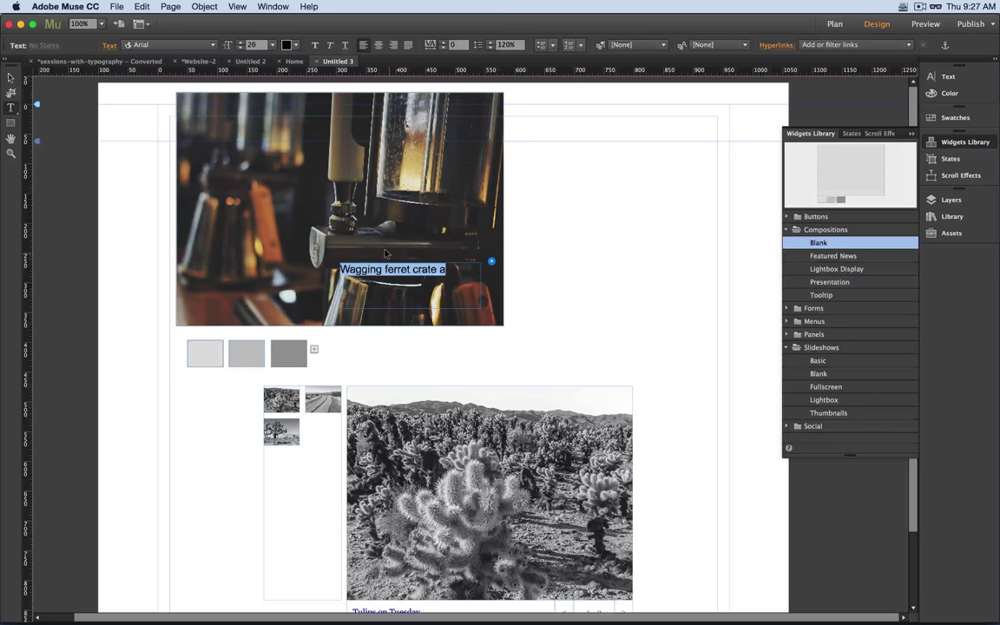
Try white as the caption's text colour, and return the text to black.
{"action": "left_click", "coordinate": [286, 44]}
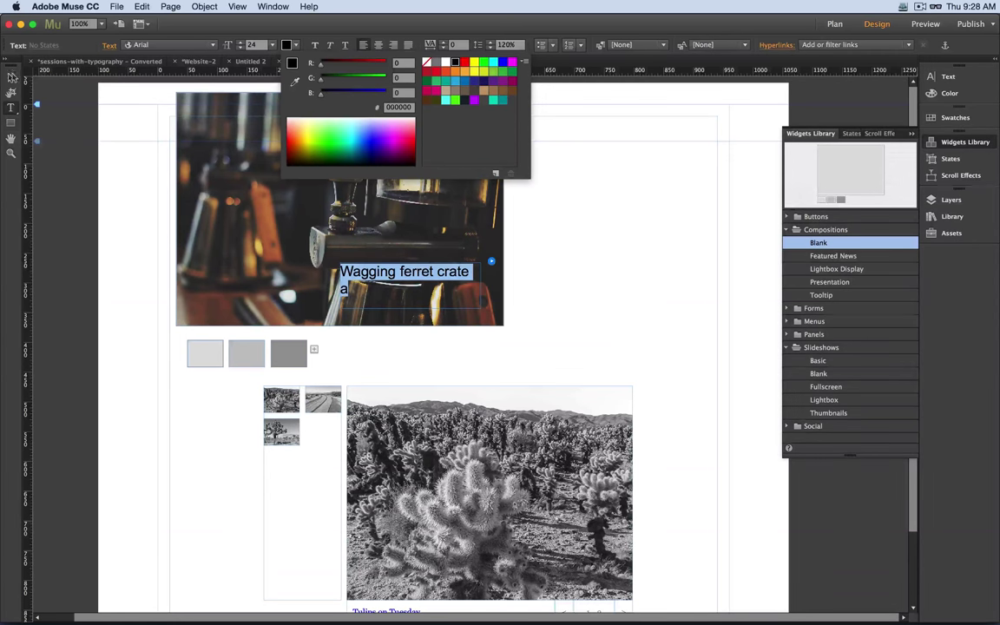
{"action": "left_click", "coordinate": [10, 71]}
{"action": "left_click", "coordinate": [287, 47]}
{"action": "left_click", "coordinate": [445, 62]}
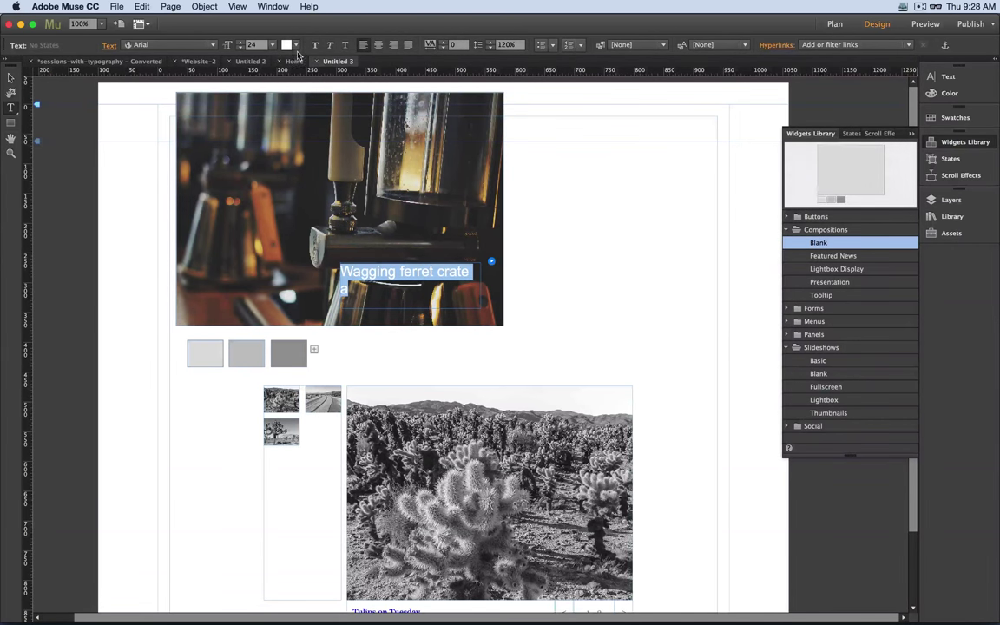
{"action": "left_click", "coordinate": [296, 47]}
{"action": "key", "text": "Escape"}
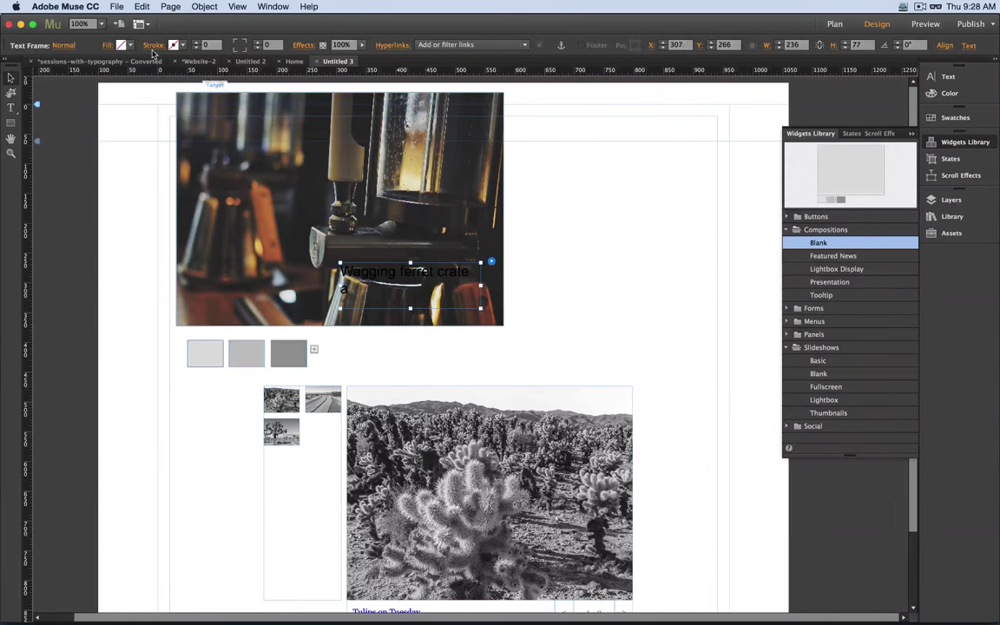
Fill the caption's text frame with white at 55% opacity, and move and resize it to about X 259, Y 193, 273 by 51.
{"action": "left_click", "coordinate": [121, 45]}
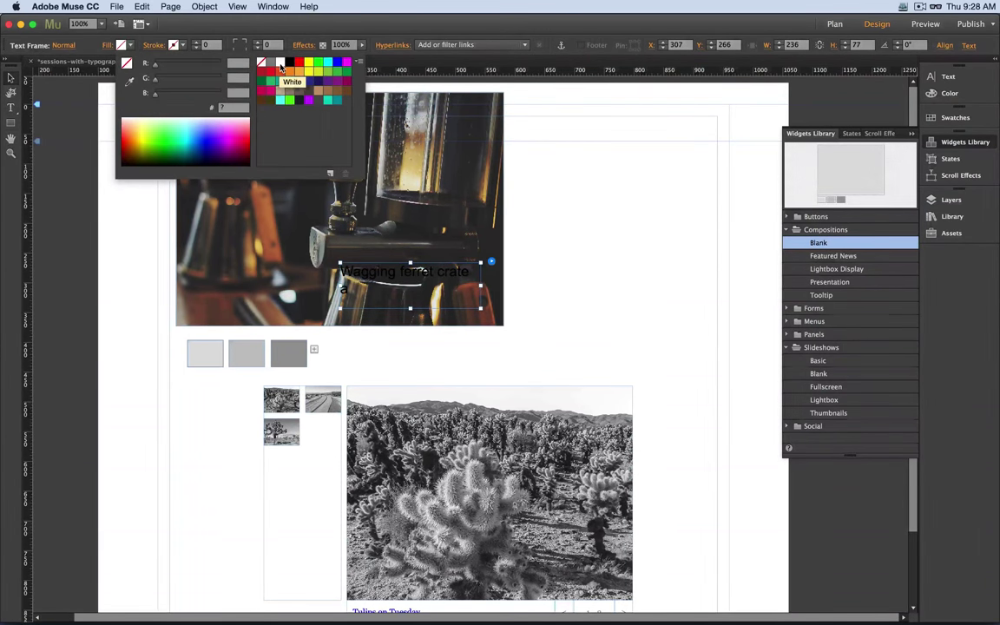
{"action": "left_click", "coordinate": [280, 68]}
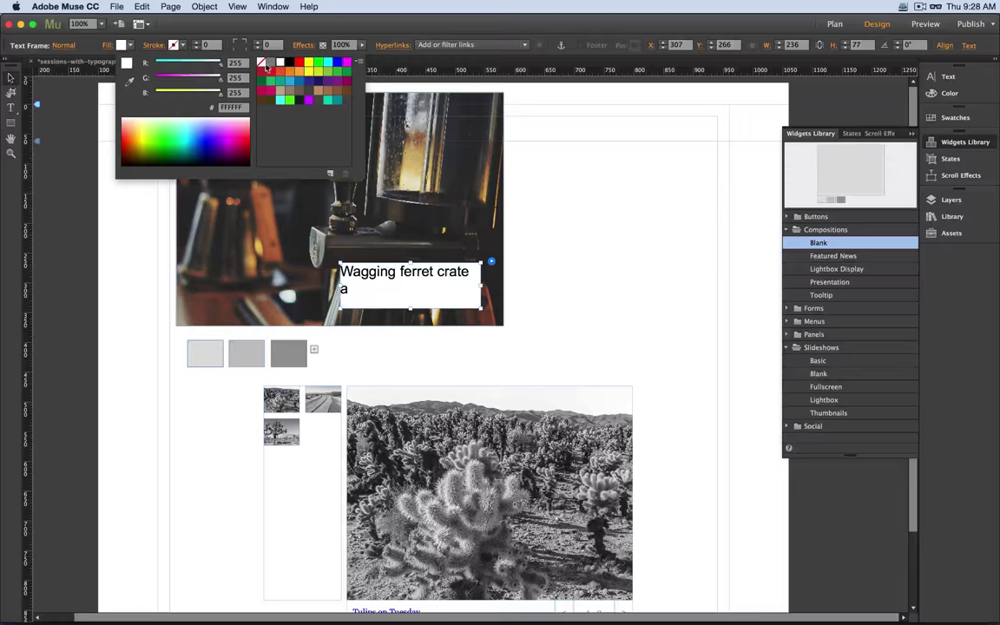
{"action": "left_click", "coordinate": [106, 45]}
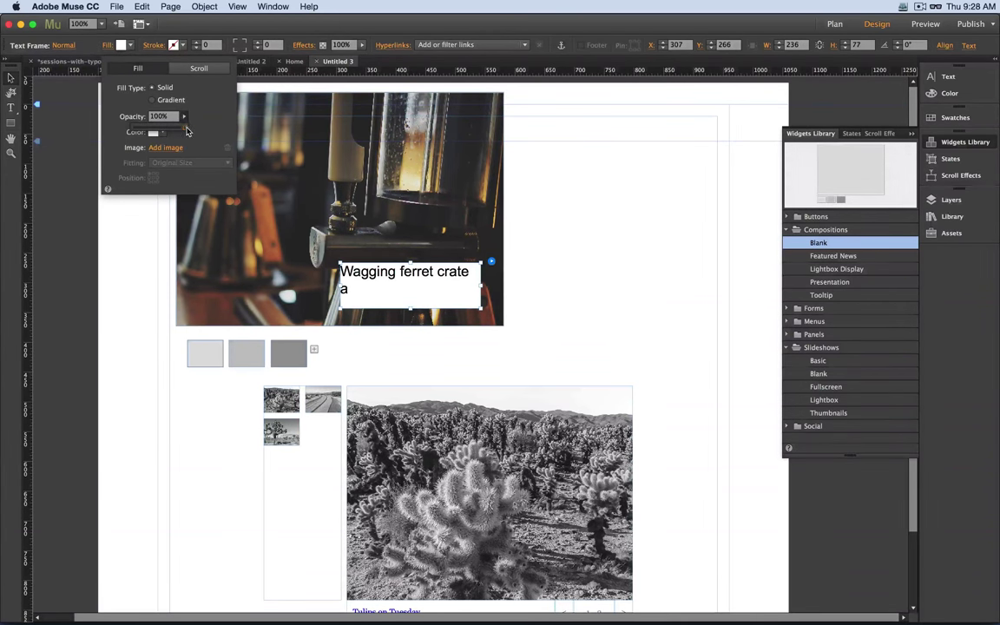
{"action": "left_click_drag", "start_coordinate": [186, 130], "coordinate": [162, 132]}
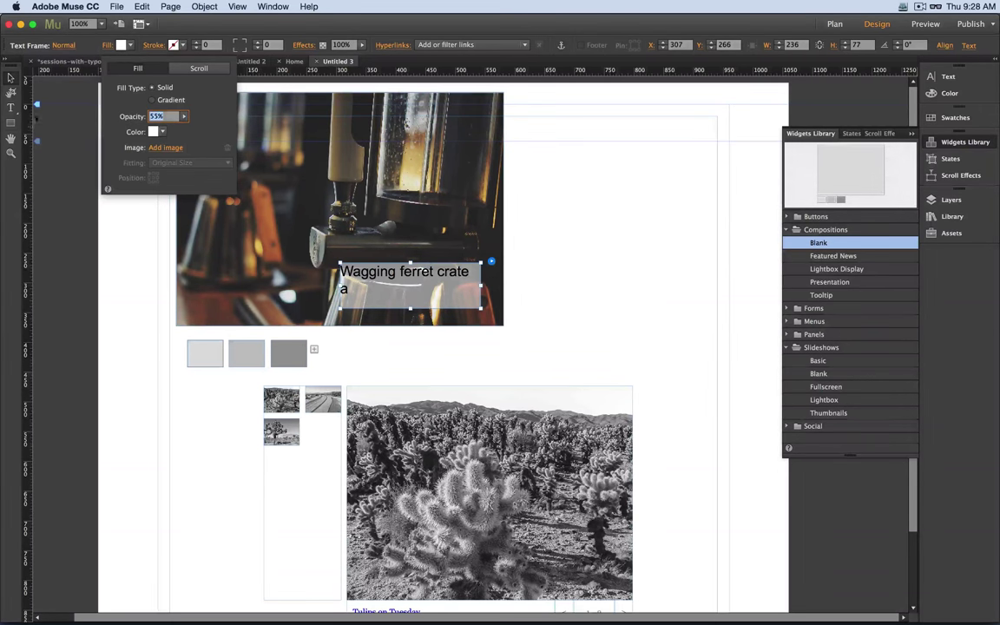
{"action": "left_click", "coordinate": [166, 299]}
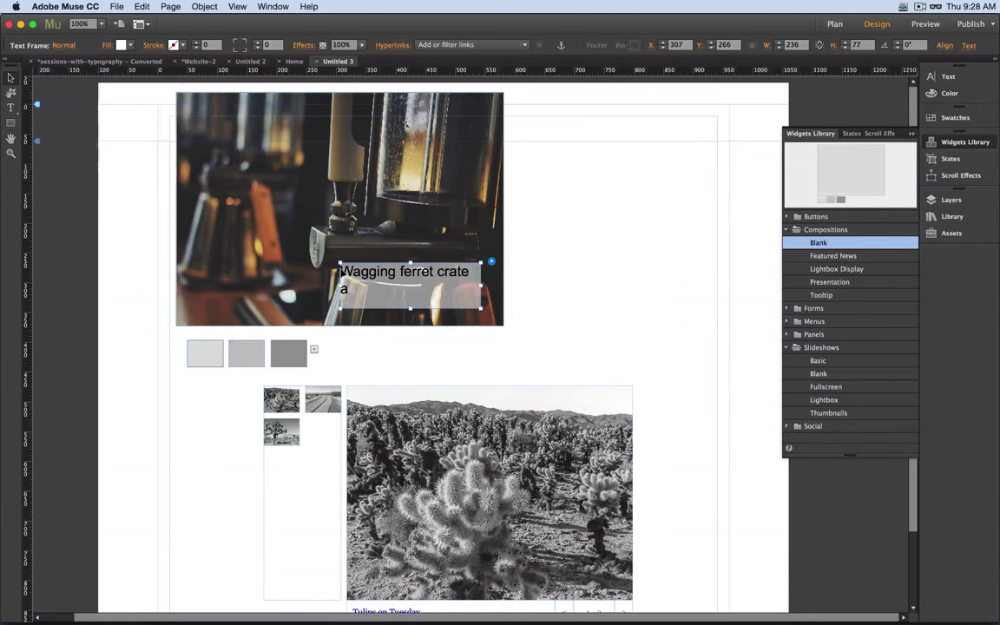
{"action": "left_click_drag", "start_coordinate": [441, 288], "coordinate": [471, 248]}
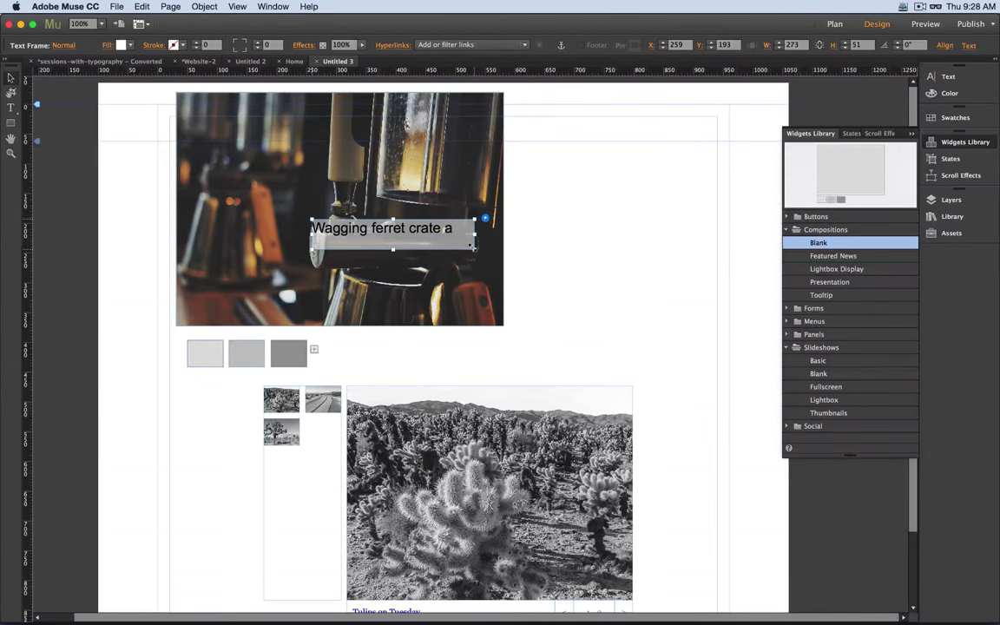
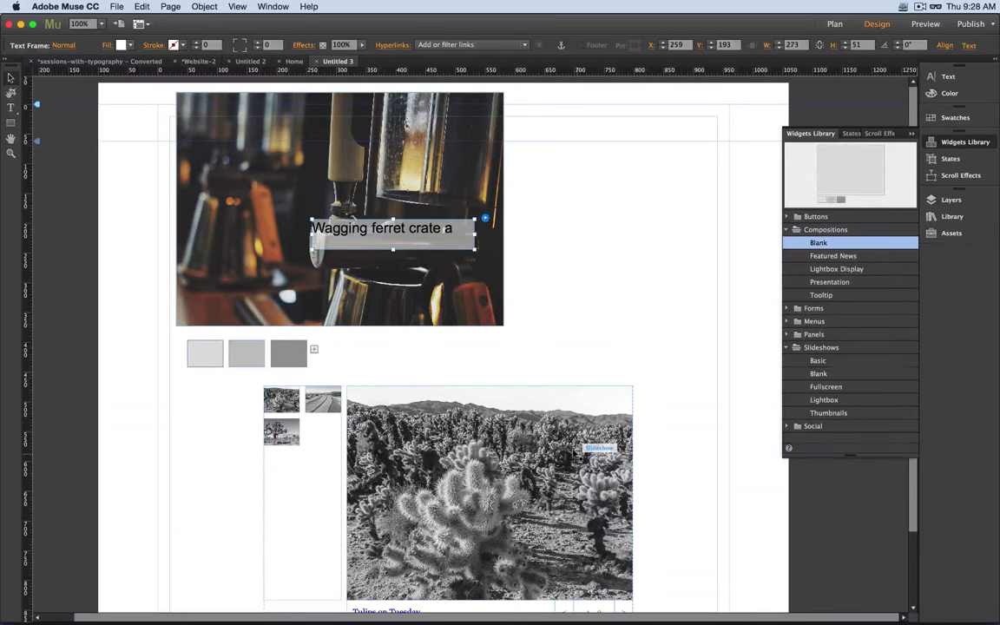
Check the attendees' questions in the Adobe Connect poll, and return to Adobe Muse.
{"action": "key", "text": "super+Tab"}
{"action": "key", "text": "super+Tab"}
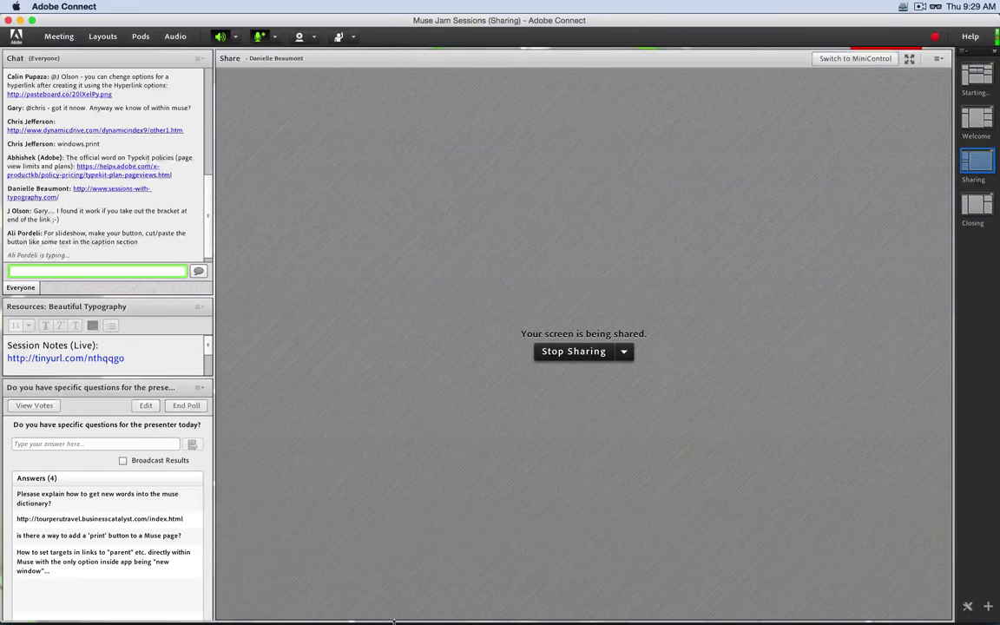
{"action": "mouse_move", "coordinate": [184, 608]}
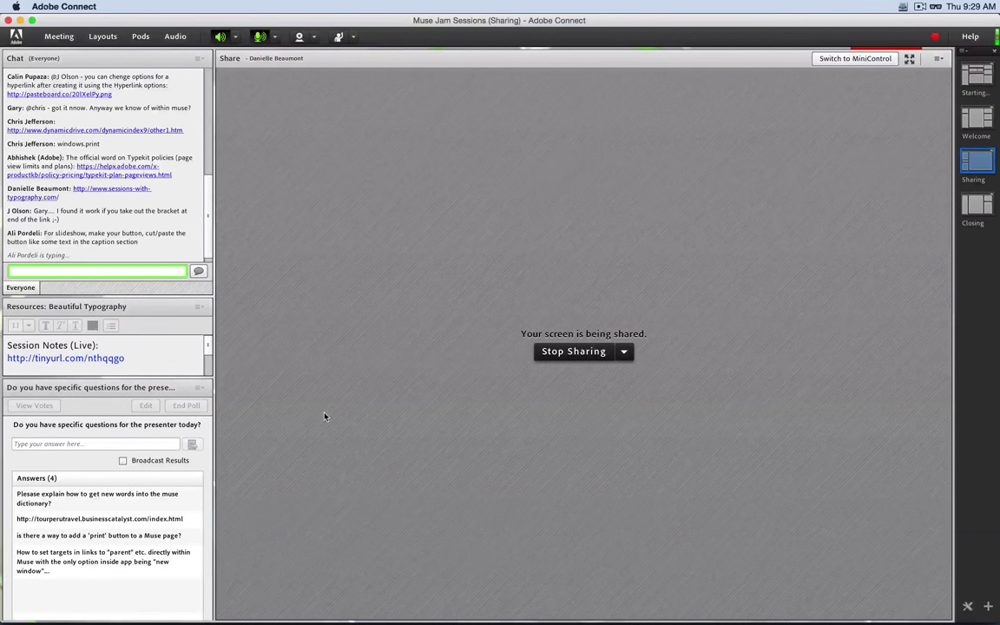
{"action": "left_click", "coordinate": [145, 521]}
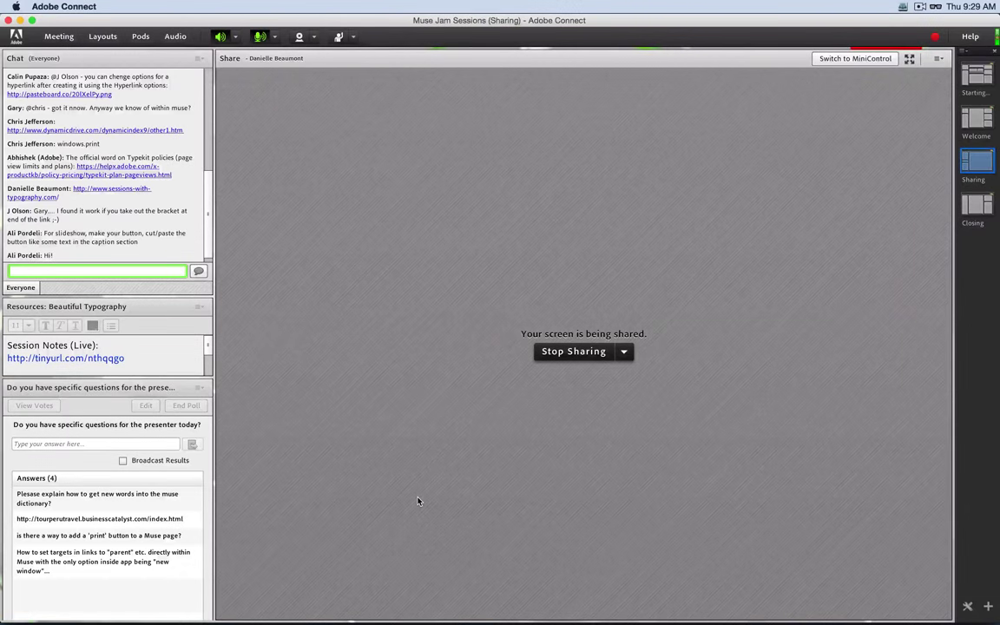
{"action": "key", "text": "super+Tab"}
{"action": "key", "text": "super+Tab"}
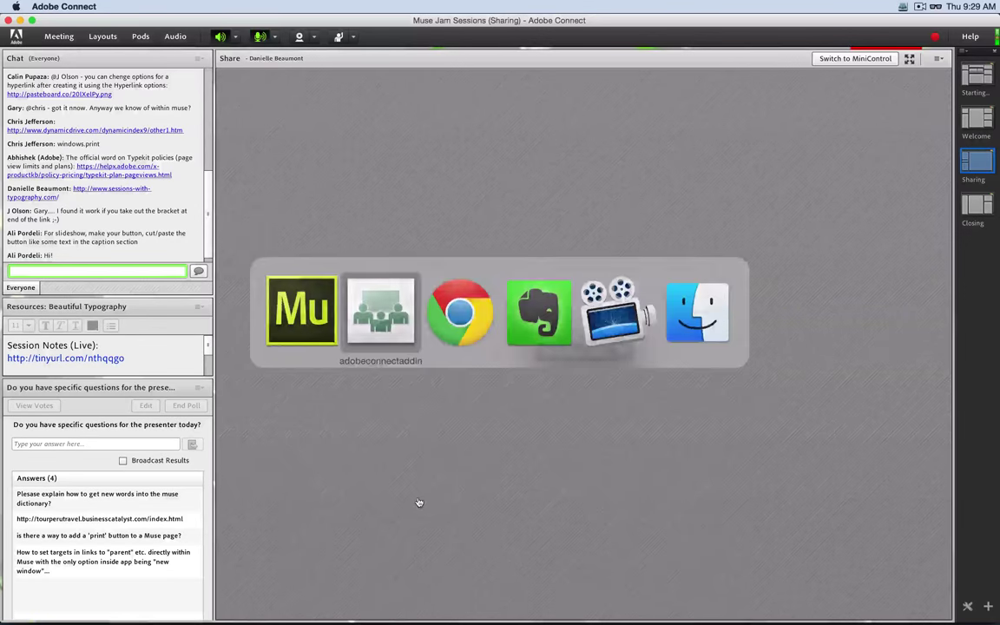
{"action": "key", "text": "super+Tab"}
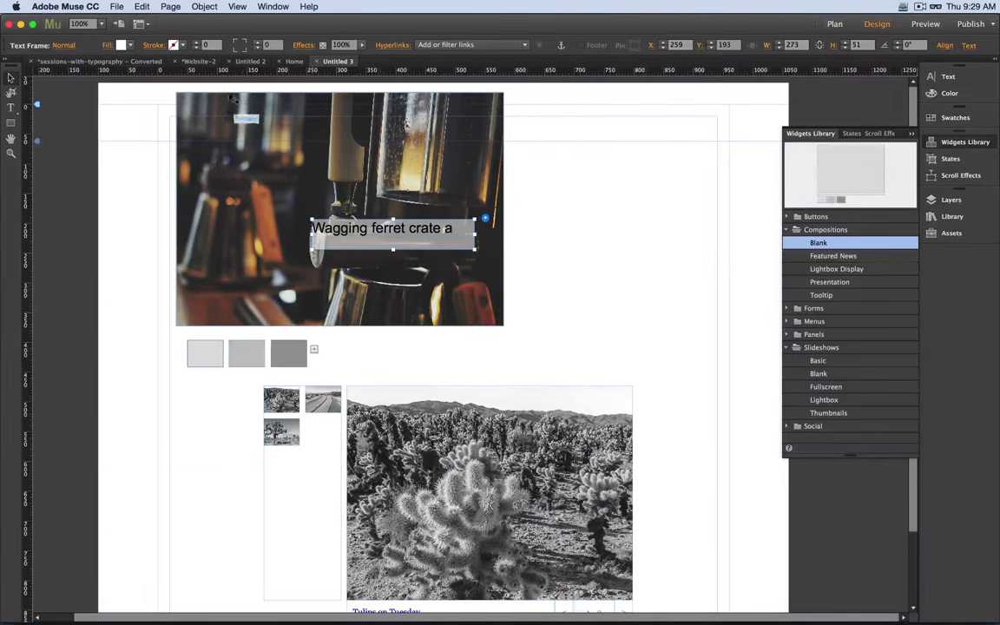
On the Home page, examine the spelling and dictionary options for the word "Tigger" in the small italic paragraph.
{"action": "left_click", "coordinate": [94, 62]}
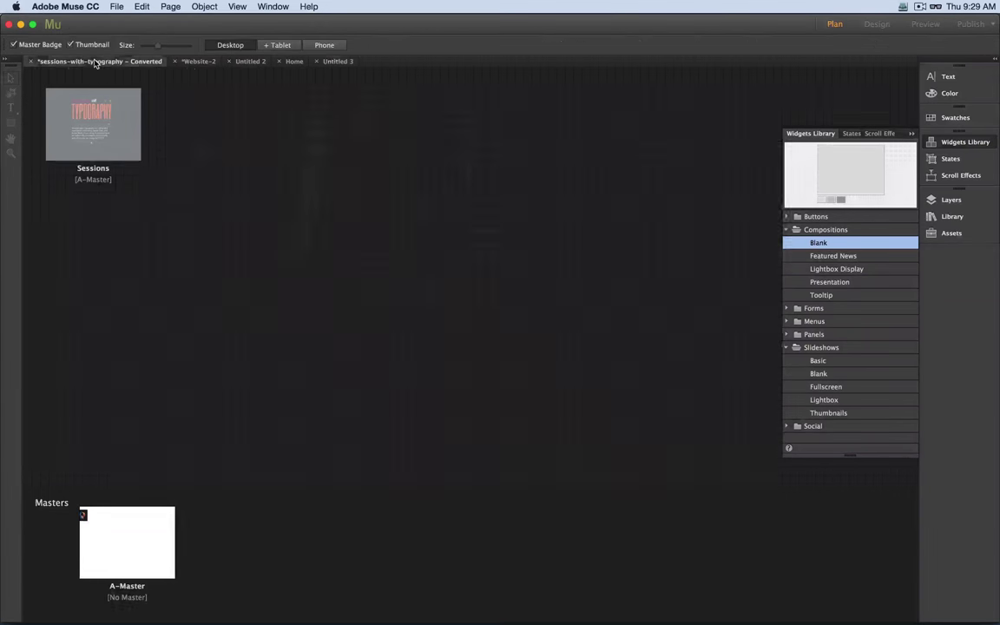
{"action": "left_click", "coordinate": [294, 62]}
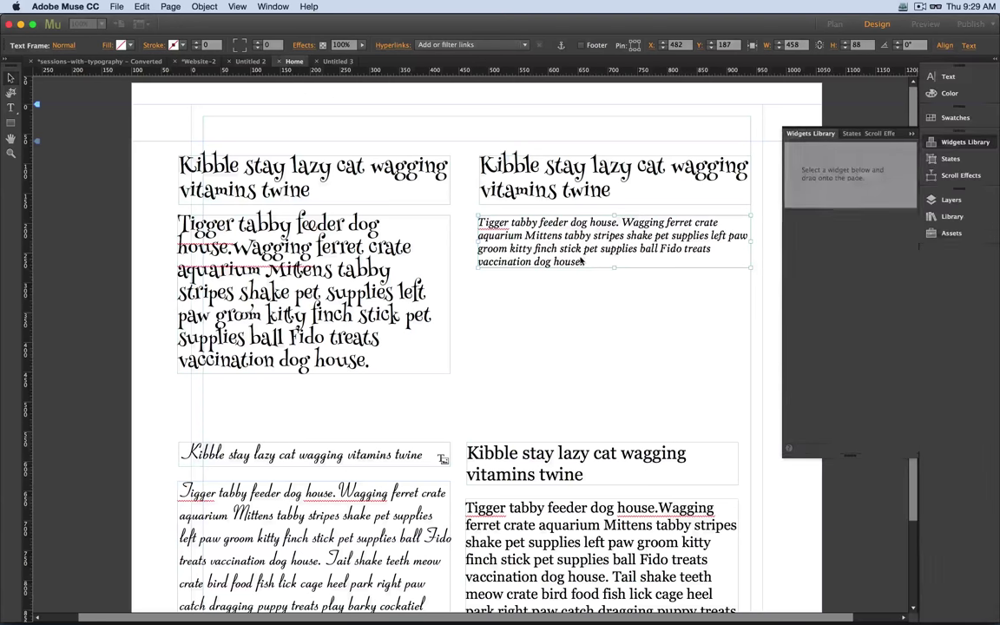
{"action": "double_click", "coordinate": [500, 222]}
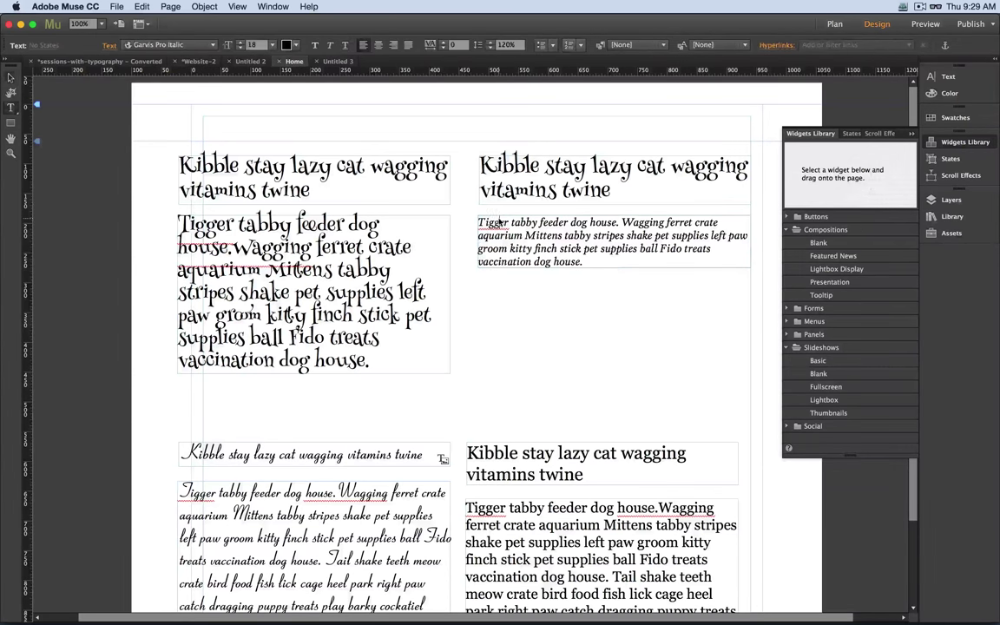
{"action": "double_click", "coordinate": [491, 223]}
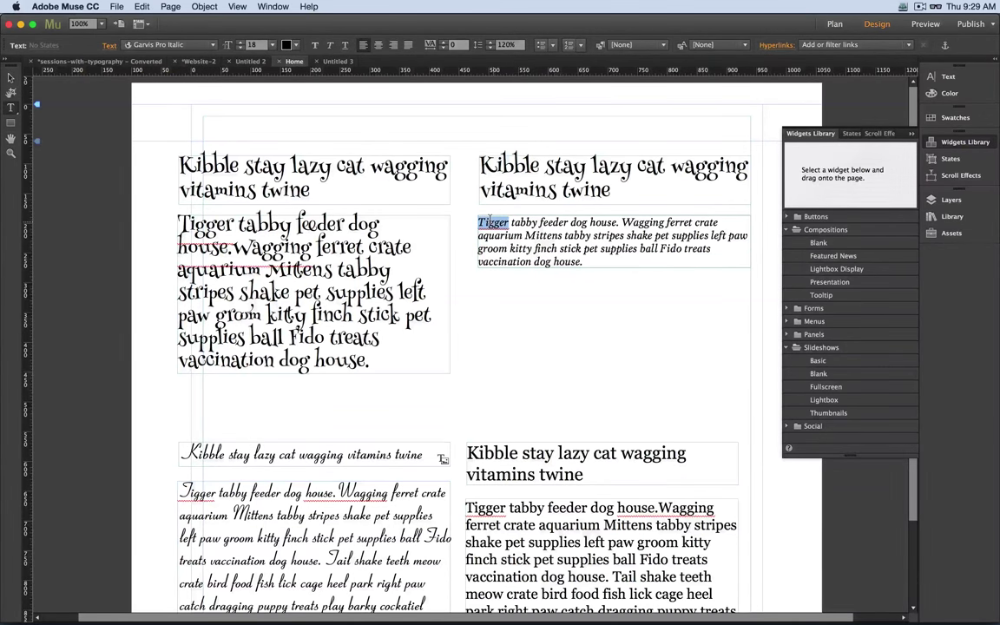
{"action": "right_click", "coordinate": [492, 223]}
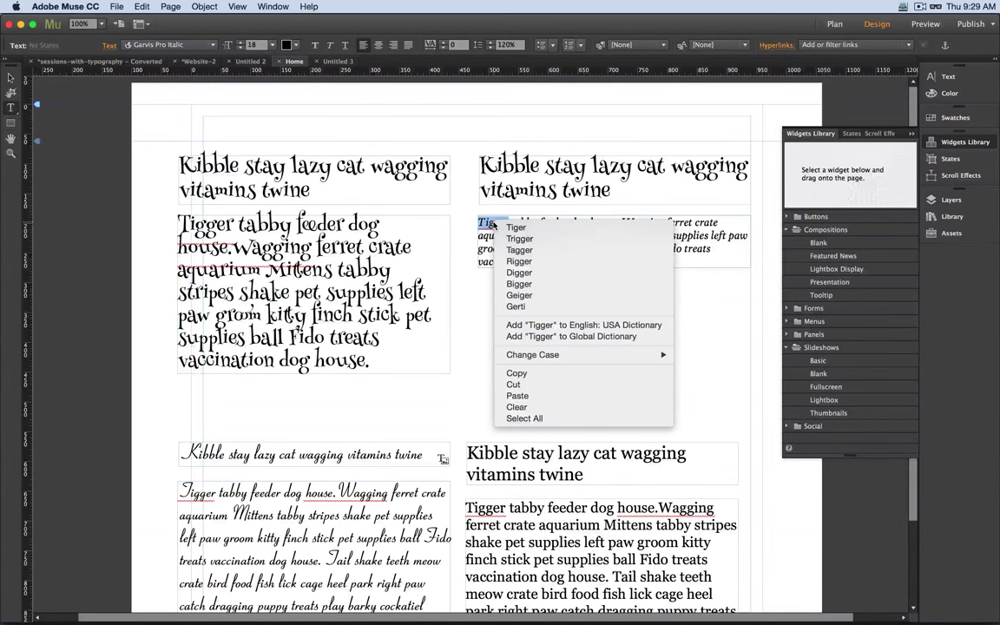
{"action": "left_click", "coordinate": [253, 120]}
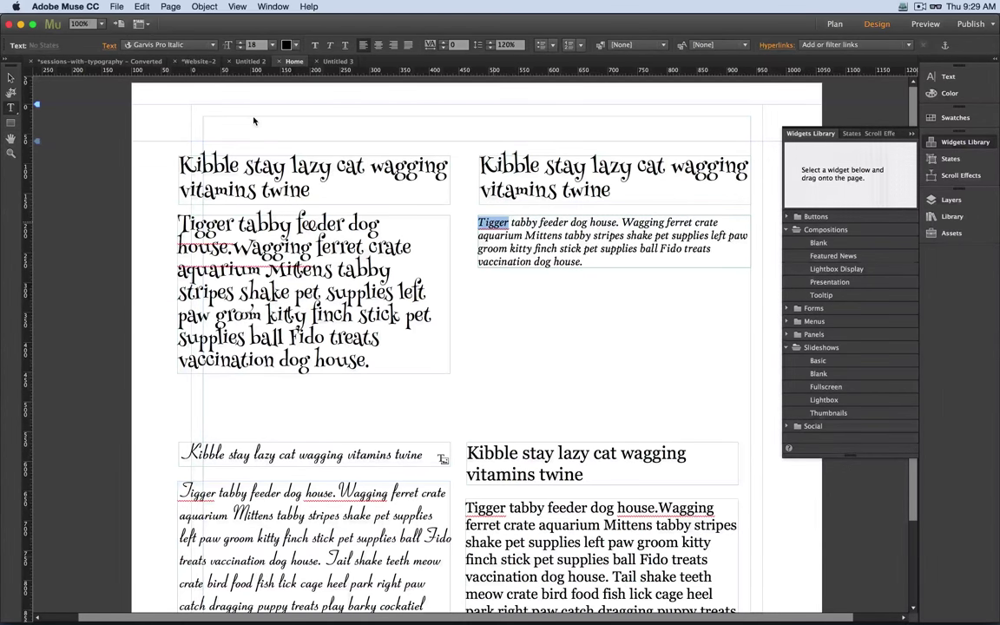
{"action": "key", "text": "Escape"}
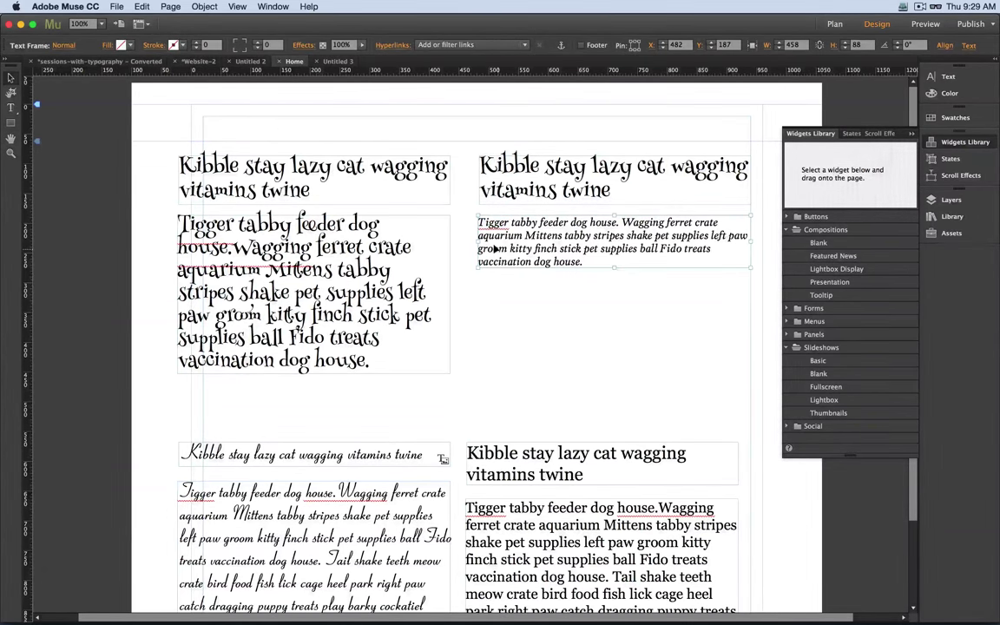
Duplicate the italic paragraph's frame below the original at about X 482, Y 311, and copy the original's full text.
{"action": "left_click_drag", "start_coordinate": [495, 249], "coordinate": [499, 323]}
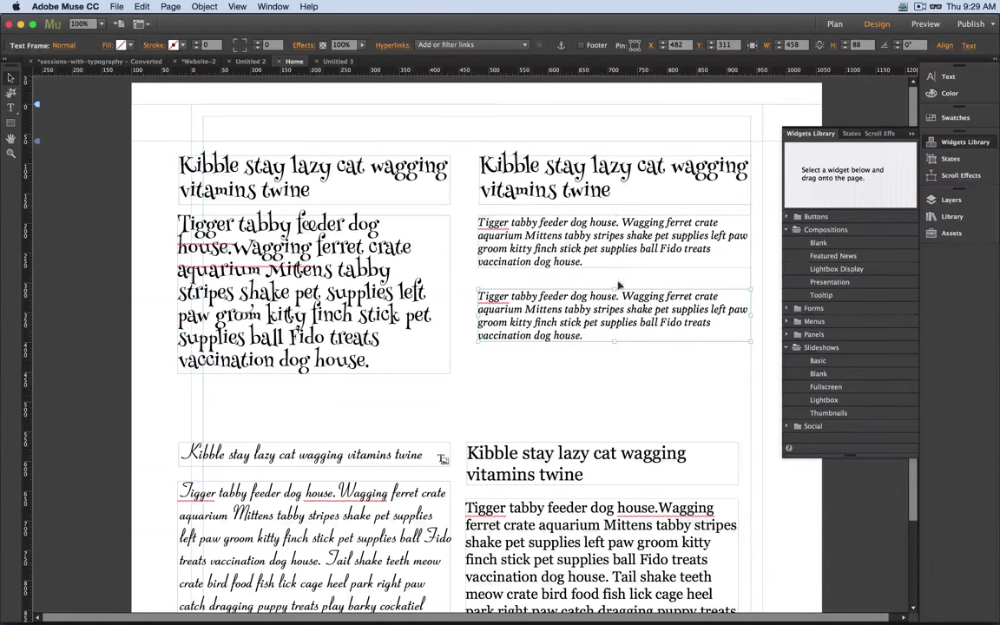
{"action": "double_click", "coordinate": [535, 224]}
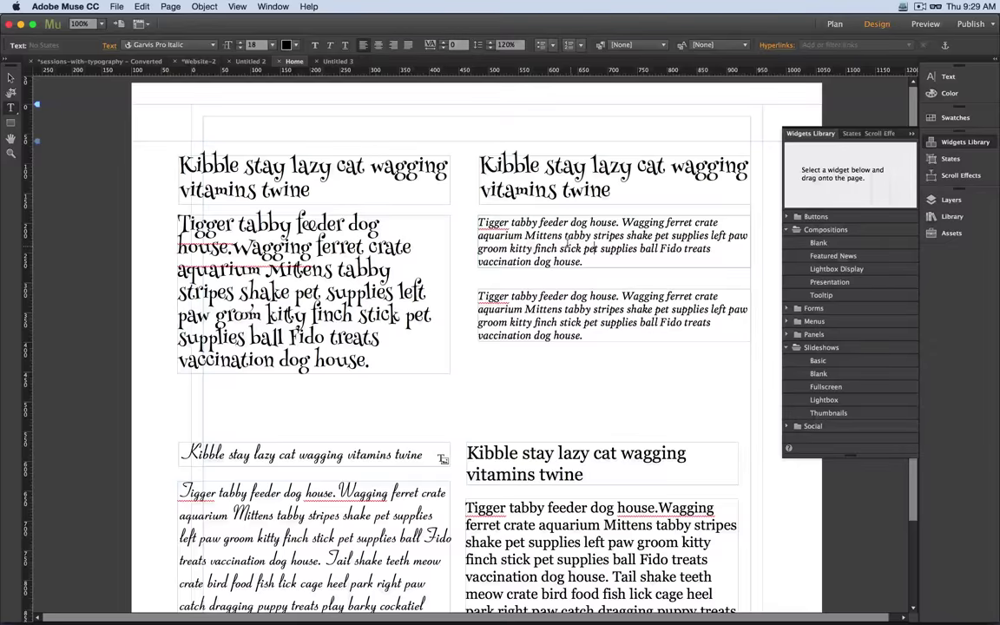
{"action": "key", "text": "super+a"}
{"action": "key", "text": "super+c"}
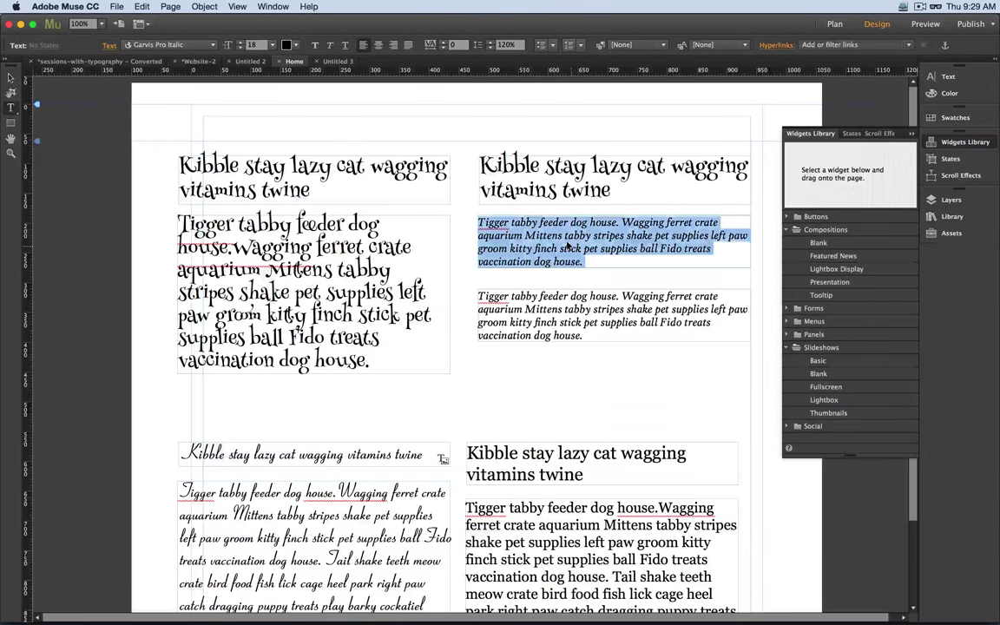
Switch to Chrome, open a new window, and search Google for "tranlate english to spanish".
{"action": "key", "text": "super+Tab"}
{"action": "key", "text": "super+Tab"}
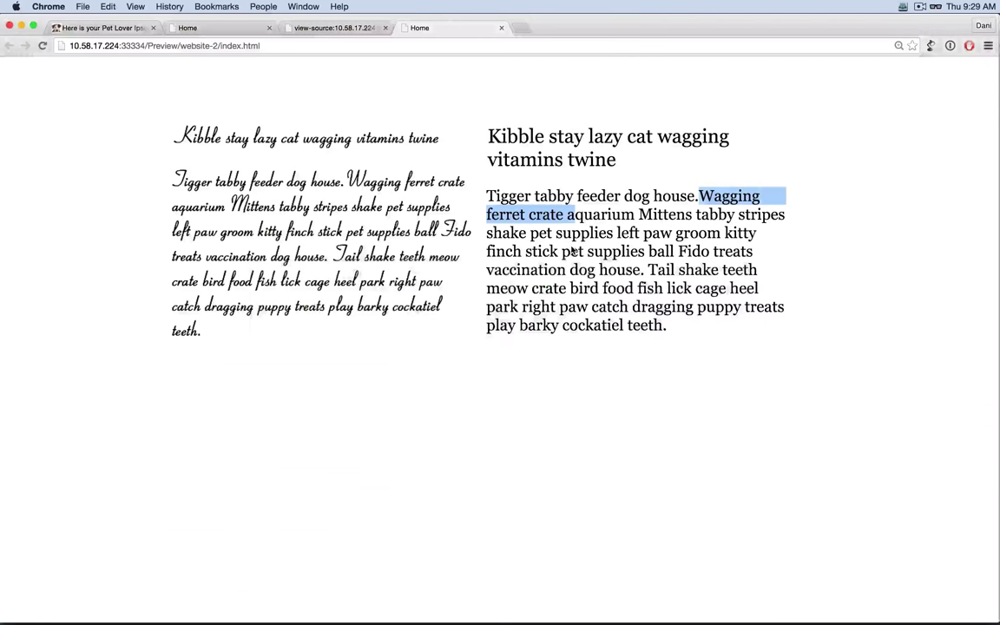
{"action": "key", "text": "super+n"}
{"action": "type", "text": "tran"}
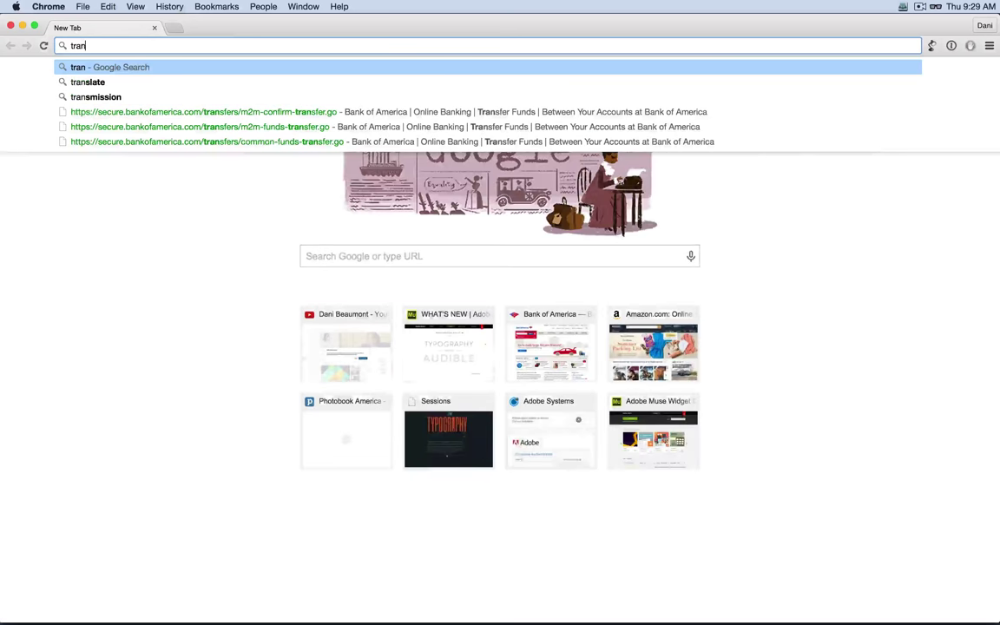
{"action": "type", "text": "late"}
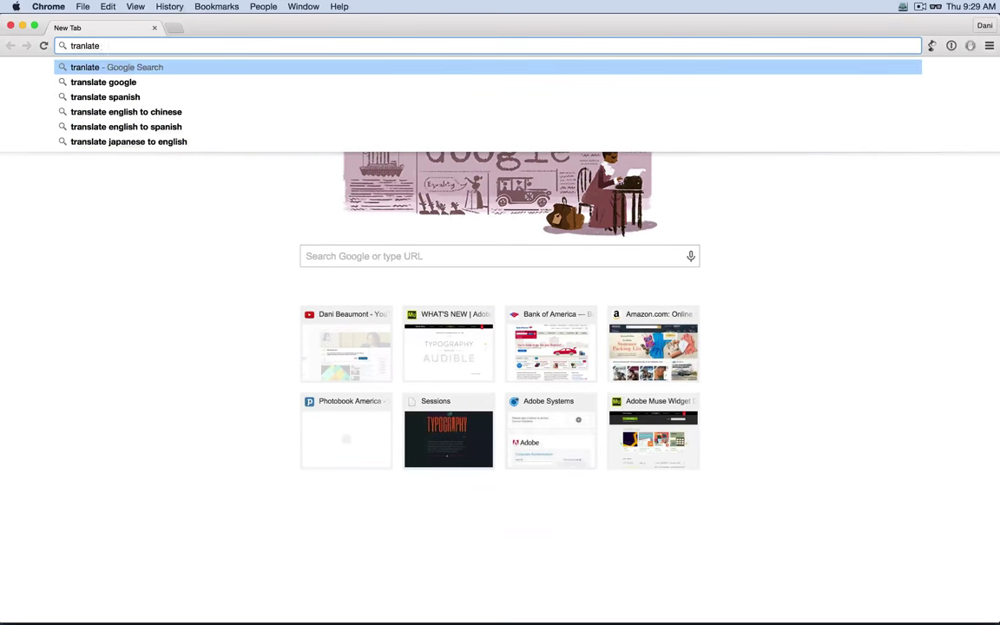
{"action": "type", "text": " english to spanish"}
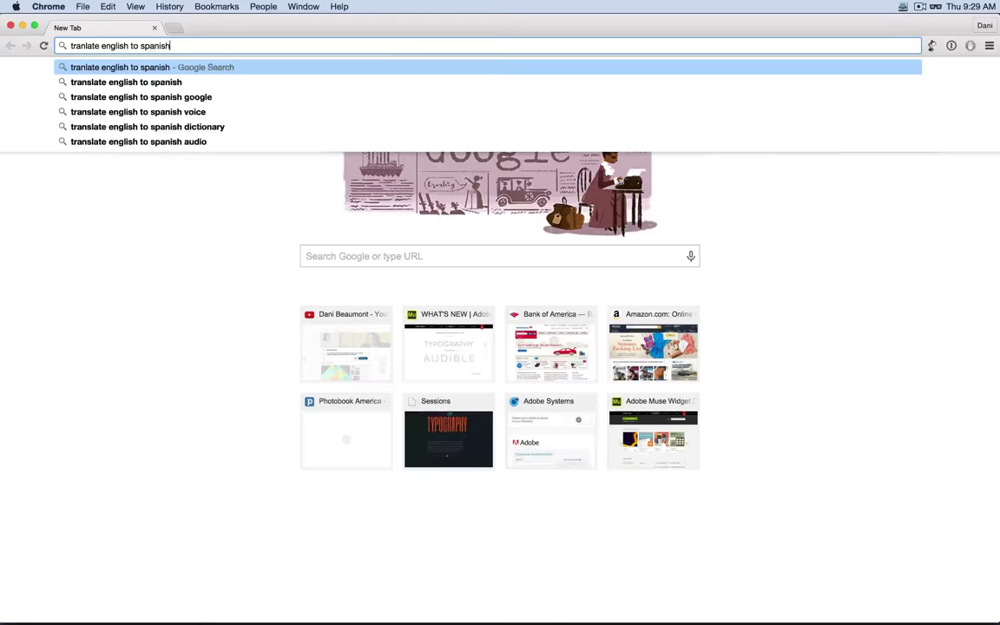
{"action": "key", "text": "Return"}
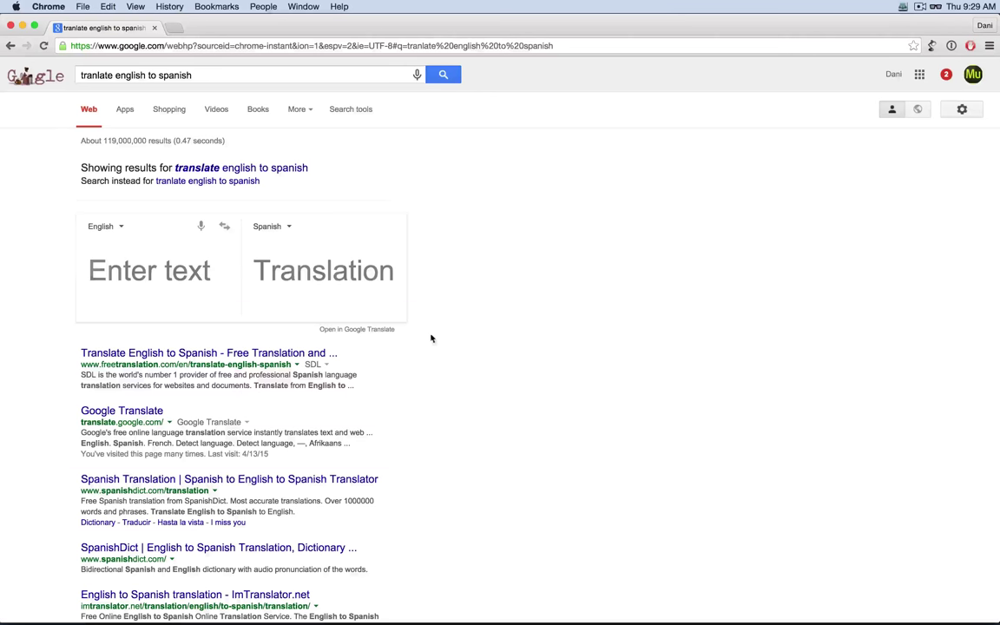
Translate the copied paragraph from English to Spanish in Google's translation box, and copy the full Spanish translation.
{"action": "key", "text": "super+v"}
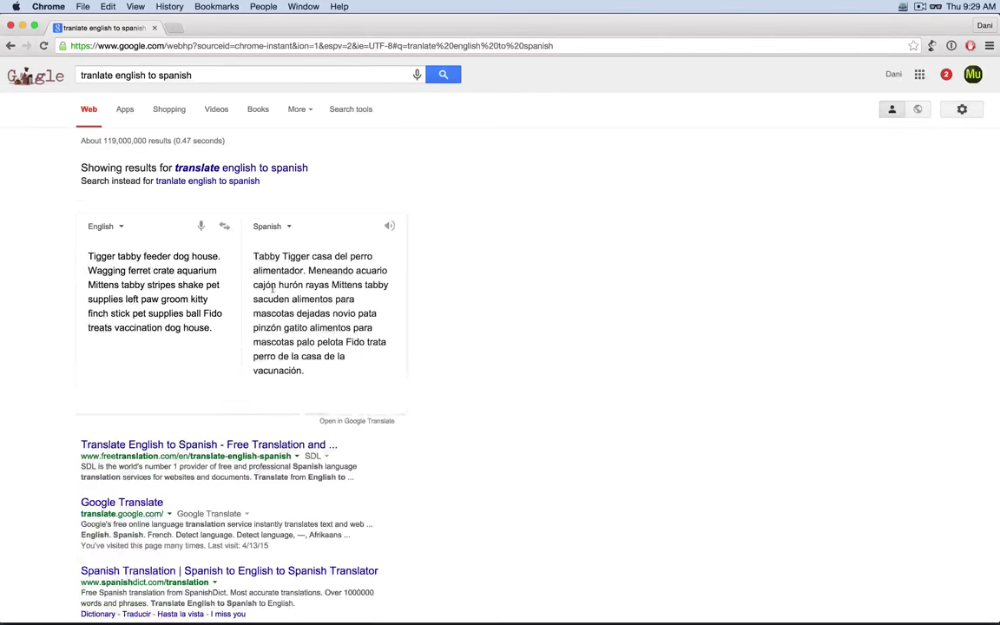
{"action": "left_click_drag", "start_coordinate": [253, 258], "coordinate": [368, 375]}
{"action": "key", "text": "super+c"}
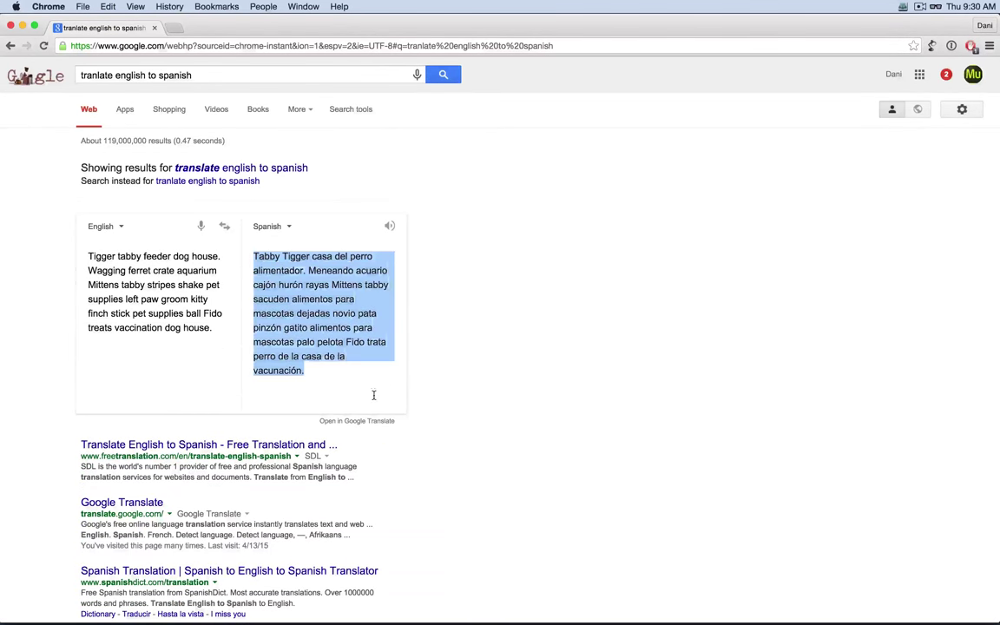
Return to Adobe Muse and replace all text in the duplicated italic paragraph with the copied Spanish translation.
{"action": "key", "text": "super+Tab"}
{"action": "triple_click", "coordinate": [556, 243]}
{"action": "left_click", "coordinate": [608, 296]}
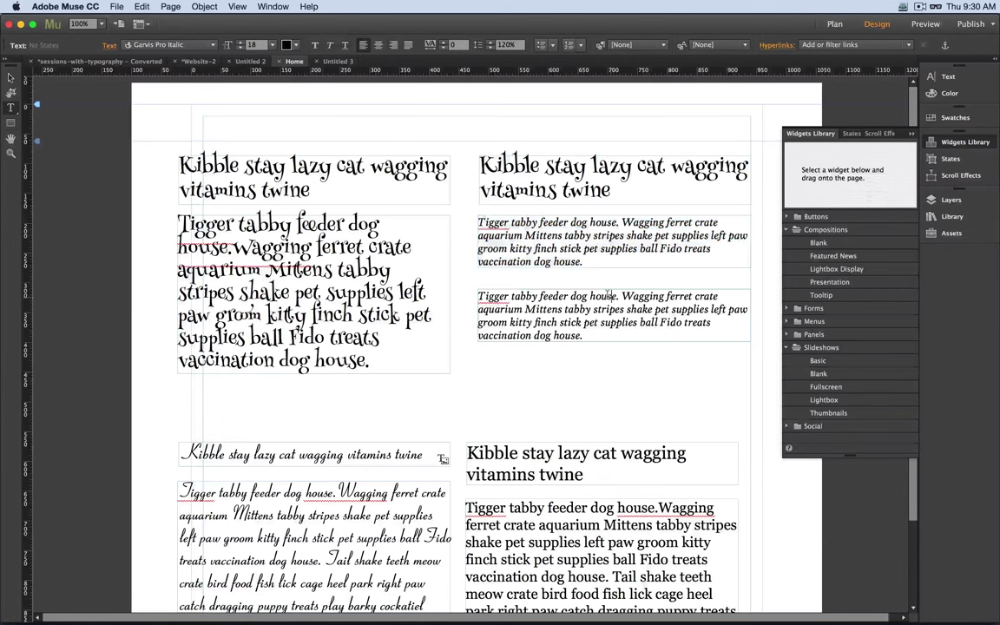
{"action": "triple_click", "coordinate": [609, 296]}
{"action": "key", "text": "super+v"}
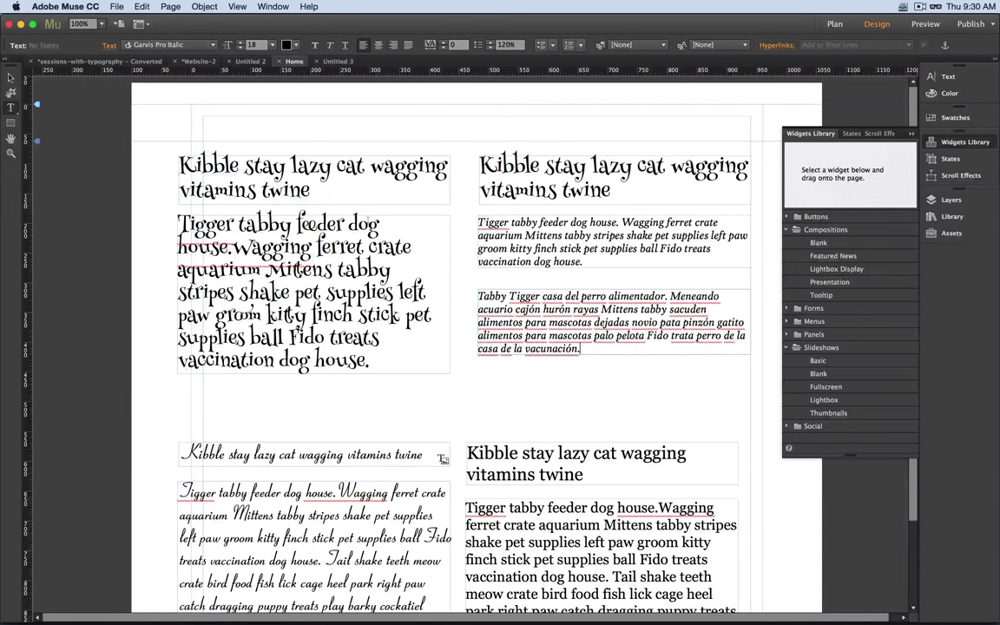
{"action": "left_click", "coordinate": [10, 77]}
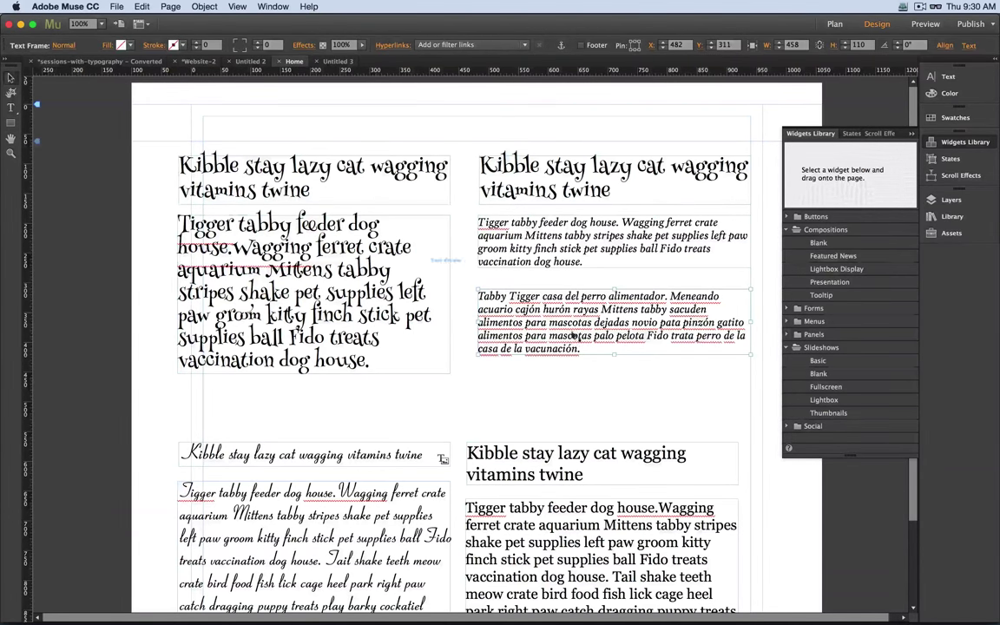
{"action": "left_click", "coordinate": [594, 394]}
Examine the site-wide language setting and its available languages in the site's content properties, and leave the properties without changes.
{"action": "left_click", "coordinate": [574, 235]}
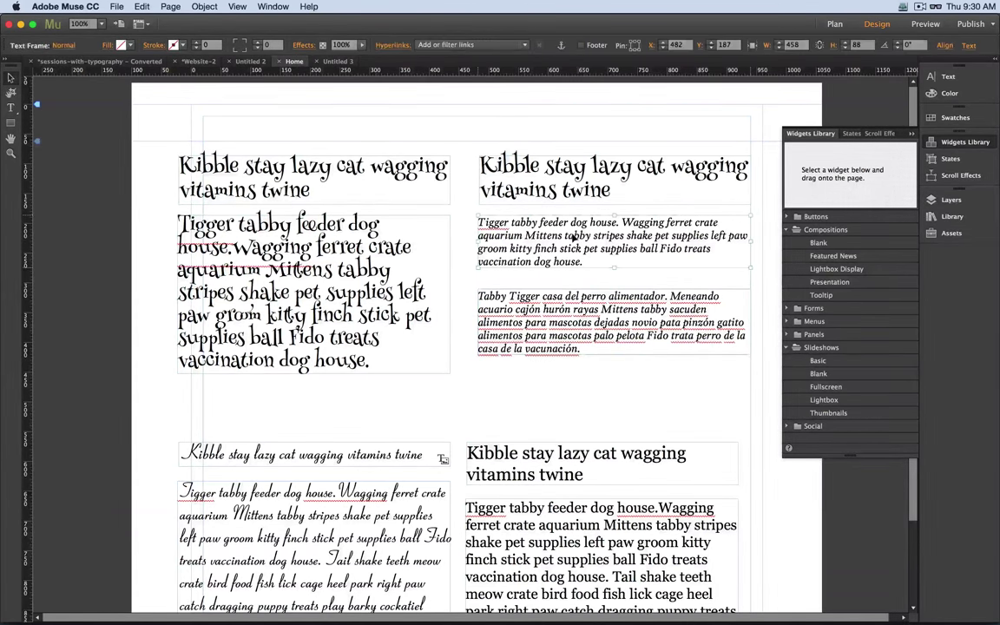
{"action": "left_click", "coordinate": [350, 96]}
{"action": "left_click", "coordinate": [112, 6]}
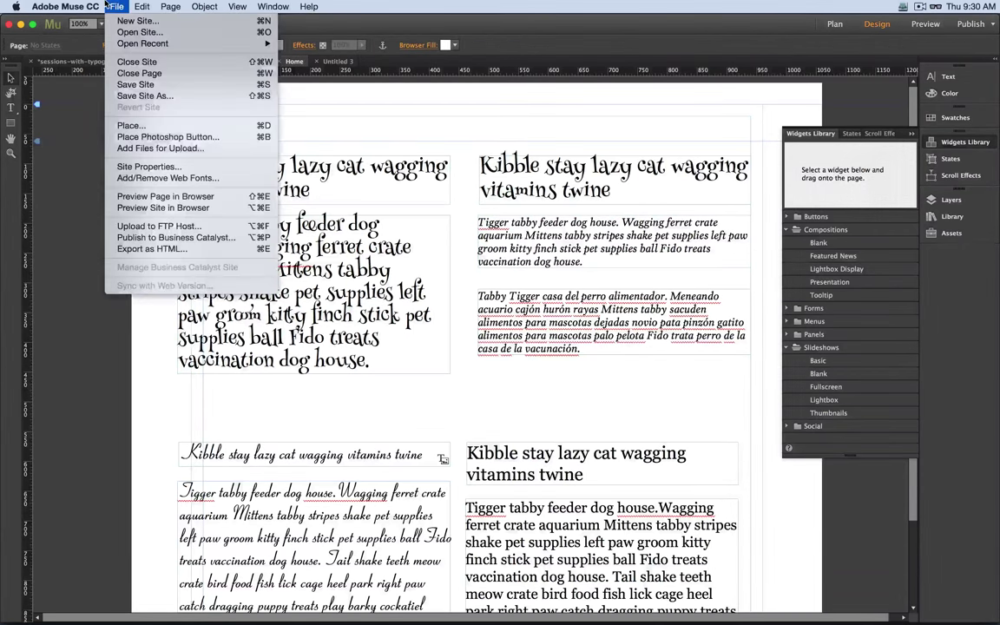
{"action": "left_click", "coordinate": [160, 169]}
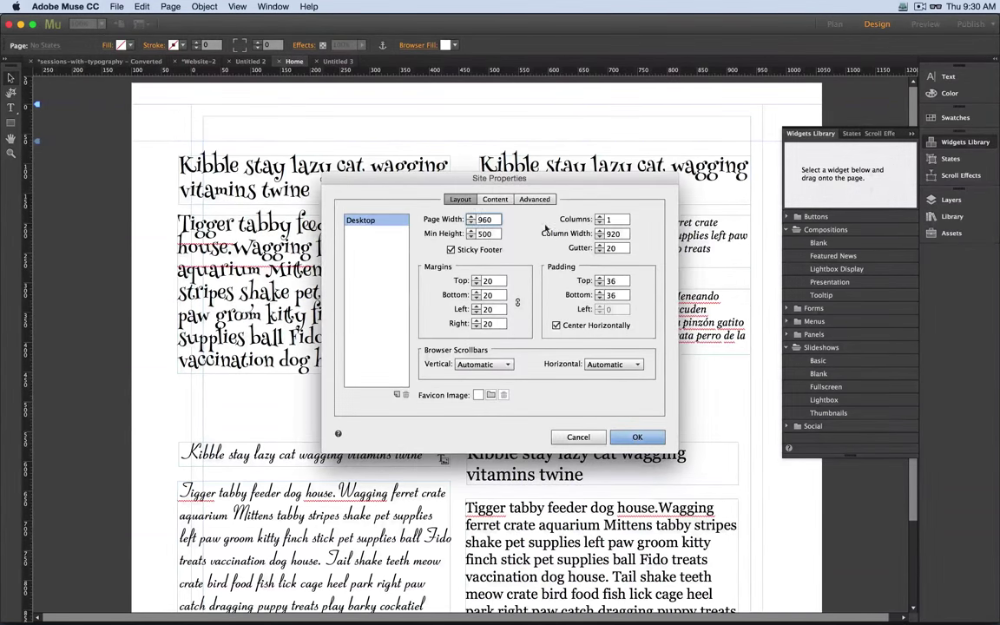
{"action": "left_click", "coordinate": [494, 201]}
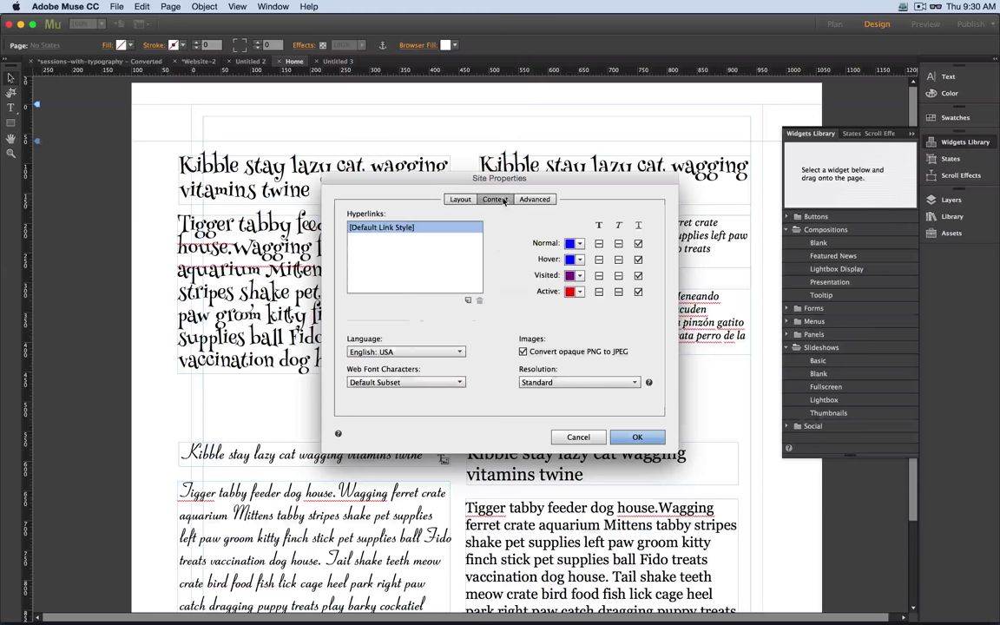
{"action": "left_click", "coordinate": [363, 352]}
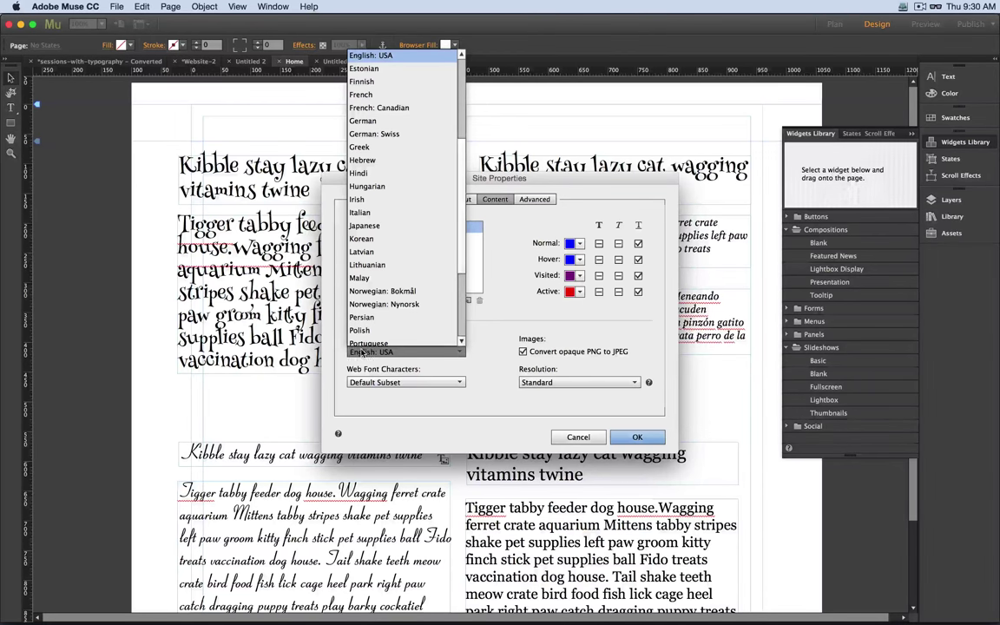
{"action": "left_click", "coordinate": [362, 352]}
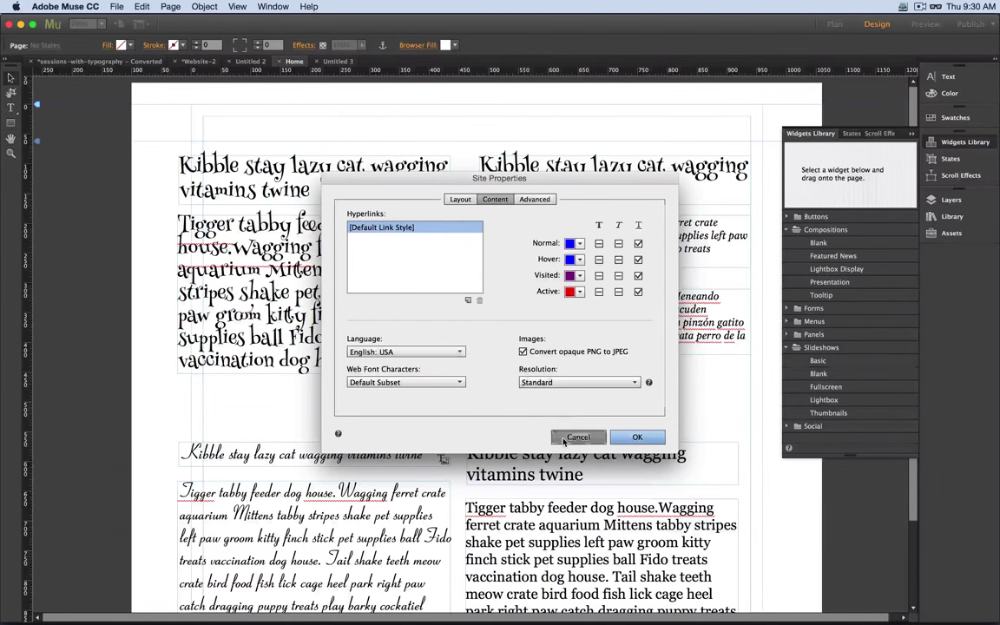
{"action": "key", "text": "Return"}
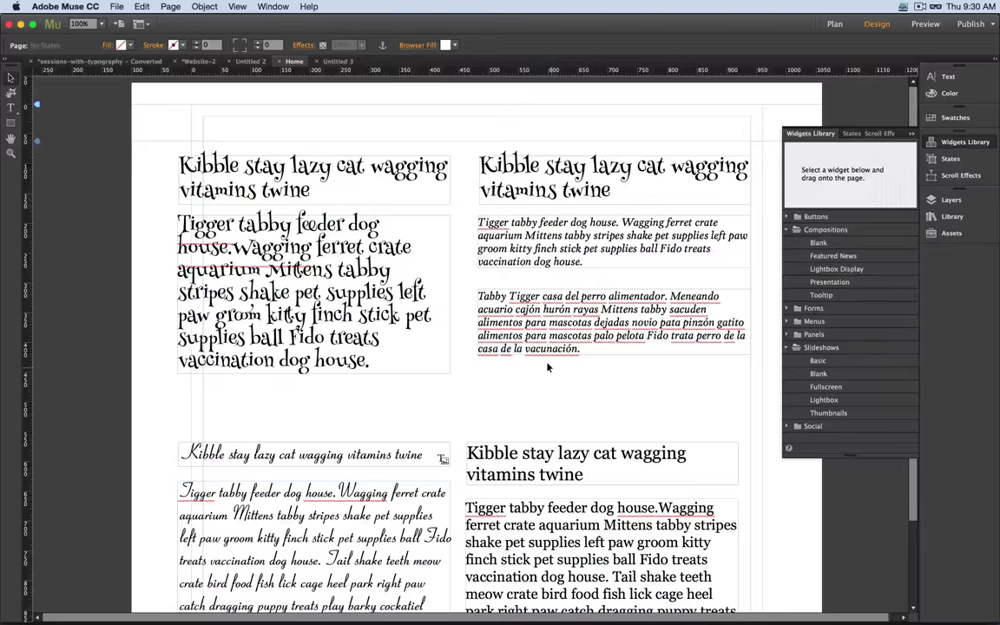
Examine the language choices offered for the upper, English italic paragraph's text frame.
{"action": "left_click", "coordinate": [521, 236]}
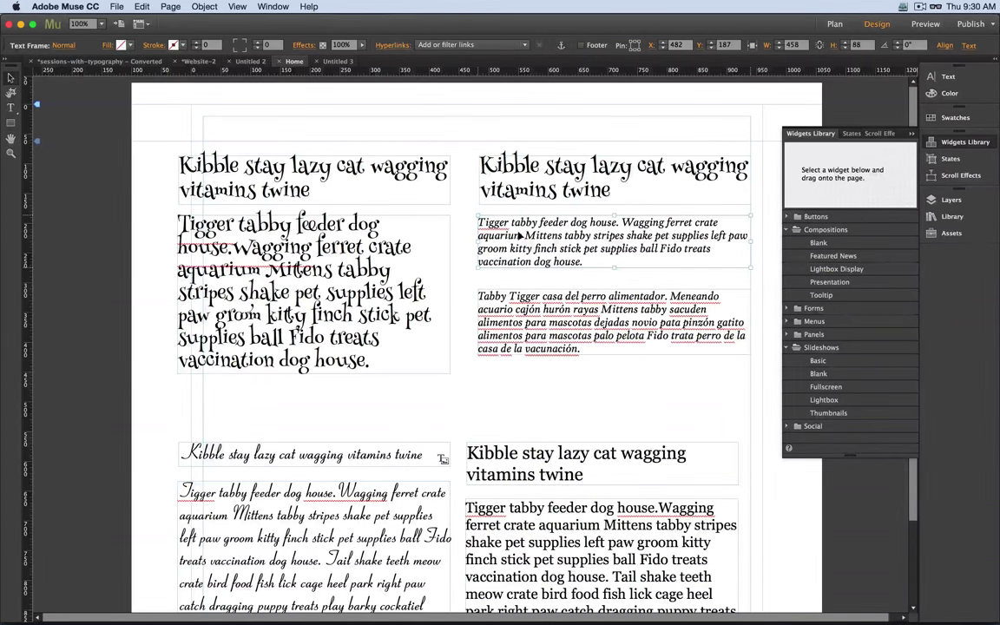
{"action": "right_click", "coordinate": [527, 235]}
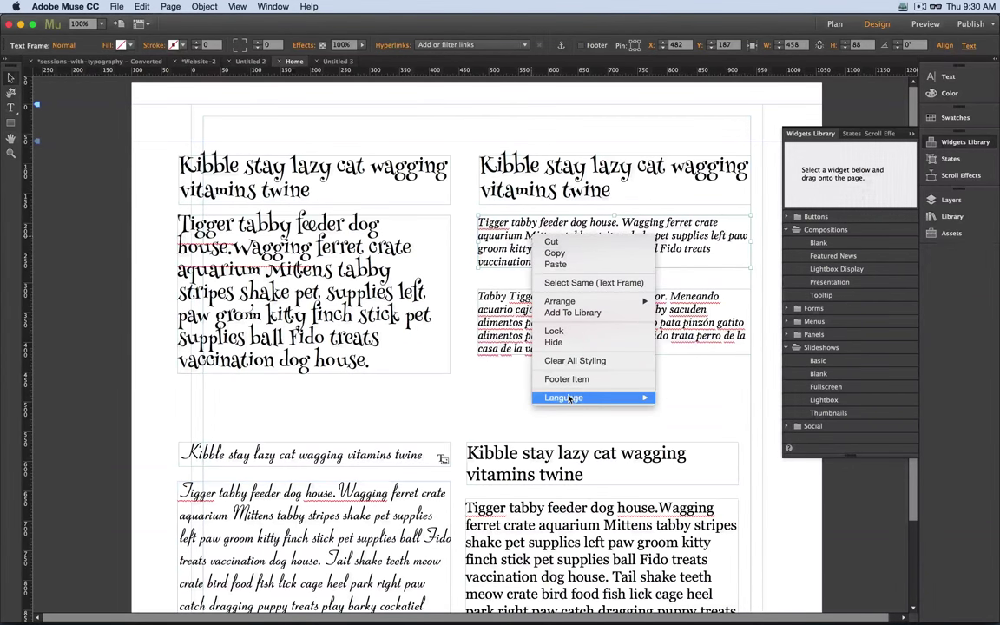
{"action": "mouse_move", "coordinate": [569, 398]}
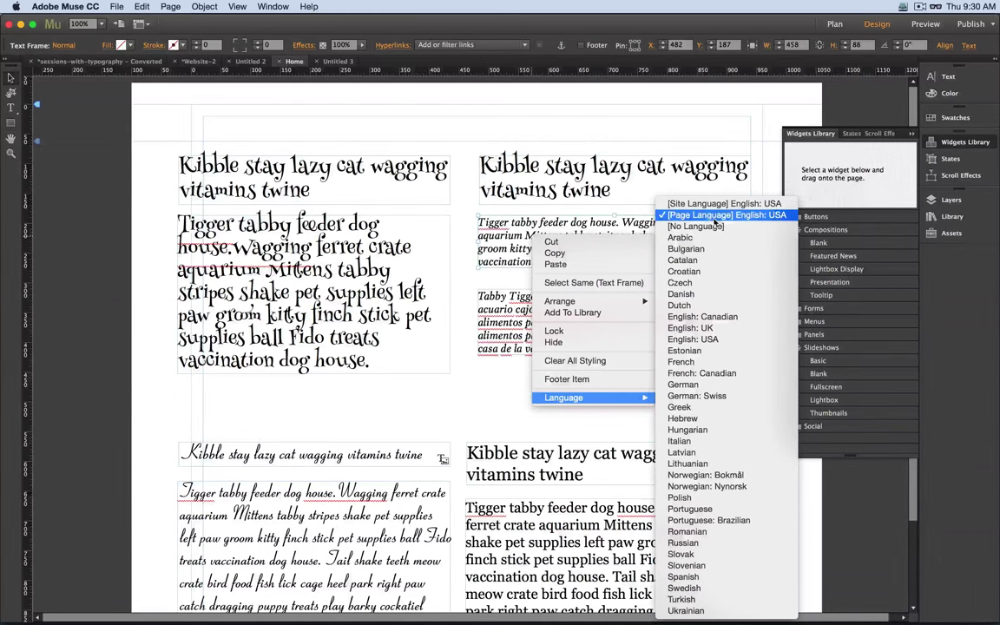
{"action": "left_click", "coordinate": [451, 383]}
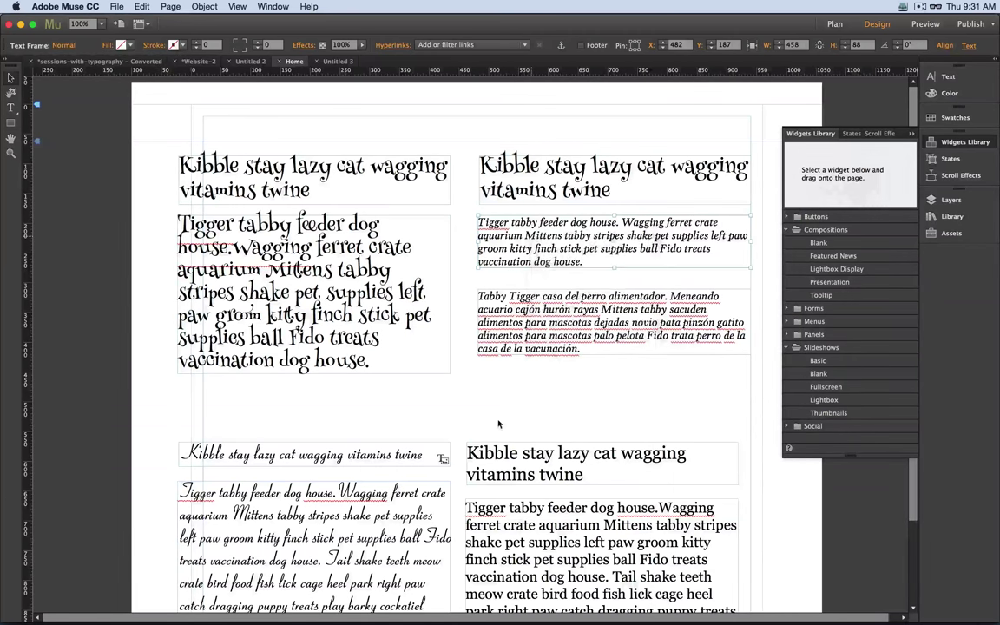
Set the language of the lower italic paragraph's text frame to Spanish, and deselect the frame.
{"action": "left_click", "coordinate": [513, 343]}
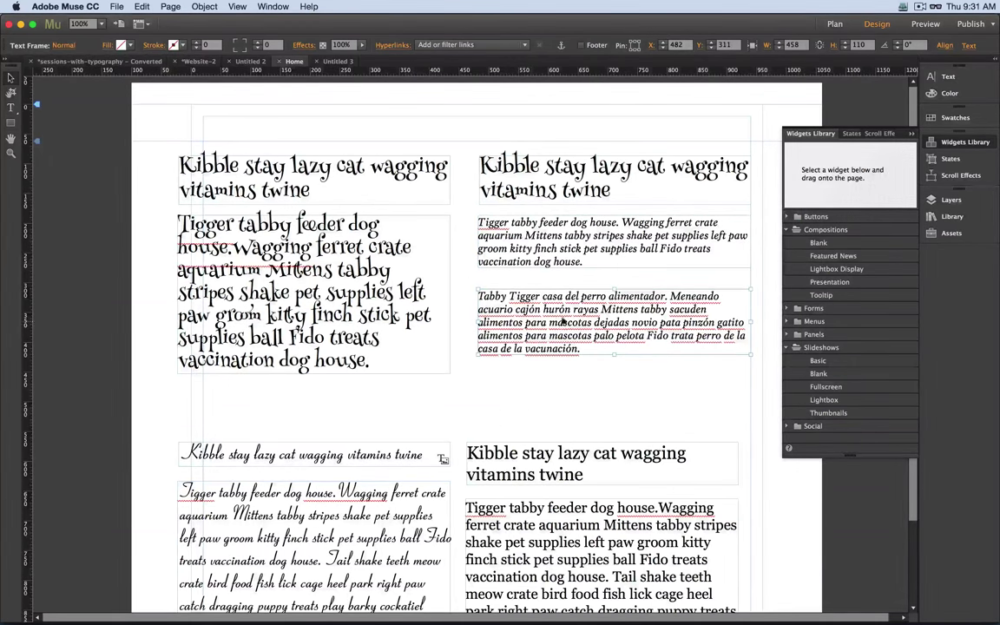
{"action": "right_click", "coordinate": [587, 315]}
{"action": "mouse_move", "coordinate": [643, 484]}
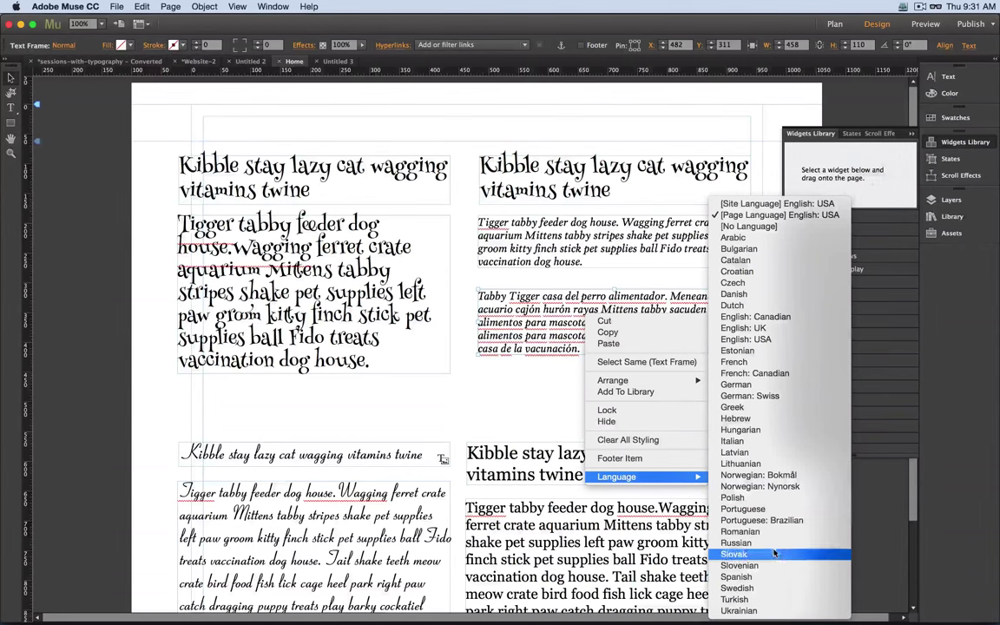
{"action": "left_click", "coordinate": [778, 578]}
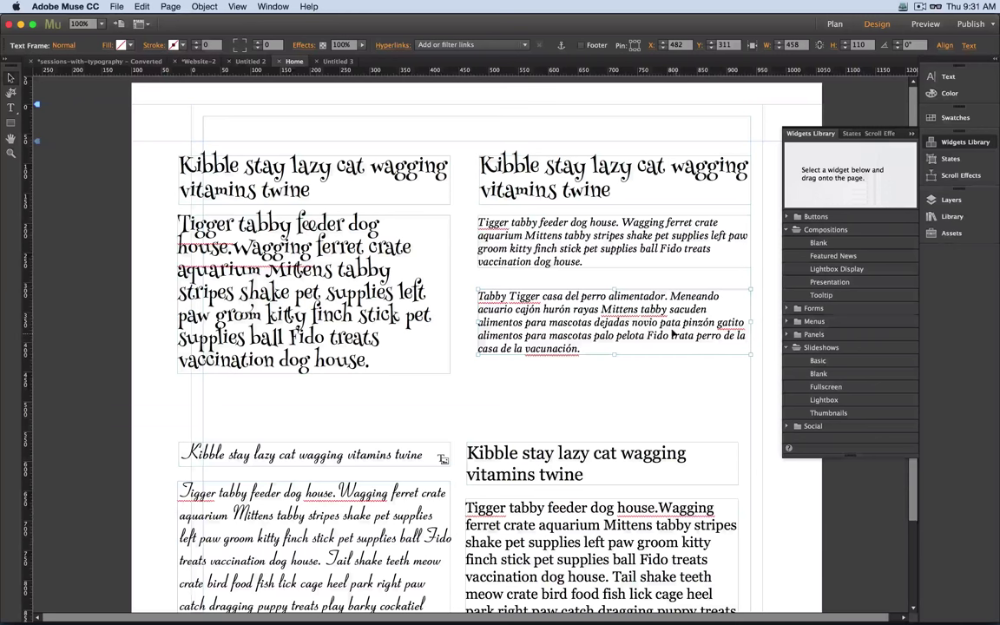
{"action": "key", "text": "Escape"}
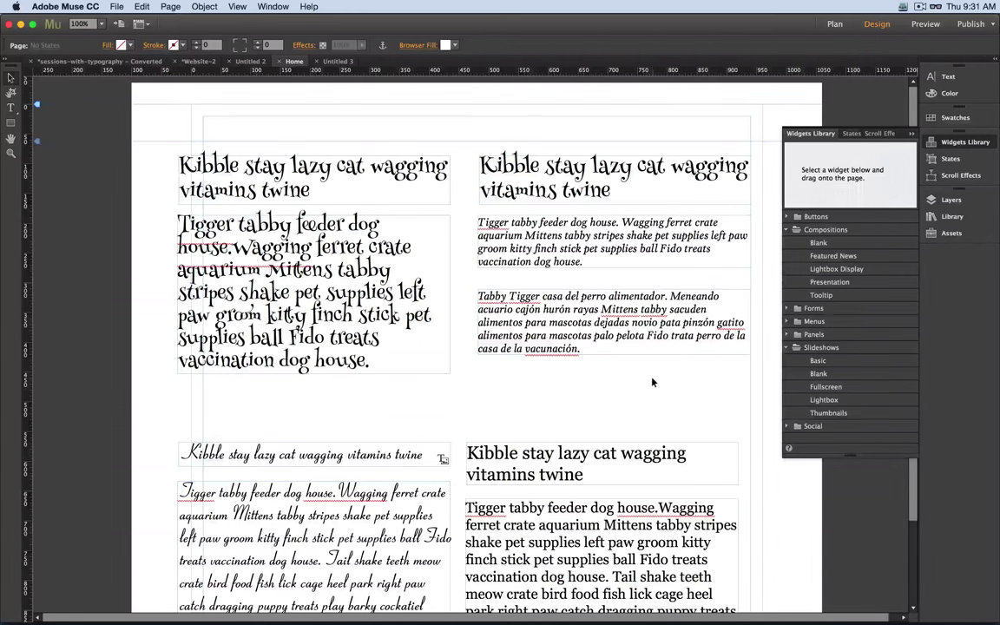
Select the word "Tigger" in the upper, English italic paragraph.
{"action": "double_click", "coordinate": [480, 224]}
{"action": "double_click", "coordinate": [492, 223]}
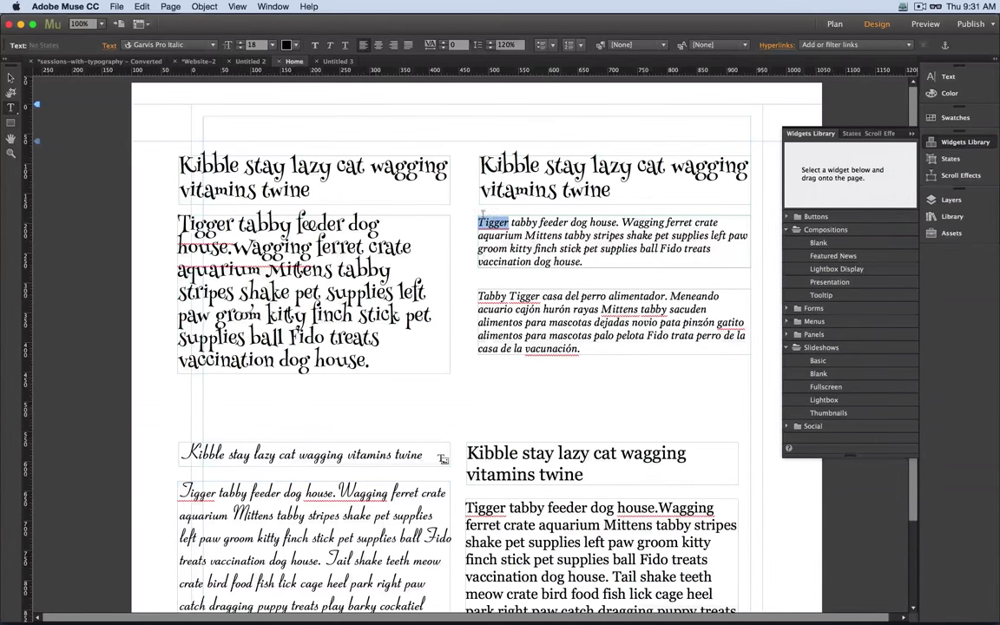
Check the spelling suggestions and dictionary options for the word "Tigger" in the English italic paragraph.
{"action": "left_click", "coordinate": [237, 7]}
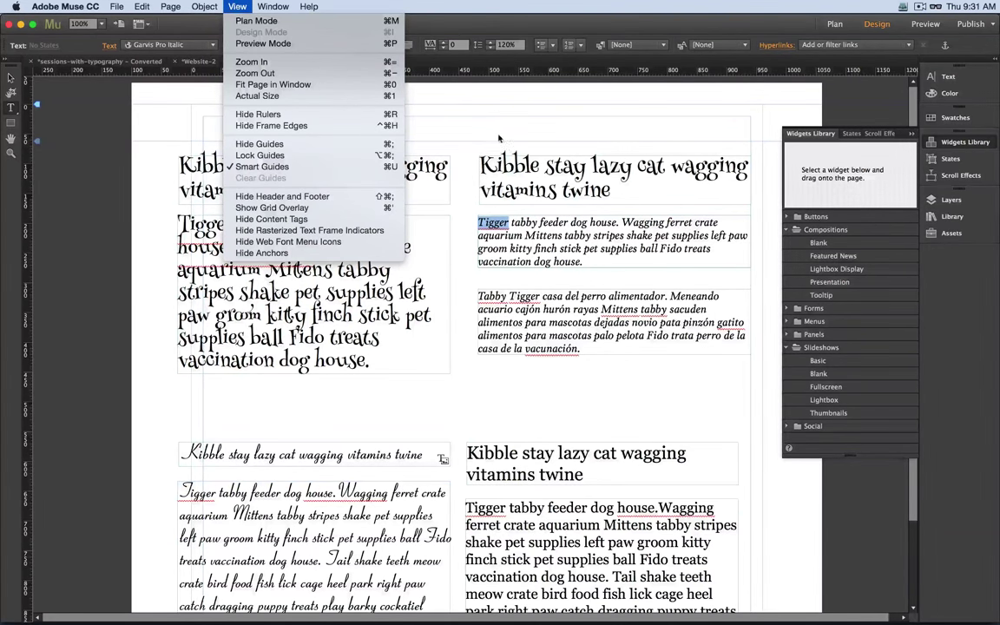
{"action": "left_click", "coordinate": [524, 130]}
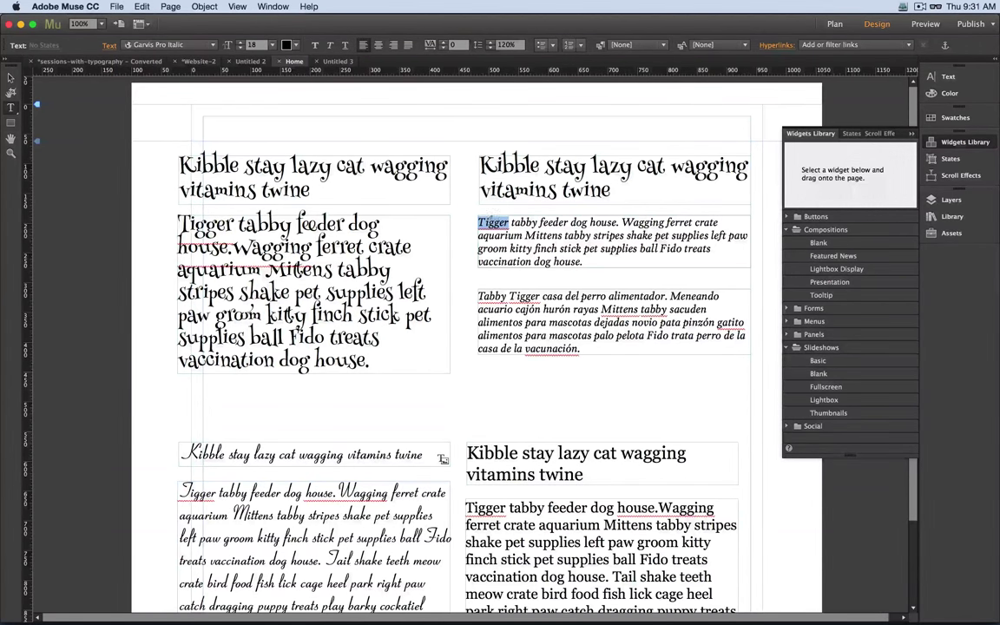
{"action": "right_click", "coordinate": [491, 223]}
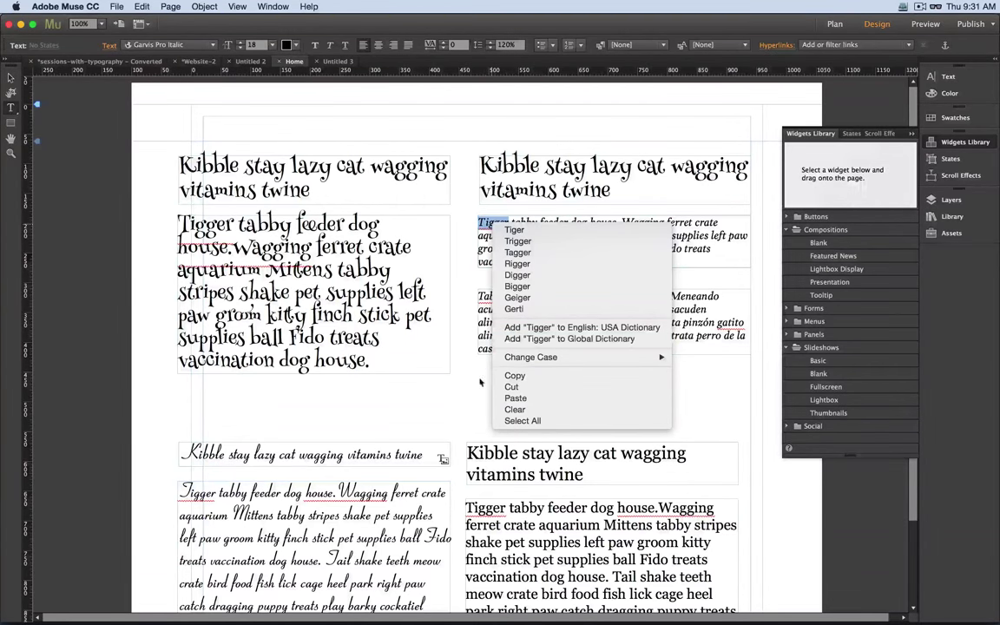
{"action": "key", "text": "Escape"}
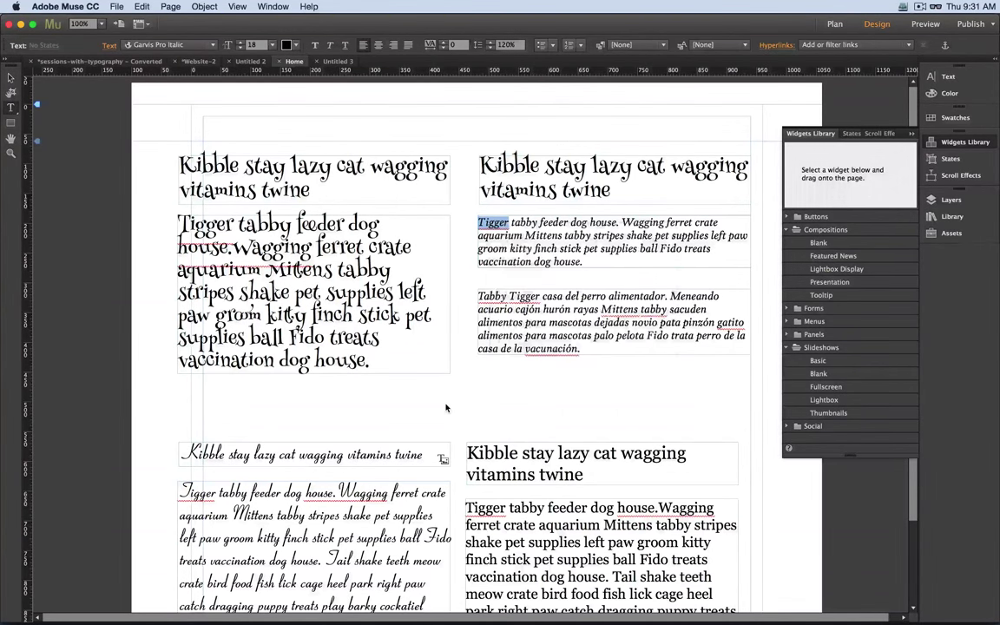
Switch to Adobe Connect to read the attendees' questions, and return to Adobe Muse.
{"action": "key", "text": "super+Tab"}
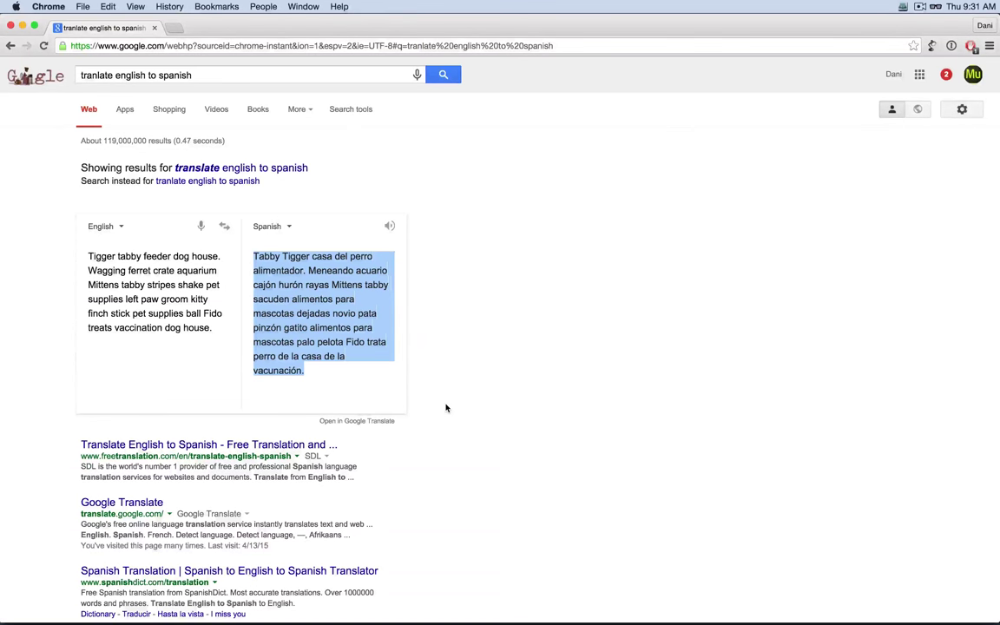
{"action": "key", "text": "super+Tab"}
{"action": "key", "text": "super+Tab"}
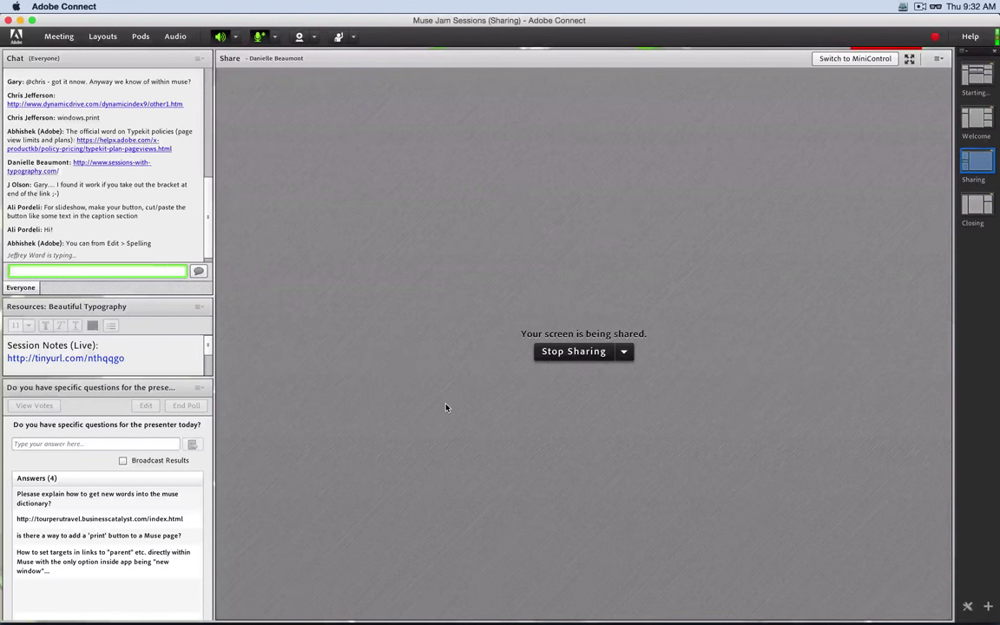
{"action": "key", "text": "super+Tab"}
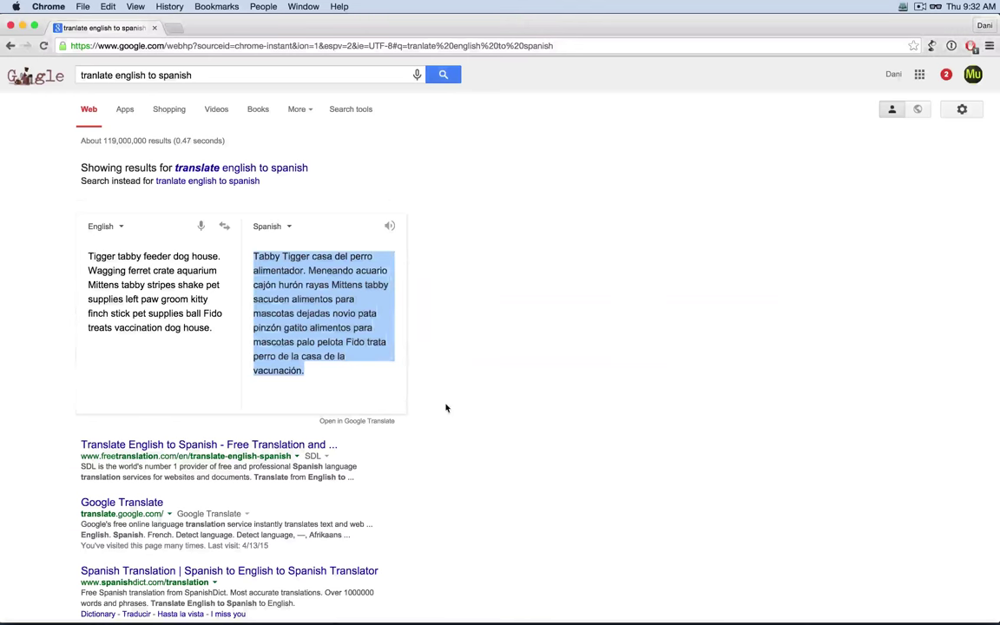
{"action": "key", "text": "super+Tab"}
{"action": "key", "text": "super+Tab"}
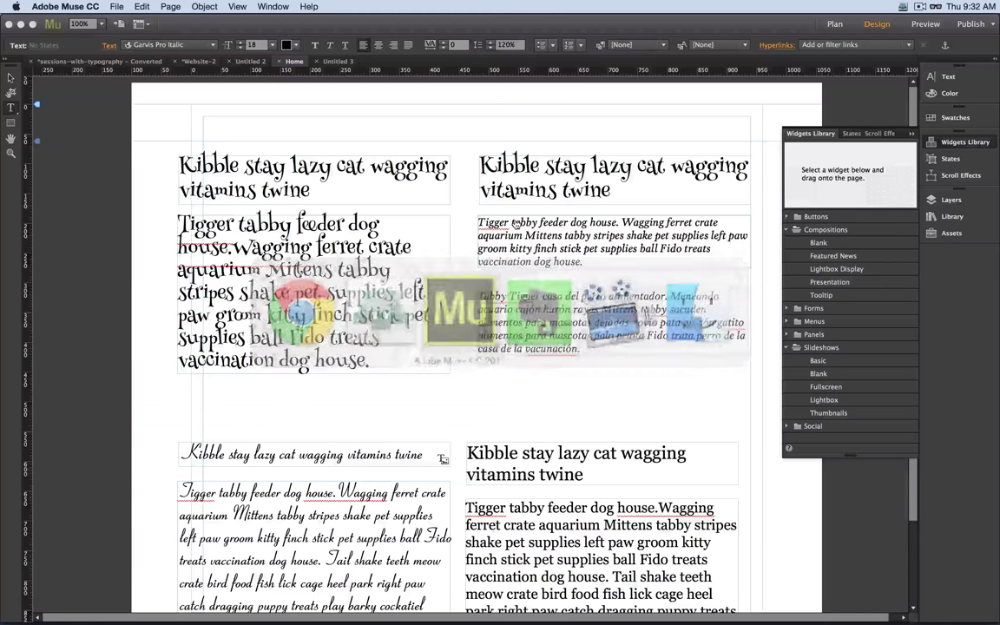
Try adding "Tigger" from the English italic paragraph to the English: USA dictionary, and undo the last language change.
{"action": "double_click", "coordinate": [492, 223]}
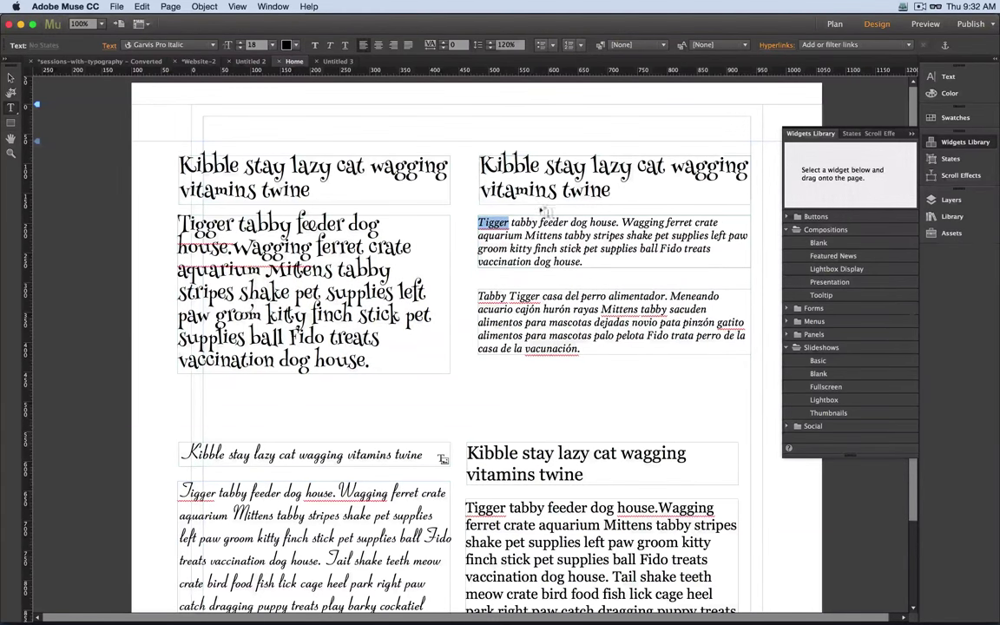
{"action": "right_click", "coordinate": [498, 223]}
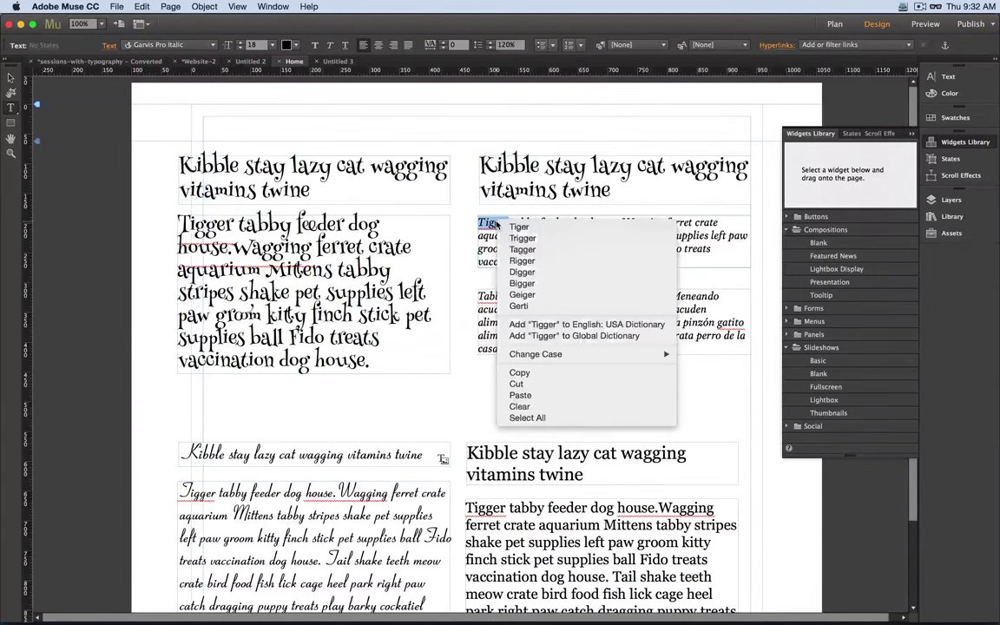
{"action": "left_click", "coordinate": [558, 324]}
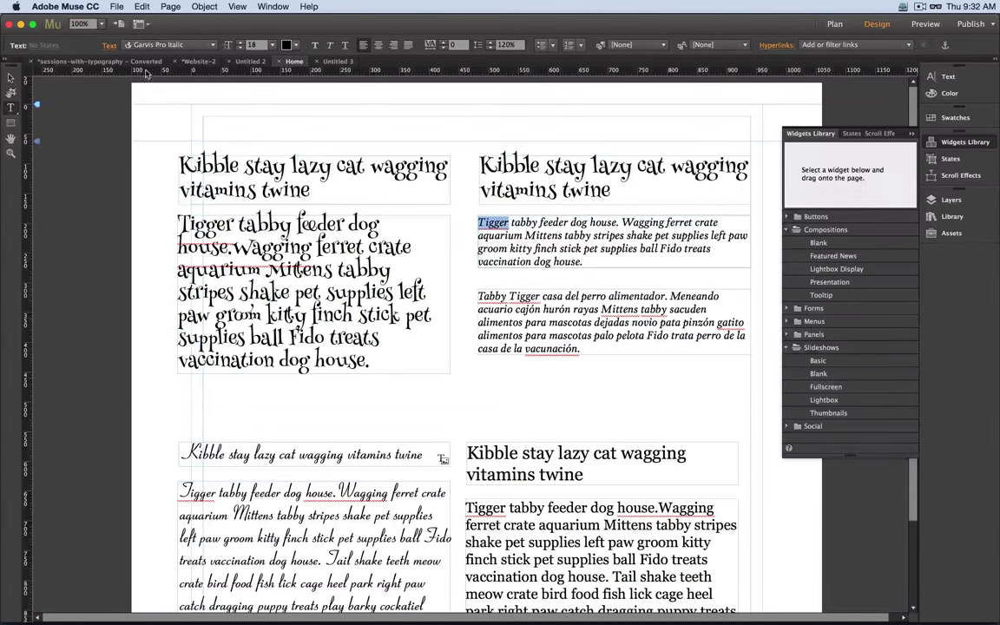
{"action": "left_click", "coordinate": [141, 7]}
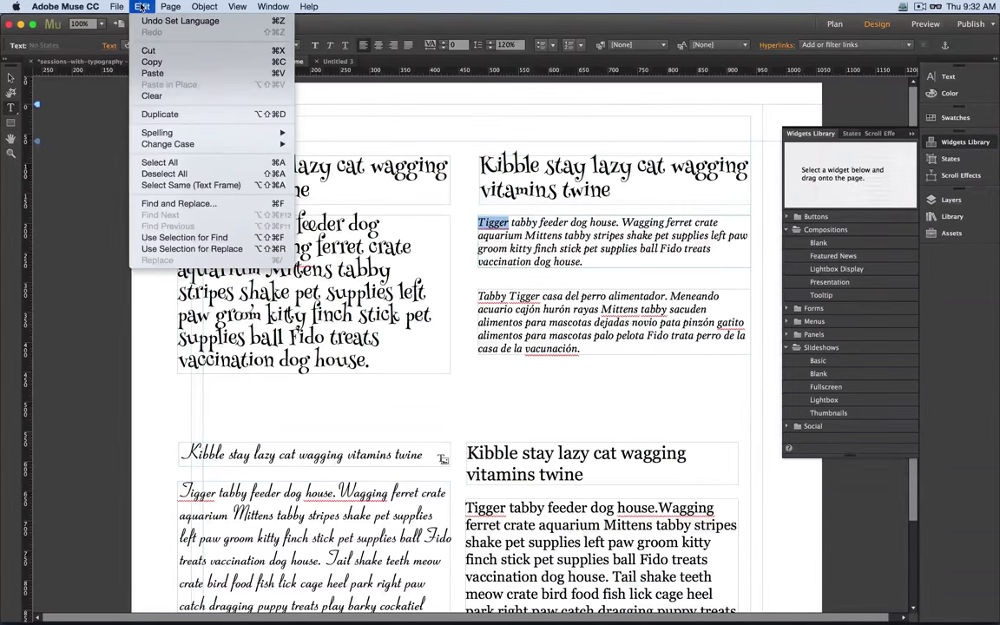
{"action": "left_click", "coordinate": [179, 20]}
Add "Tigger" to the English: USA dictionary again from the English italic paragraph.
{"action": "right_click", "coordinate": [491, 228]}
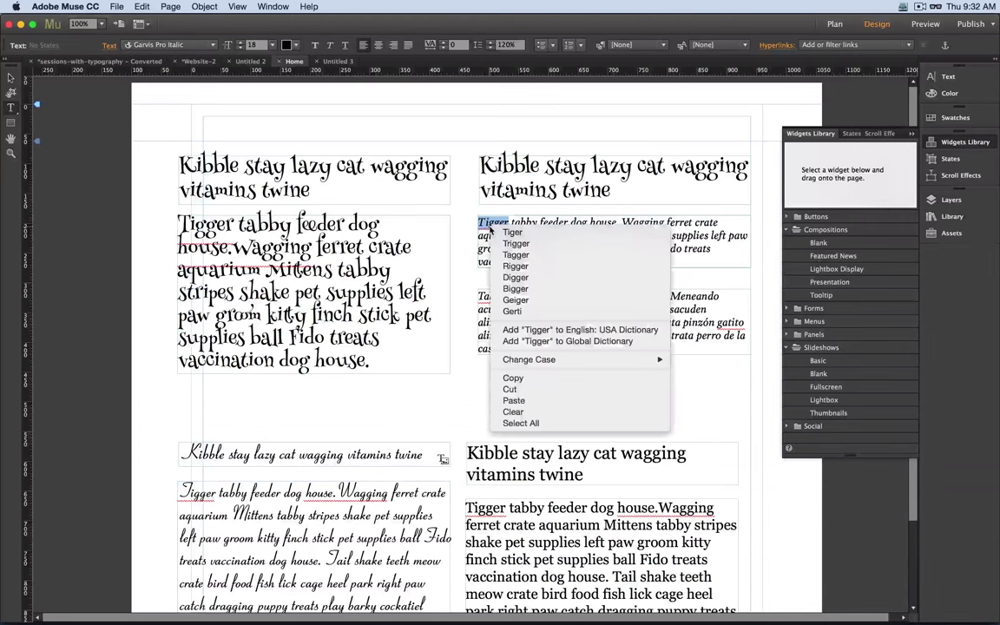
{"action": "left_click", "coordinate": [549, 331]}
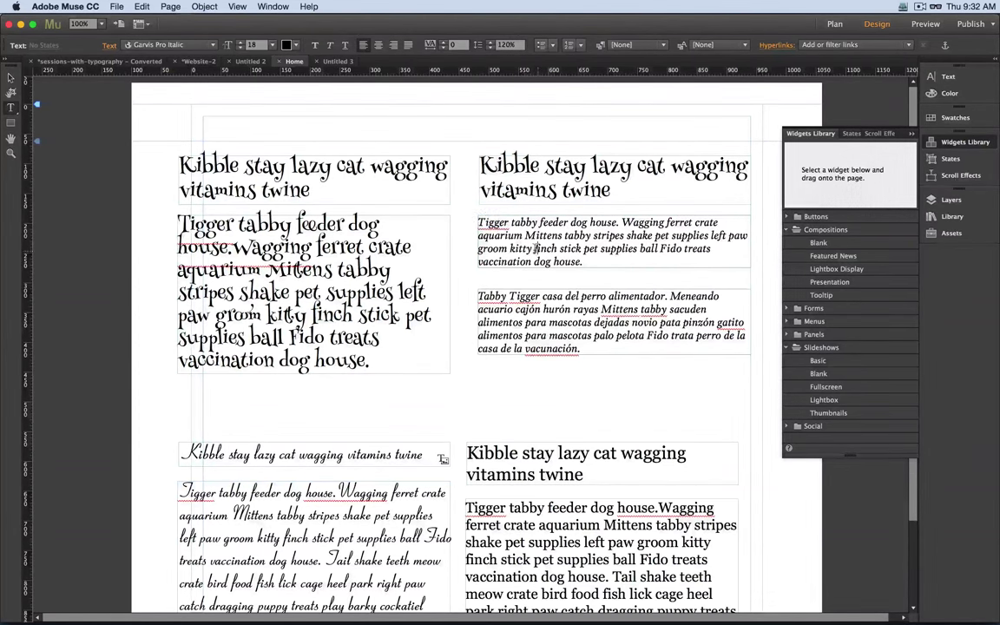
{"action": "right_click", "coordinate": [491, 226]}
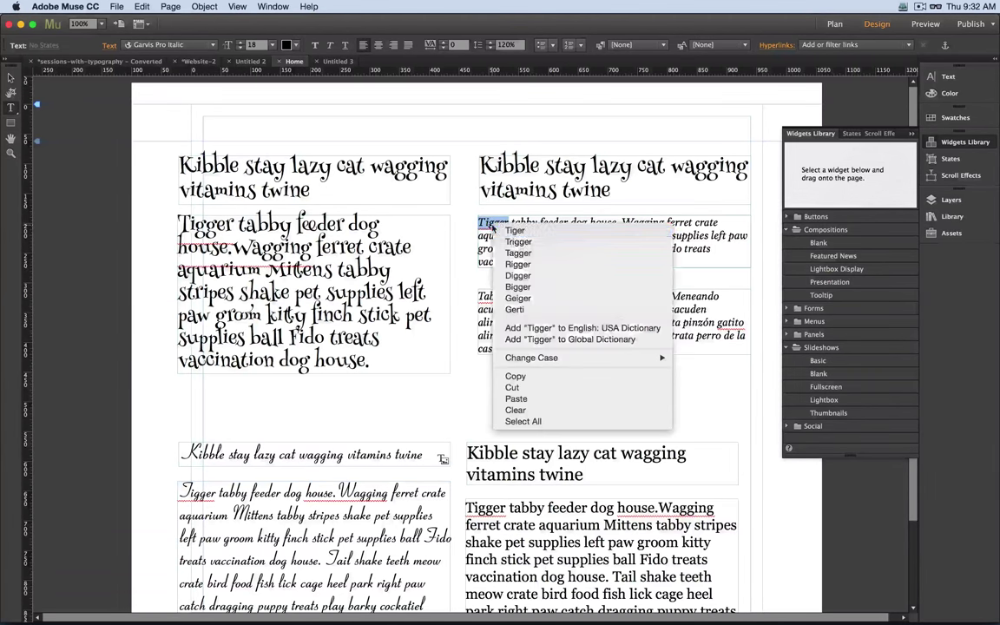
{"action": "left_click", "coordinate": [574, 329]}
{"action": "left_click", "coordinate": [556, 249]}
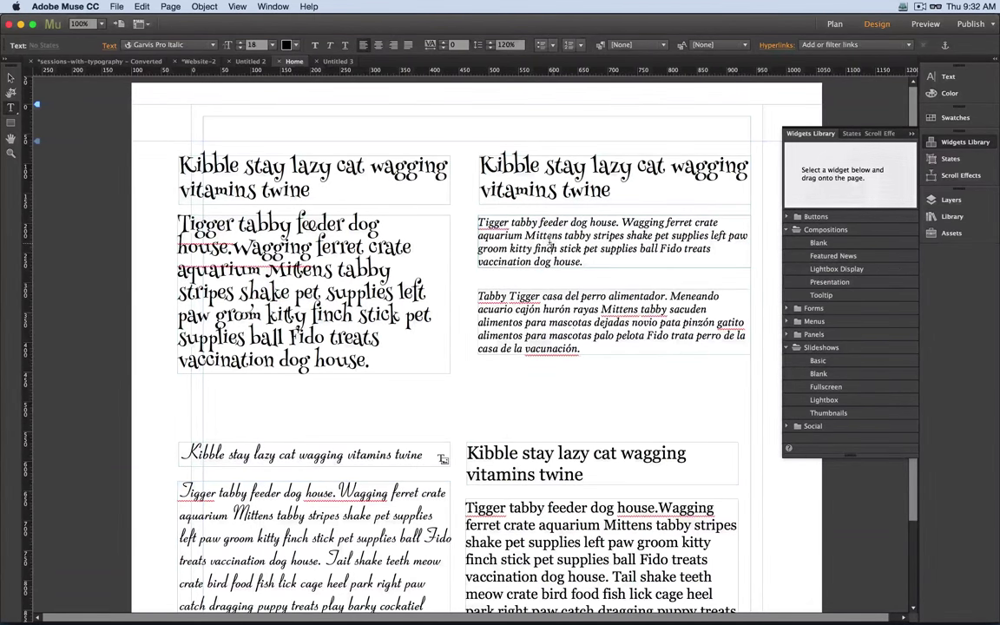
Remove "Tigger" from the English: USA user dictionary.
{"action": "left_click", "coordinate": [141, 6]}
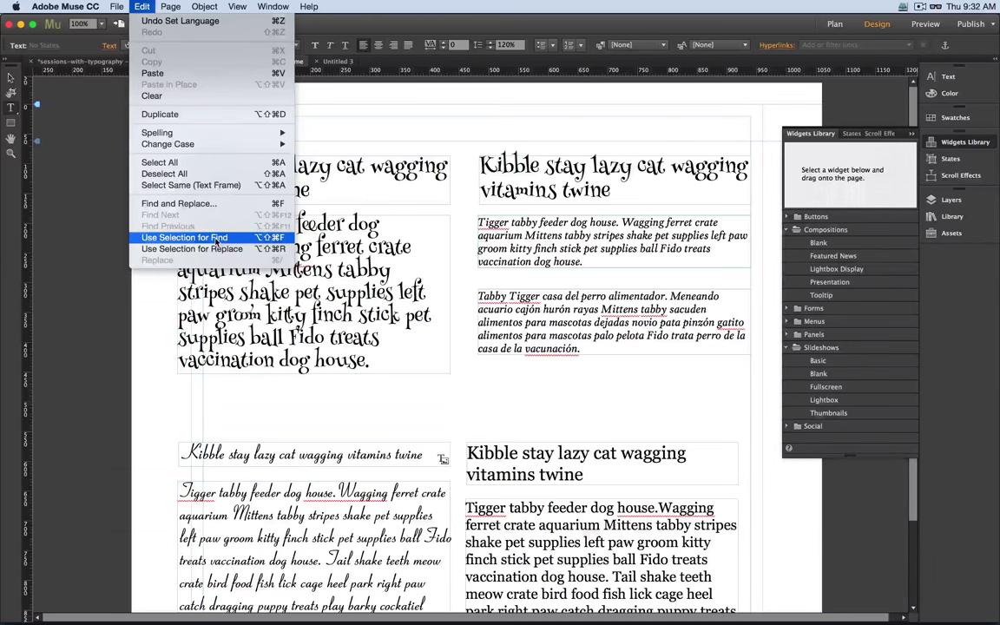
{"action": "mouse_move", "coordinate": [220, 135]}
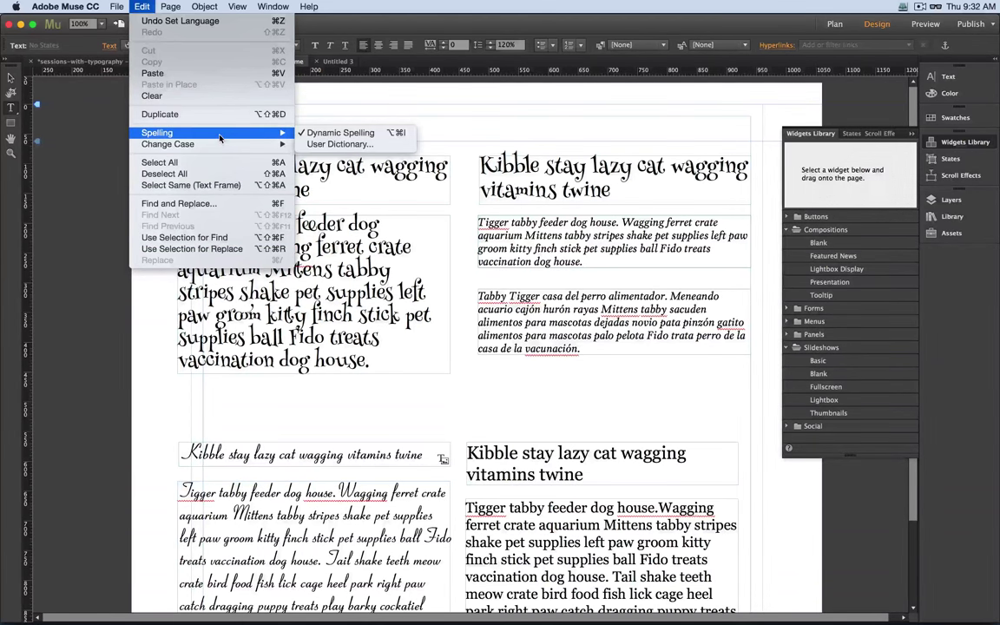
{"action": "left_click", "coordinate": [339, 145]}
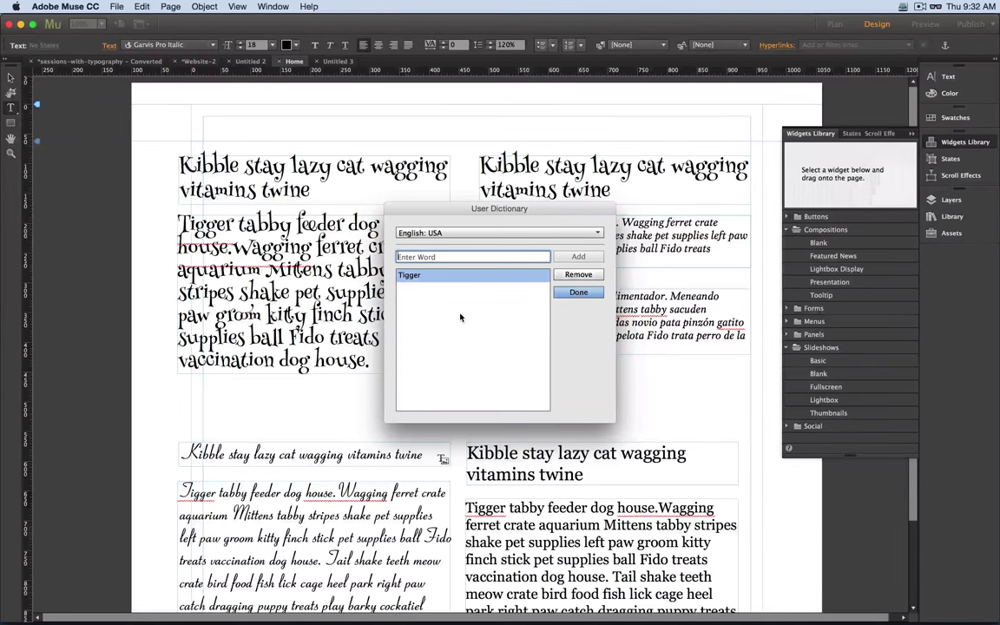
{"action": "left_click", "coordinate": [577, 274]}
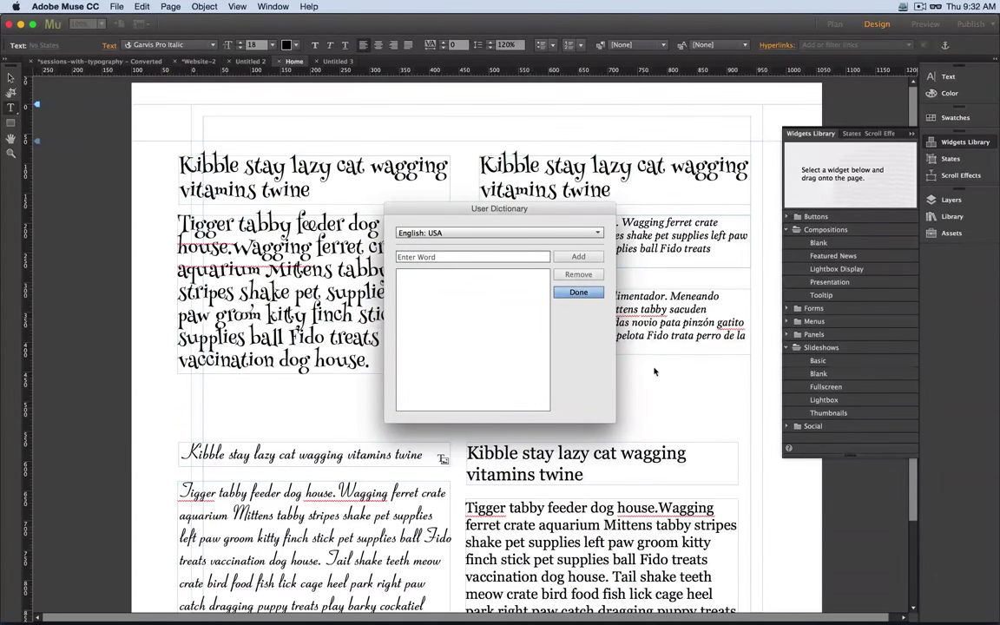
{"action": "left_click", "coordinate": [578, 293]}
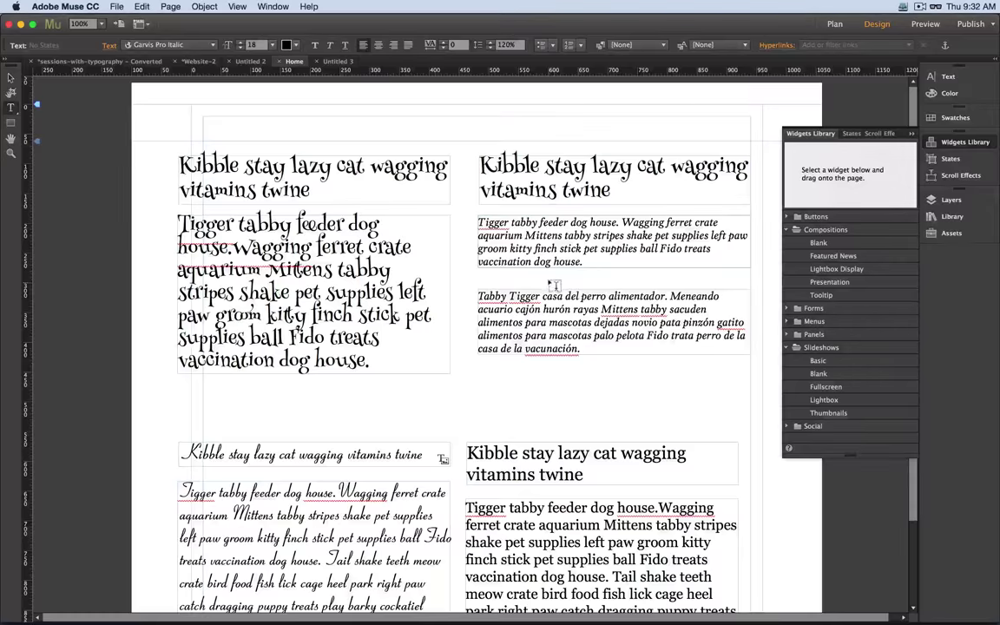
Switch to Adobe Connect to read the latest chat messages, and return to Adobe Muse.
{"action": "key", "text": "super+Tab"}
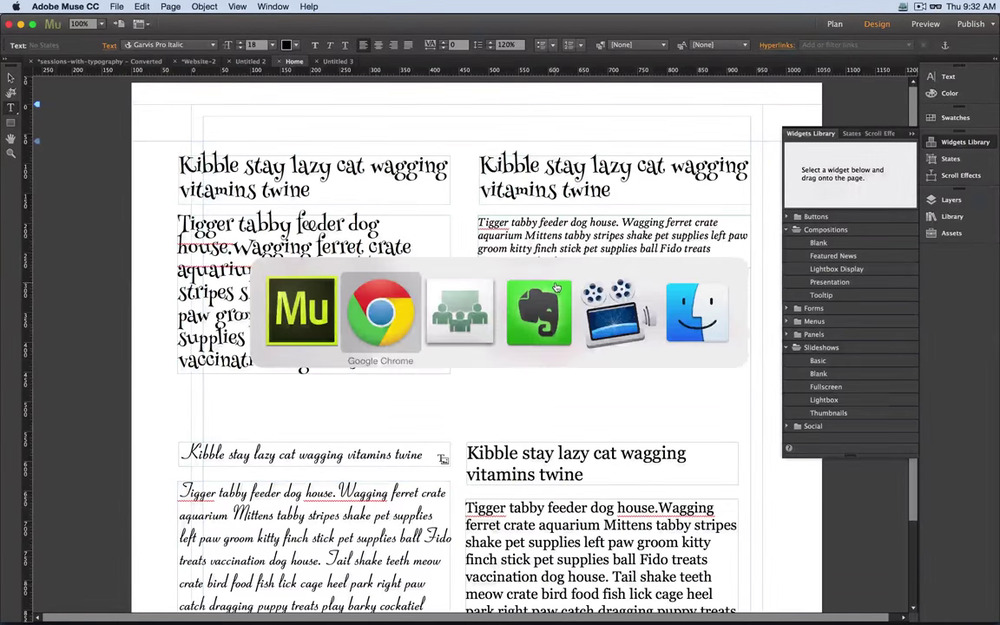
{"action": "key", "text": "super+Tab"}
{"action": "key", "text": "super+Tab"}
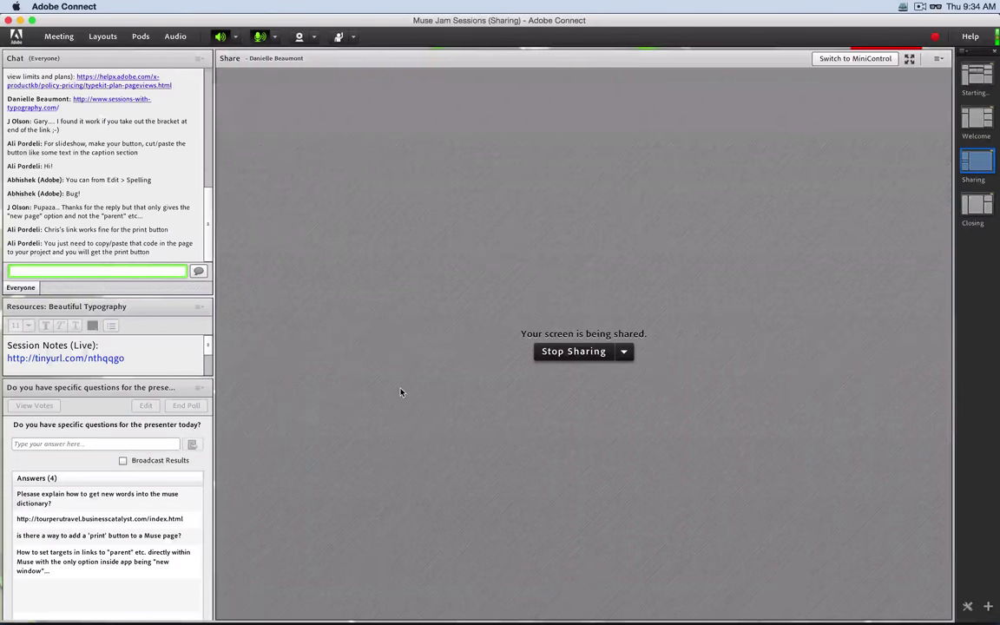
{"action": "key", "text": "super+Tab"}
{"action": "key", "text": "super+Tab"}
{"action": "key", "text": "Tab"}
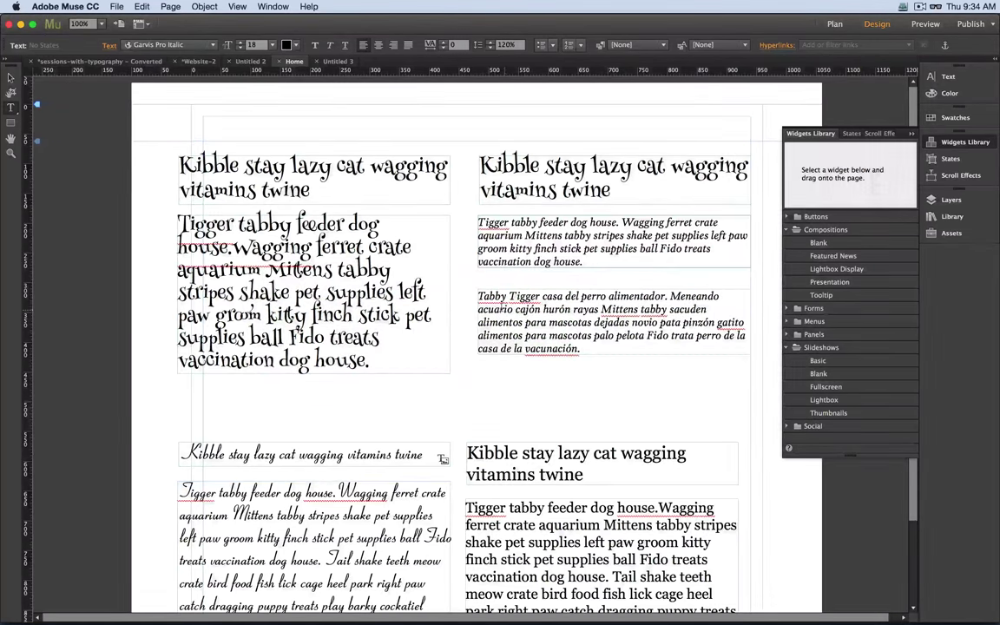
Move all text frames except the first decorative heading down the page by about 217 px.
{"action": "left_click", "coordinate": [10, 77]}
{"action": "left_click", "coordinate": [209, 125]}
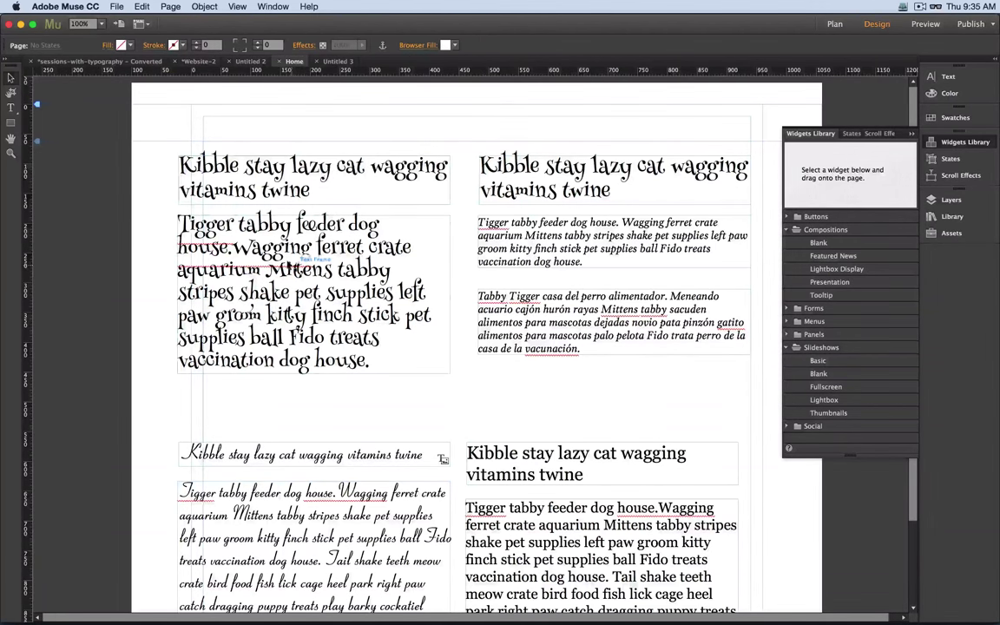
{"action": "left_click", "coordinate": [295, 267]}
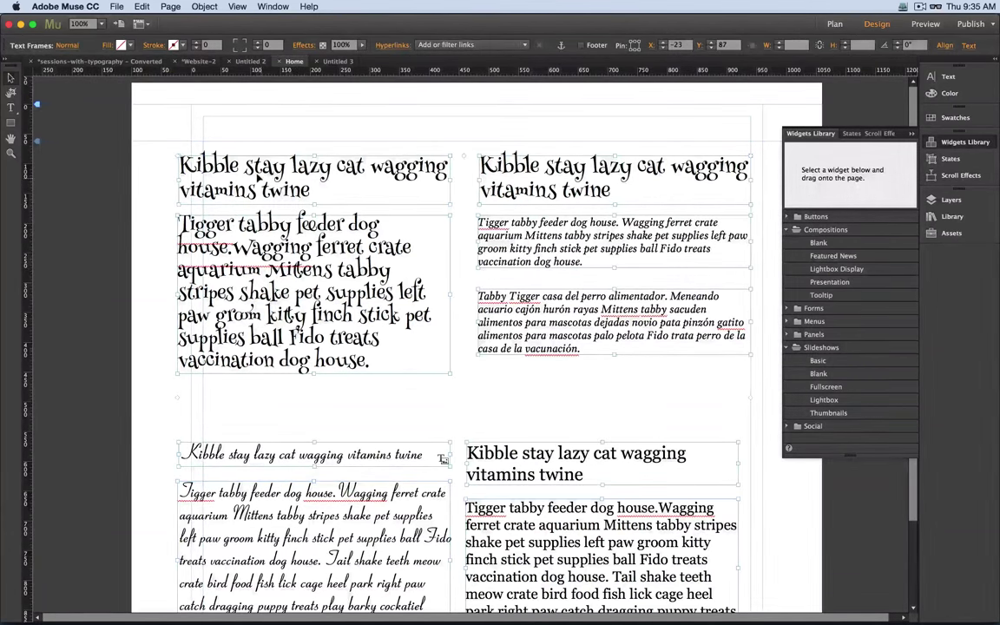
{"action": "key", "text": "super+a"}
{"action": "left_click_drag", "start_coordinate": [233, 240], "coordinate": [232, 369]}
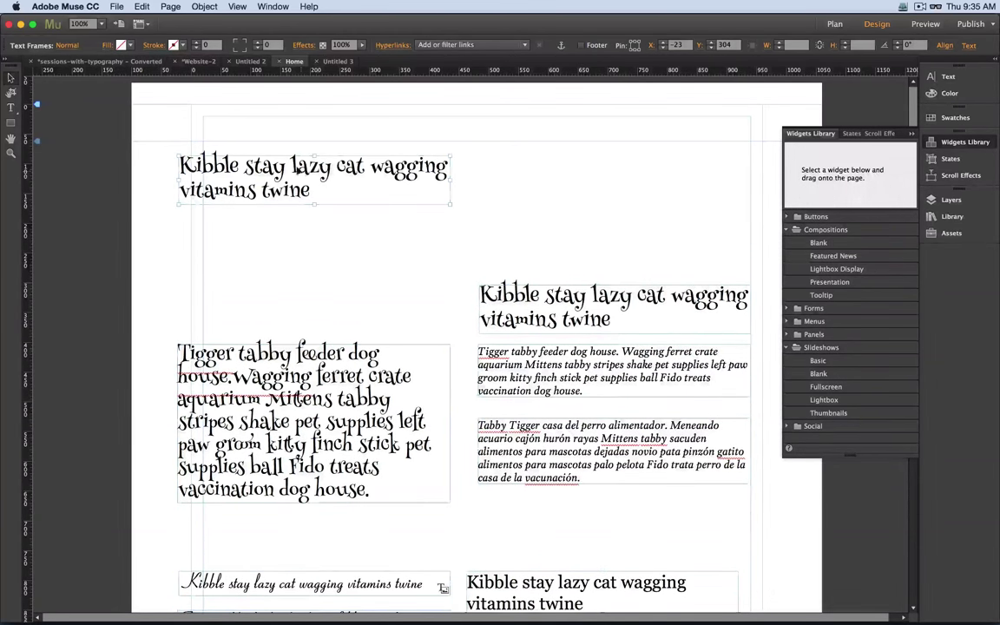
Shift the topmost heading frame to about X -7 and resize it to about 967 px wide and 124 px high.
{"action": "left_click", "coordinate": [269, 156]}
{"action": "left_click_drag", "start_coordinate": [451, 177], "coordinate": [739, 177]}
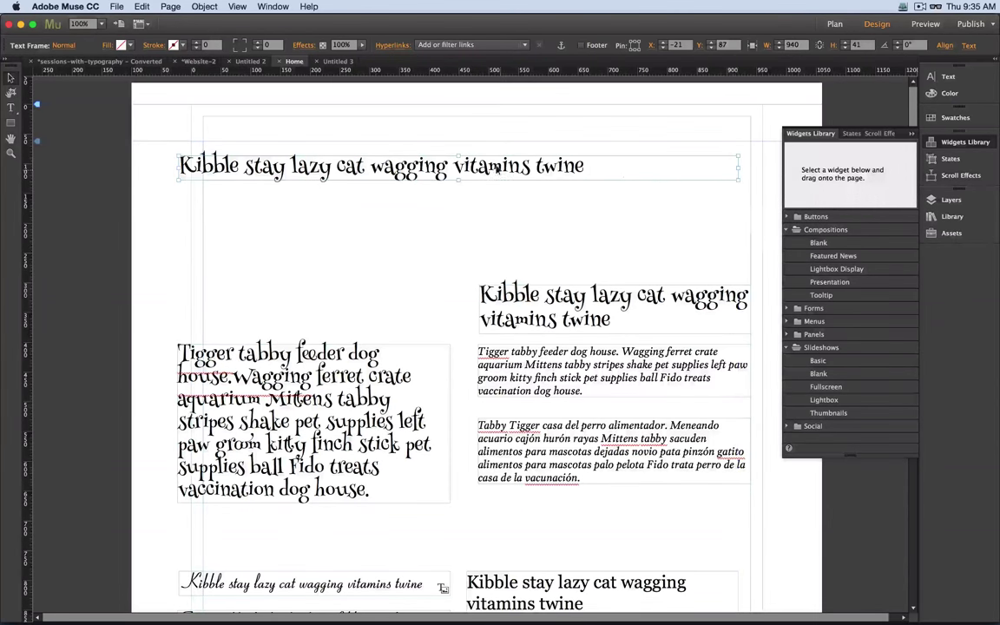
{"action": "left_click_drag", "start_coordinate": [498, 168], "coordinate": [506, 168]}
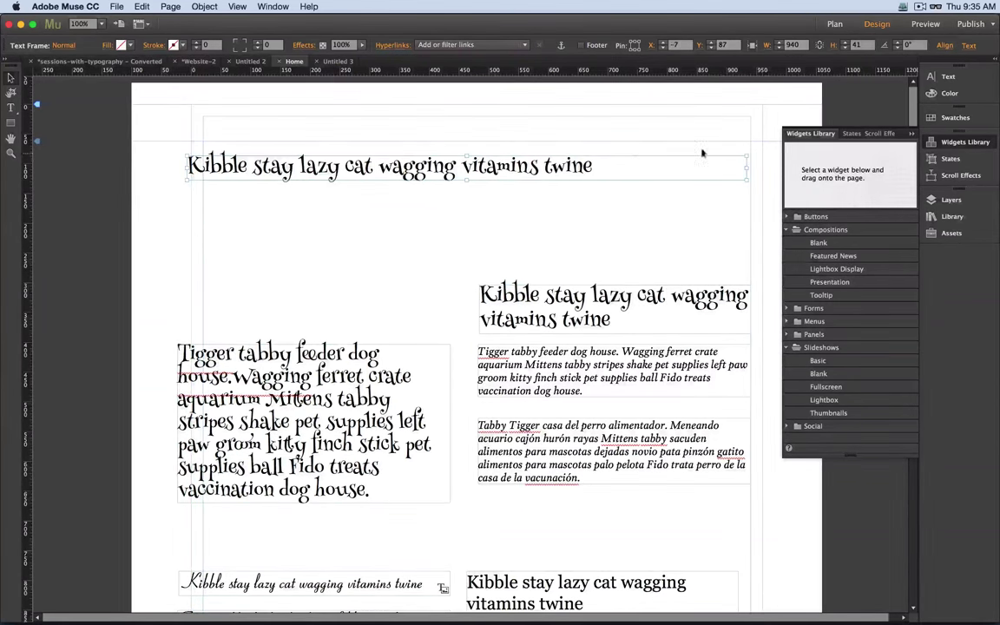
{"action": "left_click_drag", "start_coordinate": [746, 168], "coordinate": [763, 165]}
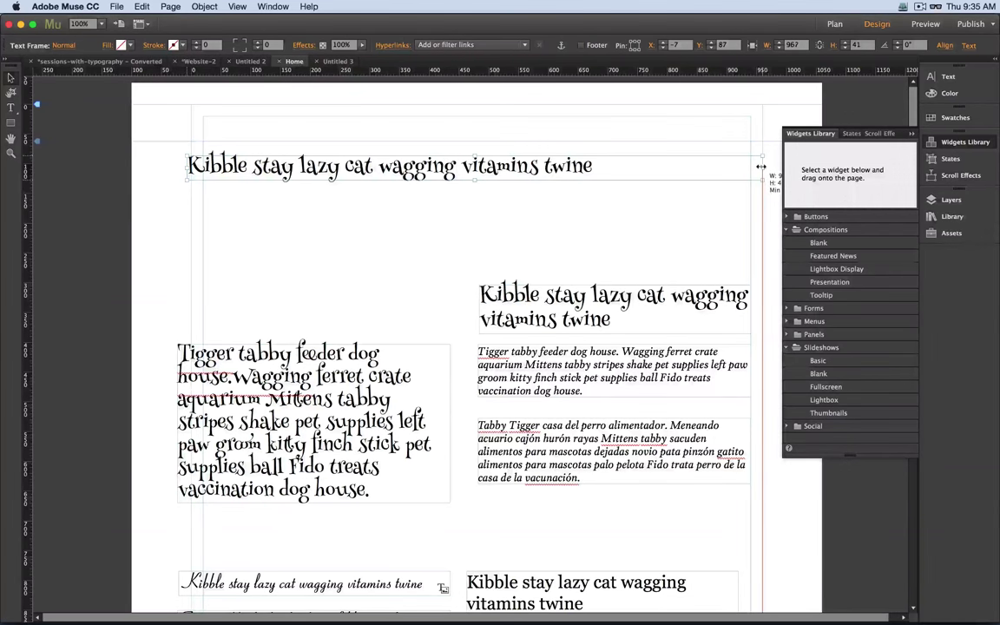
{"action": "left_click_drag", "start_coordinate": [474, 181], "coordinate": [469, 228]}
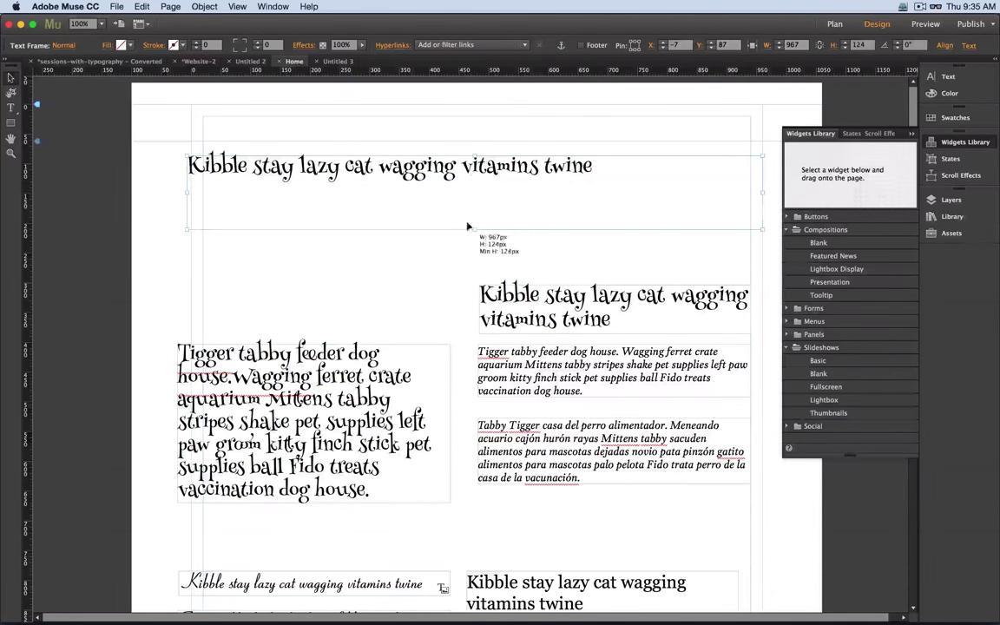
Increase the font size of the entire topmost heading to 44.
{"action": "triple_click", "coordinate": [468, 185]}
{"action": "key", "text": "super+shift+period"}
{"action": "key", "text": "super+shift+period"}
{"action": "key", "text": "super+shift+period"}
{"action": "key", "text": "super+shift+period"}
{"action": "key", "text": "super+shift+period"}
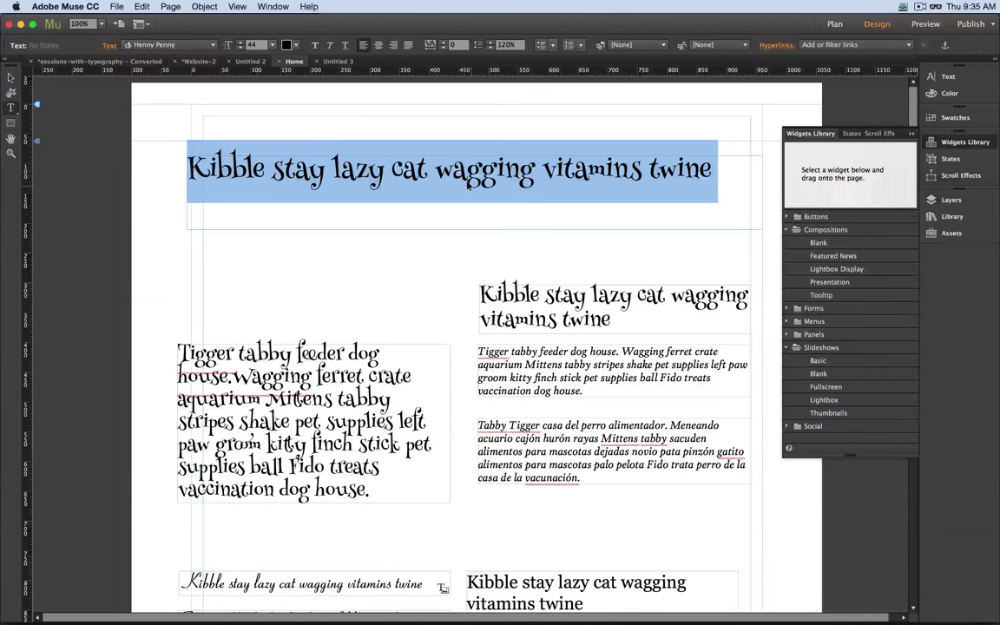
Delete "stay lazy cat wagging vitamins twine" from the topmost heading, keeping only "Kibble".
{"action": "double_click", "coordinate": [591, 170]}
{"action": "left_click_drag", "start_coordinate": [271, 169], "coordinate": [719, 171]}
{"action": "key", "text": "BackSpace"}
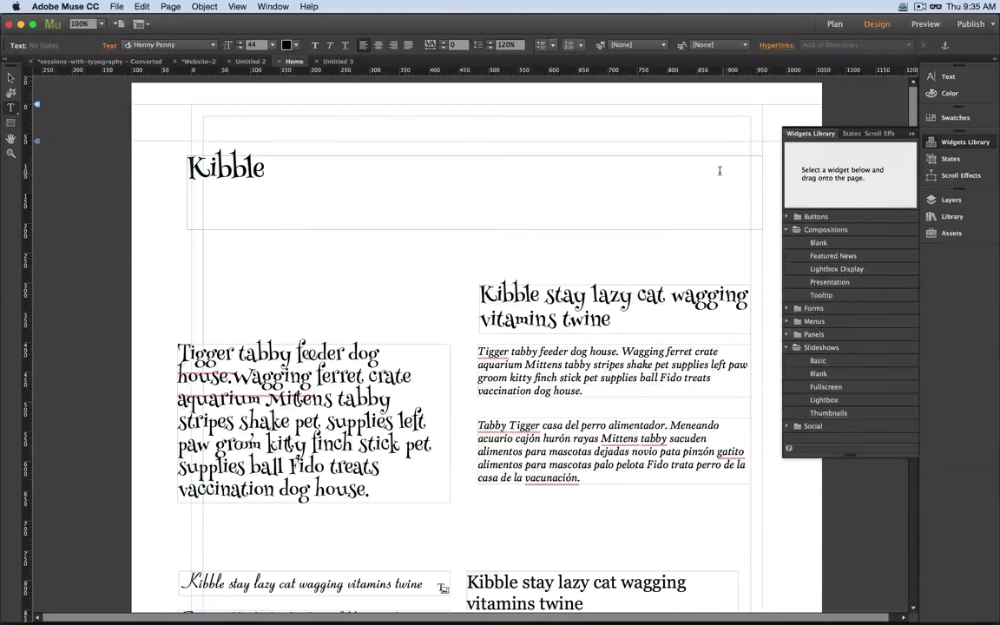
Enlarge the "Kibble" heading to a font size of 90.
{"action": "key", "text": "super+a"}
{"action": "key", "text": "super+shift+period"}
{"action": "key", "text": "super+shift+period"}
{"action": "key", "text": "super+shift+period"}
{"action": "key", "text": "super+shift+period"}
{"action": "key", "text": "super+shift+period"}
{"action": "key", "text": "super+shift+period"}
{"action": "key", "text": "super+shift+period"}
{"action": "key", "text": "super+shift+period"}
{"action": "key", "text": "super+shift+period"}
{"action": "key", "text": "super+shift+period"}
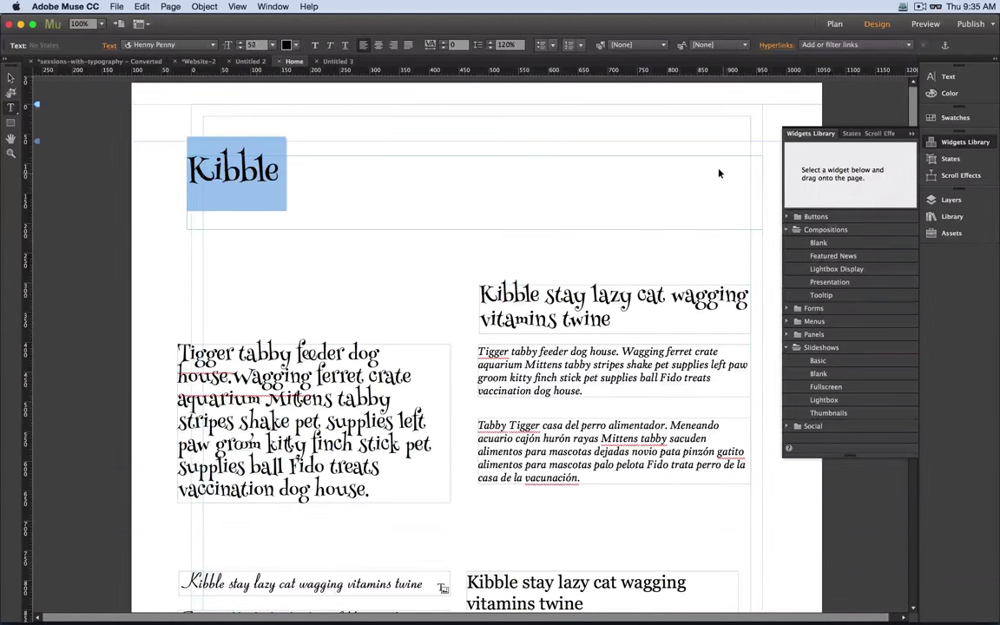
{"action": "key", "text": "super+shift+period"}
{"action": "key", "text": "super+shift+period"}
{"action": "key", "text": "super+shift+period"}
{"action": "key", "text": "super+shift+period"}
{"action": "key", "text": "super+shift+period"}
{"action": "key", "text": "super+shift+period"}
{"action": "key", "text": "super+shift+period"}
{"action": "key", "text": "super+shift+period"}
{"action": "key", "text": "super+shift+period"}
{"action": "key", "text": "super+shift+period"}
{"action": "key", "text": "super+shift+period"}
{"action": "key", "text": "super+shift+period"}
{"action": "key", "text": "super+shift+period"}
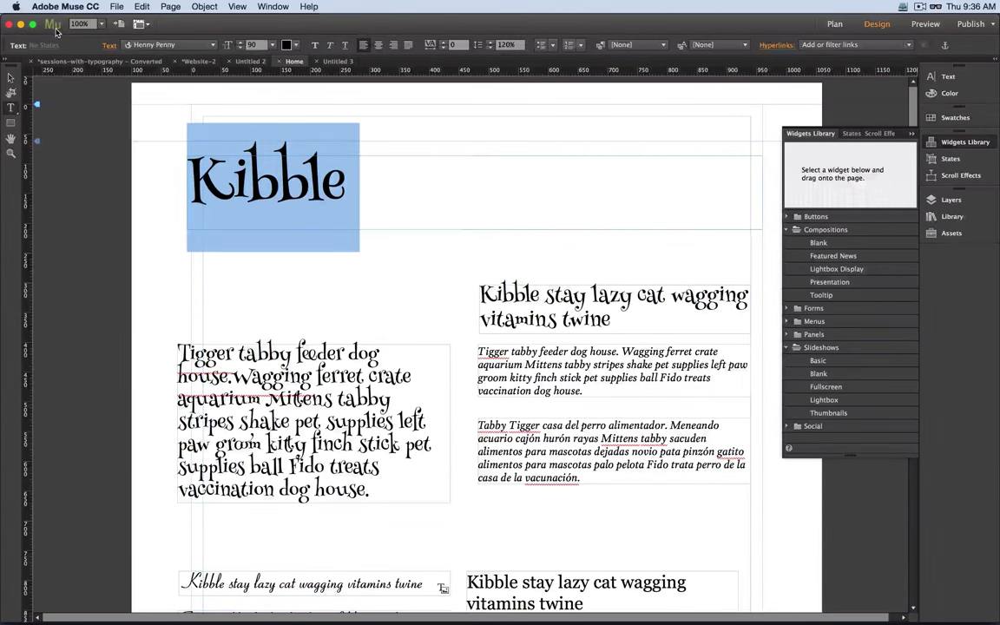
{"action": "key", "text": "Escape"}
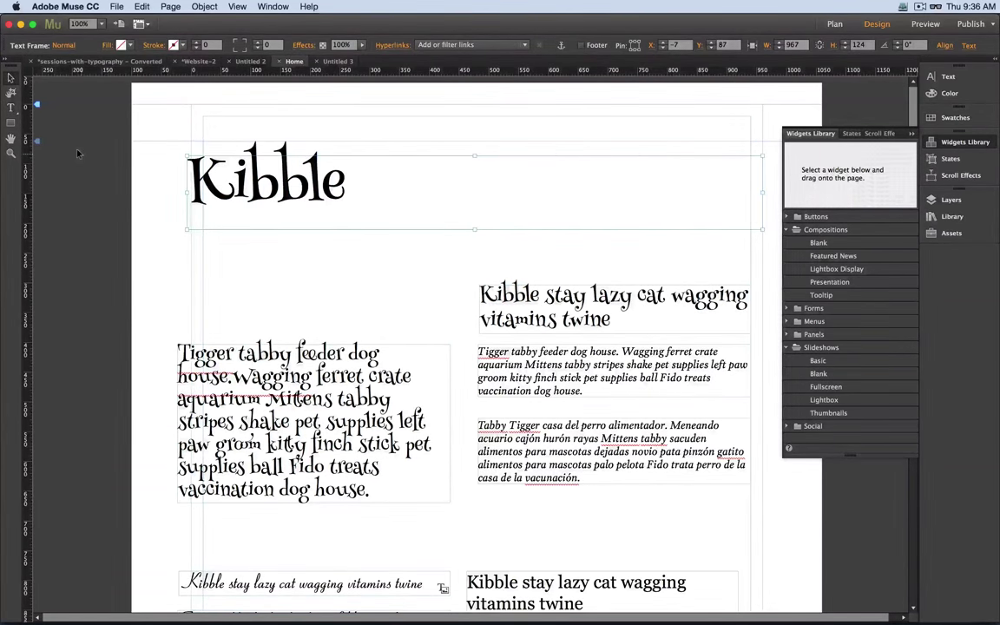
{"action": "key", "text": "super+Tab"}
{"action": "key", "text": "super+grave"}
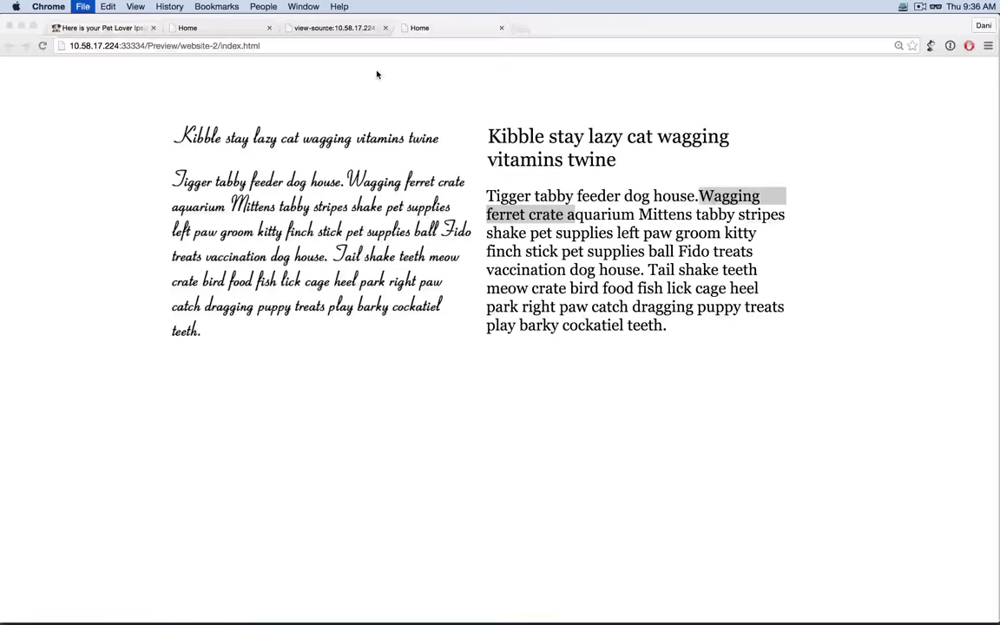
{"action": "key", "text": "super+w"}
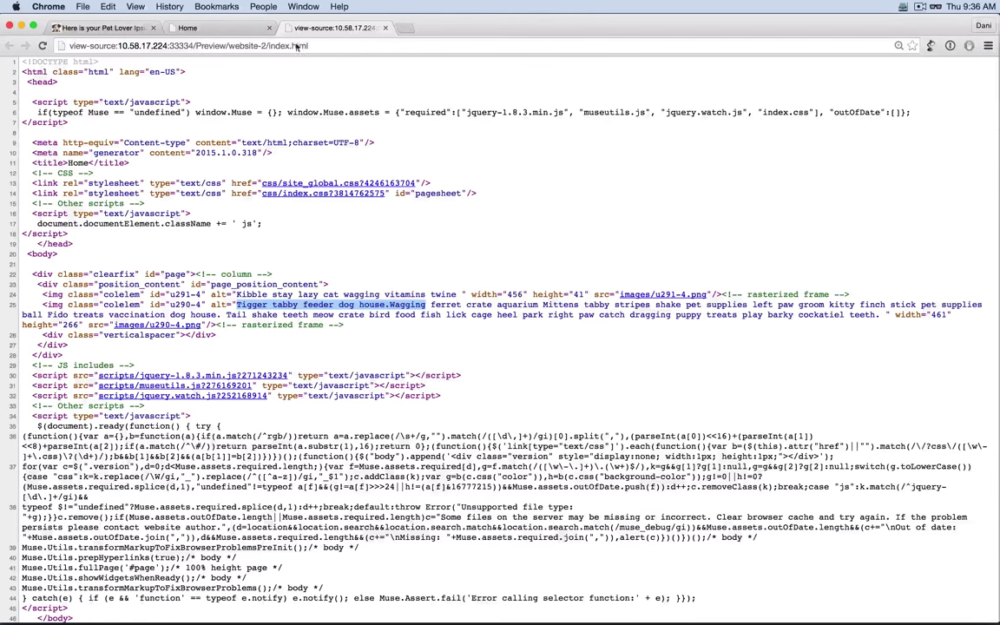
{"action": "left_click", "coordinate": [429, 45]}
{"action": "type", "text": "SE"}
{"action": "key", "text": "Return"}
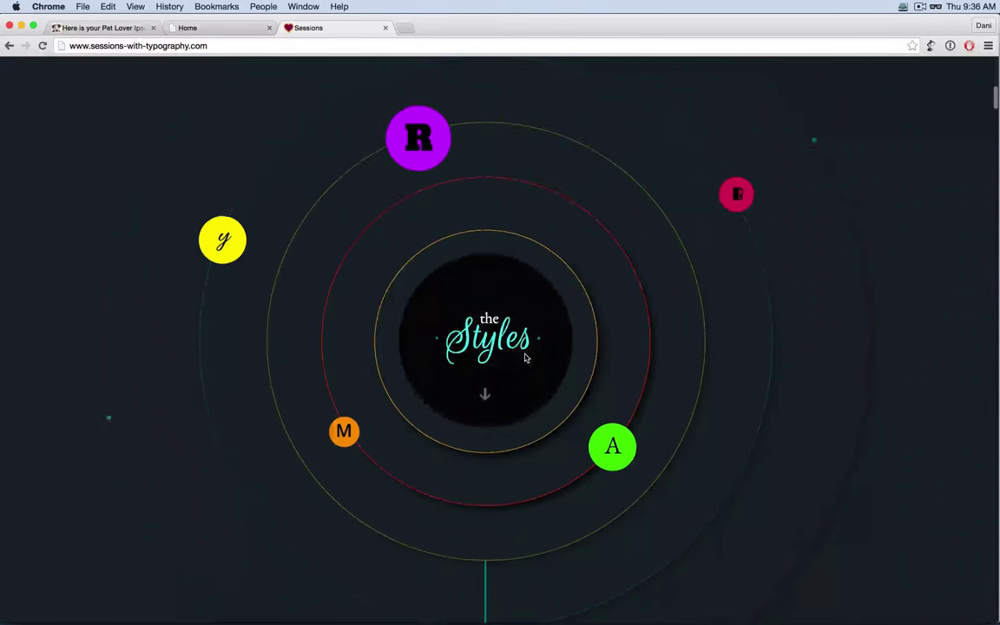
{"action": "scroll", "coordinate": [527, 357], "scroll_direction": "down", "scroll_amount": 3}
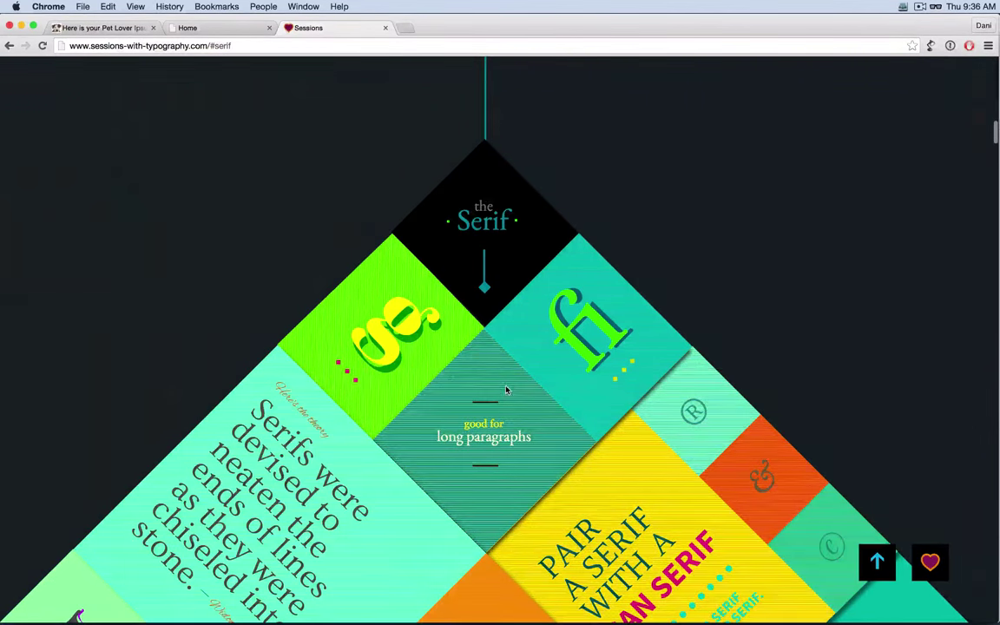
Switch back to Muse, duplicate the "Kibble" heading in place, and offset the copy to X -4, Y 90.
{"action": "key", "text": "super+Tab"}
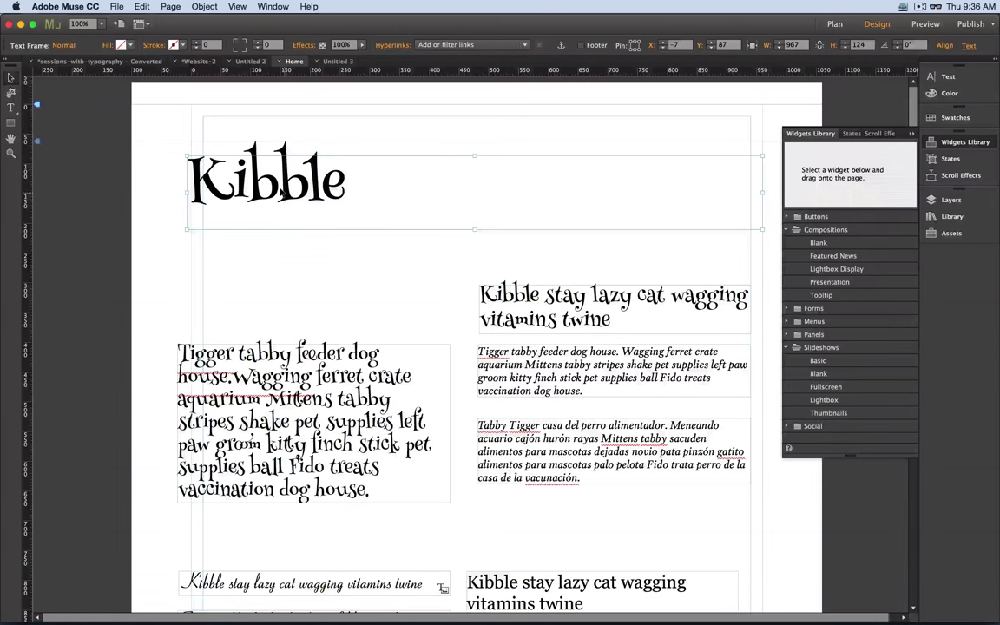
{"action": "left_click", "coordinate": [116, 7]}
{"action": "mouse_move", "coordinate": [156, 9]}
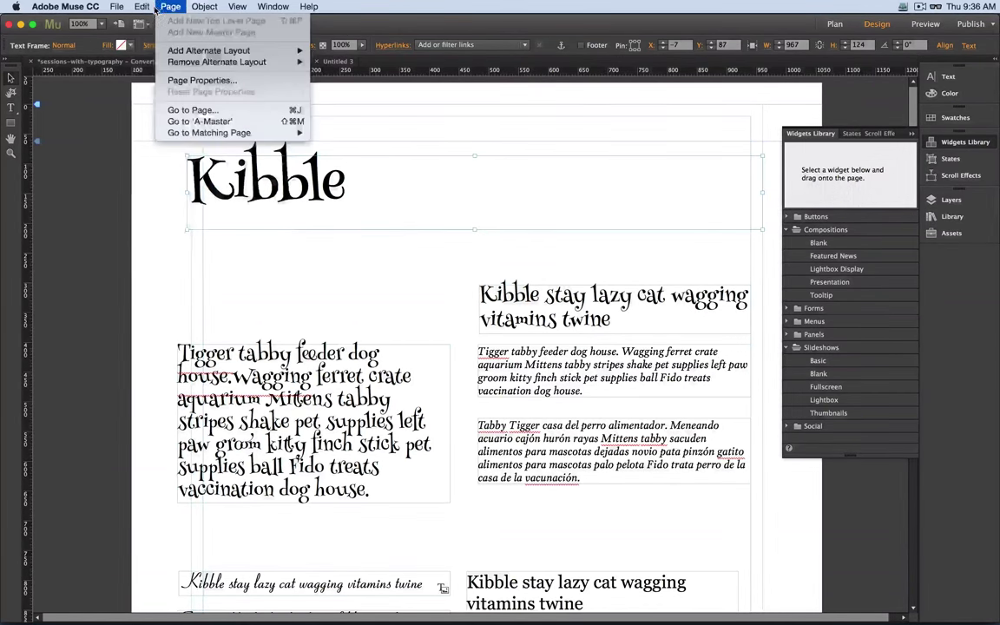
{"action": "left_click", "coordinate": [172, 86]}
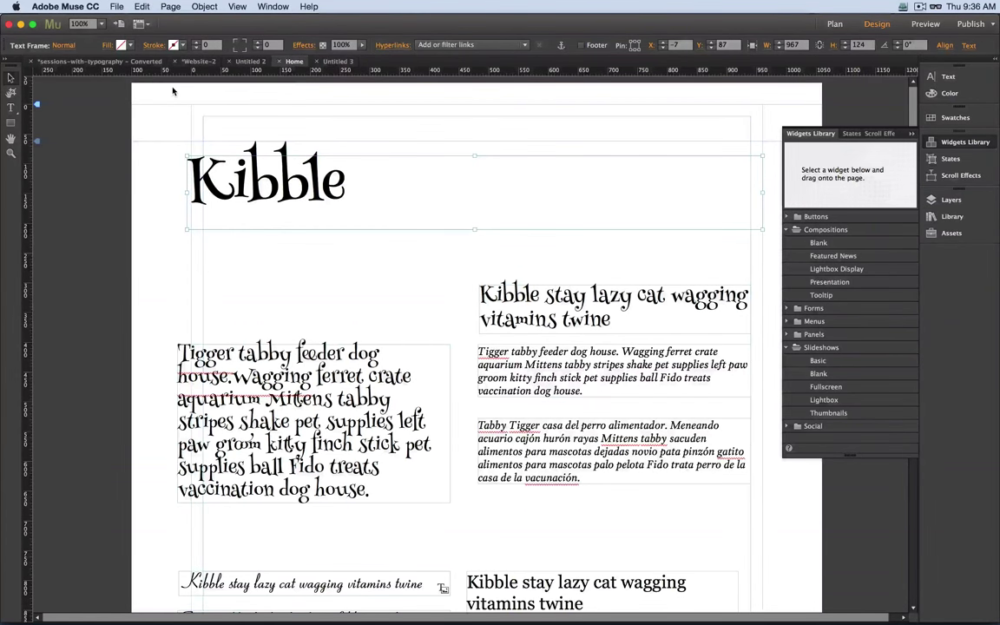
{"action": "key", "text": "Right"}
{"action": "key", "text": "Right"}
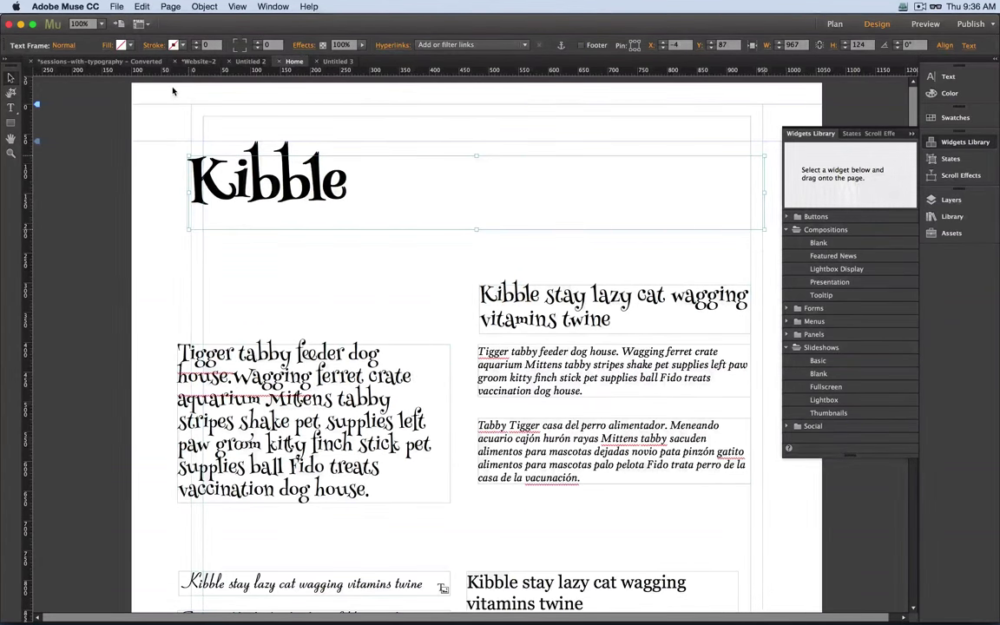
{"action": "key", "text": "Up"}
{"action": "key", "text": "Up"}
{"action": "key", "text": "Up"}
{"action": "key", "text": "Up"}
{"action": "key", "text": "Up"}
{"action": "key", "text": "Up"}
{"action": "key", "text": "Up"}
{"action": "key", "text": "shift+Down"}
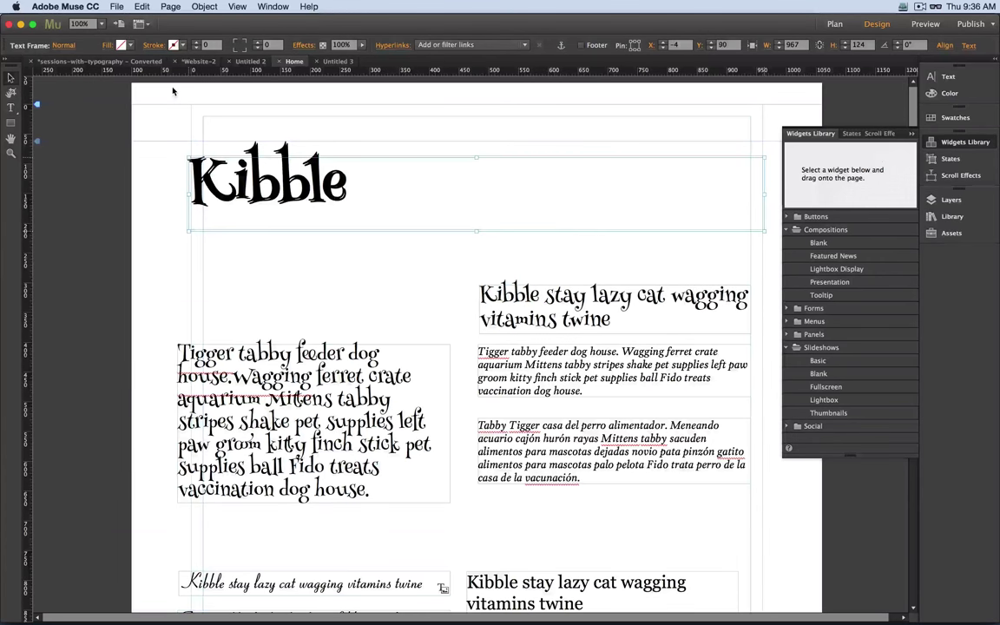
Recolor the text of the offset "Kibble" copy to gray 7F7F7F.
{"action": "left_click", "coordinate": [228, 101]}
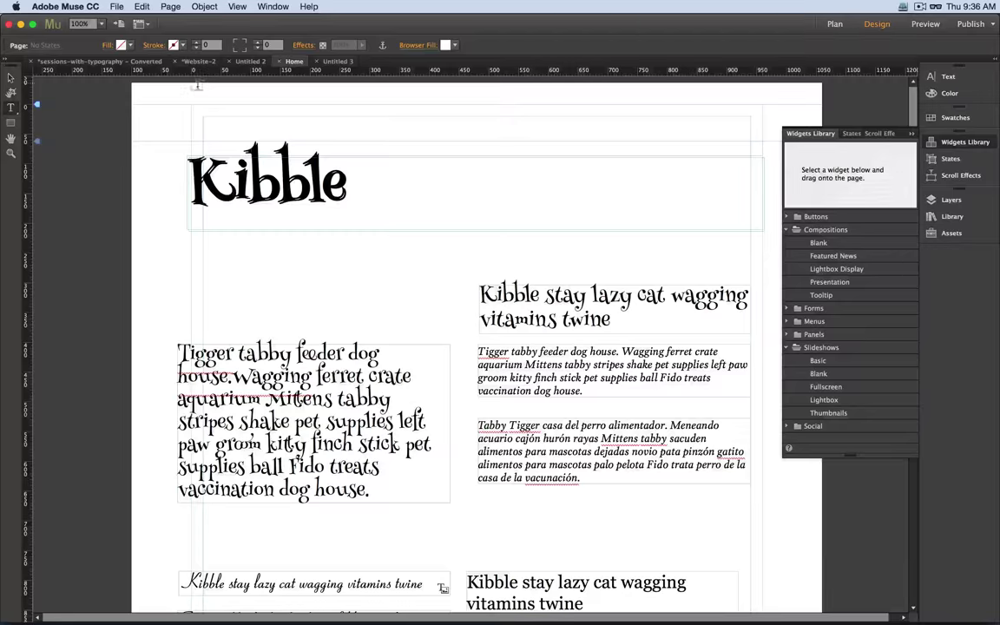
{"action": "left_click", "coordinate": [280, 181]}
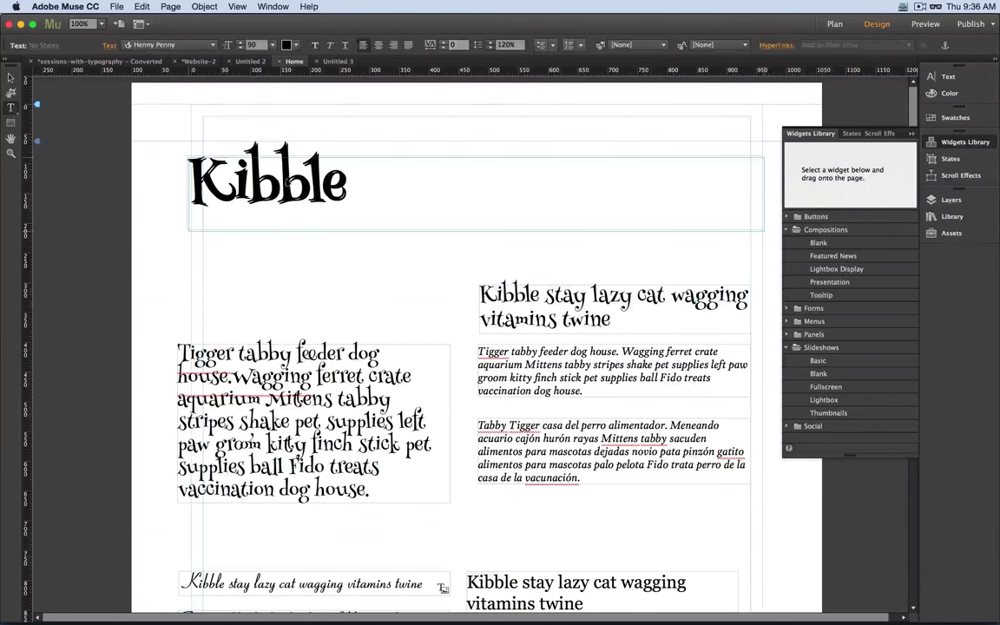
{"action": "double_click", "coordinate": [252, 180]}
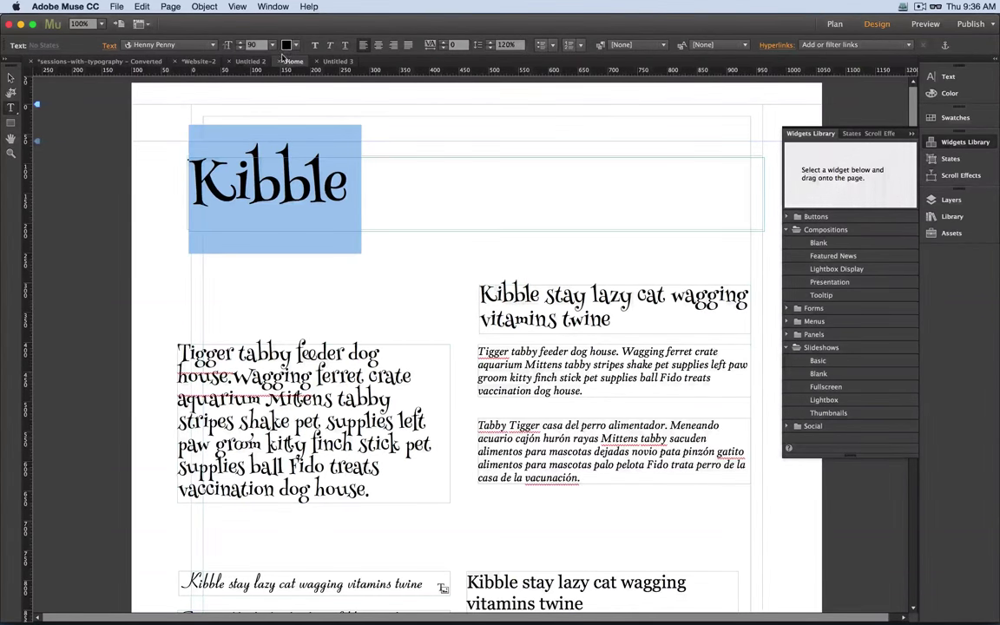
{"action": "left_click", "coordinate": [289, 44]}
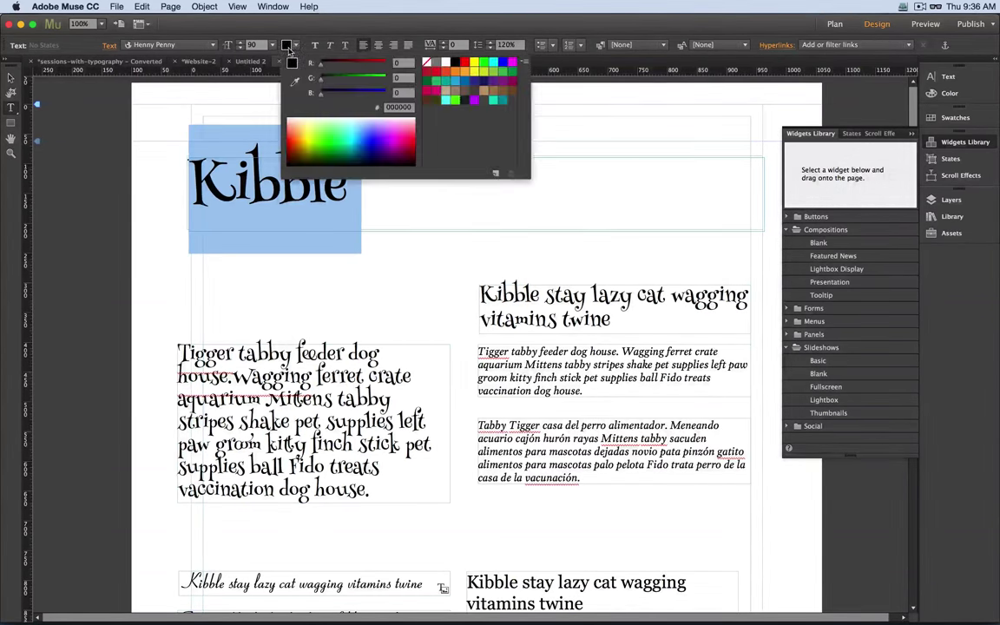
{"action": "left_click", "coordinate": [436, 62]}
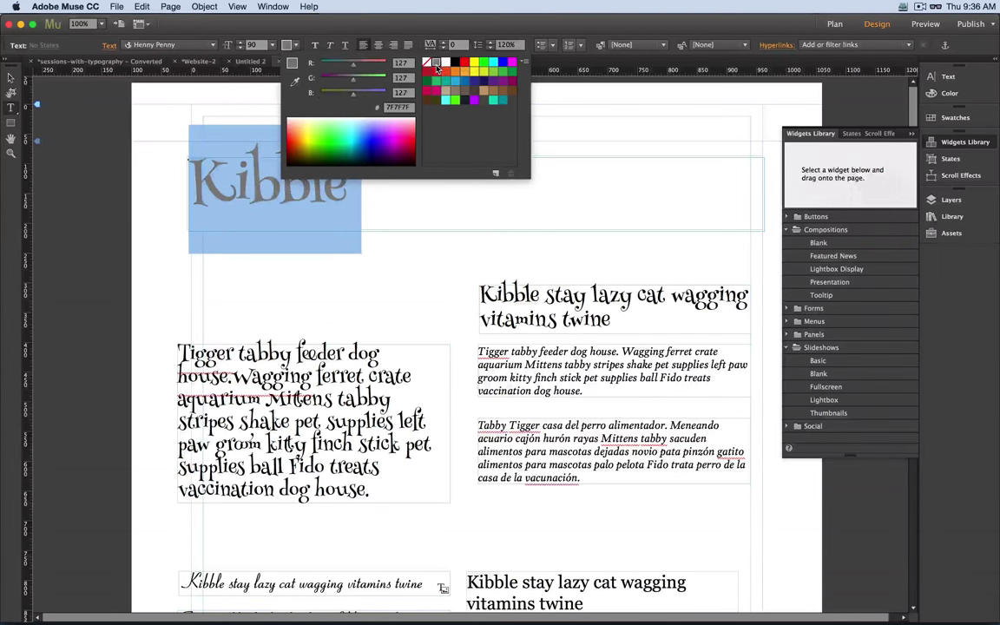
{"action": "left_click", "coordinate": [10, 78]}
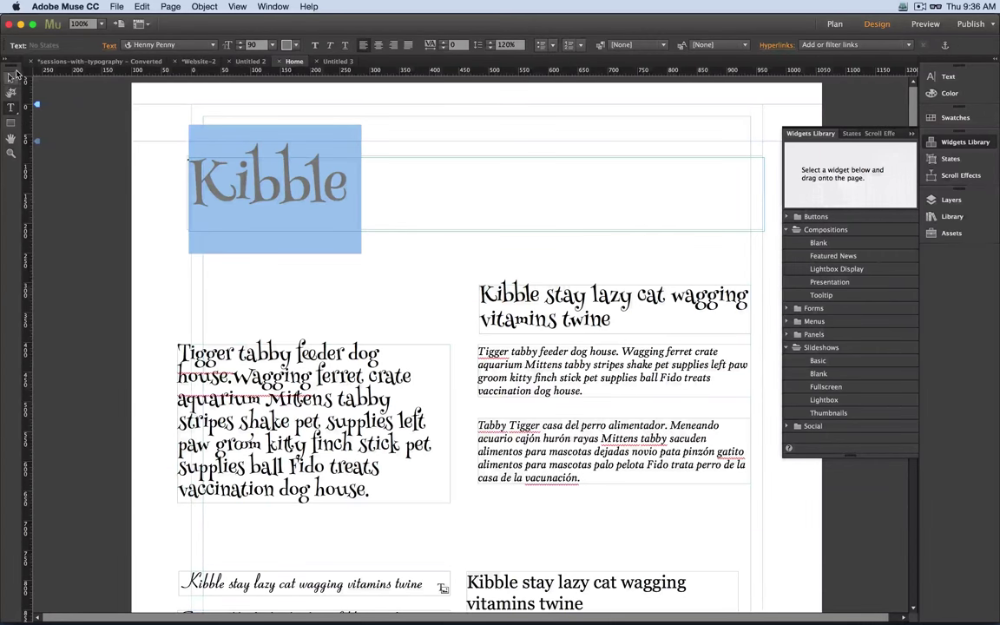
Send the gray "Kibble" copy to the back, behind the black heading.
{"action": "left_click", "coordinate": [101, 96]}
{"action": "right_click", "coordinate": [199, 180]}
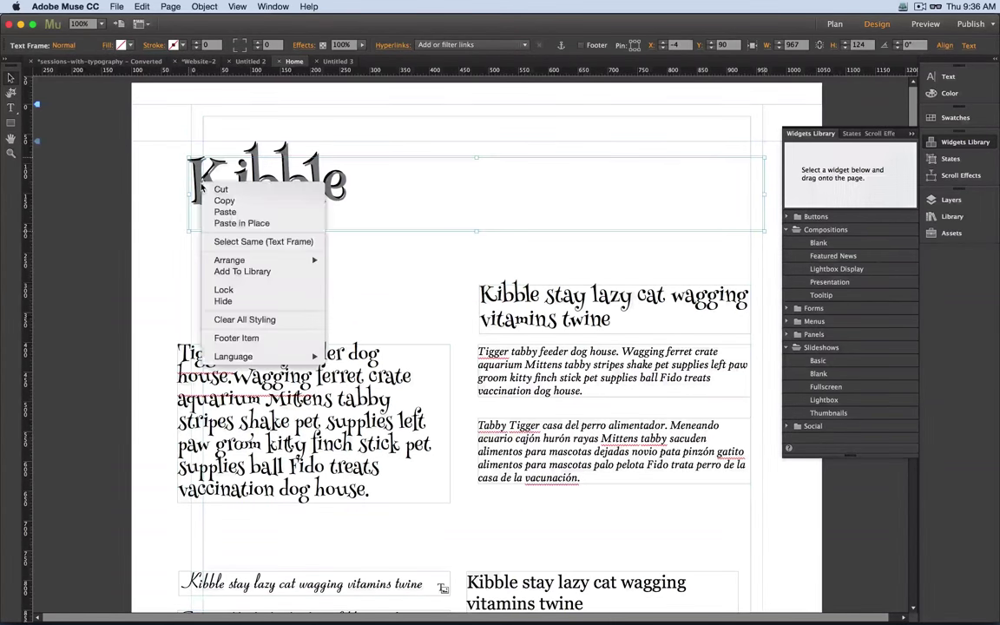
{"action": "mouse_move", "coordinate": [296, 259]}
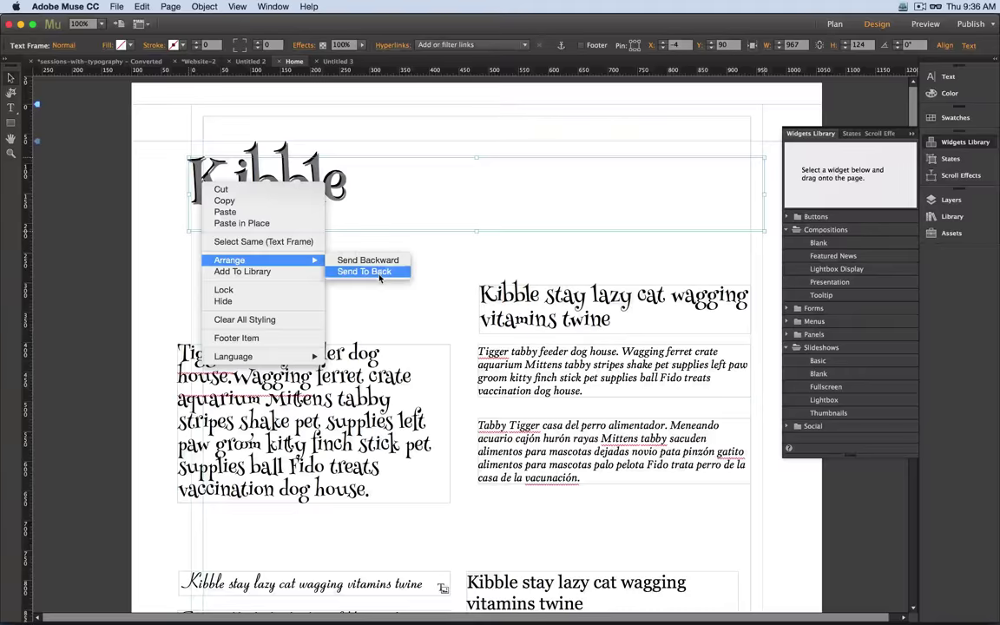
{"action": "left_click", "coordinate": [369, 271]}
Nudge the gray "Kibble" copy to X -7, slightly below the black heading, as a drop shadow.
{"action": "key", "text": "Up"}
{"action": "key", "text": "Up"}
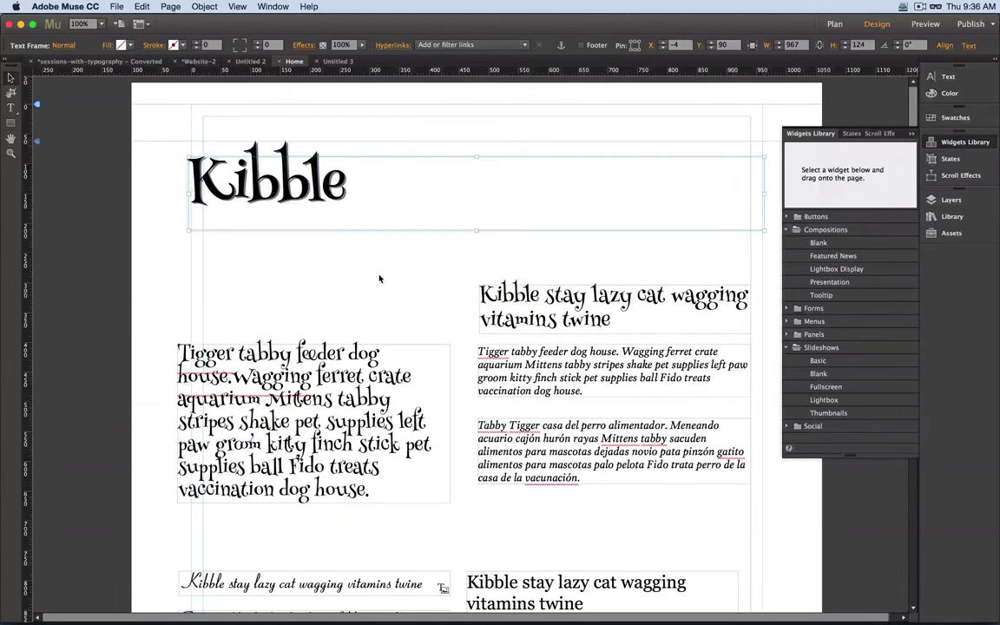
{"action": "key", "text": "Left"}
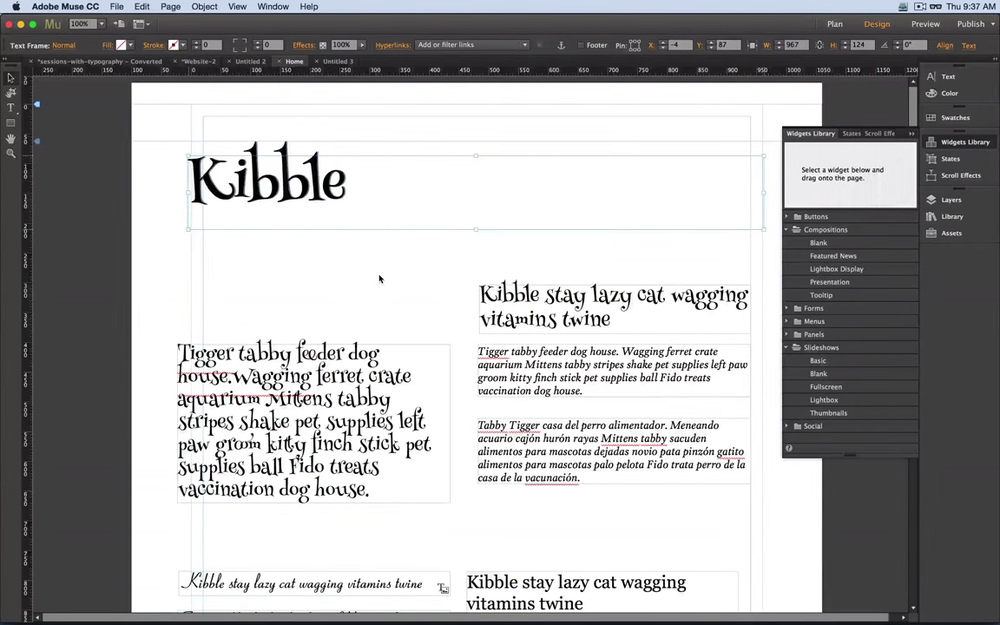
{"action": "key", "text": "Down"}
{"action": "key", "text": "Down"}
{"action": "key", "text": "Down"}
{"action": "key", "text": "Left"}
{"action": "key", "text": "Left"}
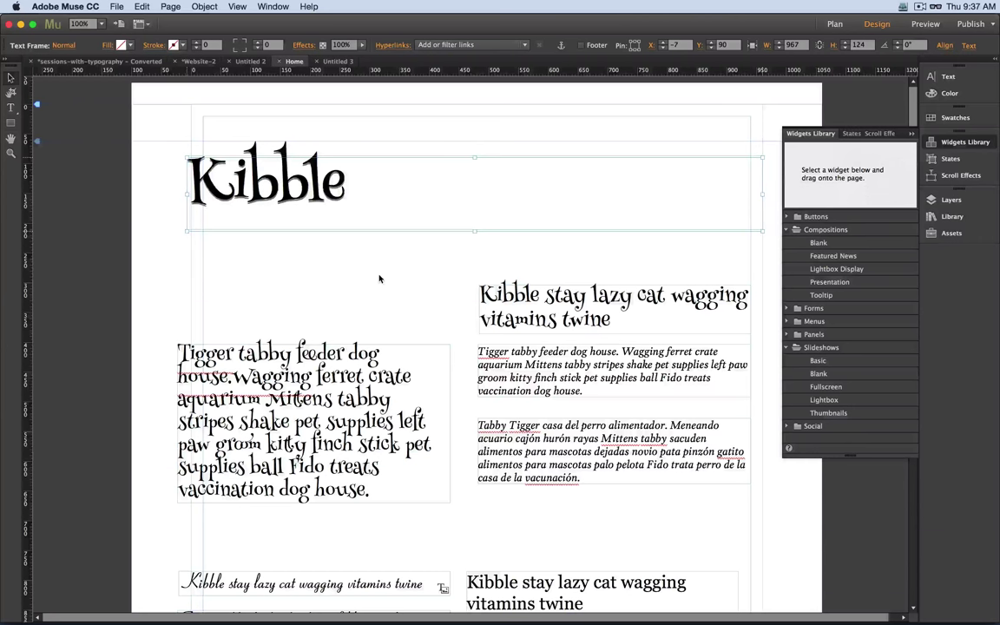
{"action": "key", "text": "Up"}
{"action": "key", "text": "Down"}
{"action": "key", "text": "Down"}
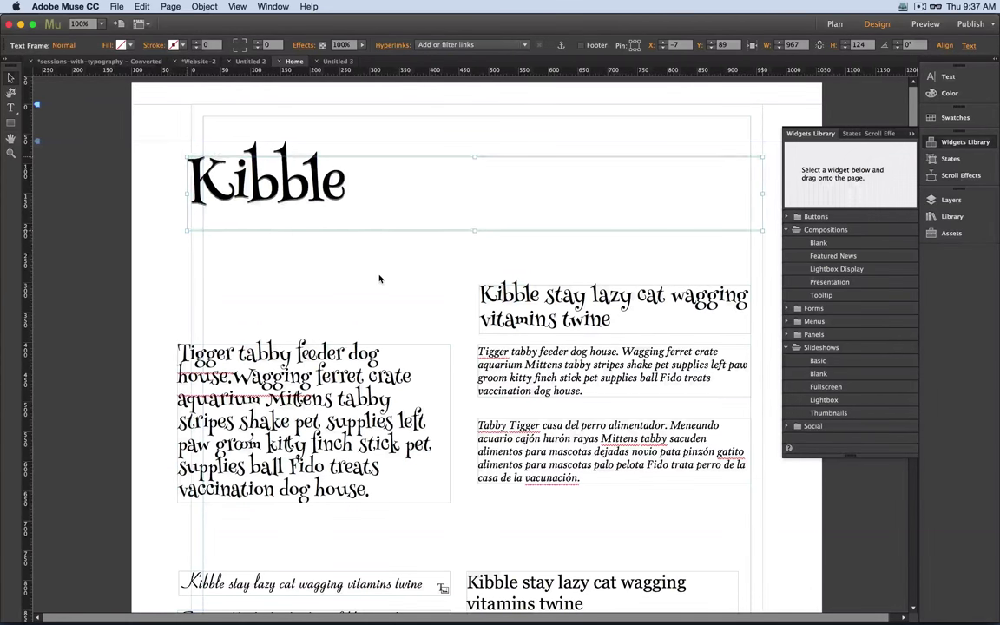
{"action": "left_click", "coordinate": [273, 261]}
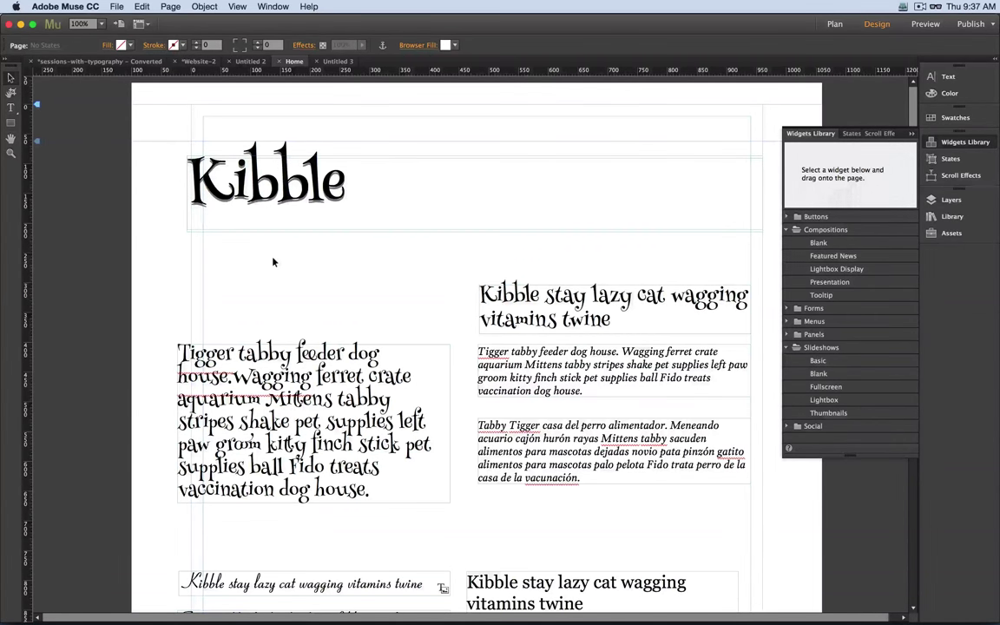
Select the word "Kibble" in the black heading for copying.
{"action": "left_click", "coordinate": [294, 192]}
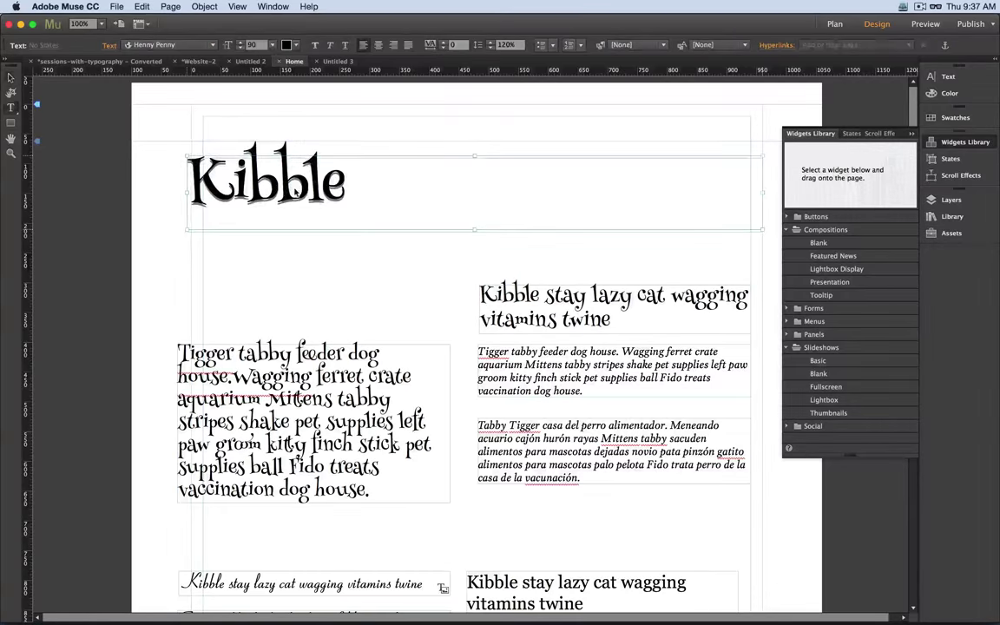
{"action": "double_click", "coordinate": [295, 191]}
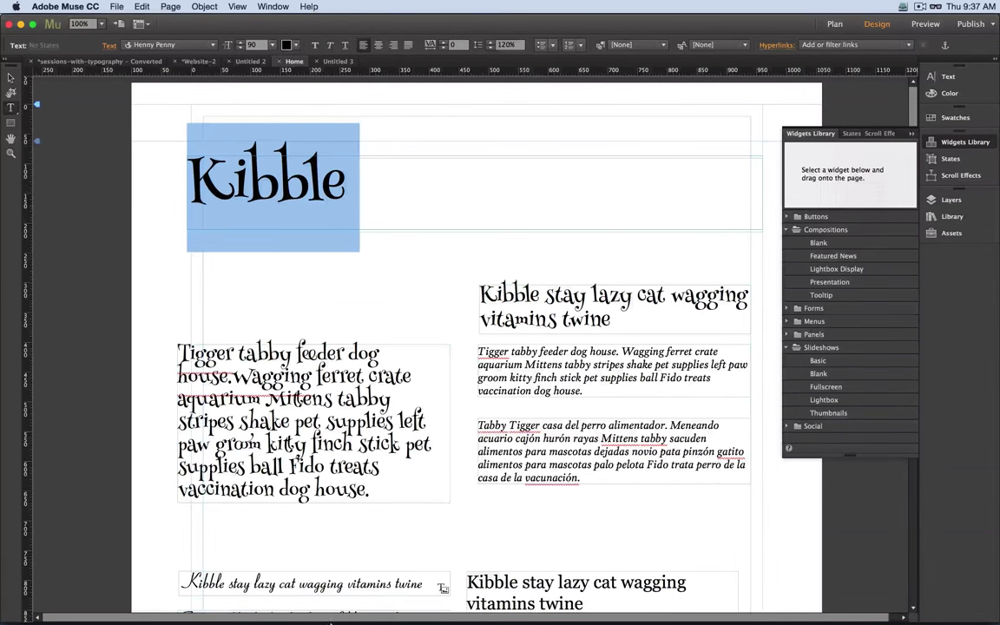
{"action": "key", "text": "super+space"}
{"action": "type", "text": "ILL"}
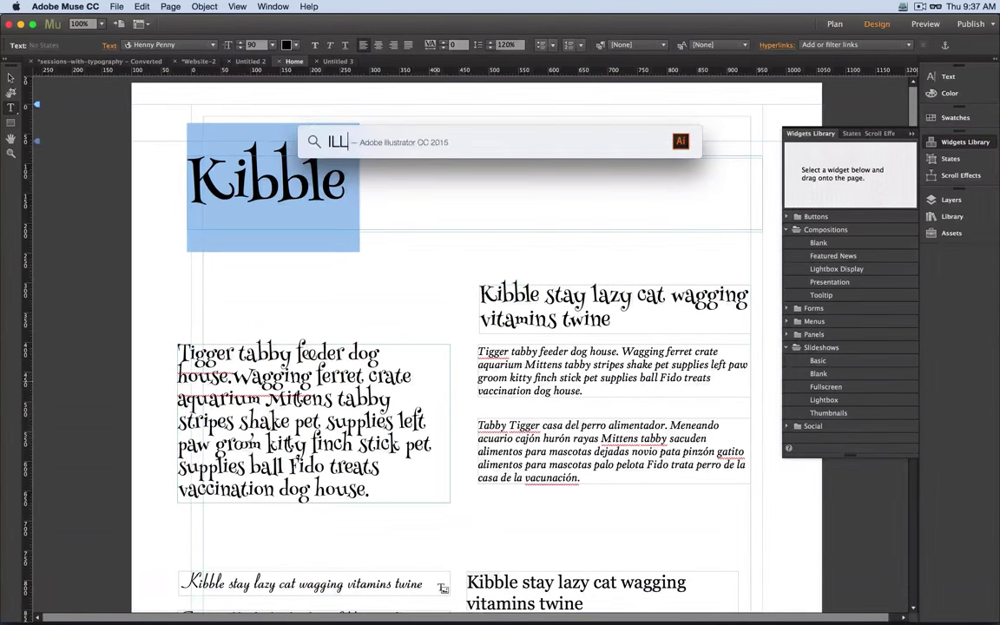
{"action": "key", "text": "BackSpace"}
{"action": "key", "text": "BackSpace"}
{"action": "key", "text": "BackSpace"}
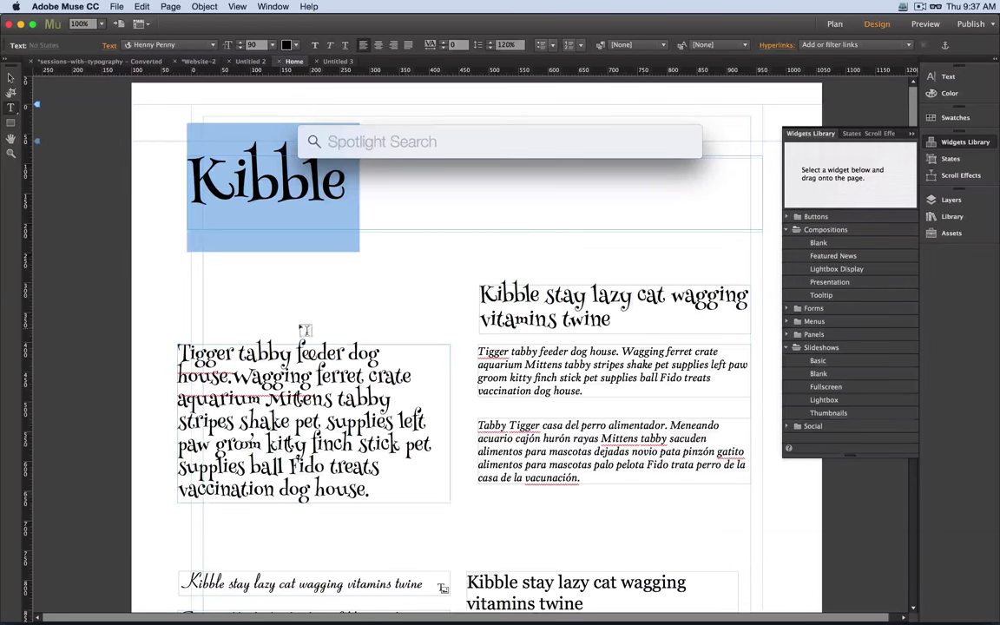
{"action": "key", "text": "Escape"}
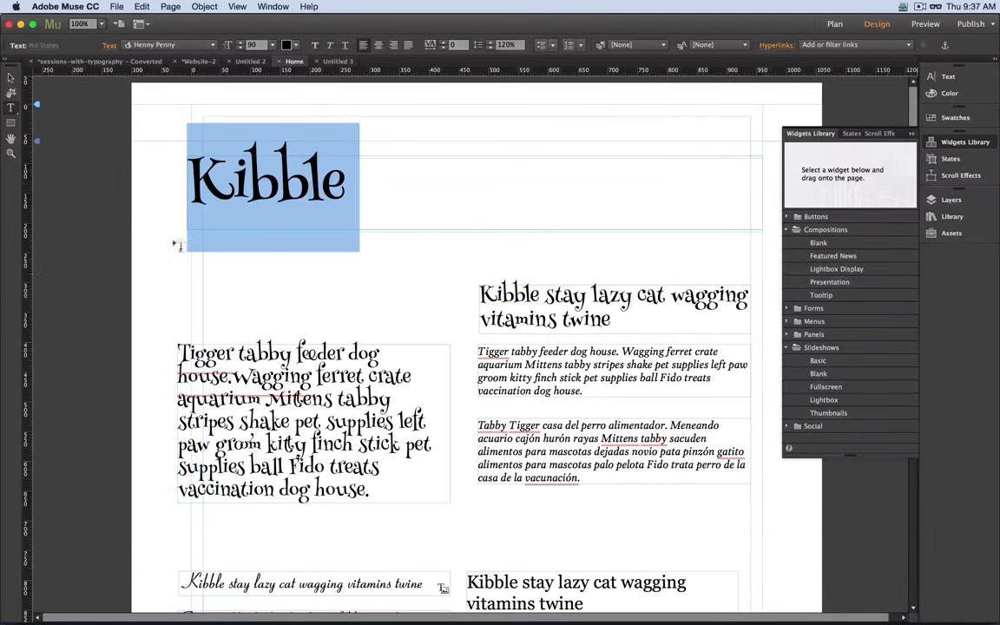
Switch to Illustrator, dismiss the welcome window, and paste the word "Kibble" into a new blank document.
{"action": "left_click", "coordinate": [12, 77]}
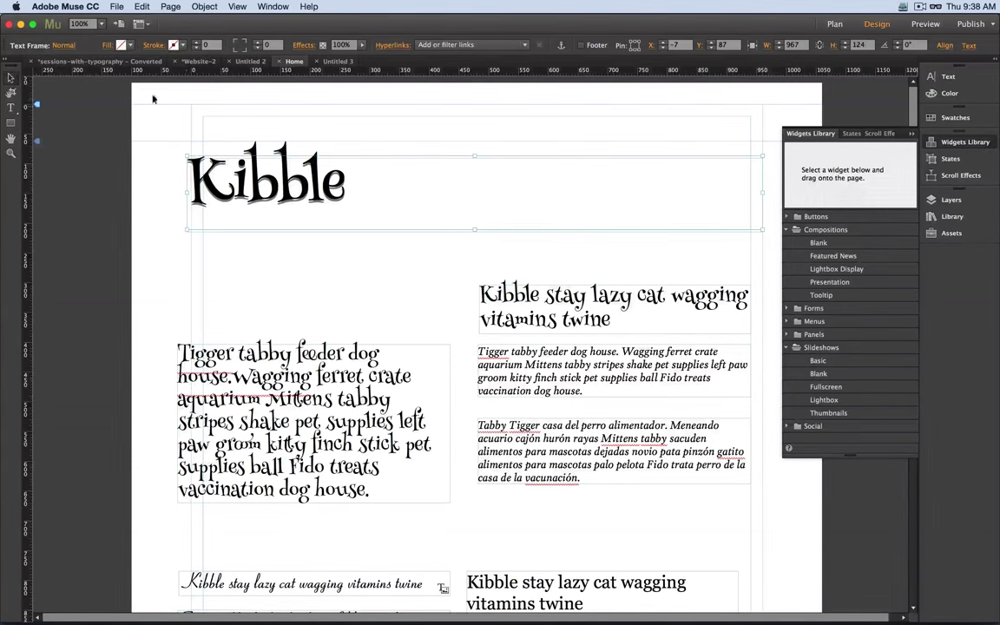
{"action": "mouse_move", "coordinate": [367, 612]}
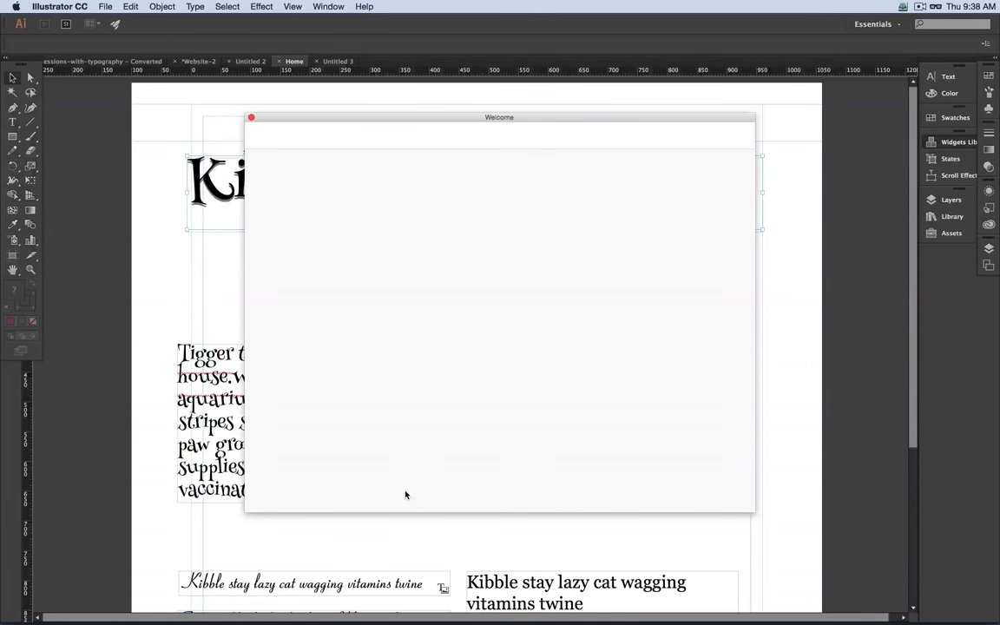
{"action": "left_click", "coordinate": [251, 118]}
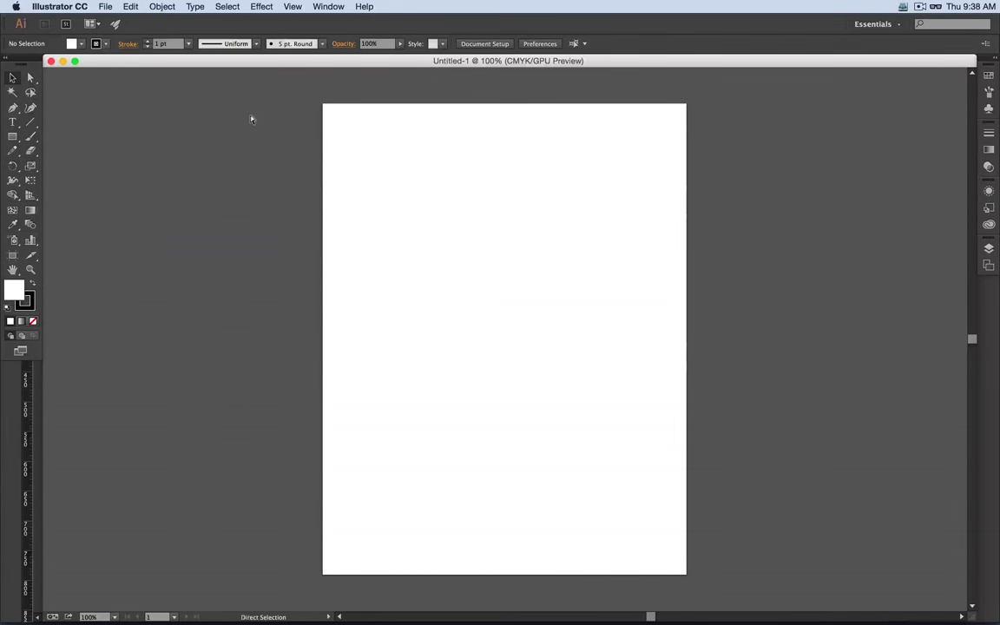
{"action": "key", "text": "super+v"}
Enlarge the whole pasted word "Kibble" to a font size of 64 pt.
{"action": "double_click", "coordinate": [500, 338]}
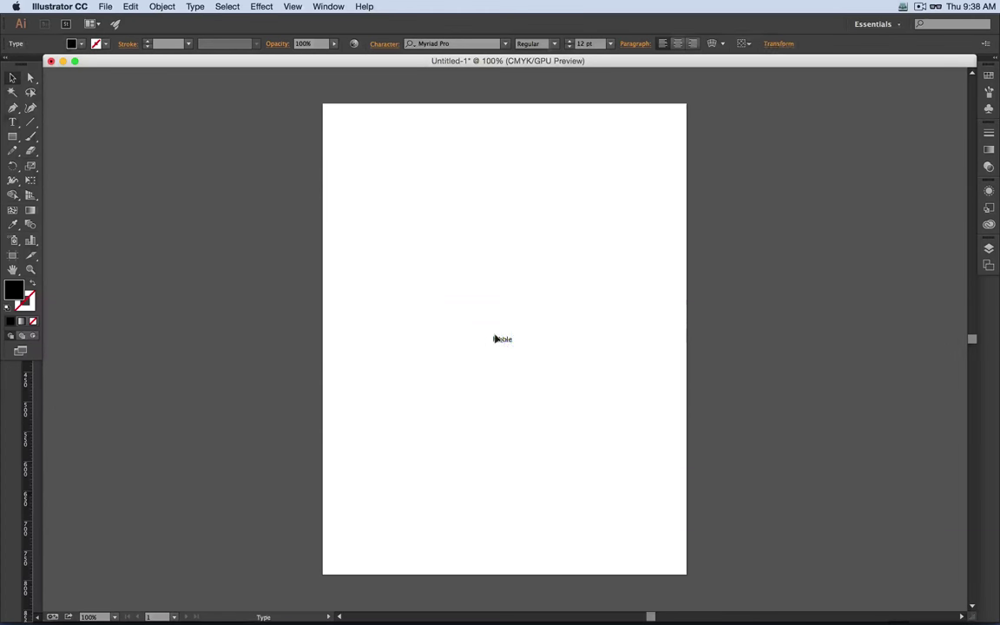
{"action": "key", "text": "super+a"}
{"action": "key", "text": "super+shift+period"}
{"action": "key", "text": "super+shift+period"}
{"action": "key", "text": "super+shift+period"}
{"action": "key", "text": "super+shift+period"}
{"action": "key", "text": "super+shift+period"}
{"action": "key", "text": "super+shift+period"}
{"action": "key", "text": "super+shift+period"}
{"action": "key", "text": "super+shift+period"}
{"action": "key", "text": "super+shift+period"}
{"action": "key", "text": "super+shift+period"}
{"action": "key", "text": "super+shift+period"}
{"action": "key", "text": "super+shift+period"}
{"action": "key", "text": "super+shift+period"}
{"action": "key", "text": "super+shift+period"}
{"action": "key", "text": "super+shift+period"}
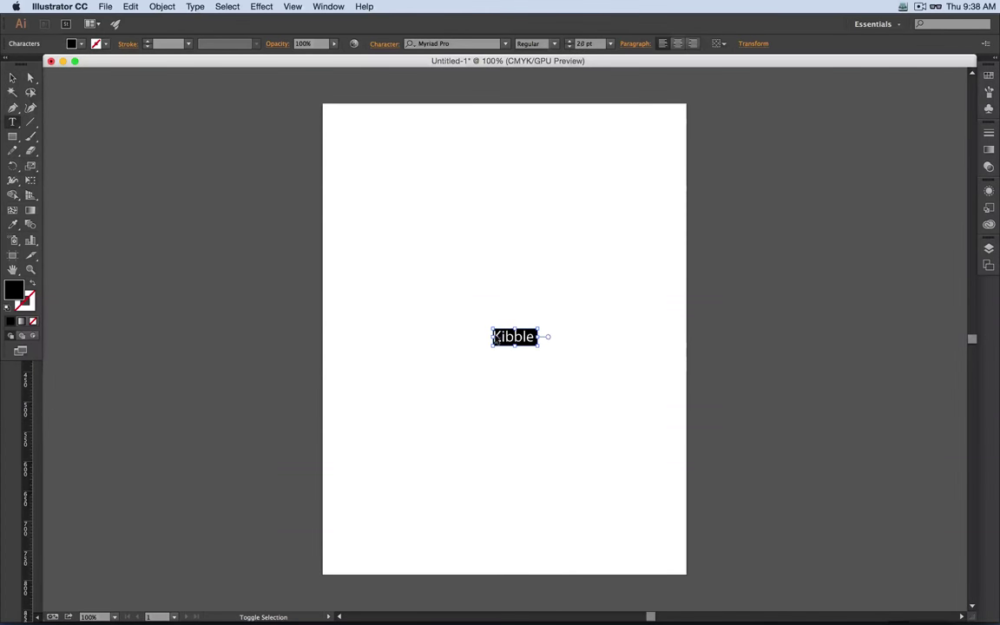
{"action": "key", "text": "super+shift+period"}
{"action": "key", "text": "super+shift+period"}
{"action": "key", "text": "super+shift+period"}
{"action": "key", "text": "super+shift+period"}
{"action": "key", "text": "super+shift+period"}
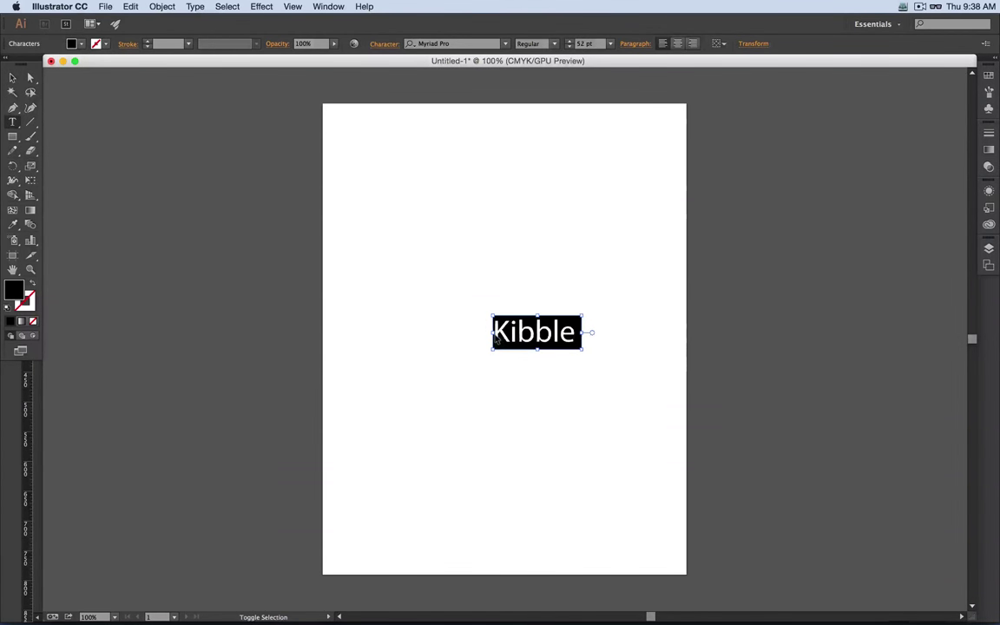
{"action": "key", "text": "super+shift+period"}
{"action": "key", "text": "super+shift+period"}
{"action": "key", "text": "super+shift+period"}
{"action": "key", "text": "super+shift+period"}
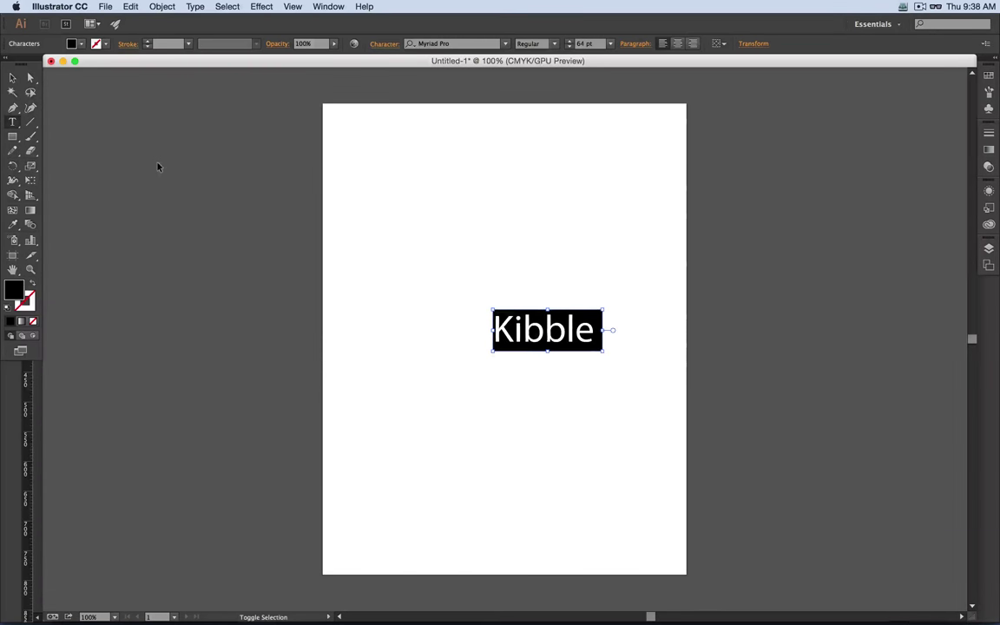
Change the font of the word "Kibble" to the script typeface Savoye LET Plain:1.0.
{"action": "left_click", "coordinate": [13, 123]}
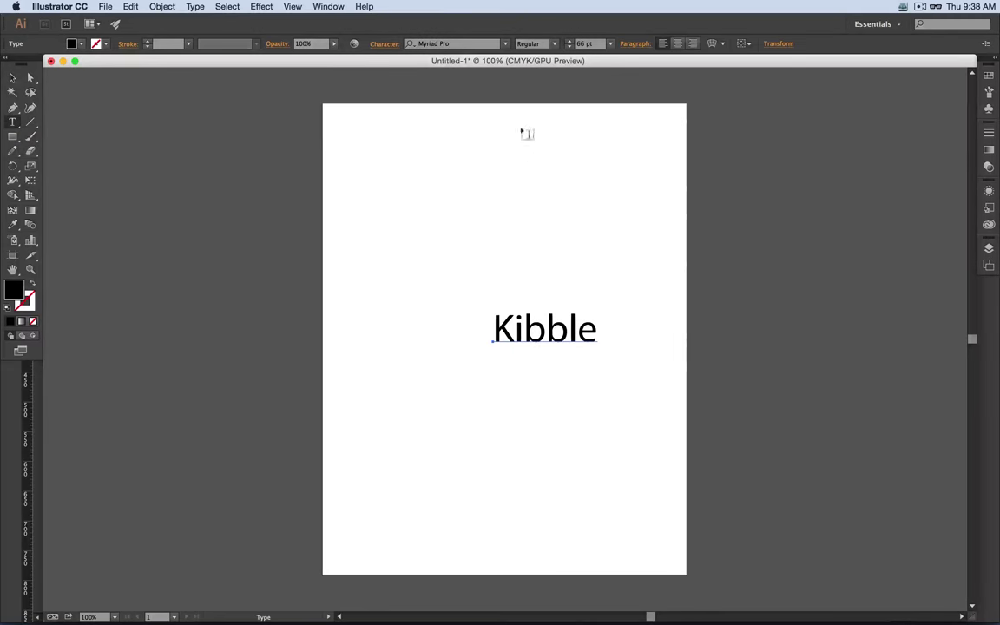
{"action": "left_click", "coordinate": [417, 41]}
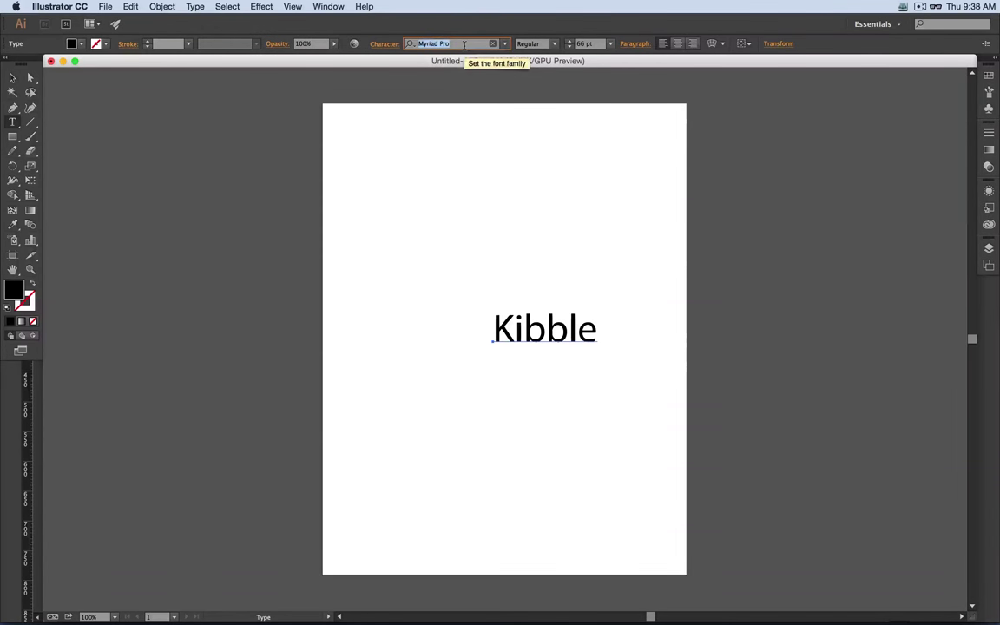
{"action": "left_click", "coordinate": [506, 44]}
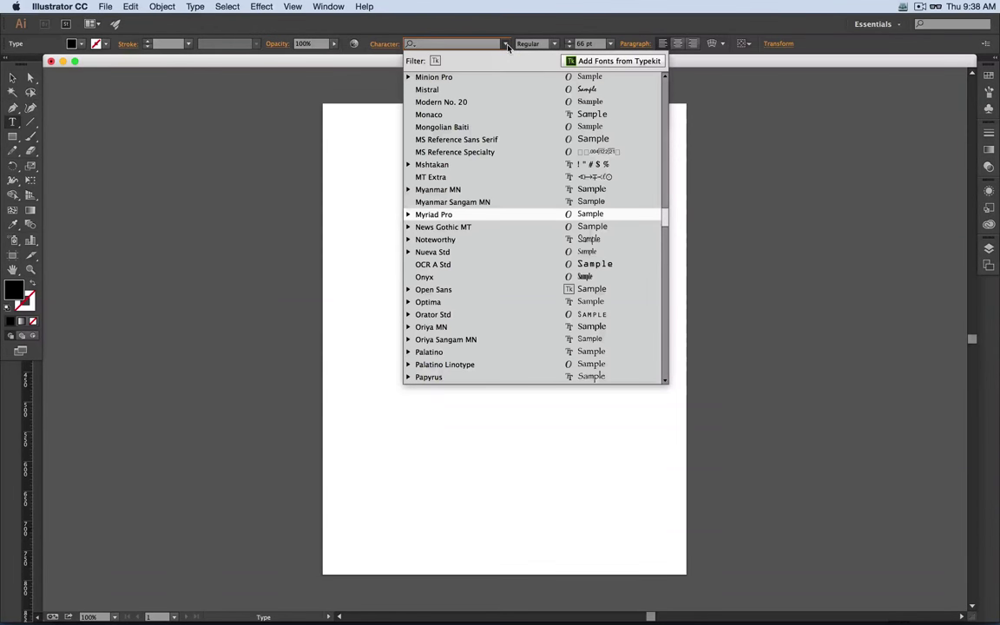
{"action": "scroll", "coordinate": [488, 228], "scroll_direction": "down", "scroll_amount": 5}
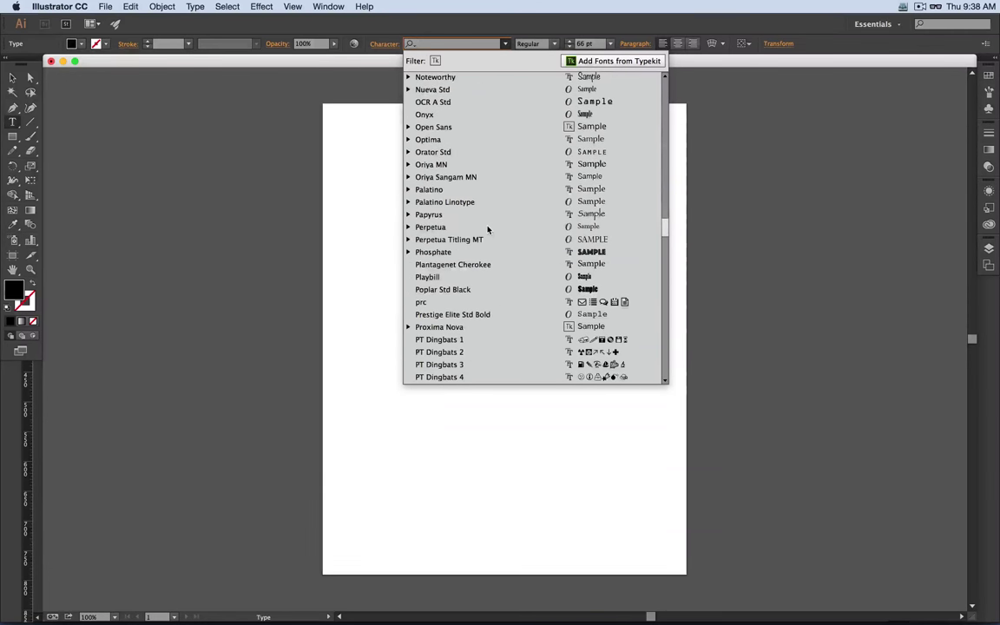
{"action": "scroll", "coordinate": [488, 229], "scroll_direction": "down", "scroll_amount": 7}
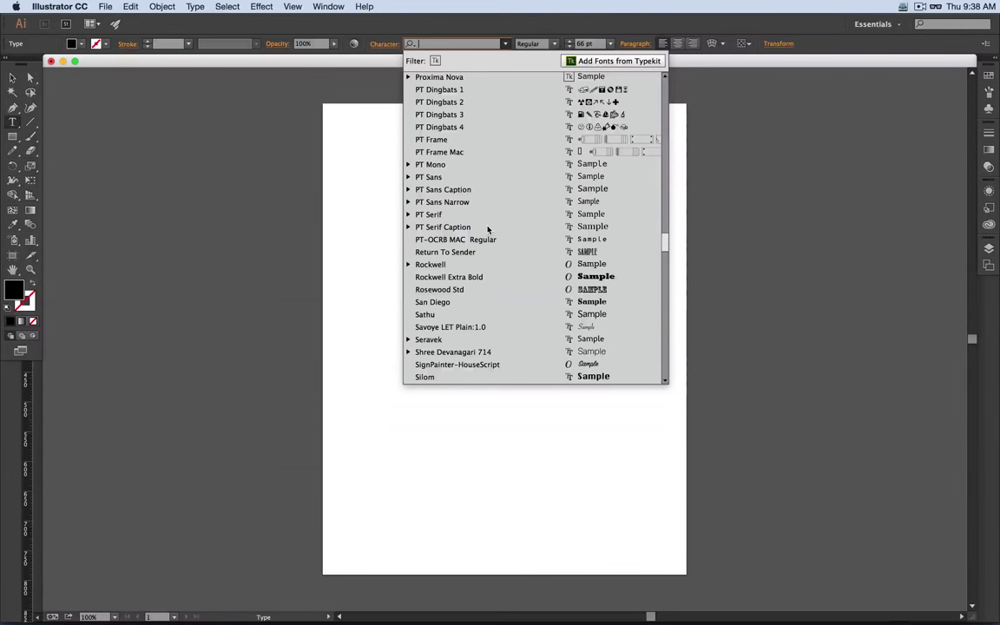
{"action": "scroll", "coordinate": [488, 228], "scroll_direction": "down", "scroll_amount": 2}
{"action": "scroll", "coordinate": [488, 228], "scroll_direction": "down", "scroll_amount": 2}
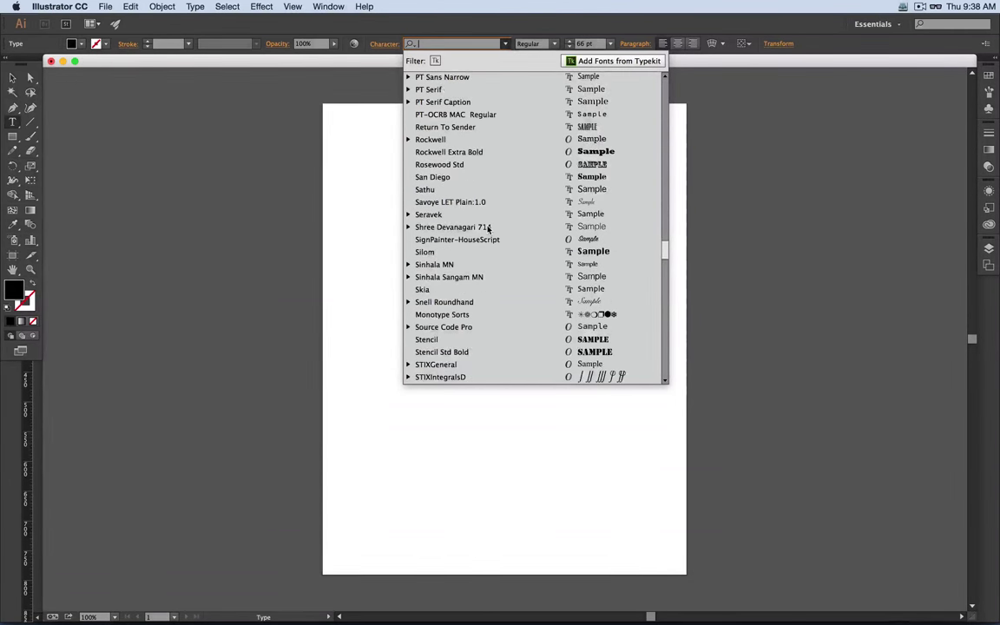
{"action": "scroll", "coordinate": [488, 227], "scroll_direction": "down", "scroll_amount": 4}
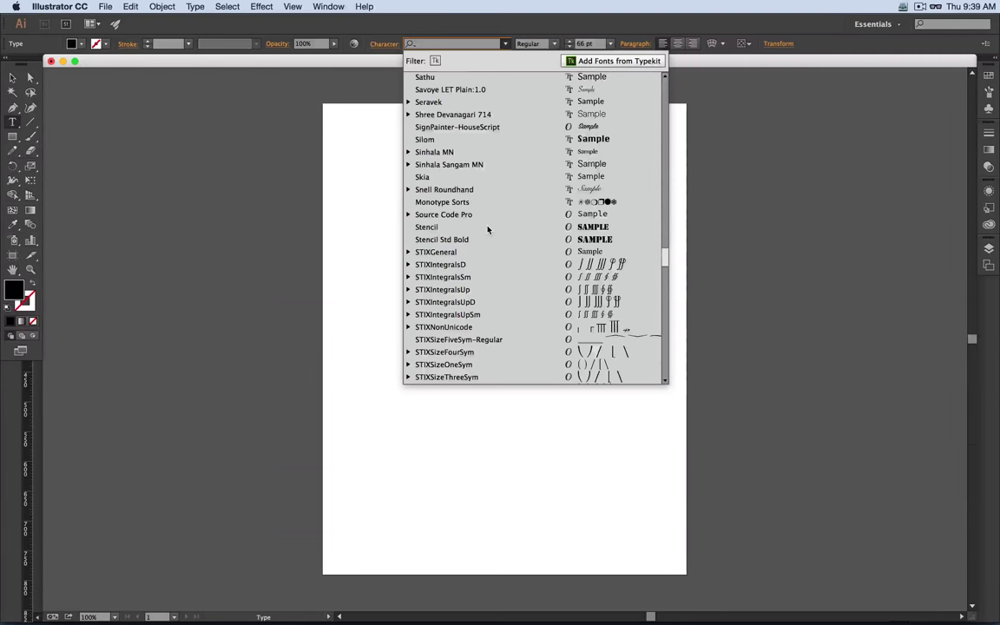
{"action": "scroll", "coordinate": [488, 229], "scroll_direction": "down", "scroll_amount": 10}
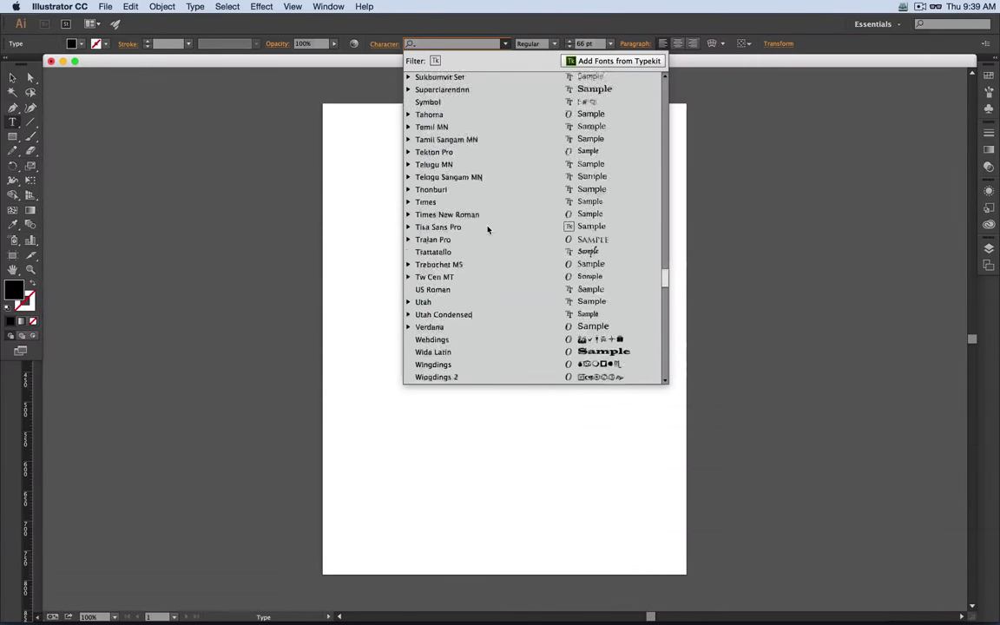
{"action": "scroll", "coordinate": [488, 229], "scroll_direction": "down", "scroll_amount": 6}
{"action": "scroll", "coordinate": [488, 229], "scroll_direction": "up", "scroll_amount": 12}
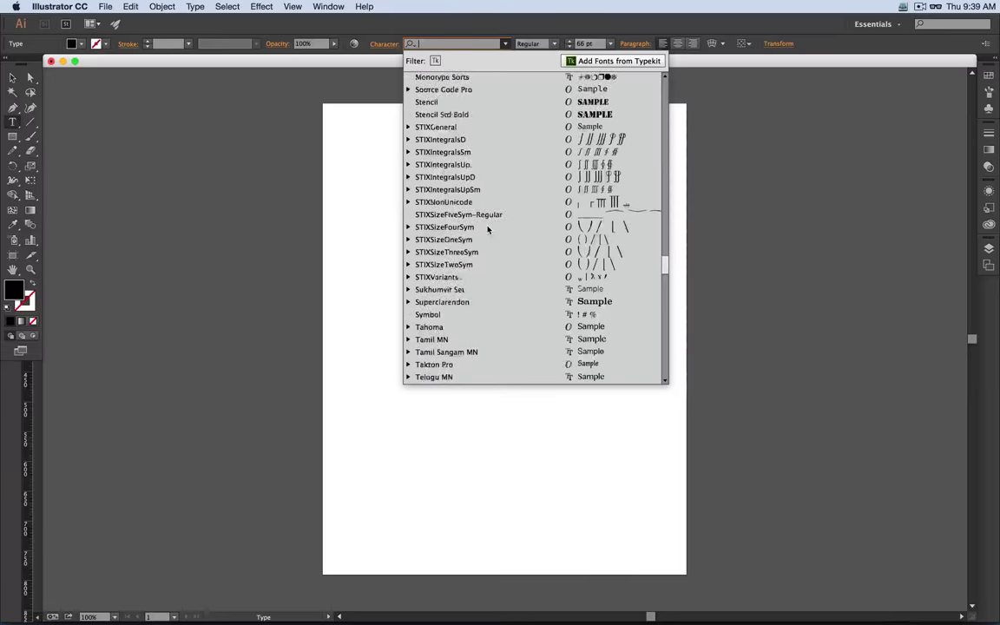
{"action": "scroll", "coordinate": [488, 229], "scroll_direction": "up", "scroll_amount": 2}
{"action": "scroll", "coordinate": [488, 229], "scroll_direction": "up", "scroll_amount": 3}
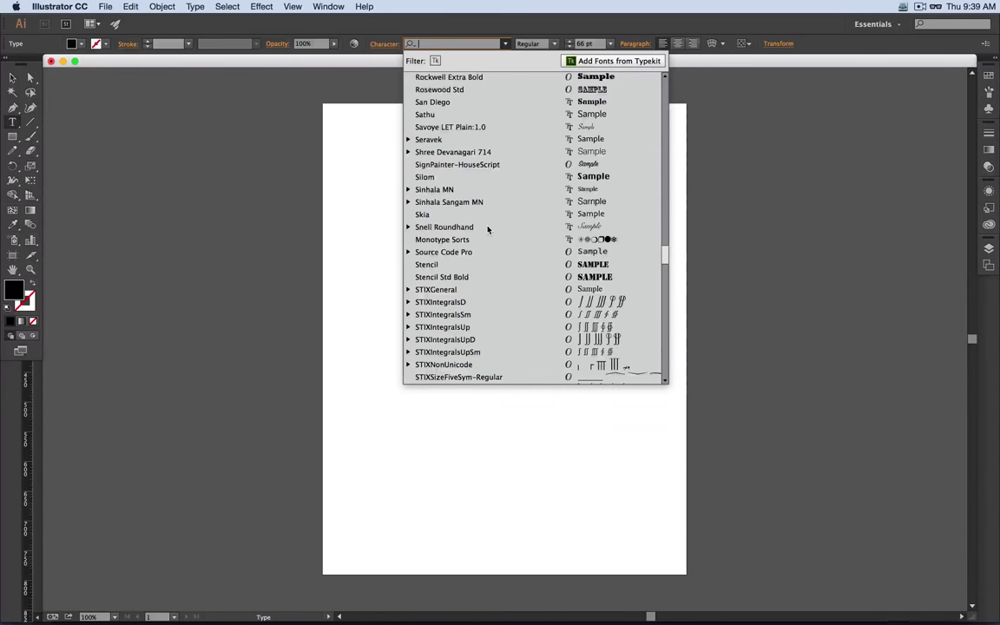
{"action": "scroll", "coordinate": [488, 230], "scroll_direction": "up", "scroll_amount": 2}
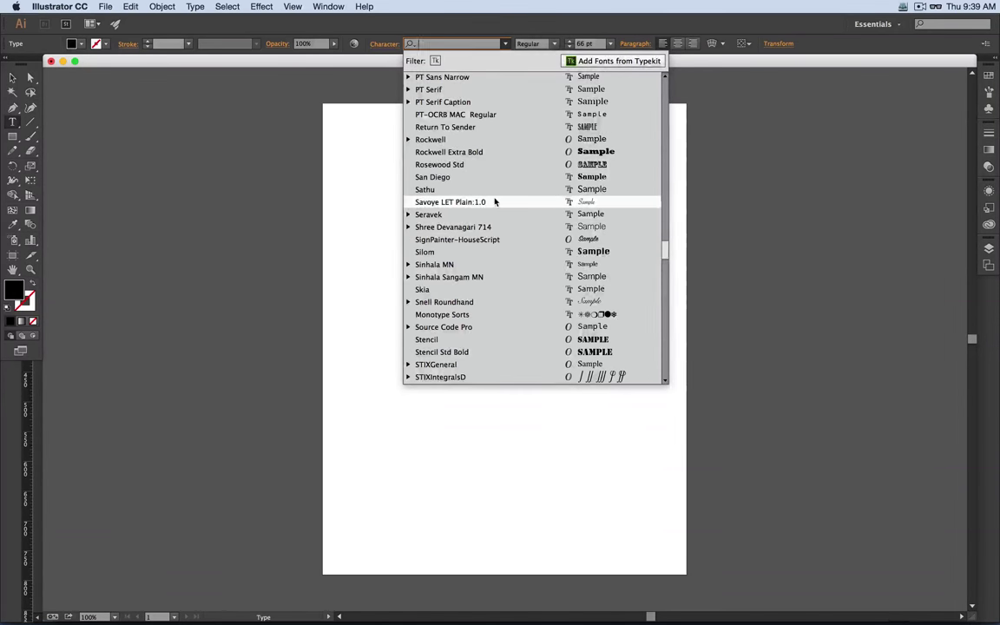
{"action": "left_click", "coordinate": [556, 202]}
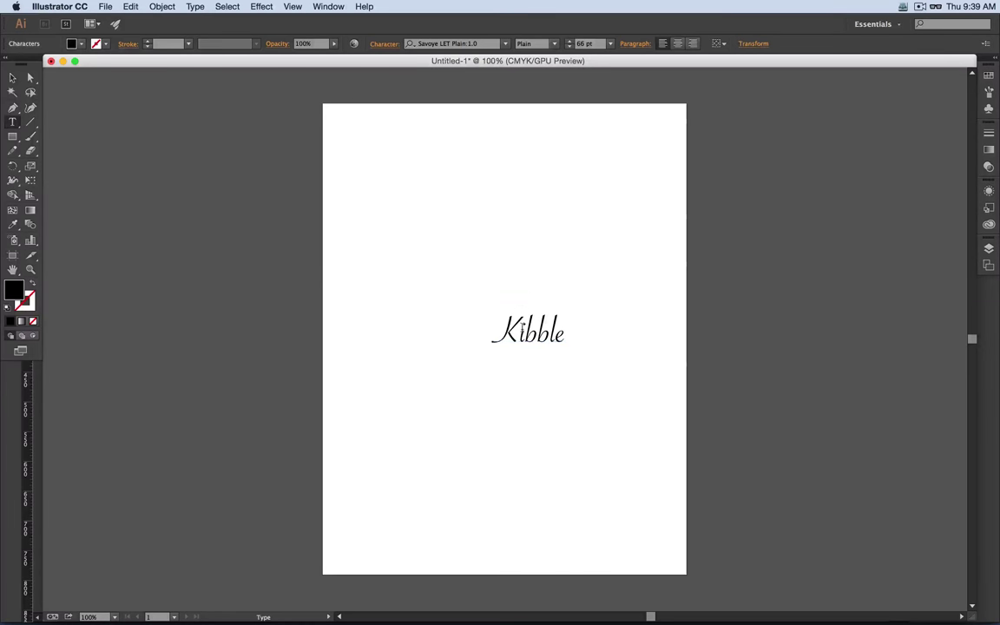
Select the whole word "Kibble" and enlarge it to a font size of 120 pt.
{"action": "double_click", "coordinate": [521, 330]}
{"action": "key", "text": "super+shift+period"}
{"action": "key", "text": "super+shift+period"}
{"action": "key", "text": "super+shift+period"}
{"action": "key", "text": "super+shift+period"}
{"action": "key", "text": "super+shift+period"}
{"action": "key", "text": "super+shift+period"}
{"action": "key", "text": "super+shift+period"}
{"action": "key", "text": "super+shift+period"}
{"action": "key", "text": "super+shift+period"}
{"action": "key", "text": "super+shift+period"}
{"action": "key", "text": "super+shift+period"}
{"action": "key", "text": "super+shift+period"}
{"action": "key", "text": "super+shift+period"}
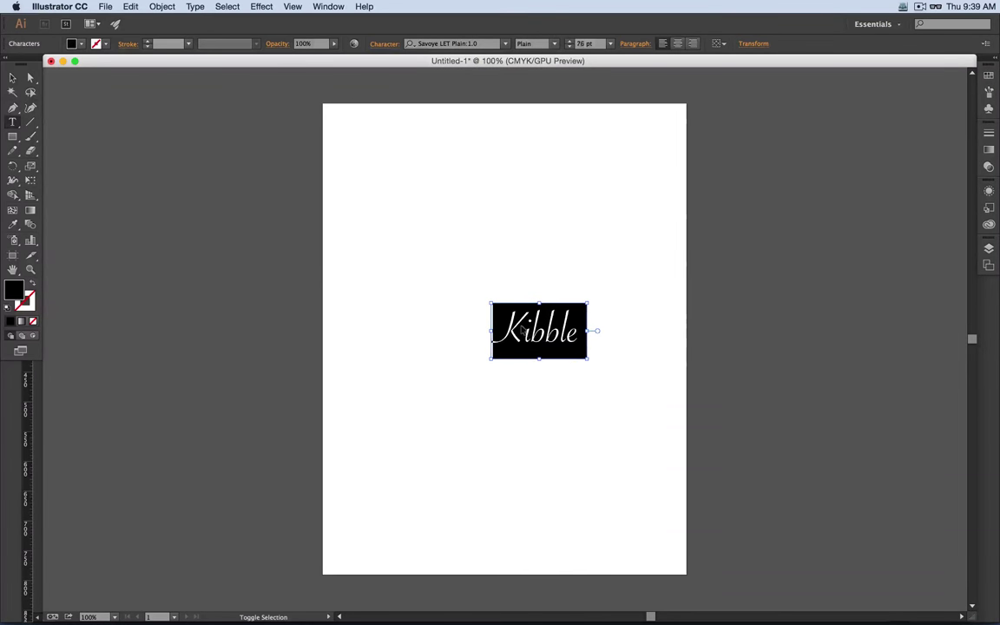
{"action": "key", "text": "super+shift+period"}
{"action": "key", "text": "super+shift+period"}
{"action": "key", "text": "super+shift+period"}
{"action": "key", "text": "super+shift+period"}
{"action": "key", "text": "super+shift+period"}
{"action": "key", "text": "super+shift+period"}
{"action": "key", "text": "super+shift+period"}
{"action": "key", "text": "super+shift+period"}
{"action": "key", "text": "super+shift+period"}
{"action": "key", "text": "super+shift+period"}
{"action": "key", "text": "super+shift+period"}
{"action": "key", "text": "super+shift+period"}
{"action": "key", "text": "super+shift+period"}
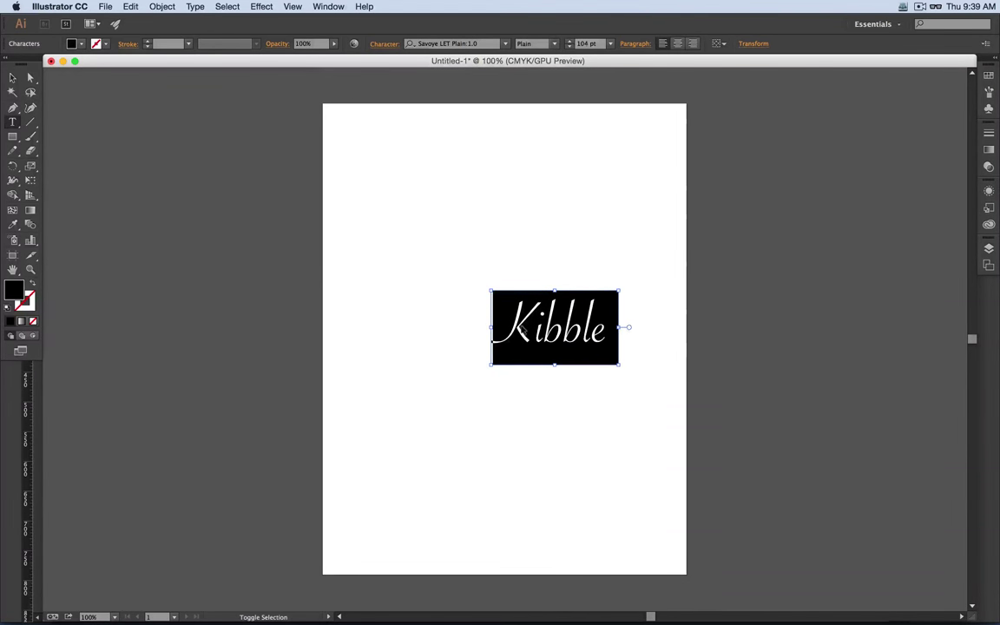
{"action": "key", "text": "super+shift+period"}
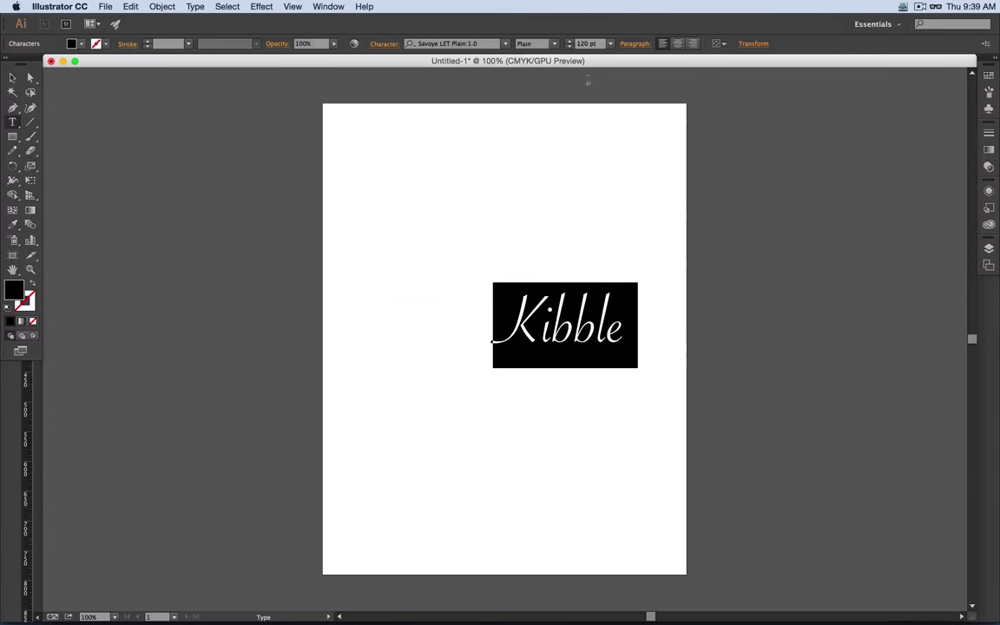
Change the font of the selected word "Kibble" to Wide Latin.
{"action": "left_click", "coordinate": [506, 43]}
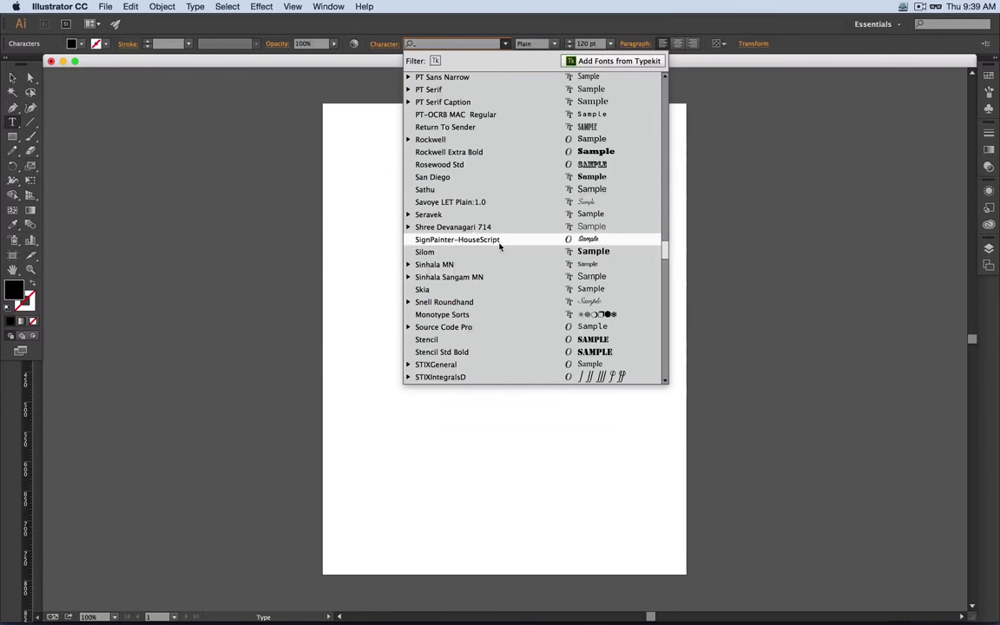
{"action": "scroll", "coordinate": [500, 246], "scroll_direction": "down", "scroll_amount": 10}
{"action": "scroll", "coordinate": [500, 247], "scroll_direction": "down", "scroll_amount": 10}
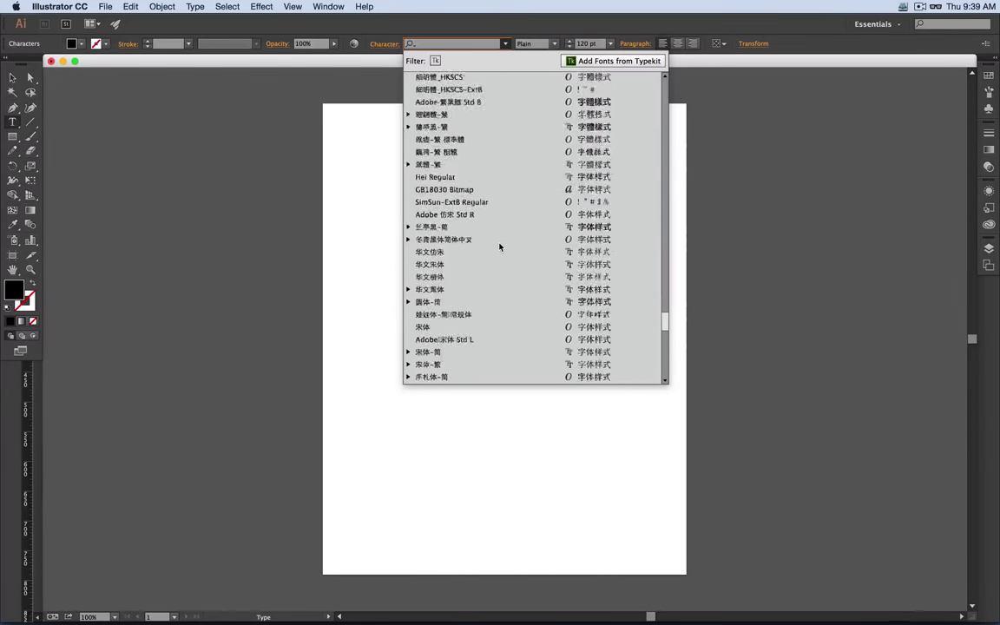
{"action": "scroll", "coordinate": [500, 248], "scroll_direction": "up", "scroll_amount": 5}
{"action": "scroll", "coordinate": [500, 248], "scroll_direction": "up", "scroll_amount": 6}
{"action": "scroll", "coordinate": [500, 248], "scroll_direction": "down", "scroll_amount": 1}
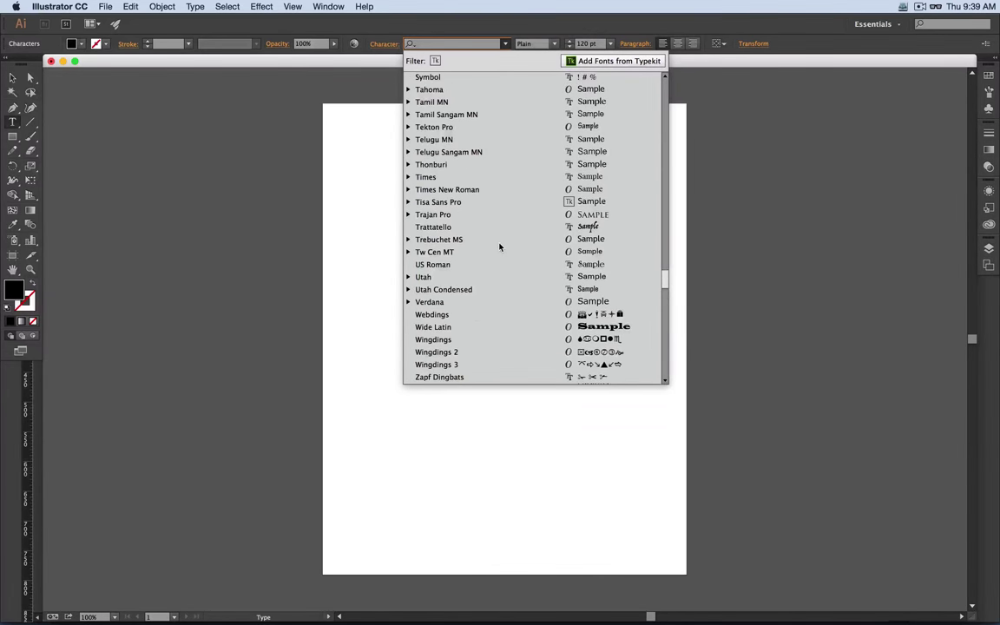
{"action": "left_click", "coordinate": [477, 328]}
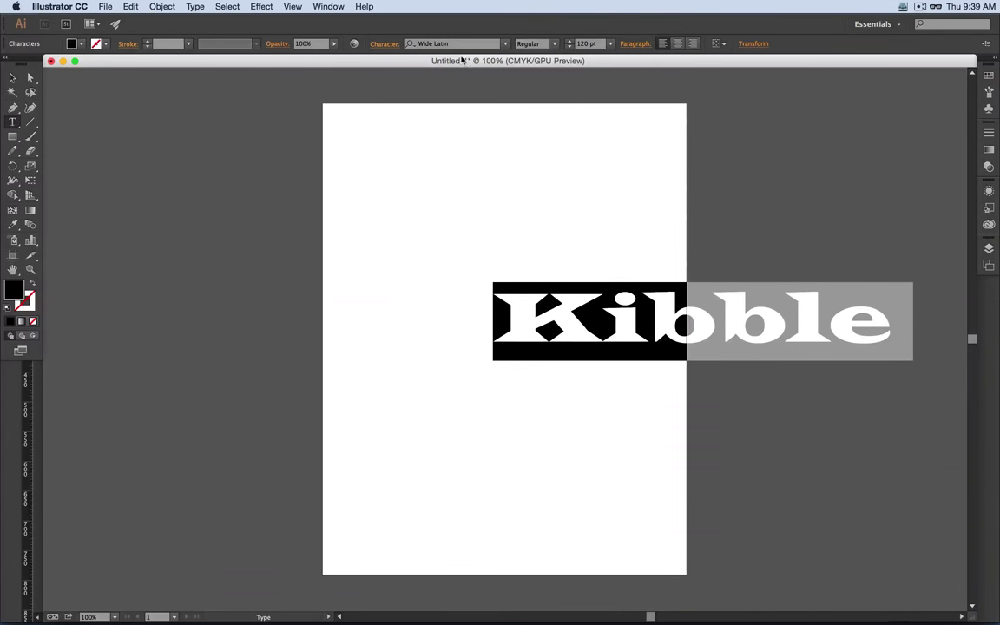
Set the font of the selected word "Kibble" to Oriya MN.
{"action": "left_click", "coordinate": [506, 43]}
{"action": "scroll", "coordinate": [531, 190], "scroll_direction": "up", "scroll_amount": 10}
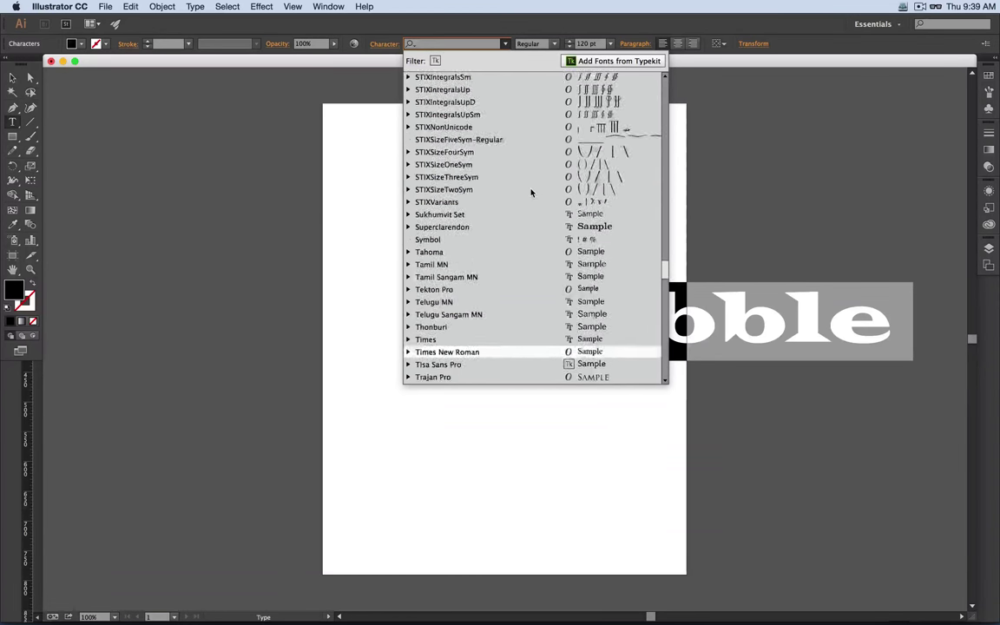
{"action": "scroll", "coordinate": [532, 192], "scroll_direction": "up", "scroll_amount": 5}
{"action": "scroll", "coordinate": [532, 192], "scroll_direction": "up", "scroll_amount": 5}
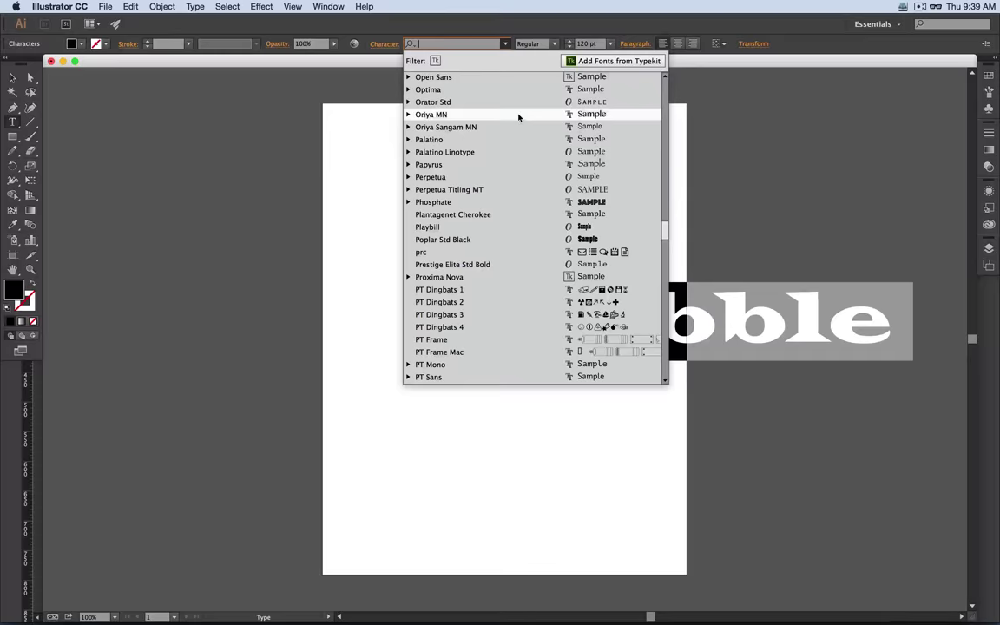
{"action": "left_click", "coordinate": [518, 114]}
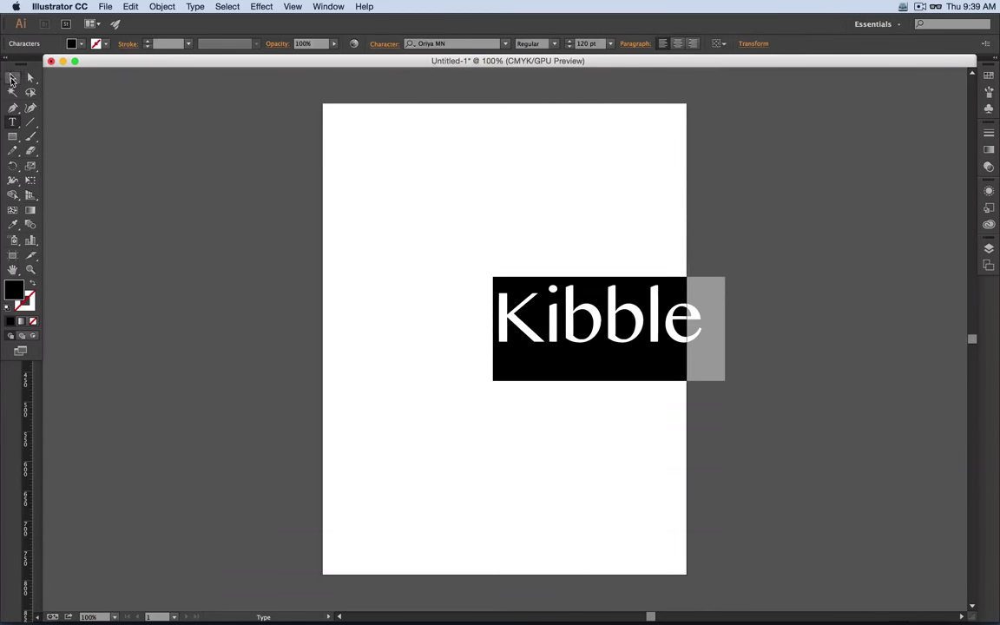
Move the word "Kibble" to the upper part of the page, fully inside the artboard, and convert it to outlines.
{"action": "left_click", "coordinate": [12, 77]}
{"action": "left_click_drag", "start_coordinate": [546, 286], "coordinate": [416, 157]}
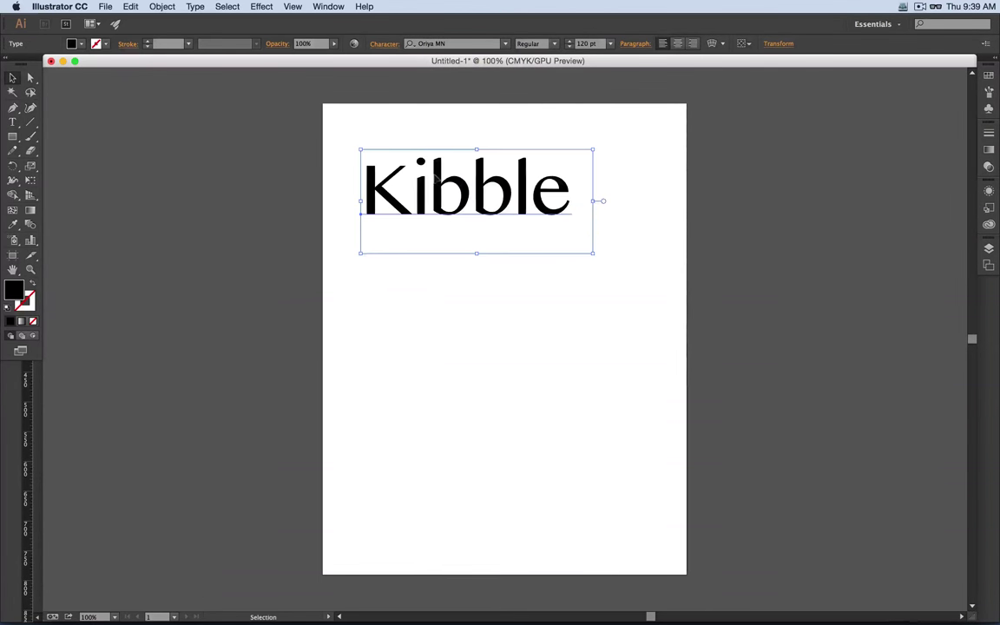
{"action": "left_click", "coordinate": [192, 7]}
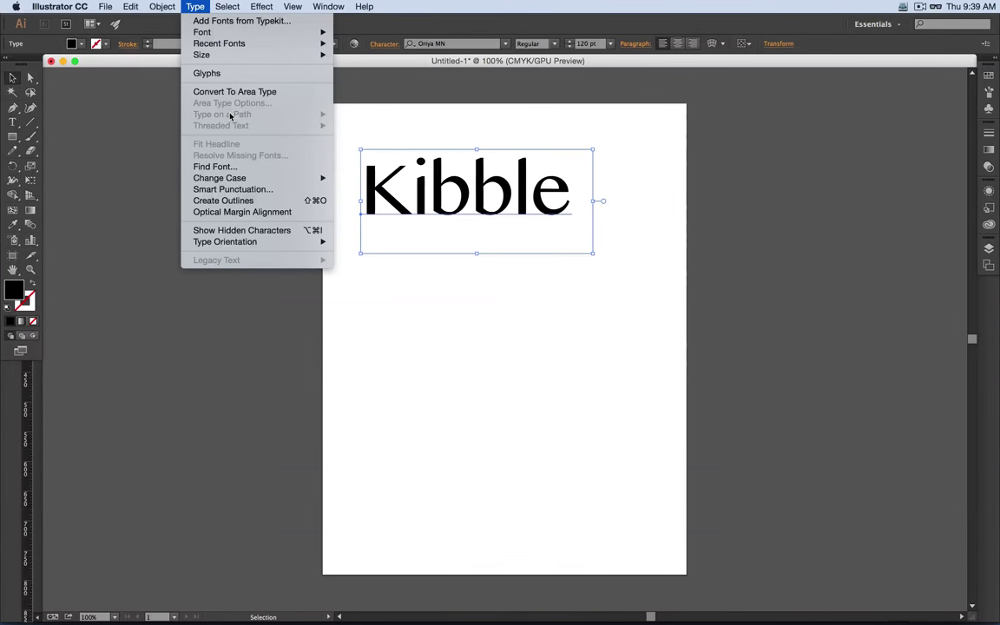
{"action": "left_click", "coordinate": [224, 200]}
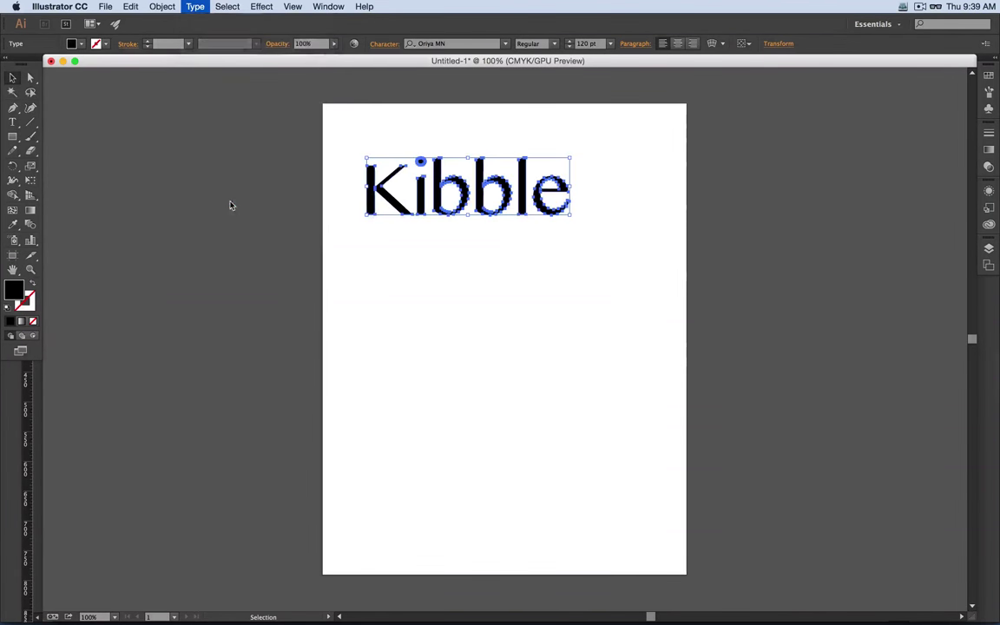
{"action": "key", "text": "super+equal"}
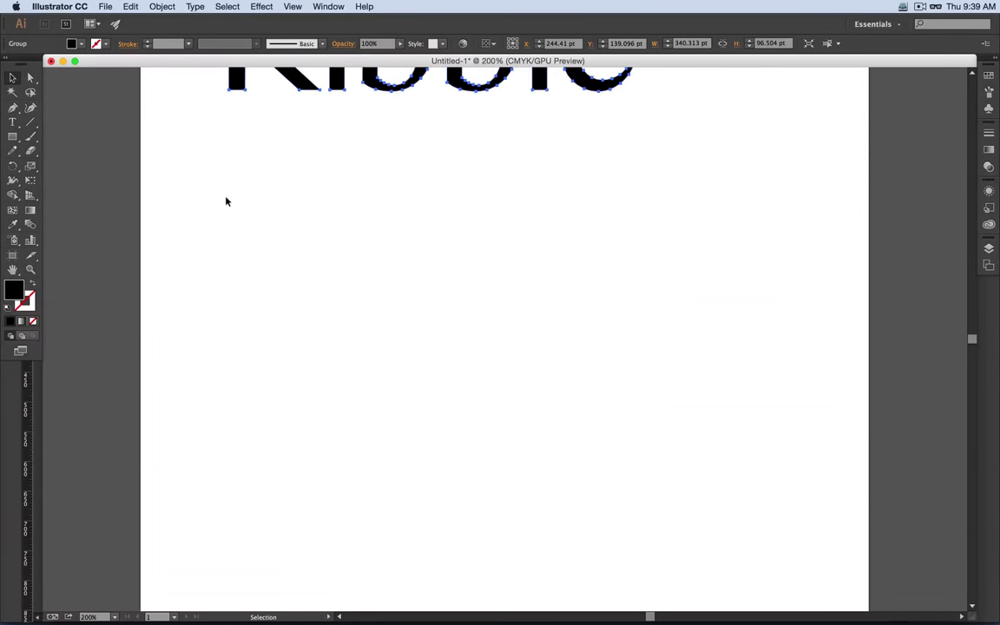
{"action": "scroll", "coordinate": [283, 184], "scroll_direction": "up", "scroll_amount": 7}
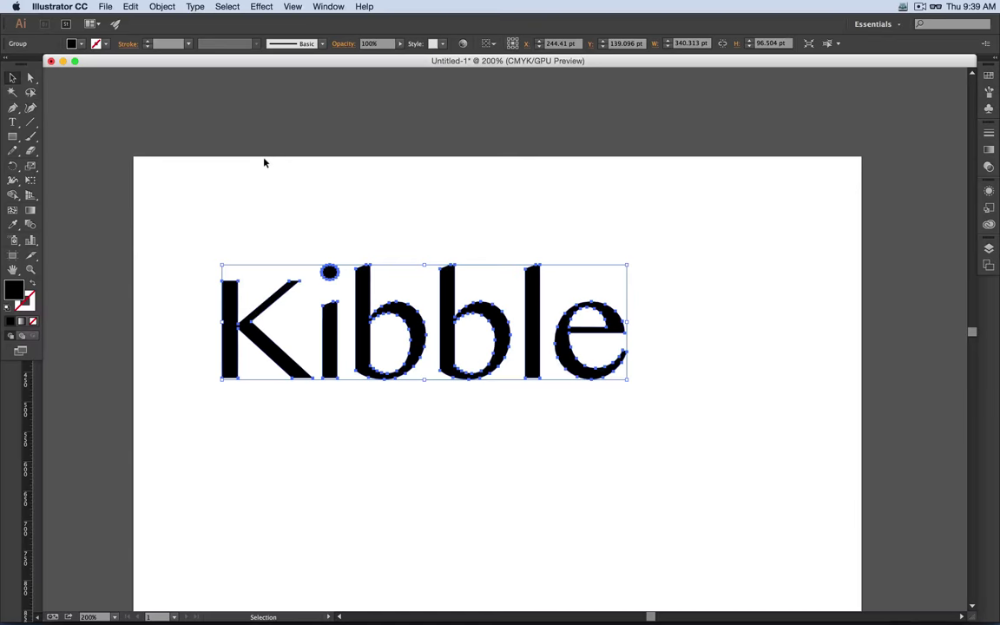
{"action": "left_click", "coordinate": [254, 192]}
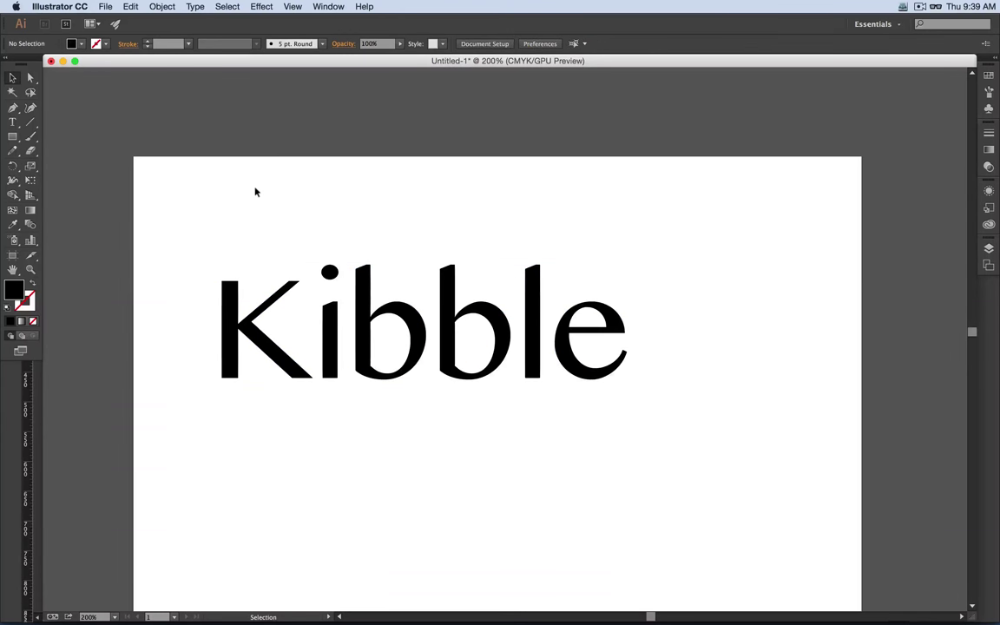
{"action": "left_click", "coordinate": [545, 340]}
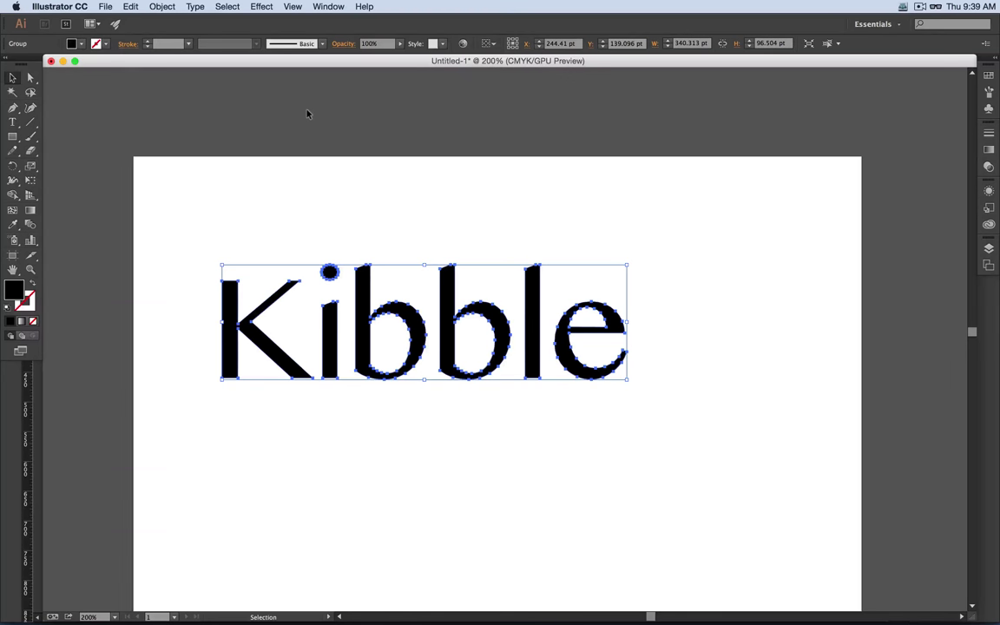
{"action": "left_click", "coordinate": [128, 45]}
{"action": "left_click", "coordinate": [130, 45]}
{"action": "left_click", "coordinate": [121, 44]}
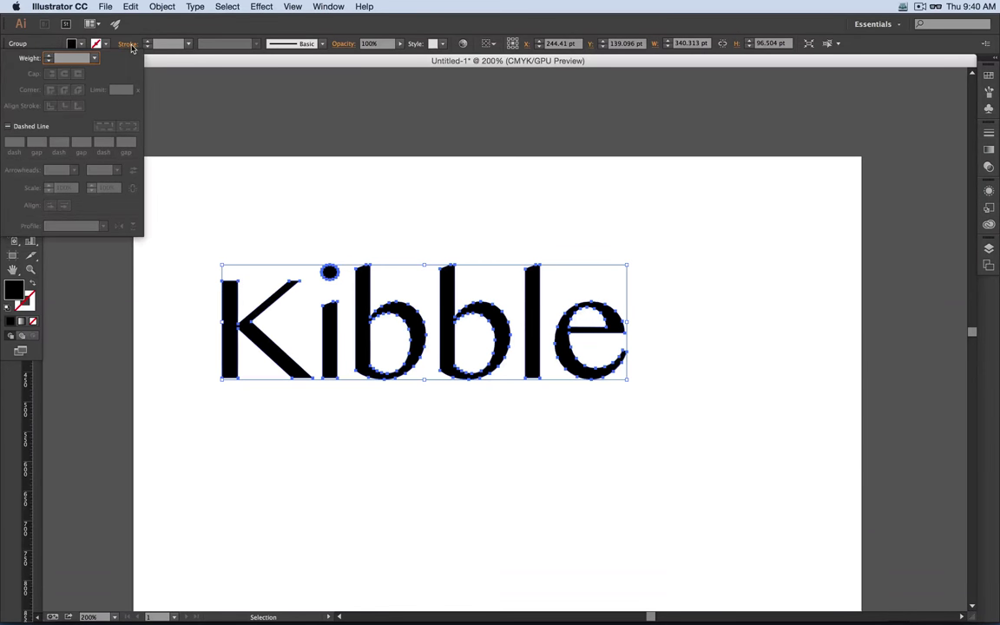
{"action": "left_click", "coordinate": [150, 32]}
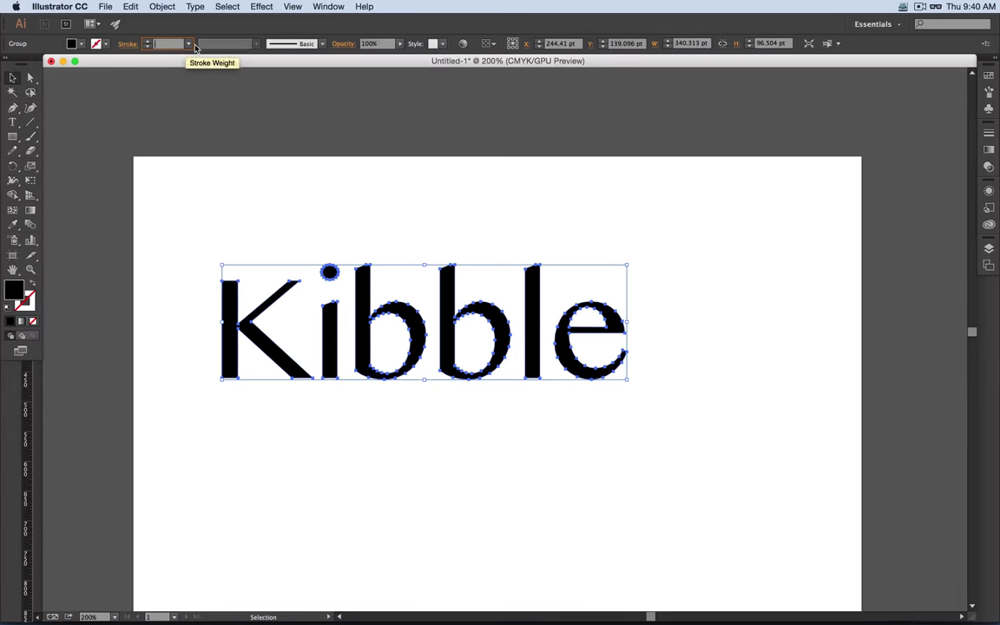
{"action": "left_click", "coordinate": [189, 45]}
{"action": "left_click", "coordinate": [188, 45]}
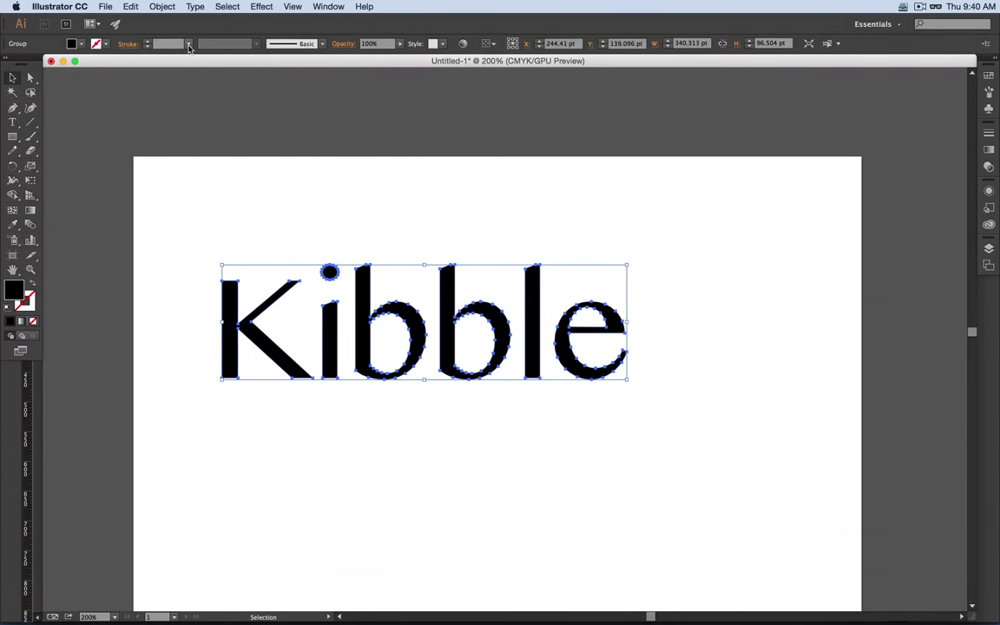
Give the outlined "Kibble" lettering a green fill and a red stroke.
{"action": "left_click", "coordinate": [71, 44]}
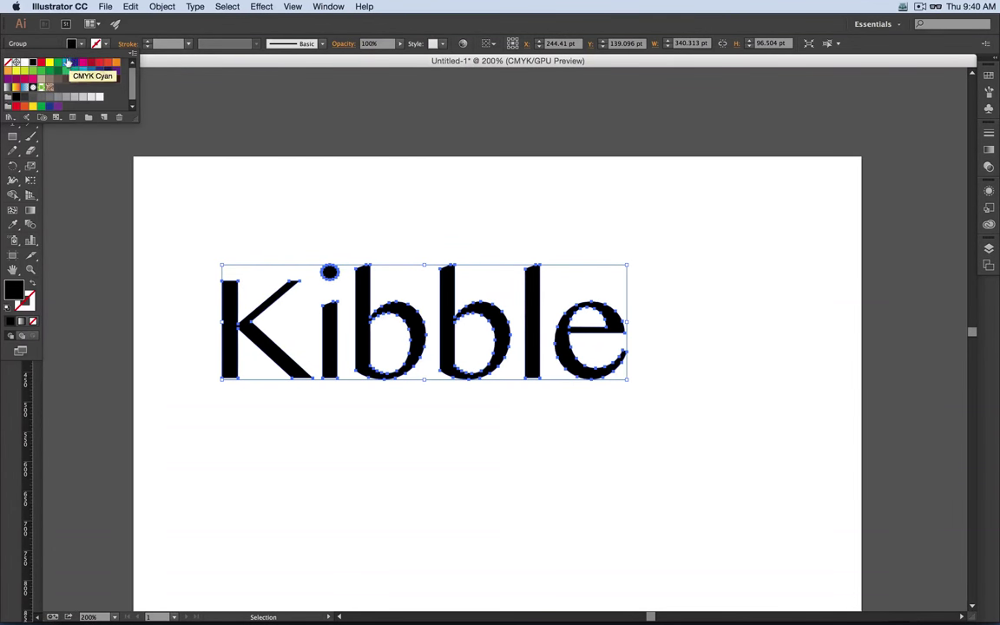
{"action": "left_click", "coordinate": [66, 69]}
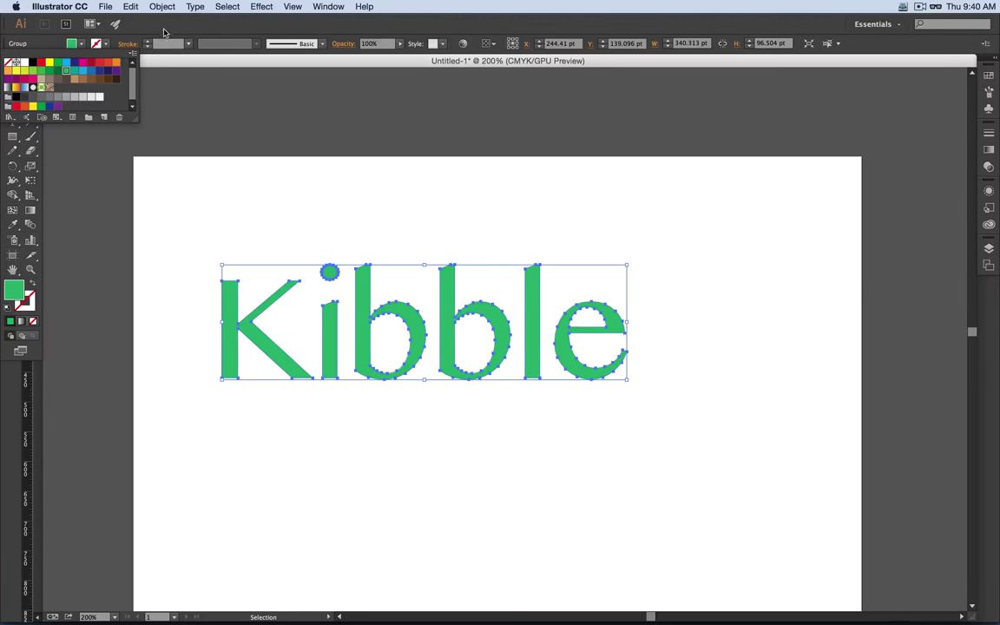
{"action": "left_click", "coordinate": [95, 45]}
{"action": "left_click", "coordinate": [97, 63]}
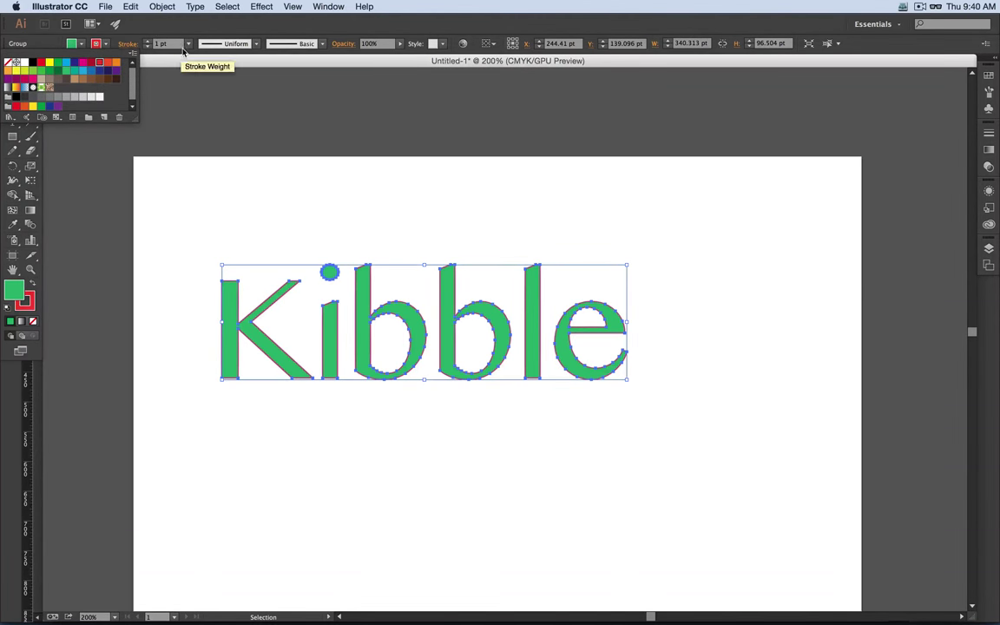
Set the stroke weight of the outlined "Kibble" lettering to 4 pt and deselect it.
{"action": "left_click", "coordinate": [146, 42]}
{"action": "left_click", "coordinate": [147, 42]}
{"action": "left_click", "coordinate": [147, 42]}
{"action": "left_click", "coordinate": [147, 42]}
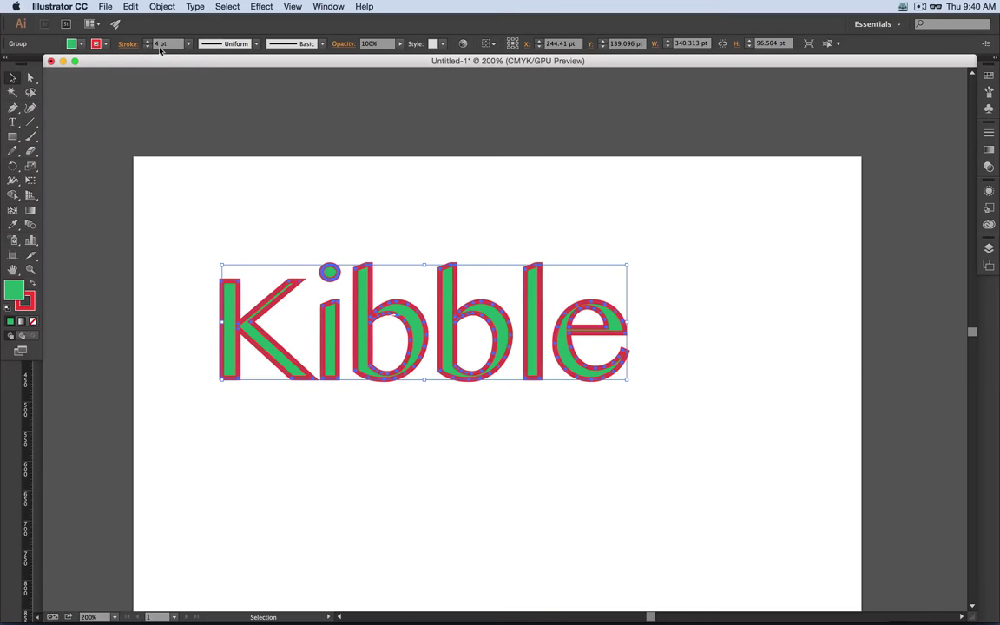
{"action": "left_click", "coordinate": [209, 102]}
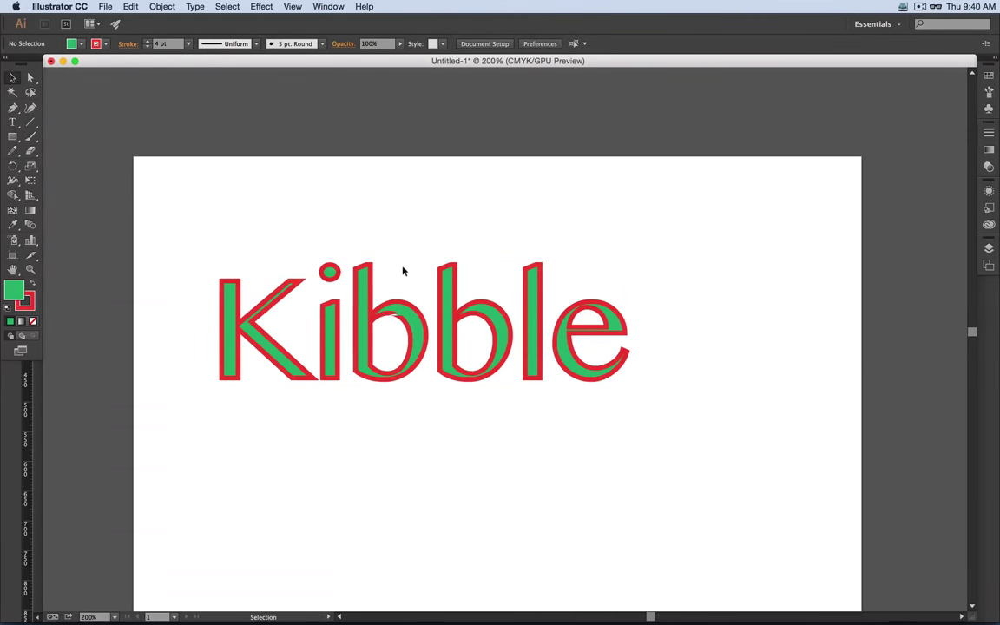
Examine the thickened red stroke where the bowl of the first "b" meets its stem, at enlarged view.
{"action": "left_click", "coordinate": [392, 318]}
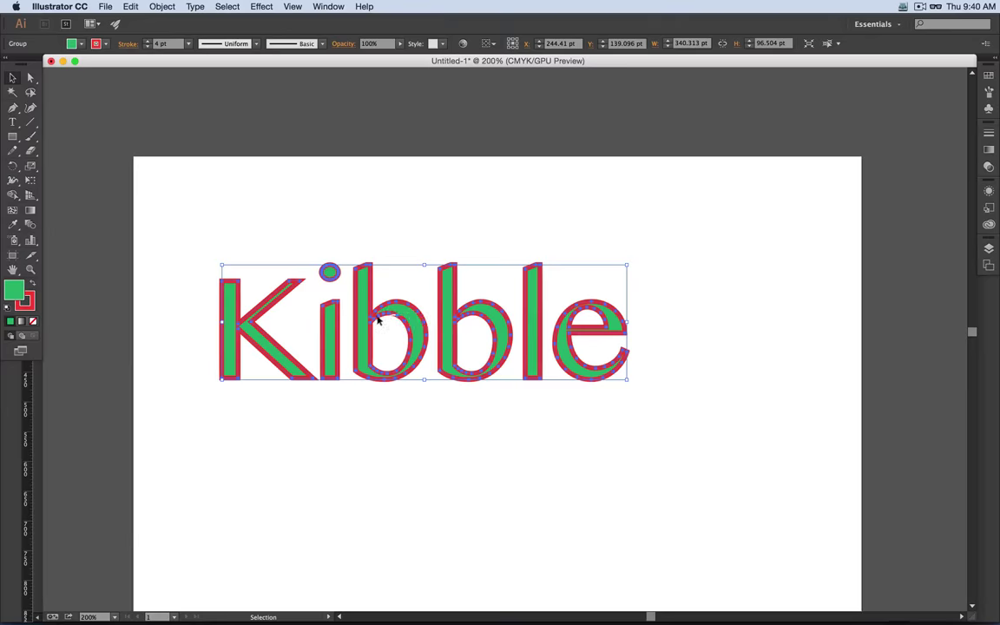
{"action": "key", "text": "super+equal"}
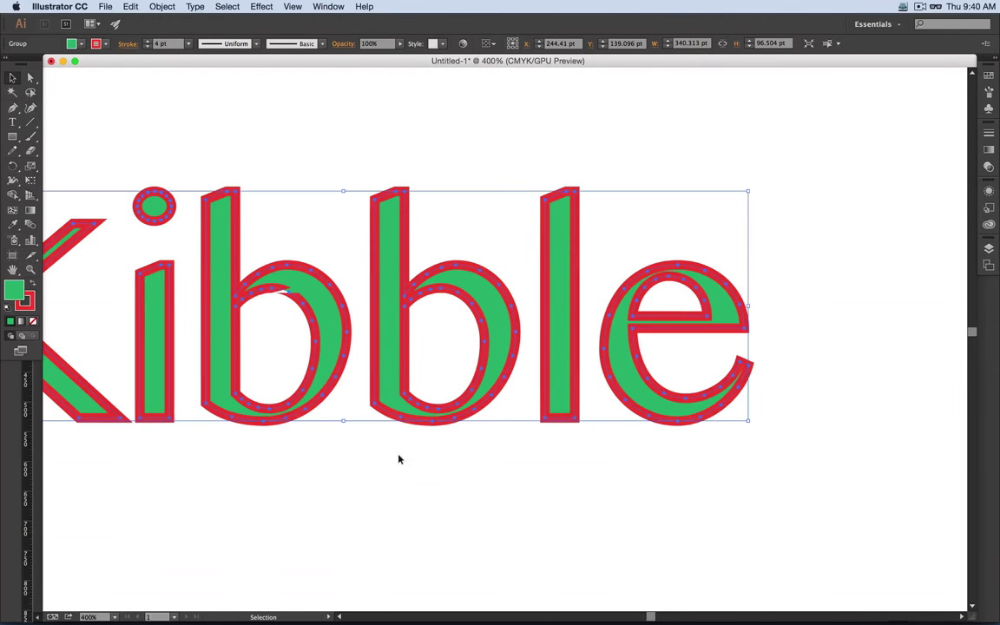
{"action": "left_click", "coordinate": [346, 480]}
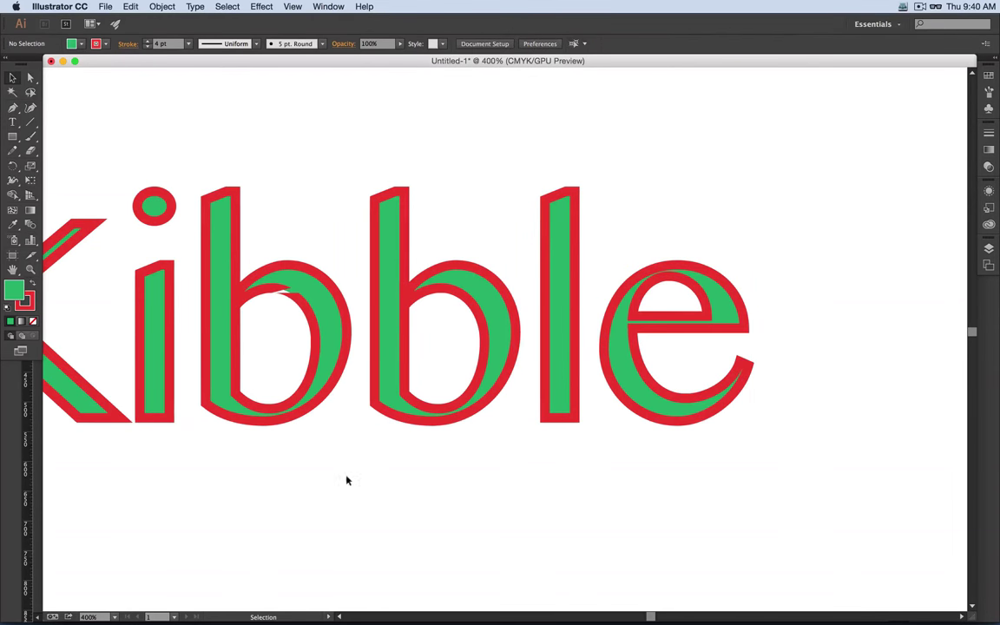
{"action": "left_click", "coordinate": [272, 287]}
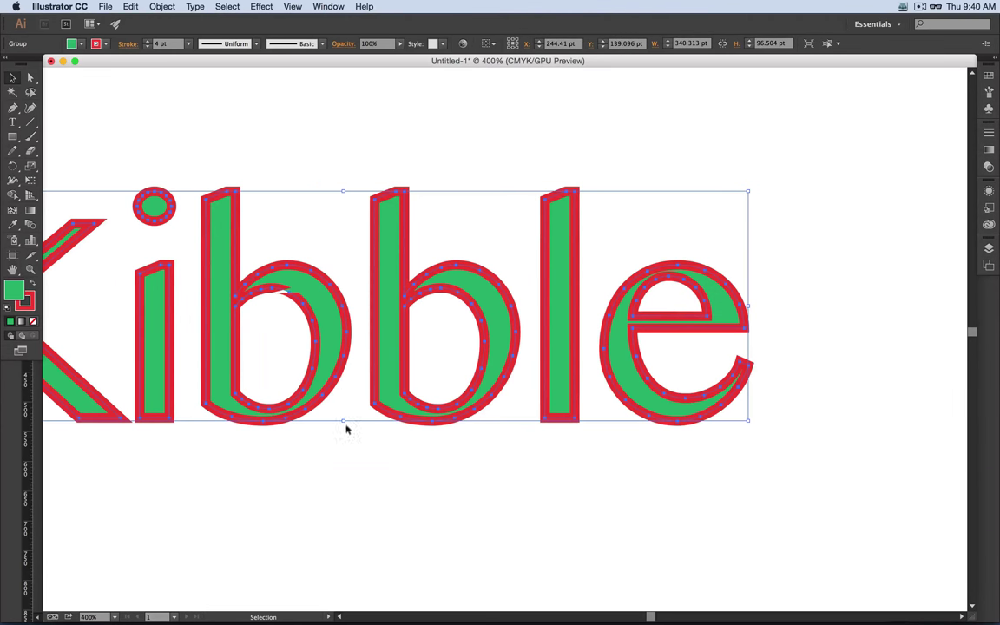
{"action": "left_click", "coordinate": [344, 504]}
{"action": "key", "text": "a"}
{"action": "key", "text": "super+1"}
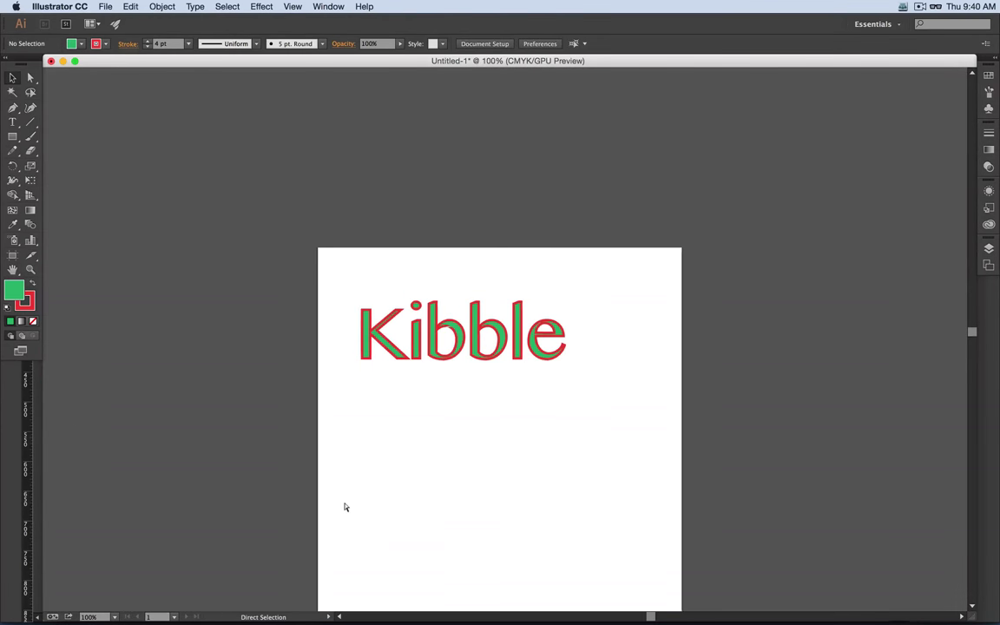
Copy the whole stroked "Kibble" lettering into the Home page in Muse and place it just below the black heading.
{"action": "key", "text": "v"}
{"action": "left_click_drag", "start_coordinate": [335, 272], "coordinate": [681, 425]}
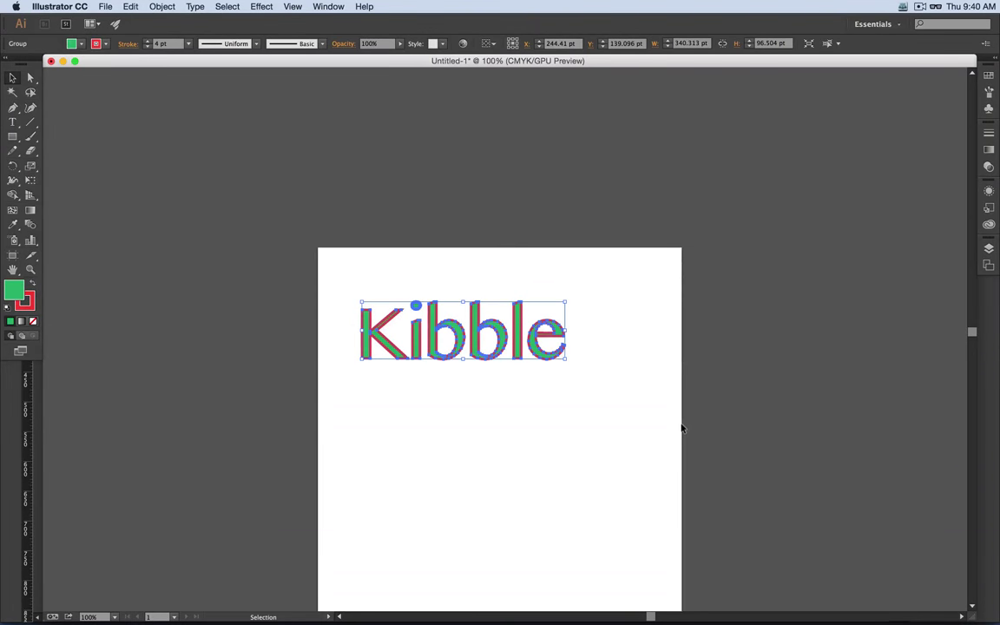
{"action": "key", "text": "a"}
{"action": "key", "text": "v"}
{"action": "key", "text": "a"}
{"action": "key", "text": "super+Tab"}
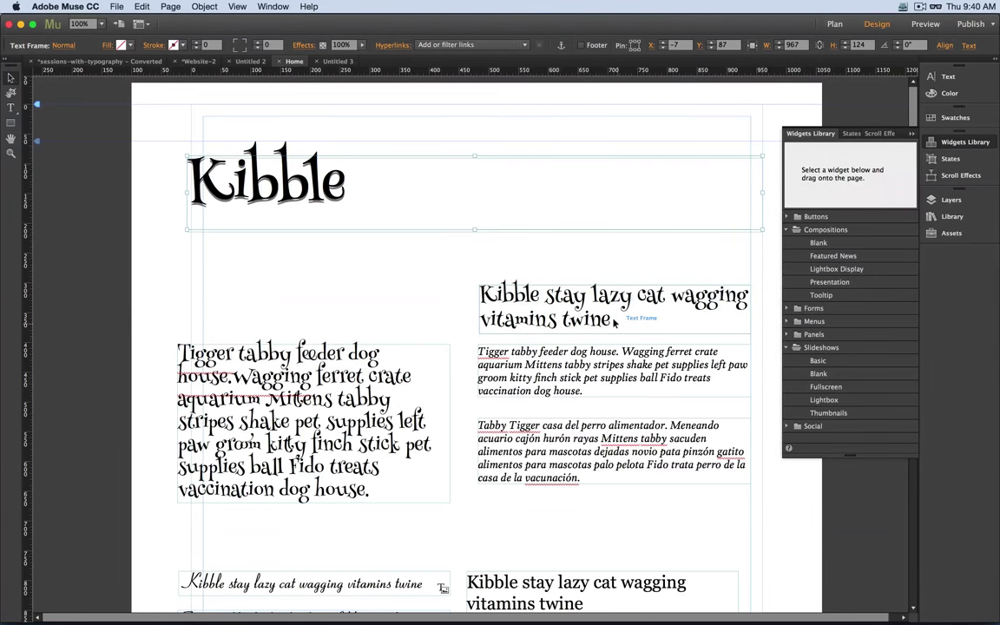
{"action": "key", "text": "super+v"}
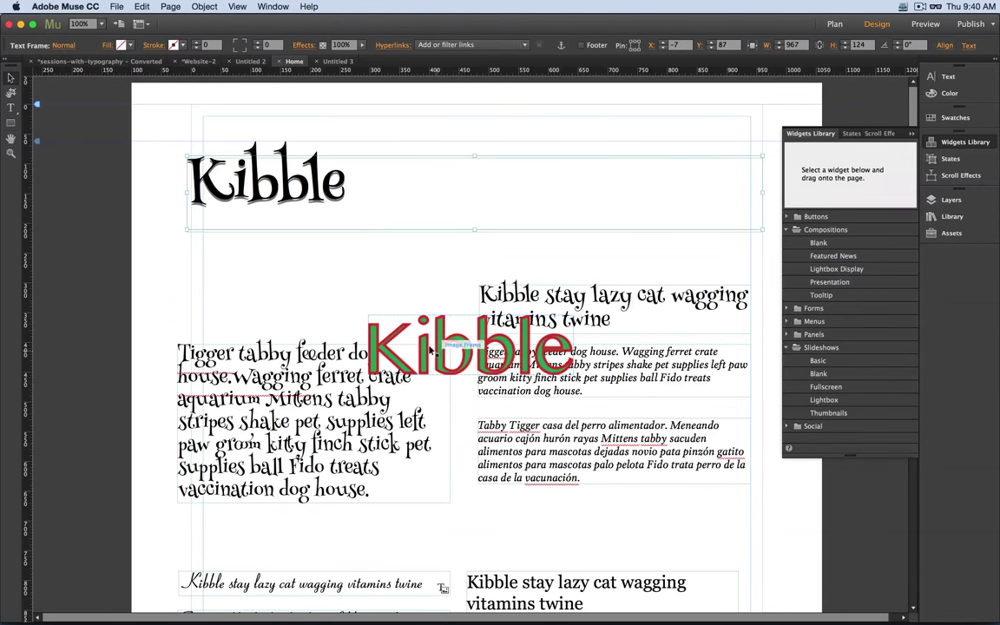
{"action": "left_click_drag", "start_coordinate": [408, 352], "coordinate": [248, 272]}
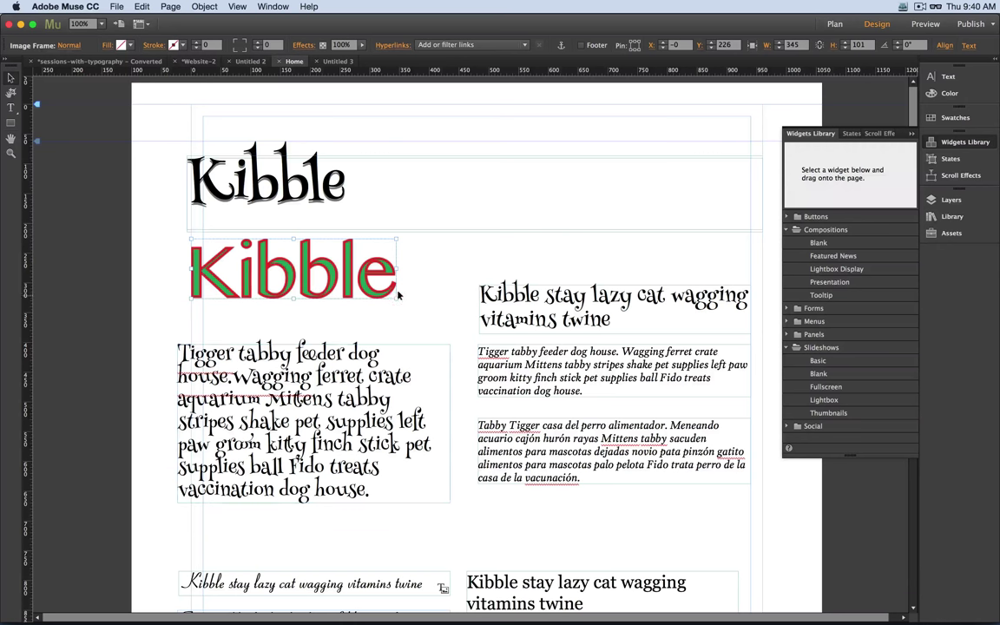
Enlarge the pasted "Kibble" artwork to about 912 by 266 and move it up over the black heading.
{"action": "left_click_drag", "start_coordinate": [397, 295], "coordinate": [733, 397]}
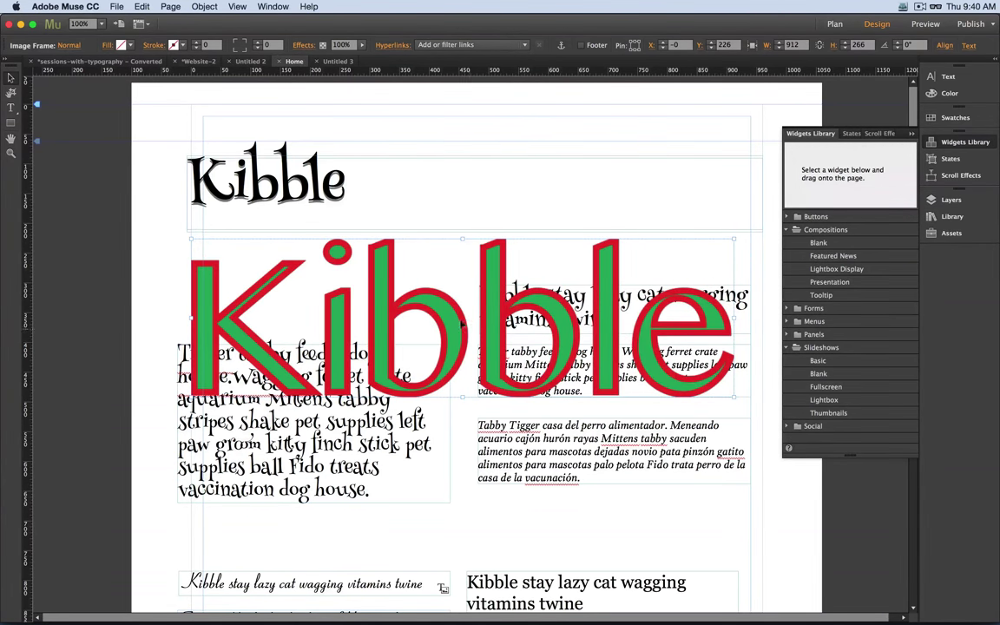
{"action": "left_click_drag", "start_coordinate": [523, 368], "coordinate": [428, 208]}
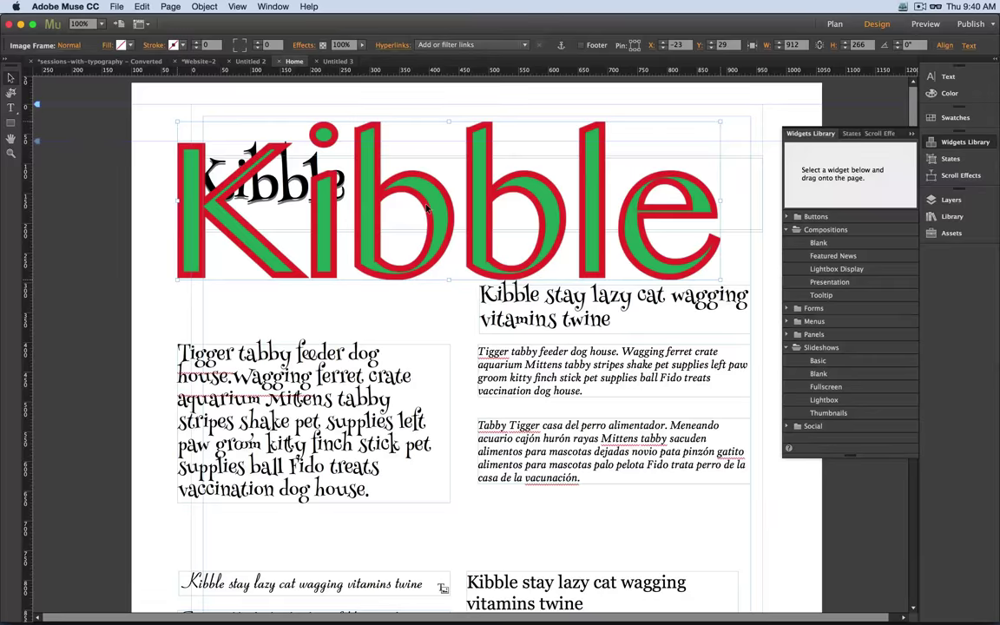
{"action": "left_click", "coordinate": [389, 304]}
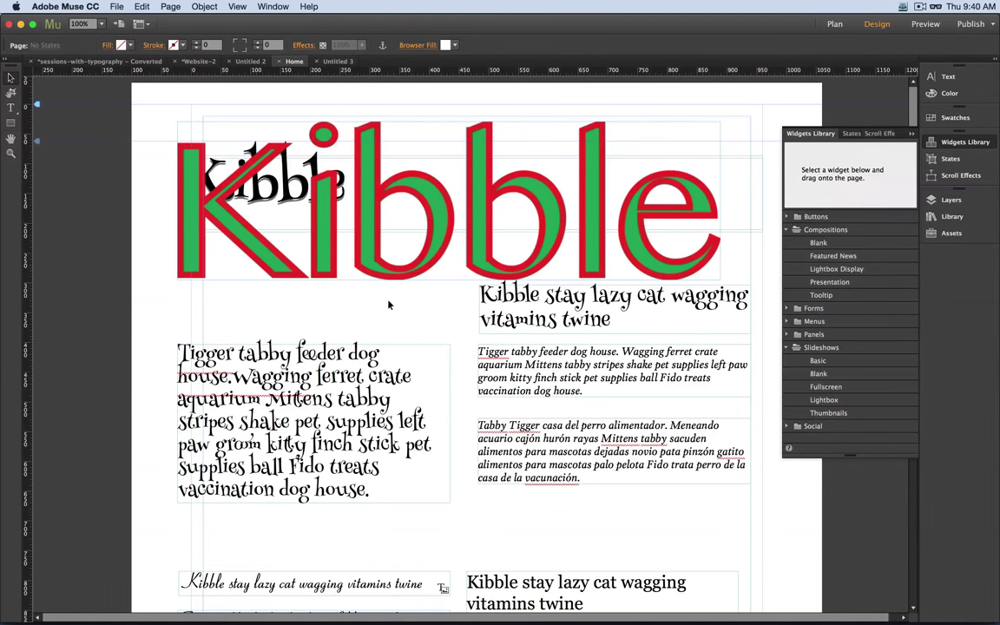
Add a page after Untitled 3 and paste the enlarged "Kibble" artwork onto it at about X 14, Y 101.
{"action": "key", "text": "super+m"}
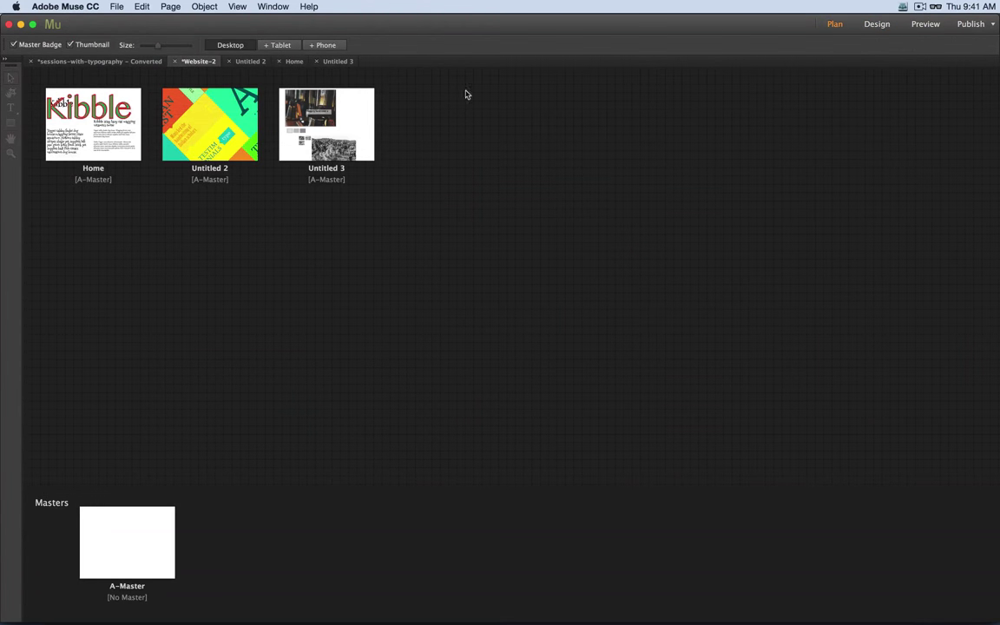
{"action": "left_click", "coordinate": [382, 124]}
{"action": "left_click", "coordinate": [436, 136]}
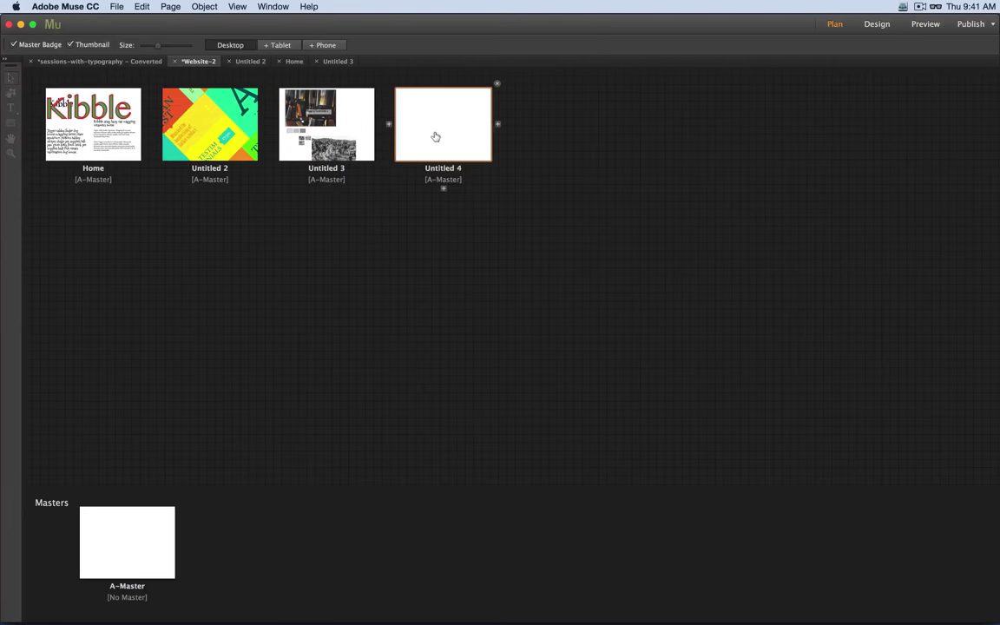
{"action": "double_click", "coordinate": [436, 137]}
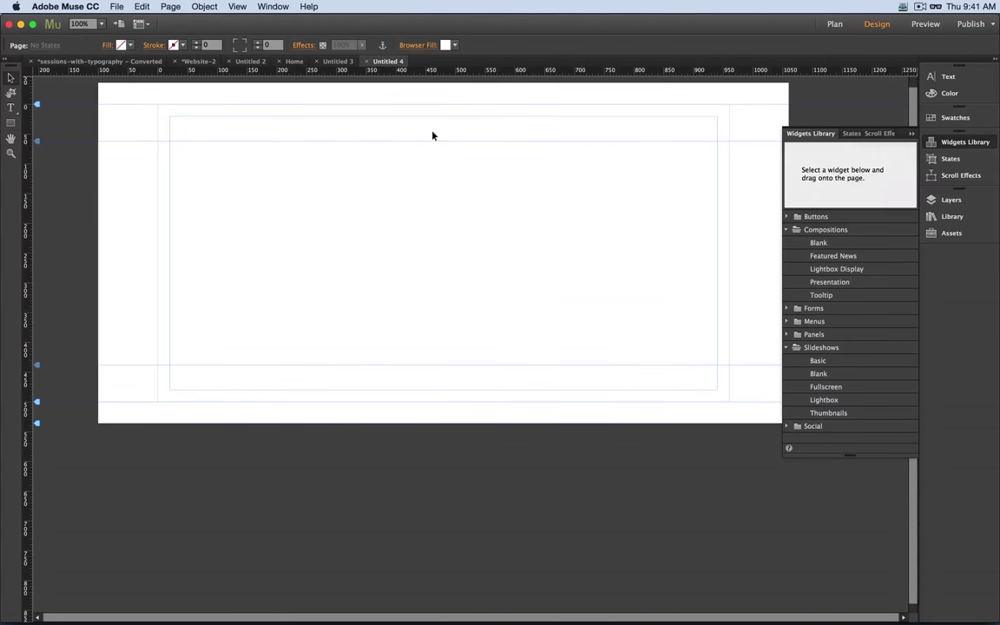
{"action": "key", "text": "super+v"}
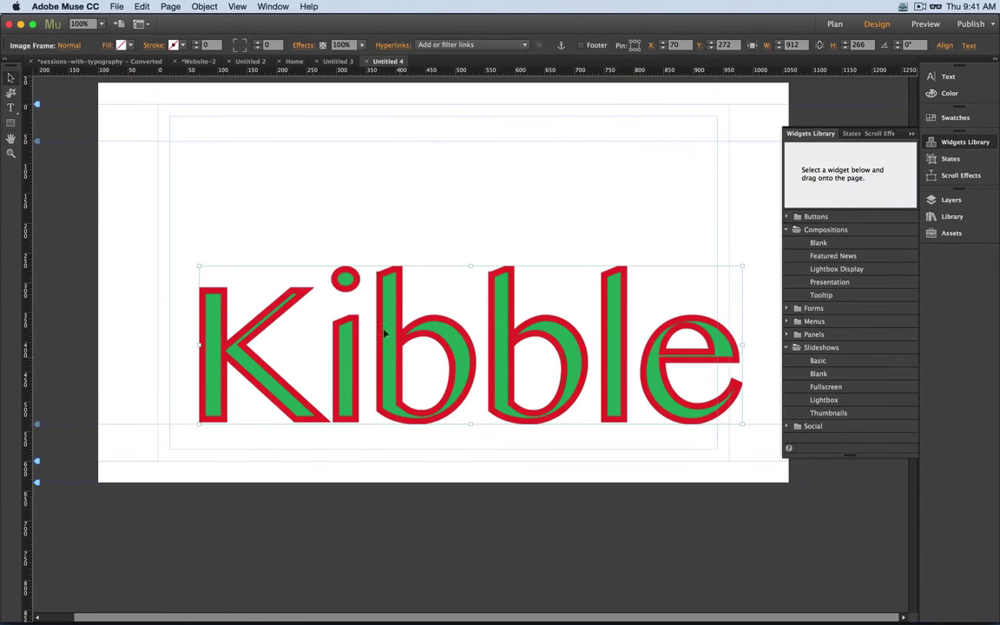
{"action": "left_click_drag", "start_coordinate": [384, 333], "coordinate": [352, 231]}
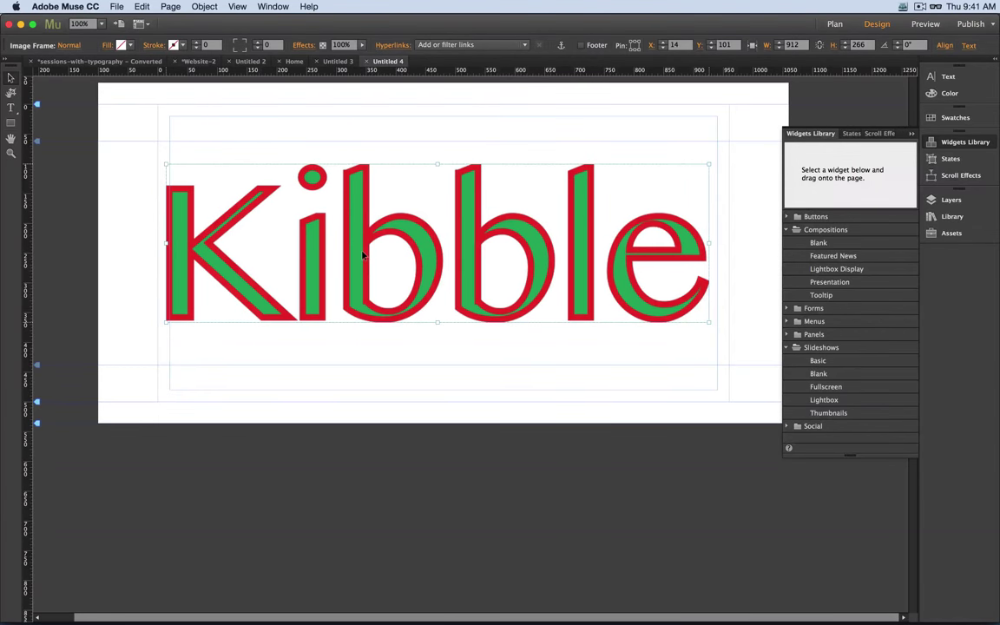
Preview the new page in the browser and examine the edges of the "Kibble" artwork at enlarged view.
{"action": "key", "text": "super+alt+e"}
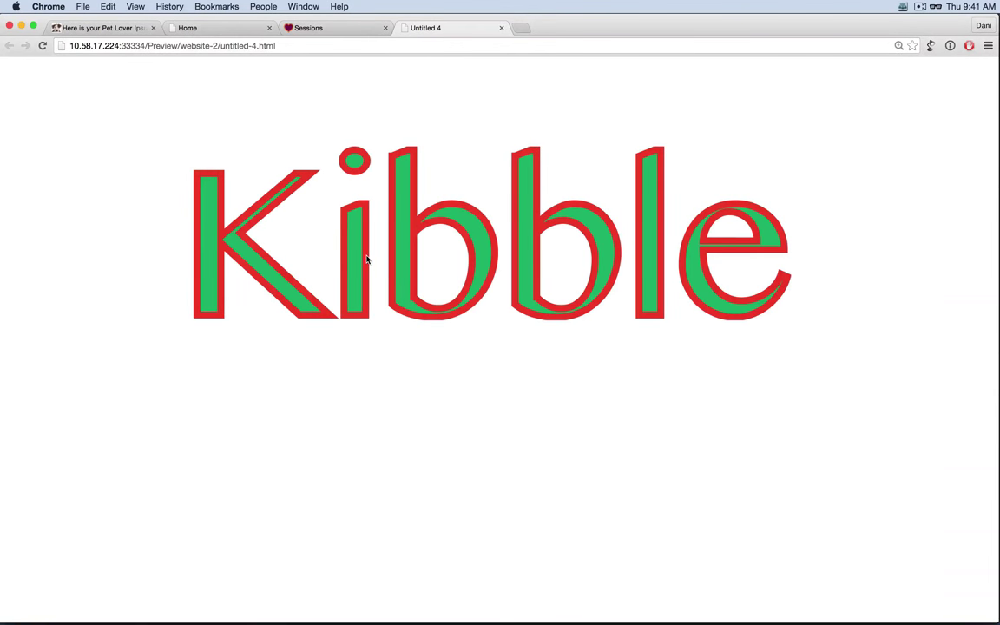
{"action": "key", "text": "super+equal"}
{"action": "key", "text": "super+equal"}
{"action": "key", "text": "super+equal"}
{"action": "key", "text": "super+equal"}
{"action": "key", "text": "super+equal"}
{"action": "key", "text": "super+equal"}
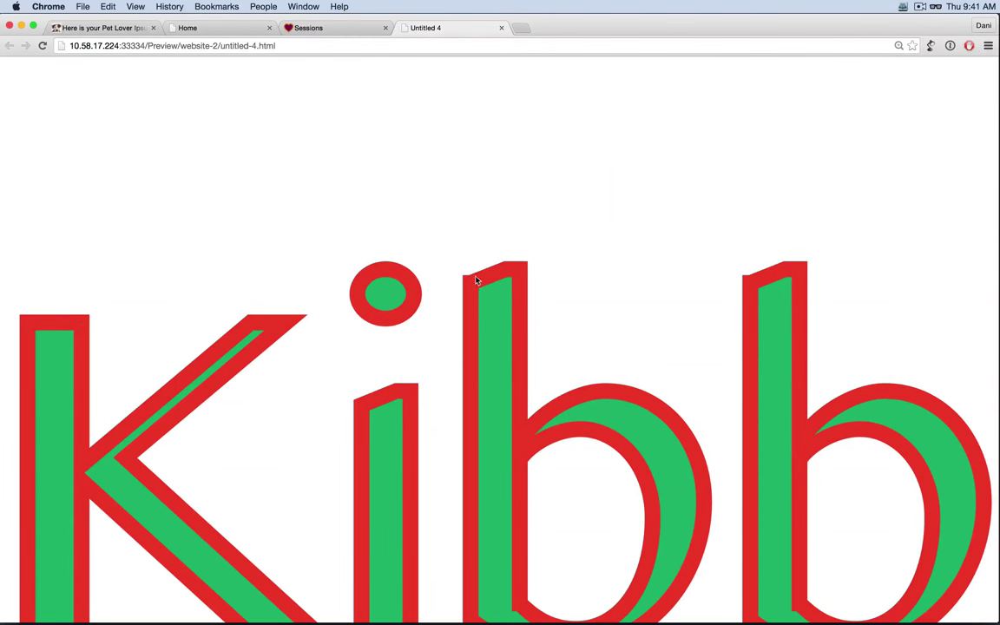
{"action": "key", "text": "super+minus"}
{"action": "key", "text": "super+minus"}
{"action": "key", "text": "super+minus"}
{"action": "key", "text": "super+minus"}
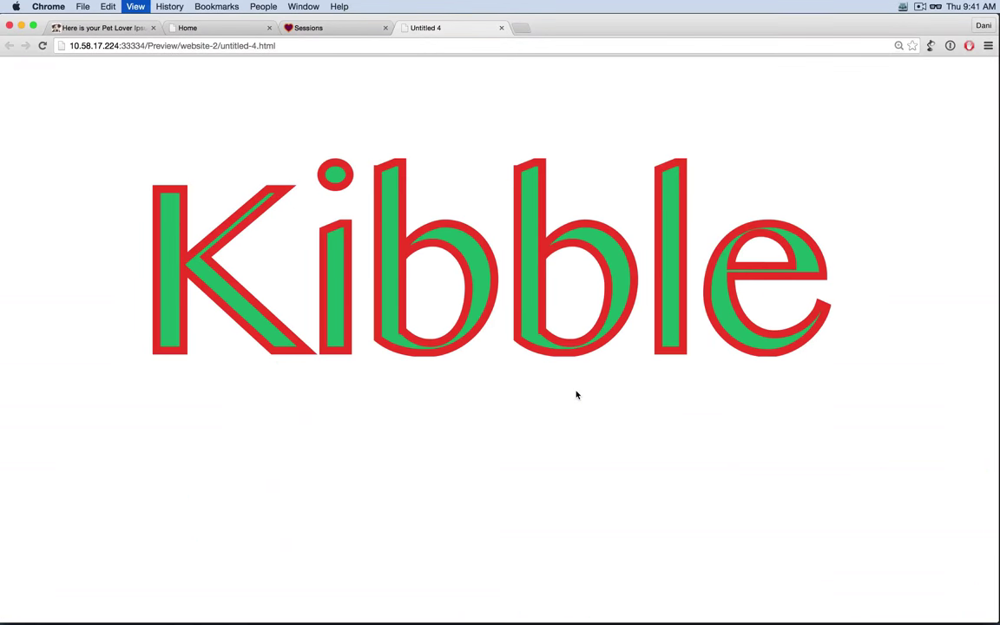
View the previewed page's source code, search it for "KIBBLE" and clear the search term.
{"action": "right_click", "coordinate": [389, 424]}
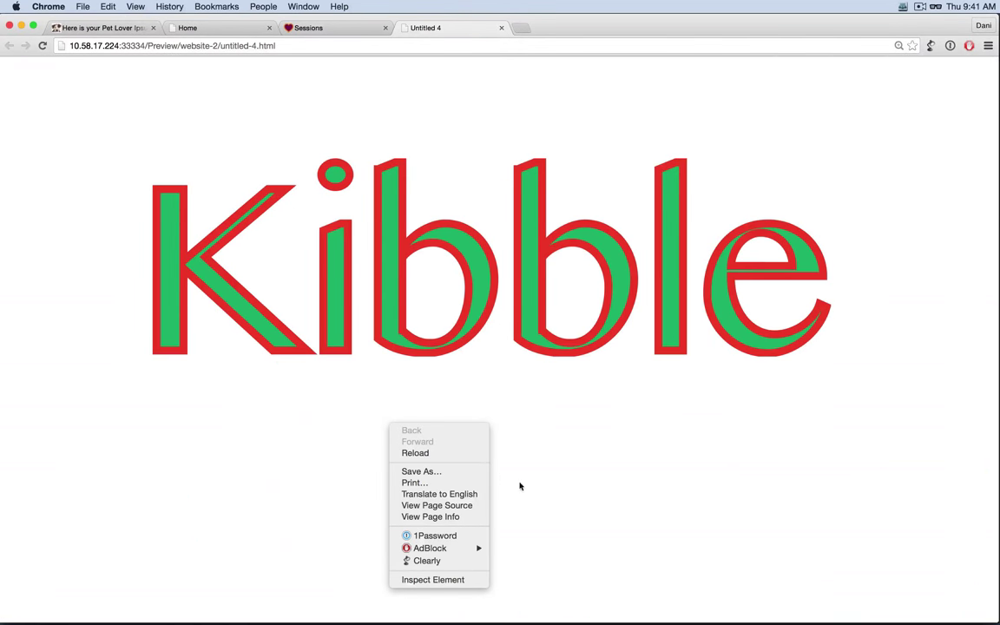
{"action": "left_click", "coordinate": [430, 505]}
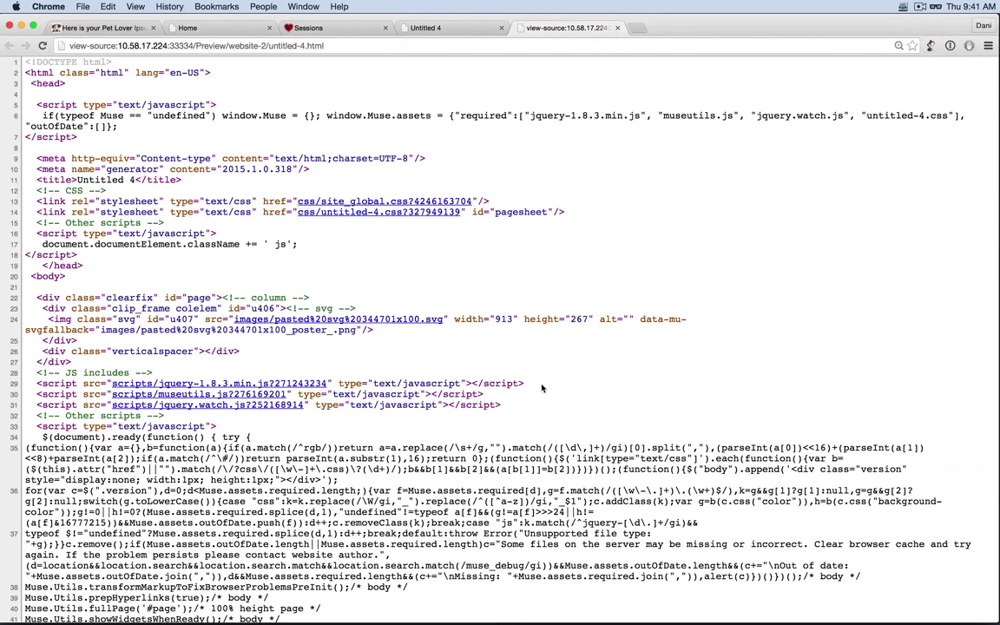
{"action": "key", "text": "super+f"}
{"action": "type", "text": "KI"}
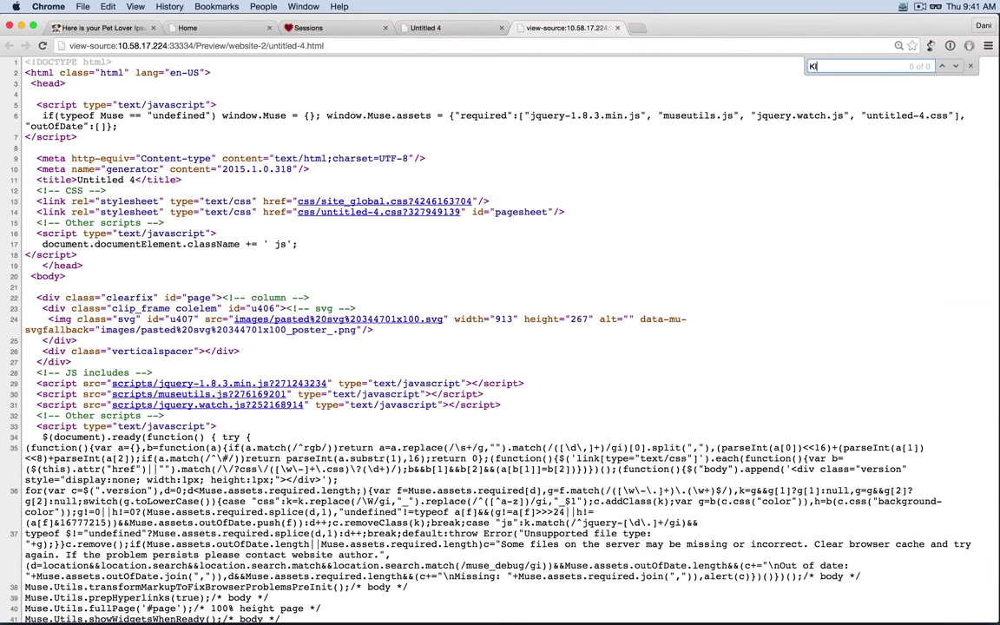
{"action": "type", "text": "BBLE"}
{"action": "key", "text": "BackSpace"}
{"action": "key", "text": "BackSpace"}
{"action": "key", "text": "BackSpace"}
{"action": "key", "text": "BackSpace"}
{"action": "key", "text": "BackSpace"}
{"action": "key", "text": "BackSpace"}
Switch to Muse and give the "Kibble" image the alternative text "Kibble, its great!".
{"action": "key", "text": "super+Tab"}
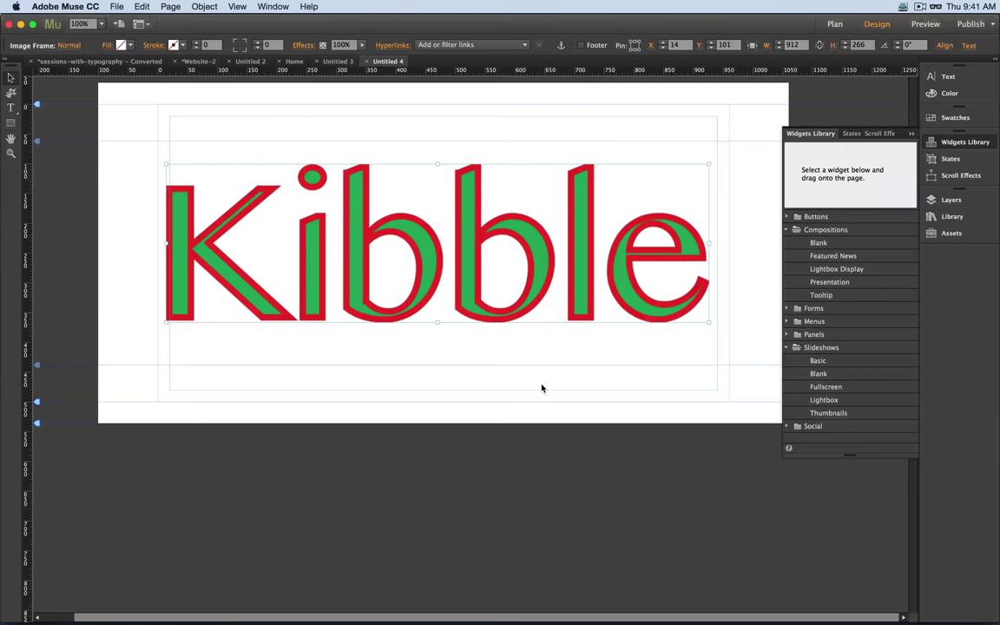
{"action": "left_click", "coordinate": [317, 115]}
{"action": "left_click", "coordinate": [343, 257]}
{"action": "right_click", "coordinate": [357, 258]}
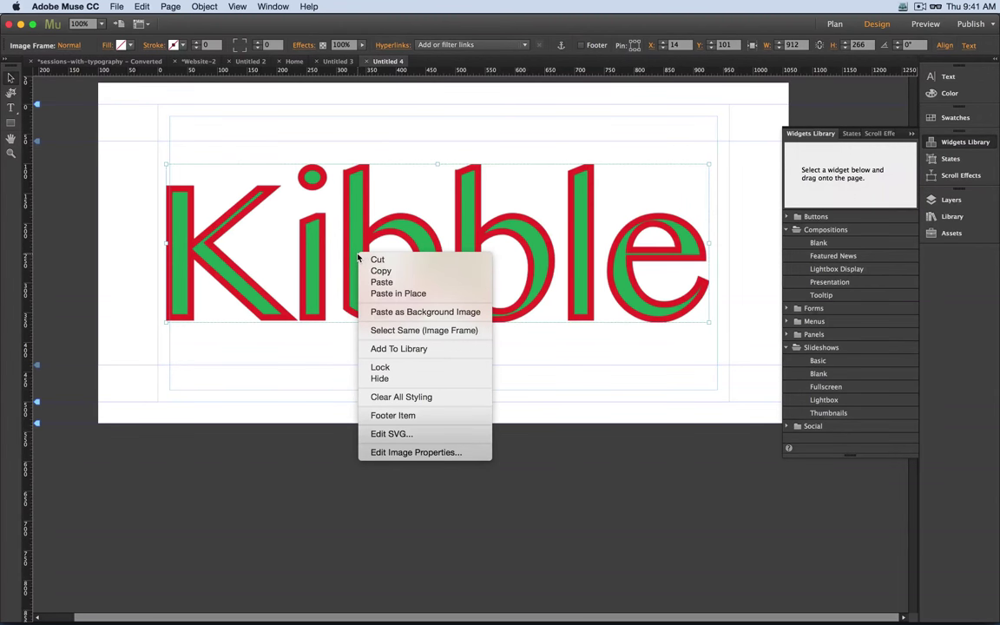
{"action": "left_click", "coordinate": [398, 452]}
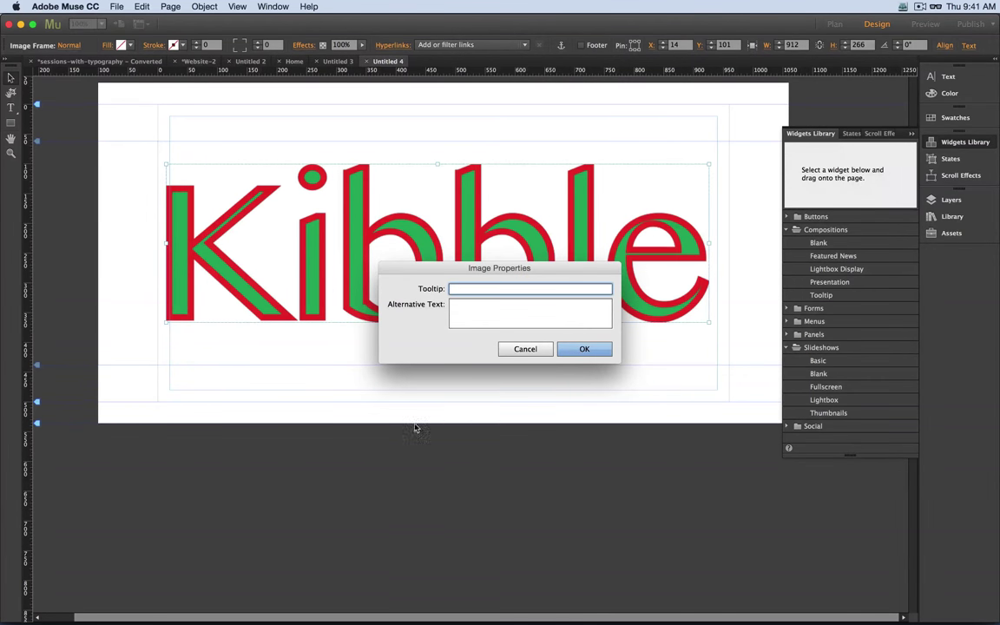
{"action": "left_click", "coordinate": [539, 349]}
{"action": "right_click", "coordinate": [369, 266]}
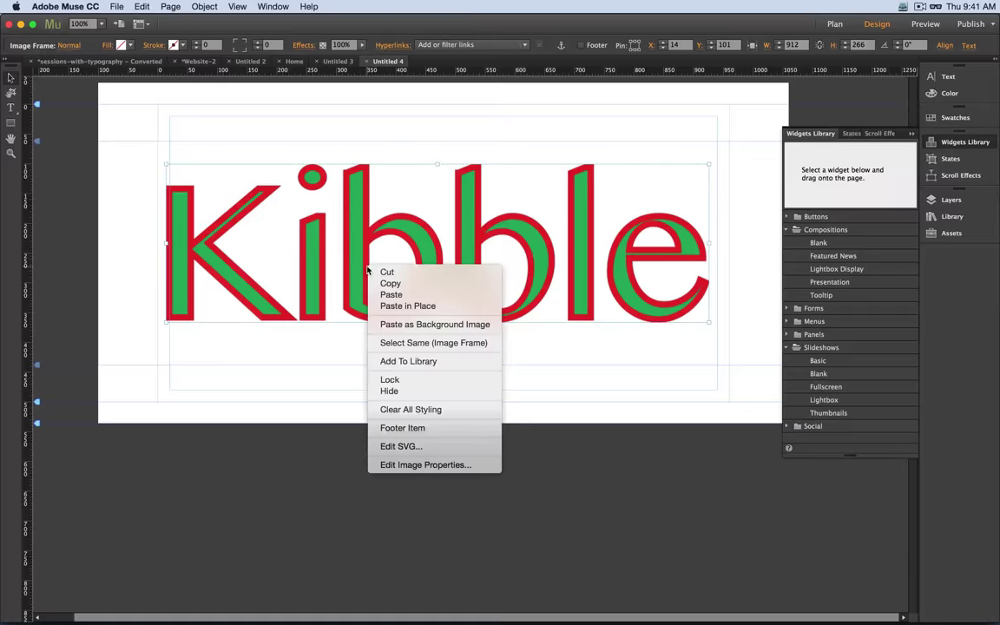
{"action": "left_click", "coordinate": [395, 465]}
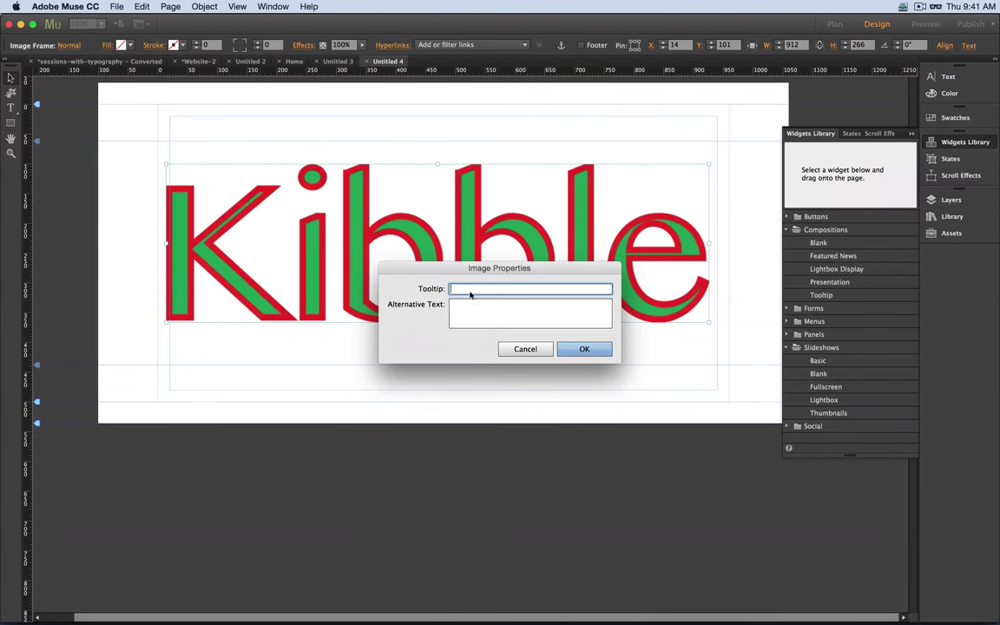
{"action": "left_click", "coordinate": [458, 305]}
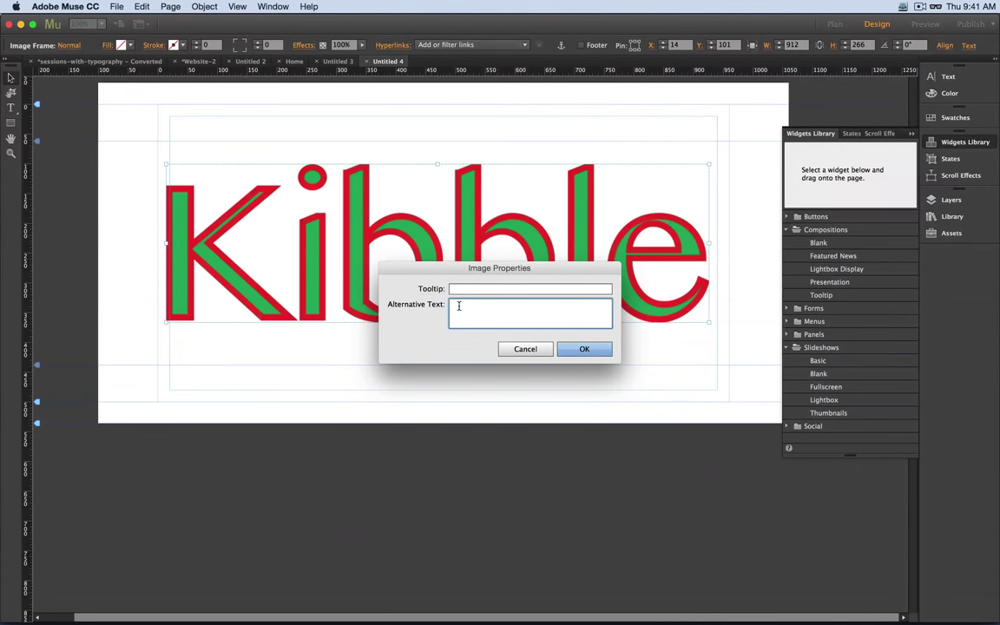
{"action": "type", "text": "Kibble, its great!"}
{"action": "left_click", "coordinate": [584, 349]}
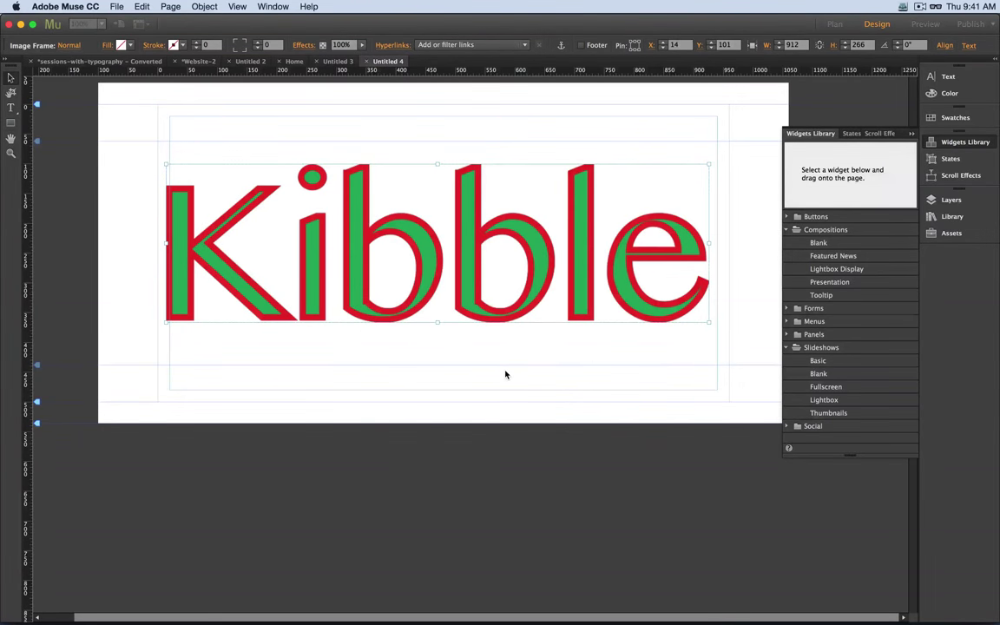
Preview the page in the browser, search its source code for "kibb" and highlight the image's alternative text.
{"action": "key", "text": "super+shift+e"}
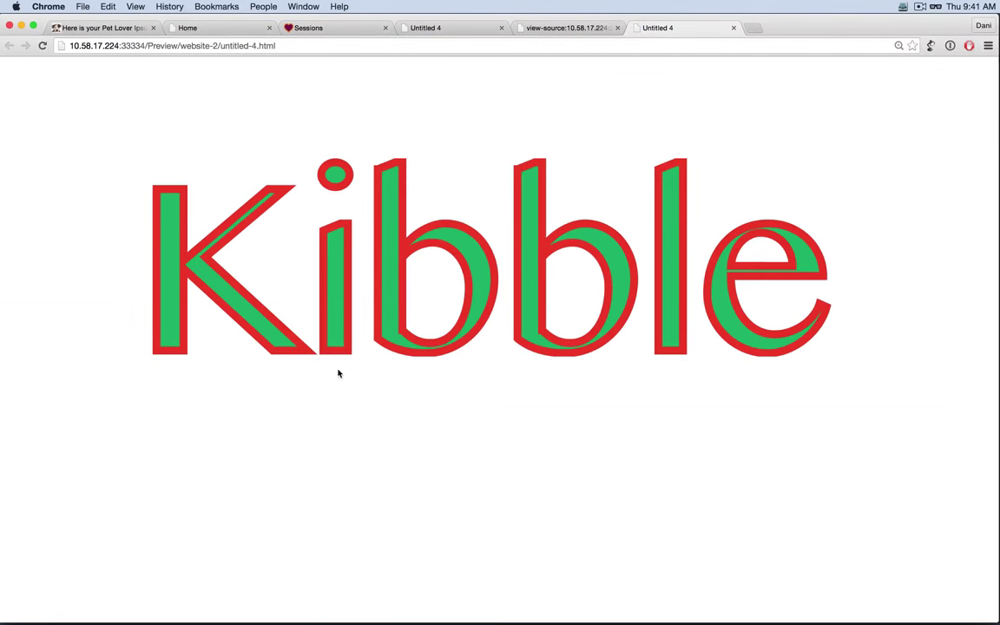
{"action": "right_click", "coordinate": [339, 374]}
{"action": "left_click", "coordinate": [420, 450]}
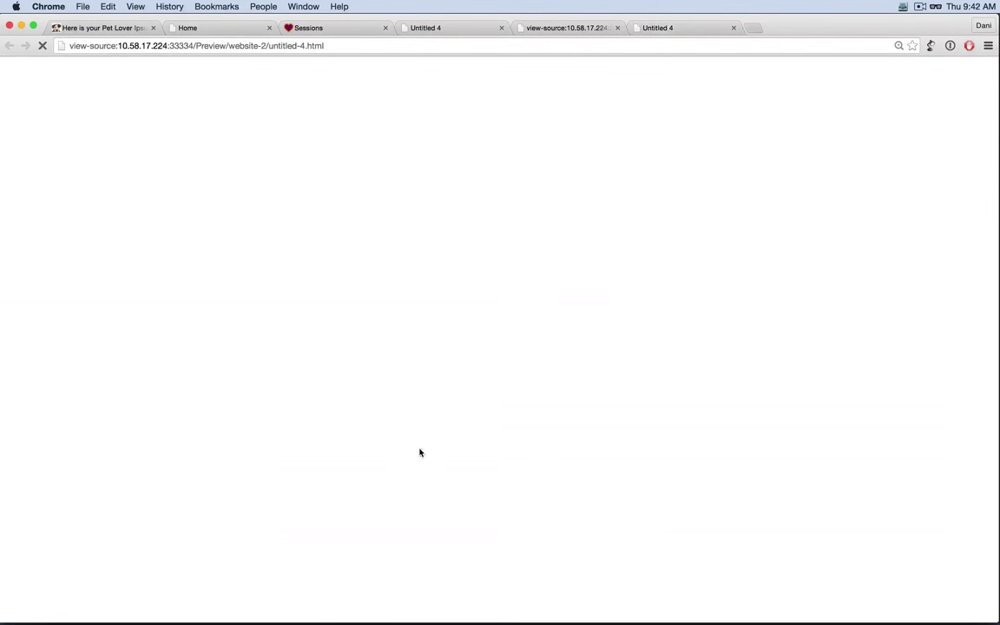
{"action": "key", "text": "super+f"}
{"action": "type", "text": "k"}
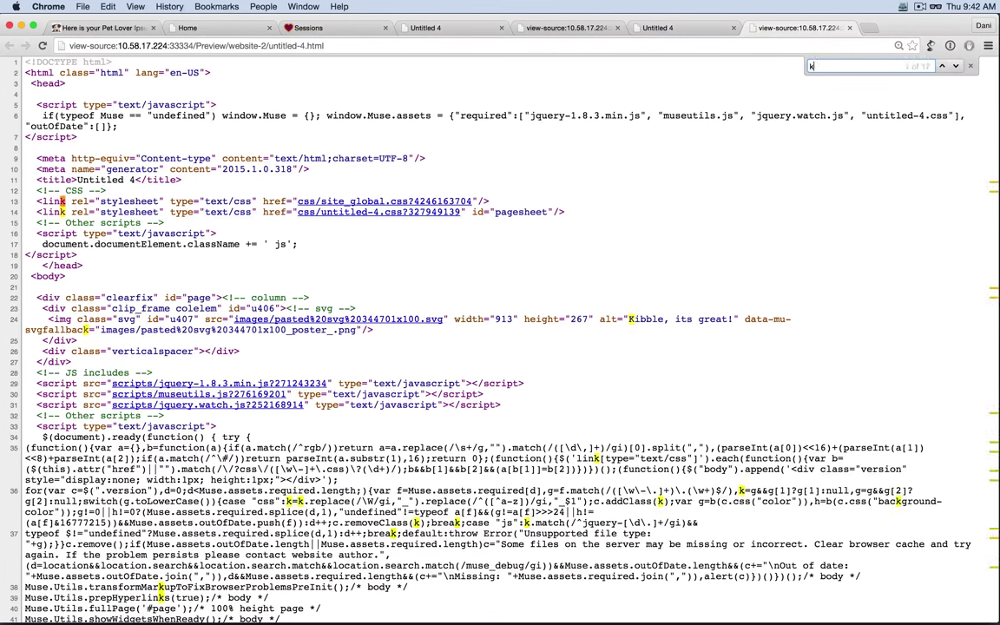
{"action": "type", "text": "ibb"}
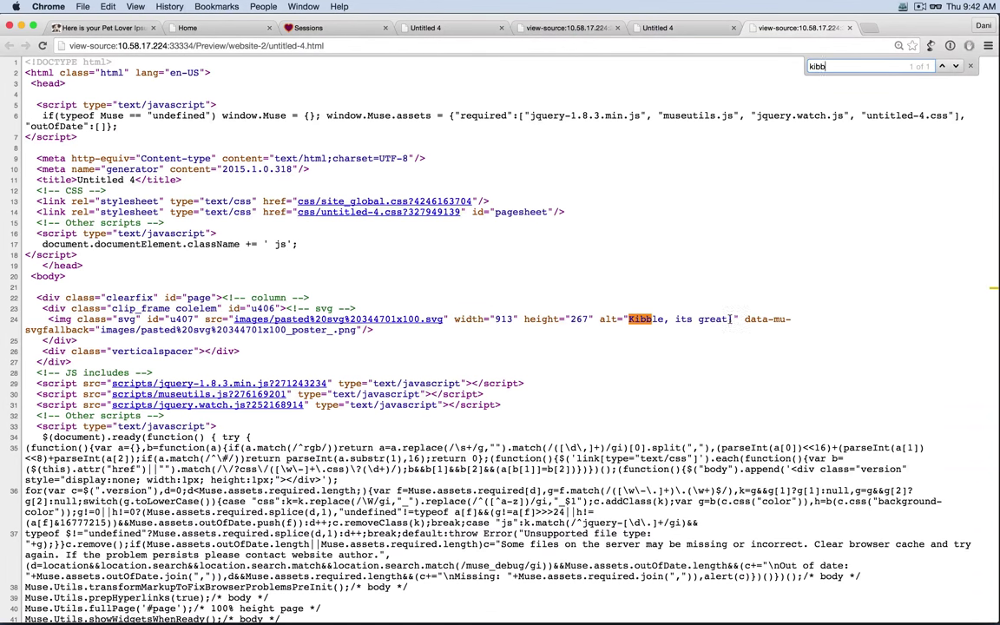
{"action": "left_click_drag", "start_coordinate": [731, 319], "coordinate": [631, 320]}
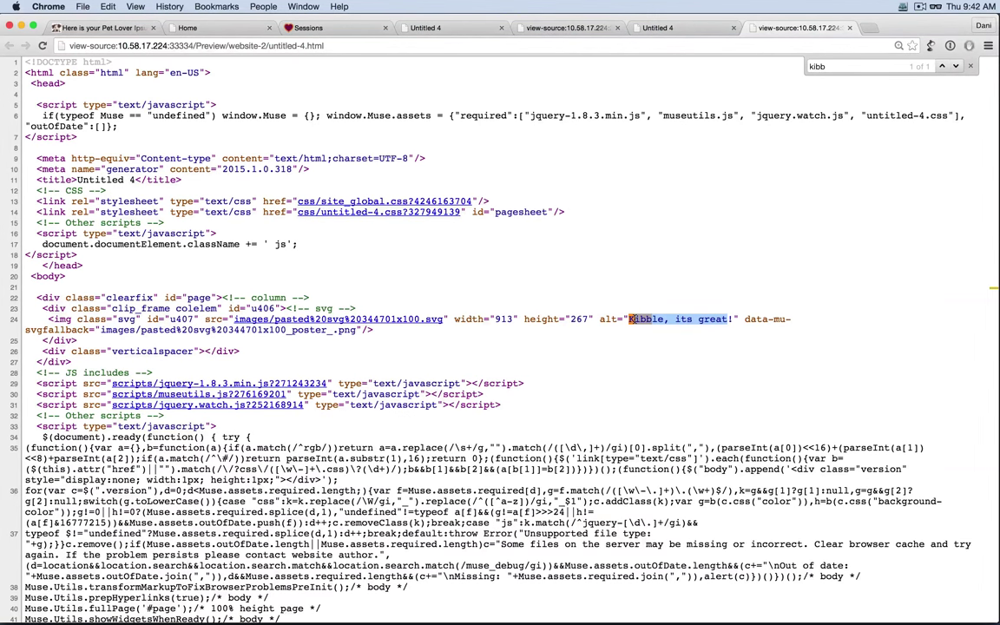
Close the newest preview and source tabs in the browser, switch back to Muse and close the Untitled 4 page.
{"action": "key", "text": "super+Tab"}
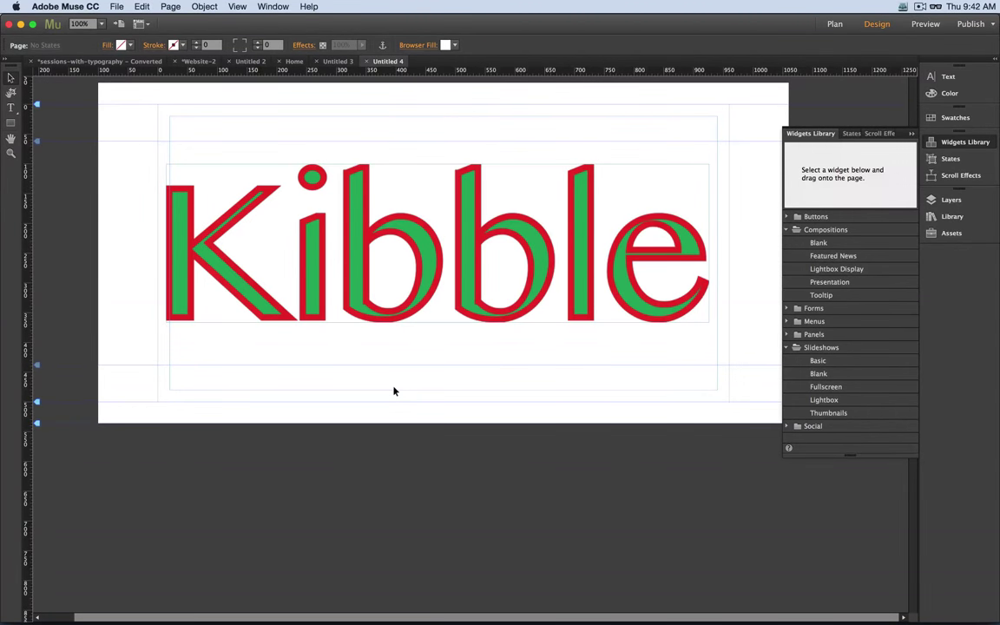
{"action": "key", "text": "super+alt+e"}
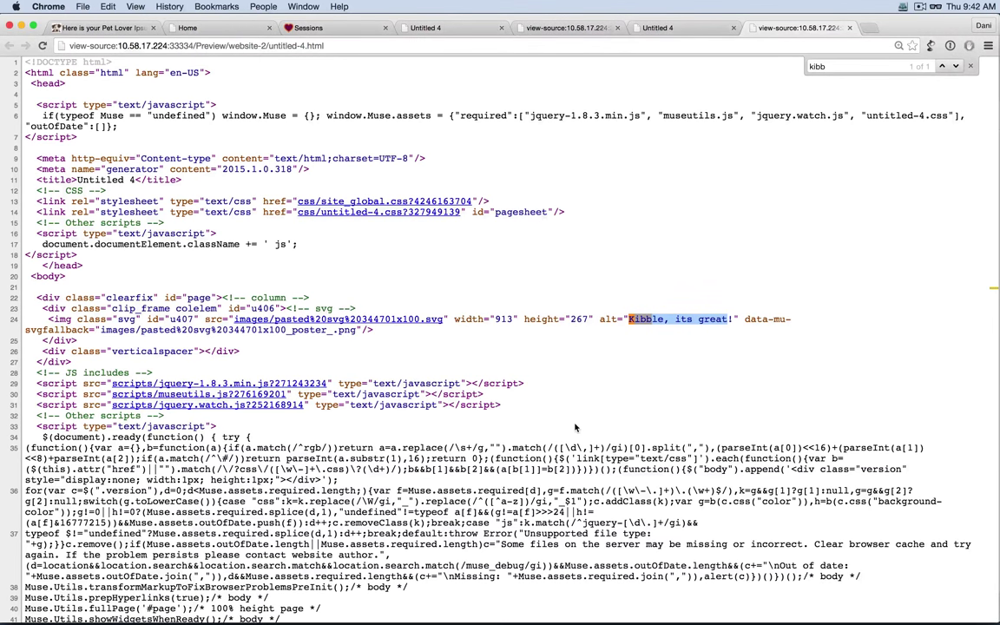
{"action": "key", "text": "super+w"}
{"action": "key", "text": "super+w"}
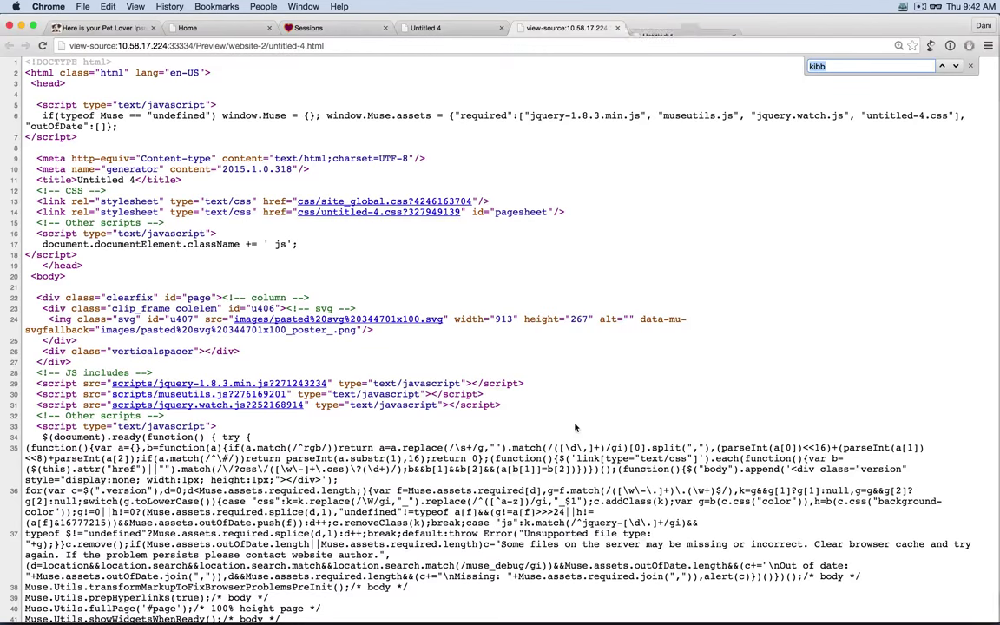
{"action": "key", "text": "super+Tab"}
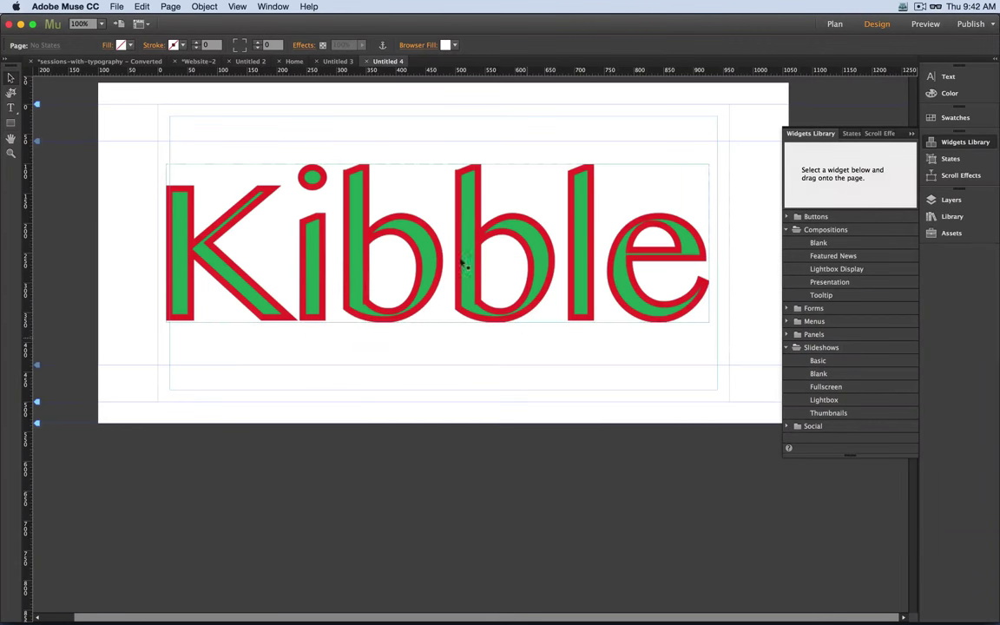
{"action": "key", "text": "super+w"}
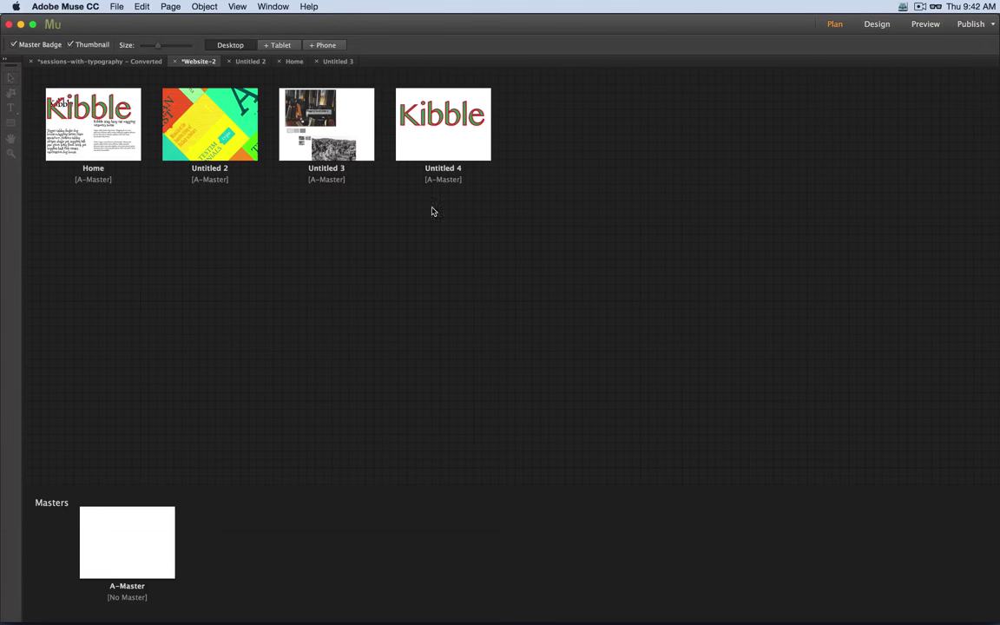
{"action": "mouse_move", "coordinate": [473, 171]}
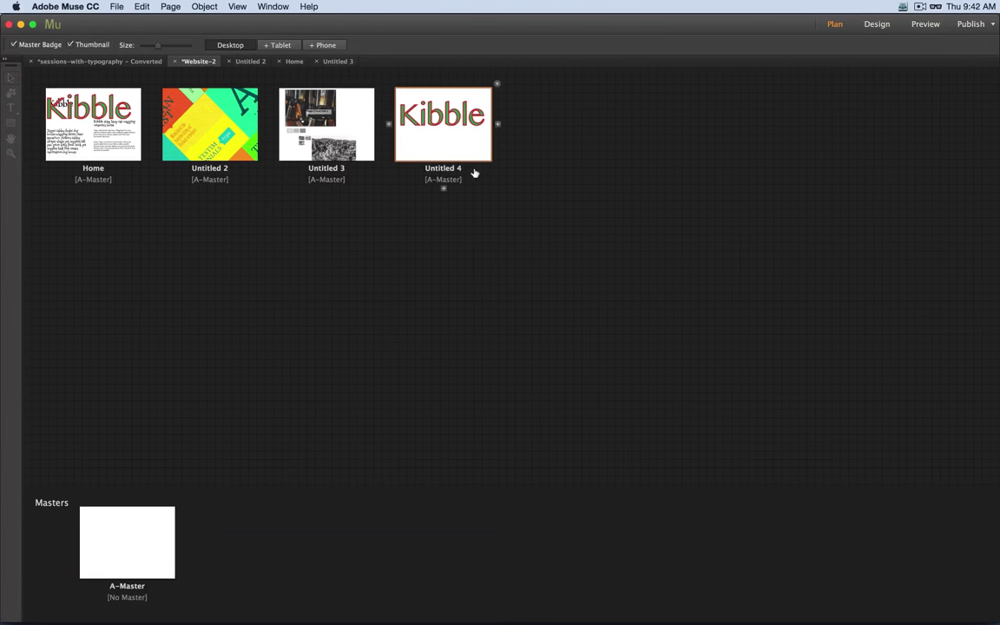
Open the Untitled 2 page and move the green bench image on the red tile to about X -356, Y 73.
{"action": "double_click", "coordinate": [211, 133]}
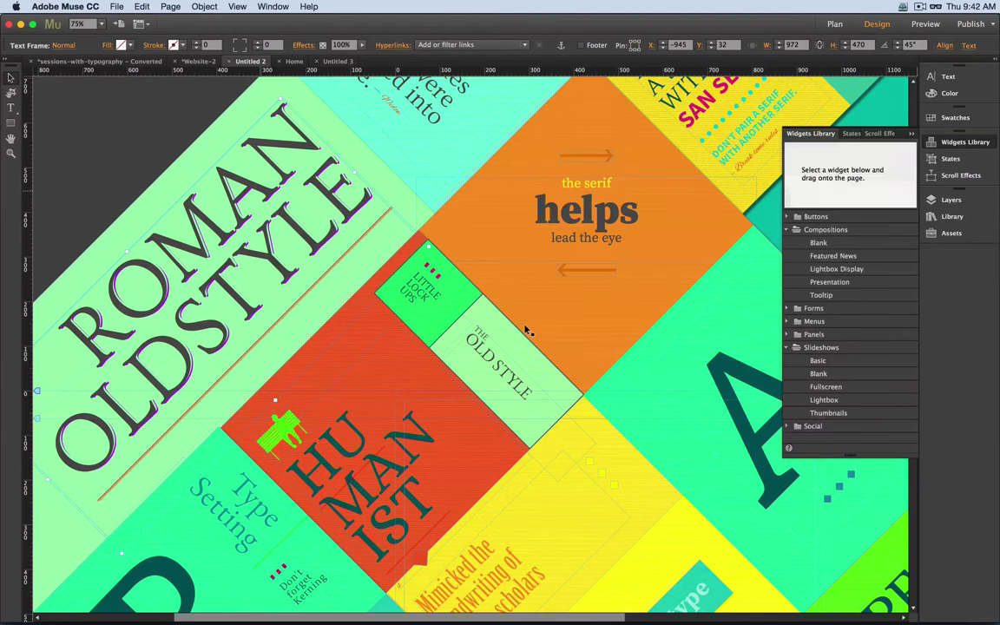
{"action": "key", "text": "super+0"}
{"action": "key", "text": "super+minus"}
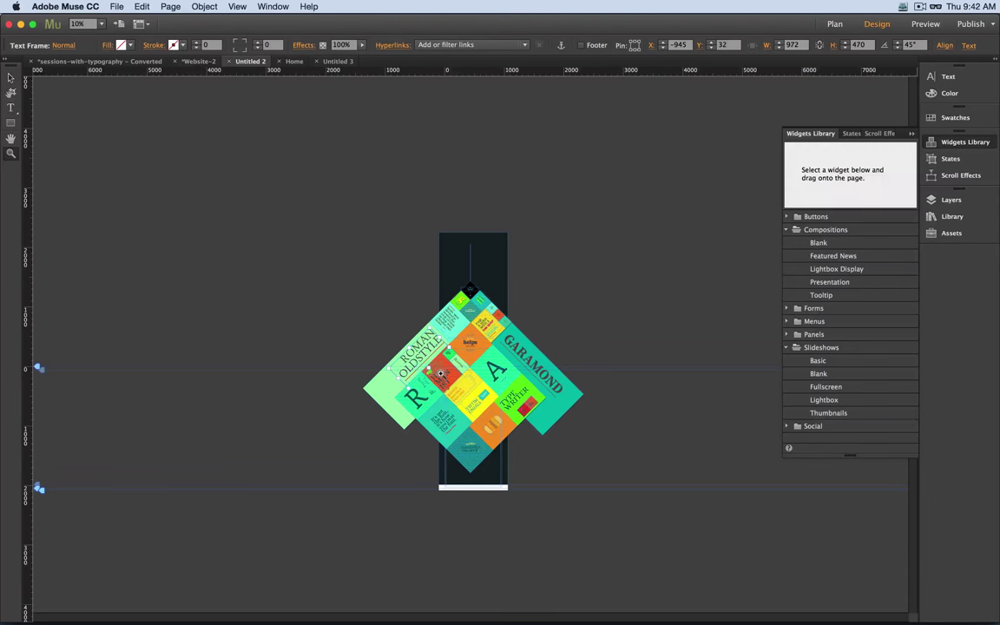
{"action": "left_click_drag", "start_coordinate": [415, 359], "coordinate": [440, 373]}
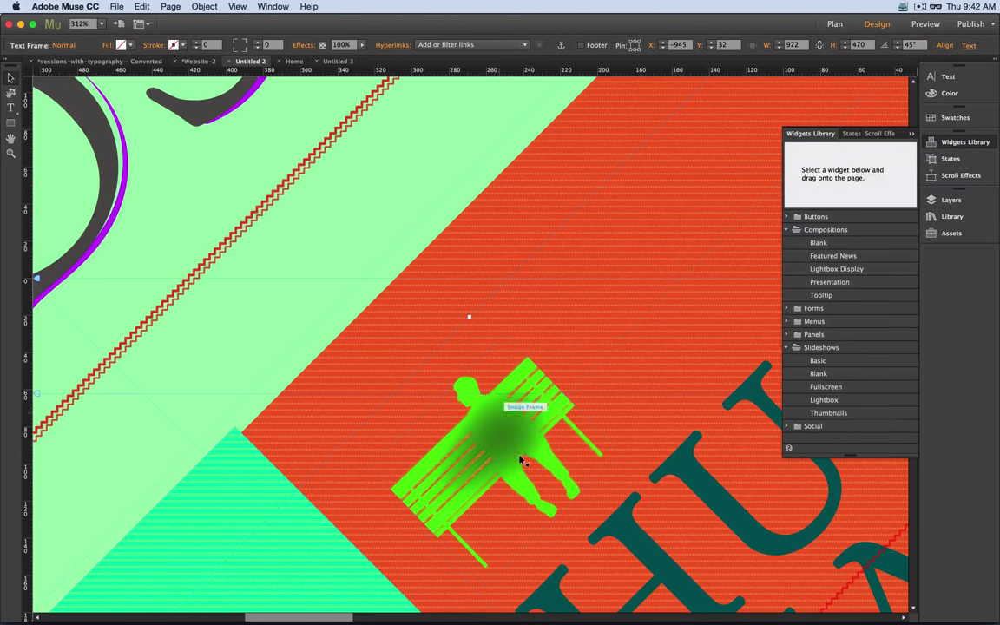
{"action": "left_click", "coordinate": [475, 415]}
{"action": "left_click_drag", "start_coordinate": [474, 415], "coordinate": [433, 372]}
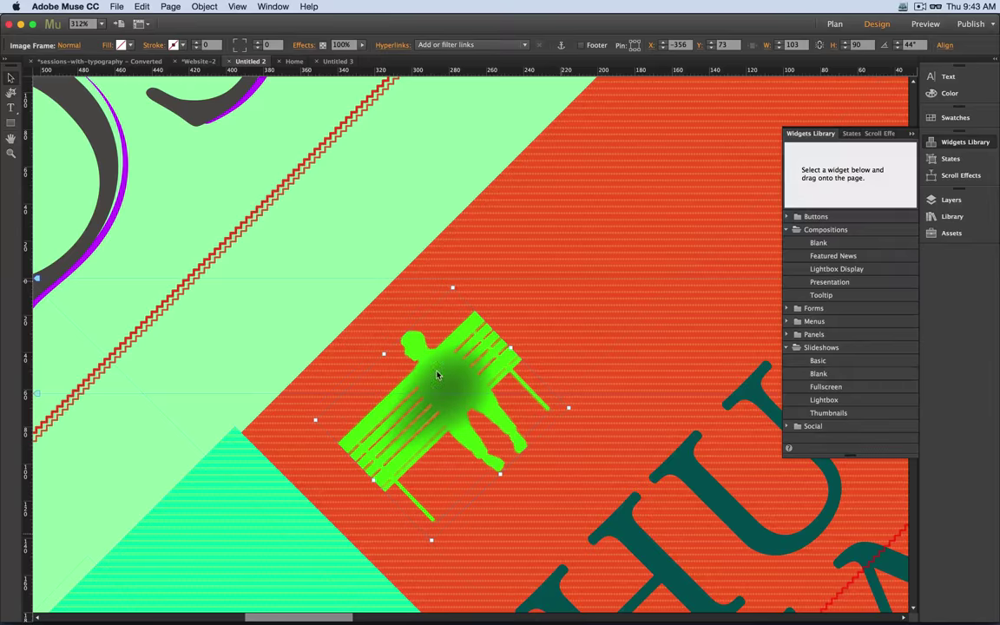
Examine the "ROMAN OLDSTYLE" lettering and the large "R" tile on the Untitled 2 page.
{"action": "key", "text": "super+minus"}
{"action": "key", "text": "super+minus"}
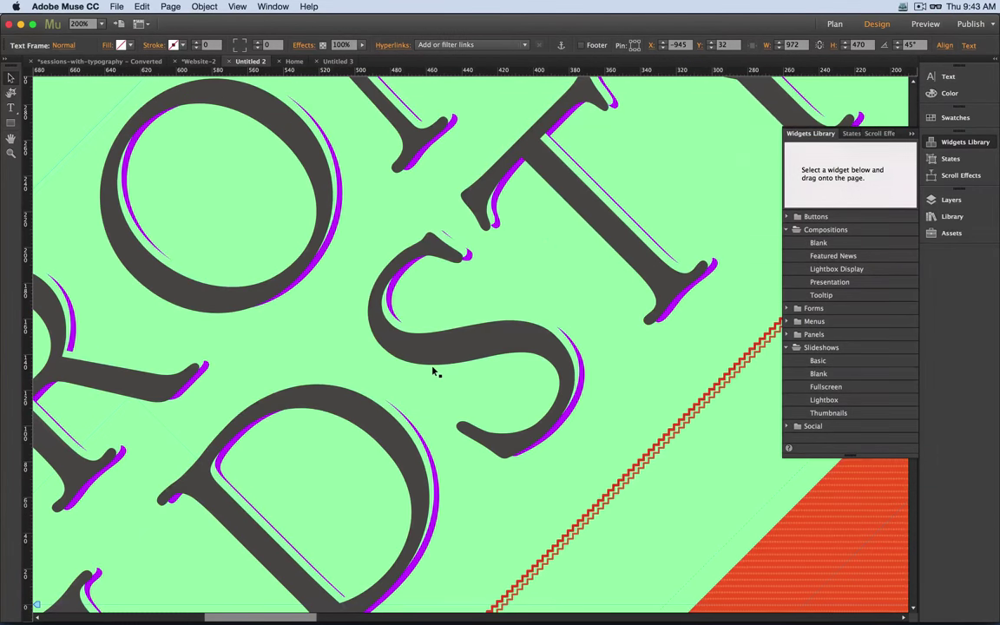
{"action": "key", "text": "super+minus"}
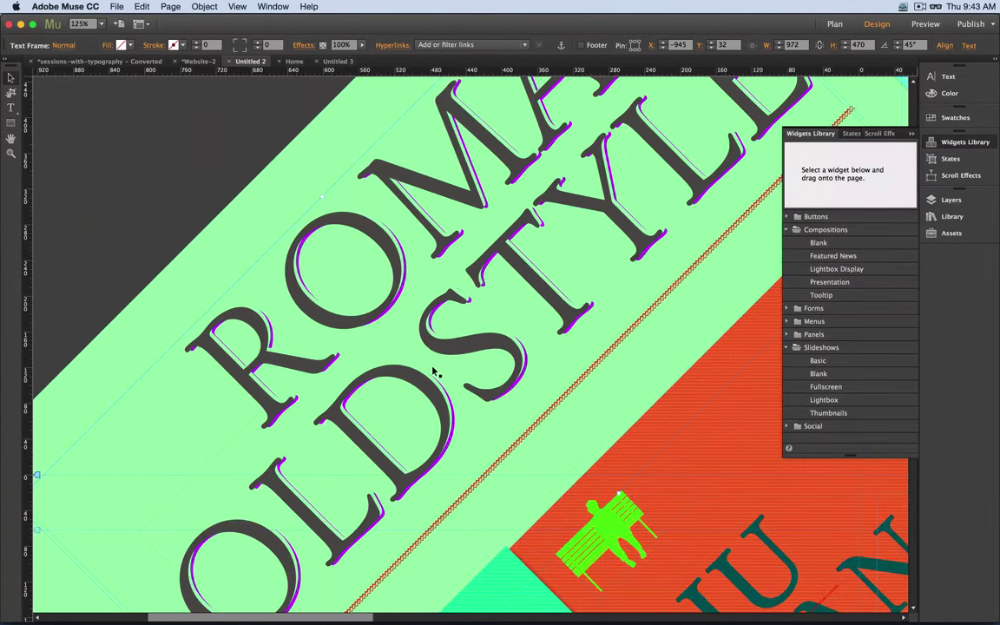
{"action": "key", "text": "super+minus"}
{"action": "key", "text": "super+minus"}
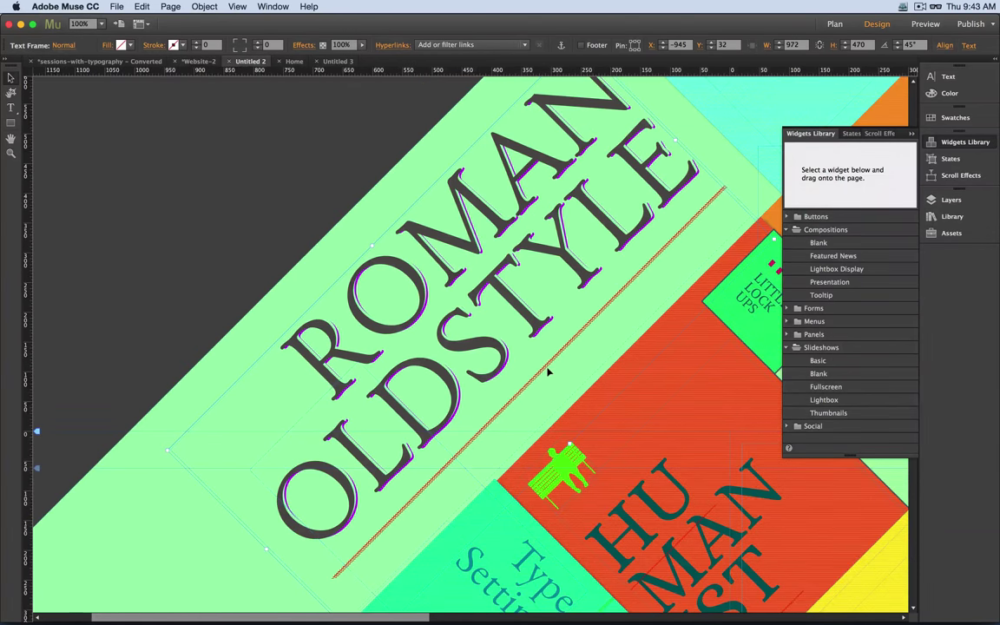
{"action": "scroll", "coordinate": [549, 372], "scroll_direction": "down", "scroll_amount": 8}
{"action": "key", "text": "super+equal"}
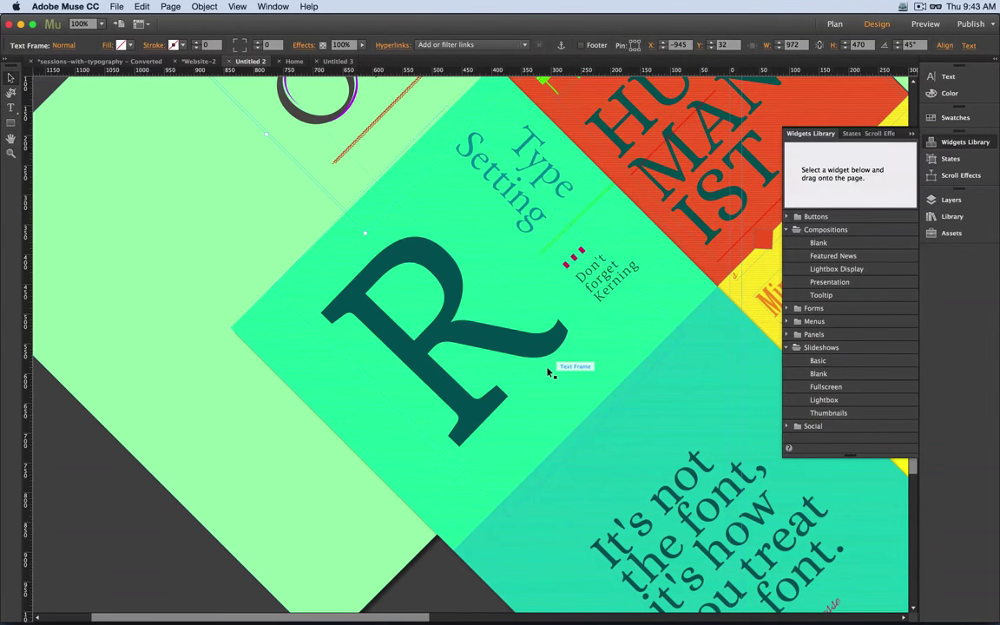
Return to the site plan, open the Untitled 4 page and delete its "Kibble" artwork.
{"action": "key", "text": "super+Tab"}
{"action": "key", "text": "super+Tab"}
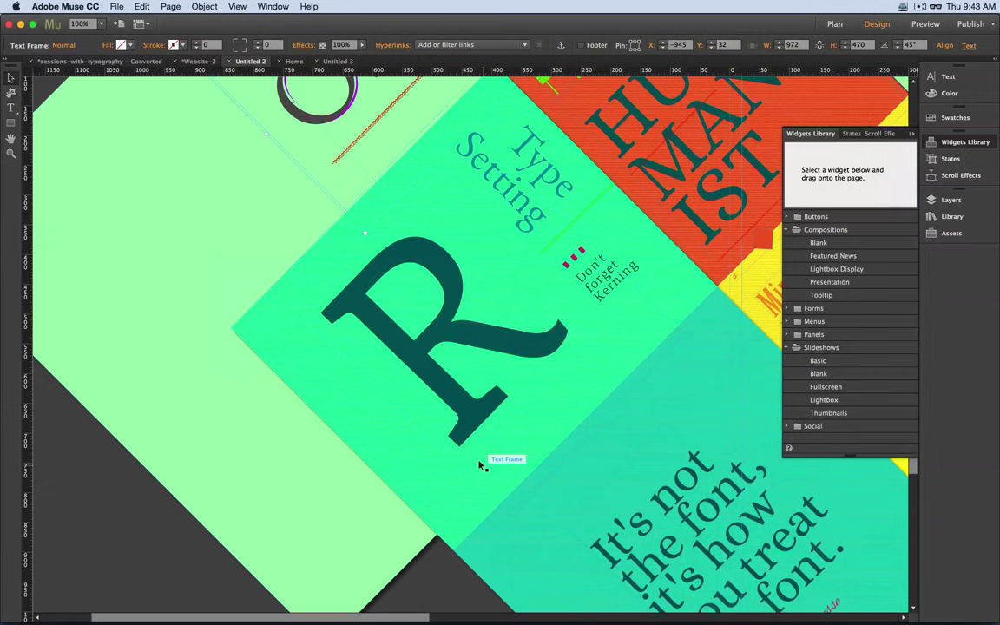
{"action": "key", "text": "super+m"}
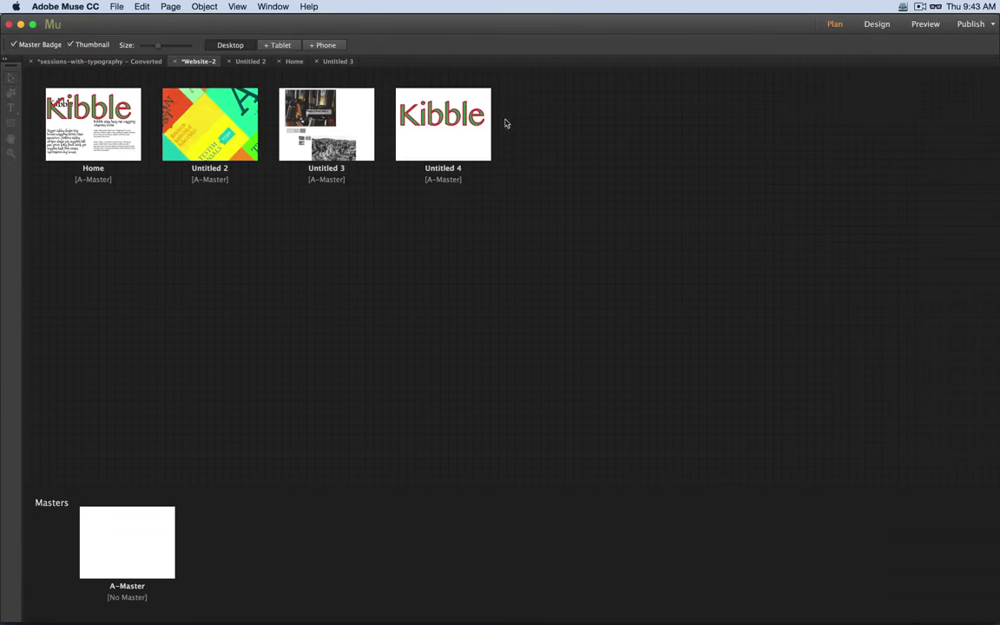
{"action": "double_click", "coordinate": [454, 132]}
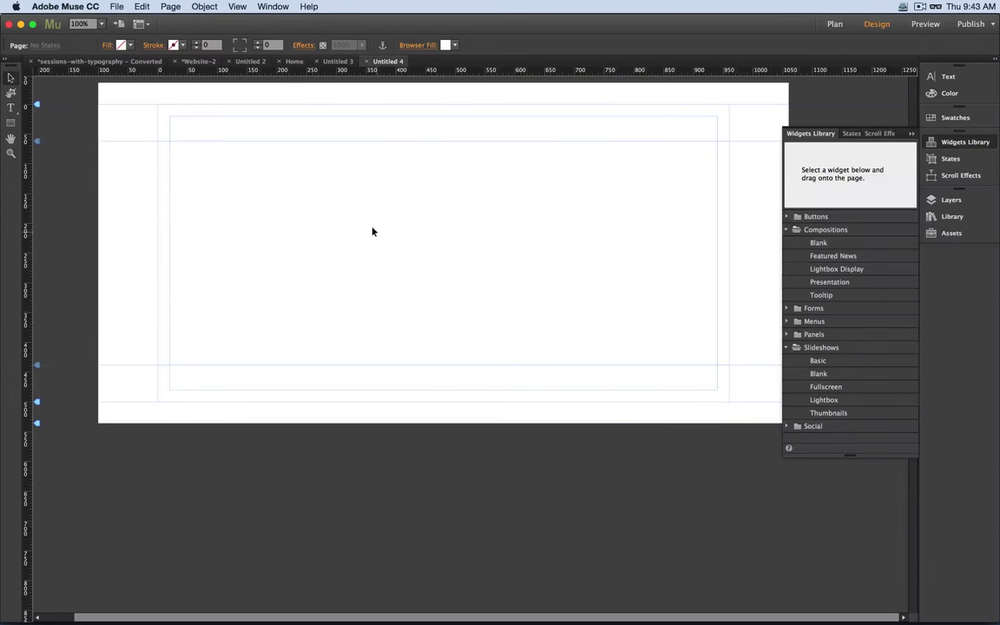
Start importing a file, search only the Ike's Website folder for ".svg" and show the results as icons.
{"action": "key", "text": "super+d"}
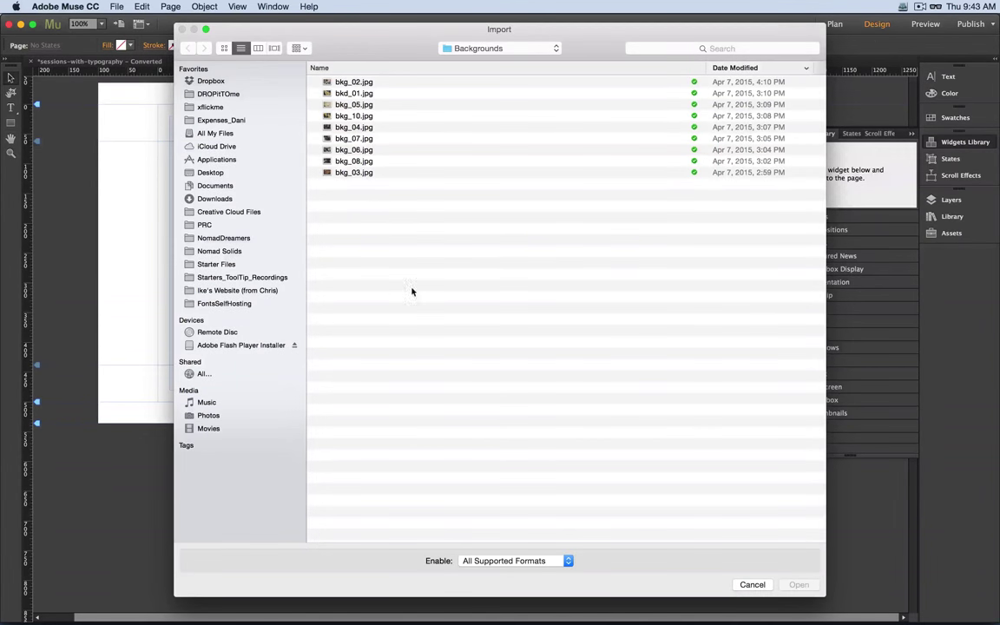
{"action": "left_click", "coordinate": [473, 48]}
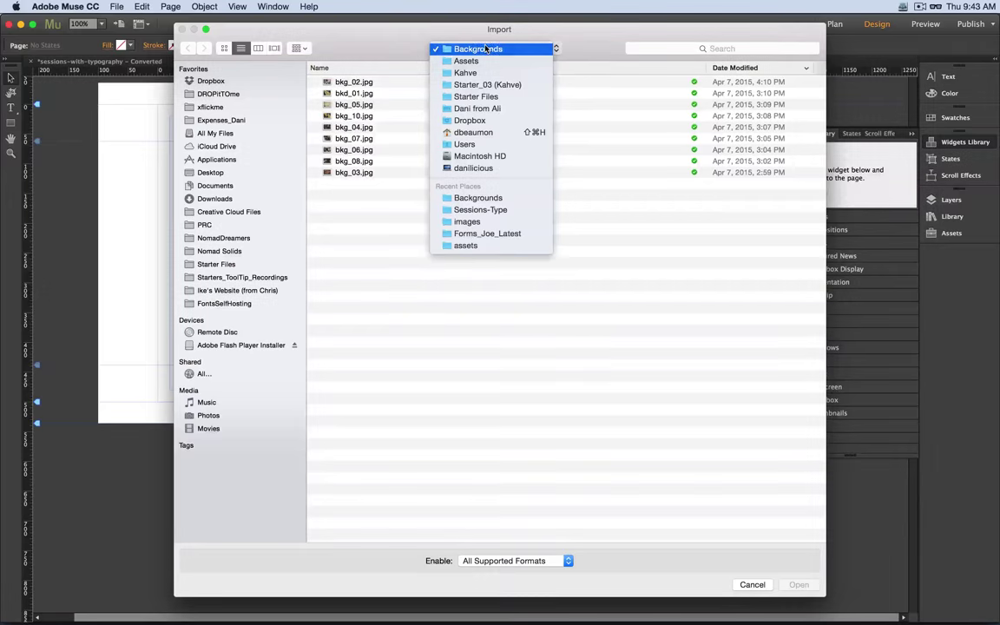
{"action": "left_click", "coordinate": [343, 40]}
{"action": "left_click", "coordinate": [237, 293]}
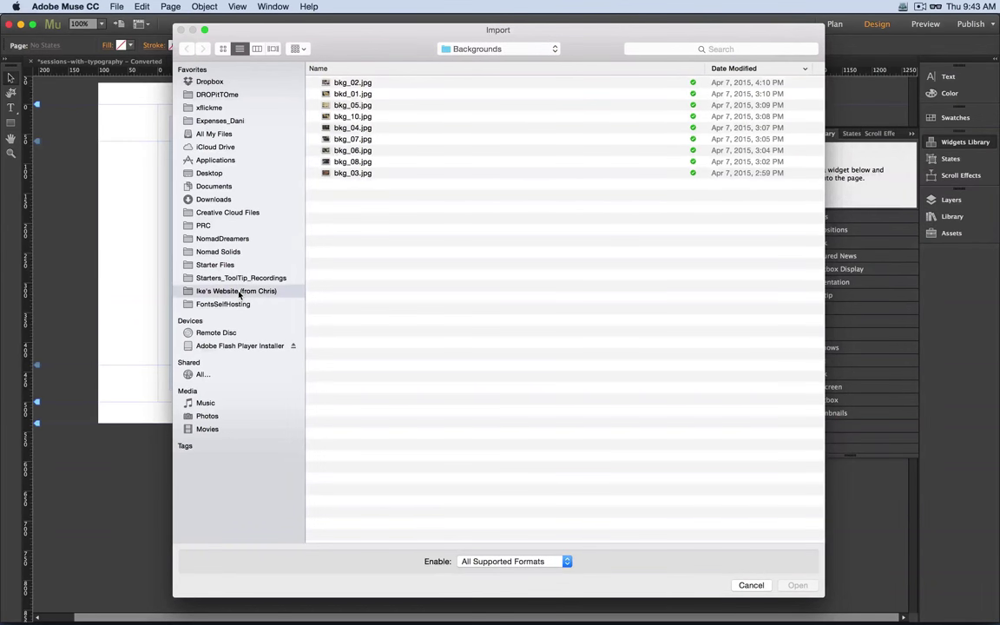
{"action": "left_click", "coordinate": [743, 51]}
{"action": "type", "text": "."}
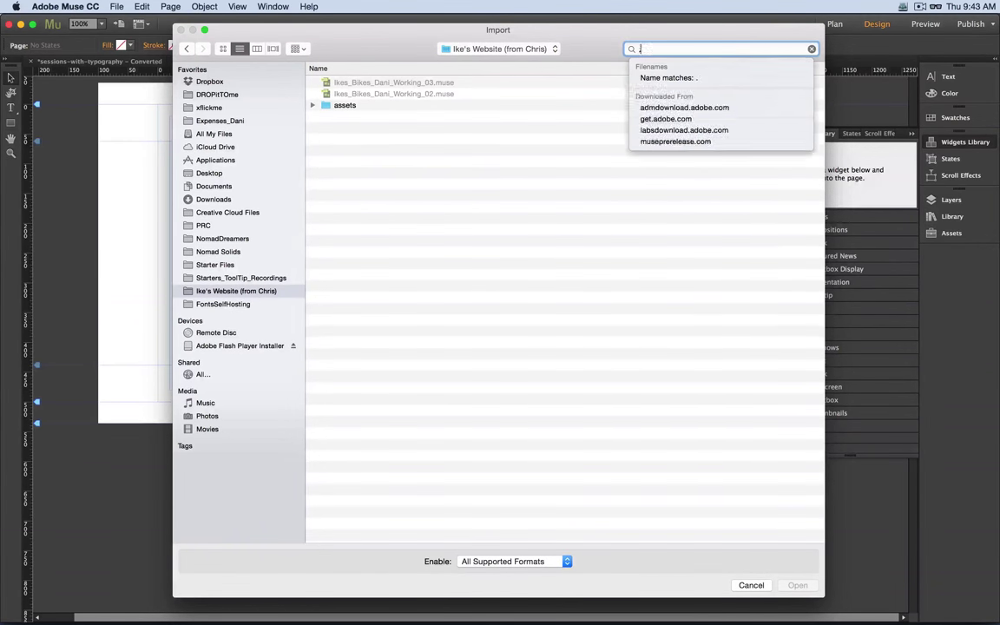
{"action": "type", "text": "svg"}
{"action": "key", "text": "Return"}
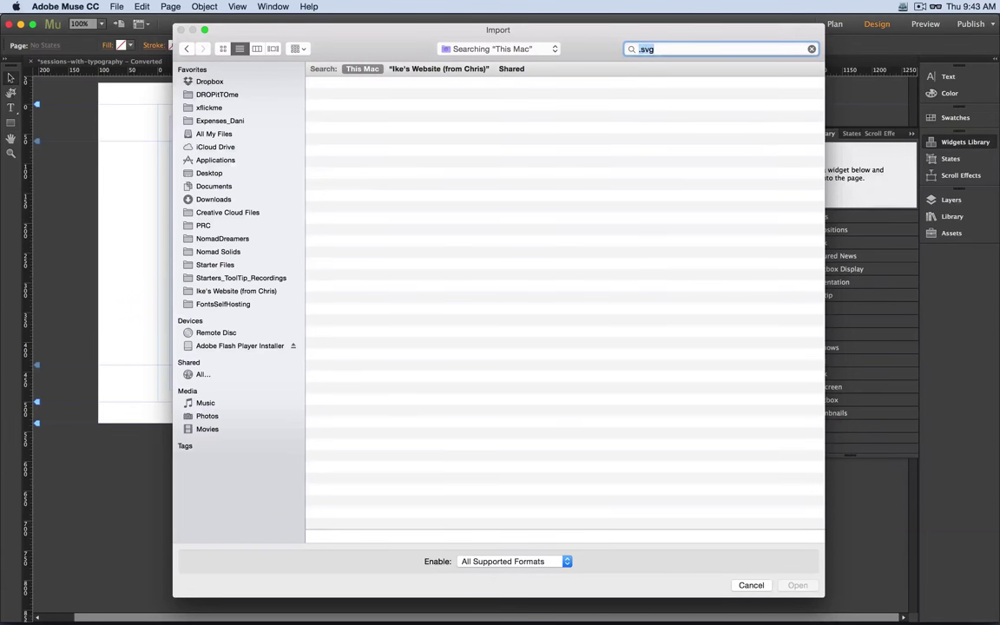
{"action": "left_click", "coordinate": [417, 69]}
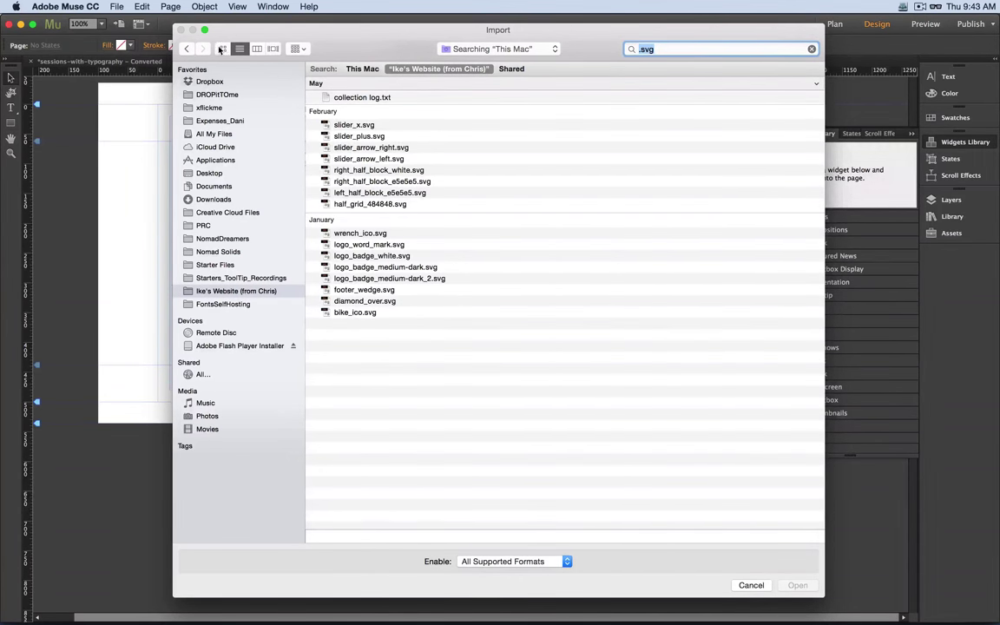
{"action": "key", "text": "super+1"}
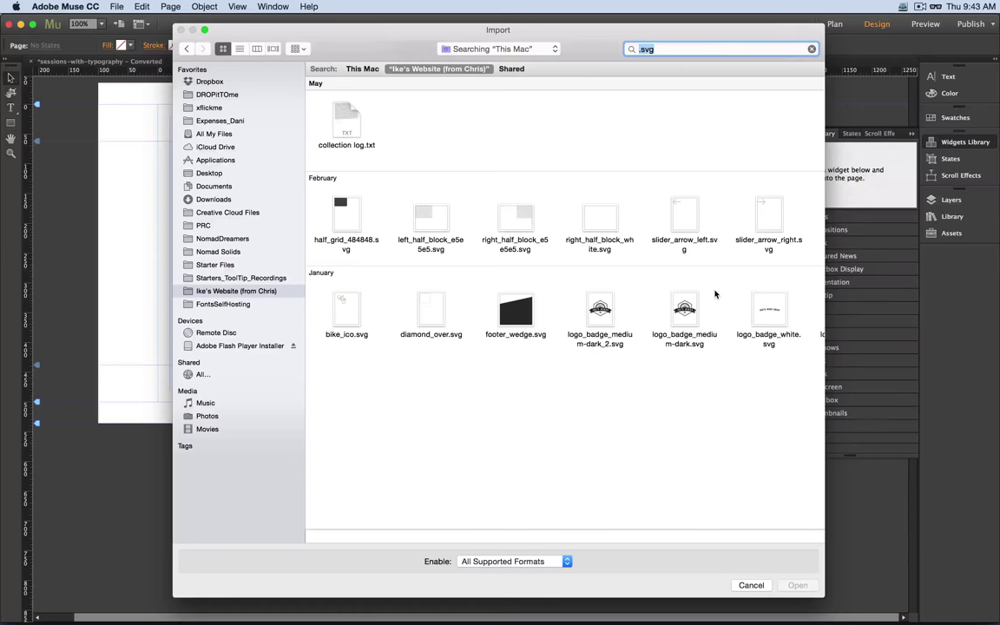
Import bike_ico.svg and place it about 245 by 245 px at about X 77, Y 90.
{"action": "left_click", "coordinate": [350, 310]}
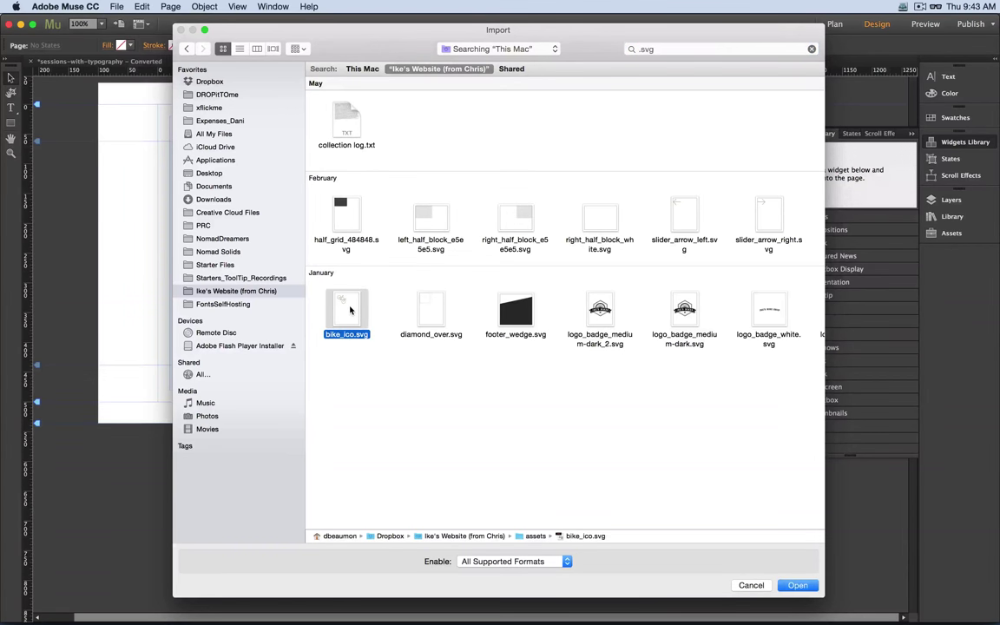
{"action": "key", "text": "Return"}
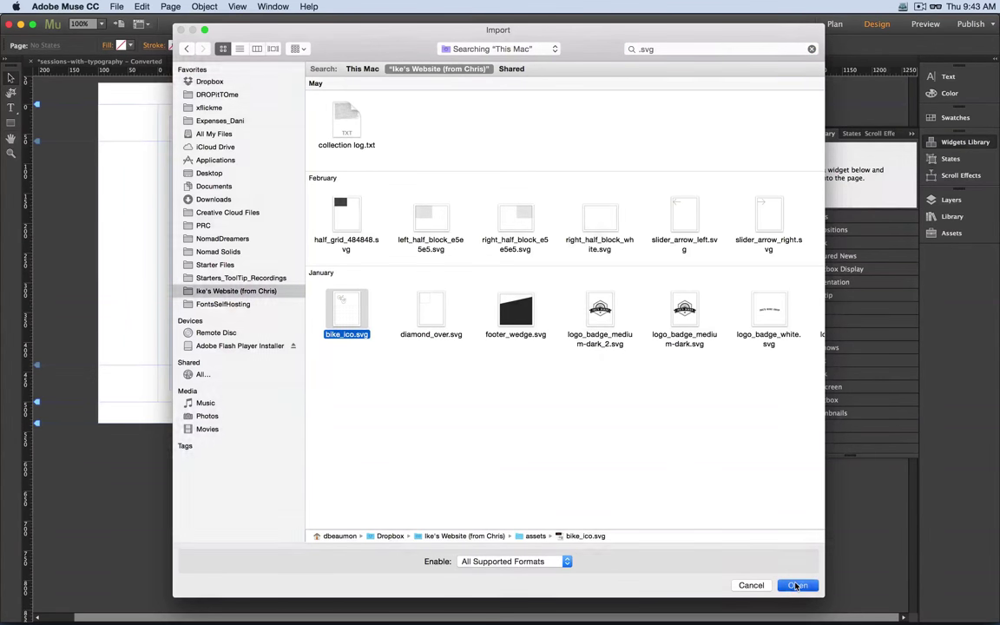
{"action": "left_click_drag", "start_coordinate": [202, 157], "coordinate": [350, 303]}
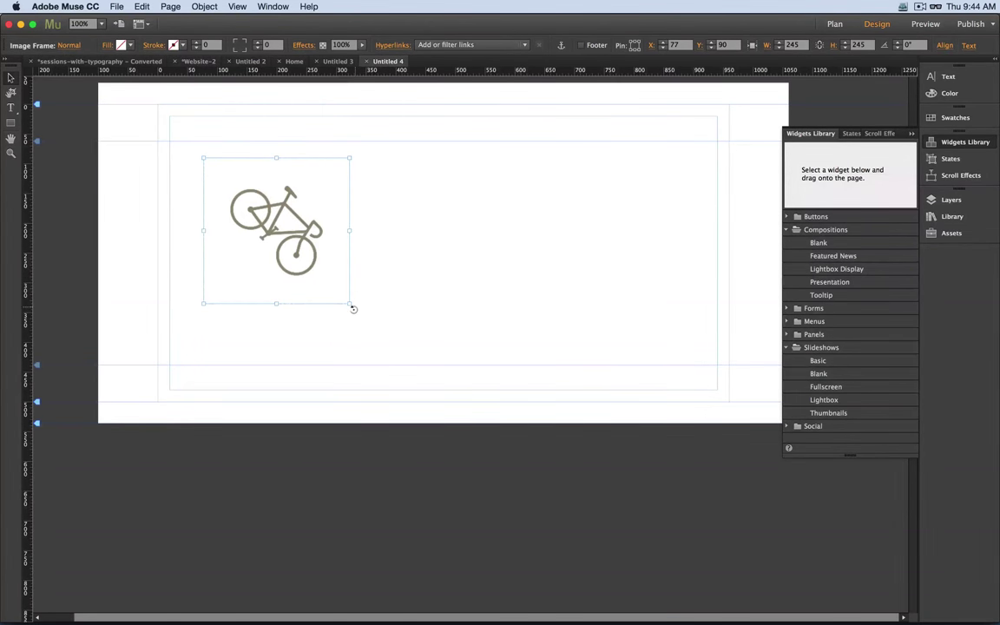
Rotate the bicycle image 45° so it stands level and move it to about X -54, Y 186.
{"action": "left_click_drag", "start_coordinate": [353, 309], "coordinate": [391, 226]}
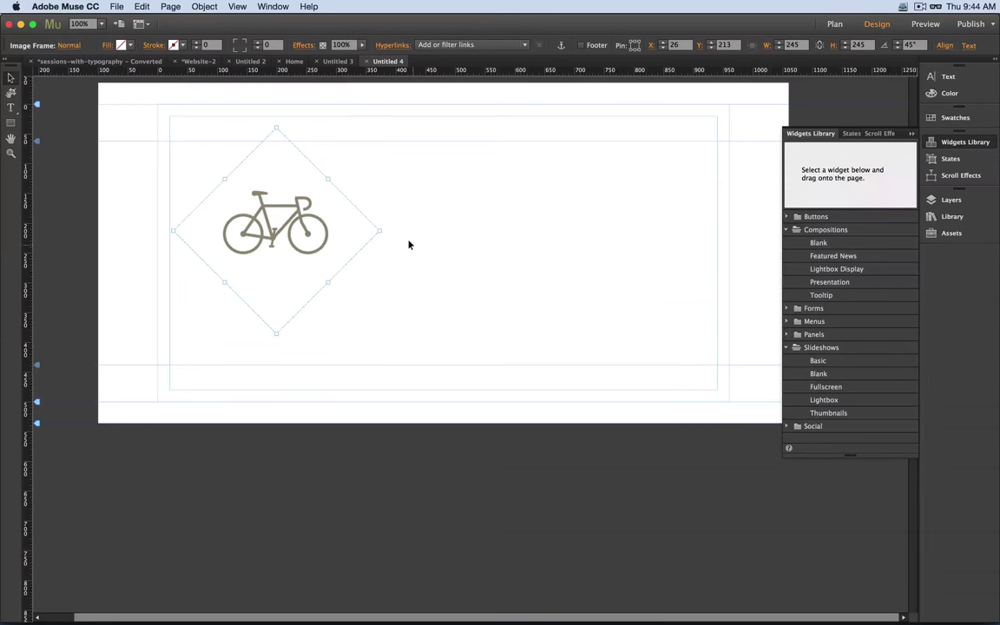
{"action": "left_click", "coordinate": [408, 242]}
{"action": "left_click_drag", "start_coordinate": [271, 242], "coordinate": [224, 227]}
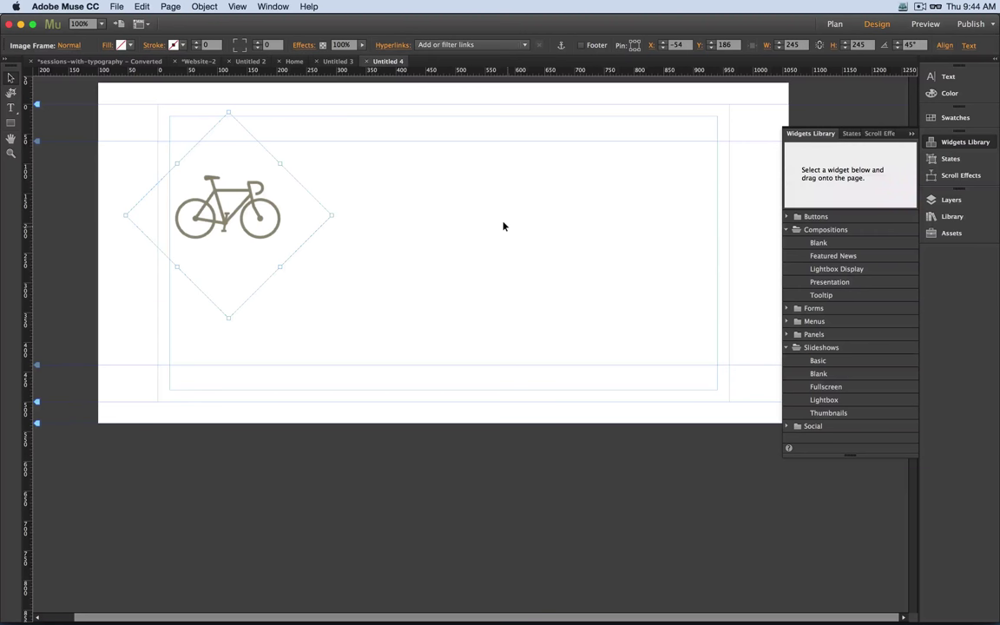
Open the tan swatch's options to look up its hex colour value, and close them without changing the swatch.
{"action": "left_click", "coordinate": [955, 117]}
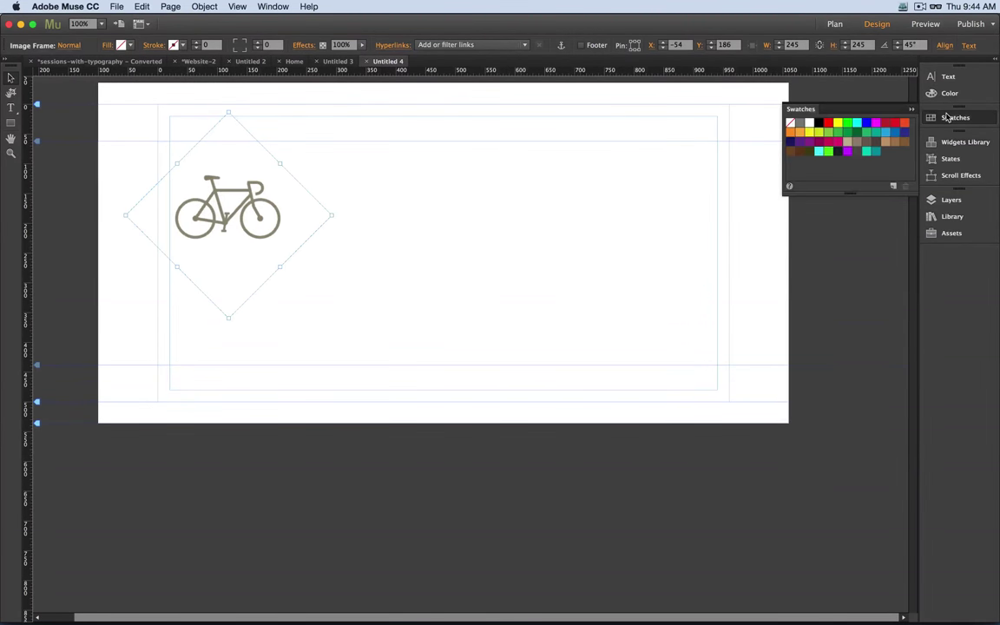
{"action": "right_click", "coordinate": [884, 150]}
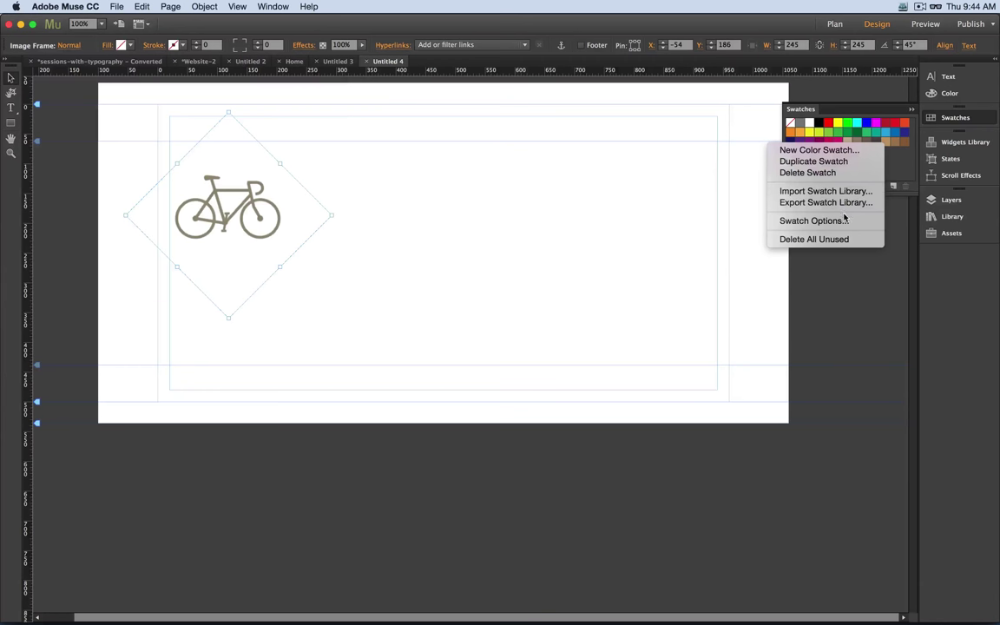
{"action": "left_click", "coordinate": [799, 220]}
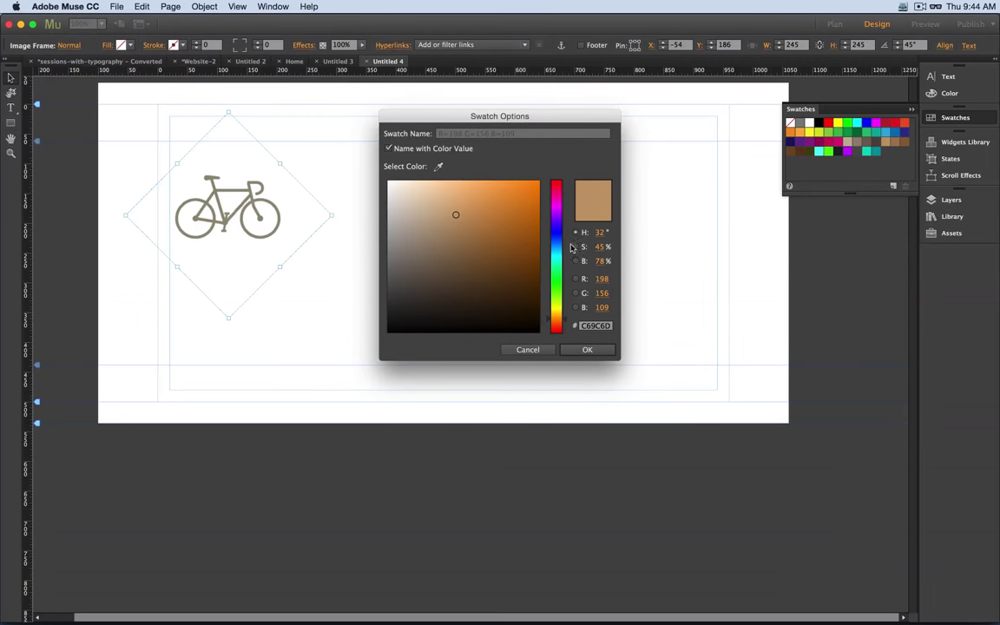
{"action": "left_click", "coordinate": [594, 326]}
{"action": "left_click", "coordinate": [528, 351]}
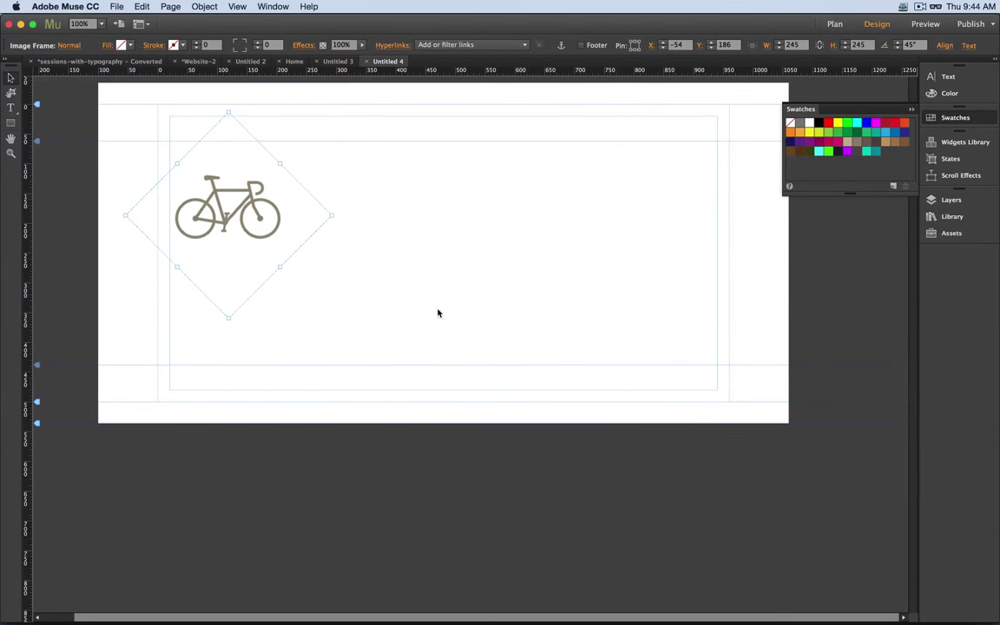
Start importing a file and search the Documents folder for "helveticon".
{"action": "key", "text": "super+d"}
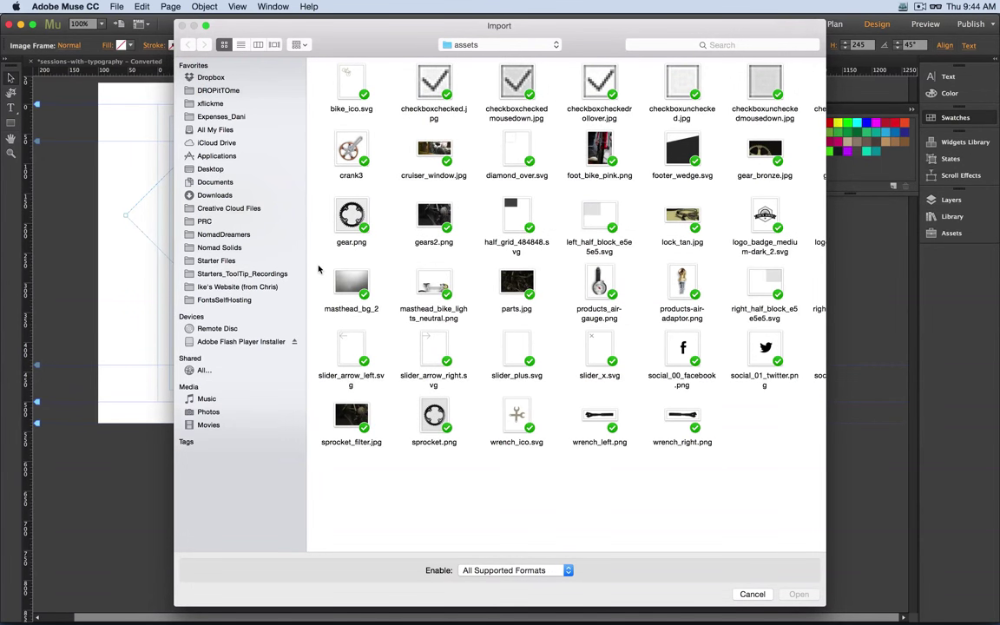
{"action": "left_click", "coordinate": [222, 183]}
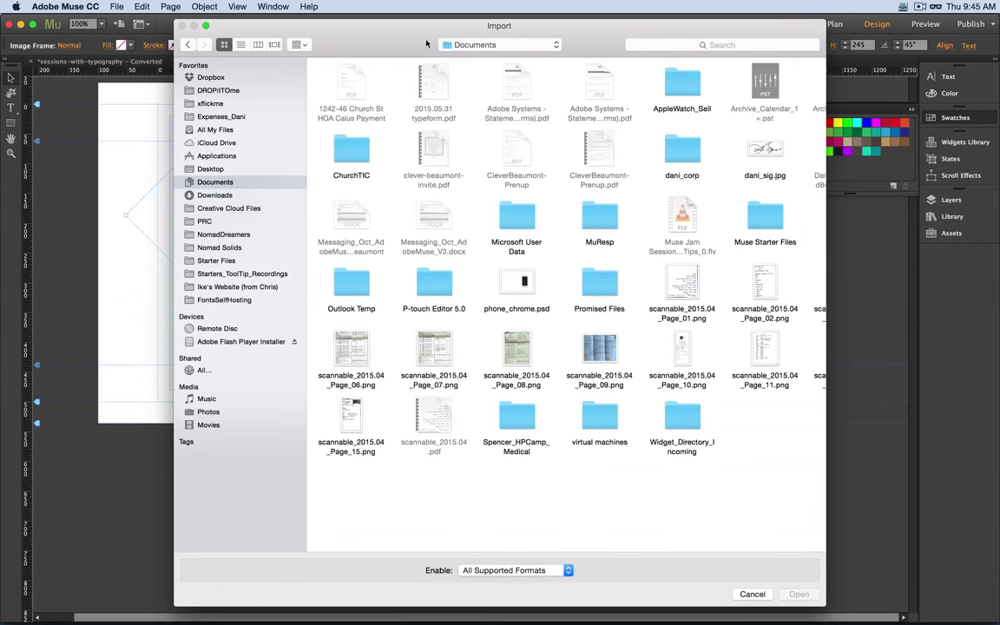
{"action": "left_click", "coordinate": [652, 46]}
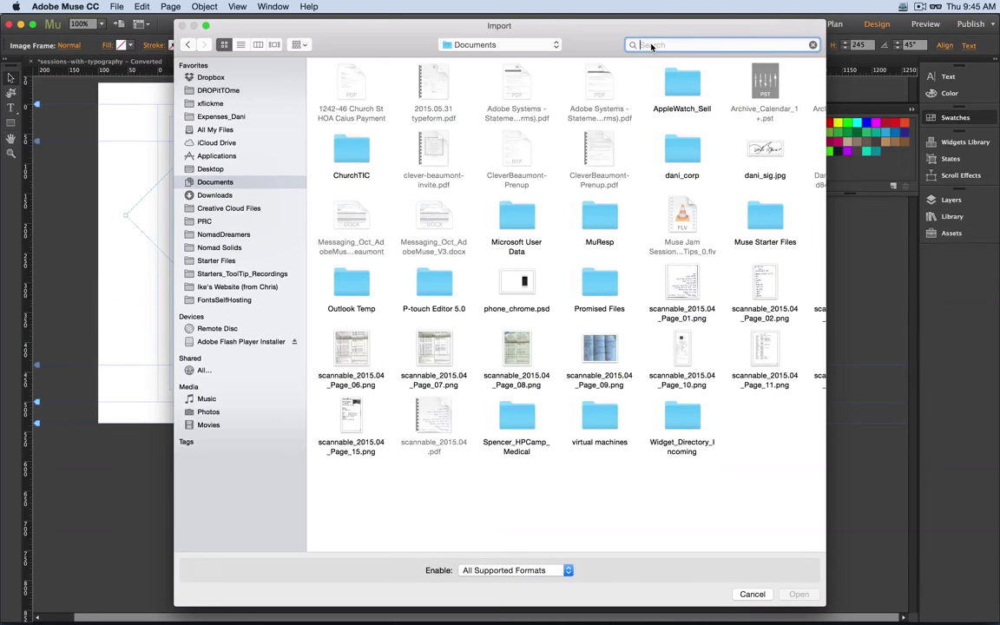
{"action": "type", "text": "helveti"}
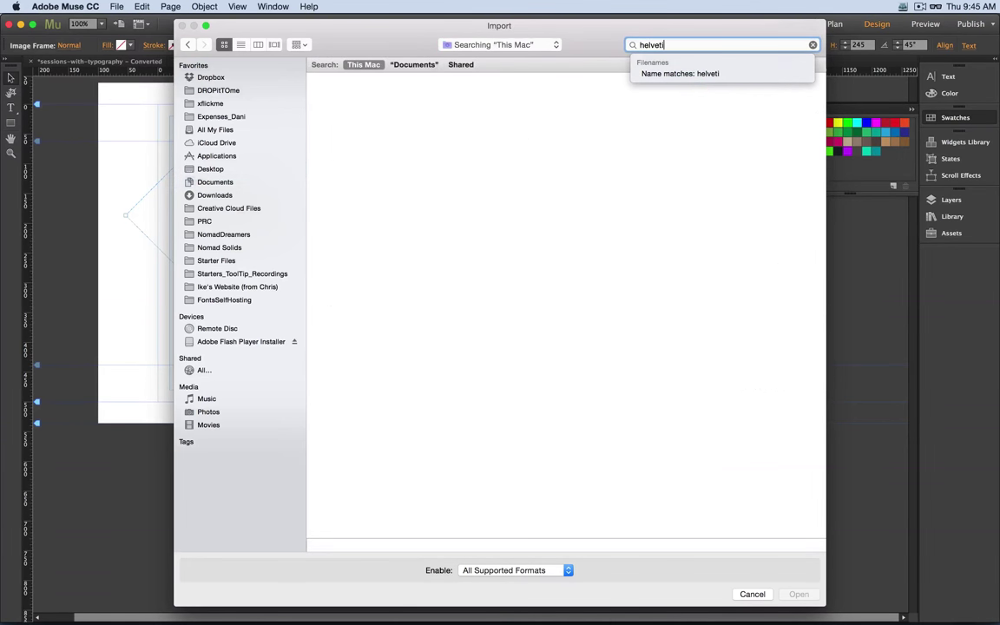
{"action": "type", "text": "con"}
{"action": "key", "text": "Return"}
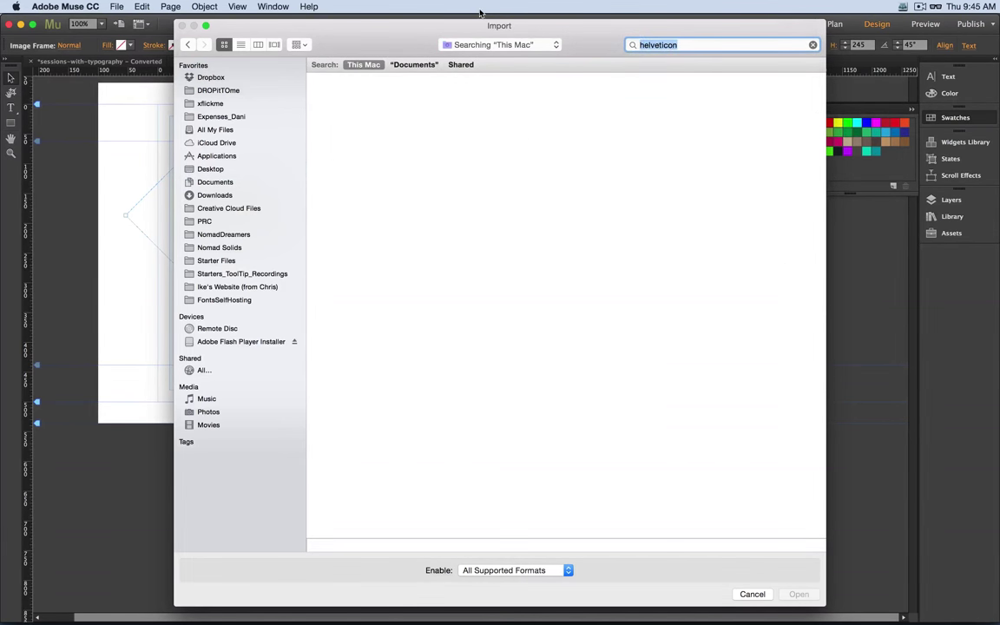
{"action": "left_click", "coordinate": [415, 65]}
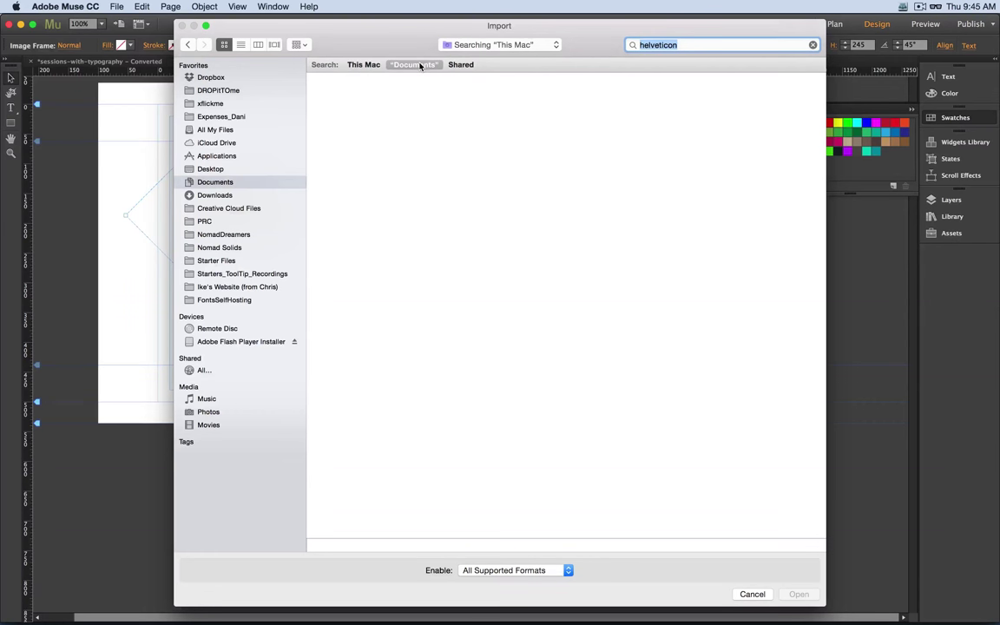
Shorten the search term to "helvetic", widen the search to This Mac and look through the results as a list.
{"action": "left_click", "coordinate": [687, 45]}
{"action": "key", "text": "BackSpace"}
{"action": "key", "text": "BackSpace"}
{"action": "key", "text": "BackSpace"}
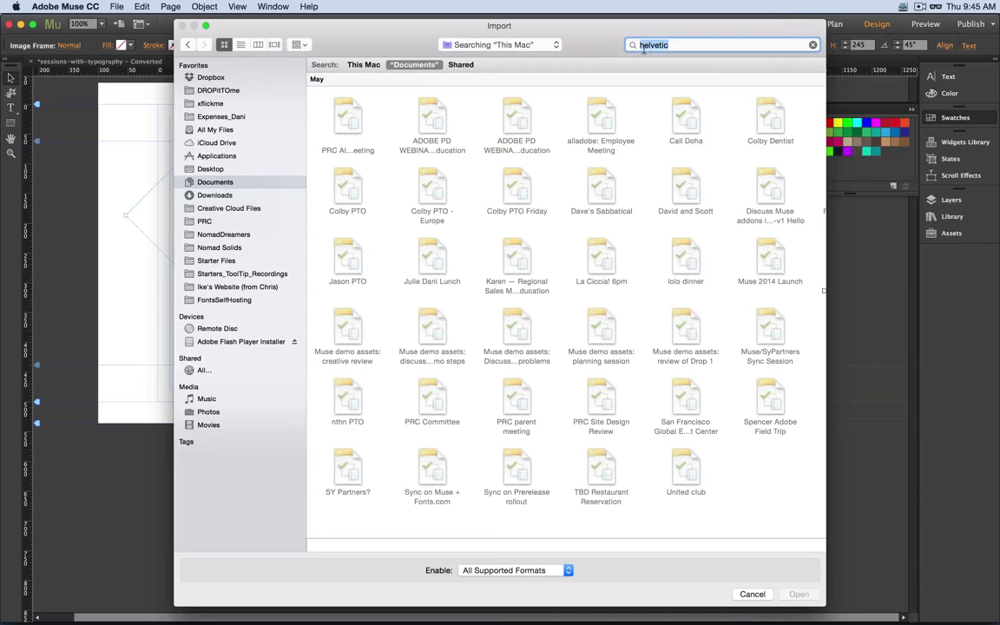
{"action": "left_click", "coordinate": [364, 65]}
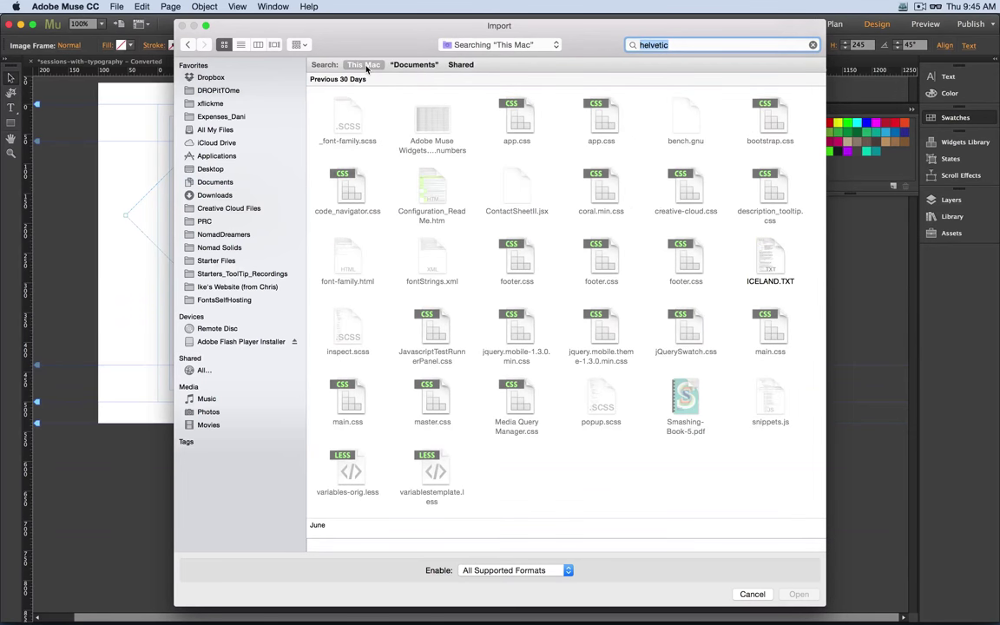
{"action": "left_click", "coordinate": [240, 44]}
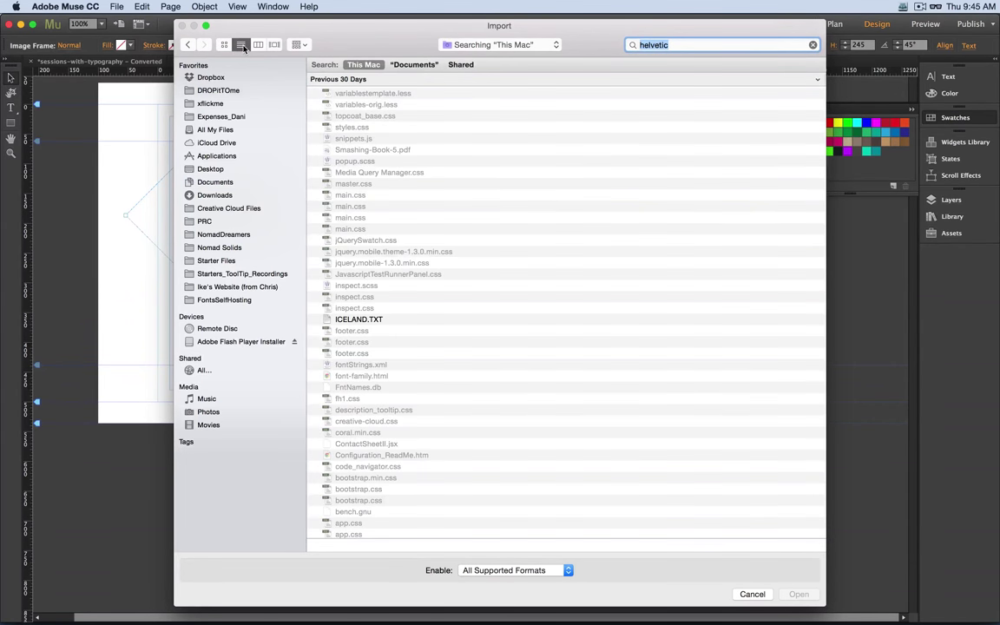
{"action": "scroll", "coordinate": [527, 351], "scroll_direction": "down", "scroll_amount": 10}
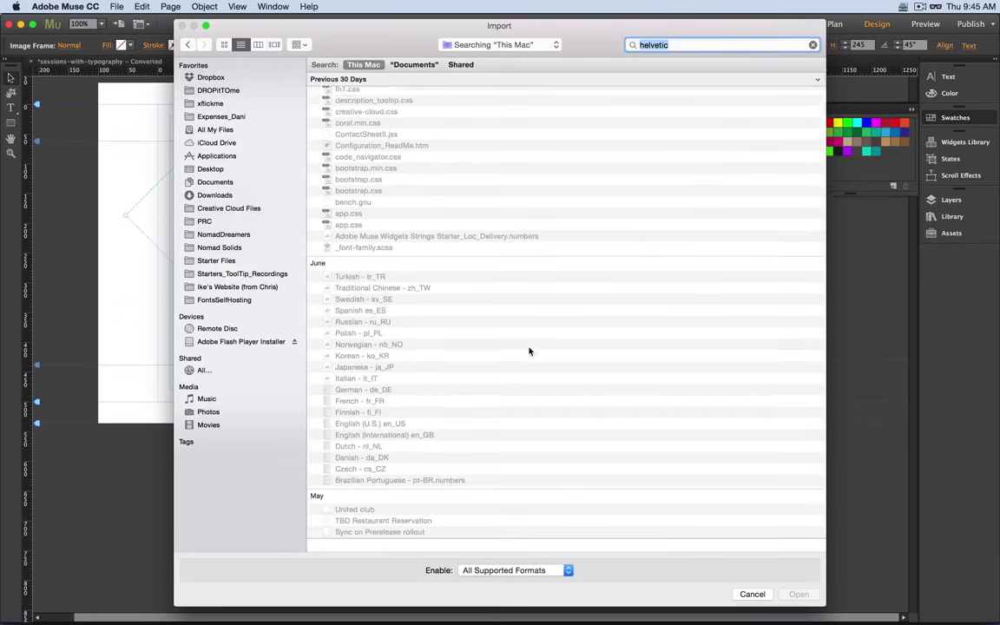
Go to the FontsSelfHosting folder and search only that folder for ".png".
{"action": "left_click", "coordinate": [233, 299]}
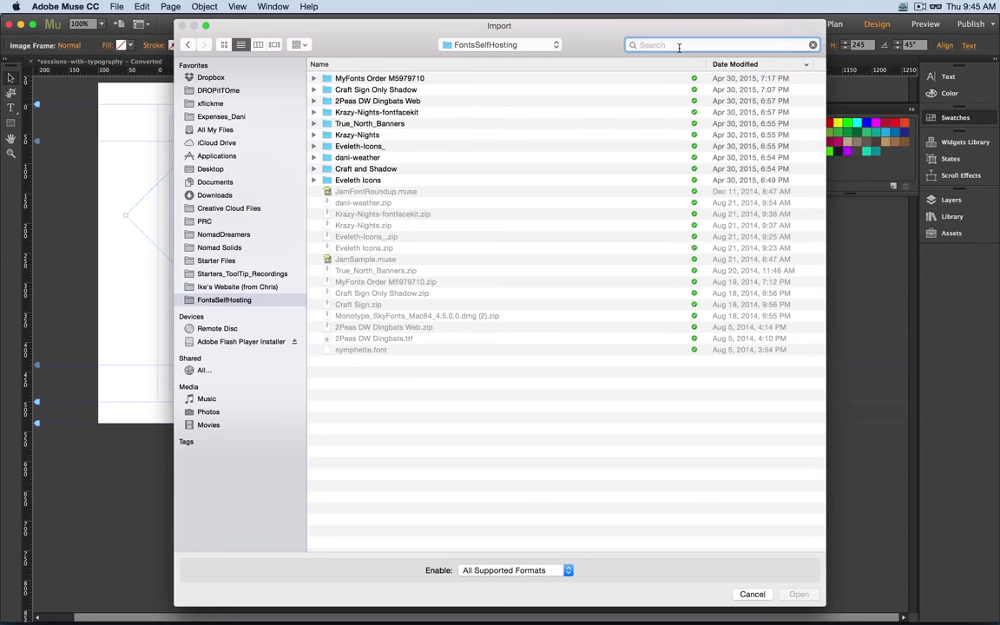
{"action": "type", "text": ".png"}
{"action": "key", "text": "Return"}
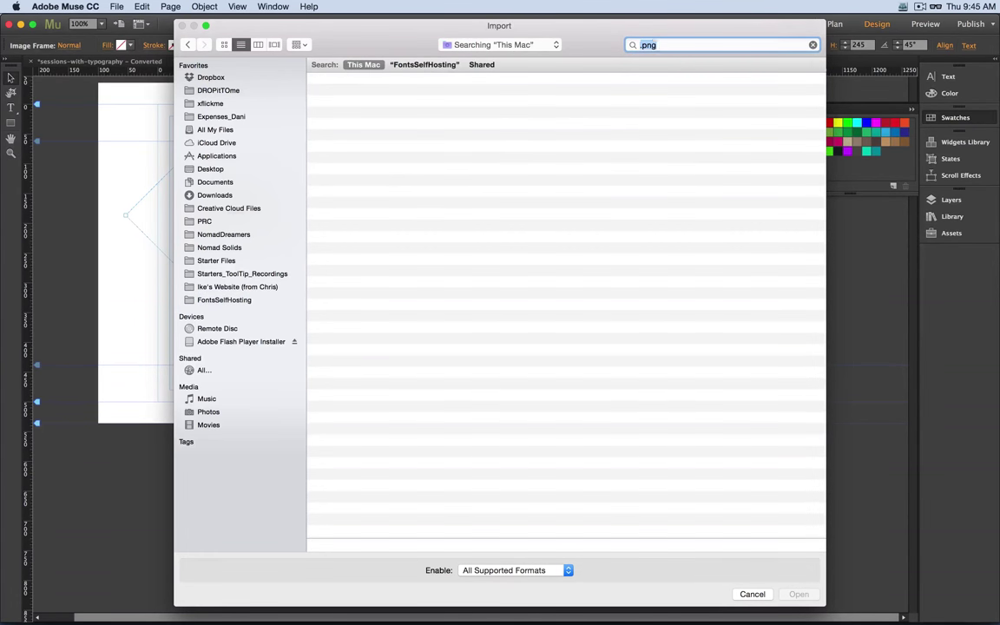
{"action": "left_click", "coordinate": [429, 65]}
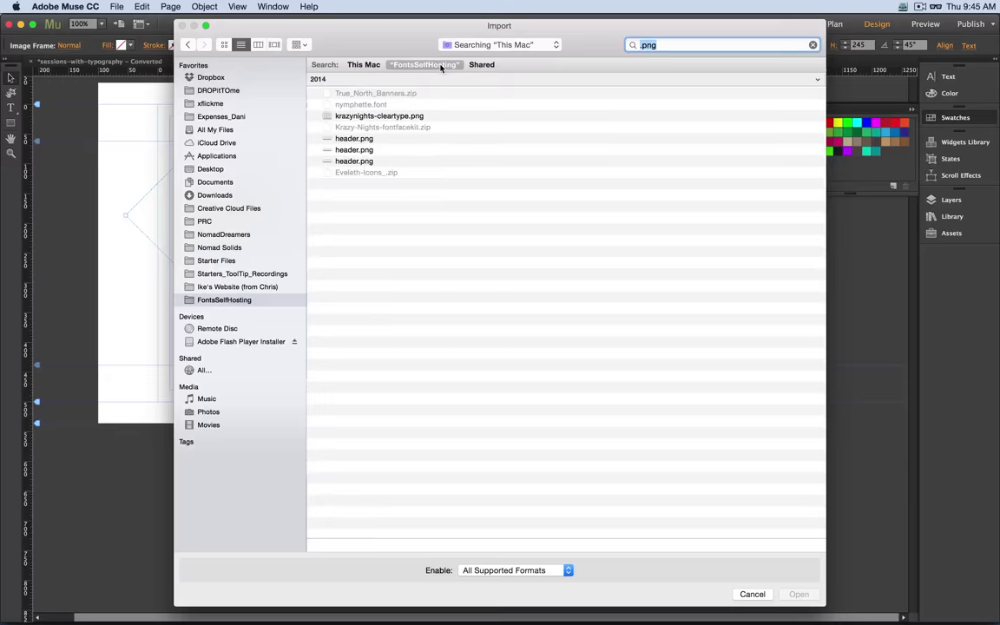
Preview krazynights-cleartype.png and the header.png from the True_North_Banners folder.
{"action": "left_click", "coordinate": [413, 115]}
{"action": "key", "text": "space"}
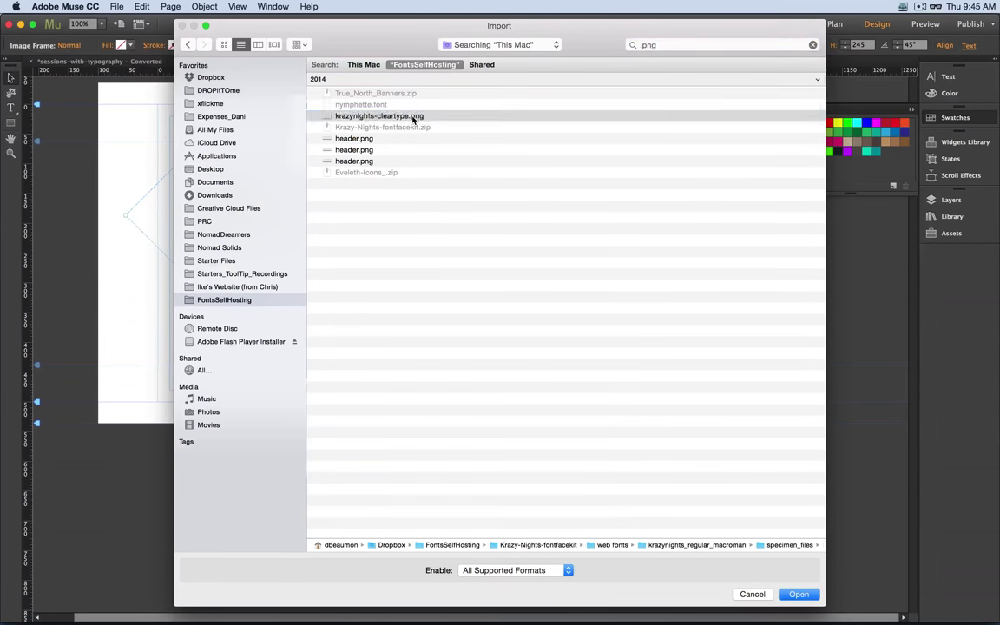
{"action": "key", "text": "space"}
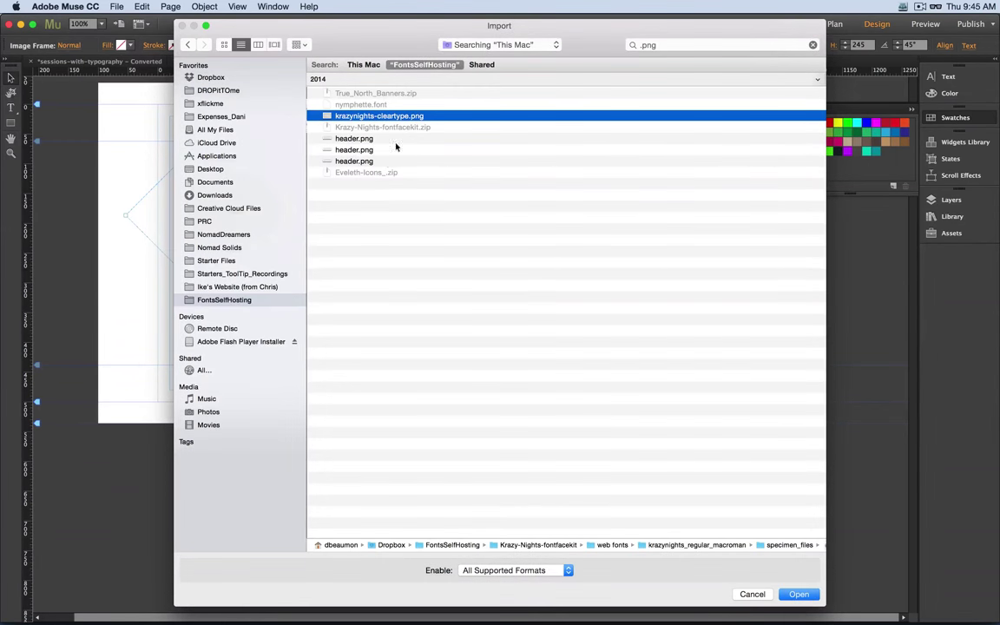
{"action": "left_click", "coordinate": [366, 161]}
{"action": "key", "text": "space"}
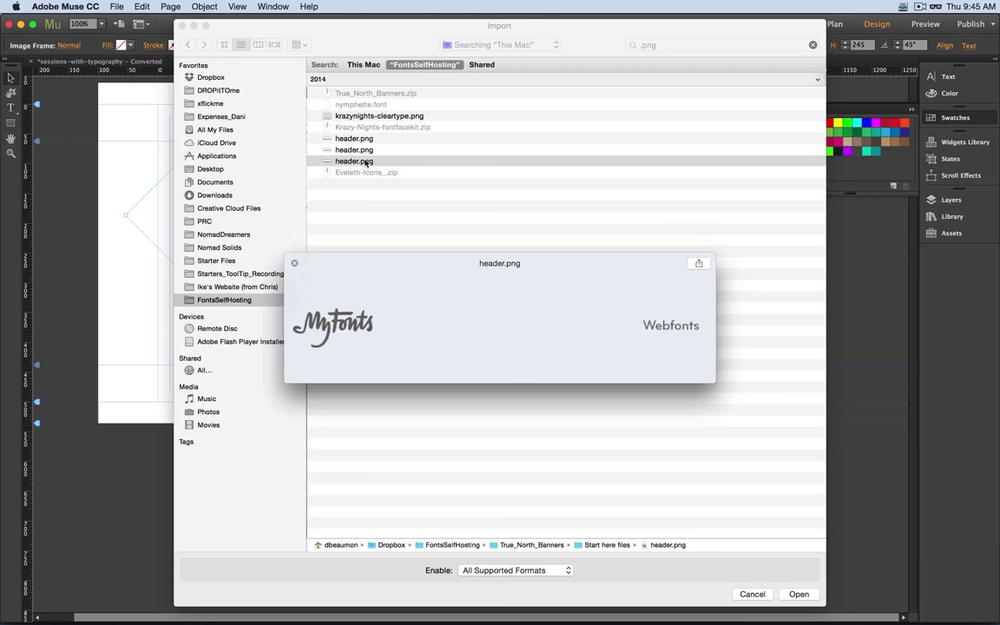
{"action": "key", "text": "space"}
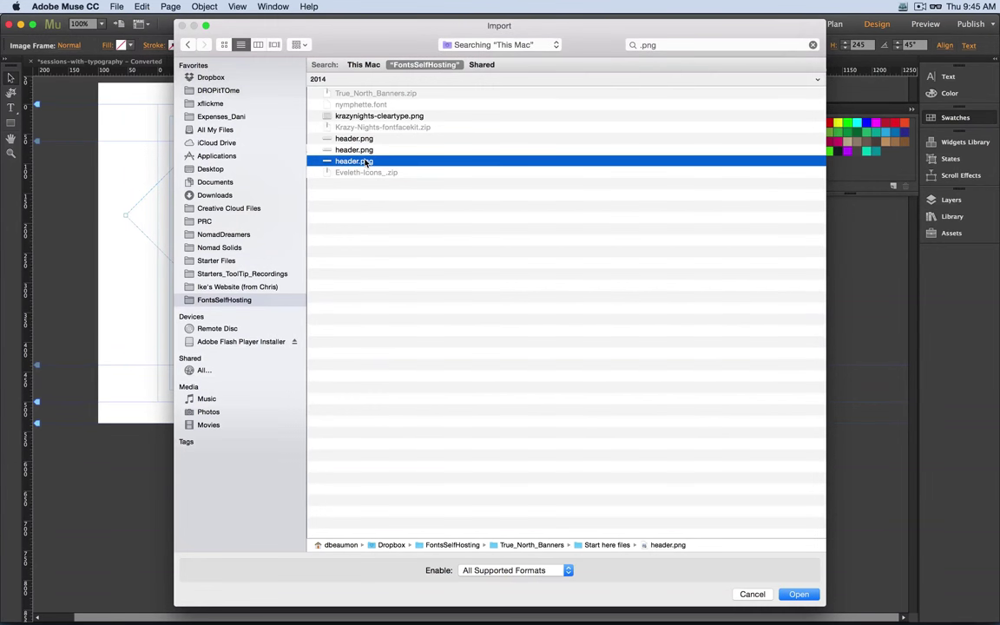
Import the previewed header.png and crop it to the MyFonts logo, about 158 by 66 px at about X 309, Y 96.
{"action": "double_click", "coordinate": [366, 161]}
{"action": "left_click", "coordinate": [360, 157]}
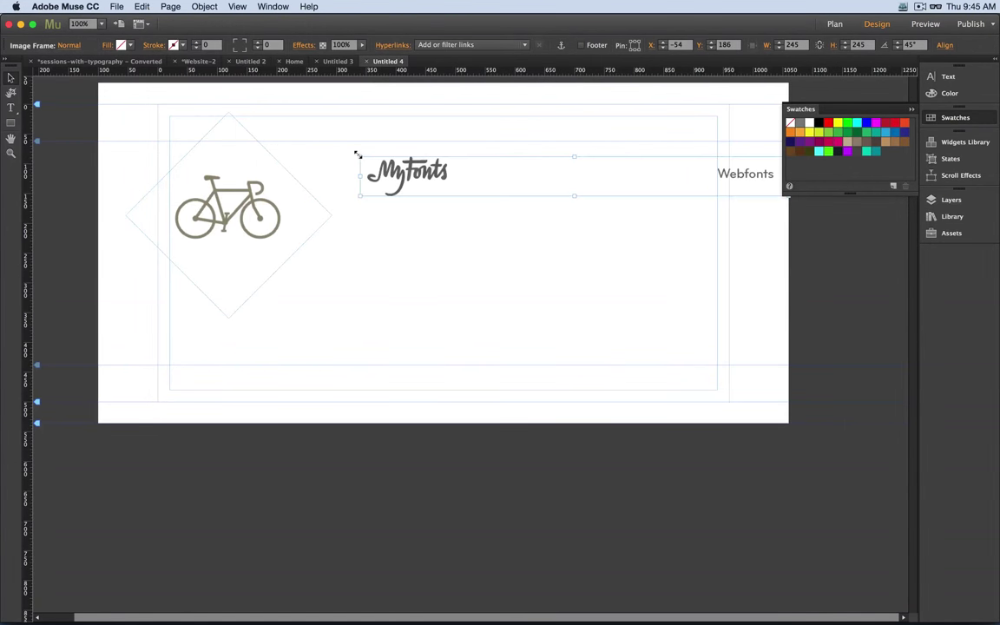
{"action": "left_click_drag", "start_coordinate": [427, 194], "coordinate": [330, 340]}
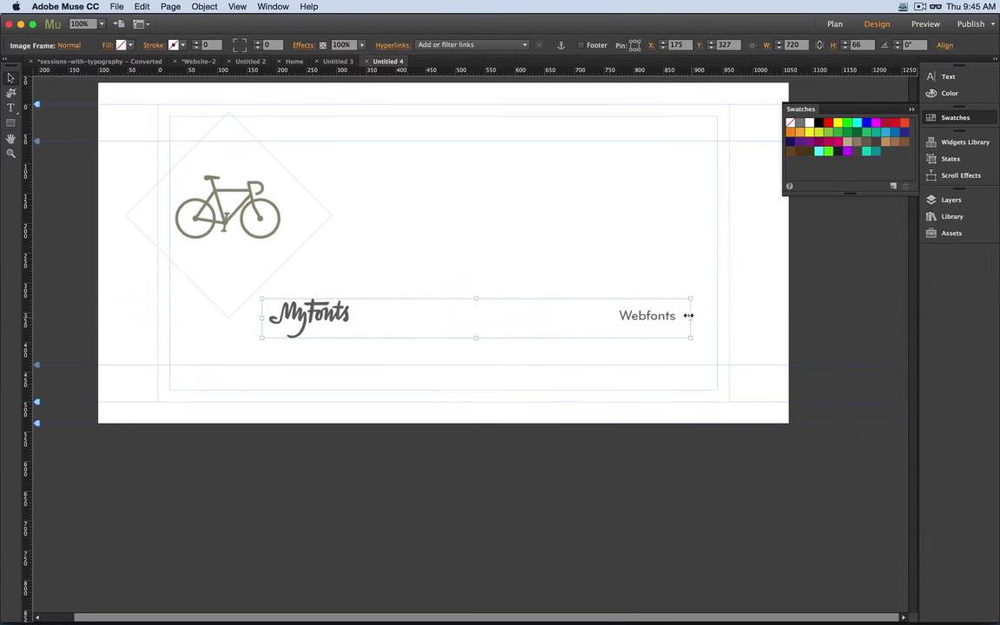
{"action": "left_click_drag", "start_coordinate": [691, 317], "coordinate": [391, 167]}
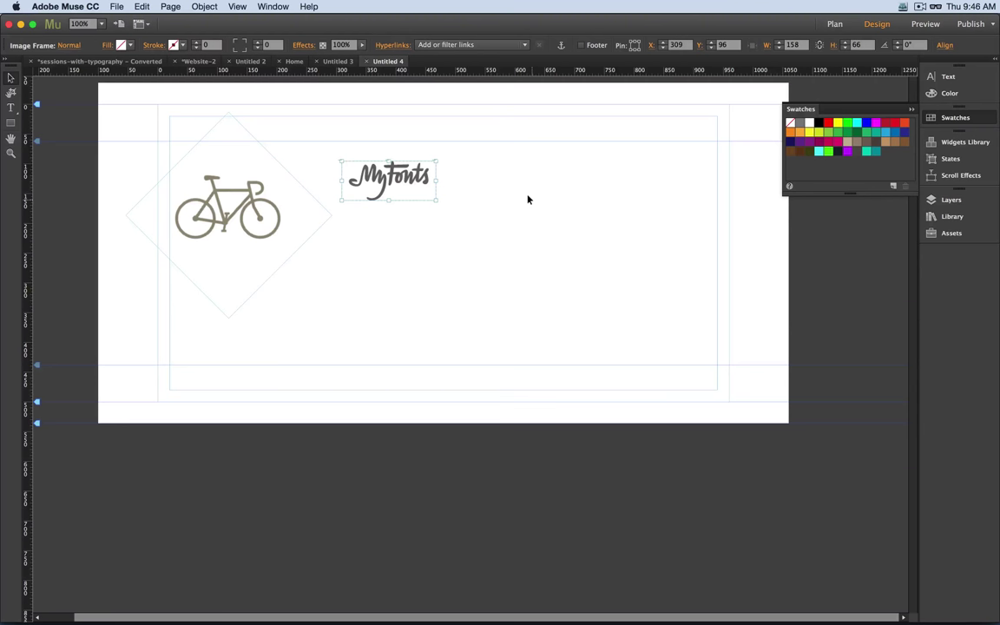
Try a dark green fill on the bicycle SVG's frame, and replace it with the turquoise swatch.
{"action": "left_click", "coordinate": [226, 217]}
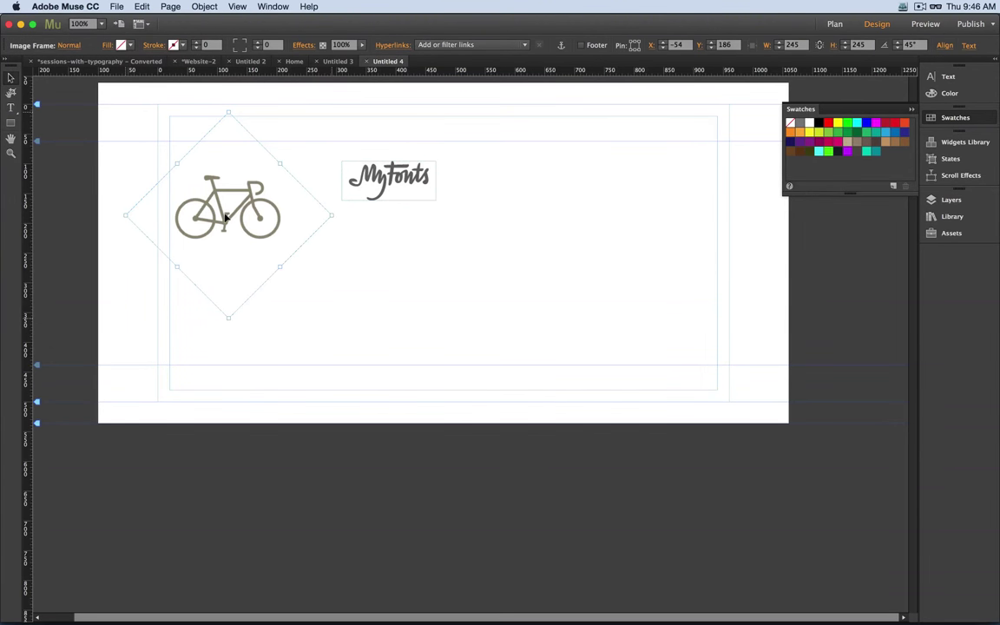
{"action": "left_click", "coordinate": [858, 134]}
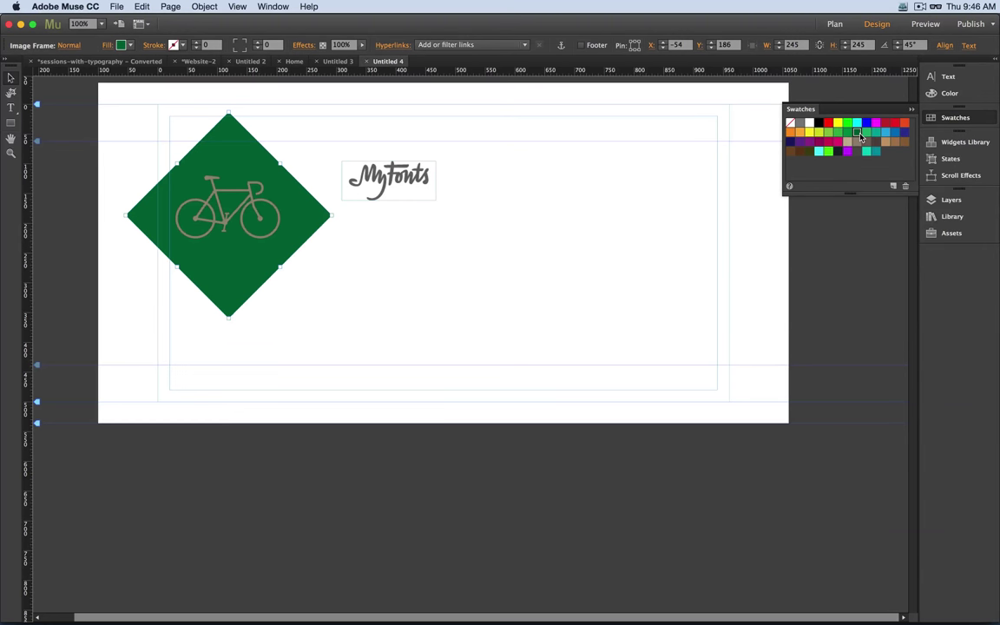
{"action": "left_click", "coordinate": [867, 153]}
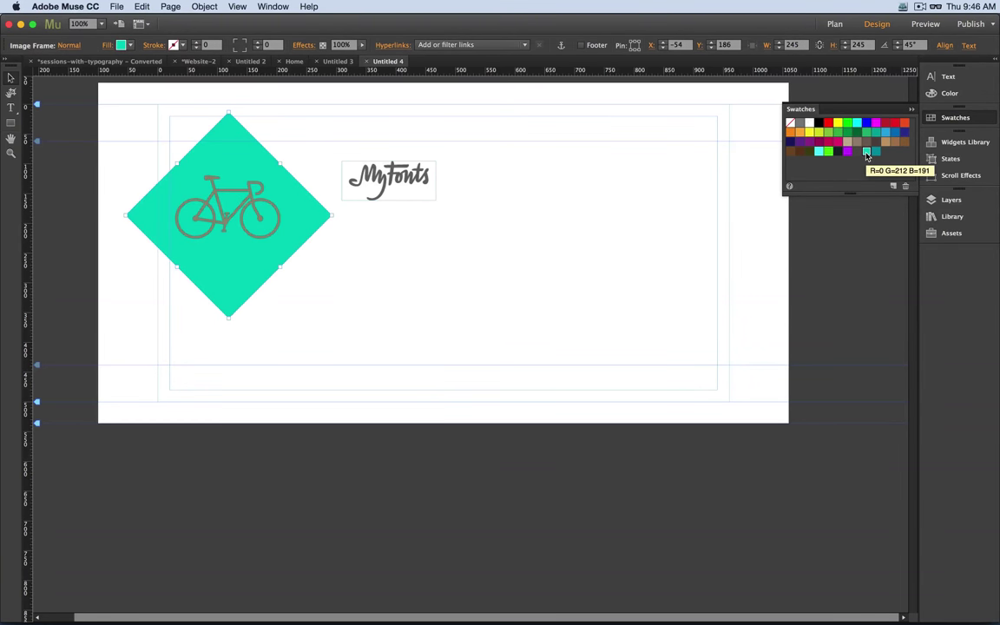
{"action": "left_click", "coordinate": [642, 259]}
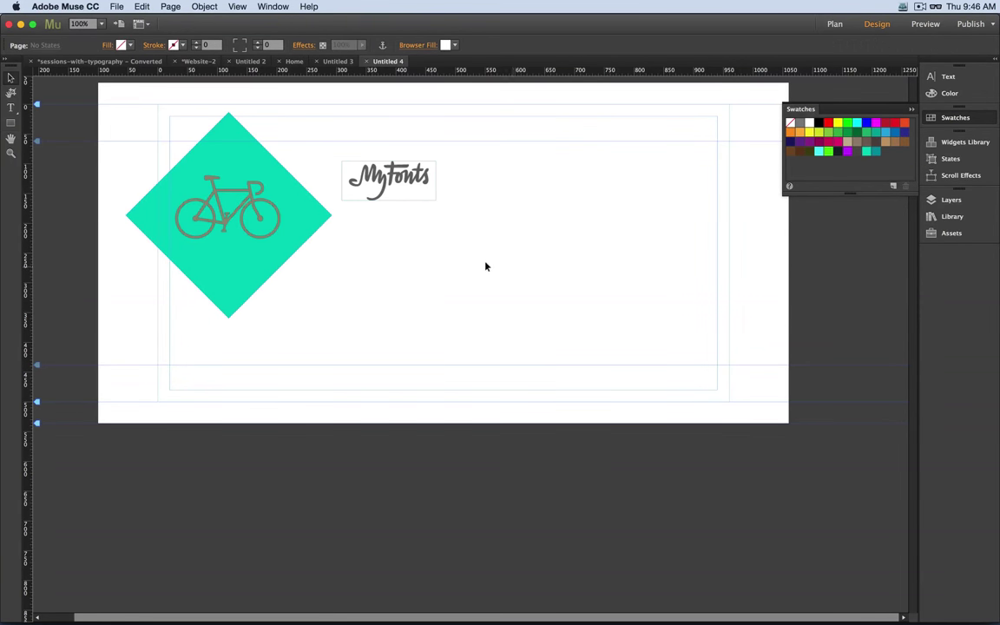
Turn on the Glow effect for the MyFonts logo image and set the glow colour to turquoise.
{"action": "left_click", "coordinate": [349, 167]}
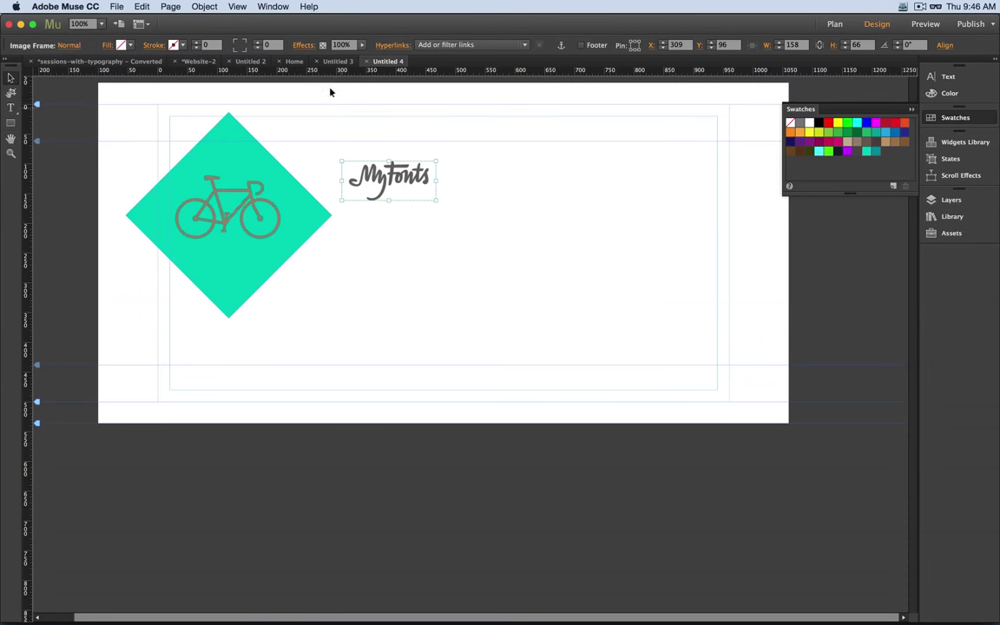
{"action": "left_click", "coordinate": [304, 45]}
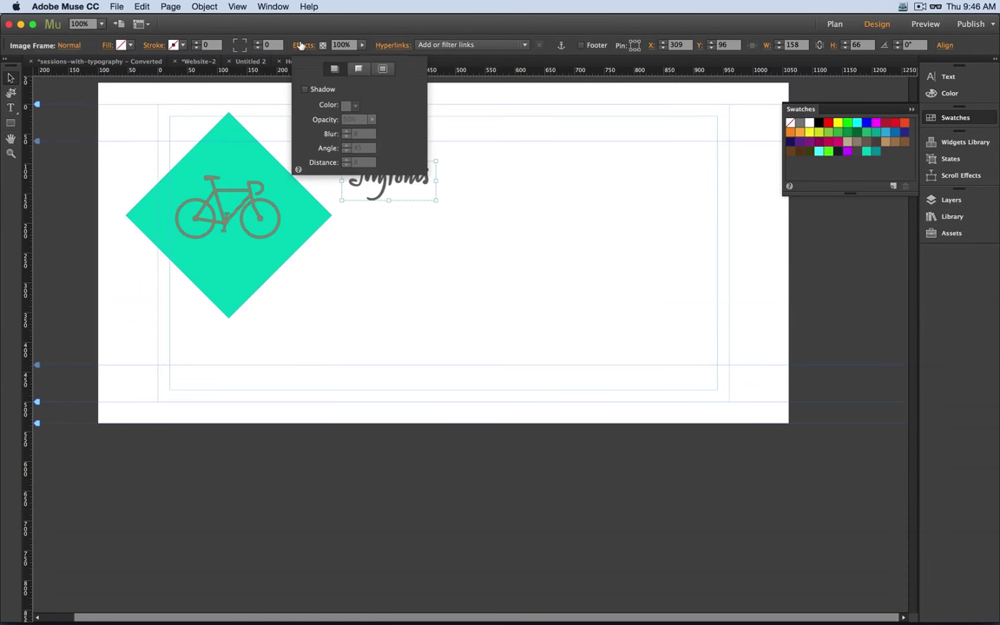
{"action": "left_click", "coordinate": [383, 69]}
{"action": "left_click", "coordinate": [306, 89]}
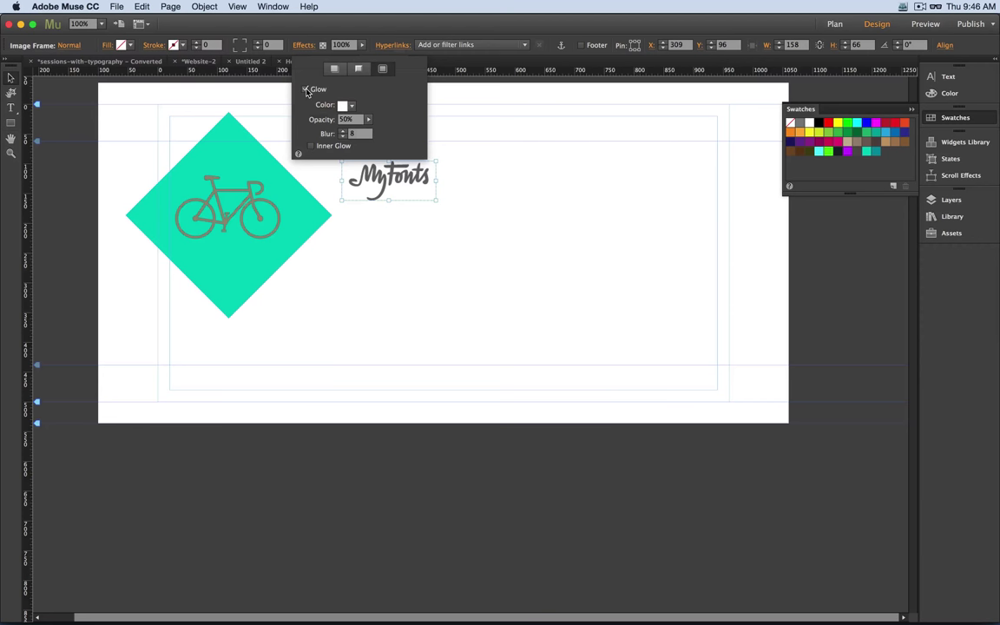
{"action": "left_click", "coordinate": [352, 105]}
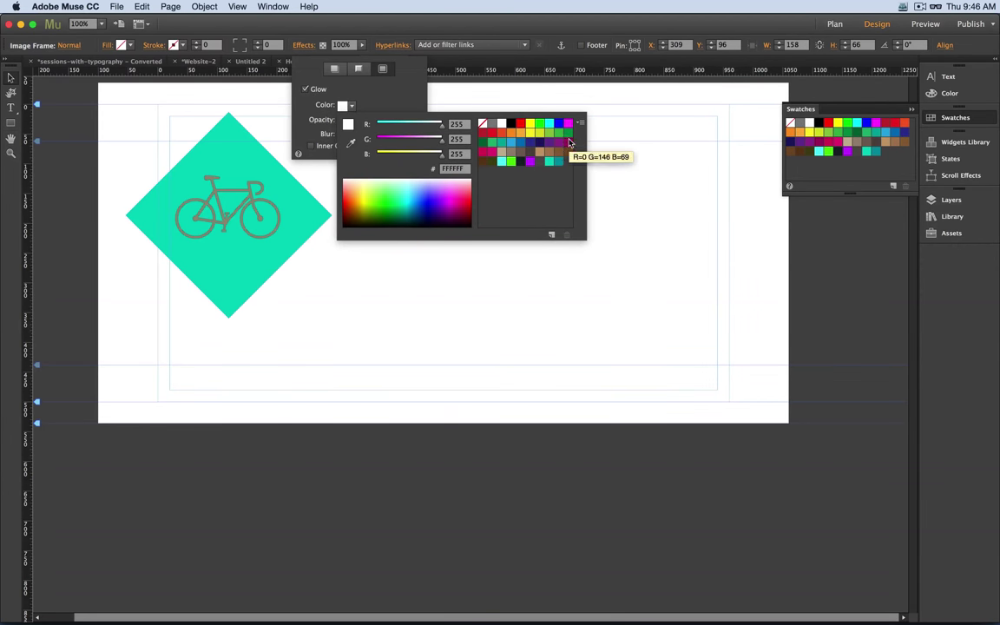
{"action": "left_click", "coordinate": [549, 161]}
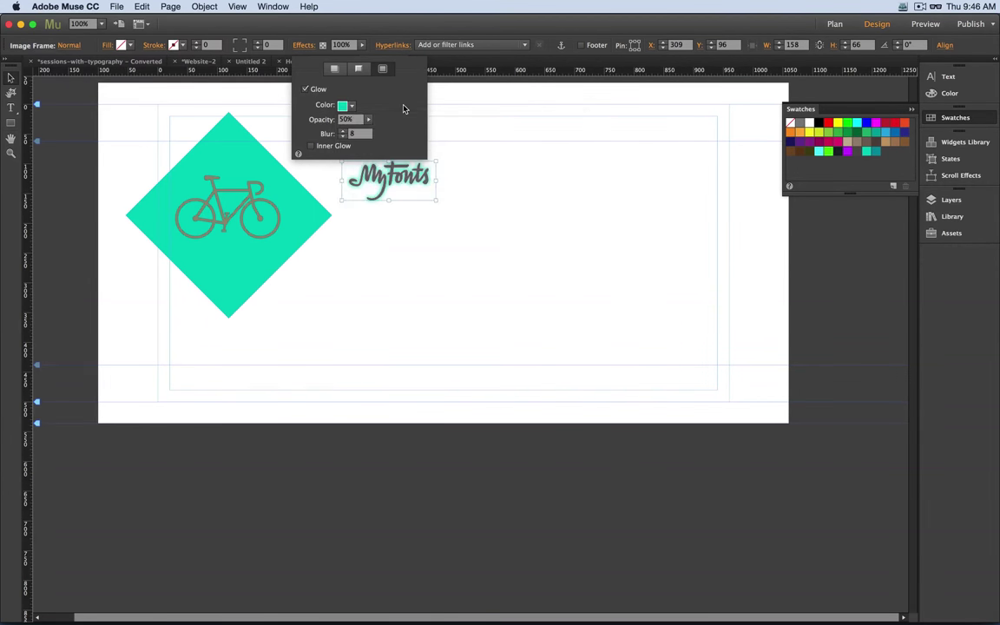
Set the MyFonts logo's glow opacity to 100% and its blur to 250.
{"action": "left_click", "coordinate": [350, 122]}
{"action": "type", "text": "100"}
{"action": "key", "text": "Tab"}
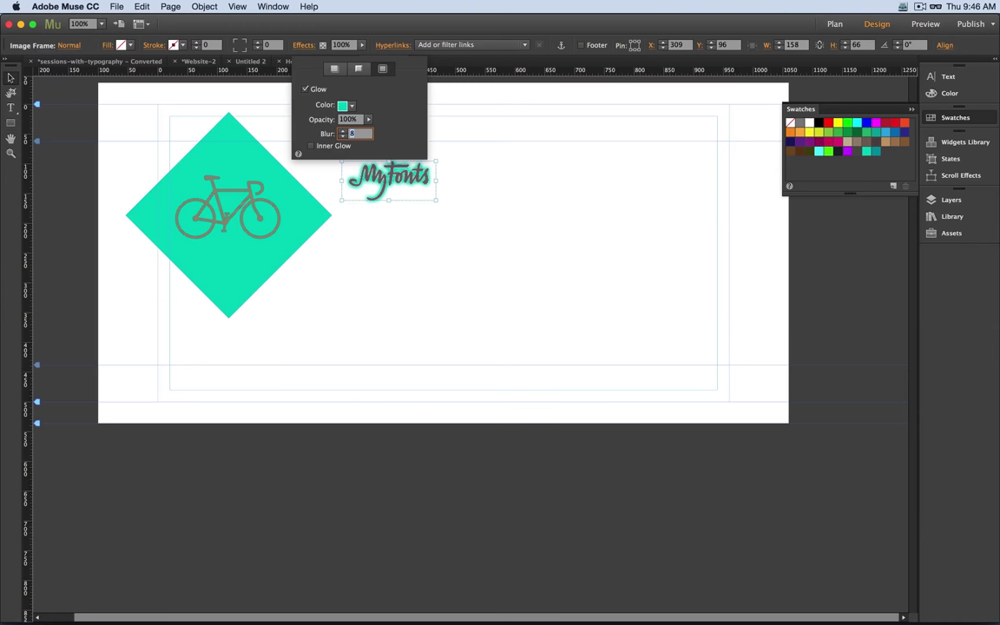
{"action": "type", "text": "250"}
{"action": "key", "text": "Return"}
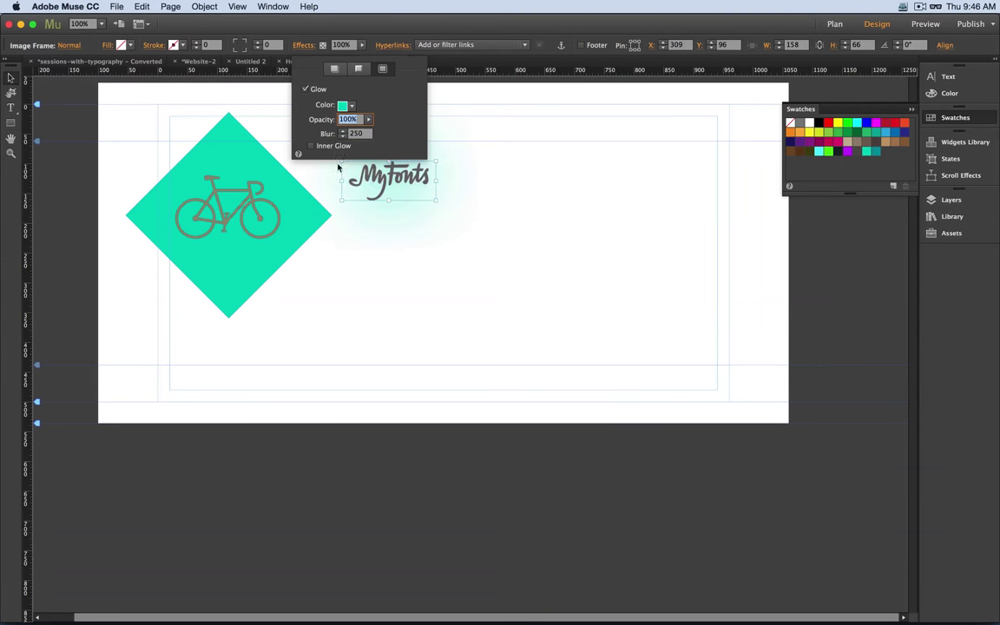
Turn on Inner Glow for the MyFonts logo and scale the logo down to about 88 by 37 px at about X 311, Y 25.
{"action": "left_click", "coordinate": [312, 147]}
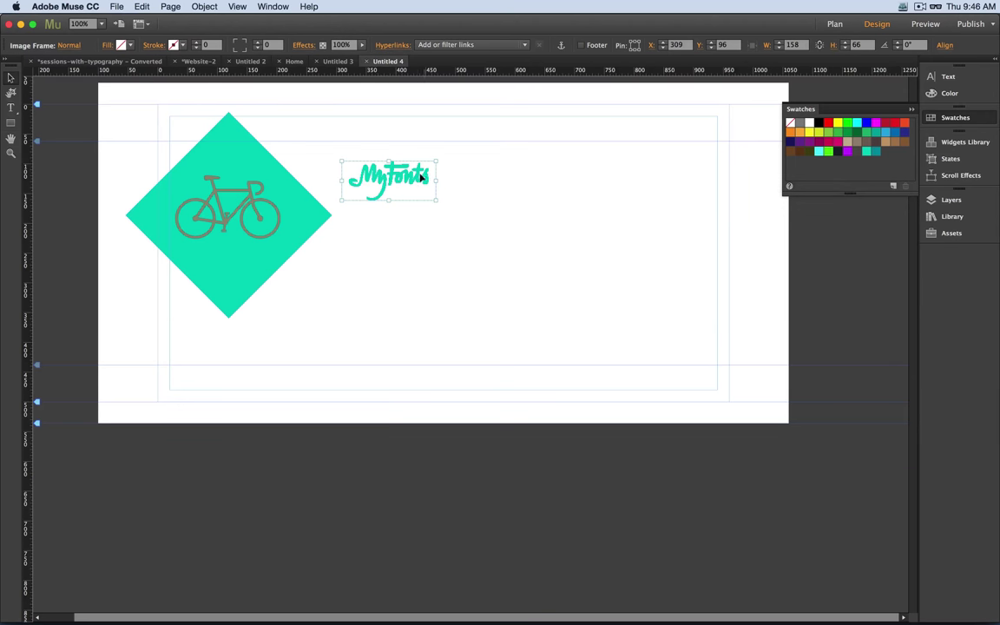
{"action": "left_click_drag", "start_coordinate": [434, 199], "coordinate": [368, 127]}
{"action": "left_click", "coordinate": [379, 198]}
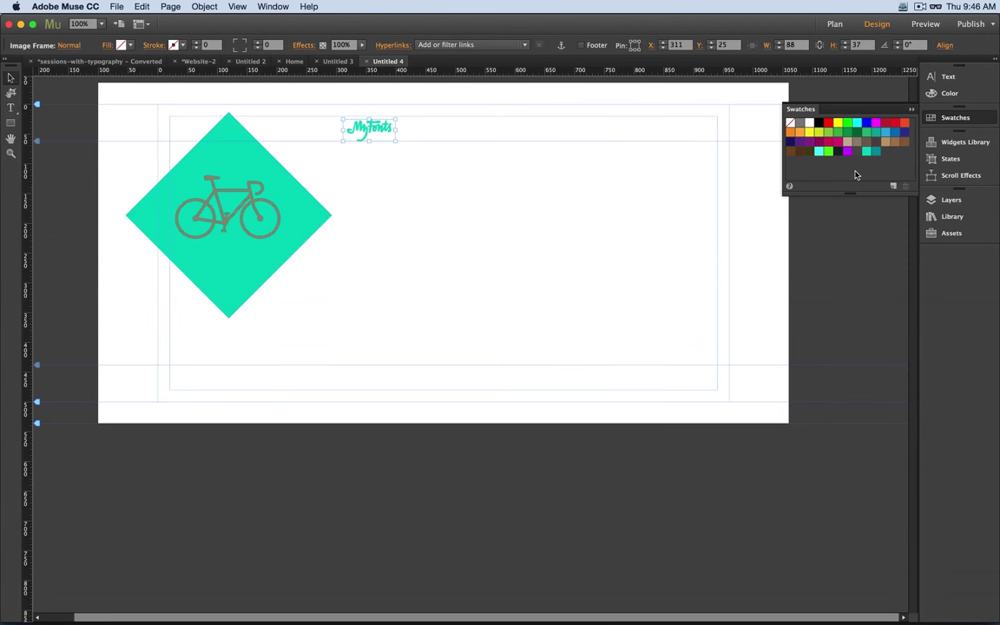
{"action": "left_click", "coordinate": [518, 239]}
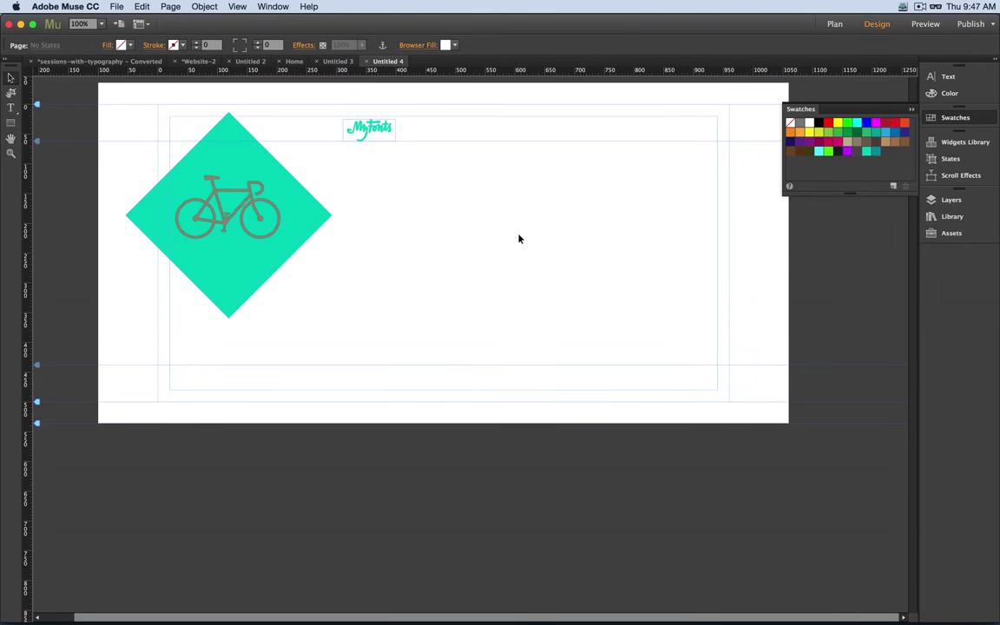
Switch to Chrome, search the web for "font awesome" in a new tab and open the Font Awesome site.
{"action": "key", "text": "super+Tab"}
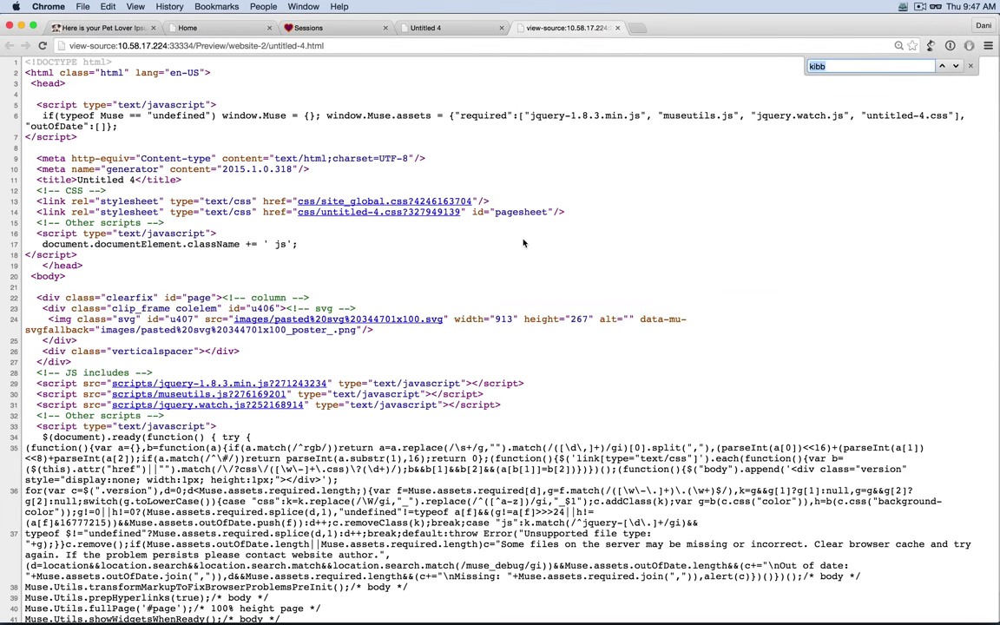
{"action": "key", "text": "super+t"}
{"action": "type", "text": "fo"}
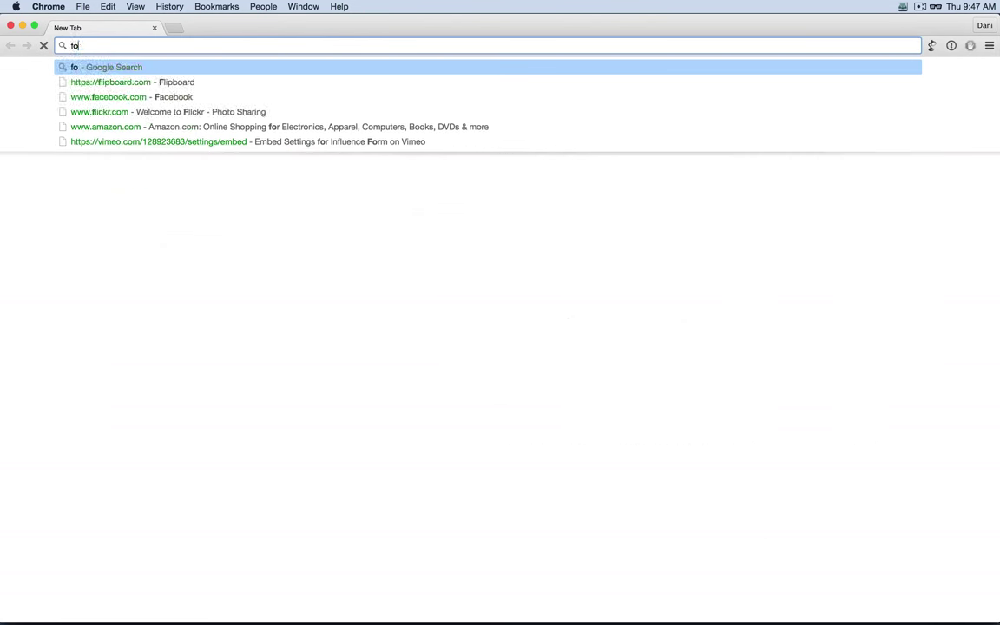
{"action": "type", "text": "nt a"}
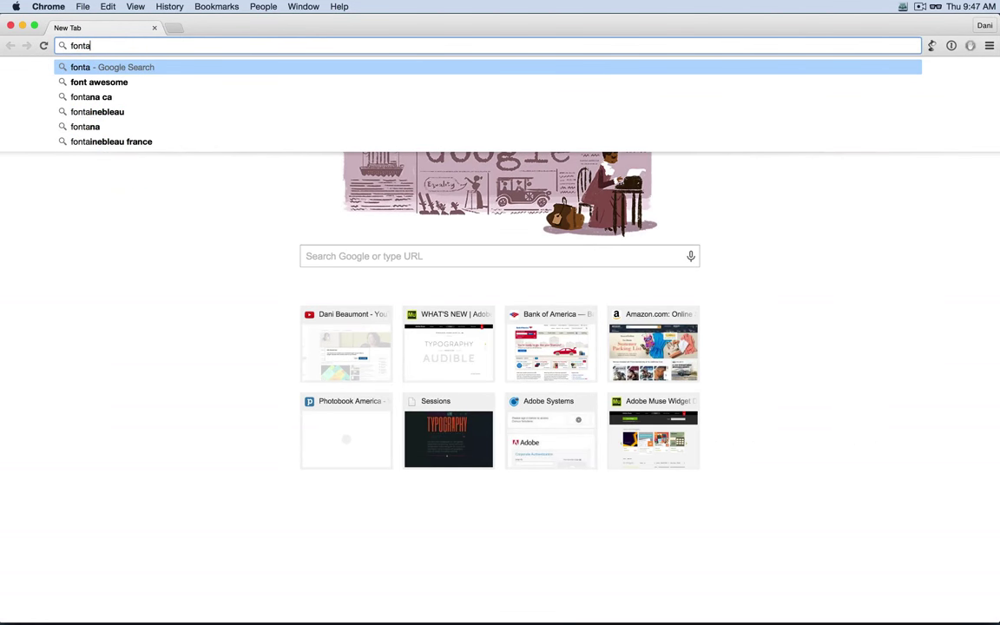
{"action": "key", "text": "Return"}
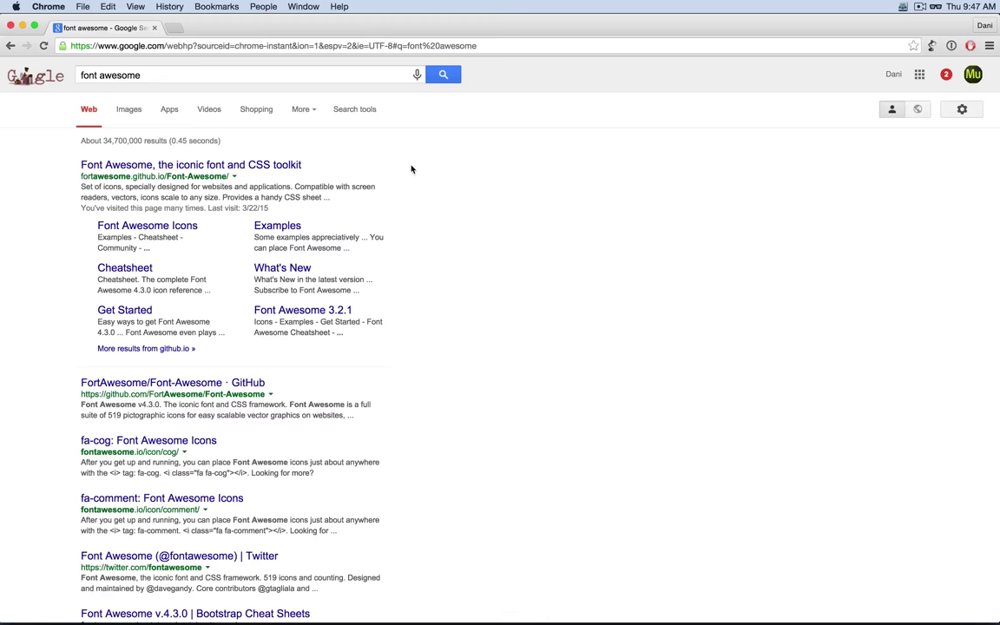
{"action": "left_click", "coordinate": [189, 169]}
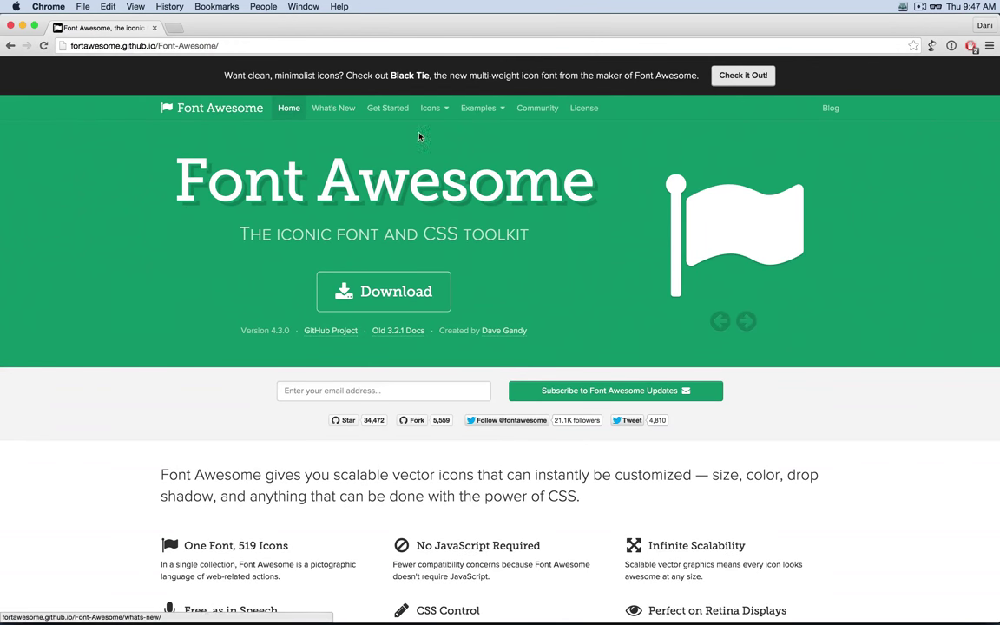
Browse the Font Awesome icon list, view the detail page of the venus-mars icon, and return to the list.
{"action": "left_click", "coordinate": [431, 108]}
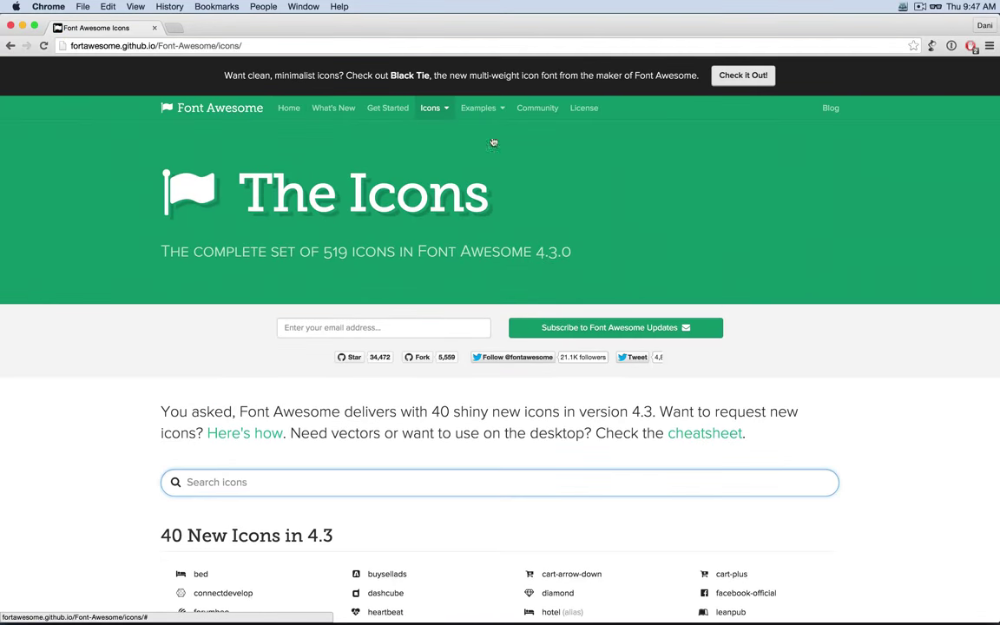
{"action": "scroll", "coordinate": [554, 397], "scroll_direction": "down", "scroll_amount": 5}
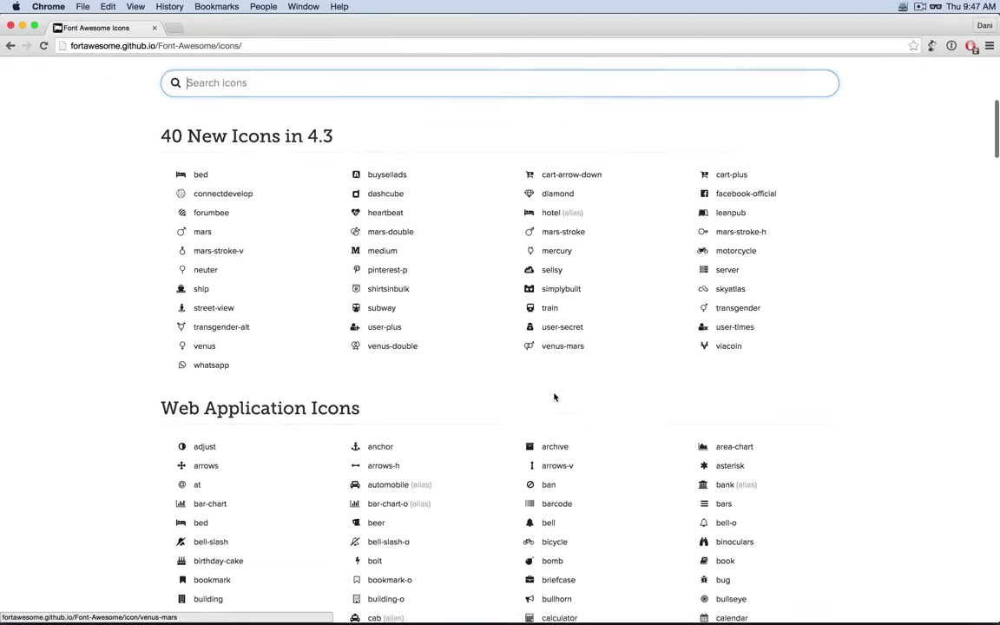
{"action": "scroll", "coordinate": [554, 397], "scroll_direction": "down", "scroll_amount": 2}
{"action": "scroll", "coordinate": [554, 396], "scroll_direction": "up", "scroll_amount": 4}
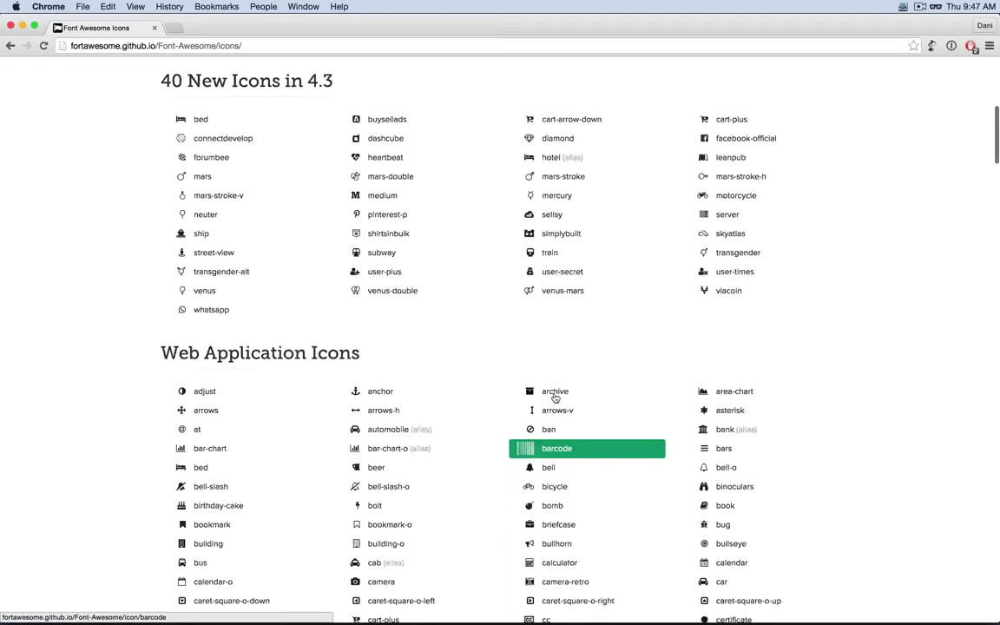
{"action": "scroll", "coordinate": [556, 397], "scroll_direction": "up", "scroll_amount": 3}
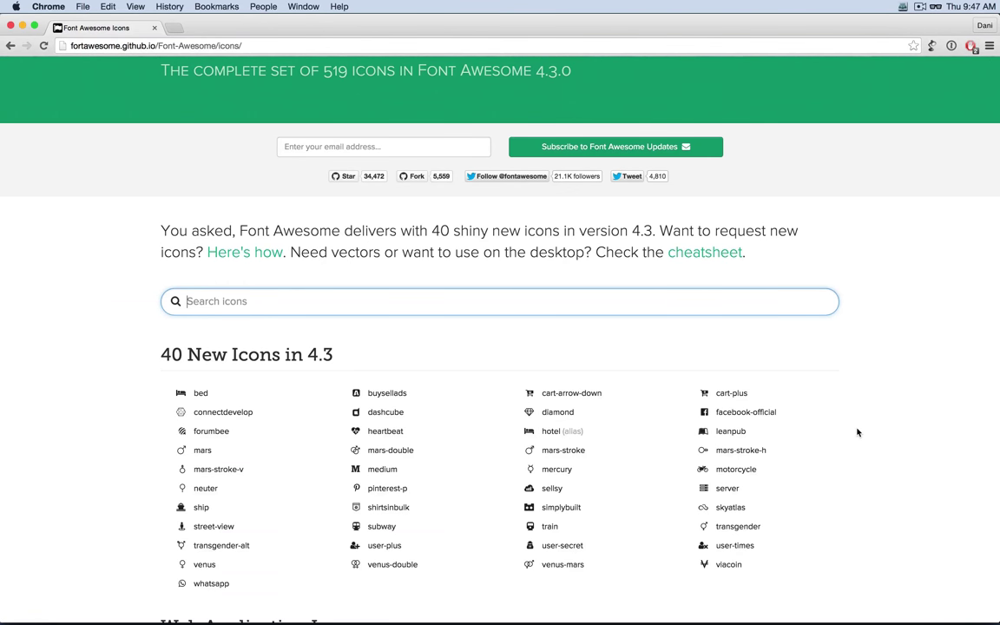
{"action": "scroll", "coordinate": [857, 431], "scroll_direction": "down", "scroll_amount": 8}
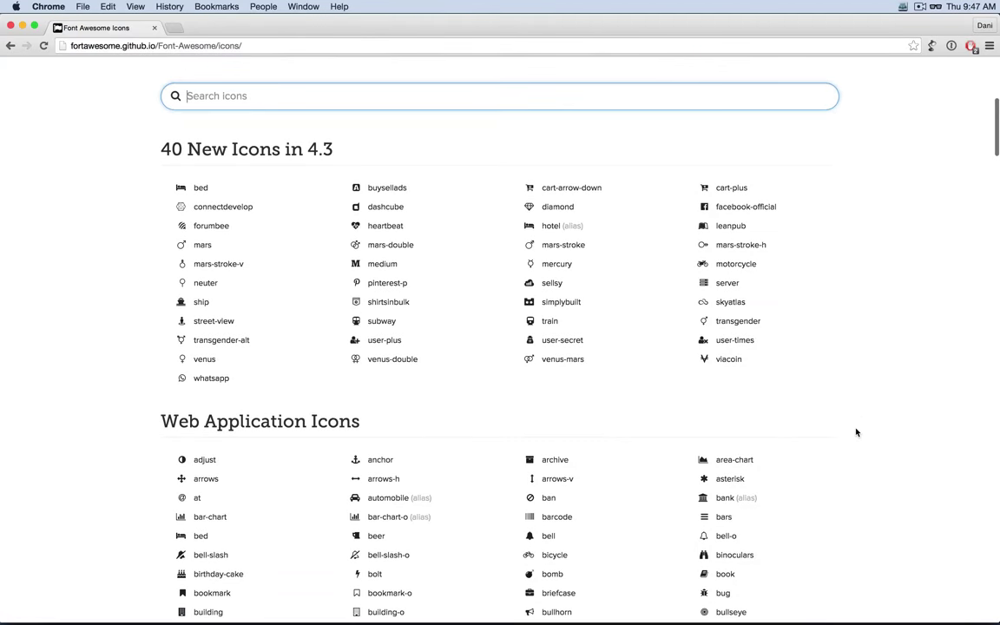
{"action": "left_click", "coordinate": [568, 276]}
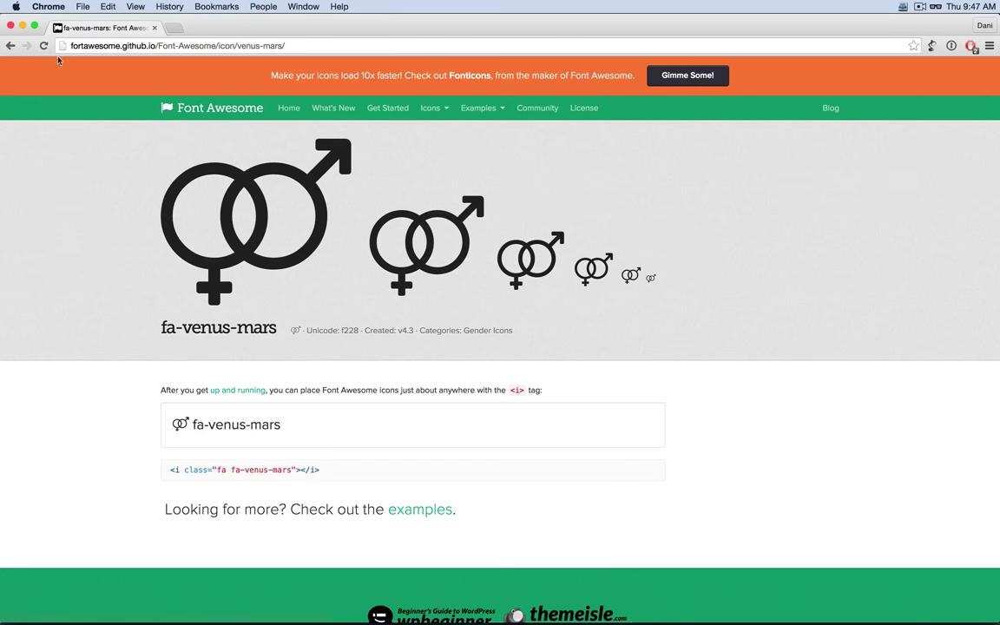
{"action": "left_click", "coordinate": [10, 48]}
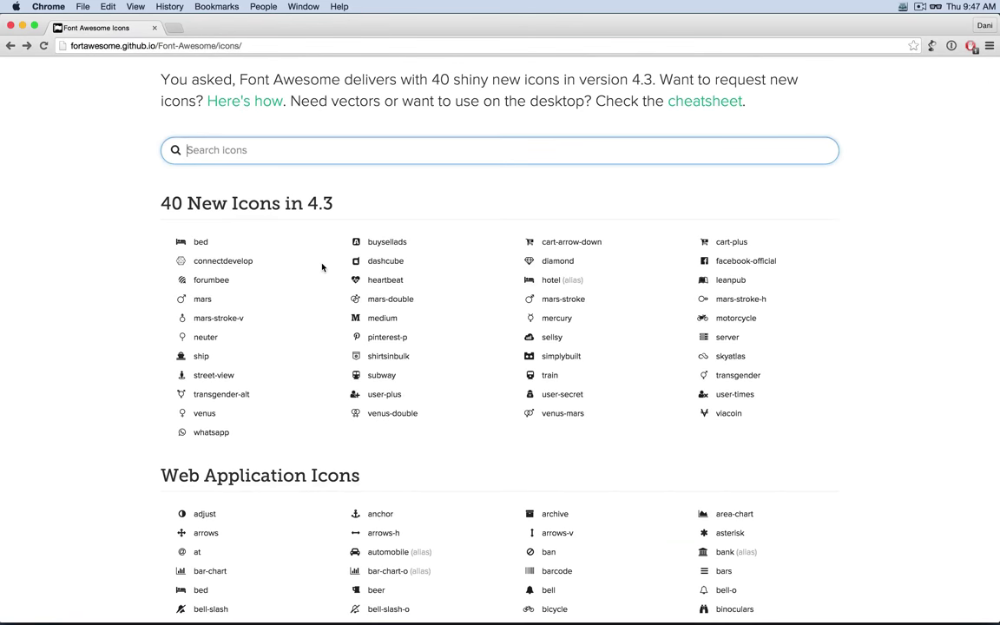
{"action": "scroll", "coordinate": [391, 252], "scroll_direction": "up", "scroll_amount": 8}
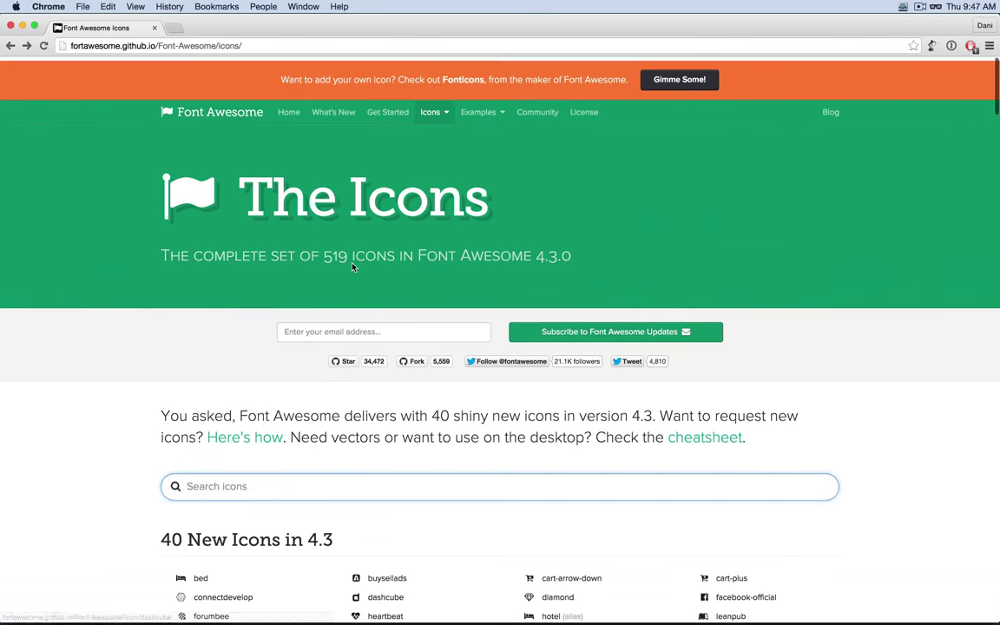
Revisit the Font Awesome home page, reopen the icon list and view the download icon's detail page.
{"action": "left_click", "coordinate": [290, 108]}
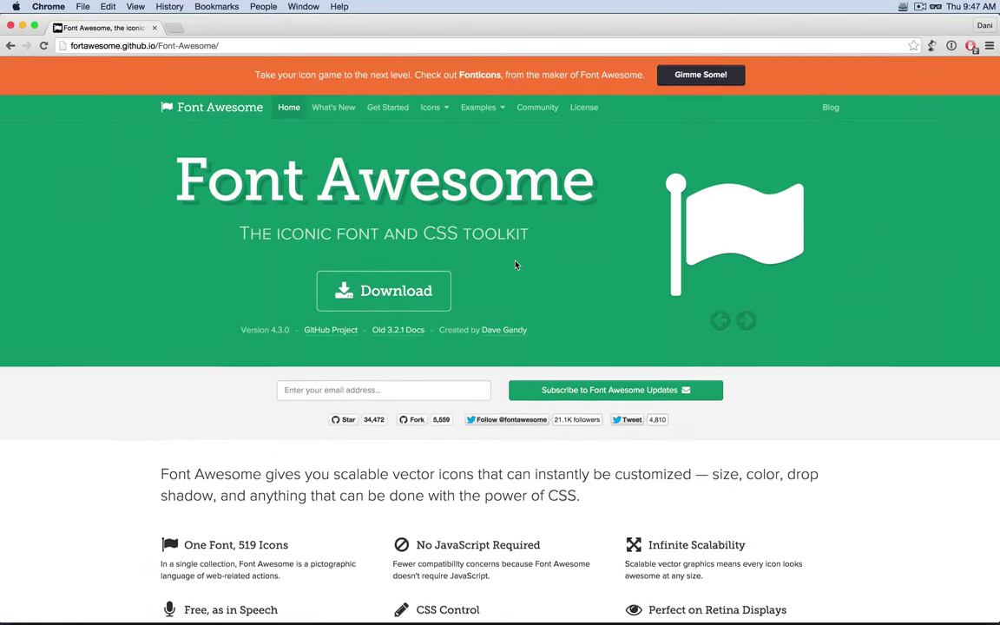
{"action": "scroll", "coordinate": [515, 263], "scroll_direction": "down", "scroll_amount": 4}
{"action": "scroll", "coordinate": [516, 263], "scroll_direction": "down", "scroll_amount": 1}
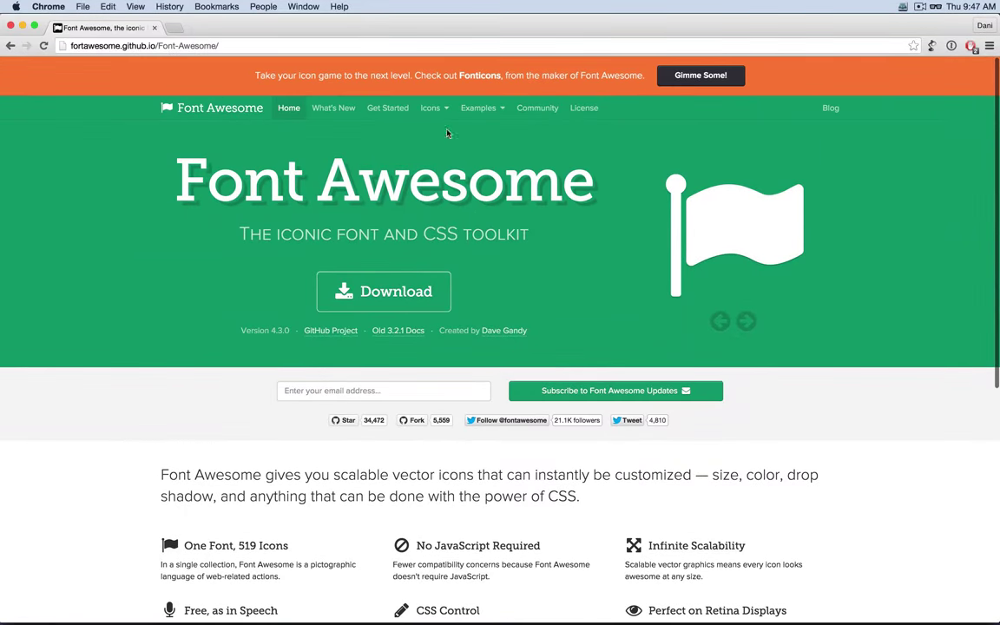
{"action": "left_click", "coordinate": [434, 110]}
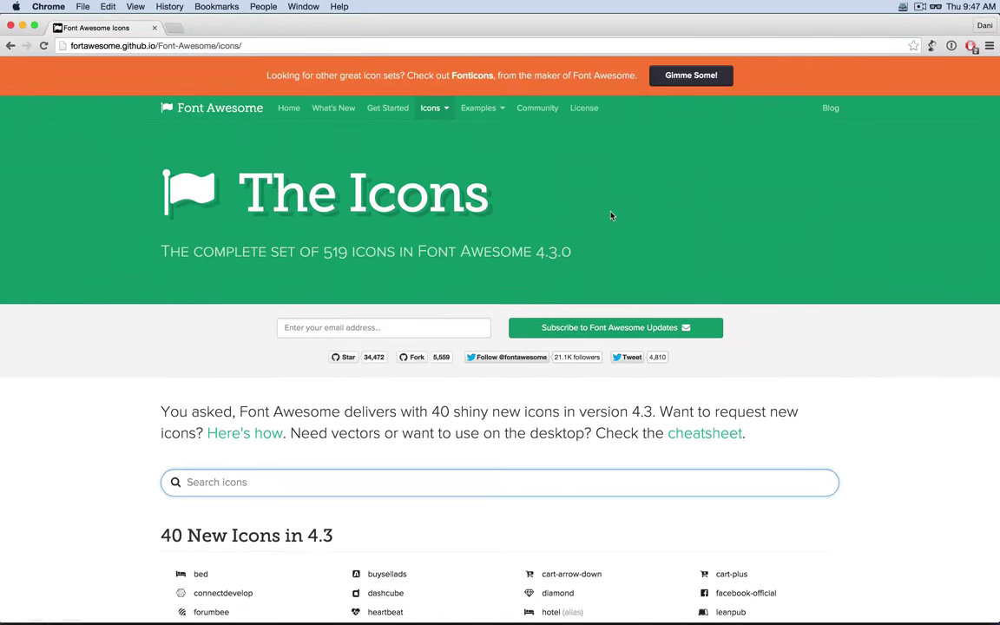
{"action": "scroll", "coordinate": [606, 451], "scroll_direction": "down", "scroll_amount": 5}
{"action": "scroll", "coordinate": [605, 451], "scroll_direction": "down", "scroll_amount": 2}
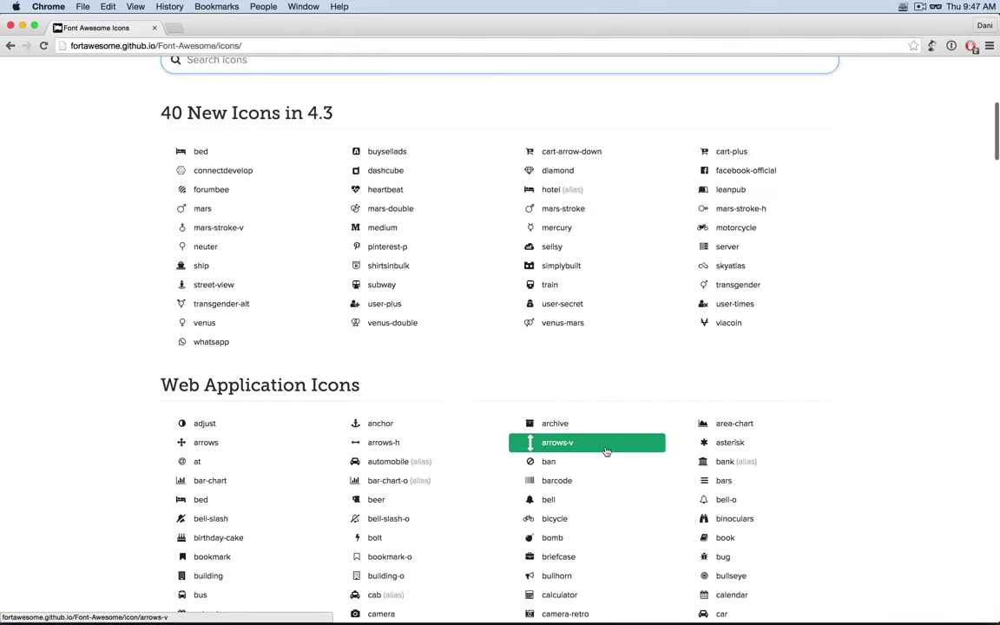
{"action": "scroll", "coordinate": [605, 450], "scroll_direction": "down", "scroll_amount": 8}
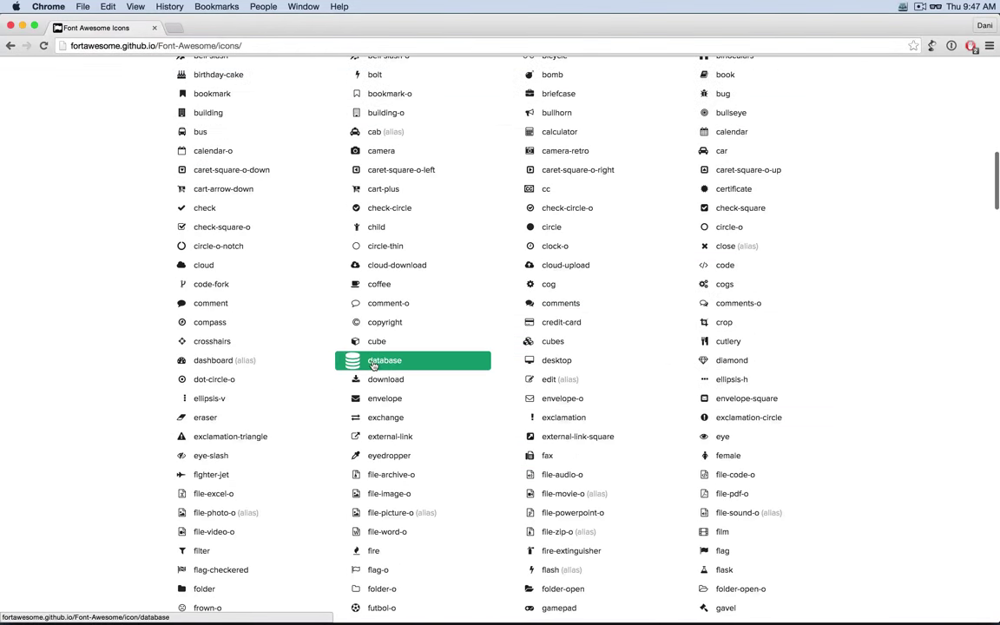
{"action": "left_click", "coordinate": [391, 380]}
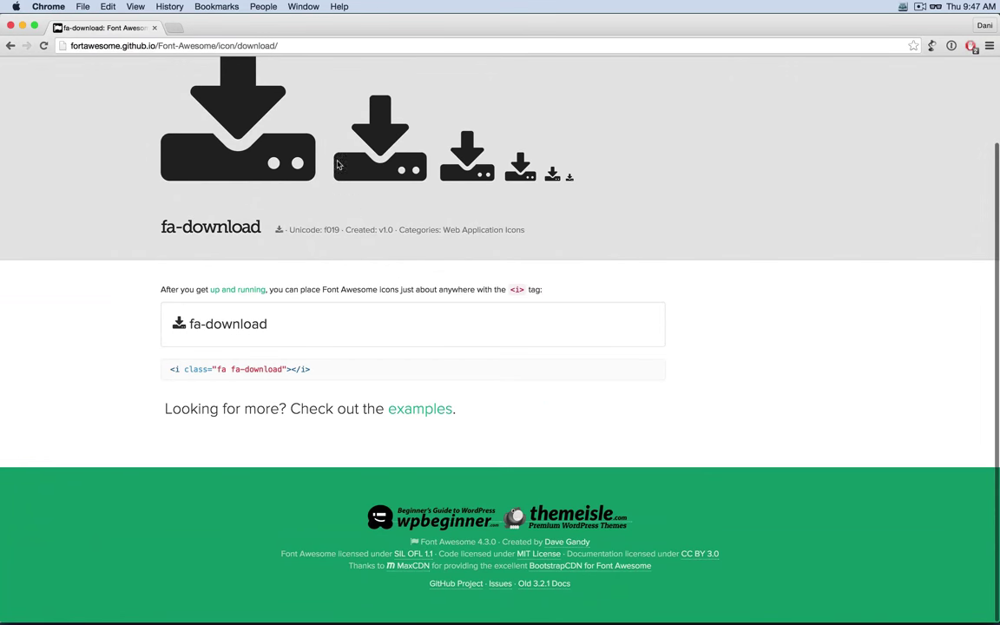
{"action": "scroll", "coordinate": [330, 156], "scroll_direction": "up", "scroll_amount": 3}
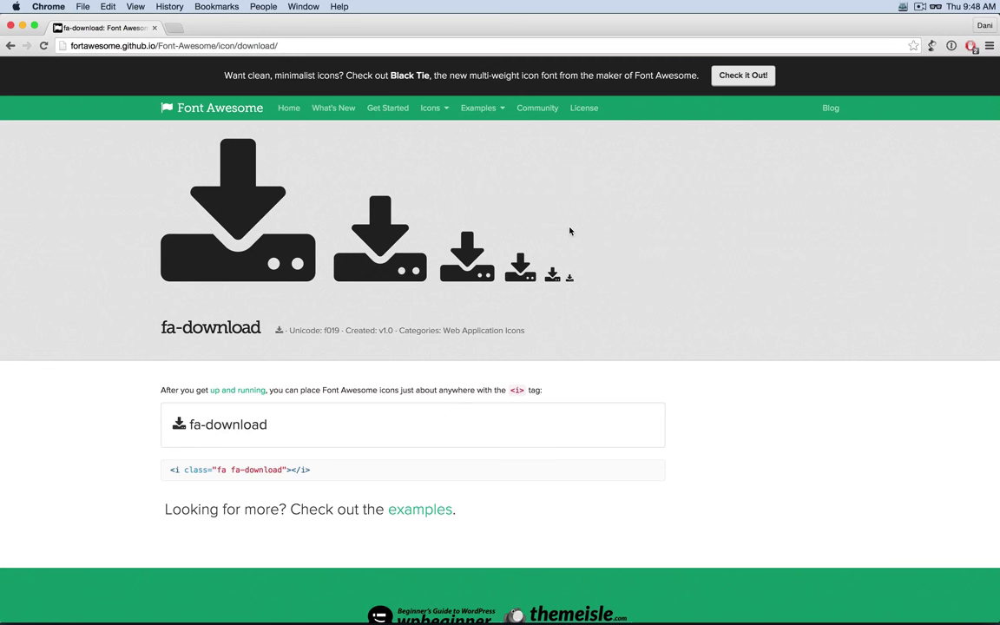
Switch to Finder, and move and enlarge the FontsSelfHosting window to about 620 by 475 px over the Muse page.
{"action": "key", "text": "super+Tab"}
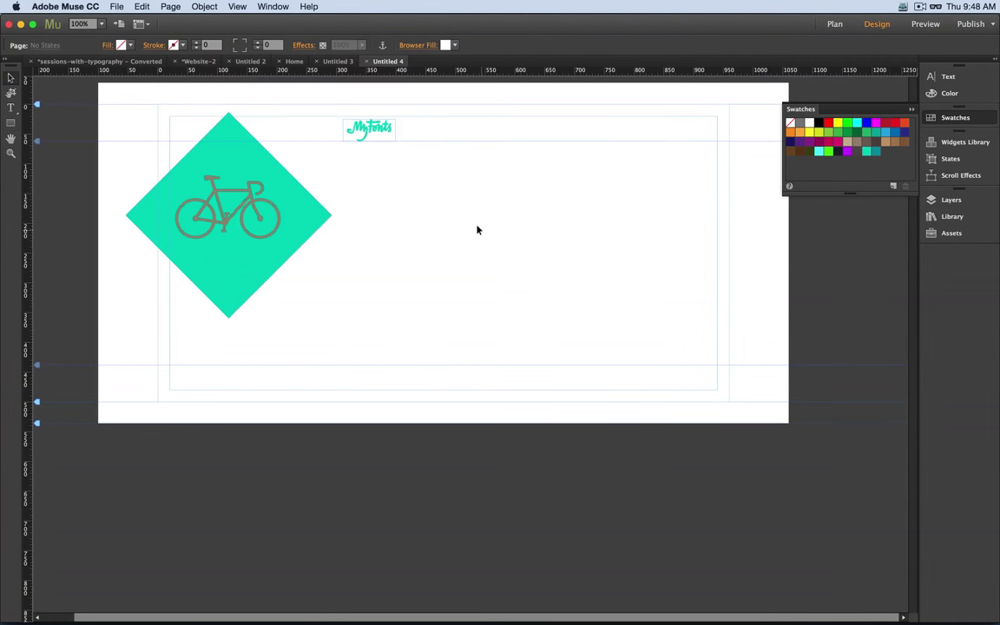
{"action": "key", "text": "super+Tab"}
{"action": "key", "text": "super+Tab"}
{"action": "key", "text": "super+Tab"}
{"action": "key", "text": "super+Tab"}
{"action": "key", "text": "super+Tab"}
{"action": "key", "text": "super+Tab"}
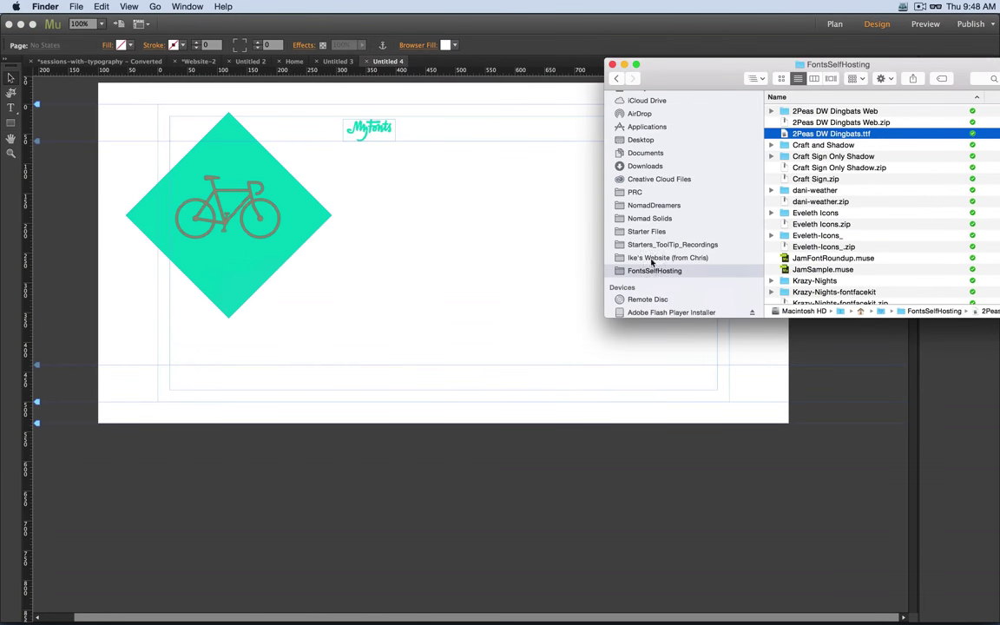
{"action": "left_click_drag", "start_coordinate": [662, 73], "coordinate": [369, 99]}
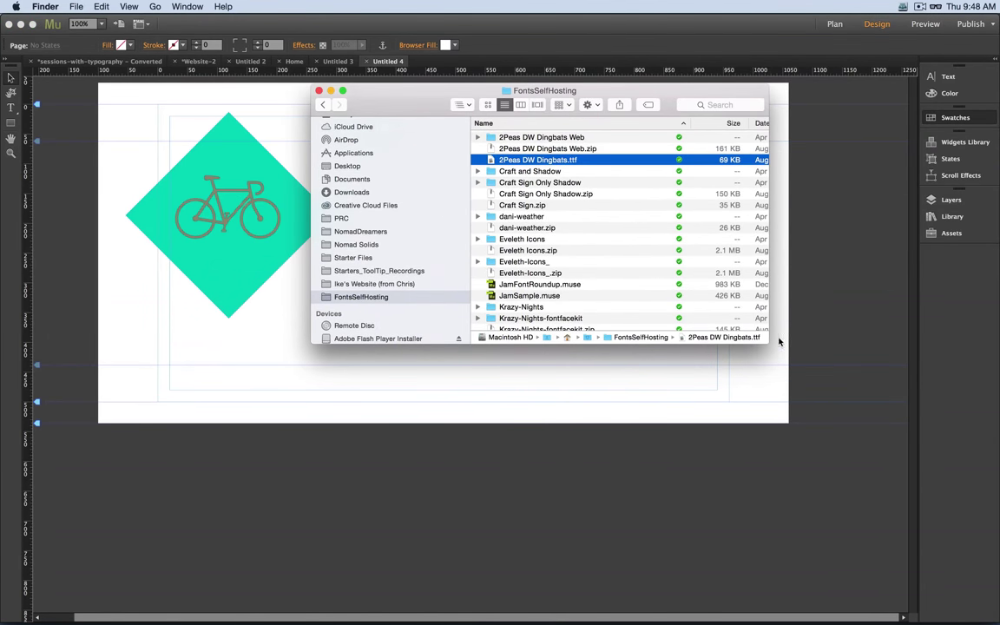
{"action": "left_click_drag", "start_coordinate": [779, 341], "coordinate": [924, 548]}
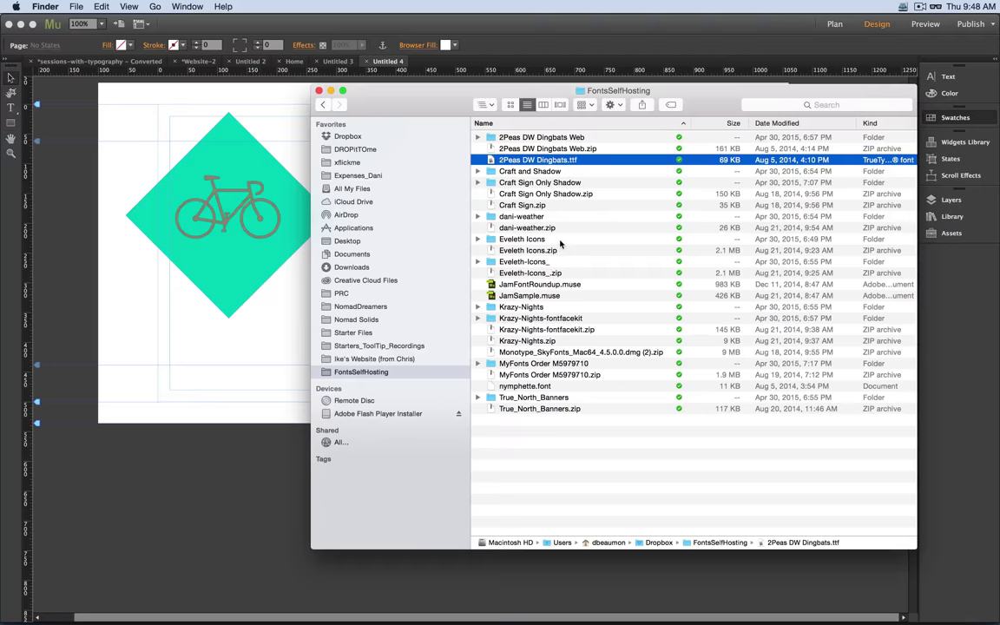
Expand the dani-weather folder and its font subfolder, and look through the .eot, .svg, .ttf and .woff files.
{"action": "left_click", "coordinate": [476, 217]}
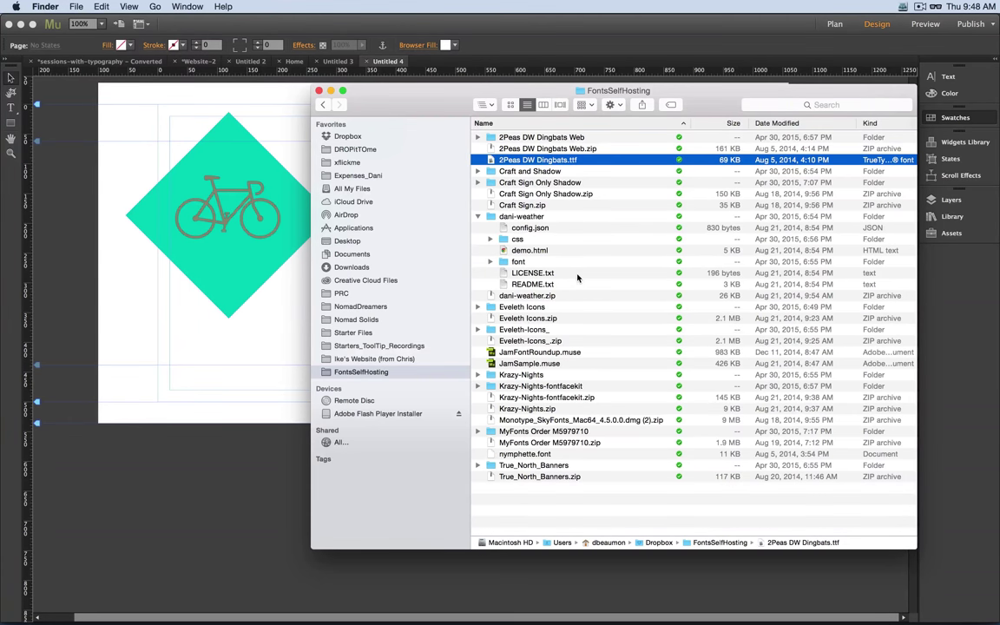
{"action": "left_click", "coordinate": [477, 218]}
{"action": "left_click", "coordinate": [491, 261]}
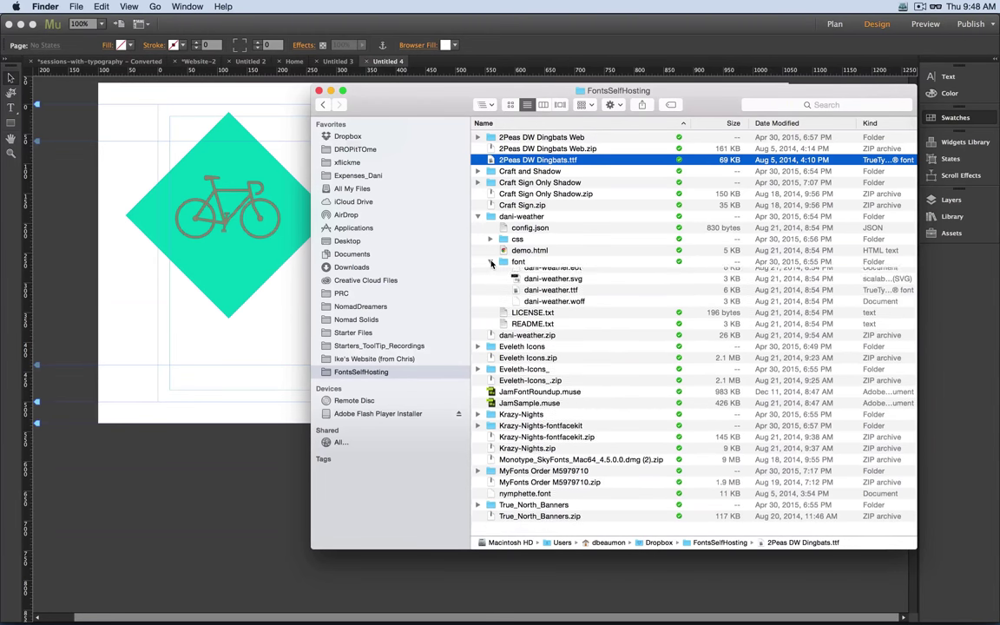
{"action": "left_click", "coordinate": [572, 274]}
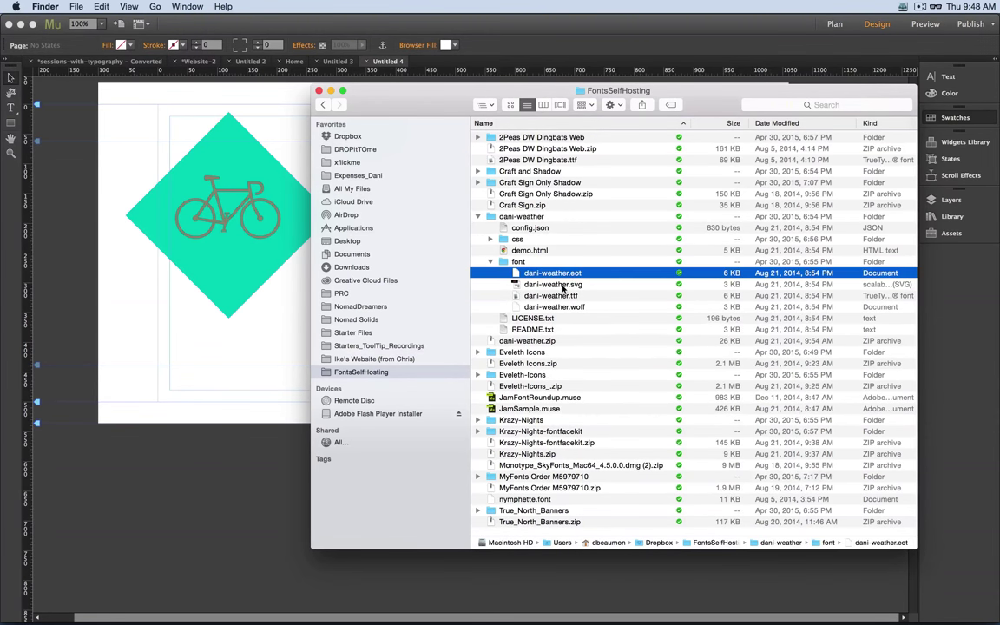
{"action": "left_click", "coordinate": [553, 285]}
{"action": "left_click", "coordinate": [560, 297]}
{"action": "left_click", "coordinate": [558, 307]}
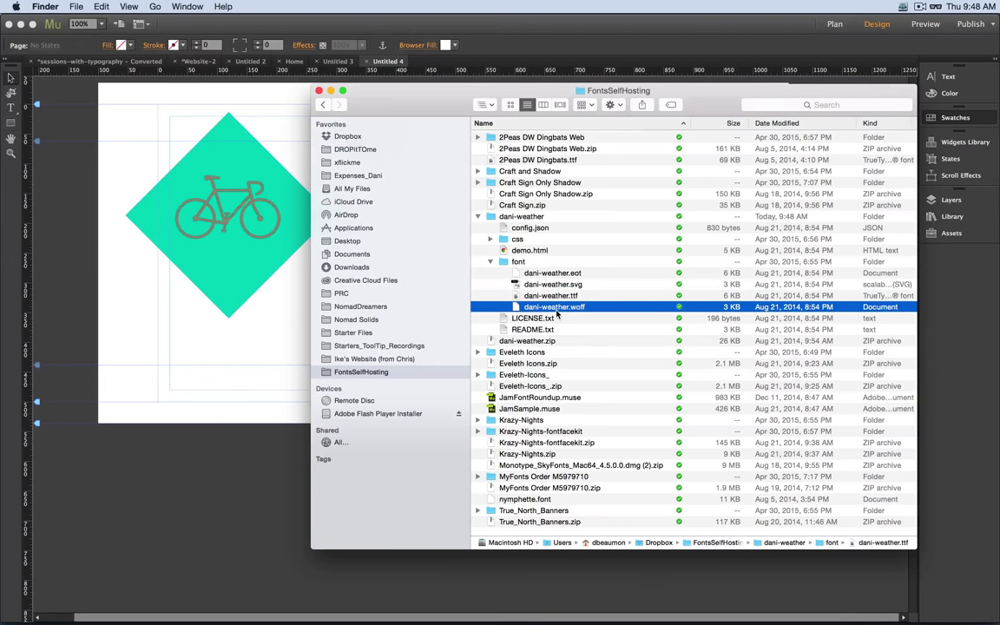
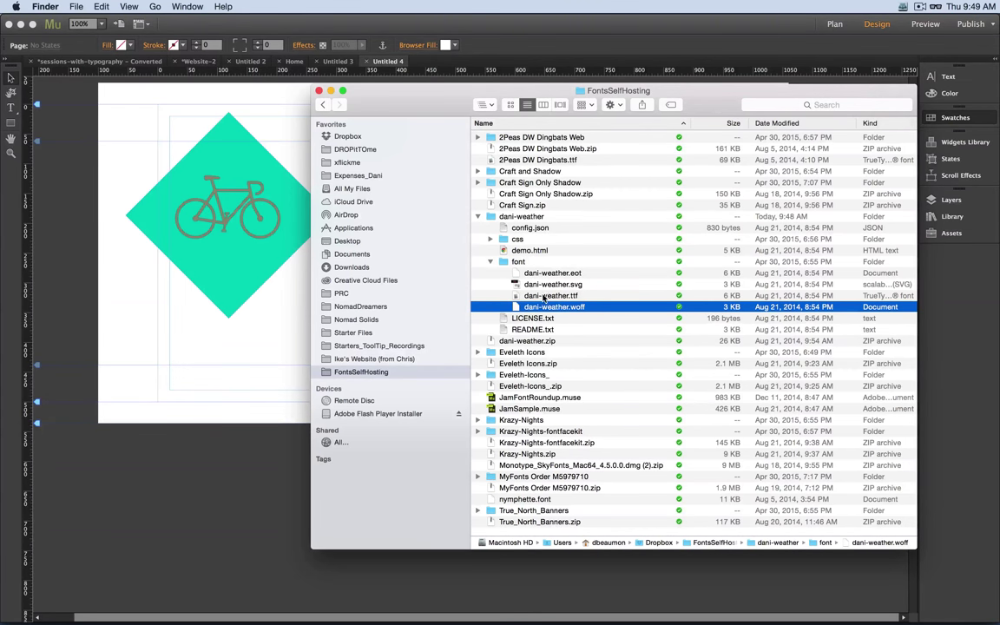
Open dani-weather.ttf in Font Book and install the font.
{"action": "left_click", "coordinate": [565, 297]}
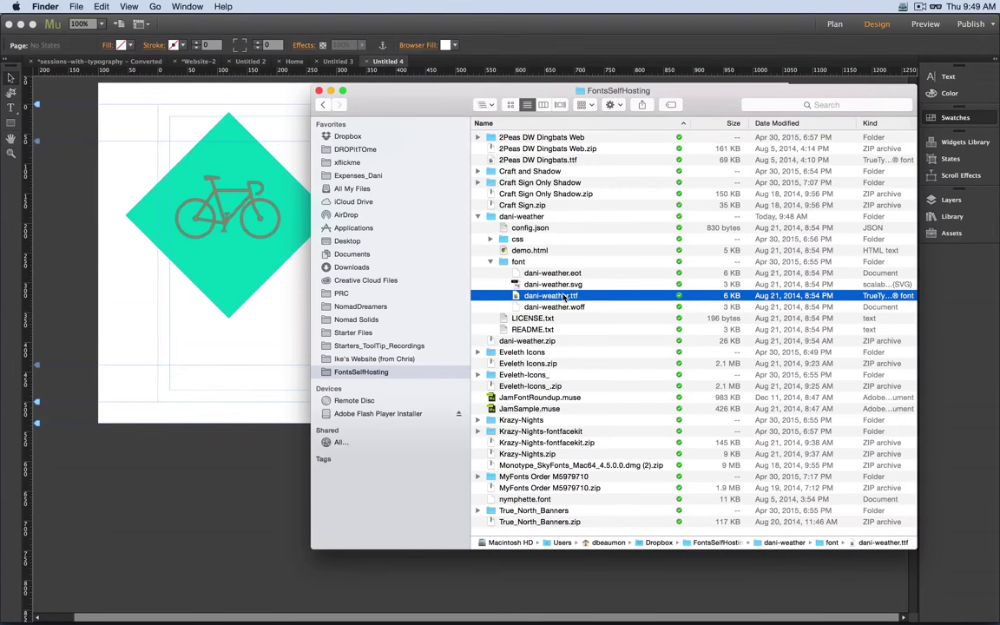
{"action": "double_click", "coordinate": [561, 296]}
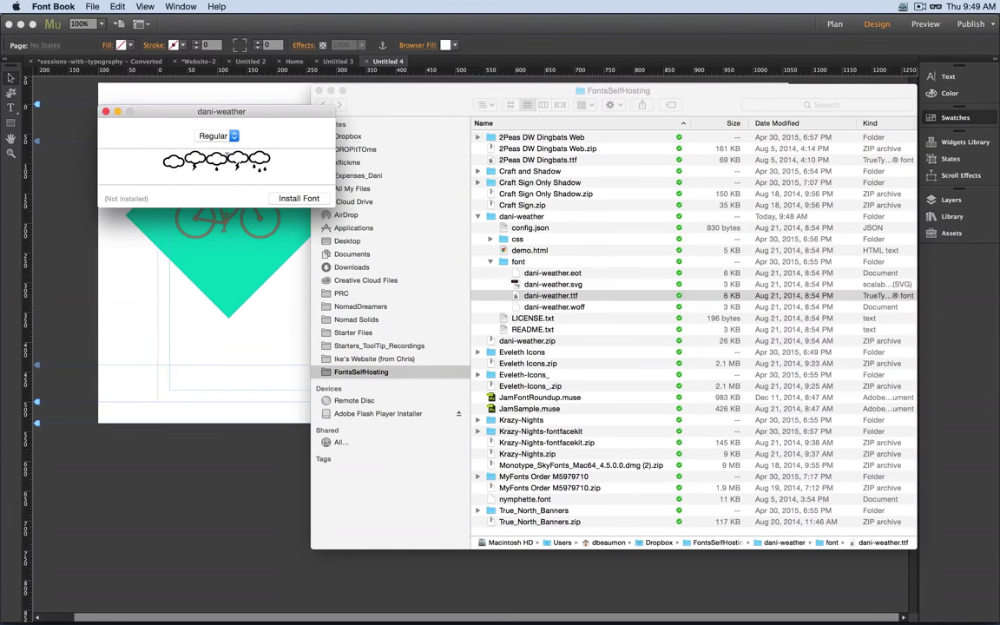
{"action": "left_click", "coordinate": [294, 199]}
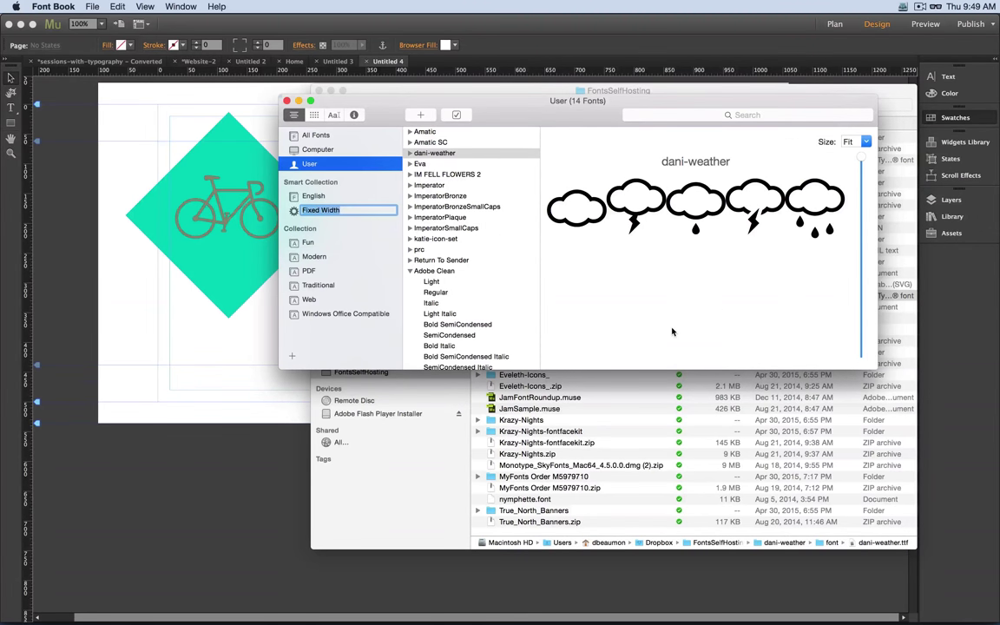
Close the Font Book window and the FontsSelfHosting window to return to the Muse page.
{"action": "left_click", "coordinate": [286, 101]}
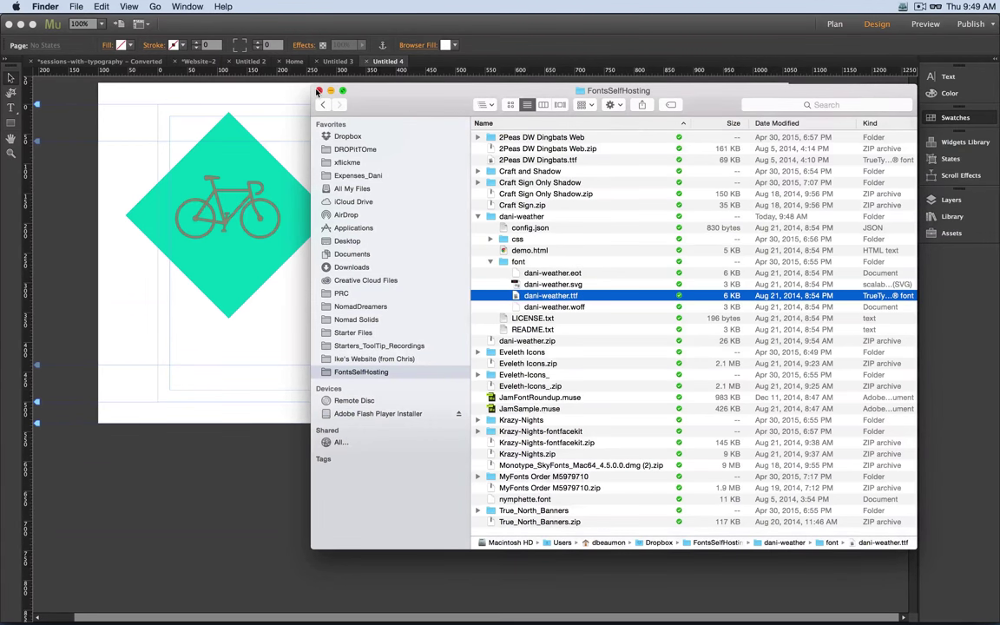
{"action": "left_click", "coordinate": [318, 90]}
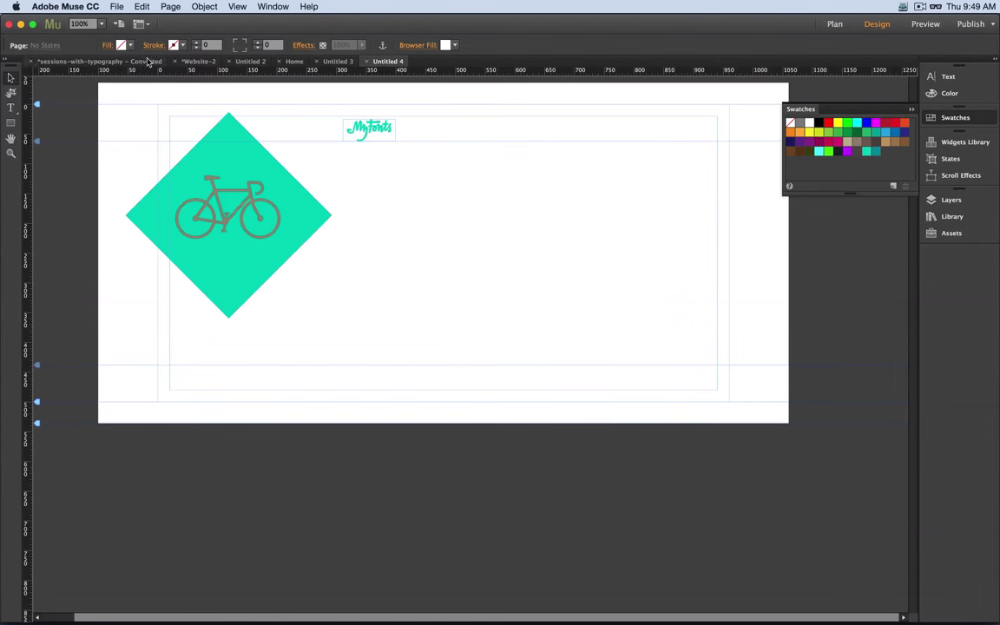
{"action": "left_click", "coordinate": [116, 6]}
{"action": "left_click", "coordinate": [180, 149]}
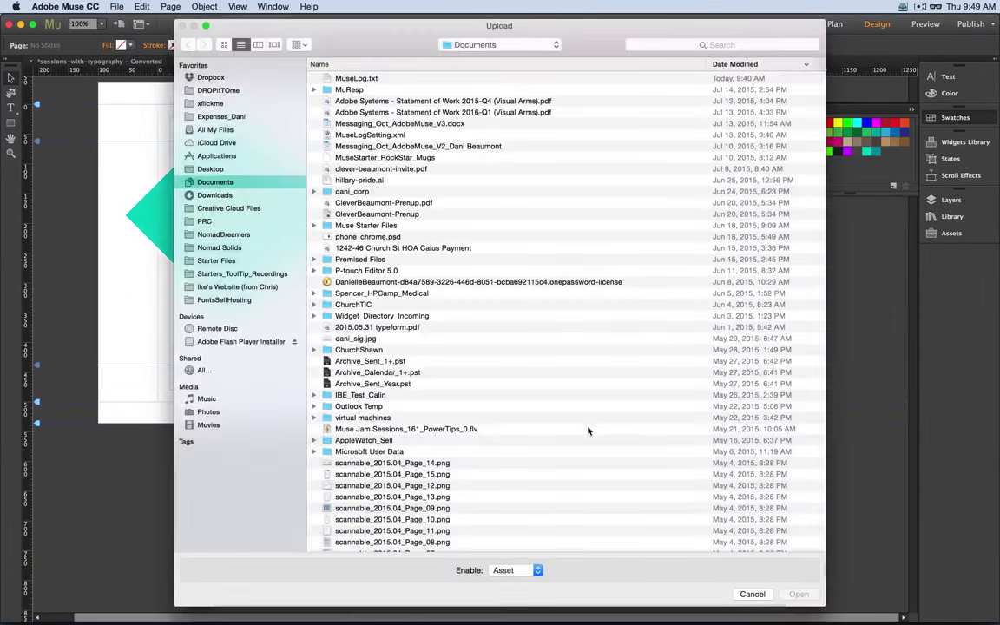
{"action": "left_click", "coordinate": [753, 594]}
Open Add Web Fonts, get past the introduction and show the self-hosted fonts section.
{"action": "left_click", "coordinate": [113, 7]}
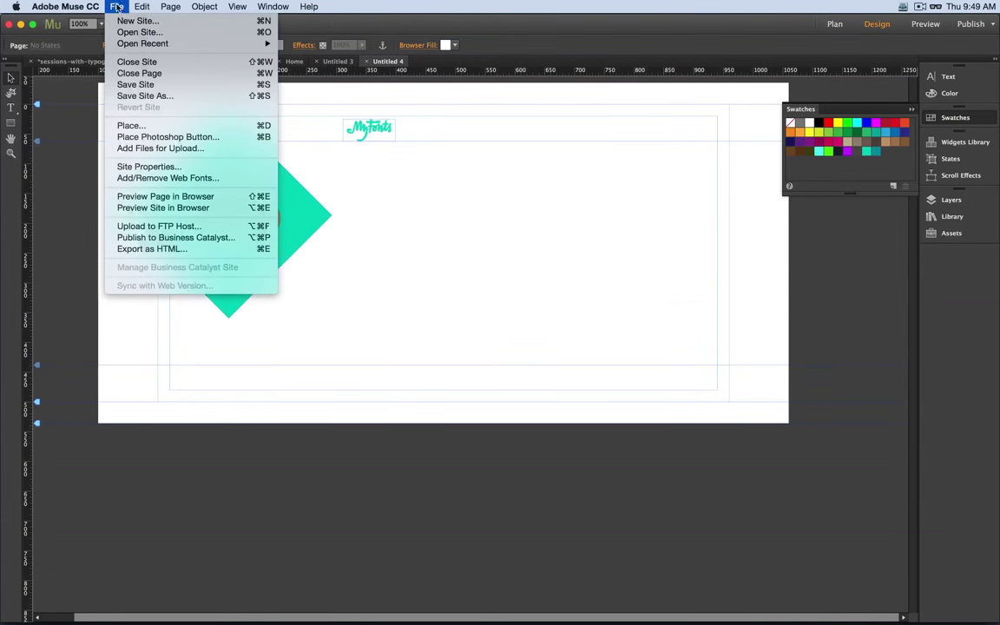
{"action": "left_click", "coordinate": [136, 179]}
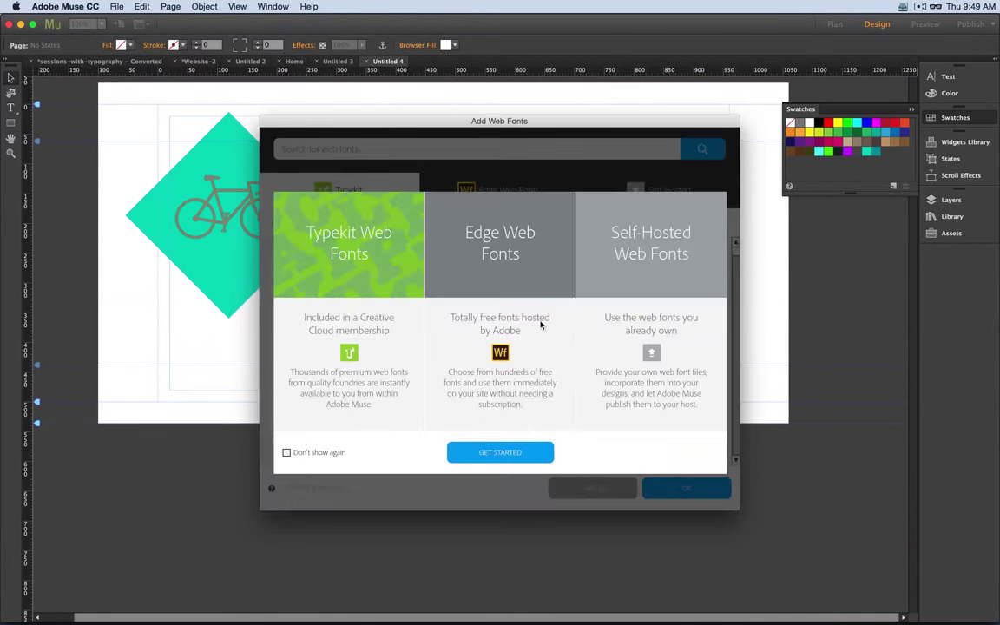
{"action": "left_click", "coordinate": [517, 453]}
{"action": "left_click", "coordinate": [660, 190]}
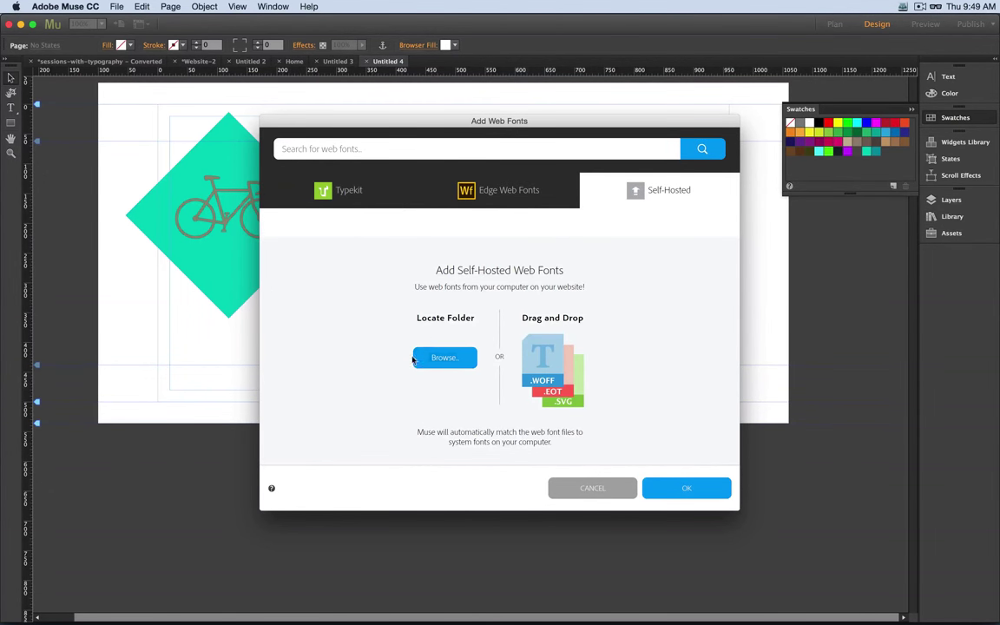
Switch to Finder, open the FontsSelfHosting folder in a new window and place it beside the web fonts drop area.
{"action": "key", "text": "super+Tab"}
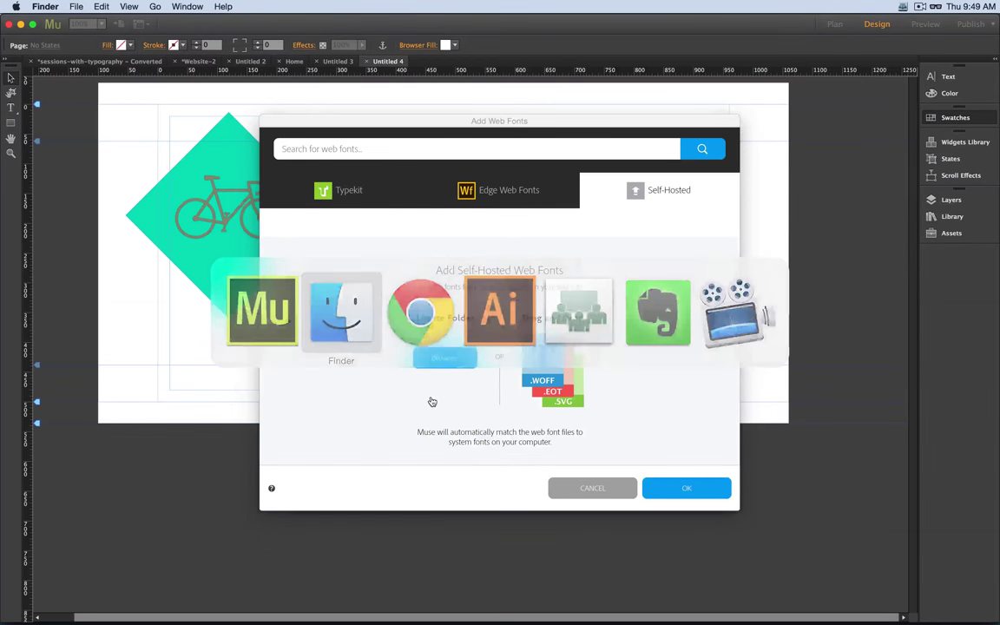
{"action": "key", "text": "super+Tab"}
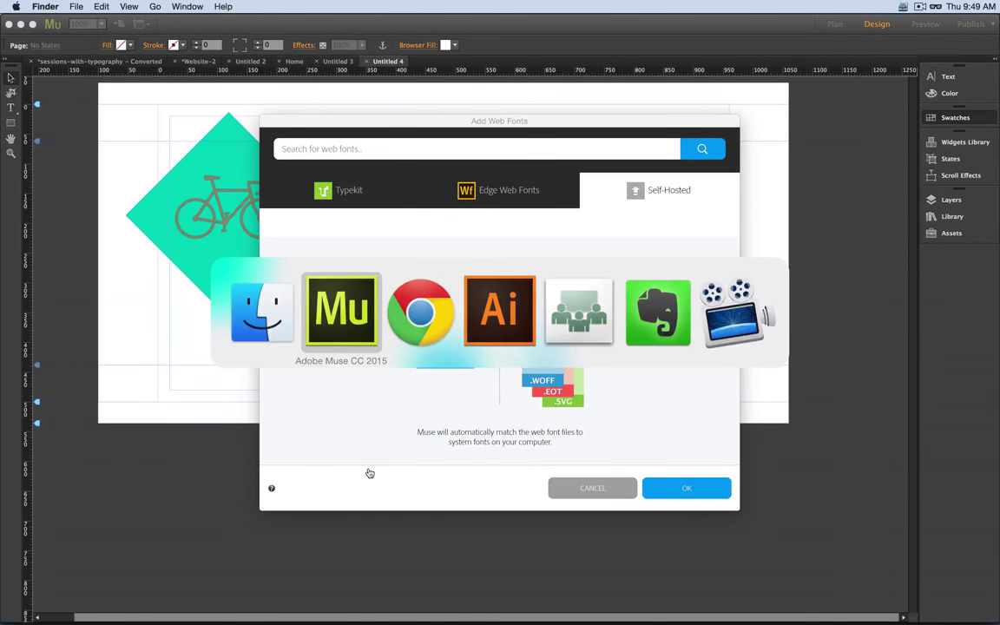
{"action": "key", "text": "super+Tab"}
{"action": "key", "text": "super+n"}
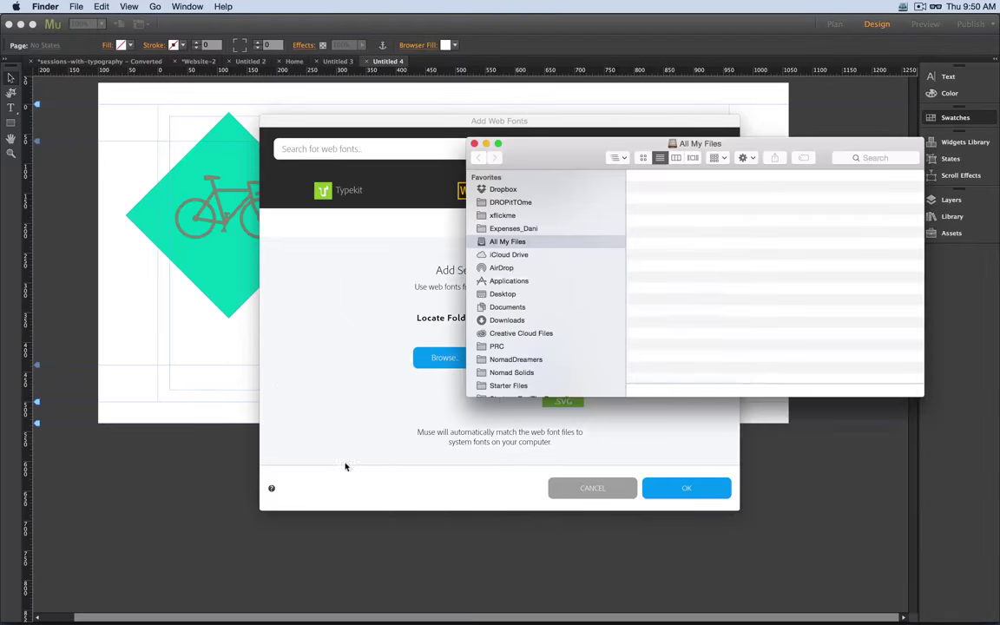
{"action": "scroll", "coordinate": [569, 352], "scroll_direction": "down", "scroll_amount": 2}
{"action": "scroll", "coordinate": [568, 351], "scroll_direction": "down", "scroll_amount": 1}
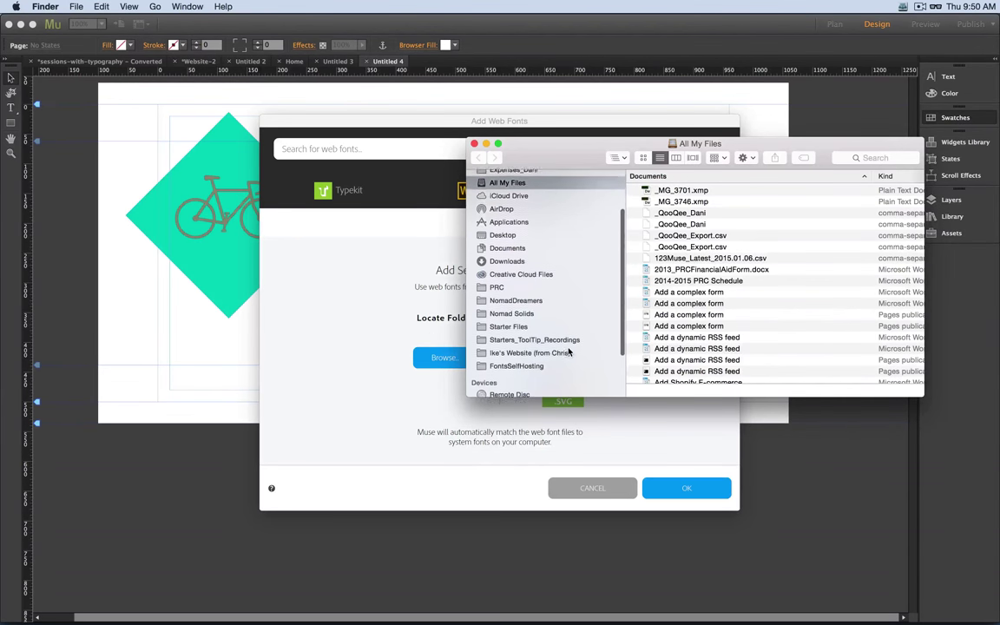
{"action": "left_click", "coordinate": [514, 364]}
{"action": "left_click_drag", "start_coordinate": [556, 159], "coordinate": [183, 246]}
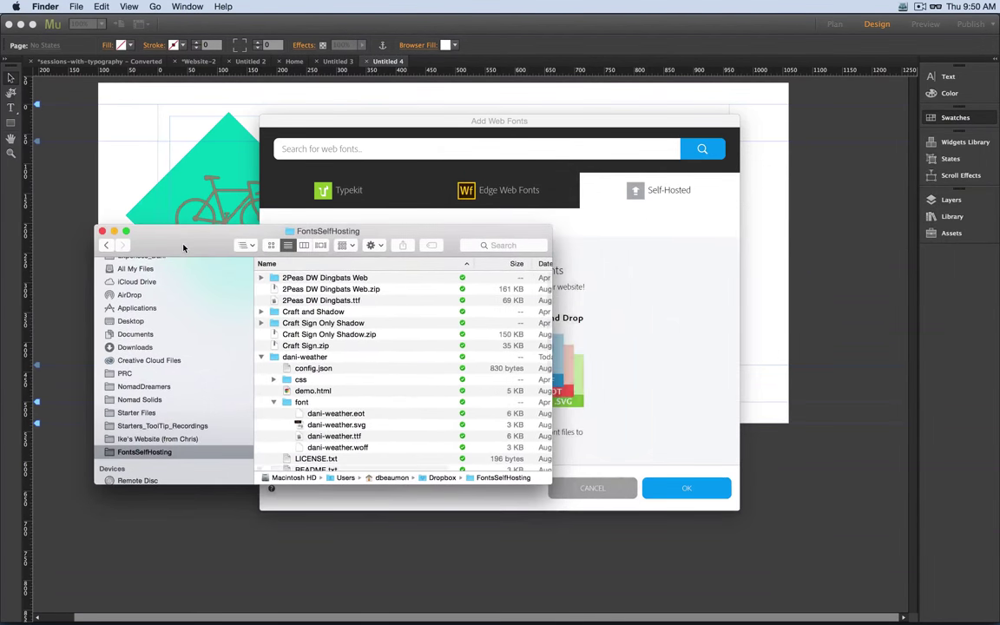
Add the dani-weather font subfolder as self-hosted web fonts and affirm that the fonts are properly licensed for website use.
{"action": "left_click", "coordinate": [289, 403]}
{"action": "left_click_drag", "start_coordinate": [289, 406], "coordinate": [608, 320]}
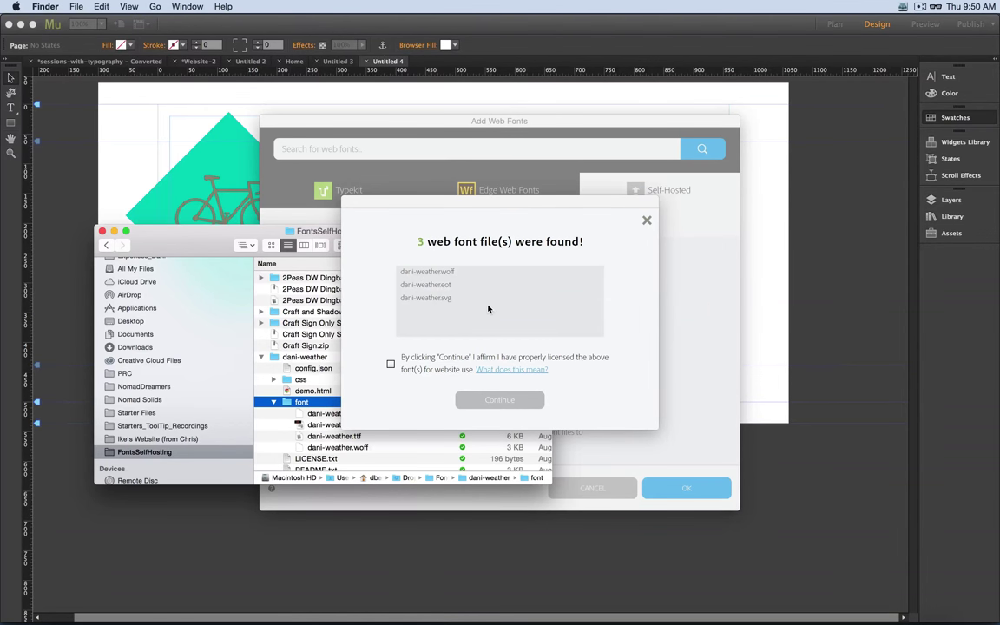
{"action": "left_click", "coordinate": [391, 364]}
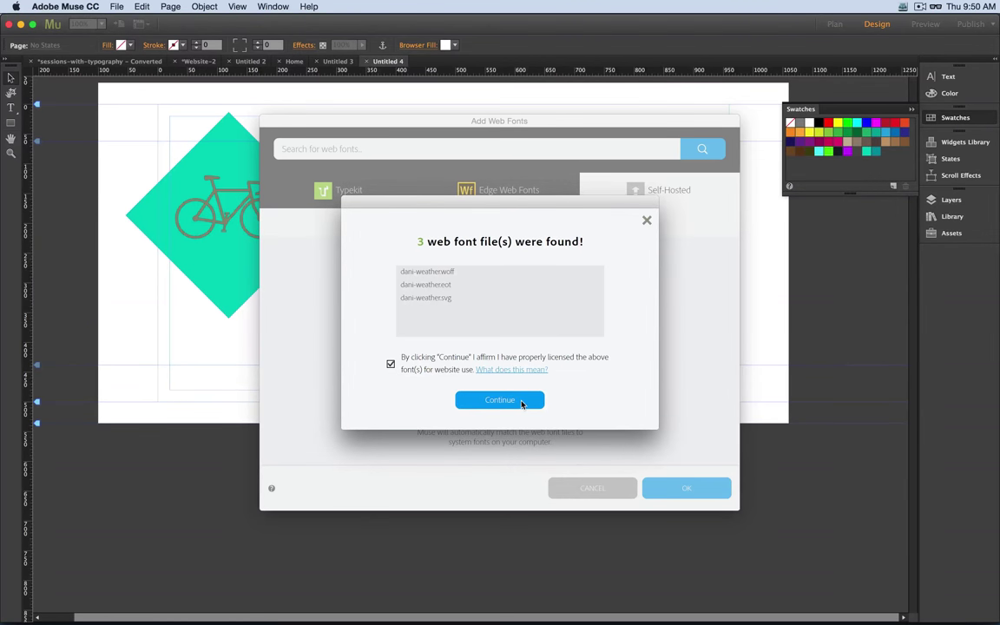
{"action": "left_click", "coordinate": [522, 404]}
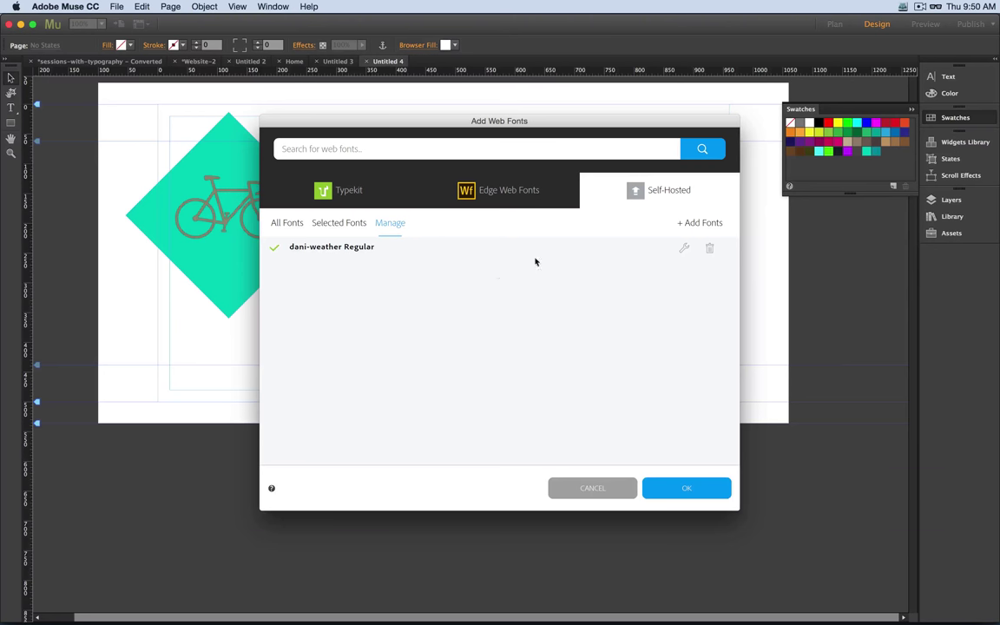
Review the matching system font, EOT and SVG files of dani-weather Regular, and finish adding the web font.
{"action": "left_click", "coordinate": [686, 250]}
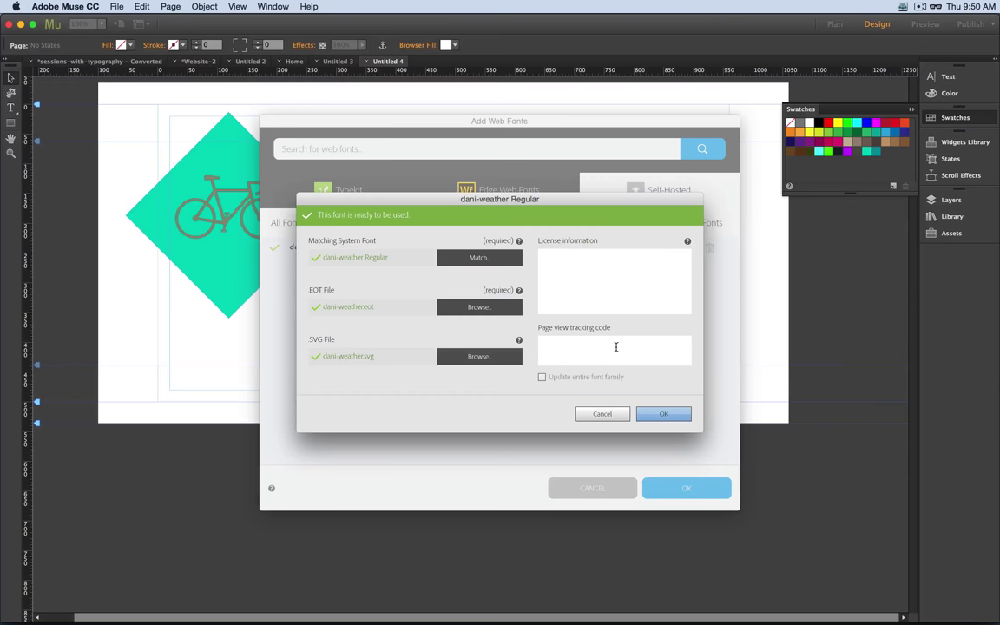
{"action": "left_click", "coordinate": [681, 416]}
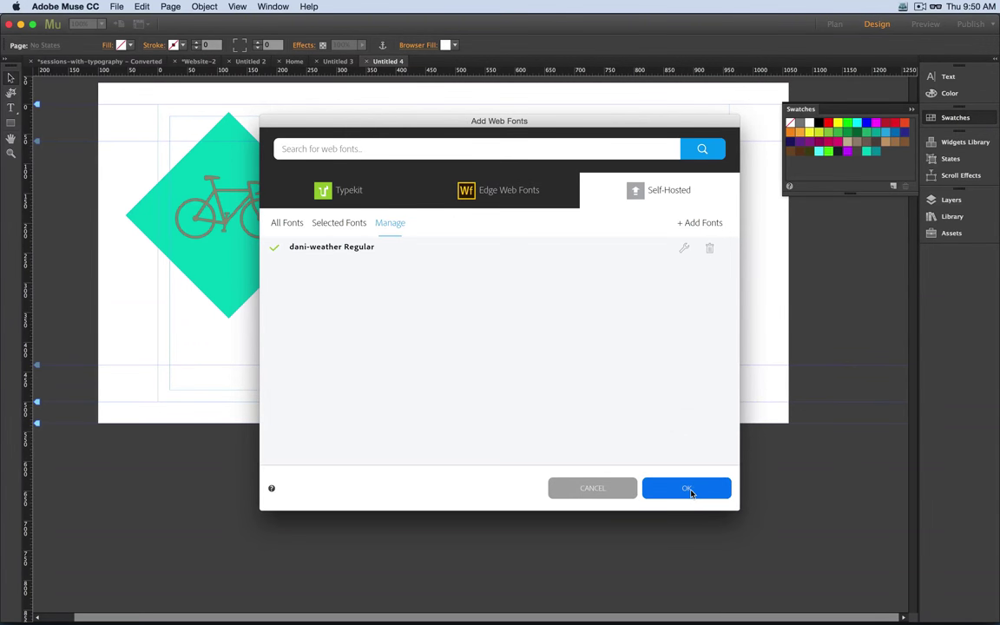
{"action": "left_click", "coordinate": [688, 490]}
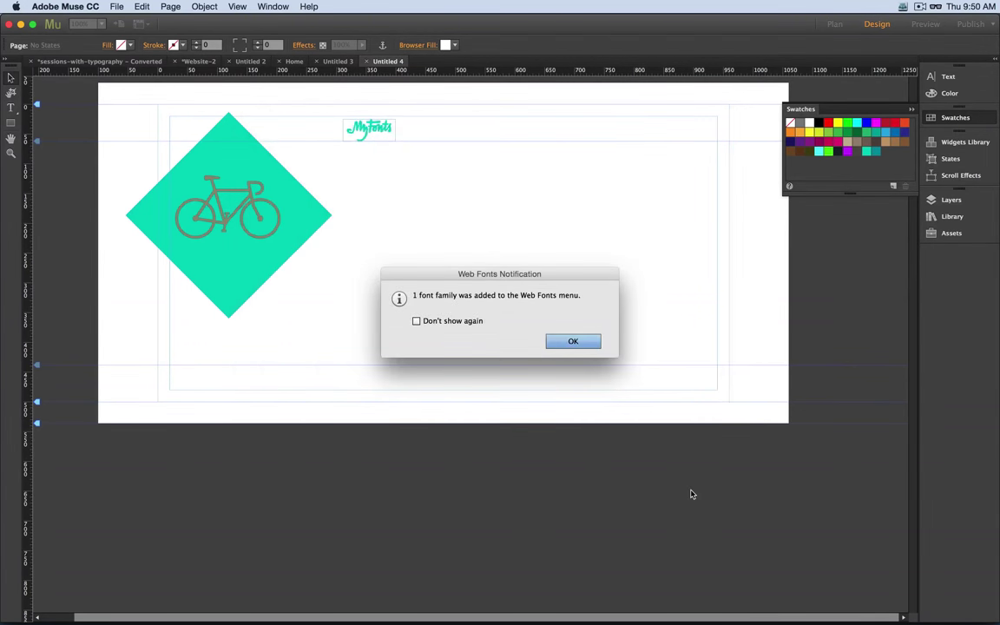
{"action": "left_click", "coordinate": [573, 342]}
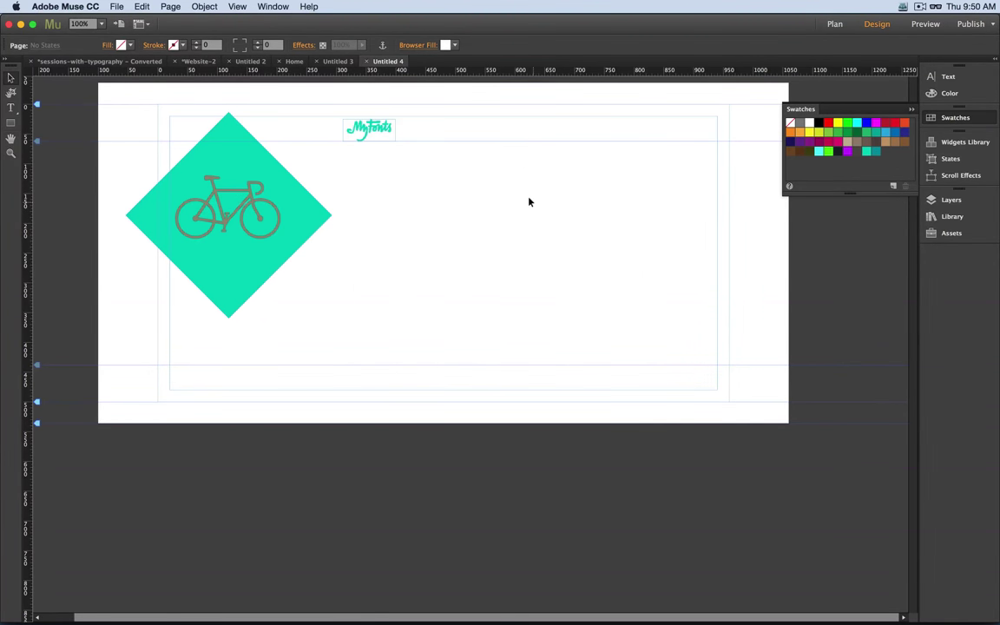
Show the Glyphs panel and float it over the page's upper right area.
{"action": "left_click", "coordinate": [271, 6]}
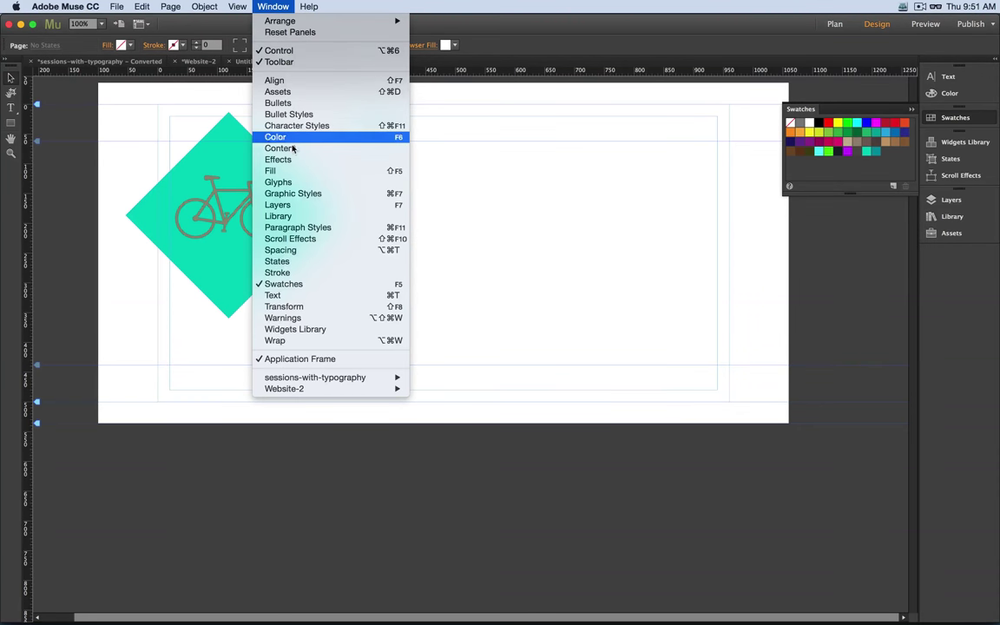
{"action": "left_click", "coordinate": [291, 183]}
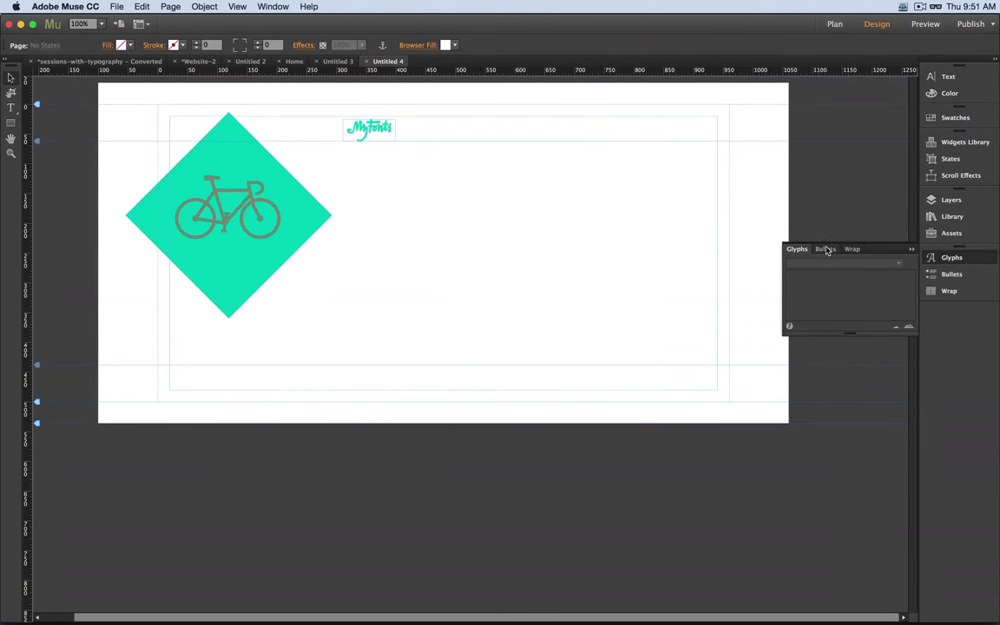
{"action": "left_click_drag", "start_coordinate": [806, 252], "coordinate": [727, 113]}
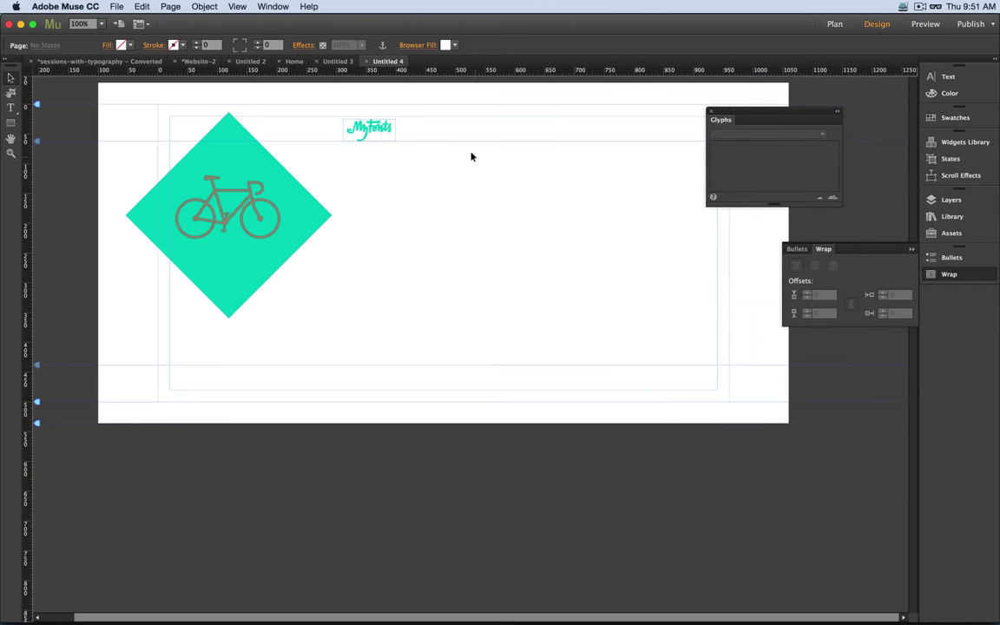
Draw a text frame about 369 by 221 px to the right of the green bicycle diamond.
{"action": "left_click", "coordinate": [12, 111]}
{"action": "left_click_drag", "start_coordinate": [389, 205], "coordinate": [549, 303]}
{"action": "left_click_drag", "start_coordinate": [608, 335], "coordinate": [608, 335]}
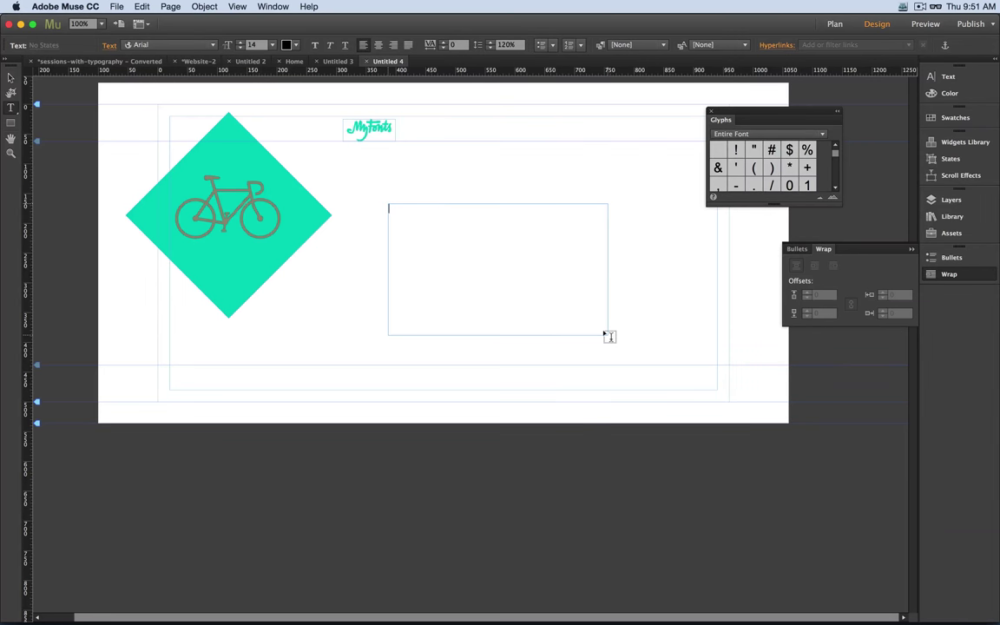
{"action": "type", "text": "Chai T"}
{"action": "key", "text": "BackSpace"}
{"action": "key", "text": "BackSpace"}
{"action": "key", "text": "BackSpace"}
{"action": "key", "text": "BackSpace"}
{"action": "key", "text": "BackSpace"}
{"action": "key", "text": "BackSpace"}
{"action": "left_click", "coordinate": [736, 135]}
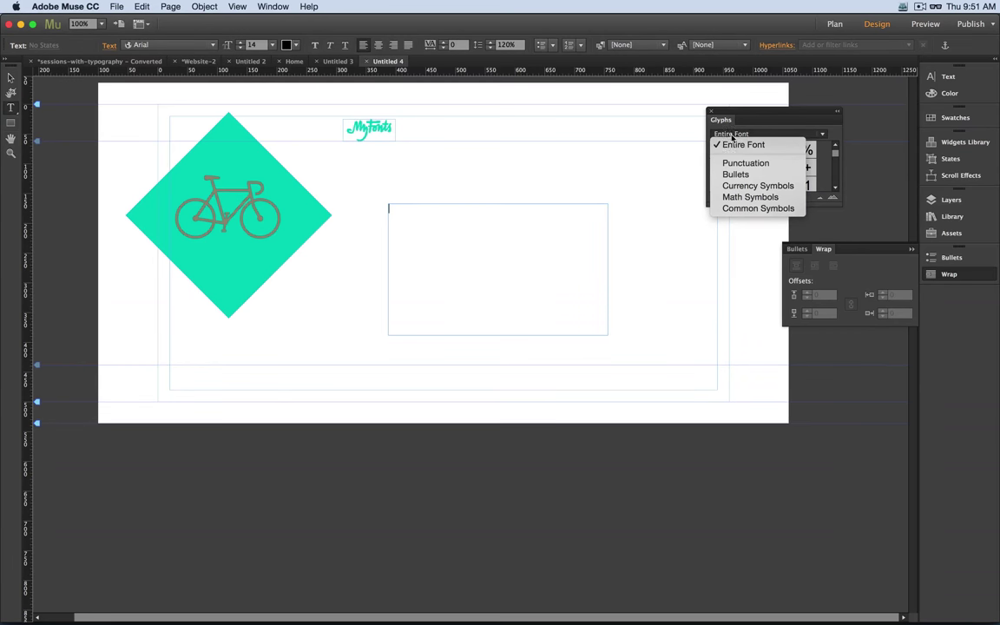
{"action": "left_click", "coordinate": [733, 136]}
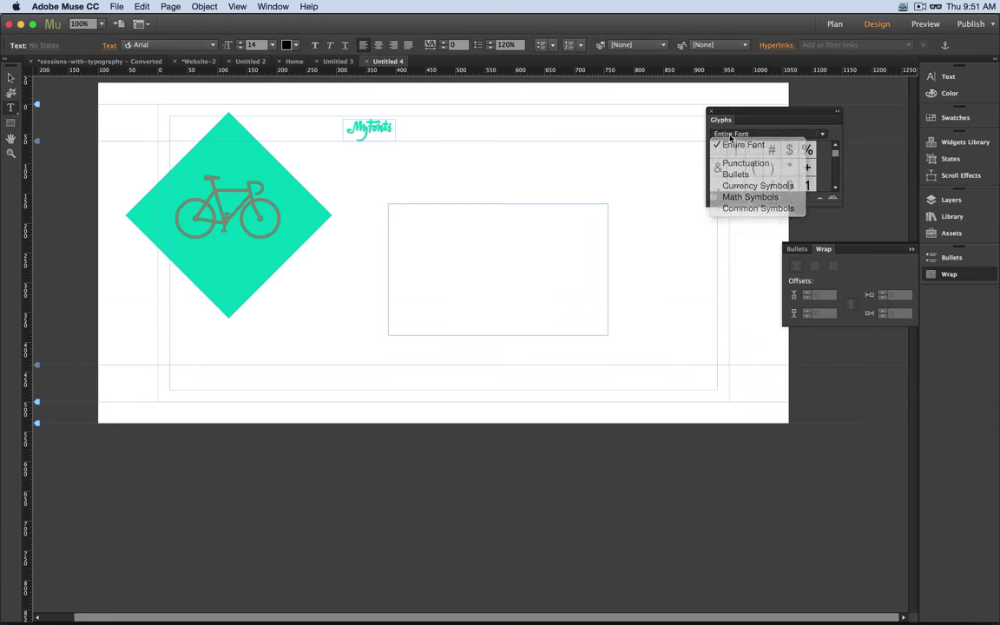
Filter the fonts by "dani" and set the text frame's font to the dani-weather web font.
{"action": "left_click", "coordinate": [155, 46]}
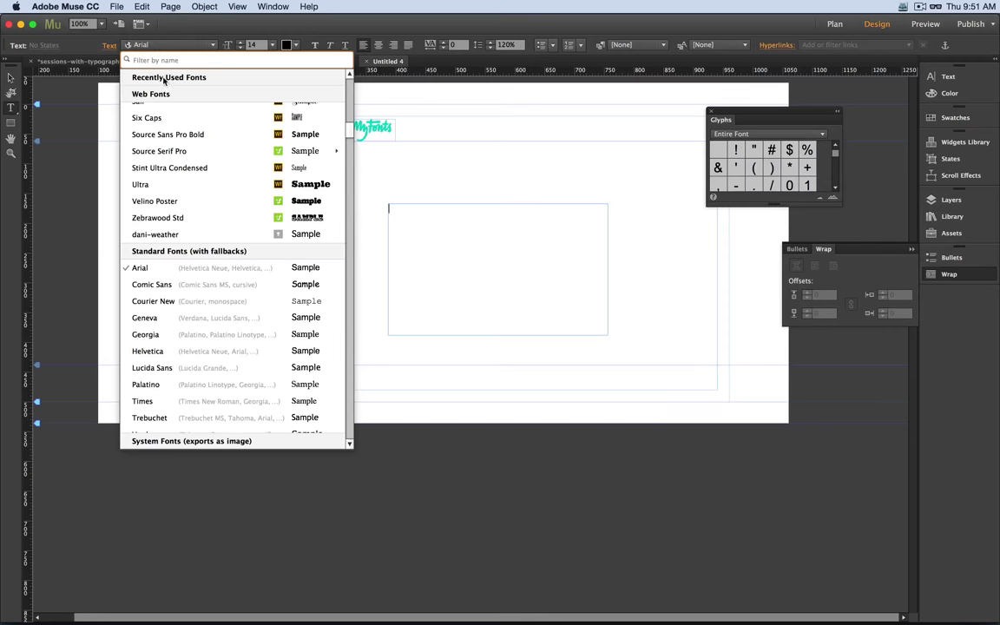
{"action": "scroll", "coordinate": [206, 149], "scroll_direction": "up", "scroll_amount": 3}
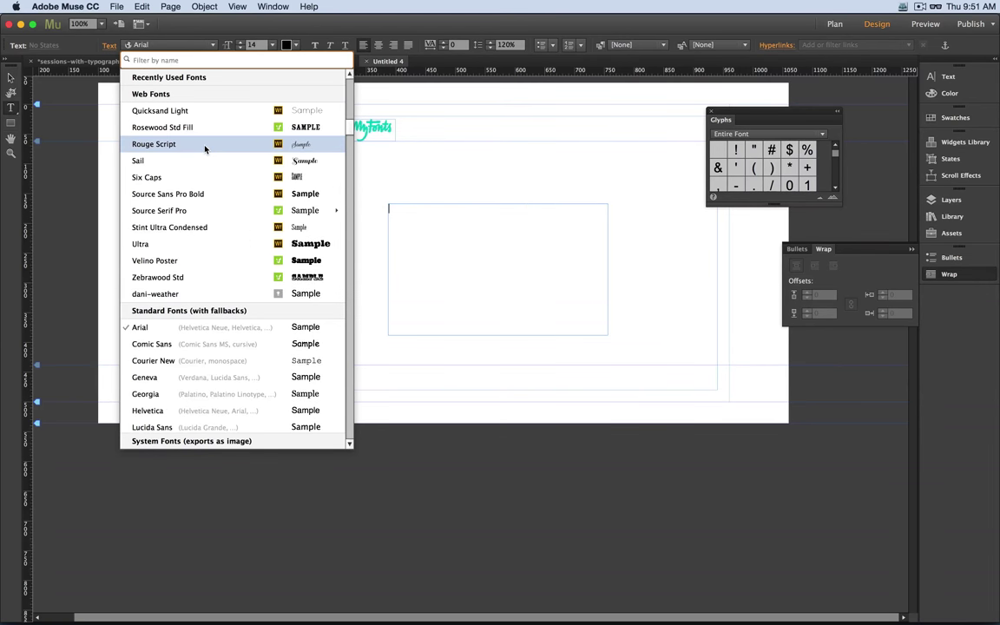
{"action": "scroll", "coordinate": [205, 149], "scroll_direction": "up", "scroll_amount": 3}
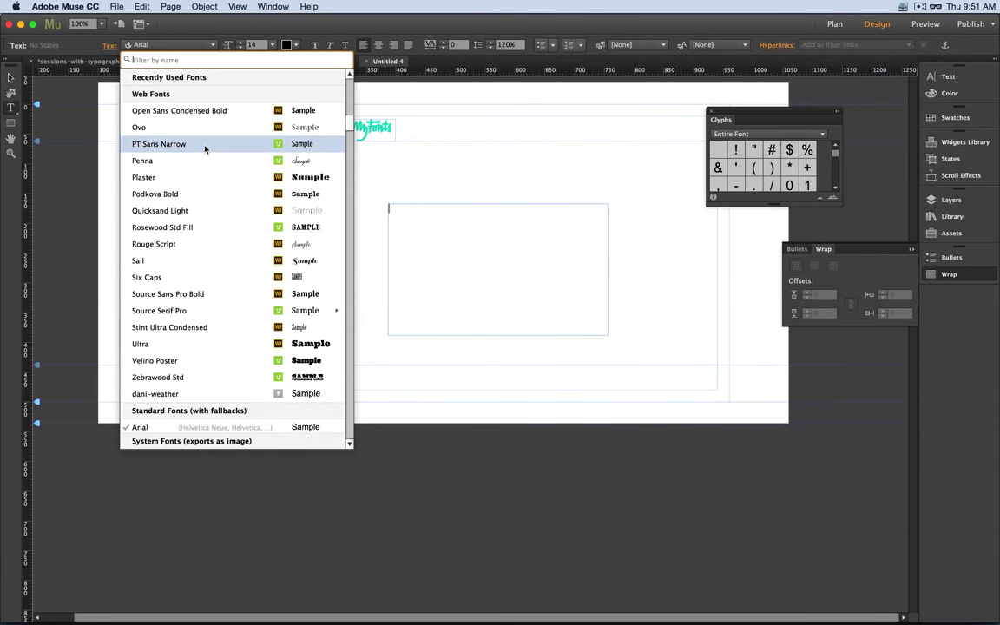
{"action": "scroll", "coordinate": [205, 149], "scroll_direction": "up", "scroll_amount": 10}
{"action": "scroll", "coordinate": [205, 149], "scroll_direction": "up", "scroll_amount": 3}
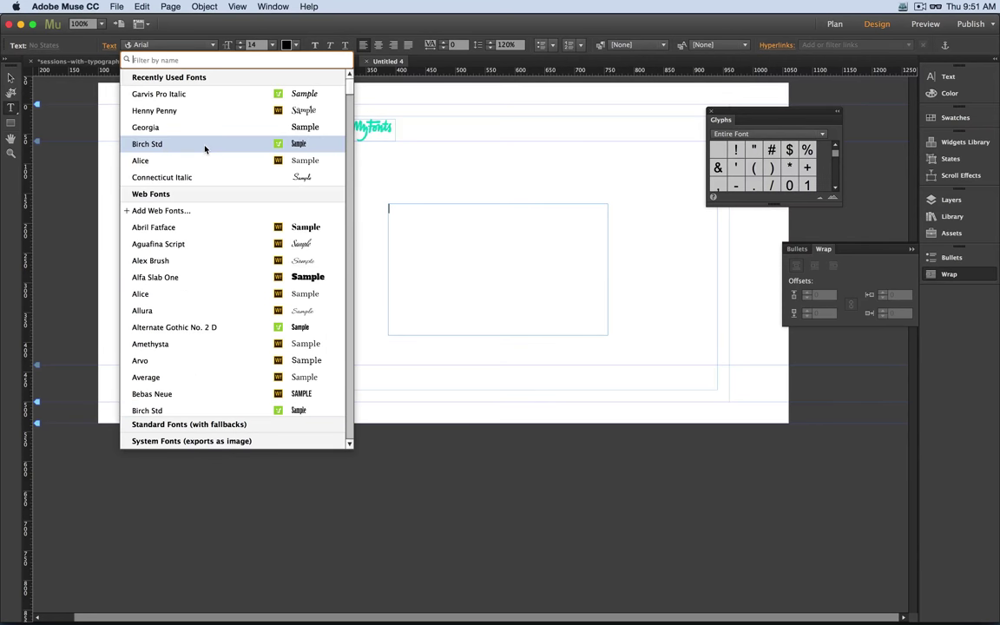
{"action": "left_click", "coordinate": [193, 63]}
{"action": "type", "text": "dani"}
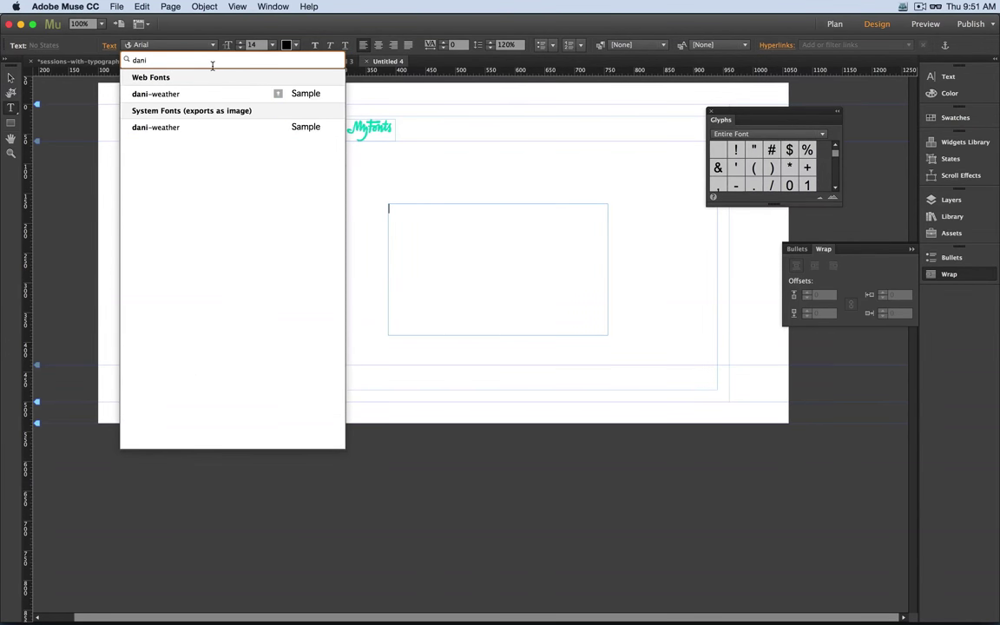
{"action": "left_click", "coordinate": [160, 90]}
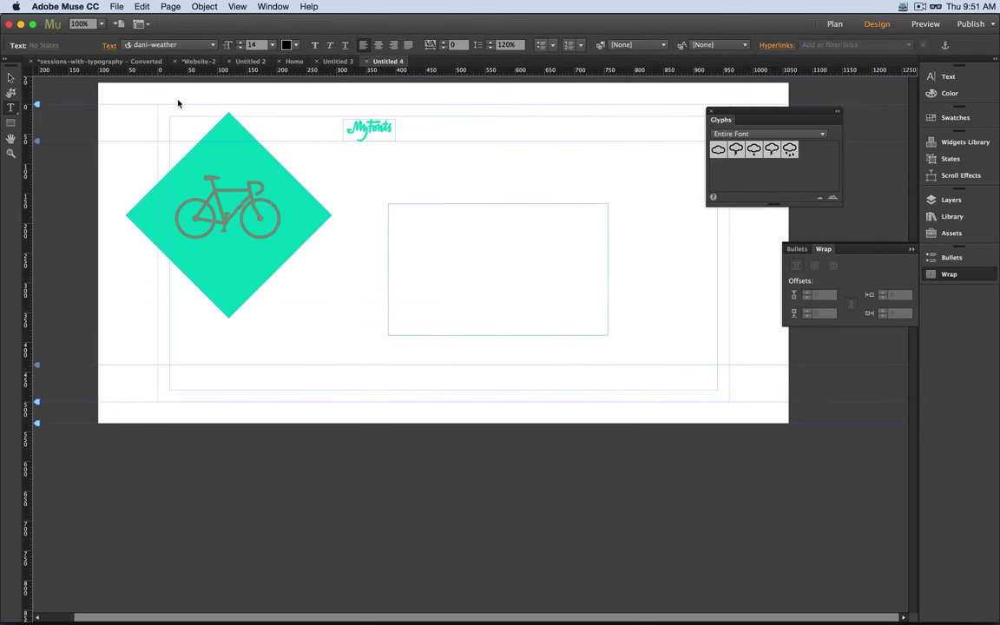
Insert the second dani-weather glyph, the cloud with a lightning bolt below it, and enlarge it to size 68.
{"action": "double_click", "coordinate": [737, 150]}
{"action": "key", "text": "shift+Left"}
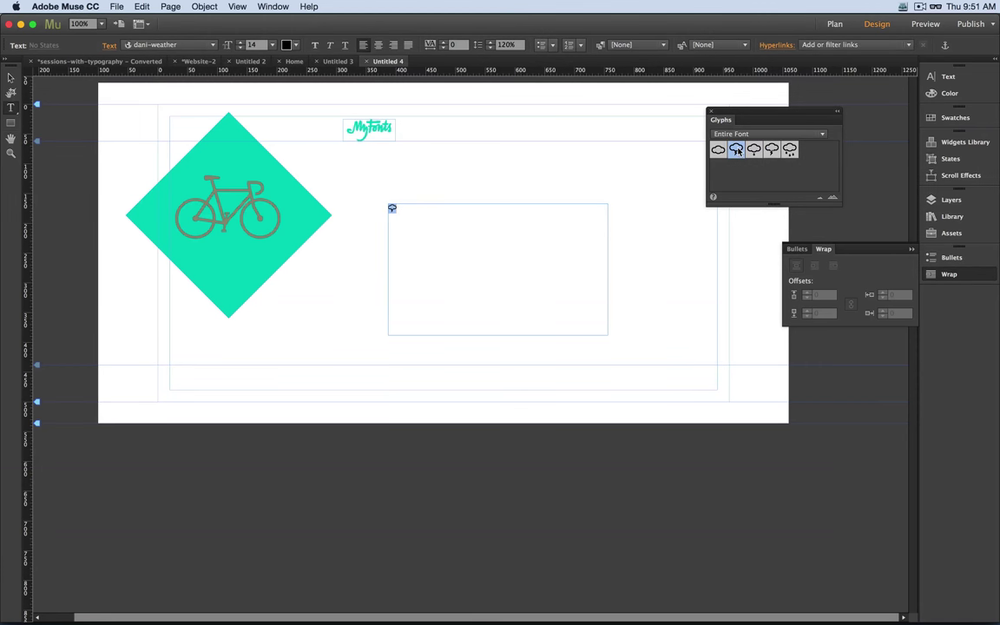
{"action": "key", "text": "super+shift+period"}
{"action": "key", "text": "super+shift+period"}
{"action": "key", "text": "super+shift+period"}
{"action": "key", "text": "super+shift+period"}
{"action": "key", "text": "super+shift+period"}
{"action": "key", "text": "super+shift+period"}
{"action": "key", "text": "super+shift+period"}
{"action": "key", "text": "super+shift+period"}
{"action": "key", "text": "super+shift+period"}
{"action": "key", "text": "super+shift+period"}
{"action": "key", "text": "super+shift+period"}
{"action": "key", "text": "super+shift+period"}
{"action": "key", "text": "super+shift+period"}
{"action": "key", "text": "super+shift+period"}
{"action": "key", "text": "super+shift+period"}
{"action": "key", "text": "super+shift+period"}
{"action": "key", "text": "super+shift+period"}
{"action": "key", "text": "super+shift+period"}
{"action": "key", "text": "super+shift+period"}
{"action": "key", "text": "super+shift+period"}
{"action": "key", "text": "super+shift+period"}
{"action": "key", "text": "super+shift+period"}
{"action": "key", "text": "super+shift+period"}
{"action": "key", "text": "super+shift+period"}
{"action": "key", "text": "super+shift+period"}
{"action": "key", "text": "super+shift+period"}
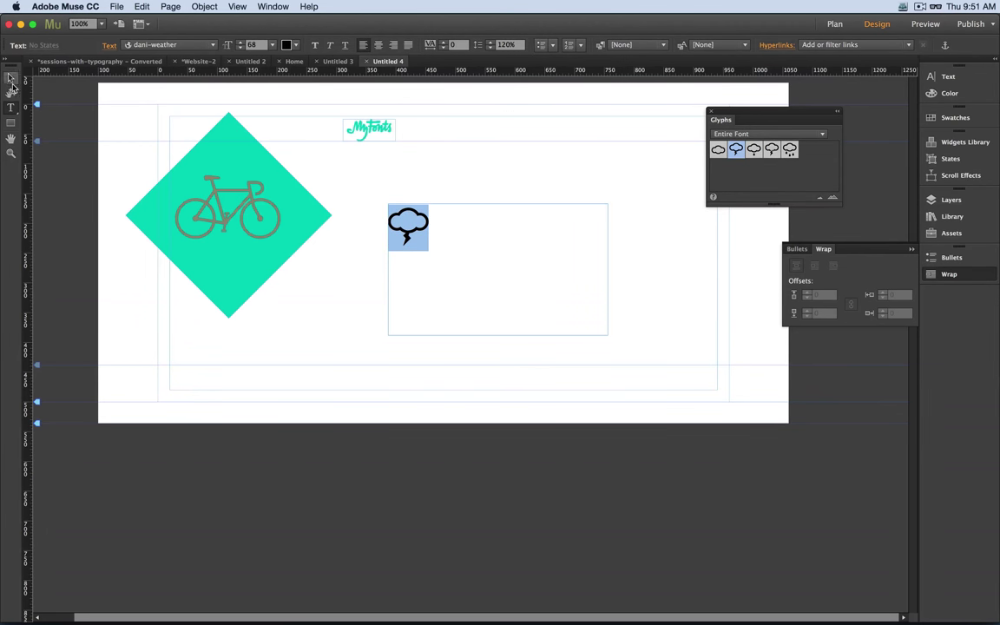
Recolor the lightning-cloud glyph with the teal swatch 00D4BF to match the bicycle diamond.
{"action": "left_click", "coordinate": [10, 78]}
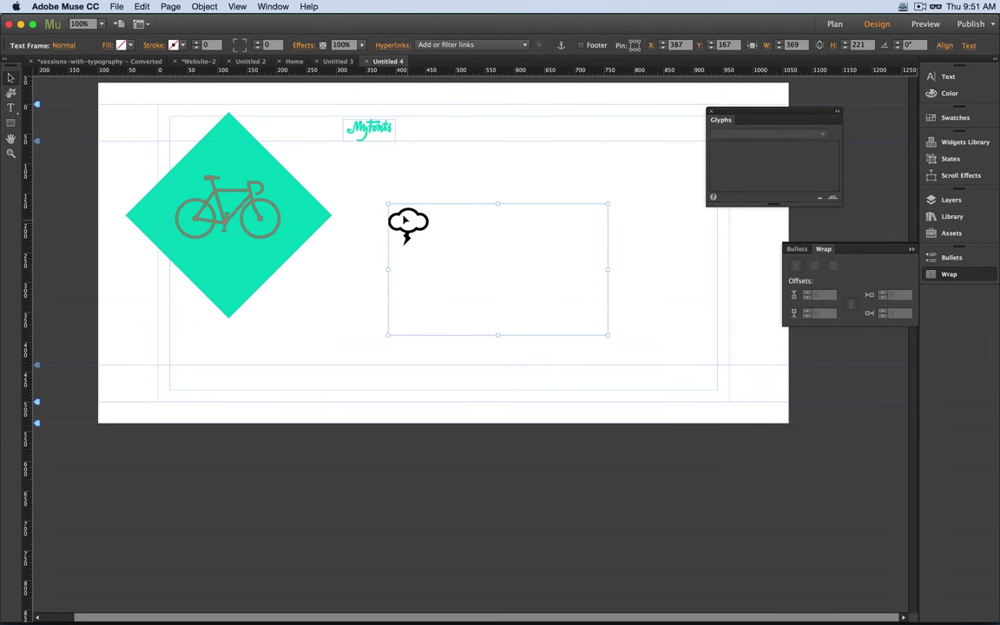
{"action": "key", "text": "t"}
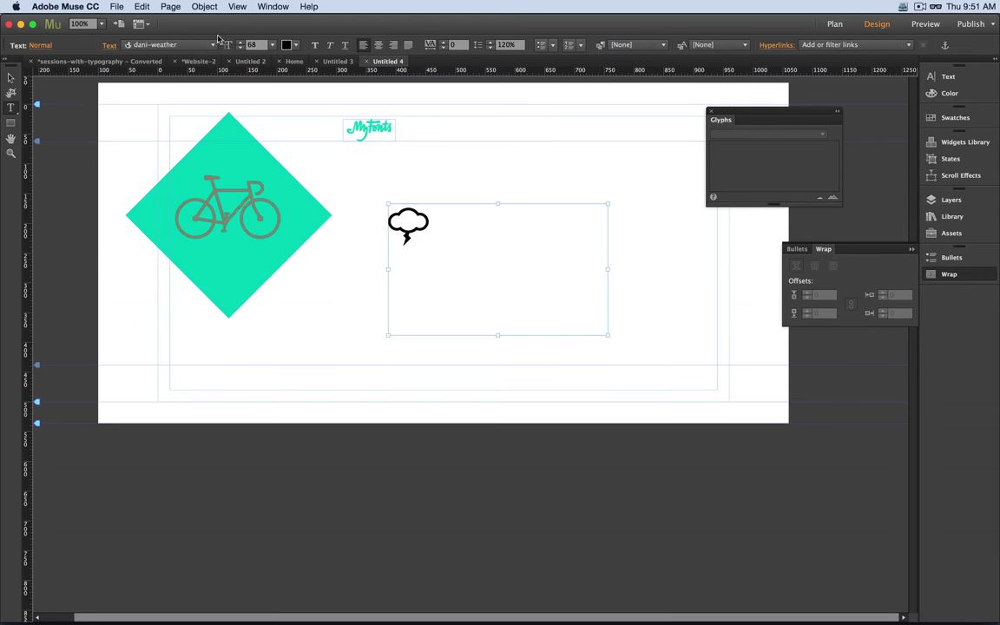
{"action": "left_click", "coordinate": [287, 45]}
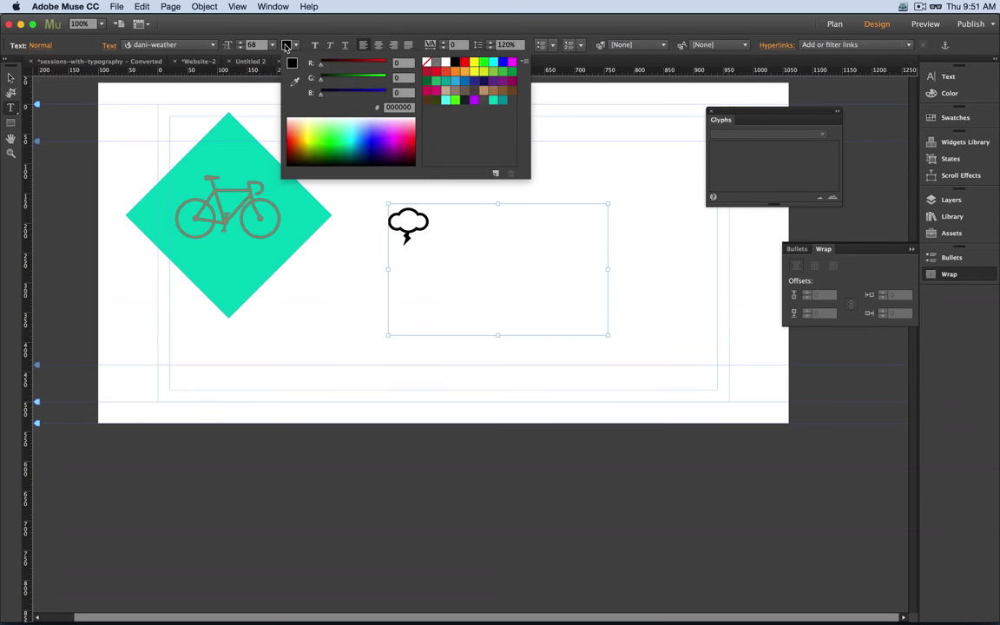
{"action": "left_click", "coordinate": [493, 104]}
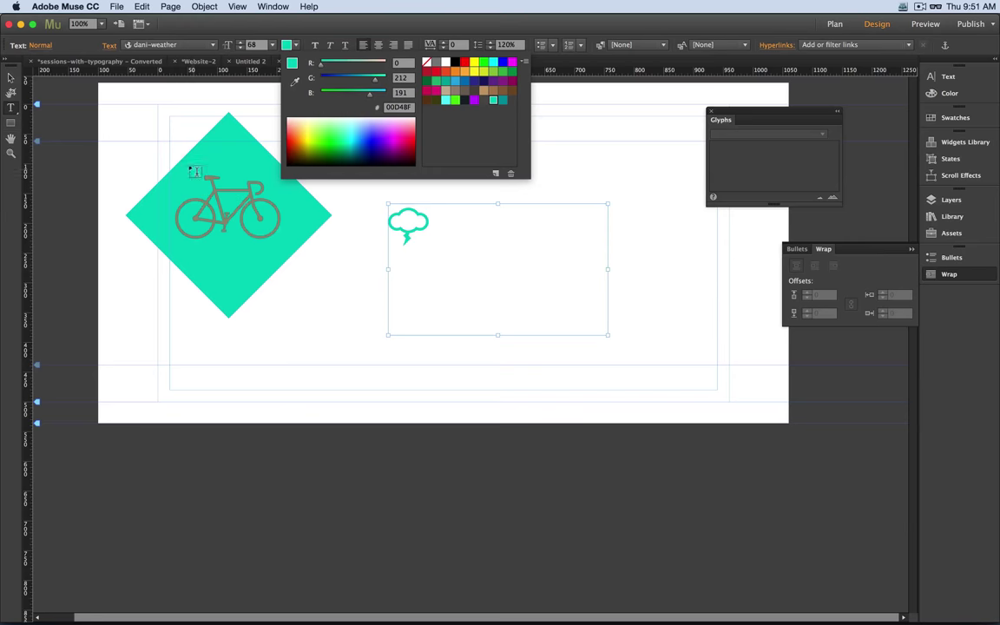
{"action": "left_click", "coordinate": [9, 78]}
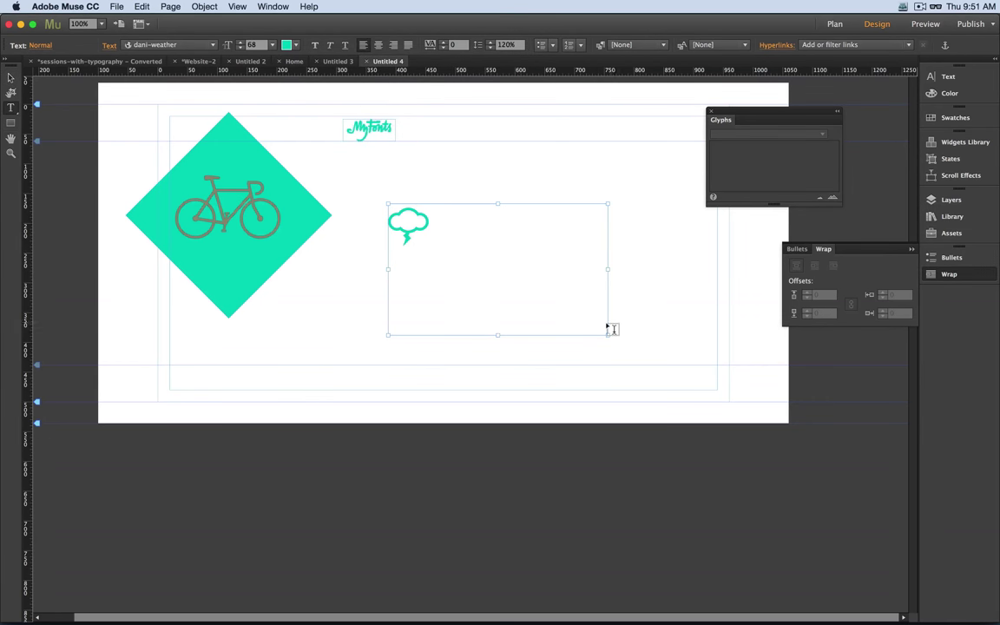
{"action": "left_click", "coordinate": [12, 78]}
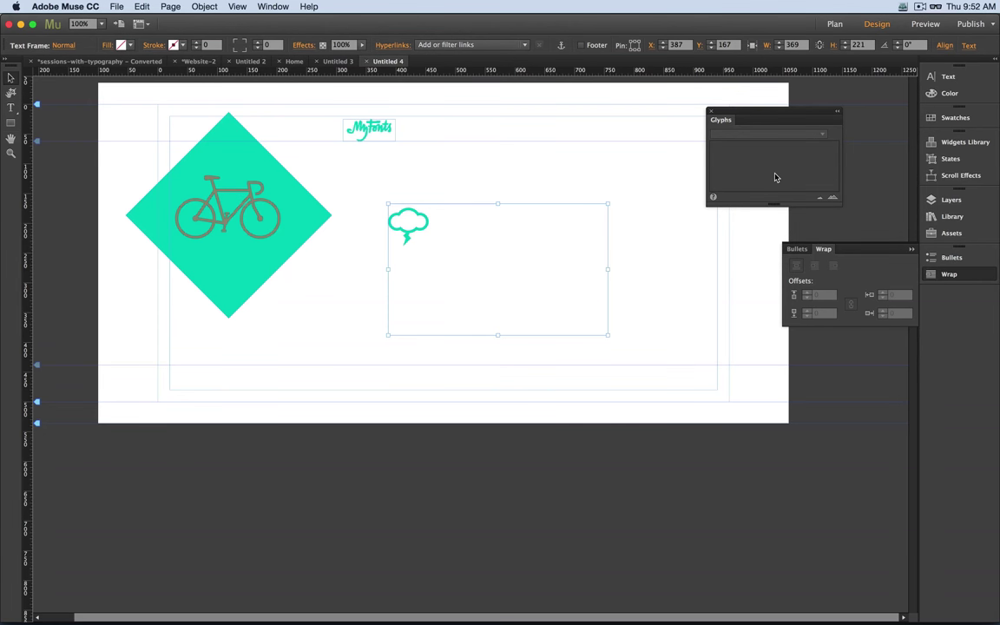
Switch to Adobe Connect to read the latest chat messages and return to Adobe Muse.
{"action": "key", "text": "super+Tab"}
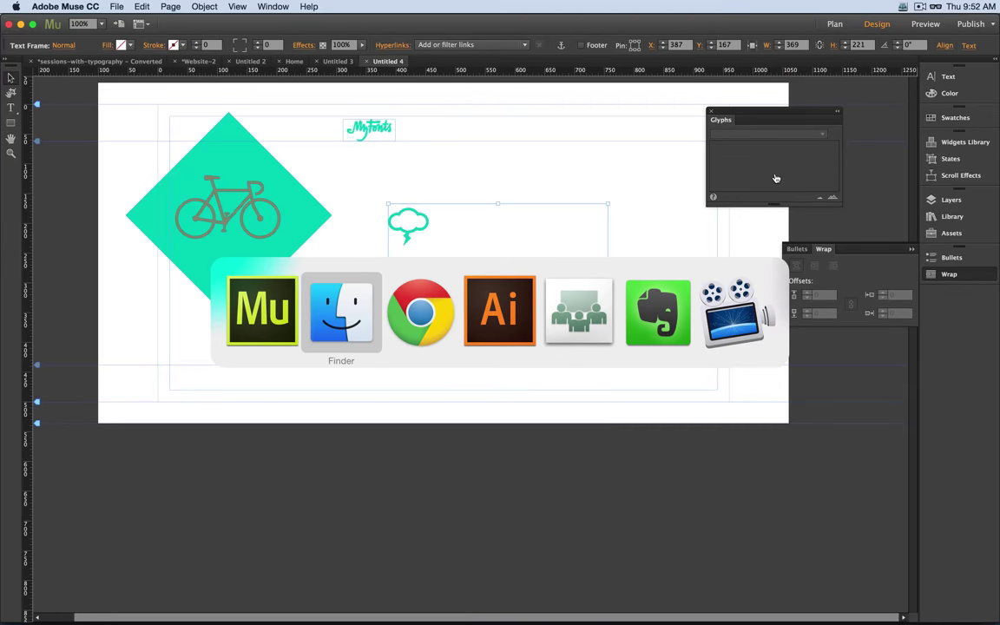
{"action": "key", "text": "super+Tab"}
{"action": "key", "text": "super+Tab"}
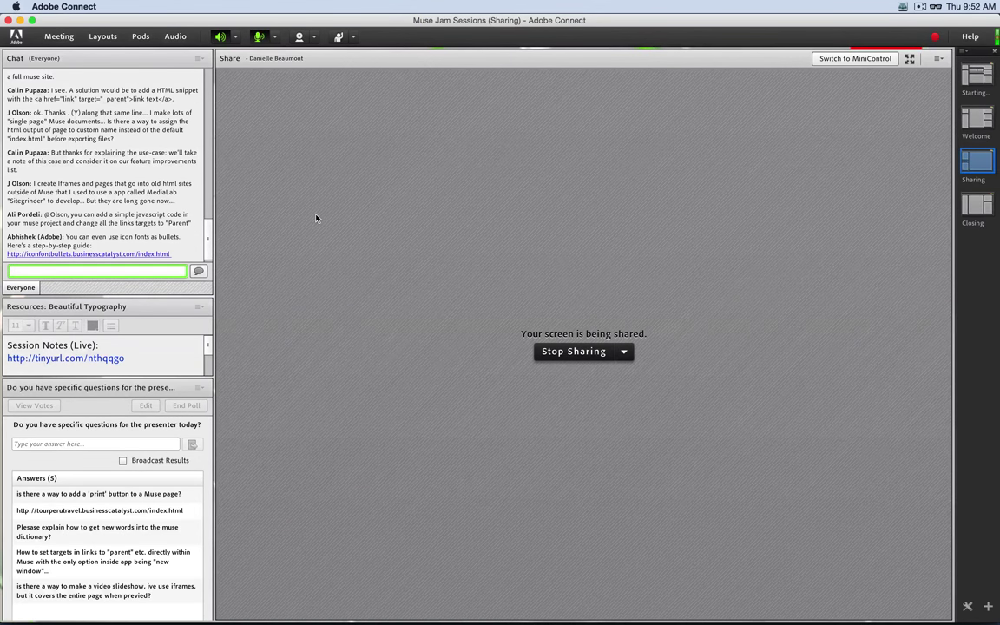
{"action": "key", "text": "super+Tab"}
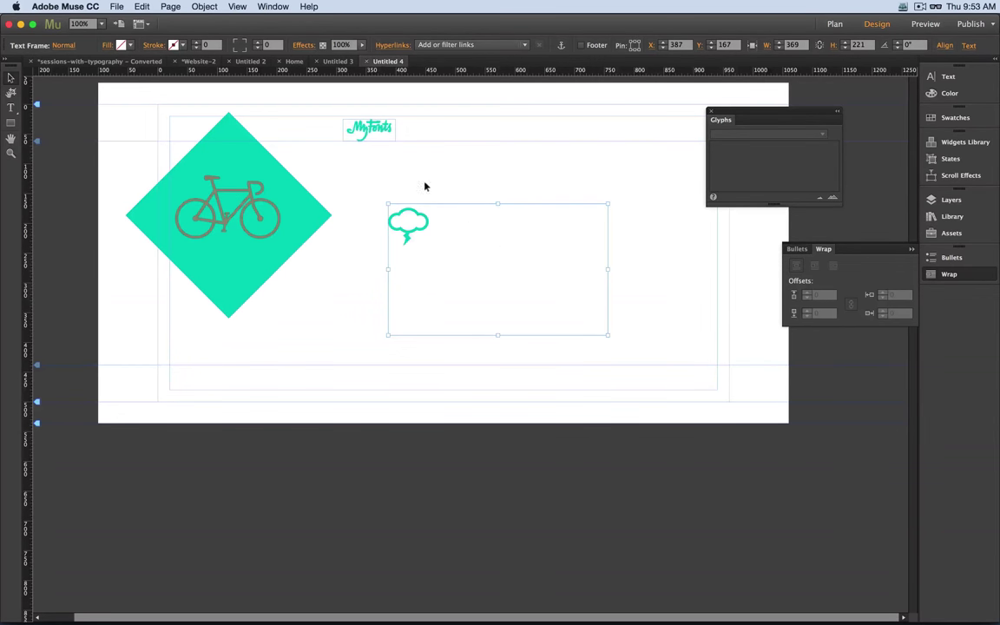
{"action": "left_click", "coordinate": [251, 62]}
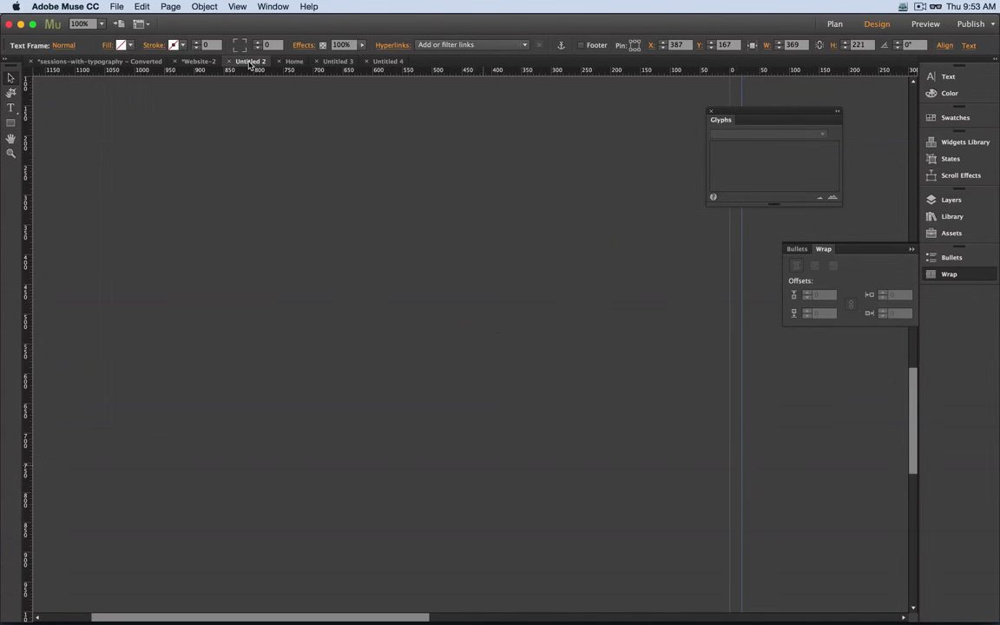
{"action": "left_click", "coordinate": [208, 62]}
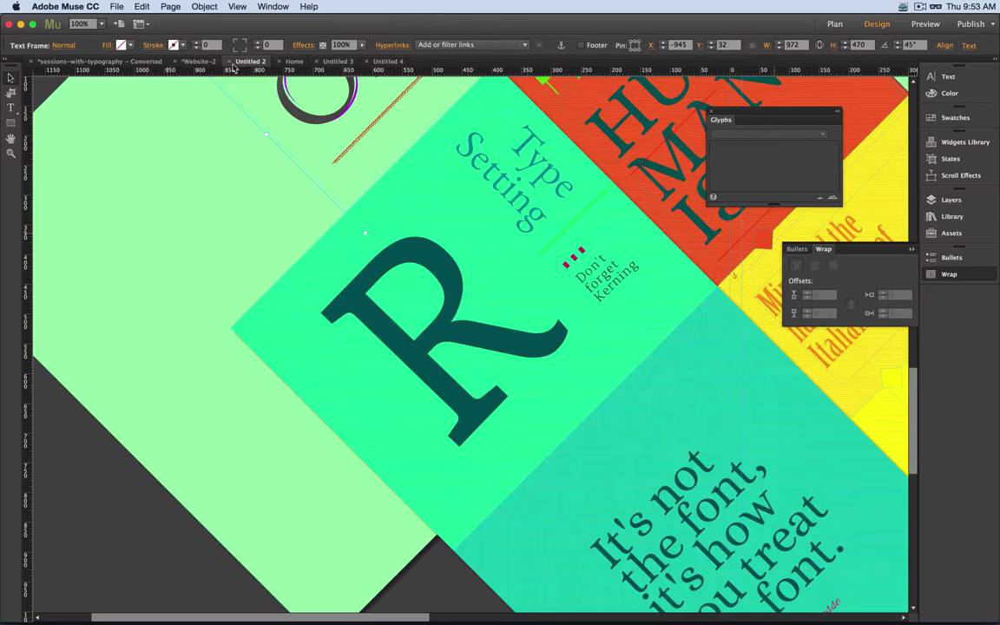
{"action": "left_click", "coordinate": [326, 62]}
{"action": "left_click", "coordinate": [176, 62]}
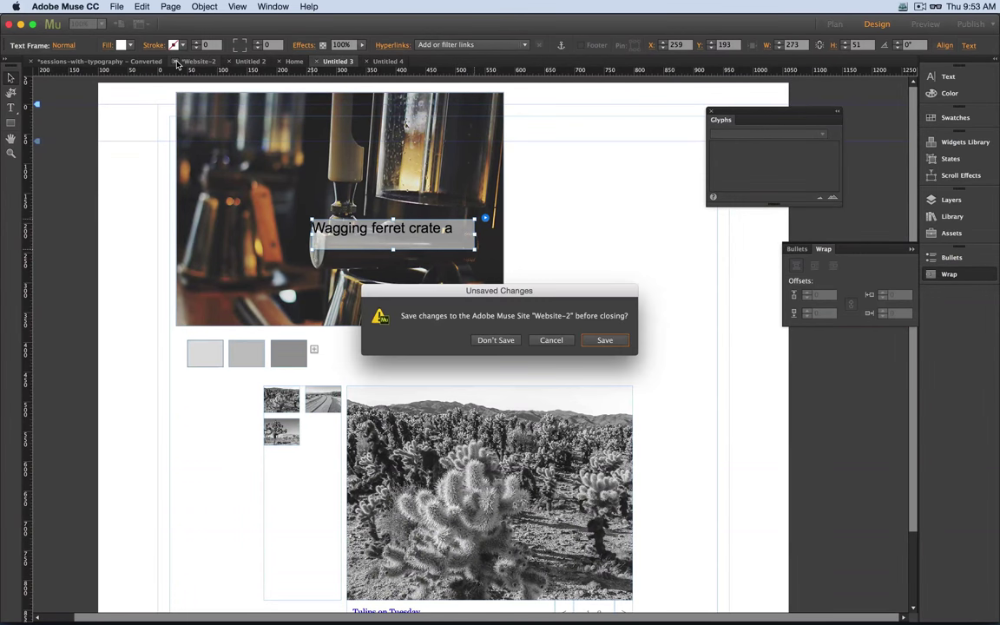
{"action": "left_click", "coordinate": [553, 340]}
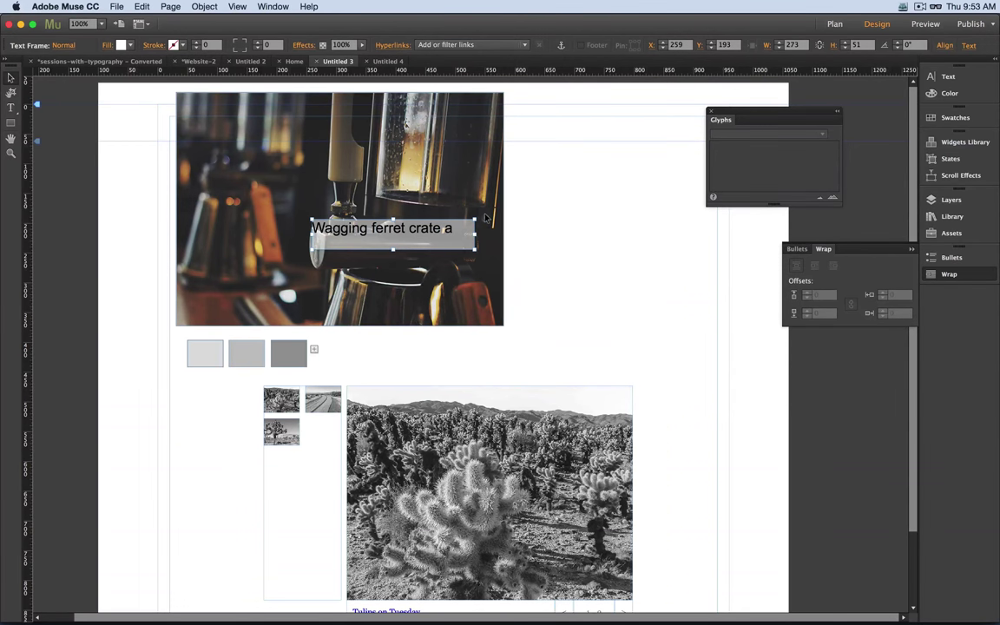
Open the Home page from the site plan and copy the italic paragraph beginning "Tigger tabby feeder dog house.".
{"action": "key", "text": "super+m"}
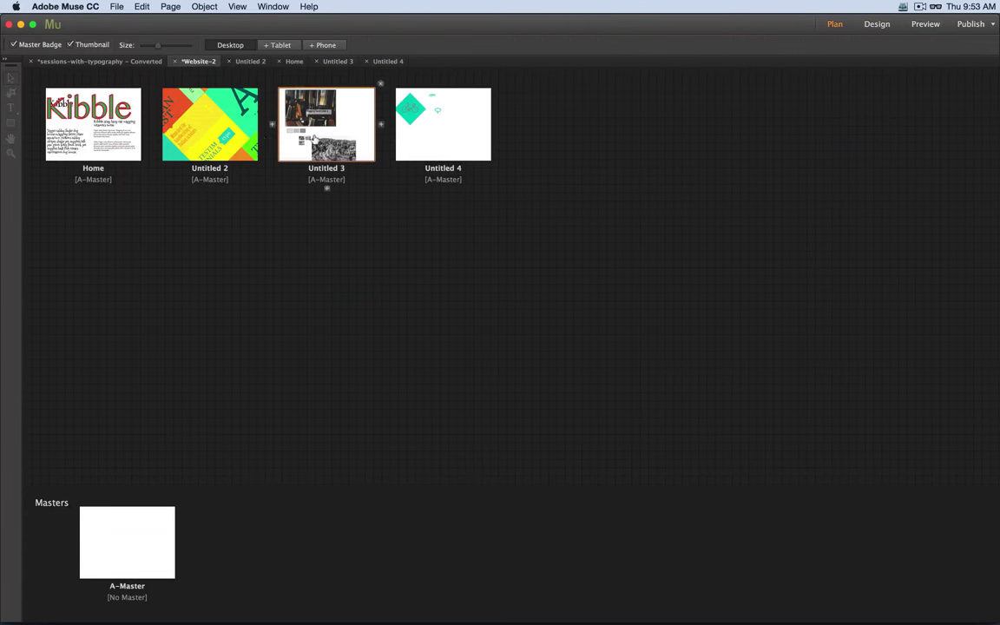
{"action": "double_click", "coordinate": [94, 130]}
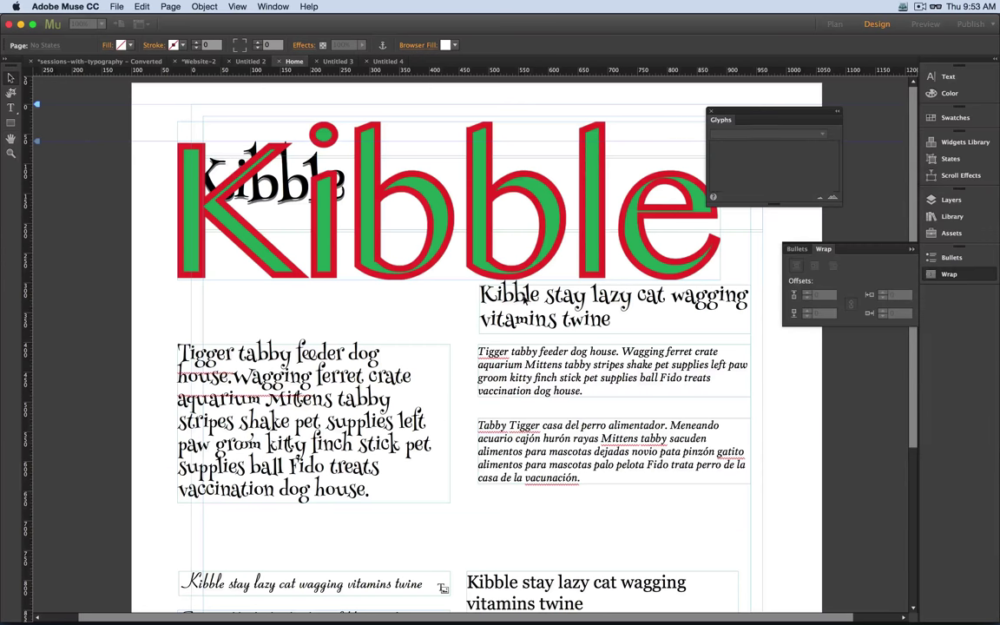
{"action": "triple_click", "coordinate": [542, 367]}
{"action": "key", "text": "super+c"}
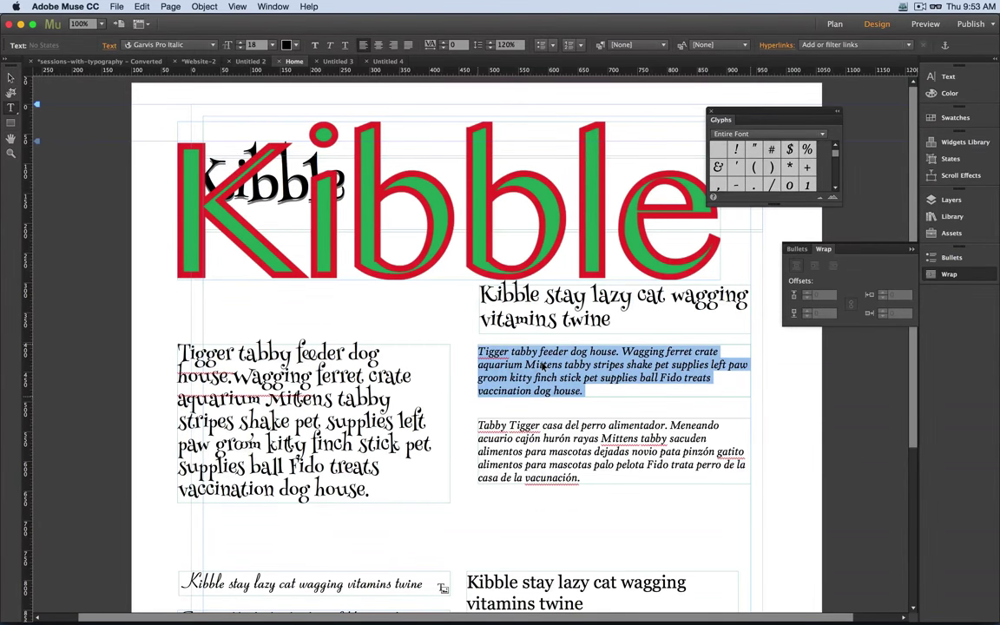
{"action": "key", "text": "super+n"}
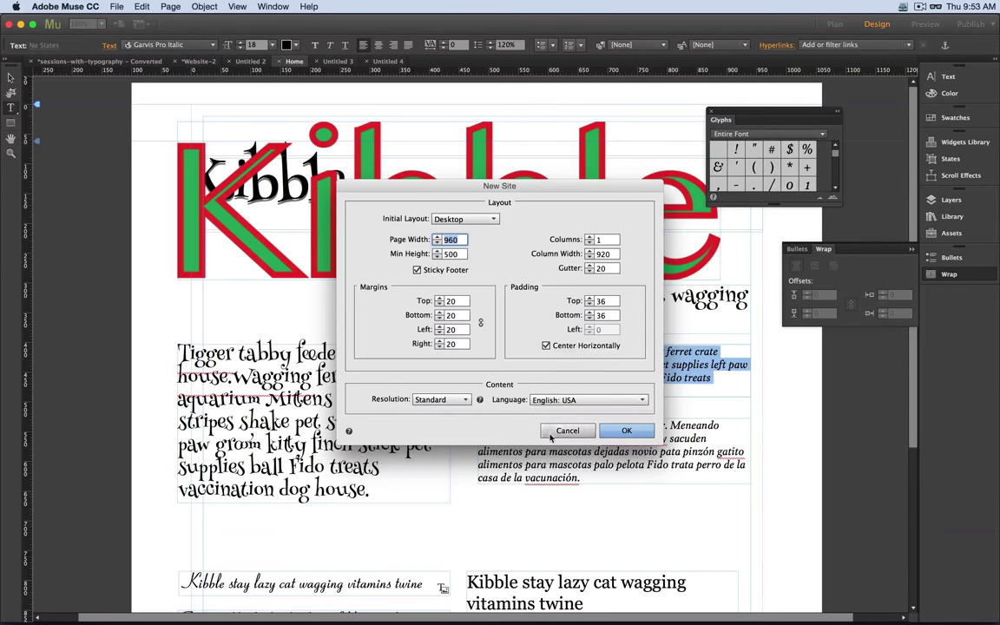
{"action": "left_click", "coordinate": [566, 431]}
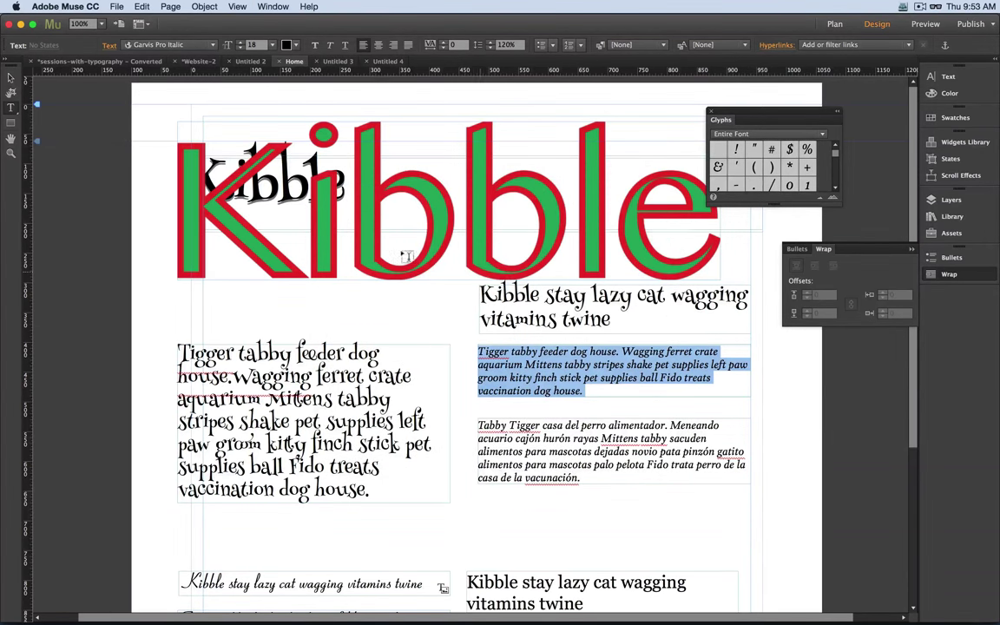
Clear the artwork from the Untitled 4 page and paste the copied paragraph into a text frame about 200 px wide.
{"action": "key", "text": "super+m"}
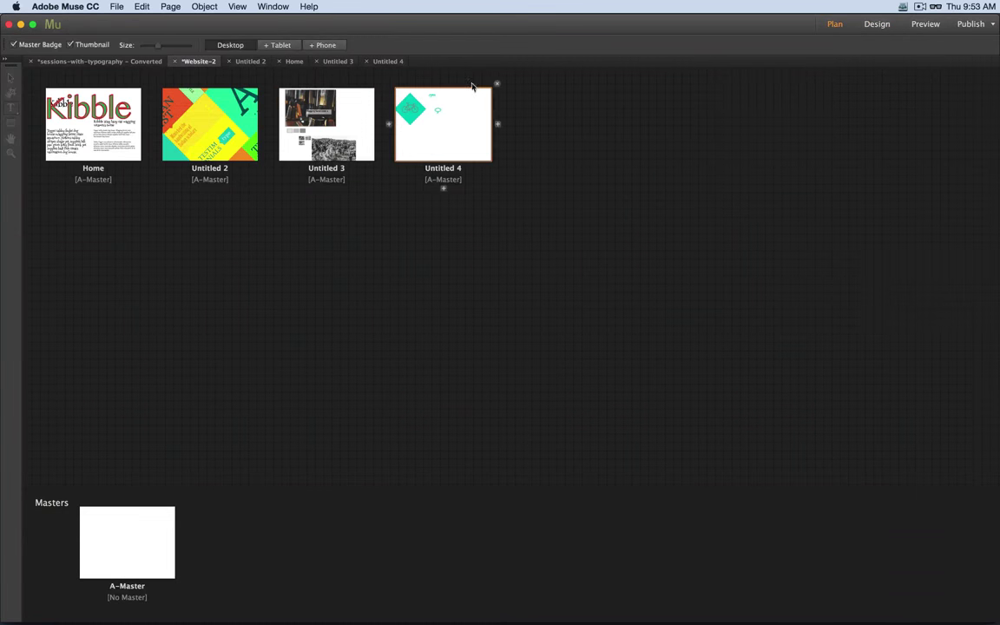
{"action": "double_click", "coordinate": [436, 108]}
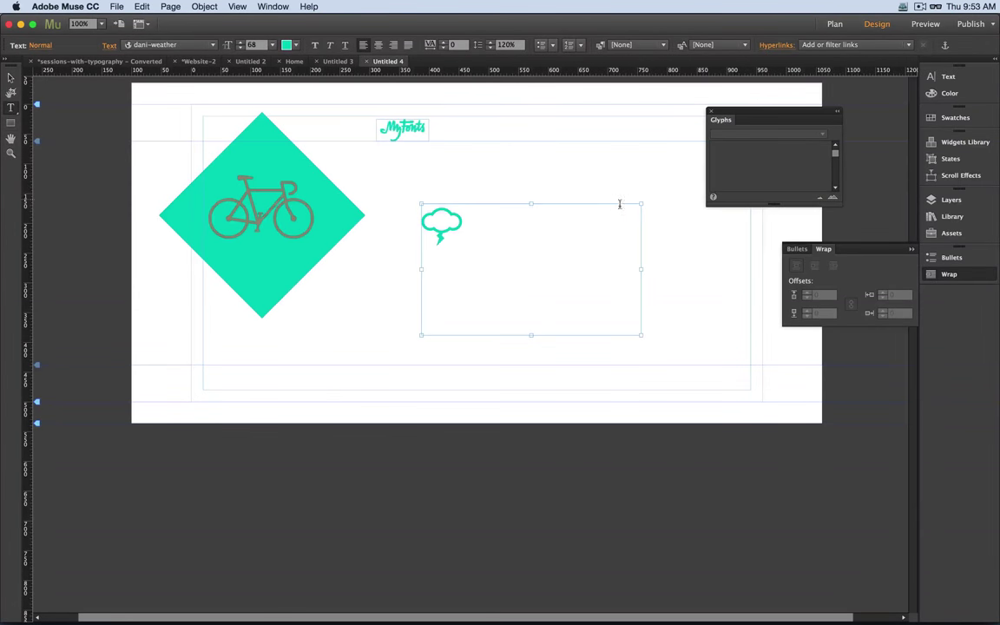
{"action": "key", "text": "super+v"}
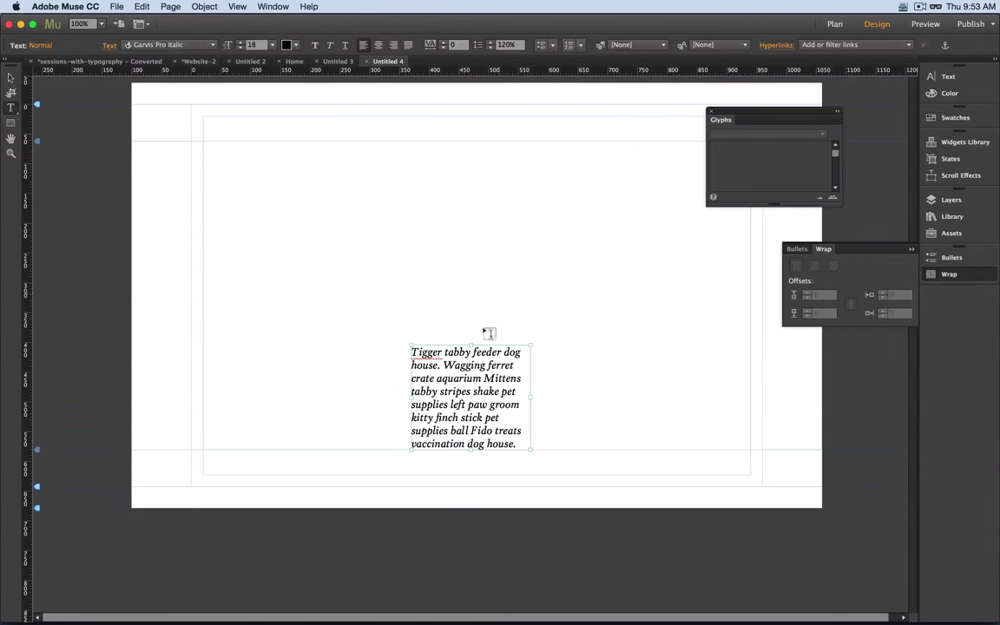
Split the pasted text into four paragraphs, breaking before "Wagging", "Mittens" and "kitty", and capitalize the last one's first word as "Kitty".
{"action": "left_click", "coordinate": [444, 366]}
{"action": "key", "text": "Return"}
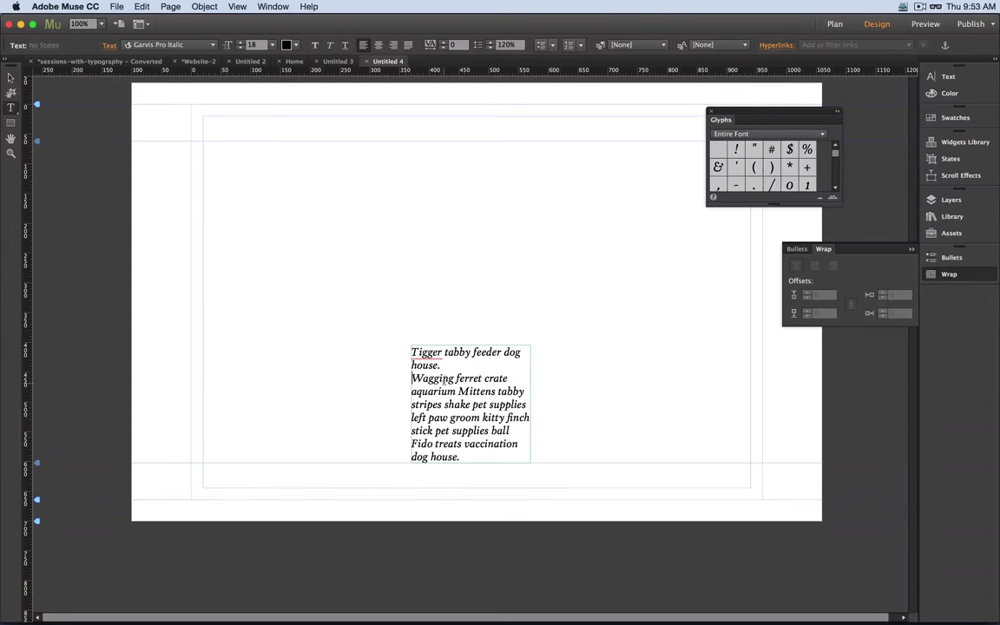
{"action": "left_click", "coordinate": [458, 392]}
{"action": "key", "text": "Return"}
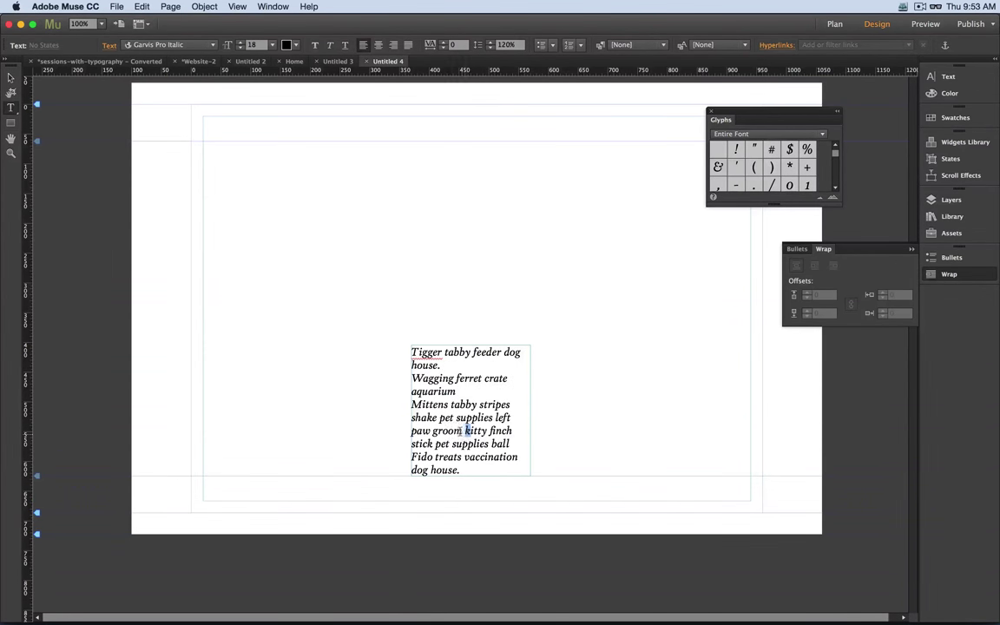
{"action": "left_click", "coordinate": [464, 429]}
{"action": "key", "text": "Return"}
{"action": "left_click", "coordinate": [417, 444]}
{"action": "key", "text": "BackSpace"}
{"action": "type", "text": "Kitty finch stick pet"}
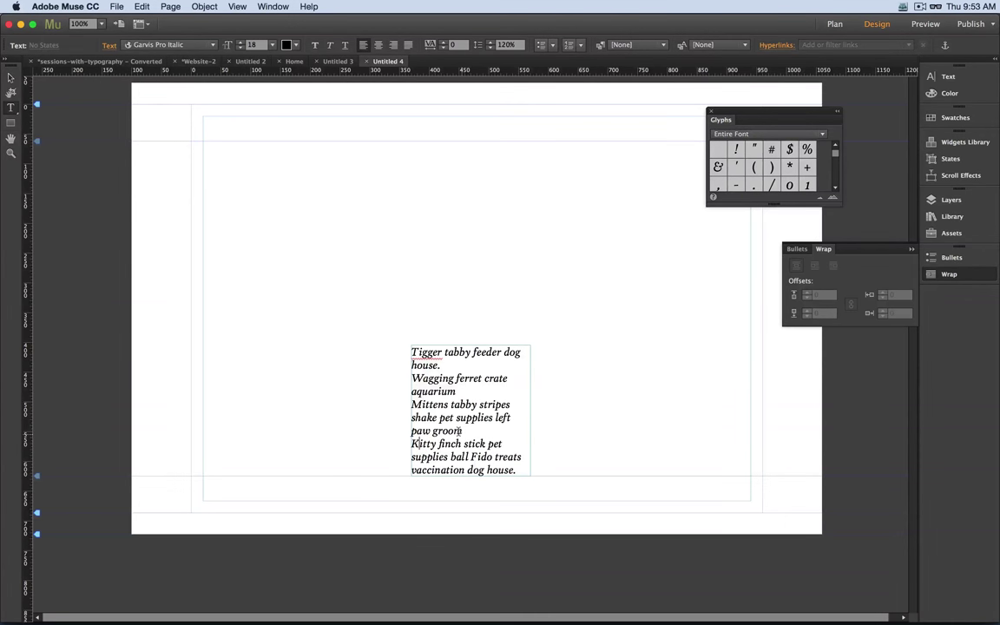
Begin a new bullet character for all four paragraphs, filtering the fonts by "dani" and choosing dani-weather.
{"action": "key", "text": "super+a"}
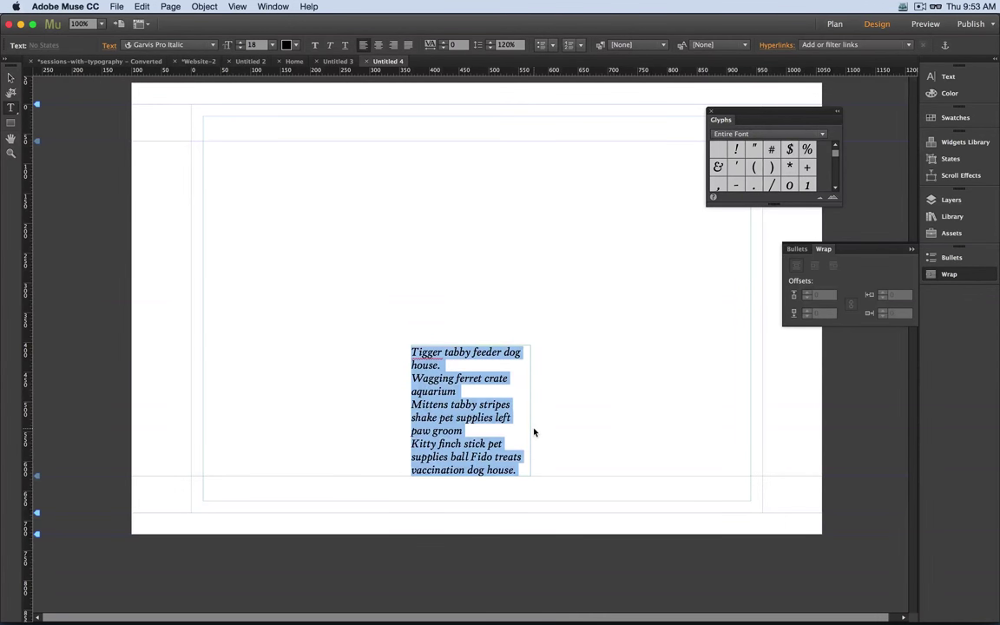
{"action": "left_click", "coordinate": [944, 257]}
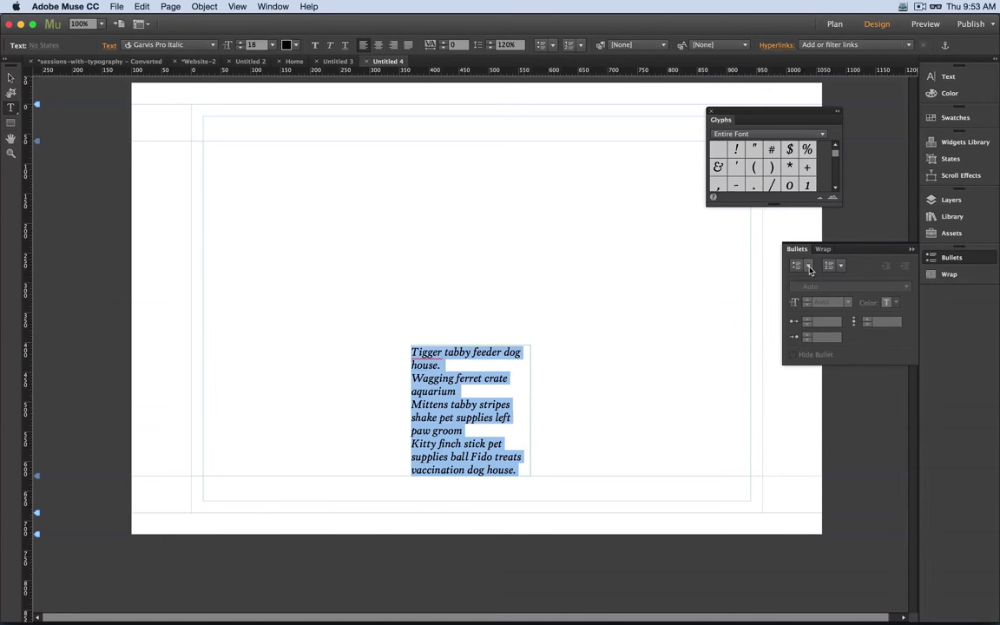
{"action": "left_click", "coordinate": [809, 266]}
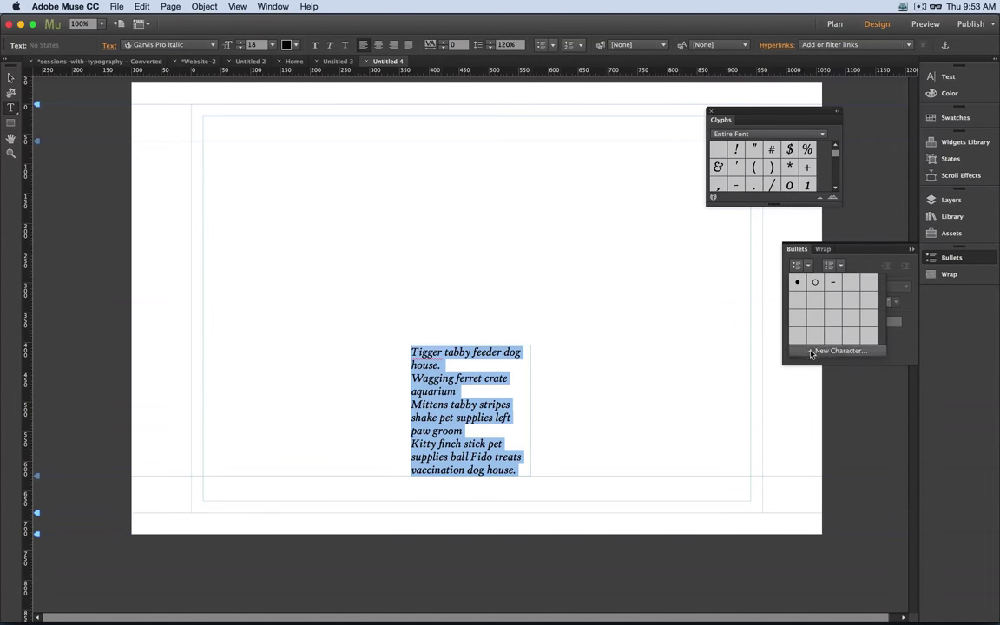
{"action": "left_click", "coordinate": [841, 351]}
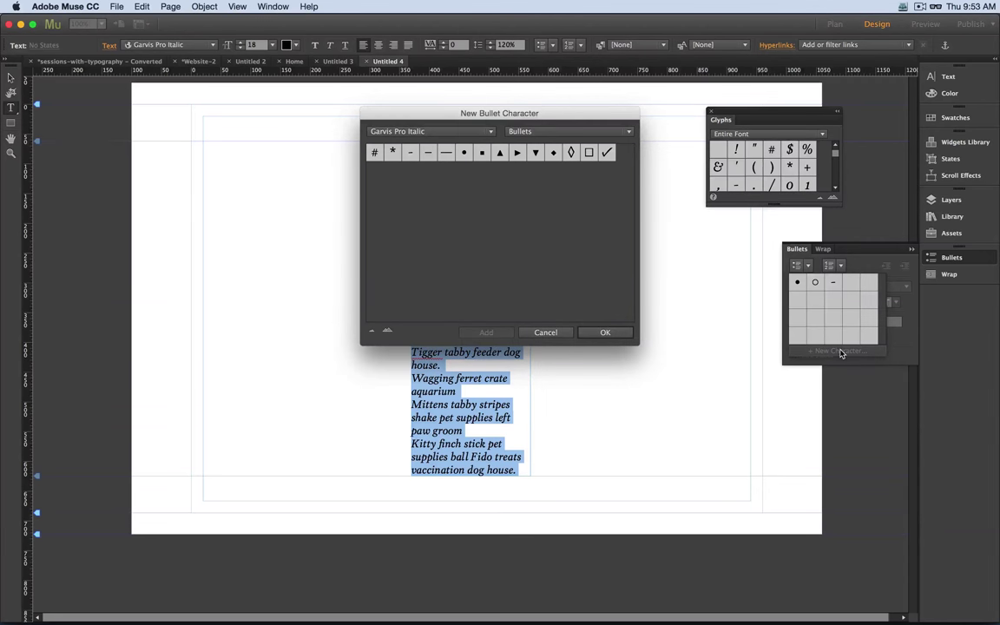
{"action": "left_click", "coordinate": [443, 136]}
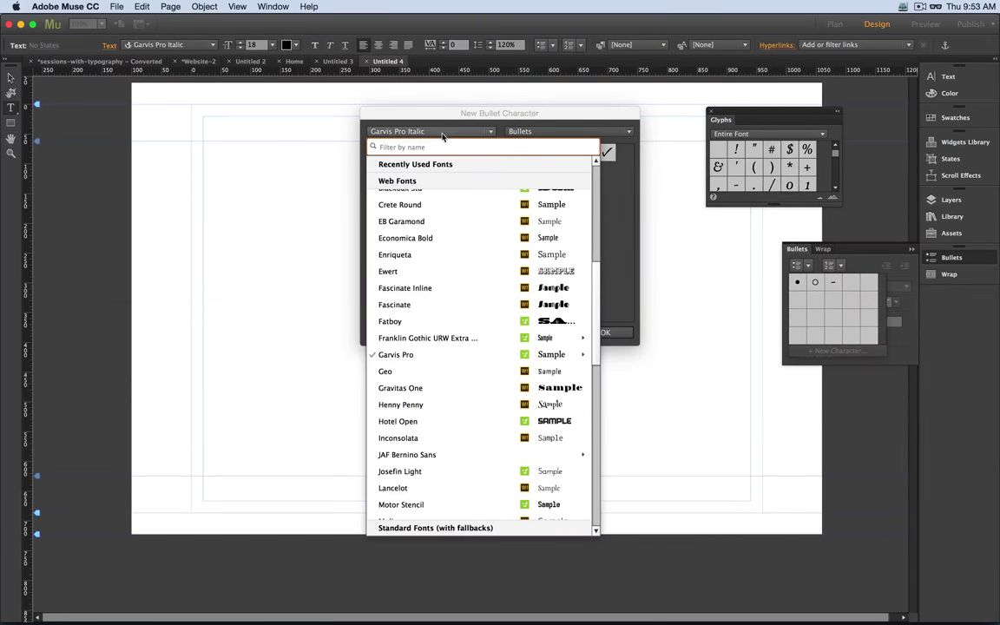
{"action": "type", "text": "dani"}
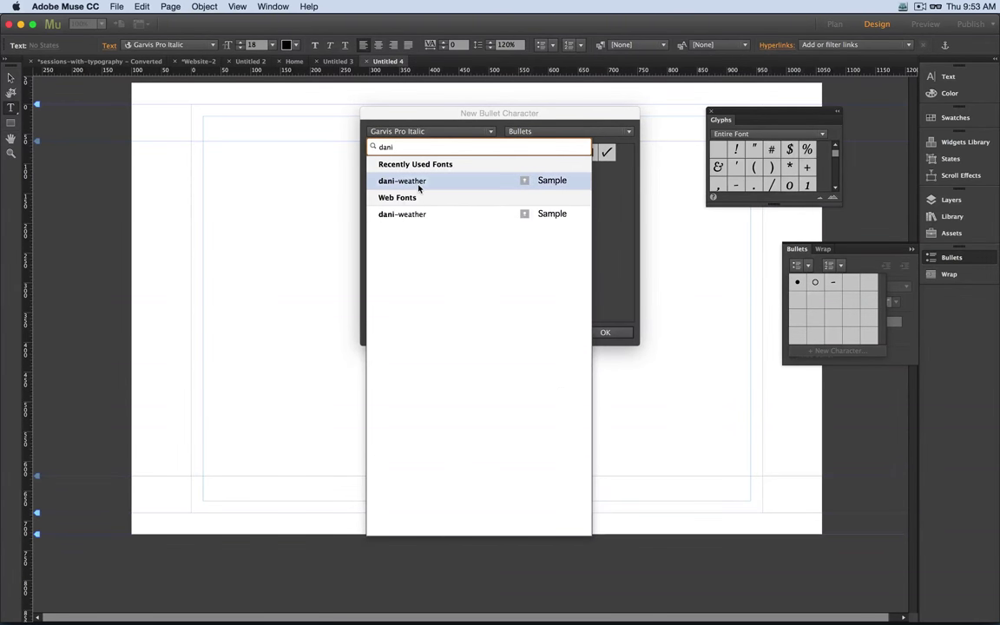
{"action": "left_click", "coordinate": [419, 184]}
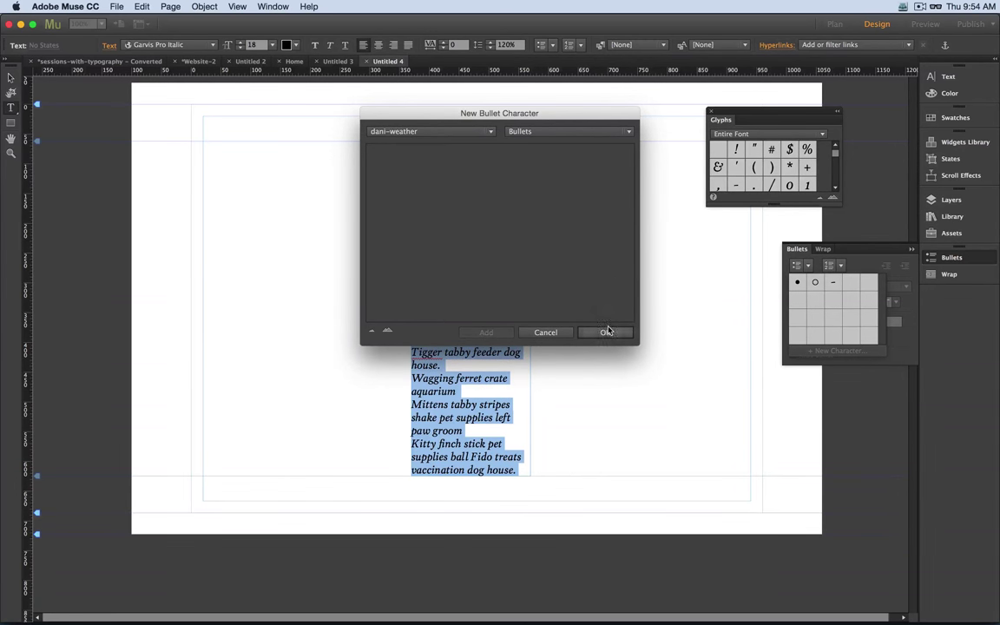
Show the entire dani-weather font and add its fifth glyph, the rain cloud U+E806, as the bullet character.
{"action": "left_click", "coordinate": [589, 133]}
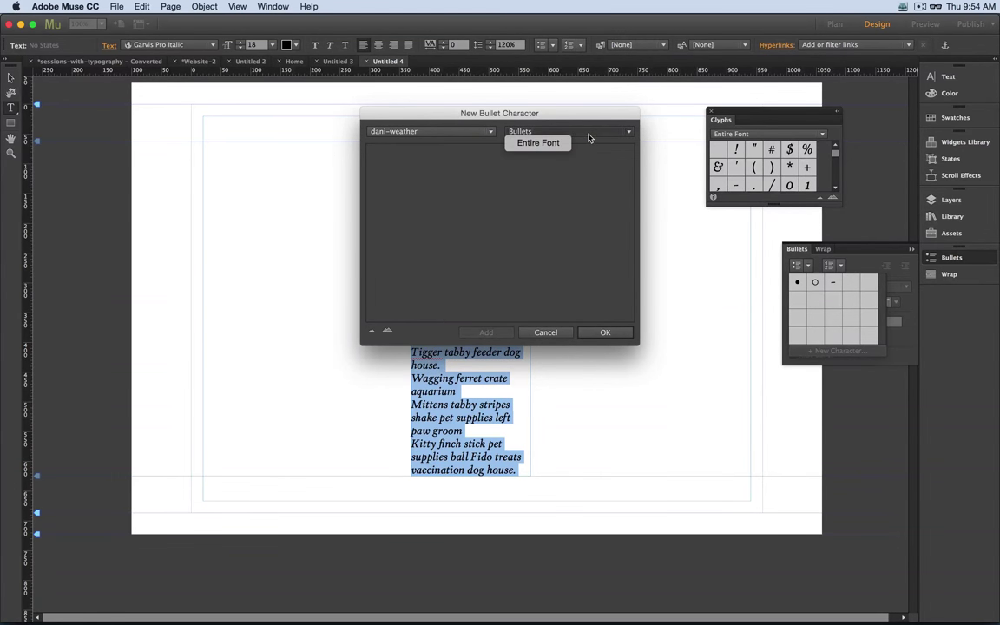
{"action": "left_click", "coordinate": [558, 143]}
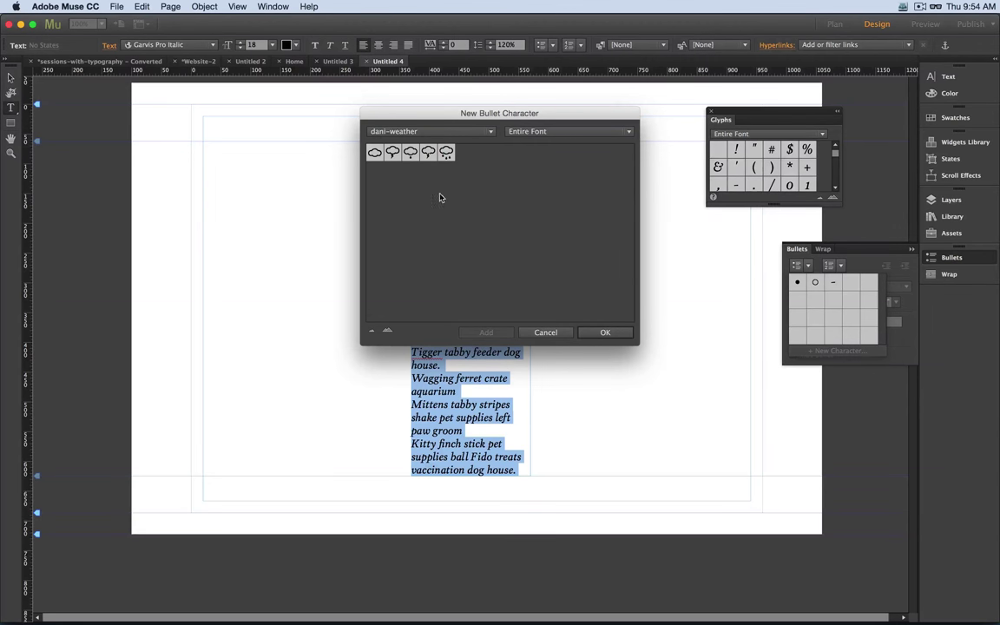
{"action": "left_click", "coordinate": [447, 152]}
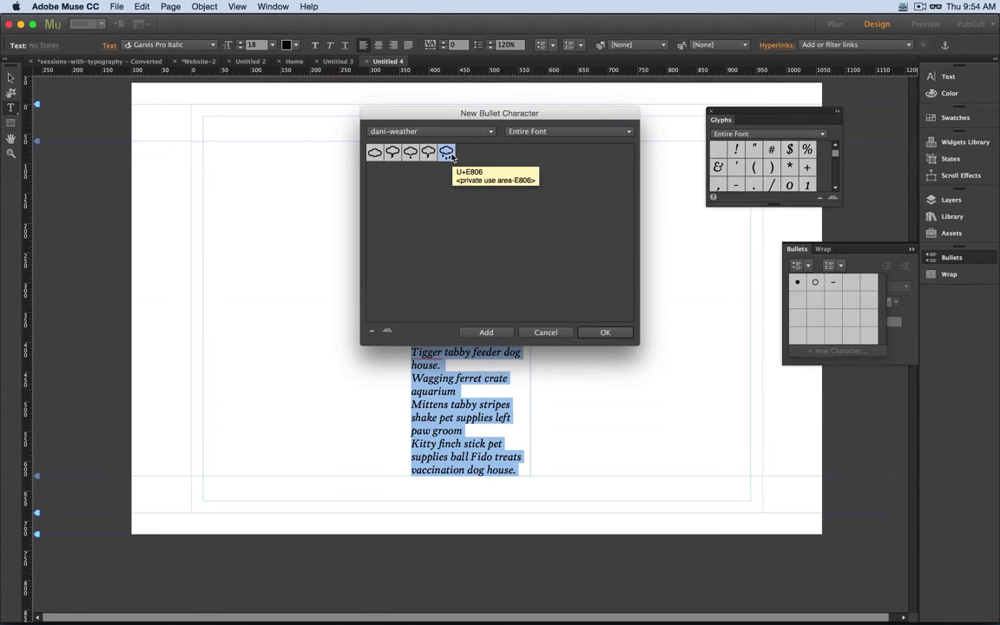
{"action": "left_click", "coordinate": [599, 333]}
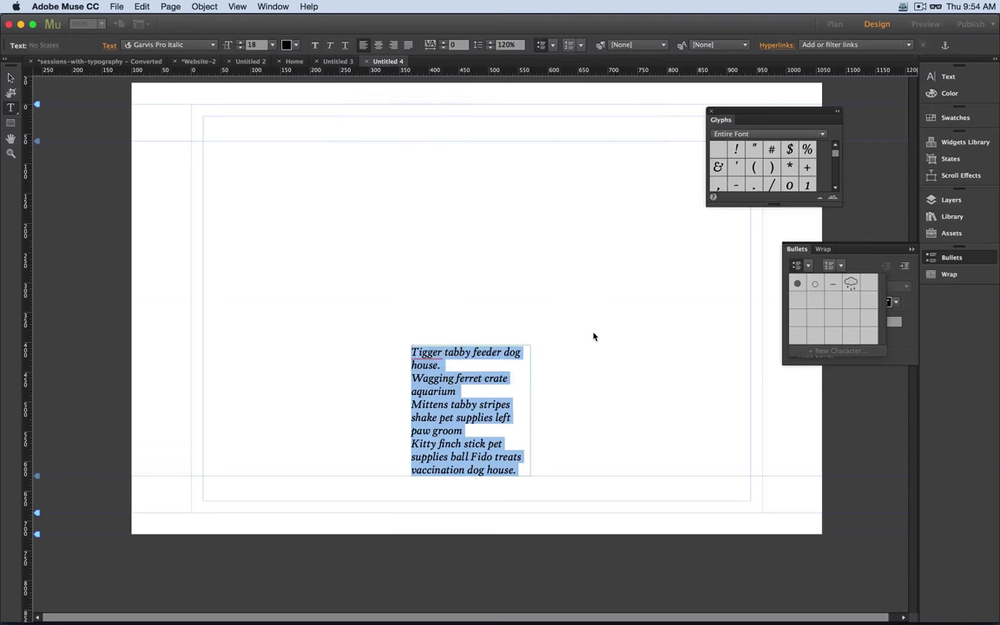
Apply the rain cloud bullet to the four selected paragraphs and color the bullets teal, #00D4BF.
{"action": "left_click", "coordinate": [851, 285]}
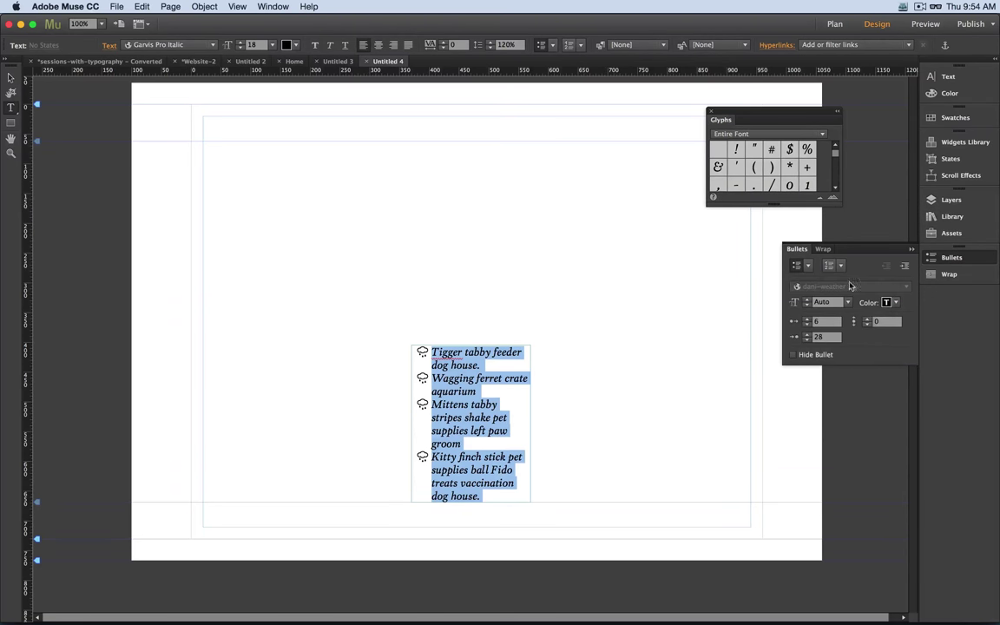
{"action": "left_click", "coordinate": [887, 303]}
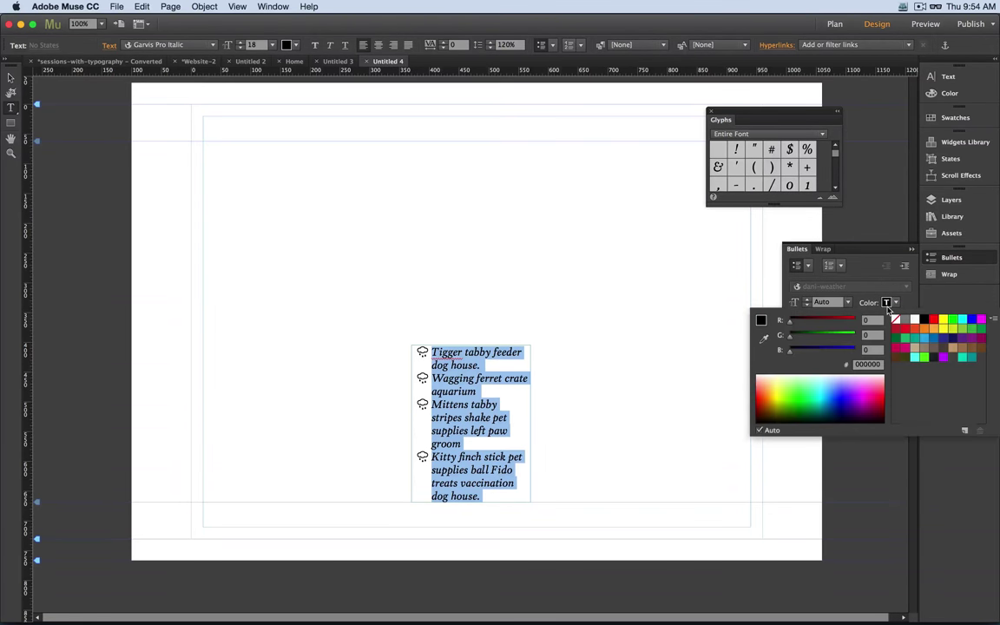
{"action": "left_click", "coordinate": [959, 358]}
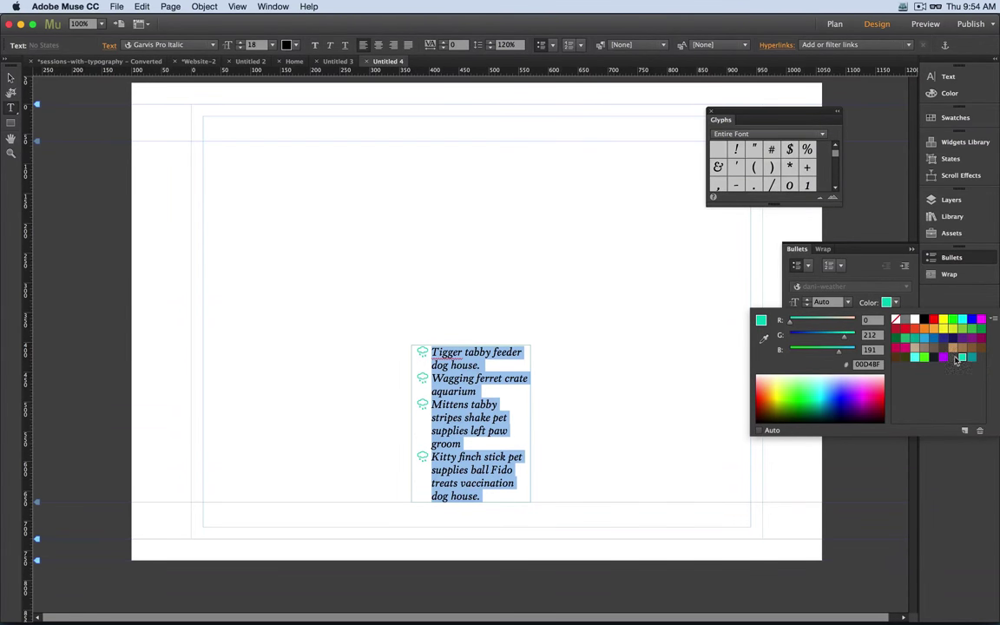
{"action": "key", "text": "Escape"}
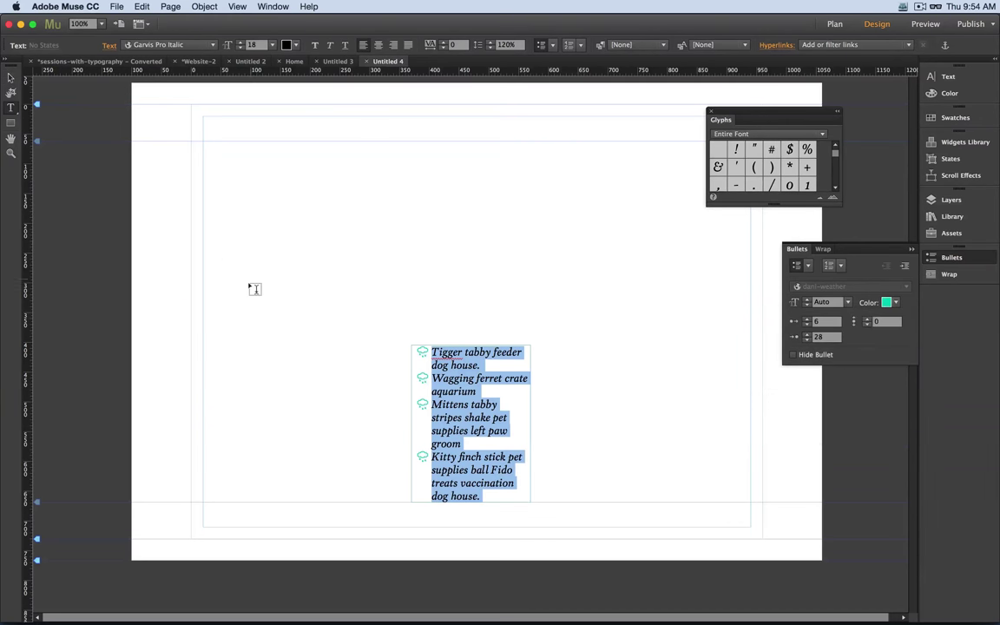
Move the bulleted text frame to about X 87, Y 62 near the page's upper-left corner and widen it to about 246 px.
{"action": "left_click", "coordinate": [12, 78]}
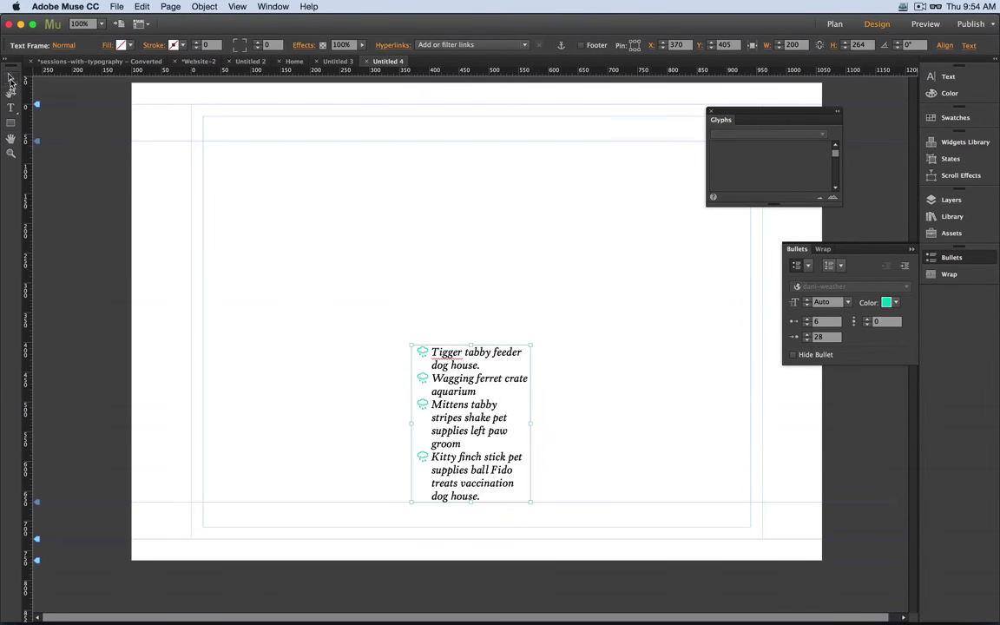
{"action": "left_click_drag", "start_coordinate": [424, 364], "coordinate": [248, 171]}
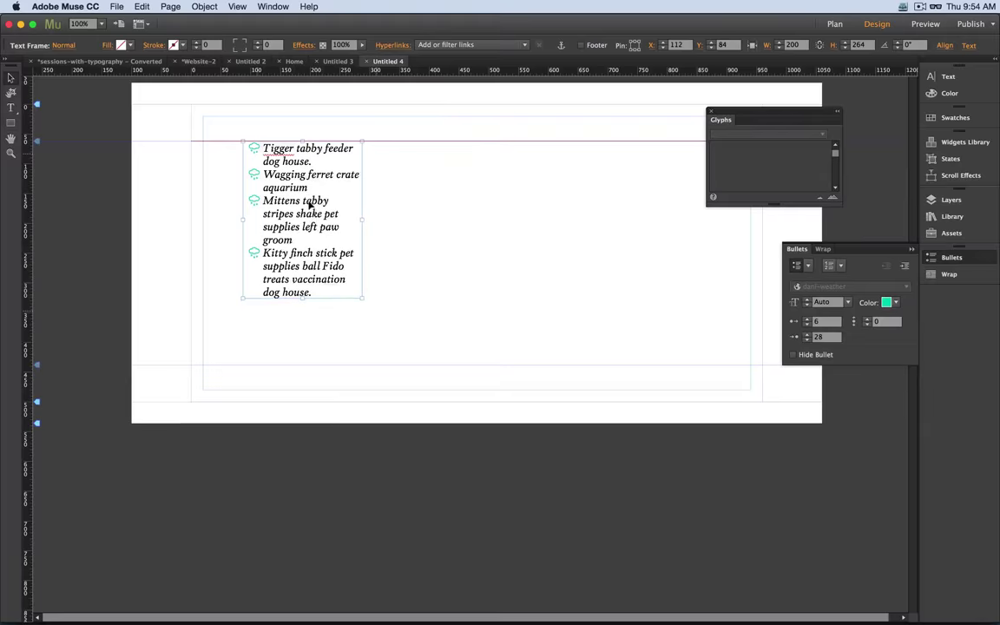
{"action": "mouse_move", "coordinate": [361, 219]}
{"action": "left_mouse_down"}
{"action": "mouse_move", "coordinate": [446, 216]}
{"action": "mouse_move", "coordinate": [374, 224]}
{"action": "left_mouse_up"}
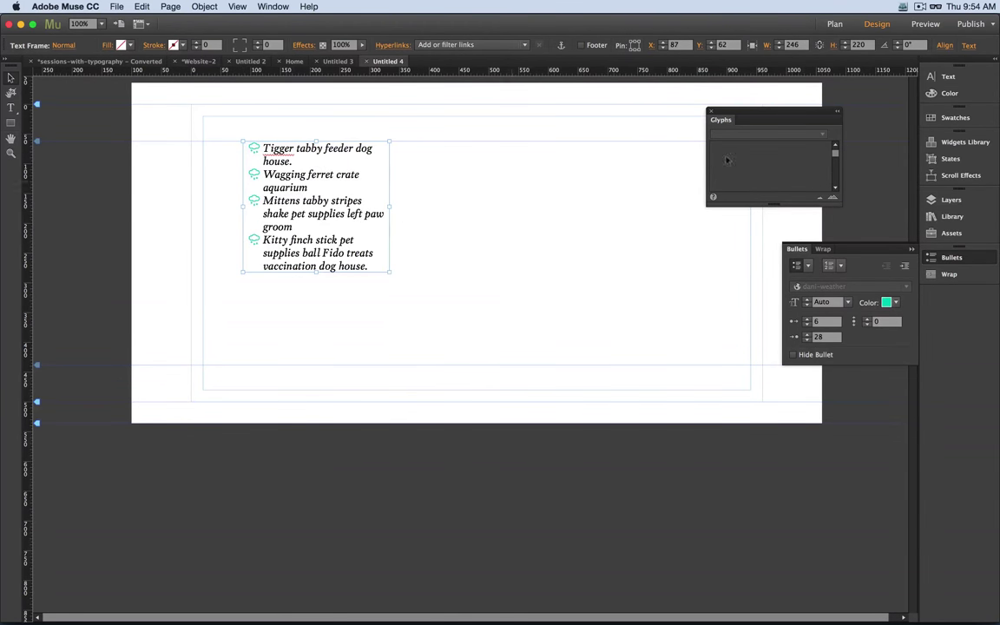
Set the space before each paragraph in the bulleted text frame to 9, then deselect the frame.
{"action": "left_click", "coordinate": [947, 77]}
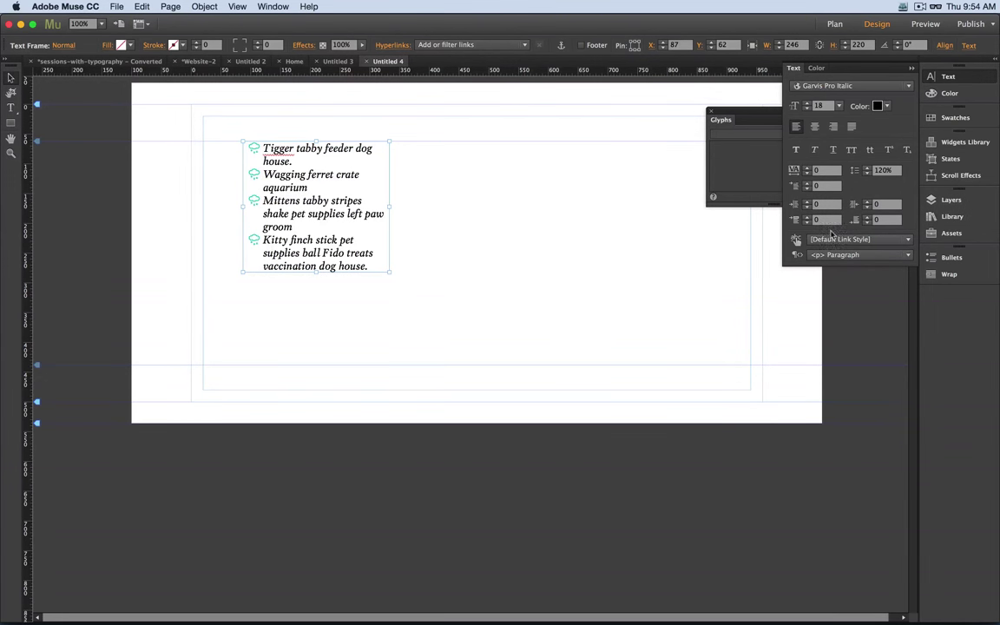
{"action": "left_click", "coordinate": [807, 217]}
{"action": "left_click", "coordinate": [807, 217]}
{"action": "left_click", "coordinate": [807, 217]}
{"action": "left_click", "coordinate": [807, 217]}
{"action": "left_click", "coordinate": [807, 217]}
{"action": "left_click", "coordinate": [807, 217]}
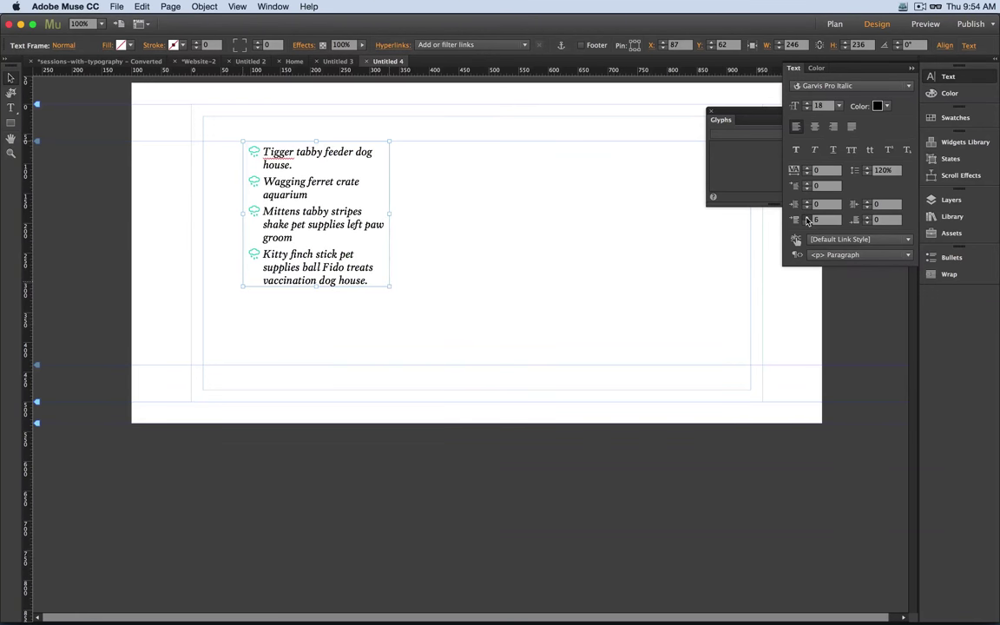
{"action": "left_click", "coordinate": [807, 217]}
{"action": "left_click", "coordinate": [807, 217]}
{"action": "left_click", "coordinate": [806, 217]}
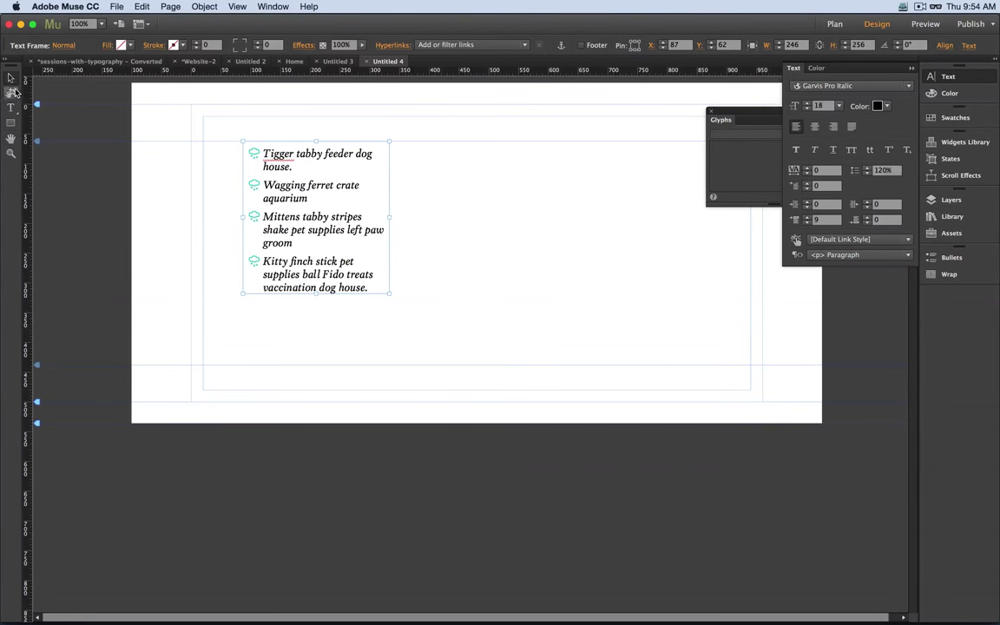
{"action": "left_click", "coordinate": [521, 275]}
Switch to Adobe Connect and send "museprerelease.com" to everyone in the meeting chat.
{"action": "key", "text": "super+Tab"}
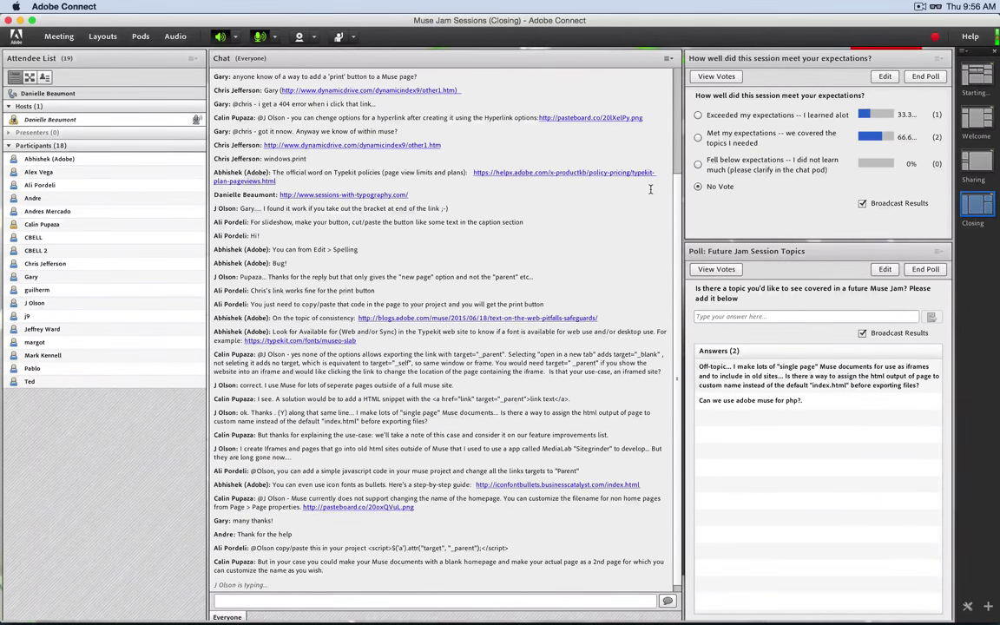
{"action": "left_click", "coordinate": [334, 602]}
{"action": "type", "text": "museprerelease.com"}
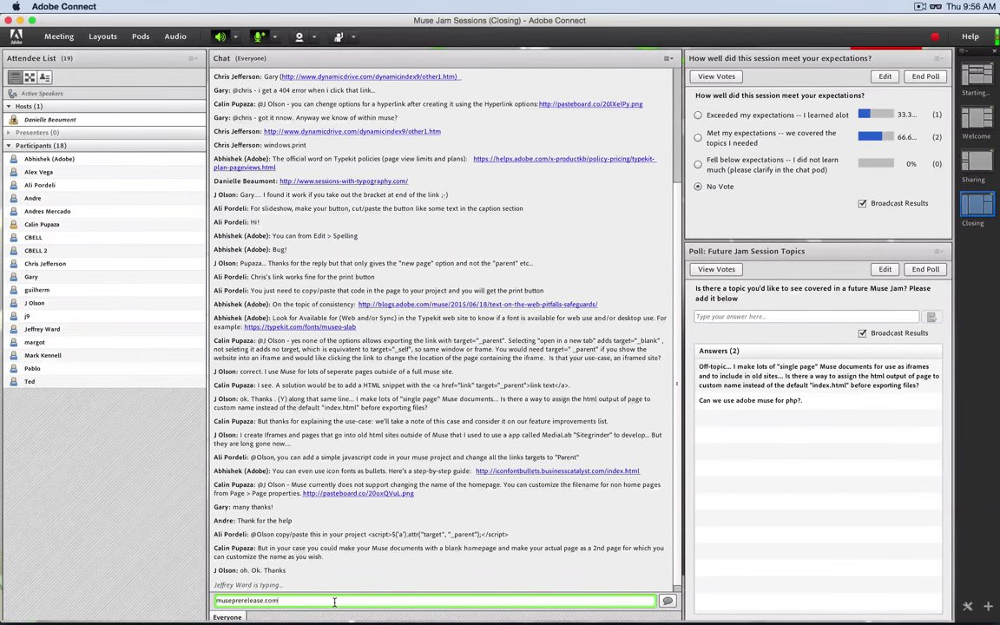
{"action": "key", "text": "Return"}
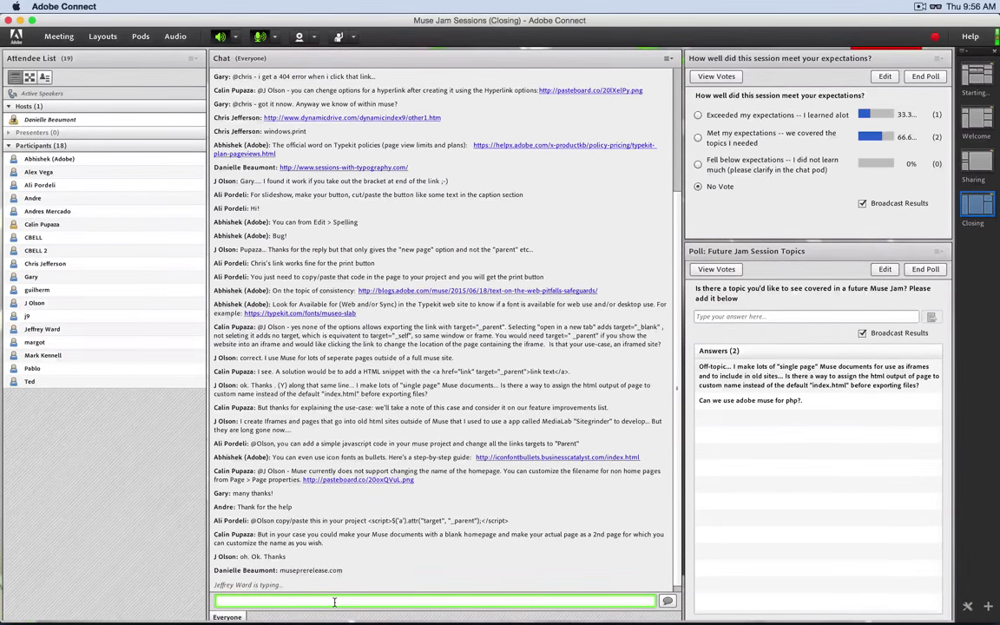